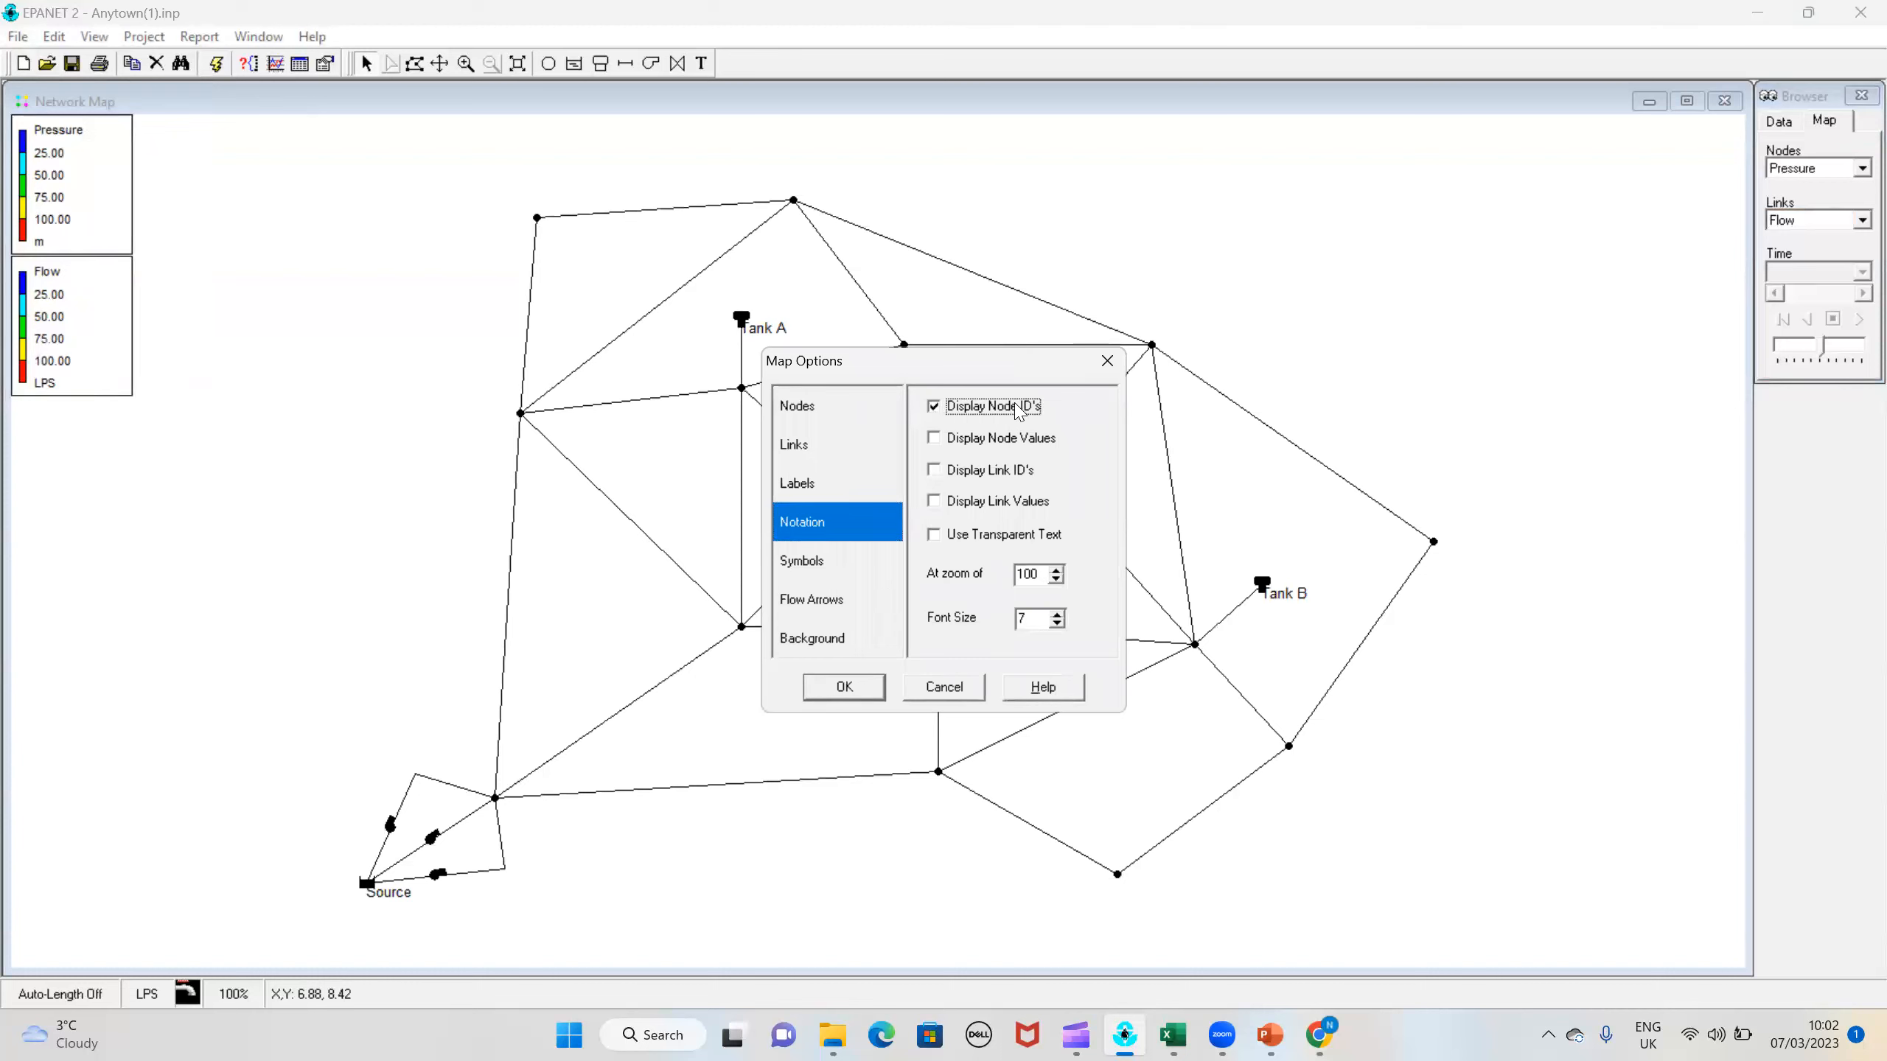
Step: Turn on the display of node values, link IDs and link values in the map notation options
{"action": "left_click", "coordinate": [937, 506]}
{"action": "left_click", "coordinate": [936, 473]}
{"action": "left_click", "coordinate": [934, 438]}
{"action": "left_click", "coordinate": [873, 683]}
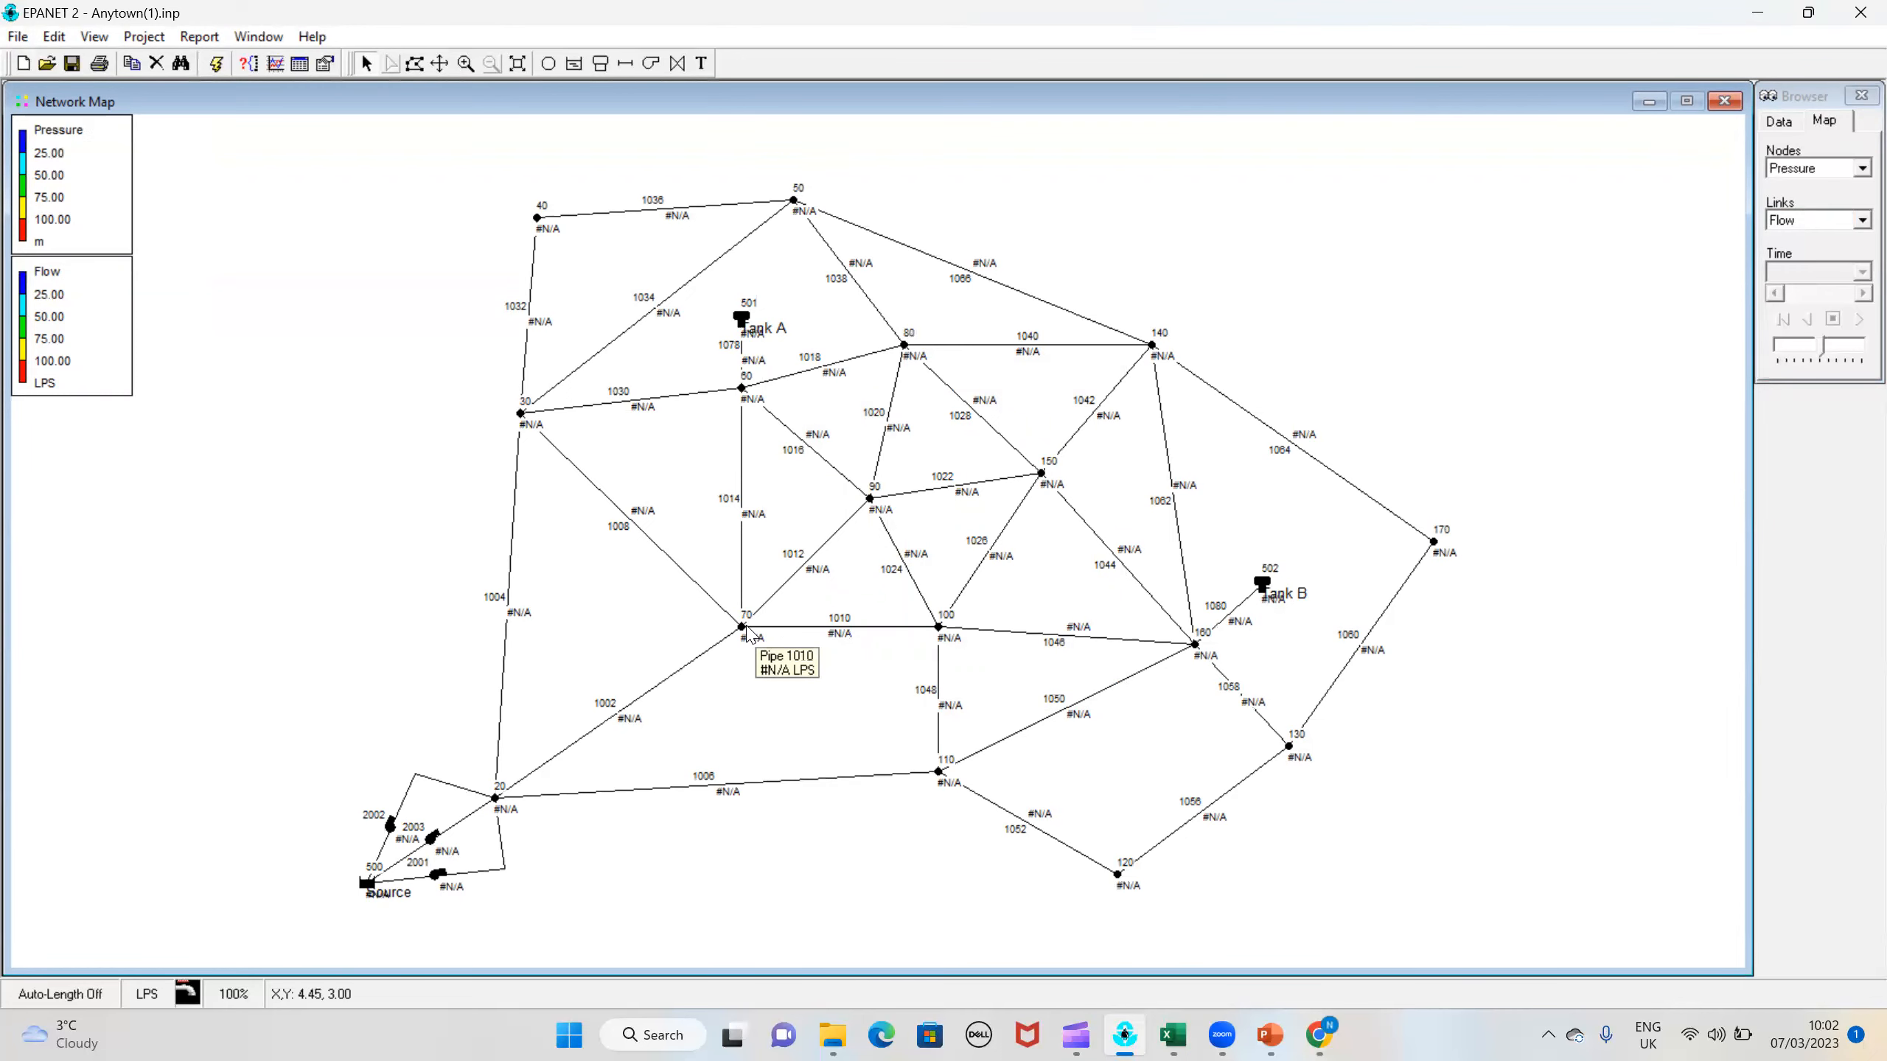
Step: Inspect the properties of pipe 1002 and close its property editor
{"action": "double_click", "coordinate": [668, 683]}
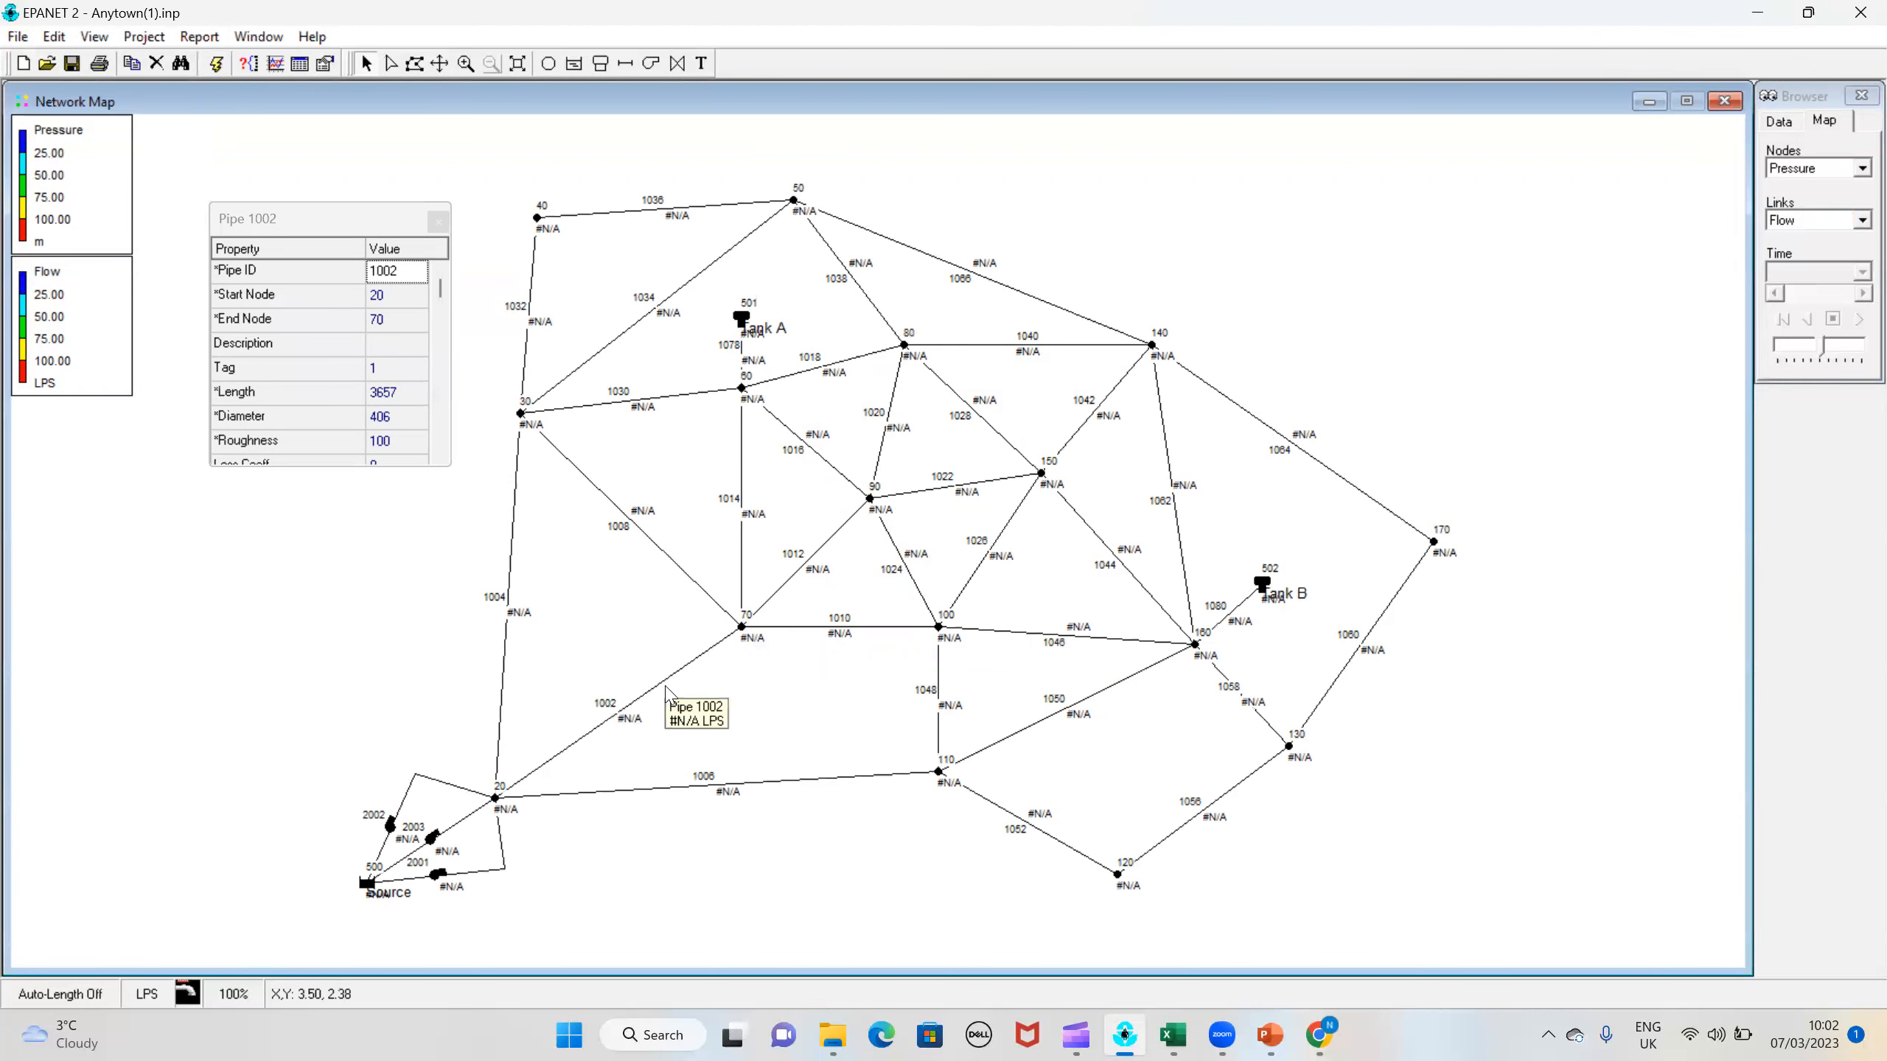
{"action": "left_click", "coordinate": [436, 223]}
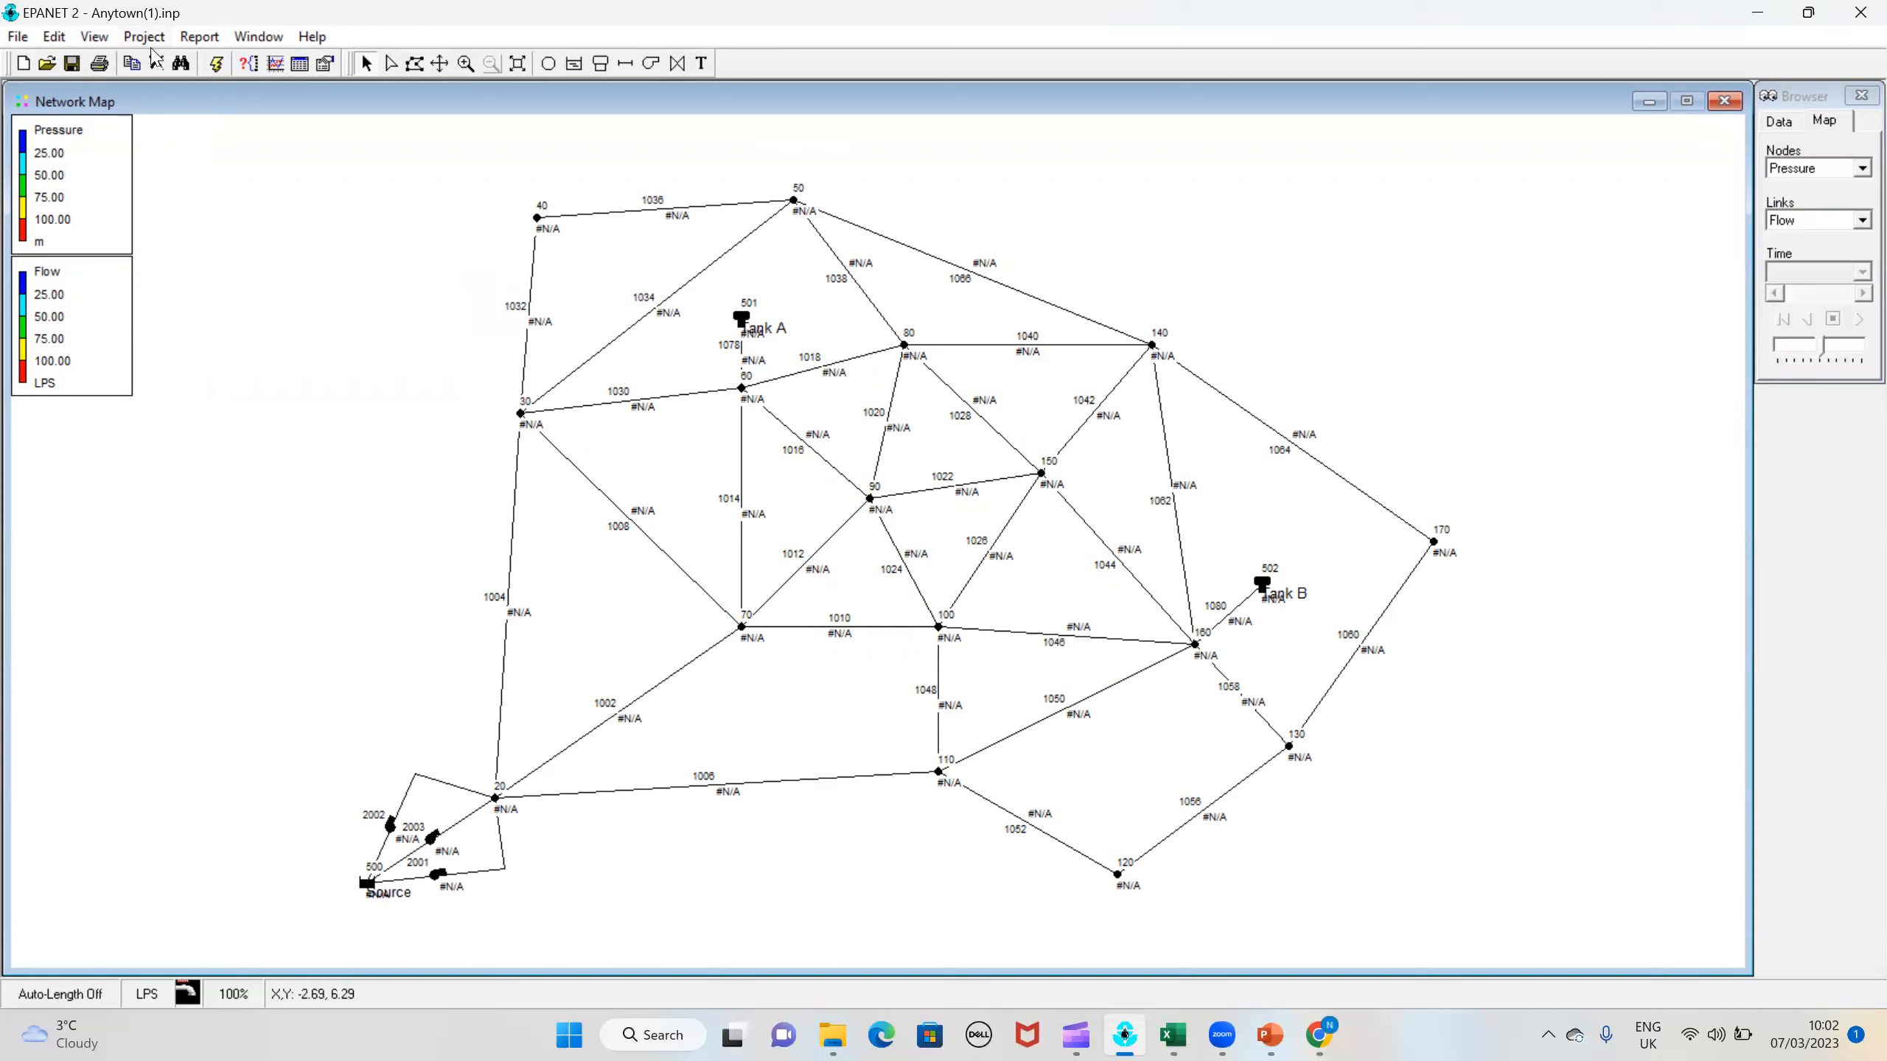
Step: Run the hydraulic analysis and show Pressure for the nodes and Flow for the links on the map
{"action": "left_click", "coordinate": [216, 65]}
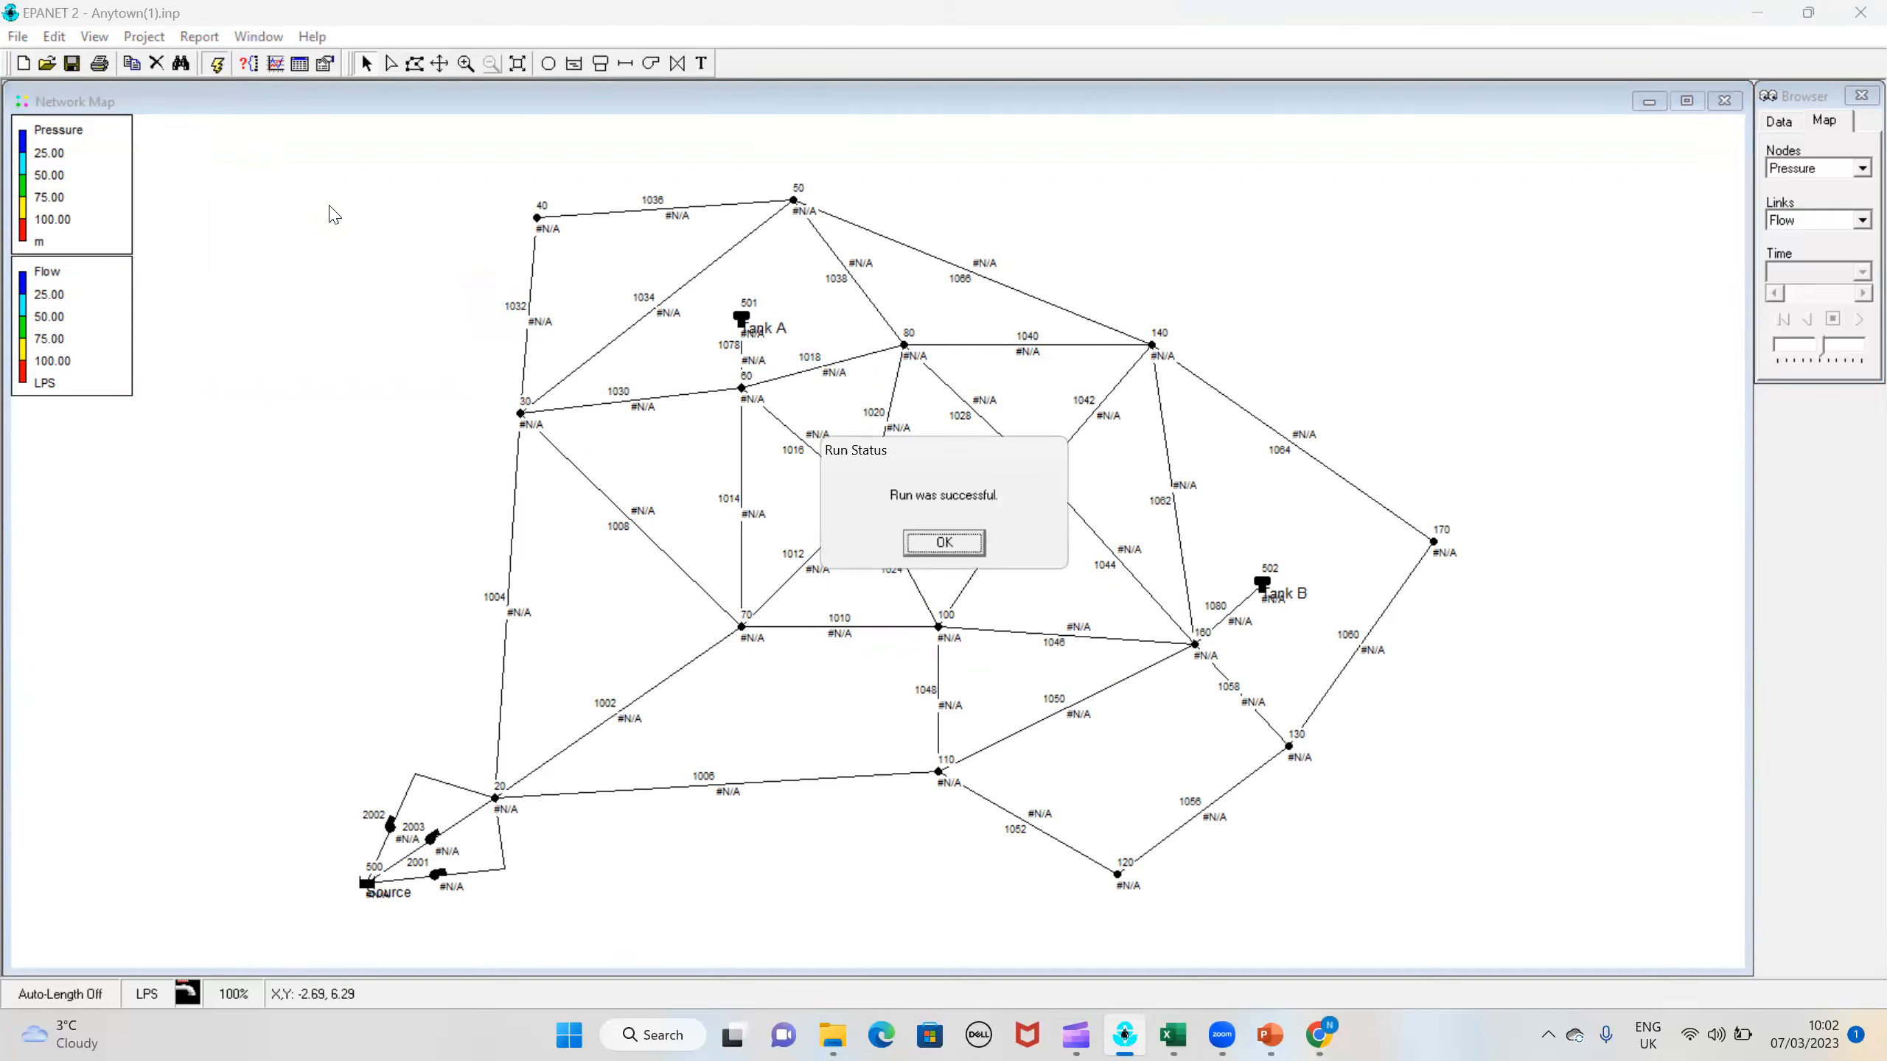
{"action": "left_click", "coordinate": [930, 552]}
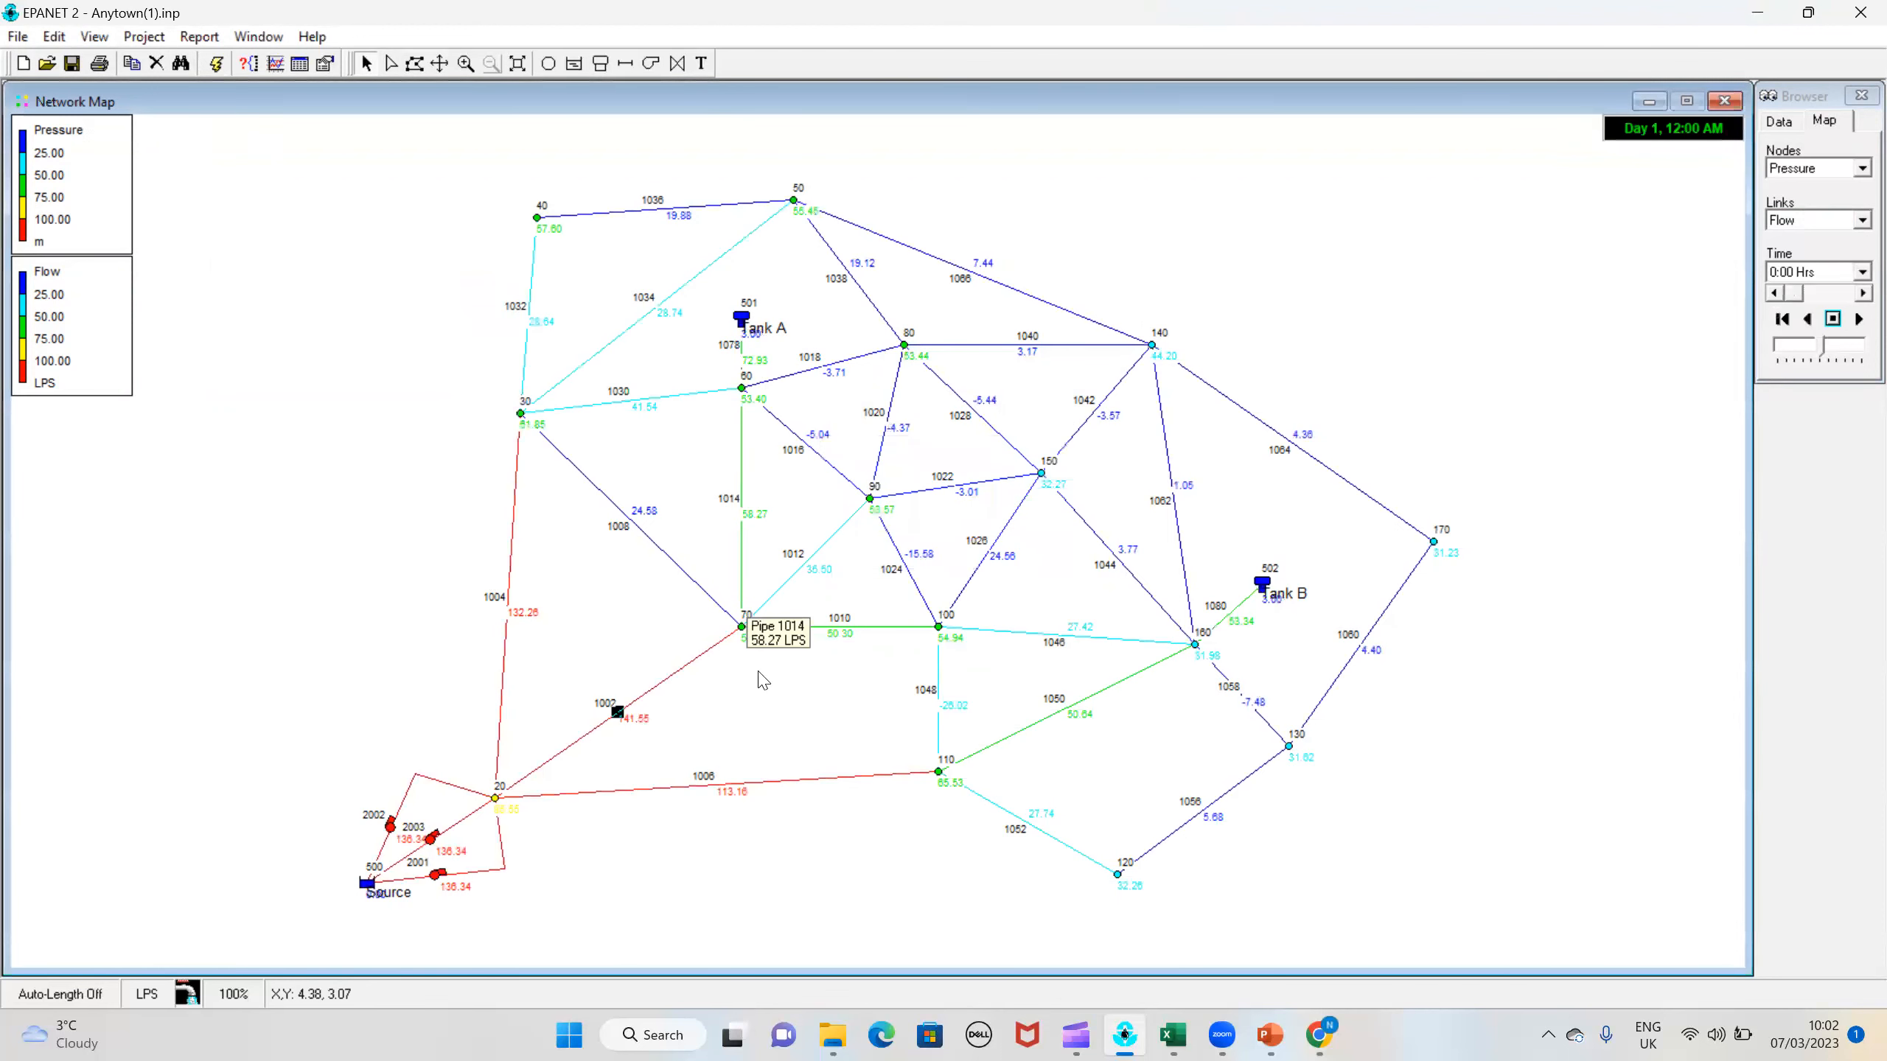
{"action": "left_click", "coordinate": [1829, 171]}
{"action": "left_click", "coordinate": [1833, 174]}
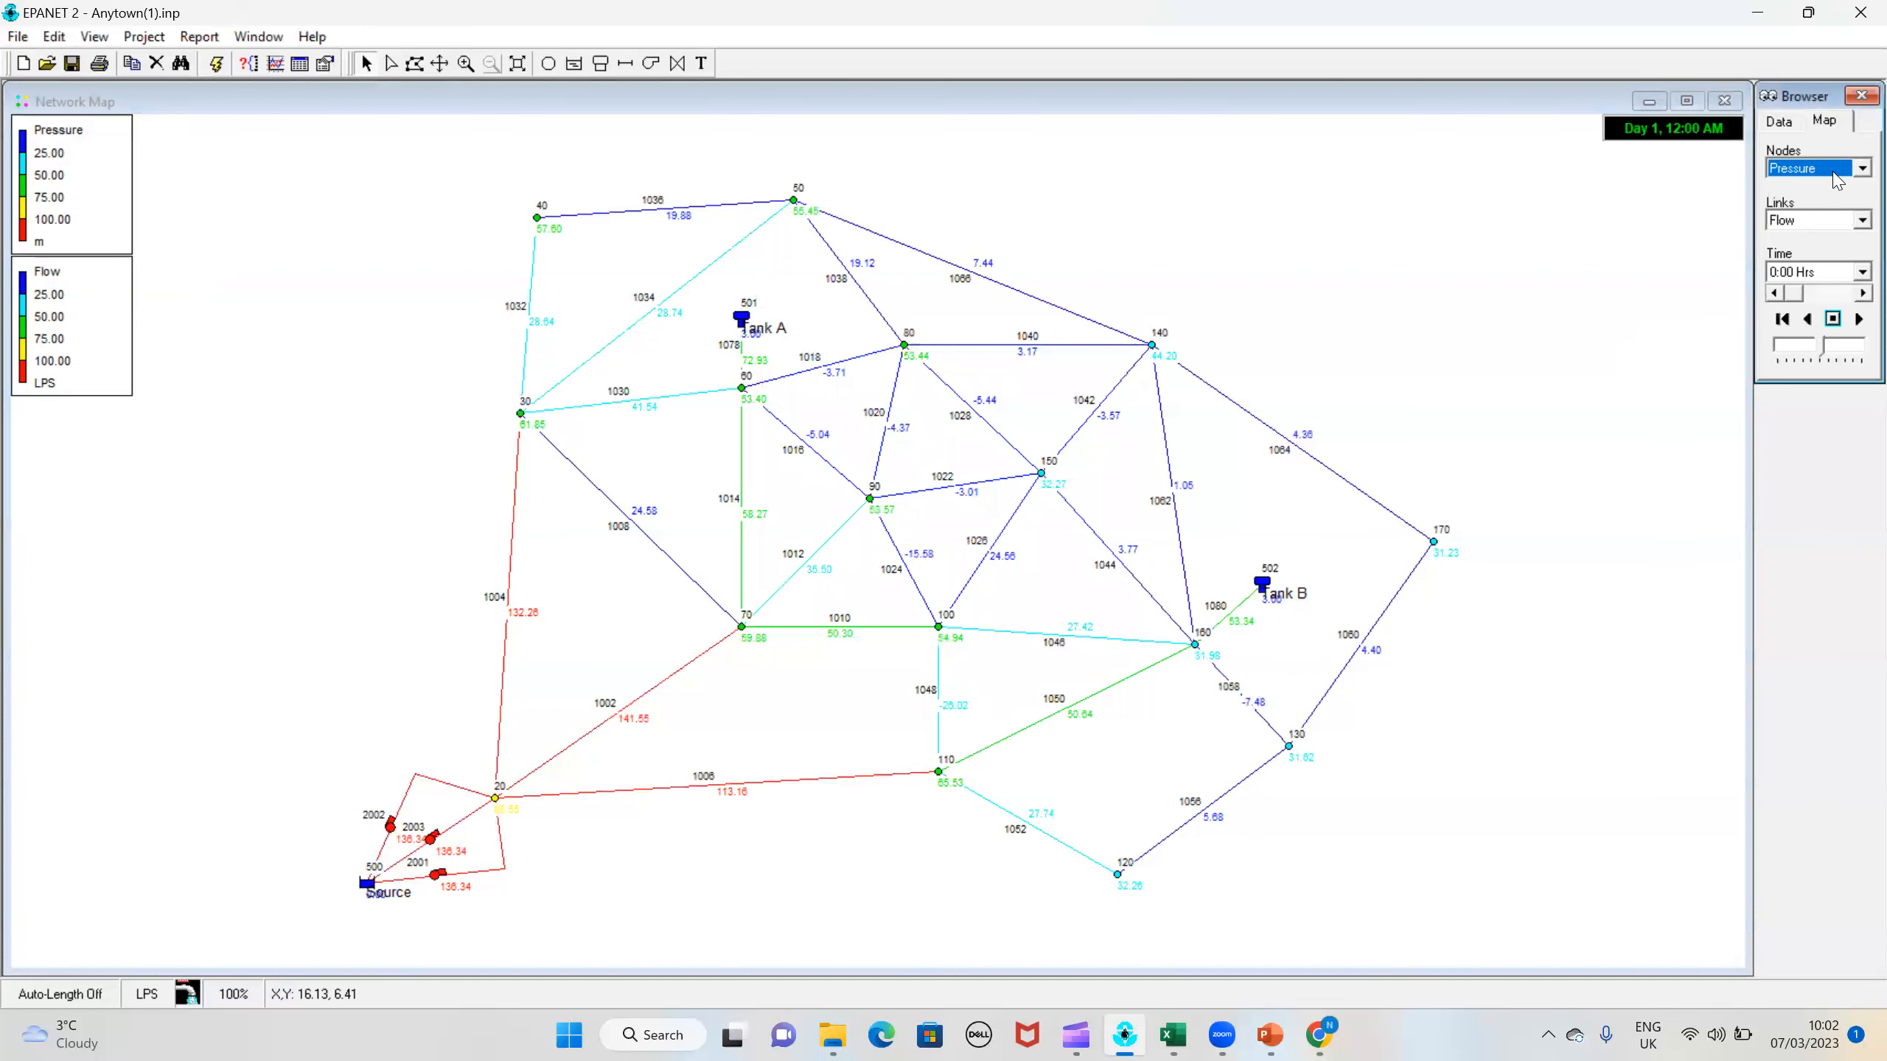
{"action": "left_click", "coordinate": [1851, 222]}
{"action": "left_click", "coordinate": [1850, 235]}
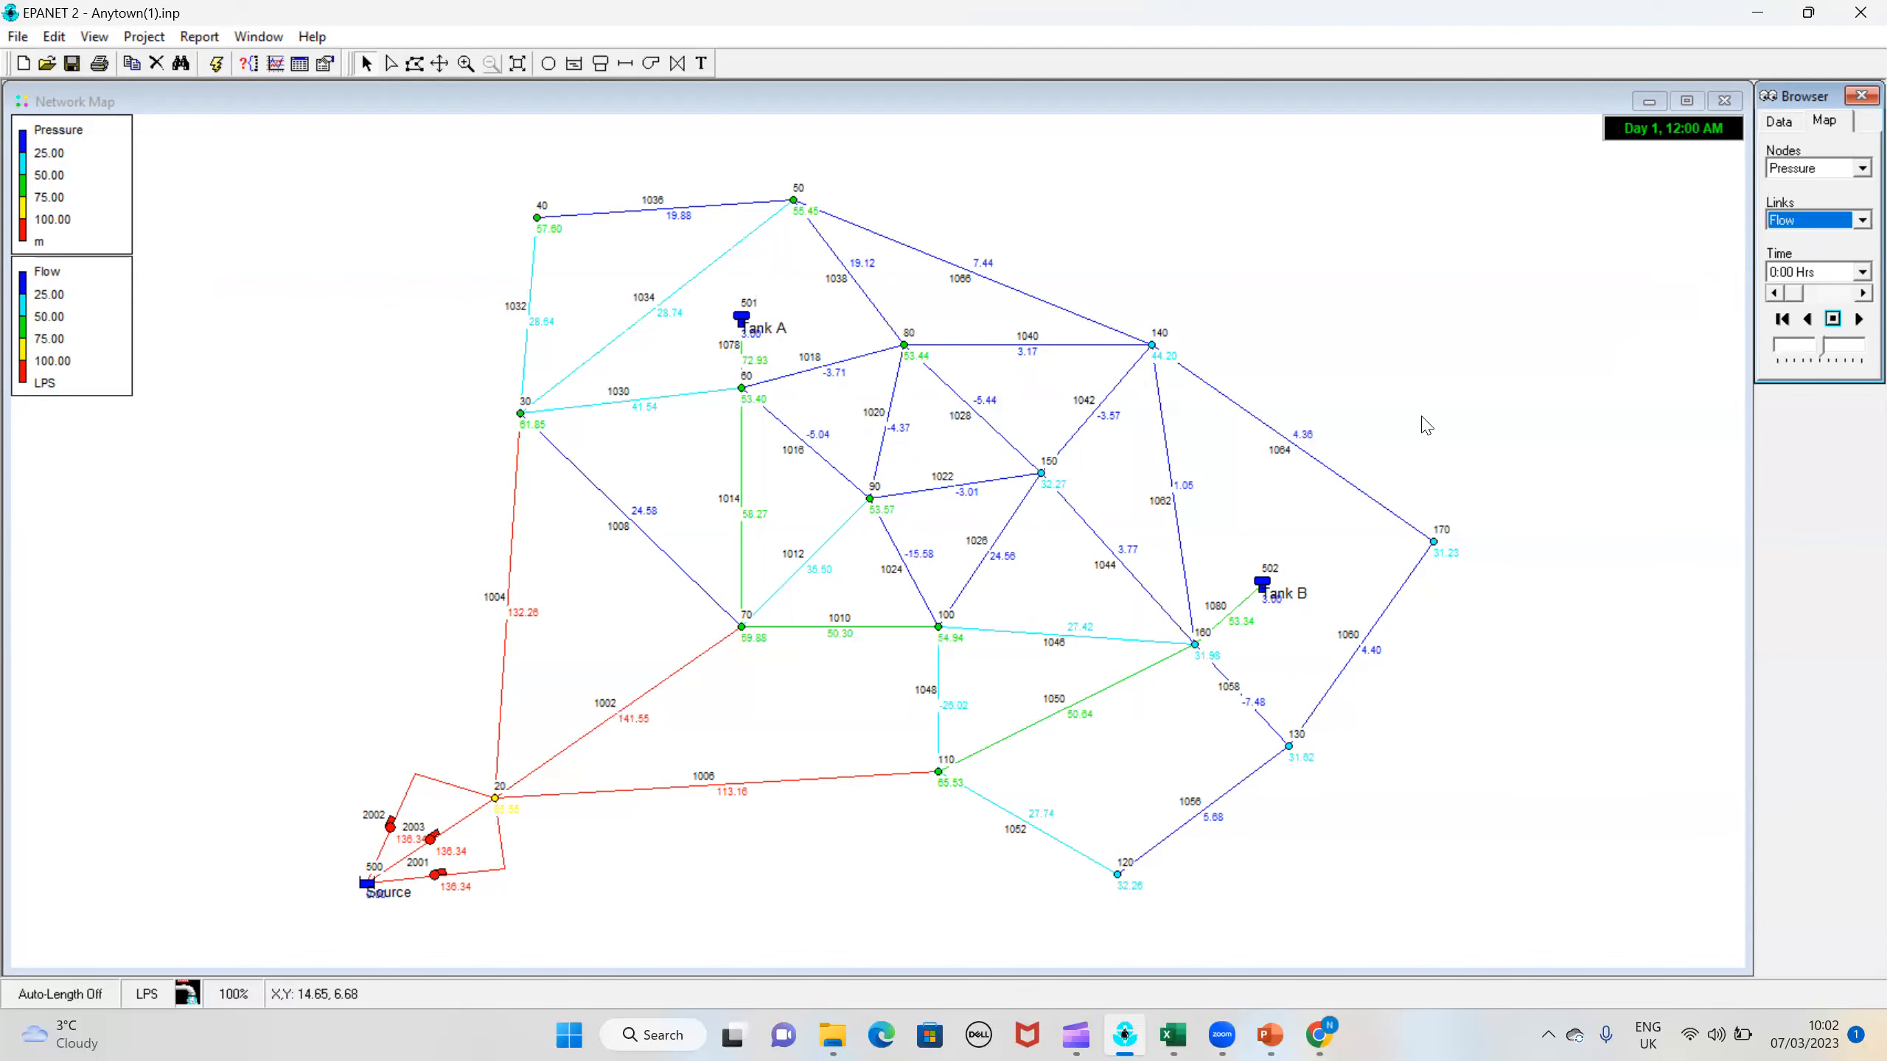
{"action": "left_click", "coordinate": [343, 600]}
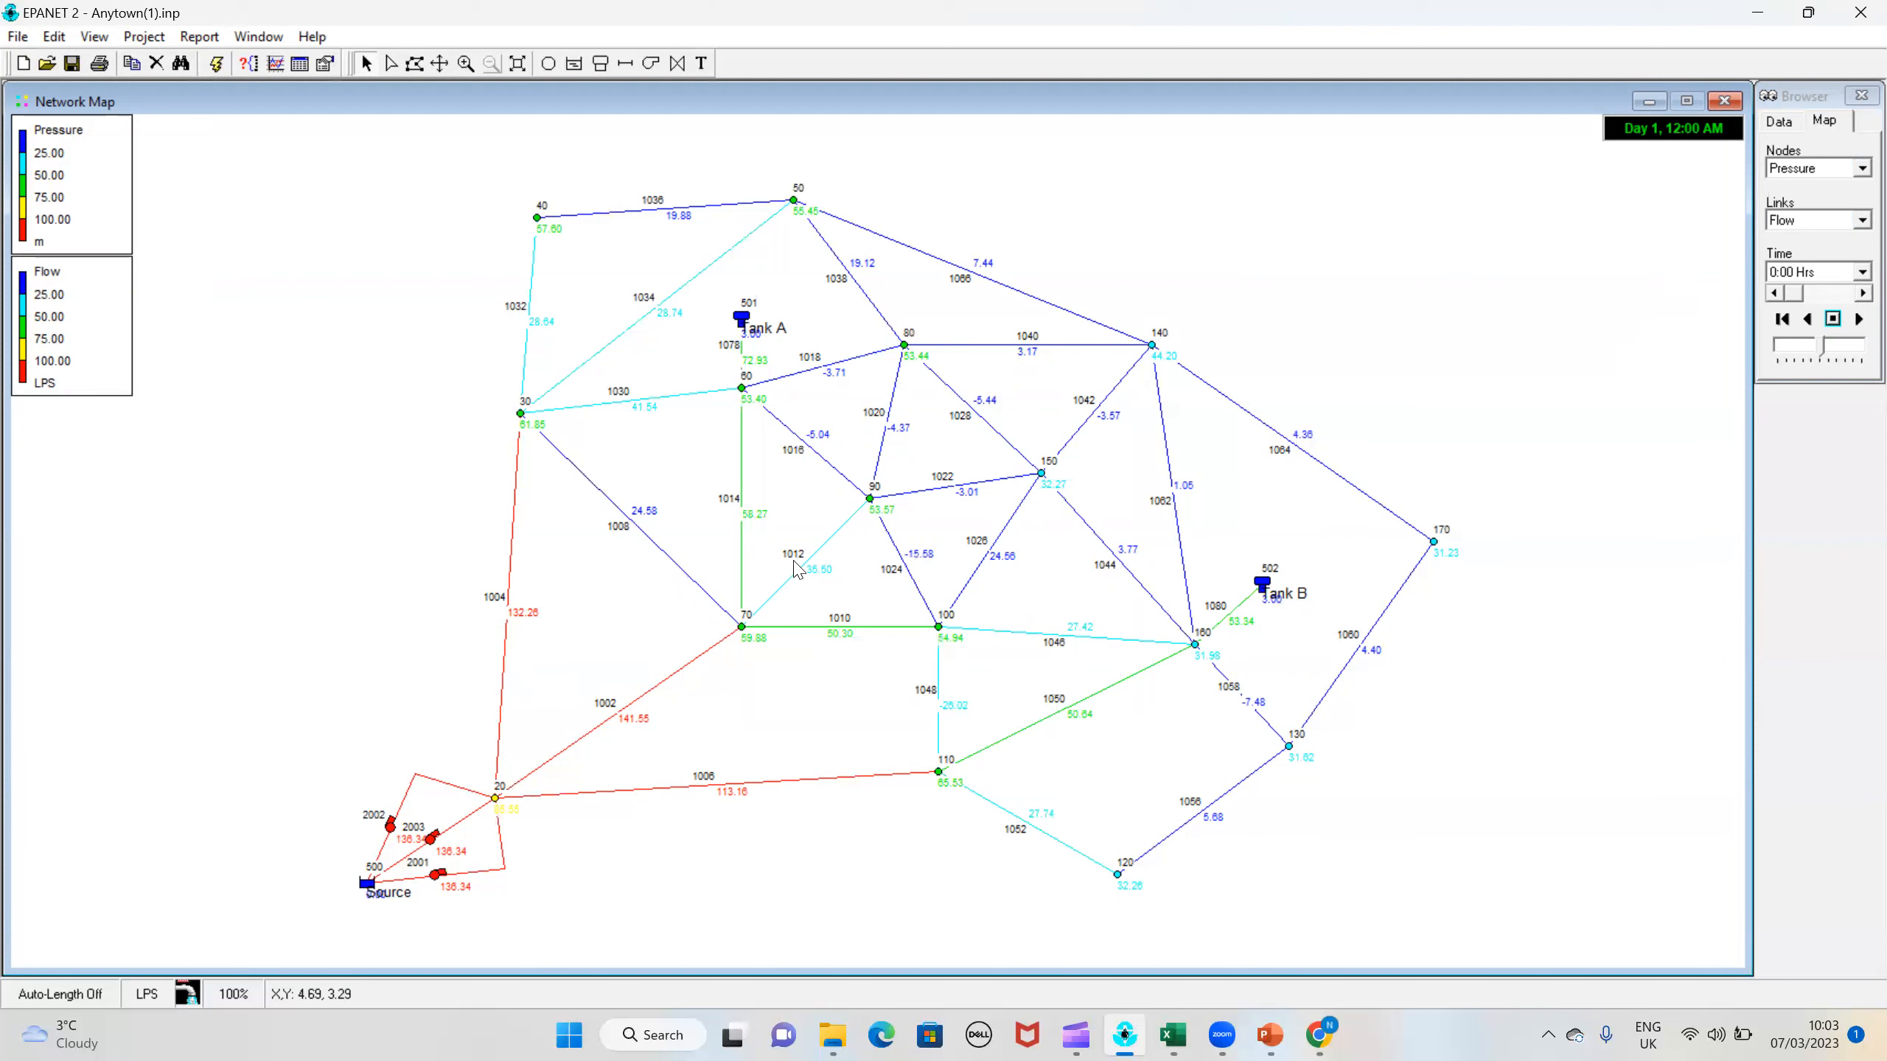
Step: Switch the link parameter shown on the map to Unit Headloss
{"action": "left_click", "coordinate": [1819, 222]}
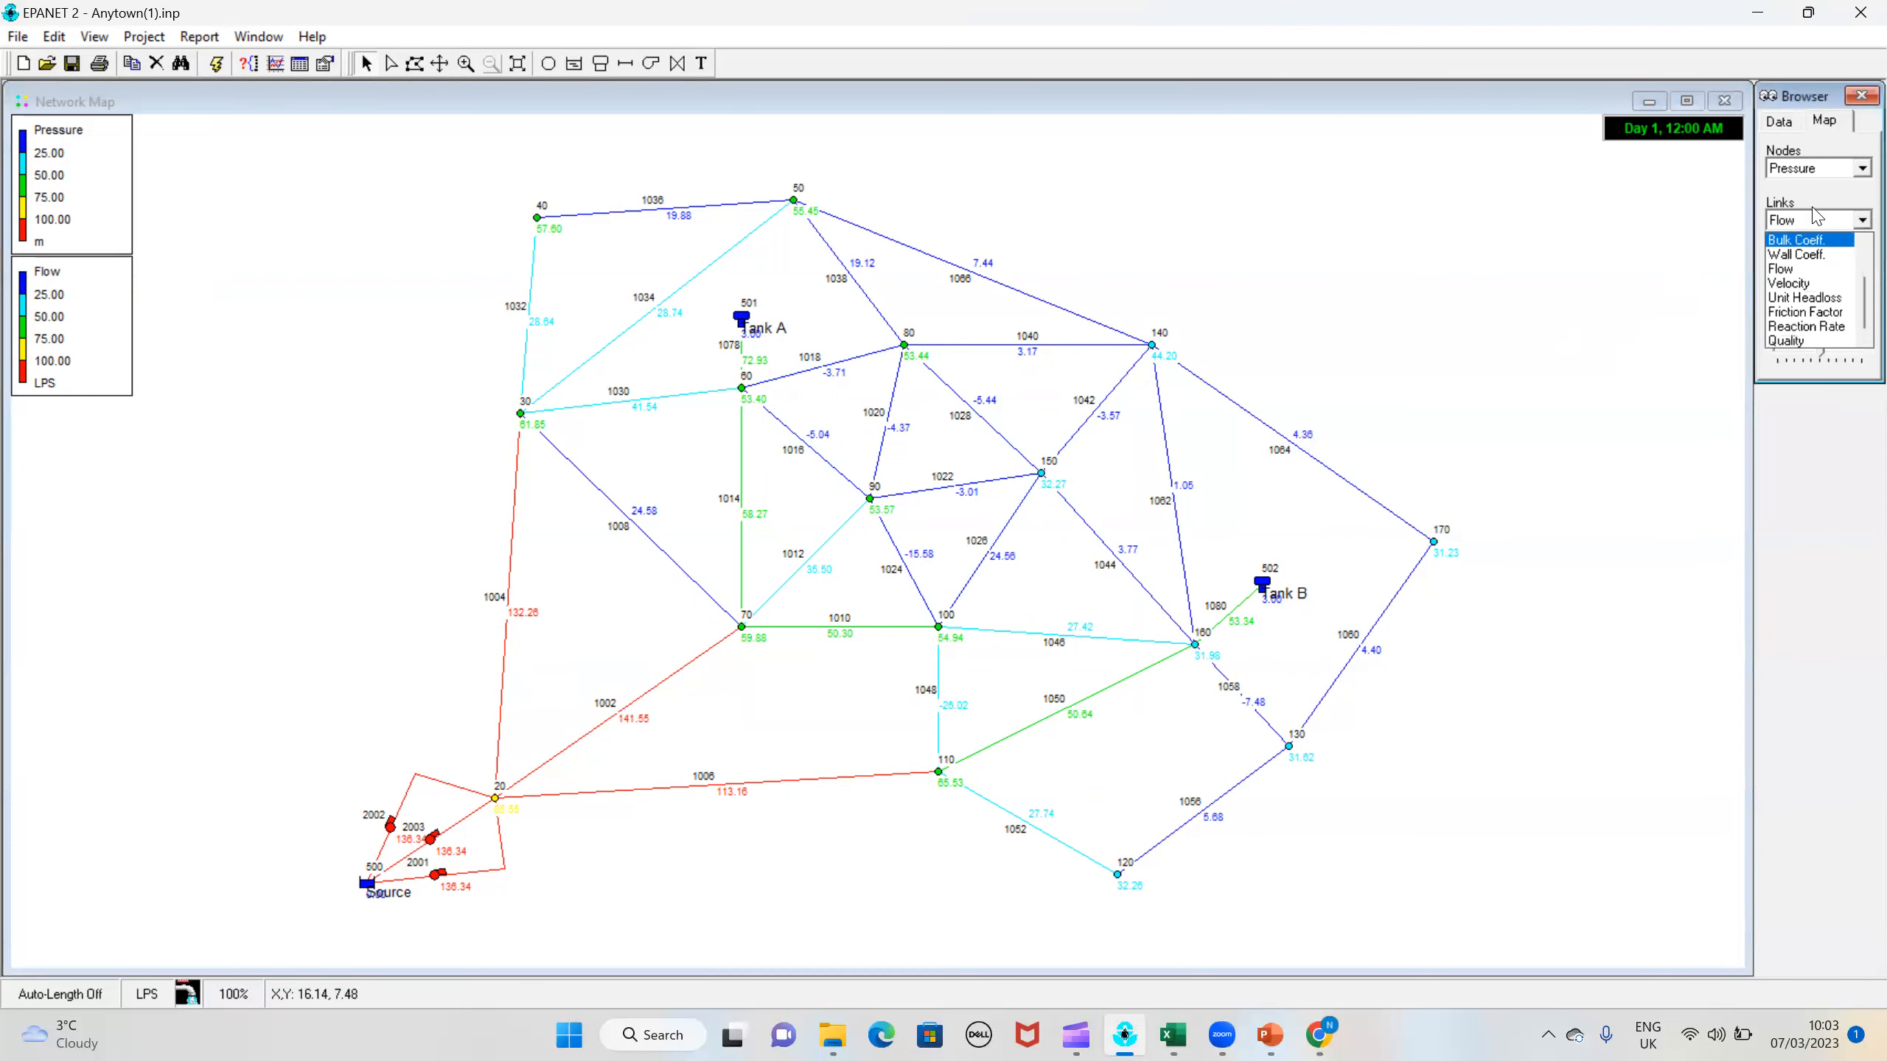
{"action": "left_click", "coordinate": [1829, 304]}
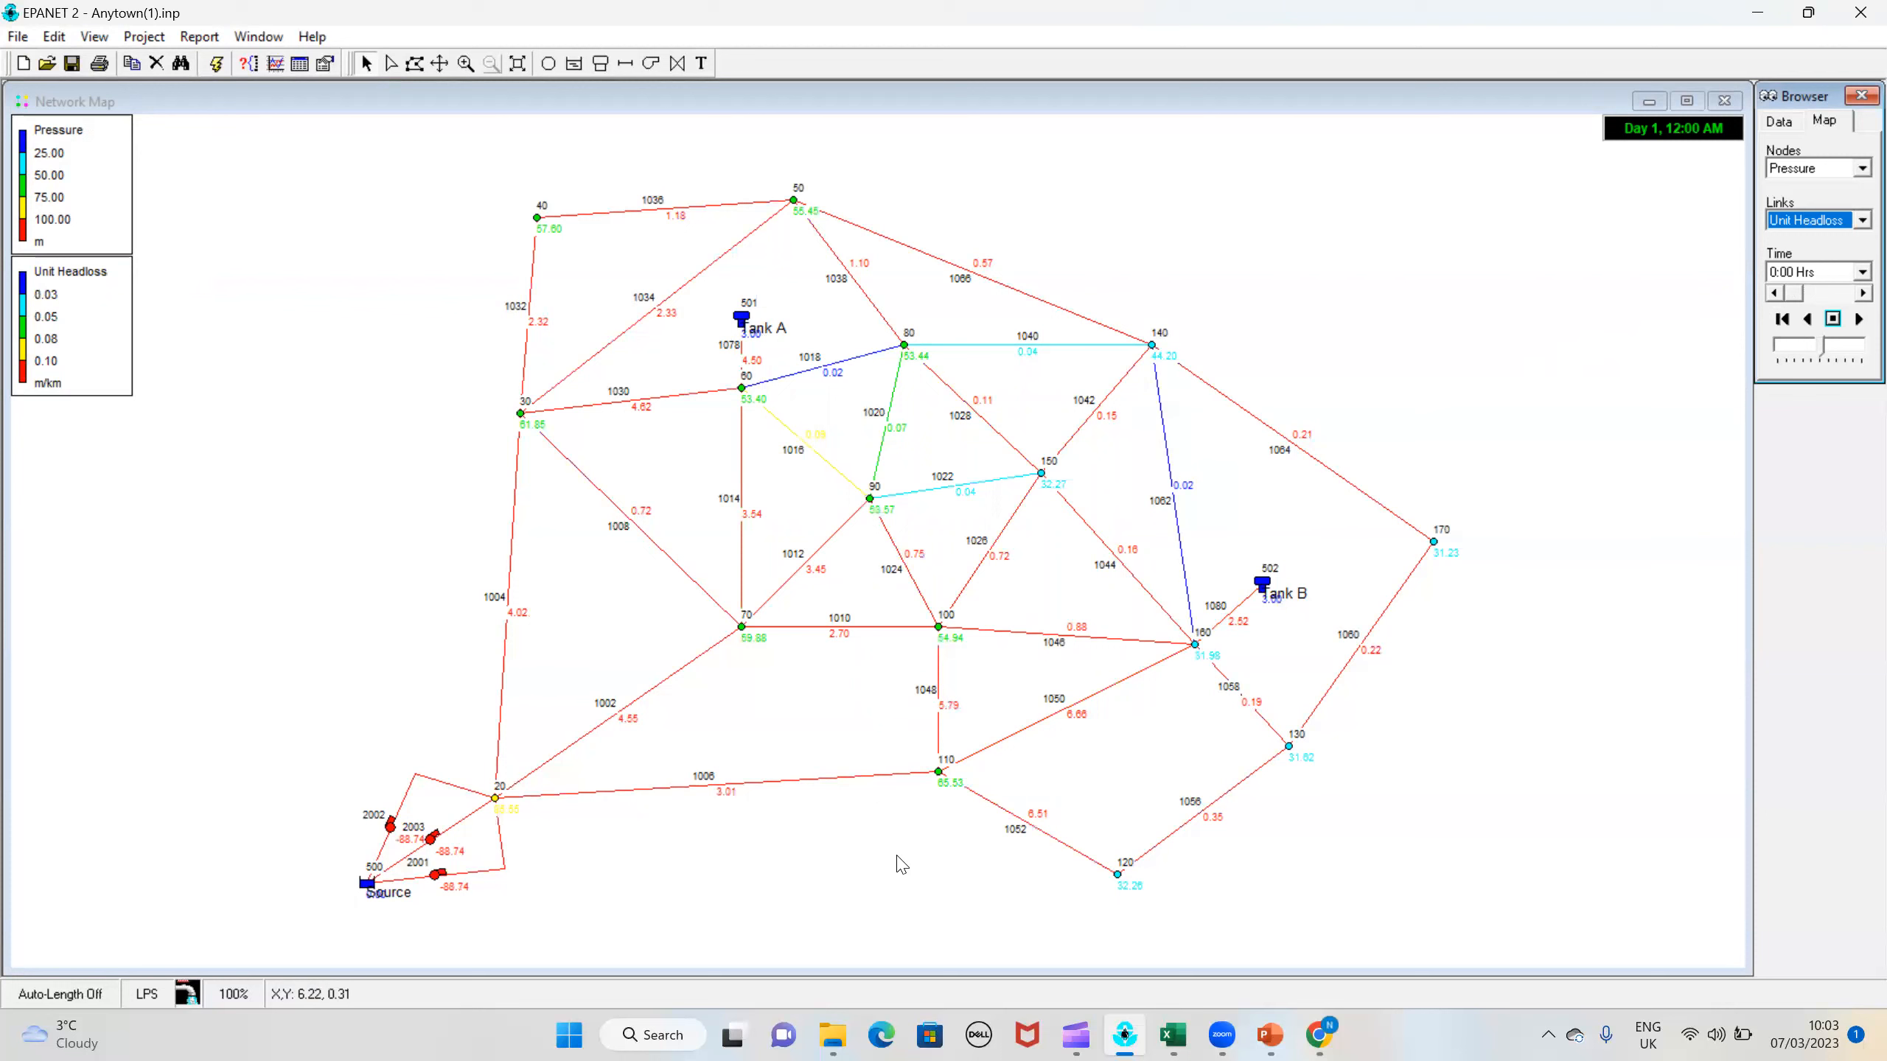
Step: Examine the properties of pipe 1014, including its computed flow, velocity, unit headloss, friction factor, quality and status
{"action": "left_click", "coordinate": [743, 484]}
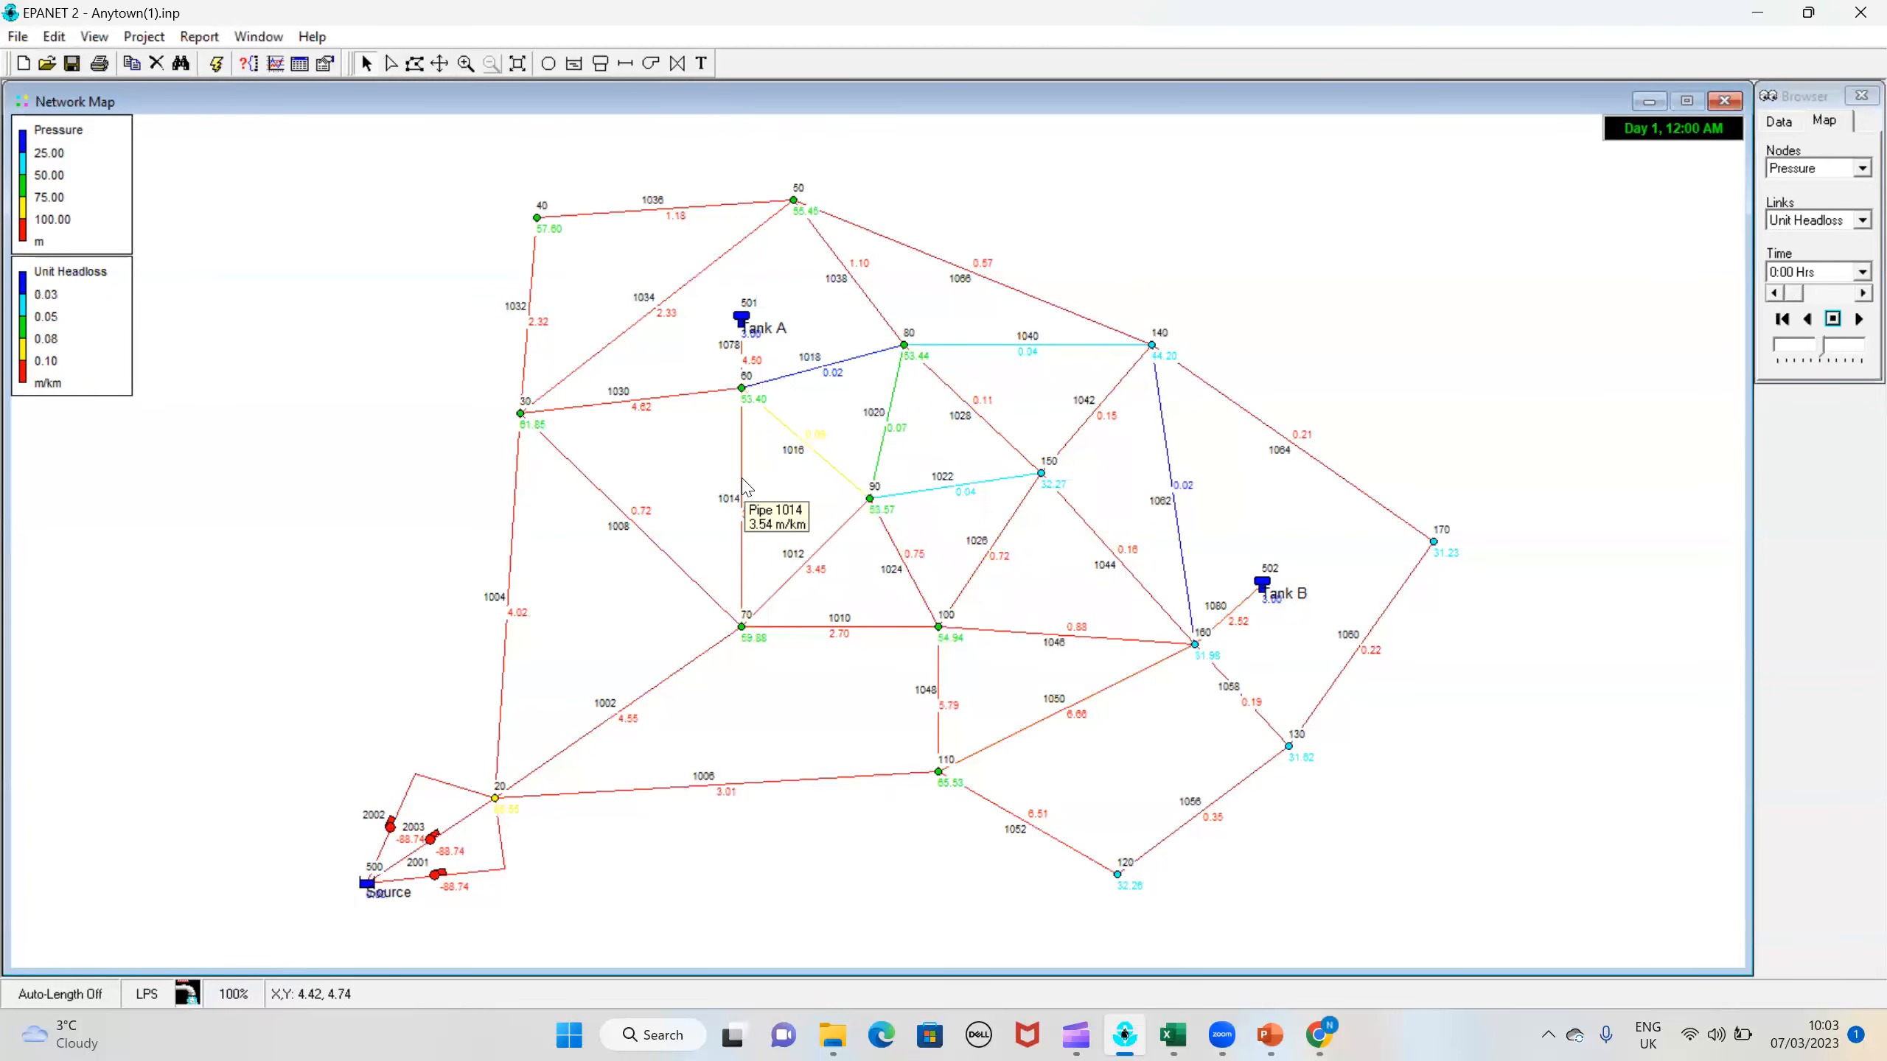
{"action": "double_click", "coordinate": [746, 485]}
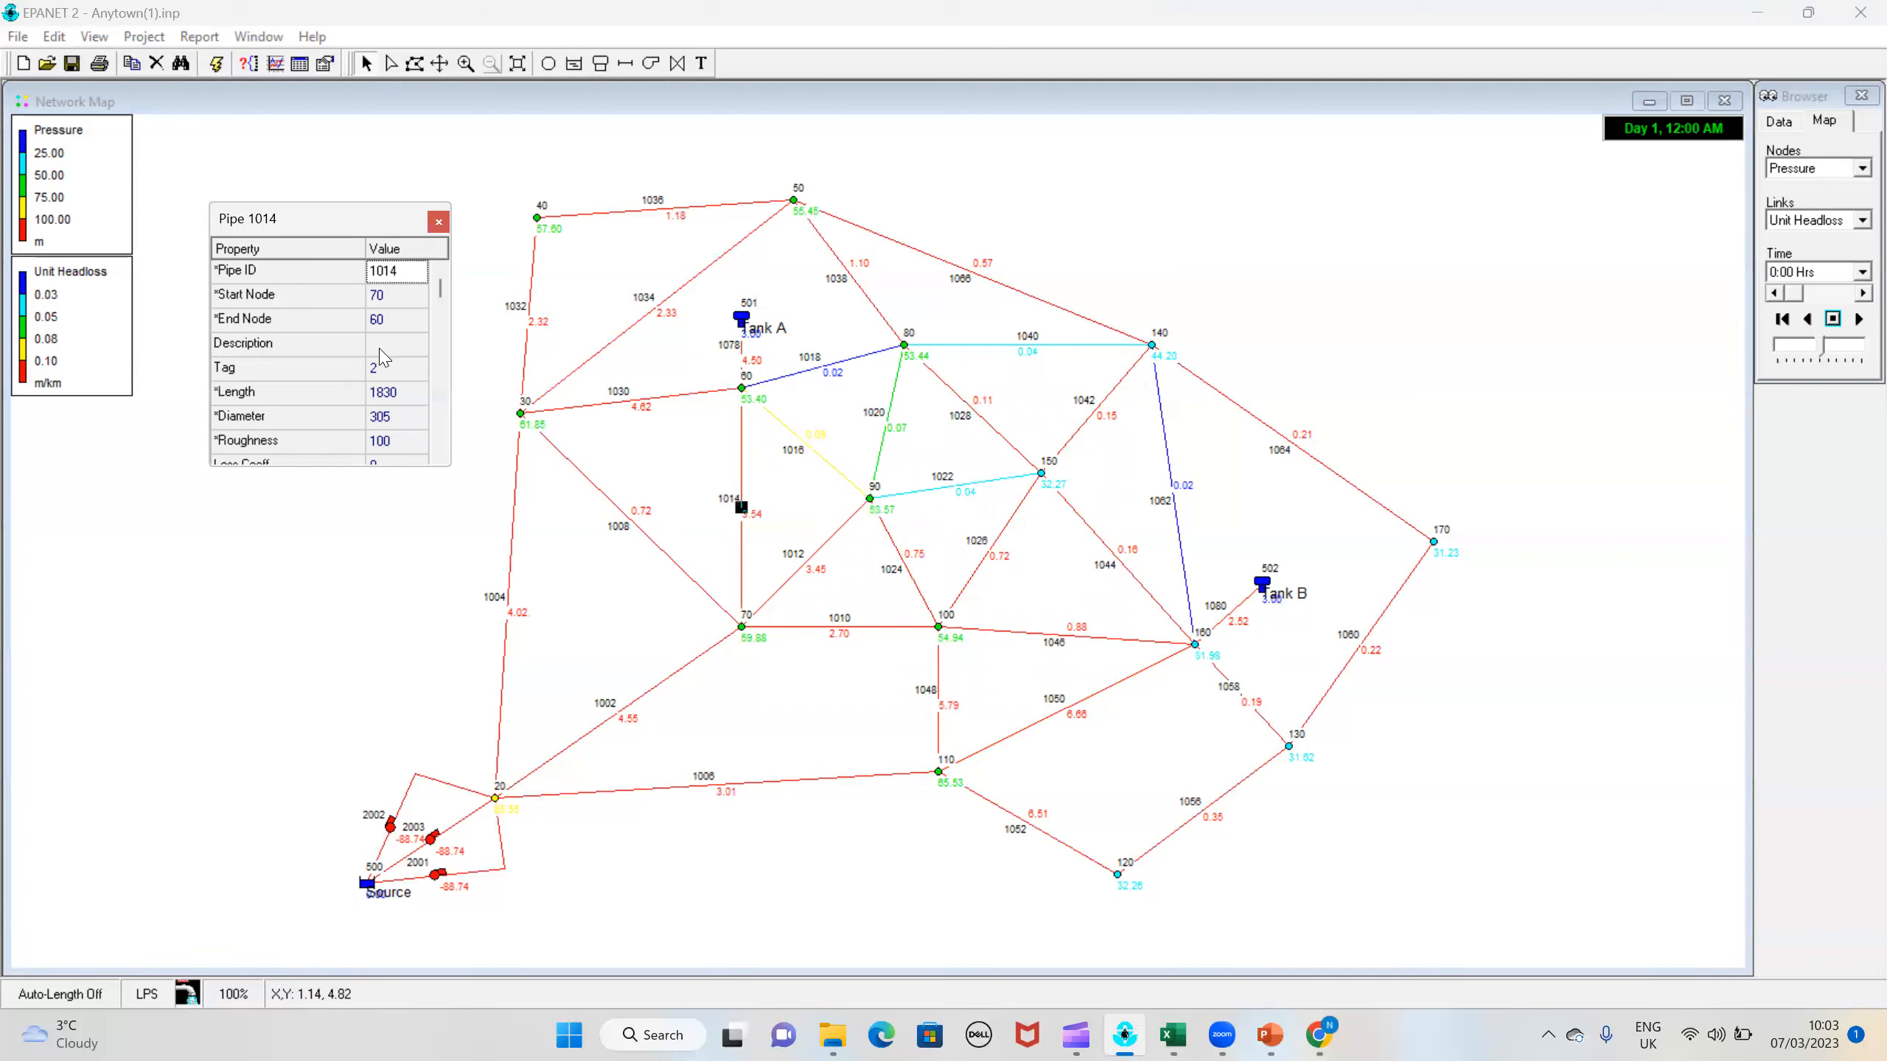
{"action": "key", "text": "Down"}
{"action": "key", "text": "Down"}
{"action": "key", "text": "Down"}
{"action": "key", "text": "Down"}
{"action": "key", "text": "Down"}
{"action": "key", "text": "Down"}
{"action": "key", "text": "Down"}
{"action": "key", "text": "Down"}
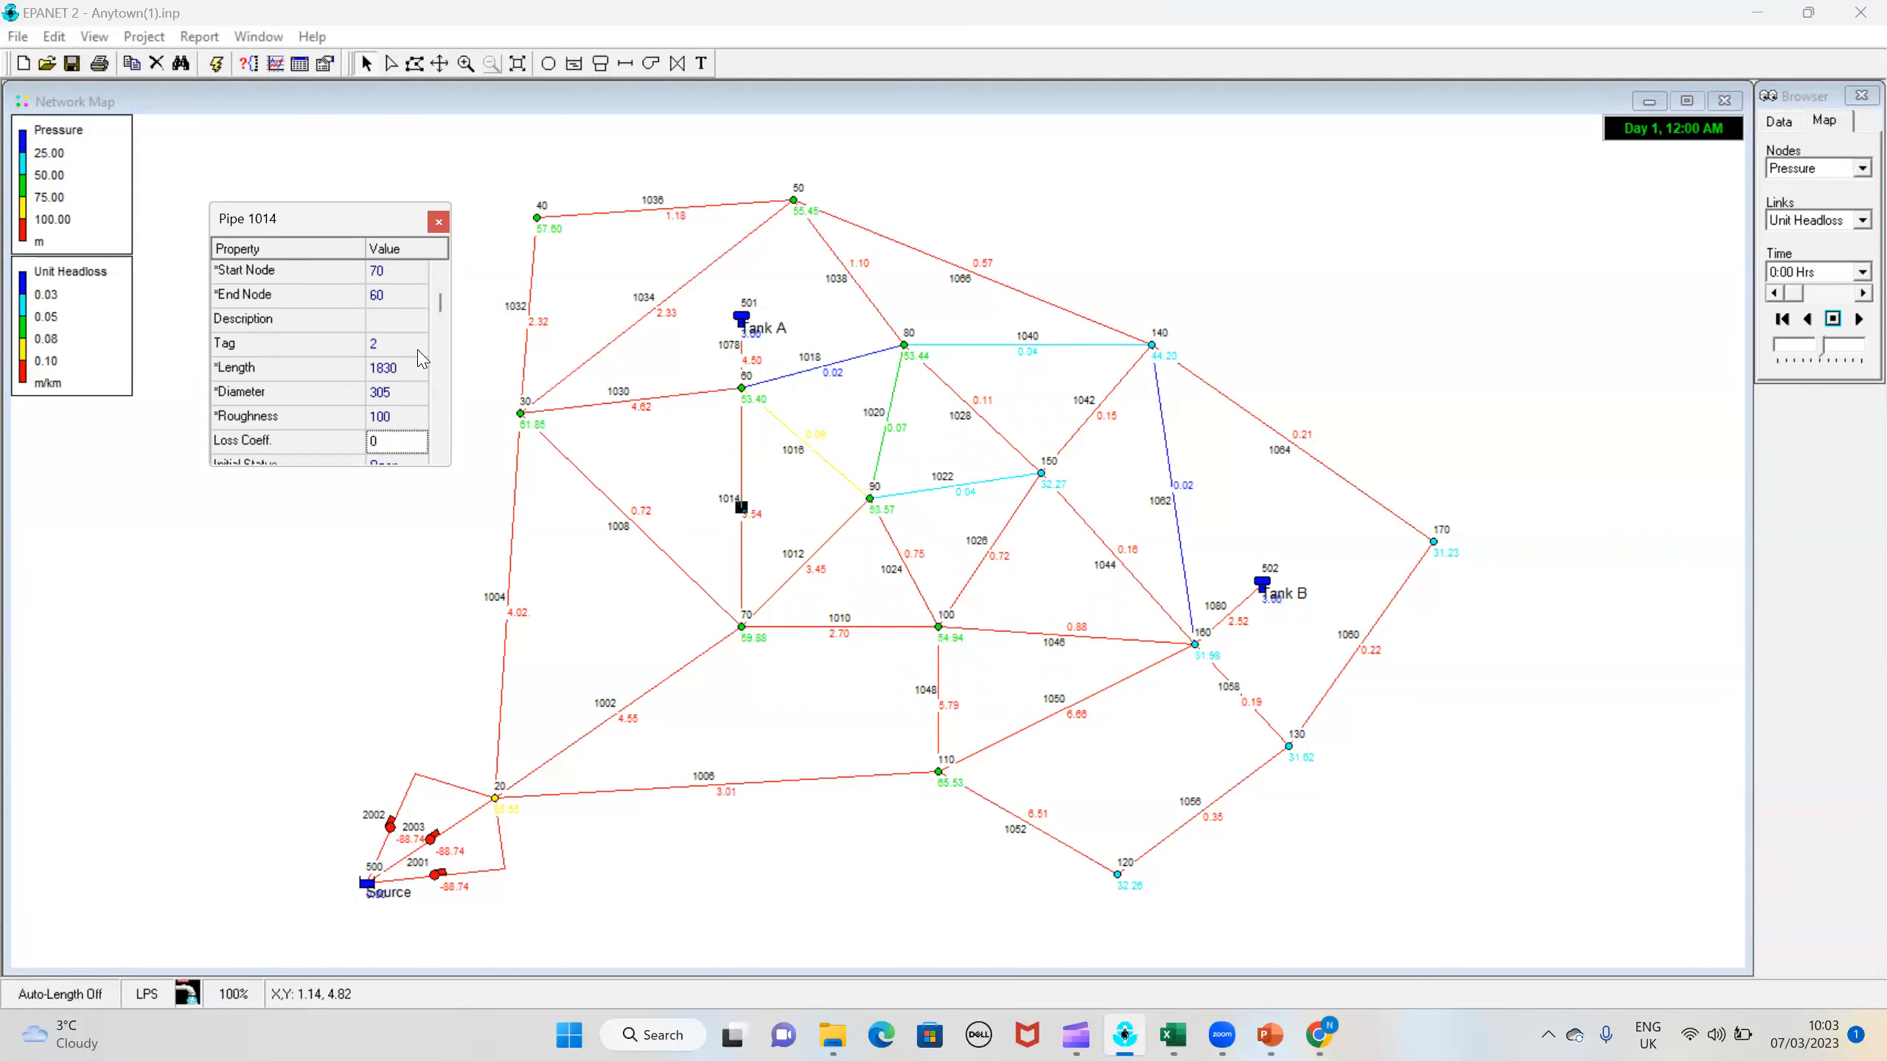
{"action": "key", "text": "Down"}
{"action": "key", "text": "Down"}
{"action": "key", "text": "Down"}
{"action": "key", "text": "Down"}
{"action": "key", "text": "Down"}
{"action": "key", "text": "Down"}
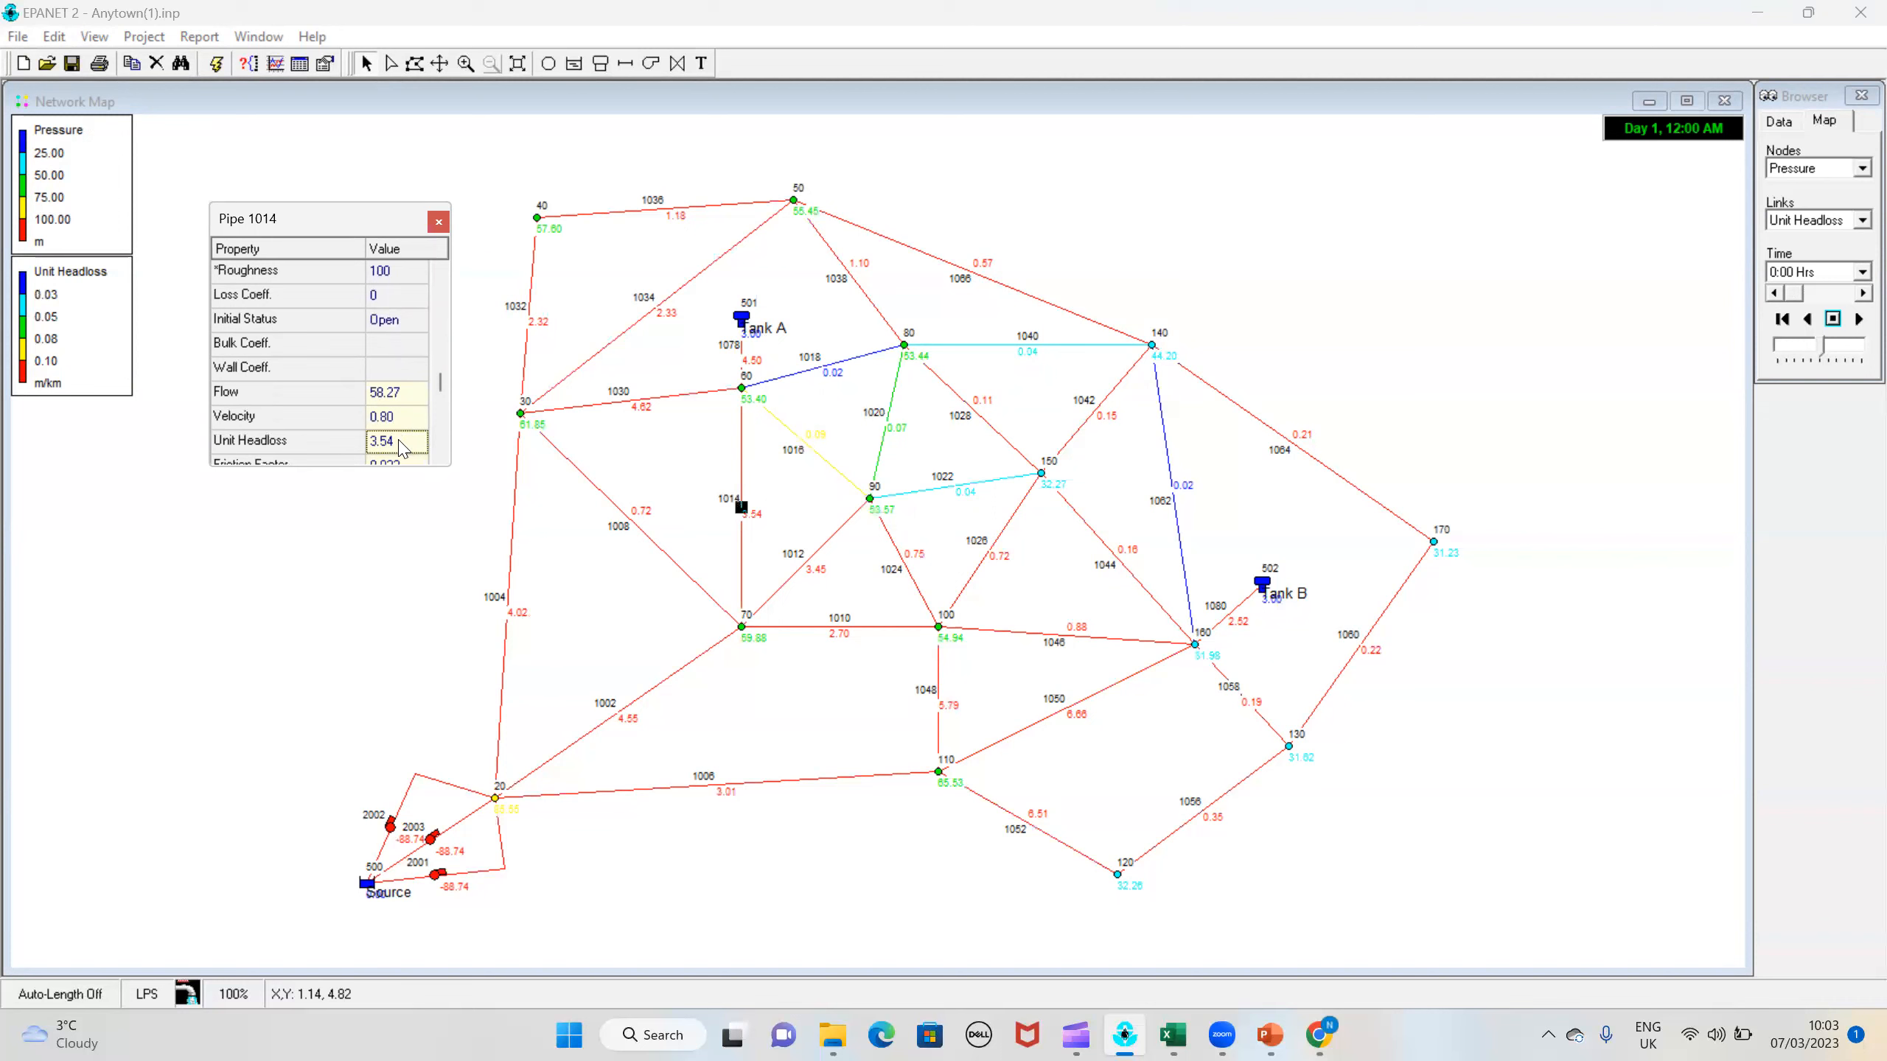
{"action": "key", "text": "Down"}
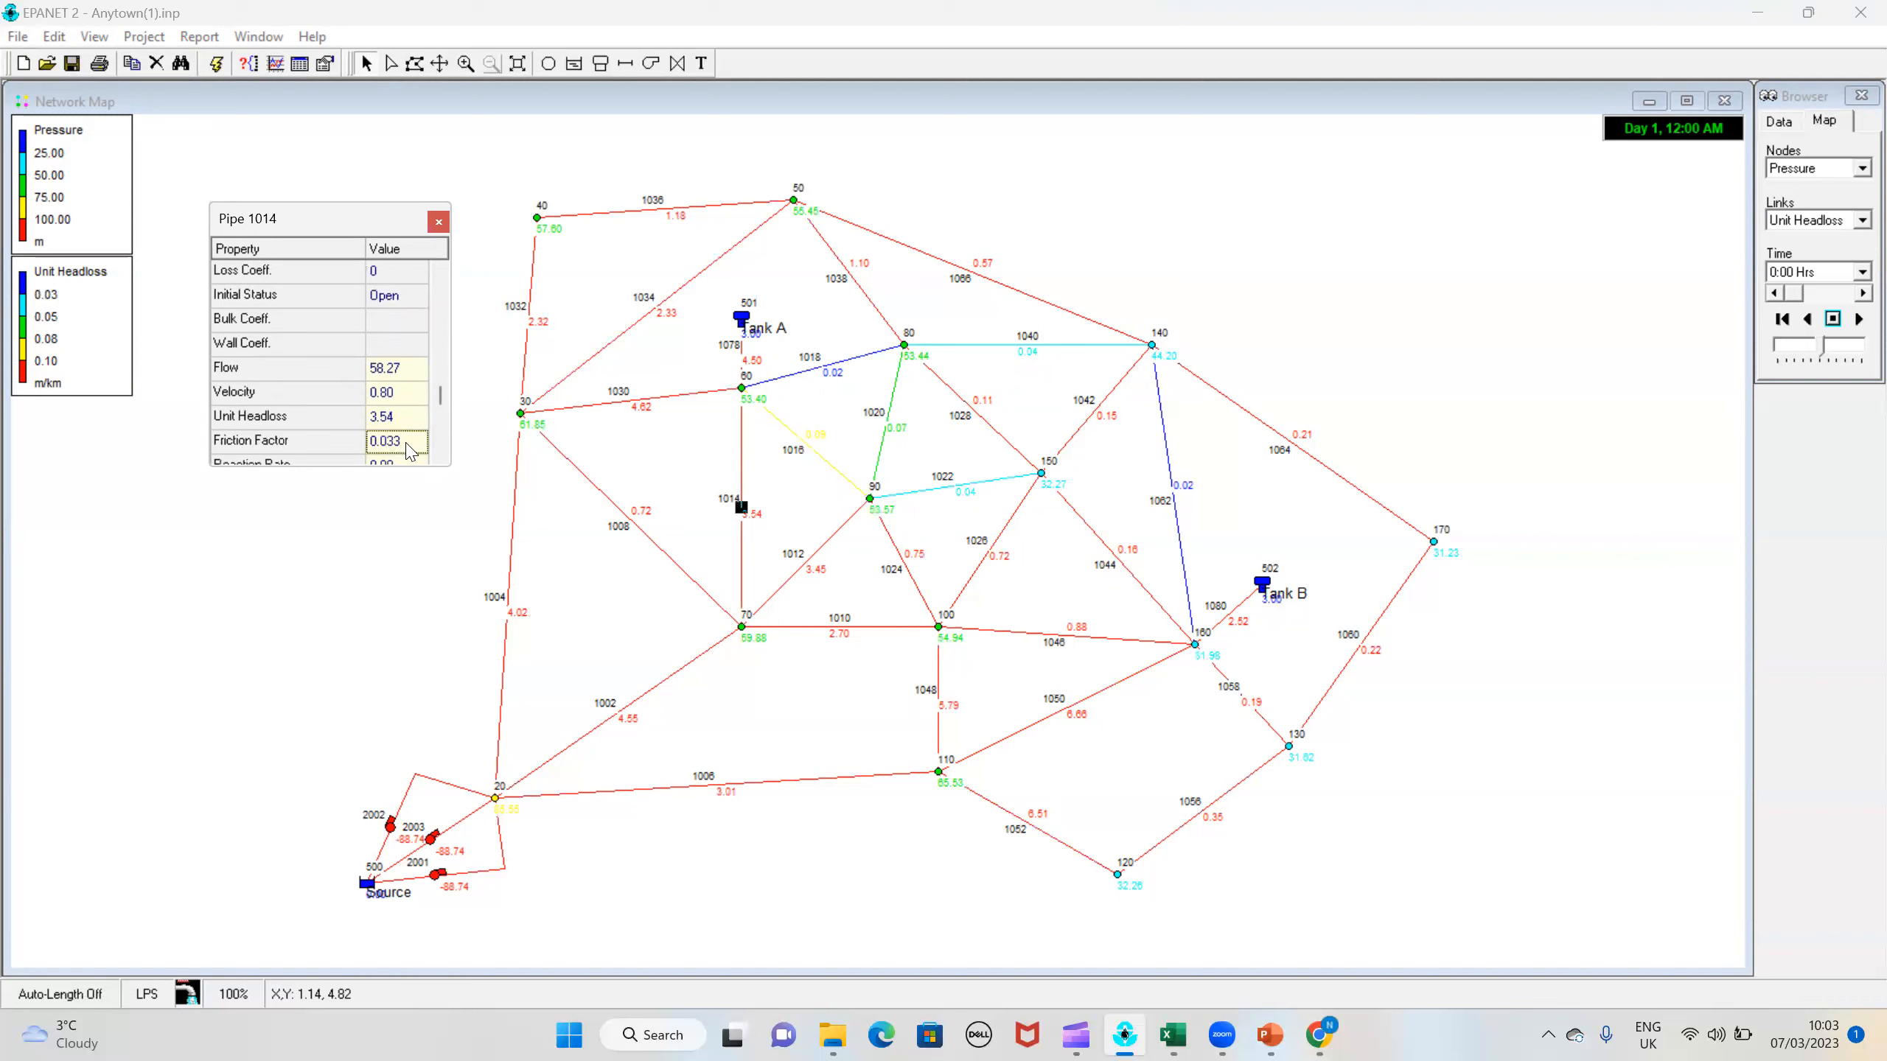
{"action": "key", "text": "Down"}
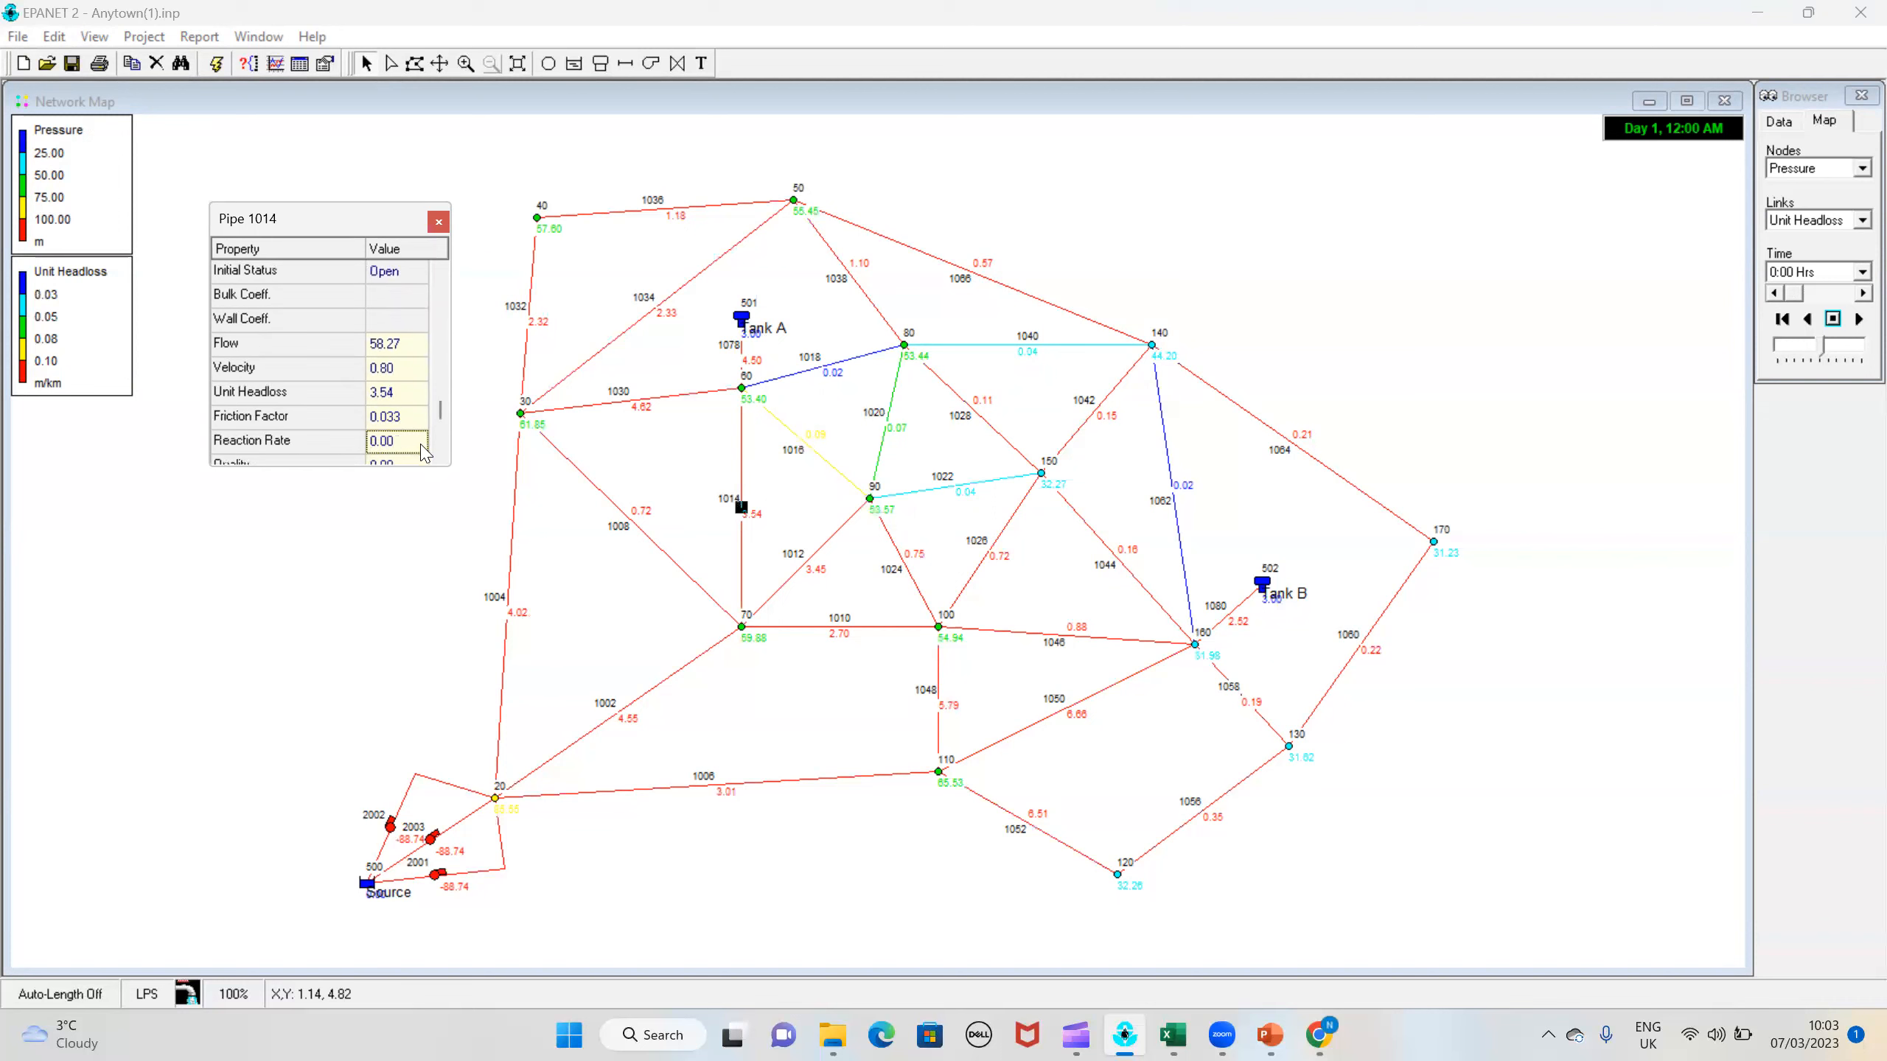
{"action": "key", "text": "Down"}
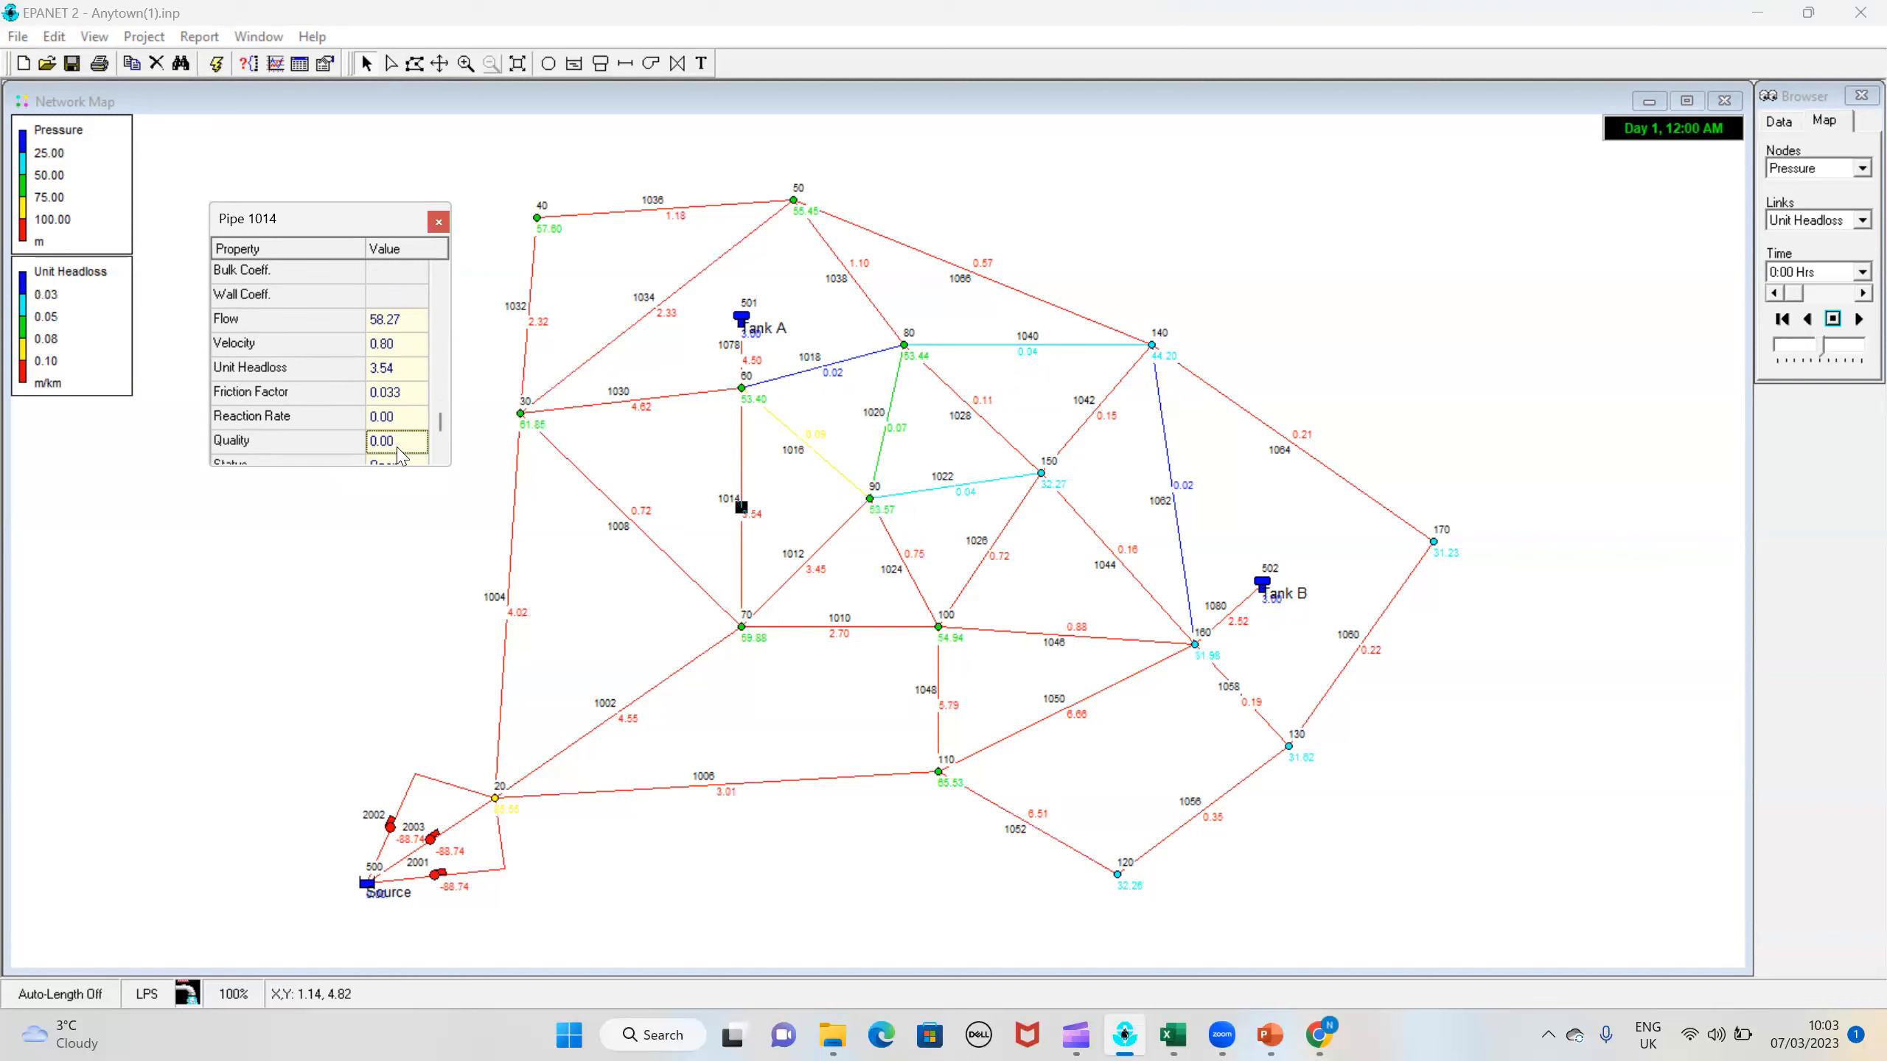
{"action": "left_click", "coordinate": [371, 461]}
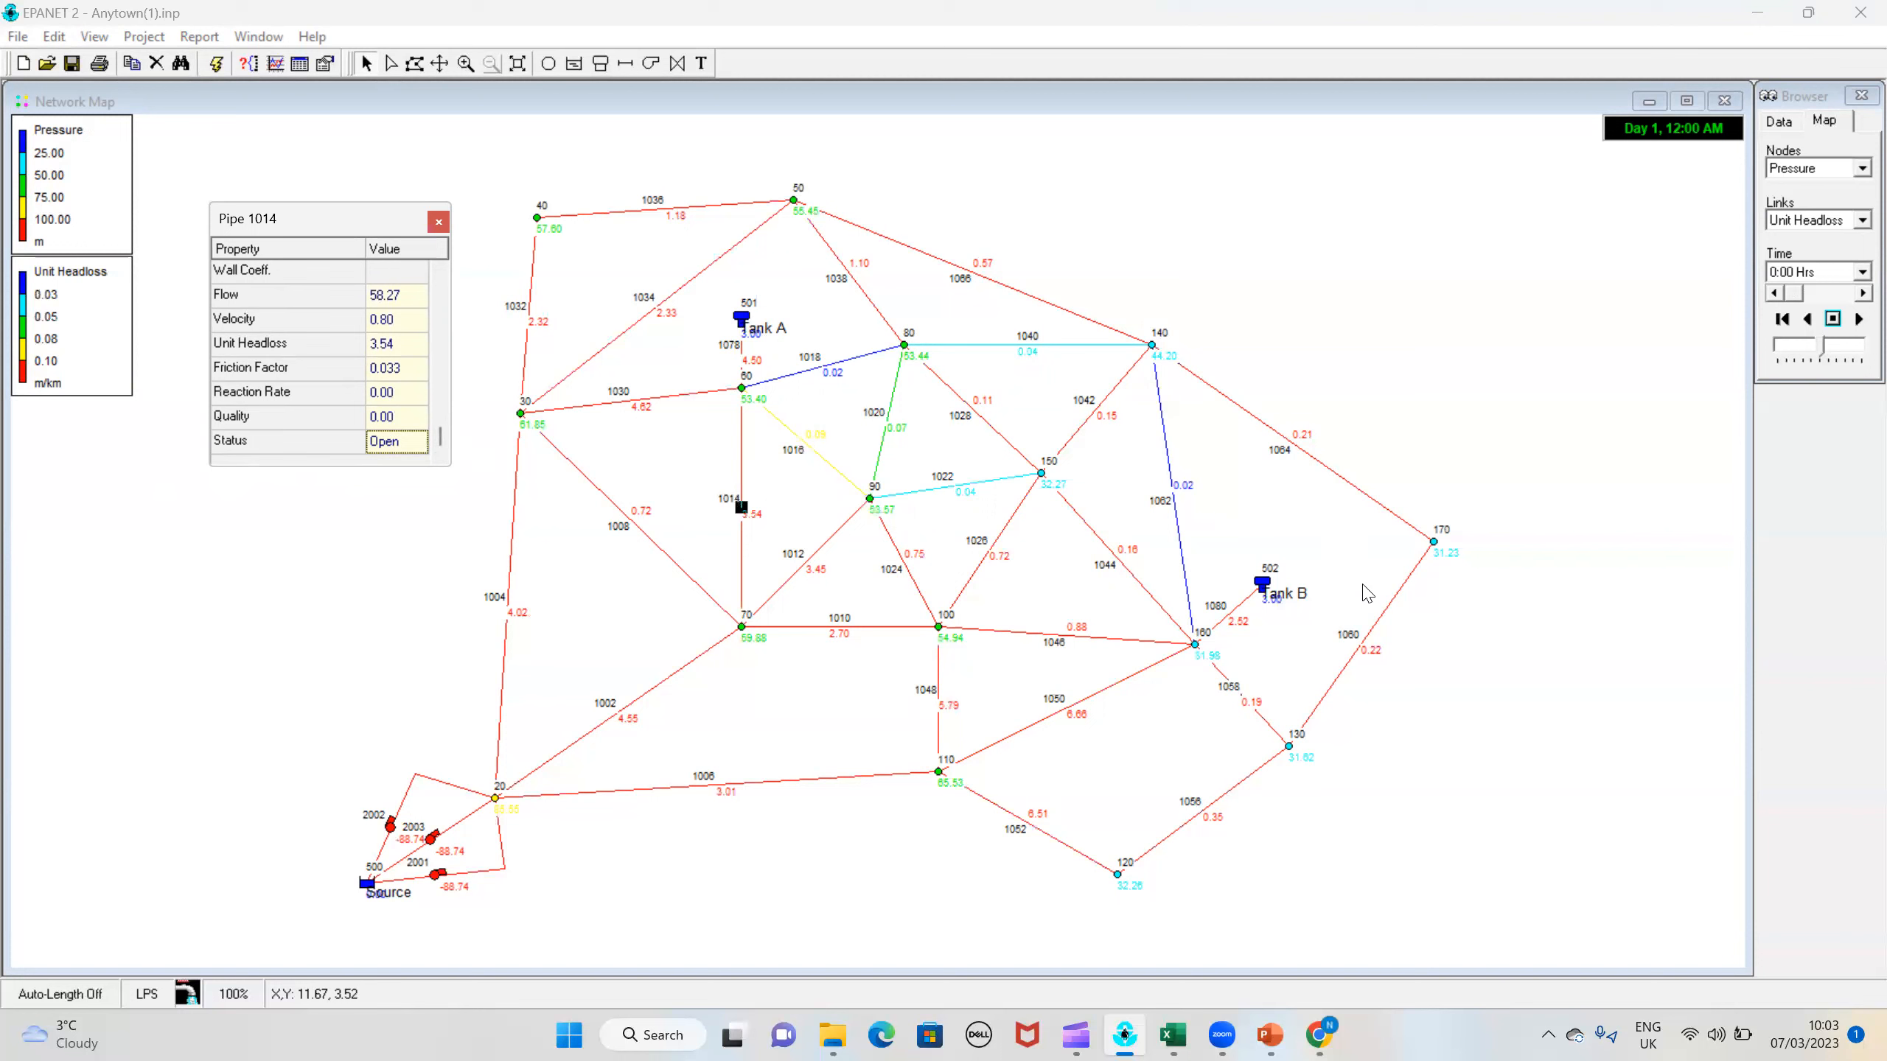
Step: Set the map's simulation time to 11:00 Hrs and close the property editor of pipe 1014
{"action": "left_click", "coordinate": [1836, 273]}
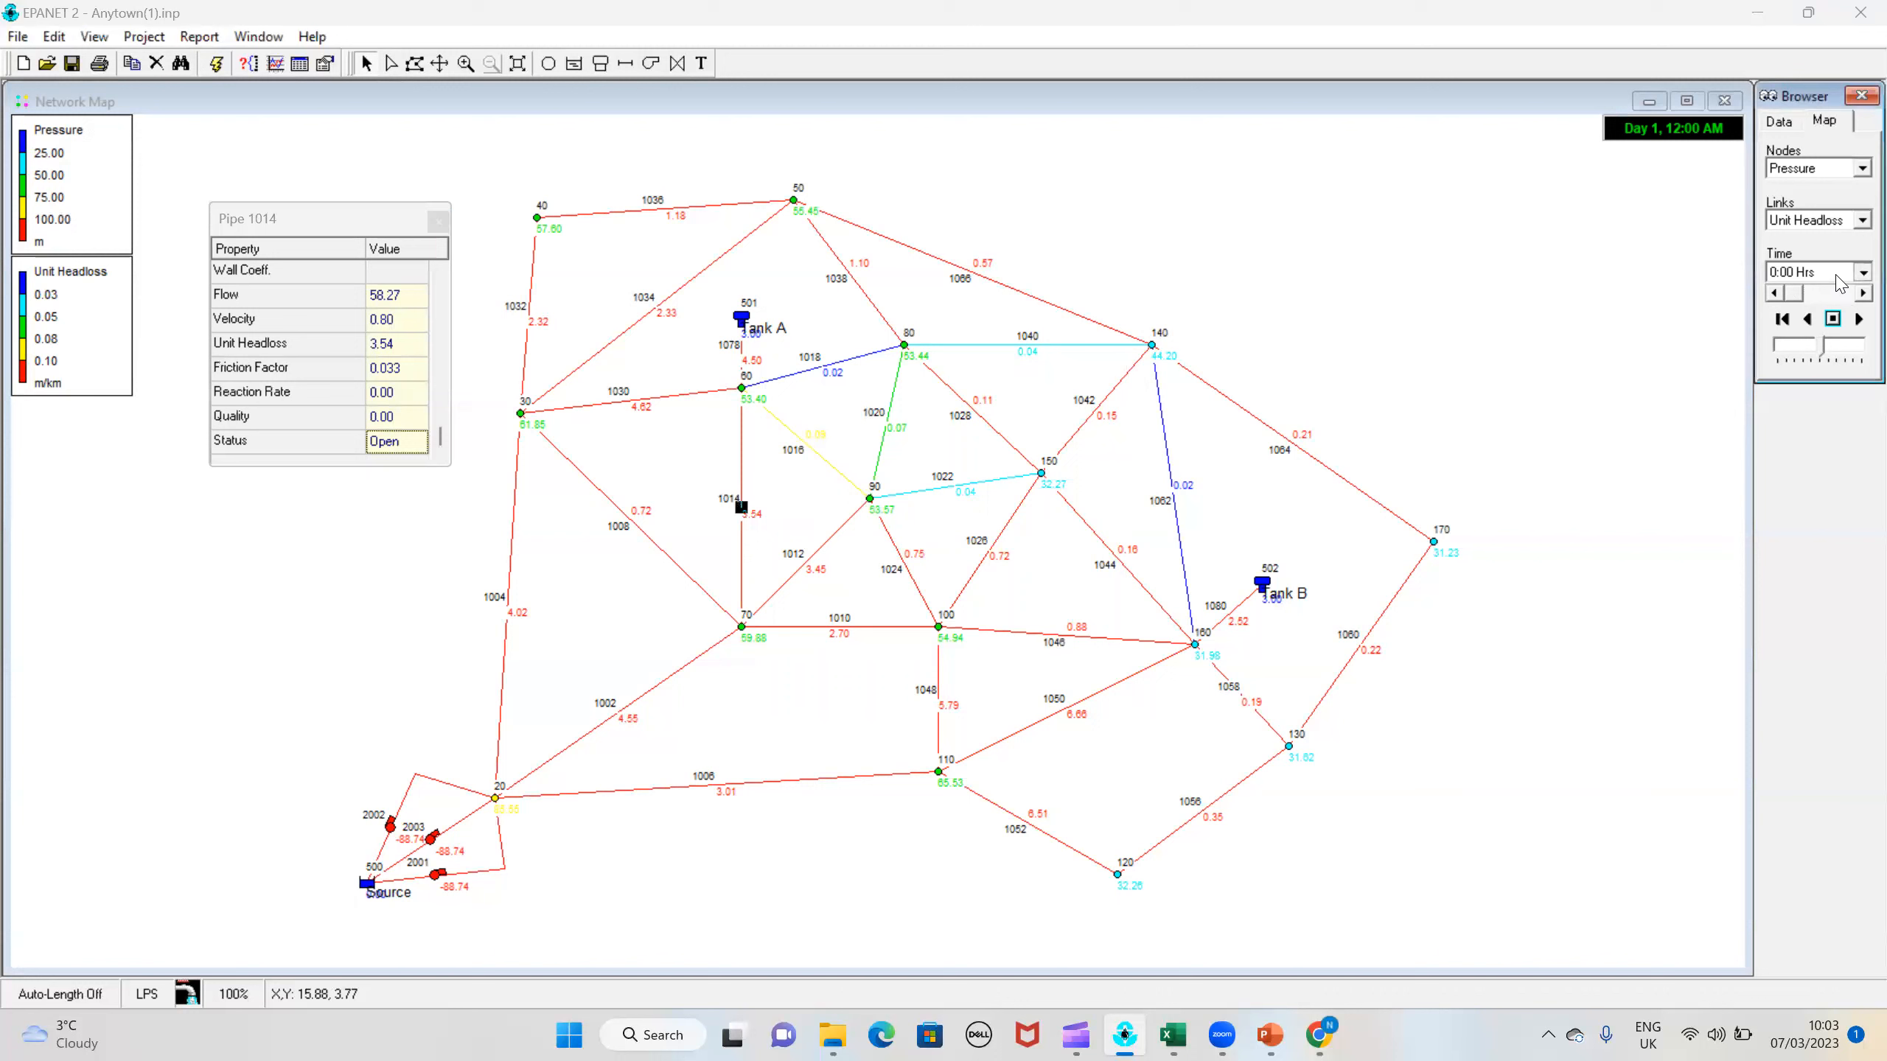
{"action": "scroll", "coordinate": [1826, 304], "scroll_direction": "down", "scroll_amount": 3}
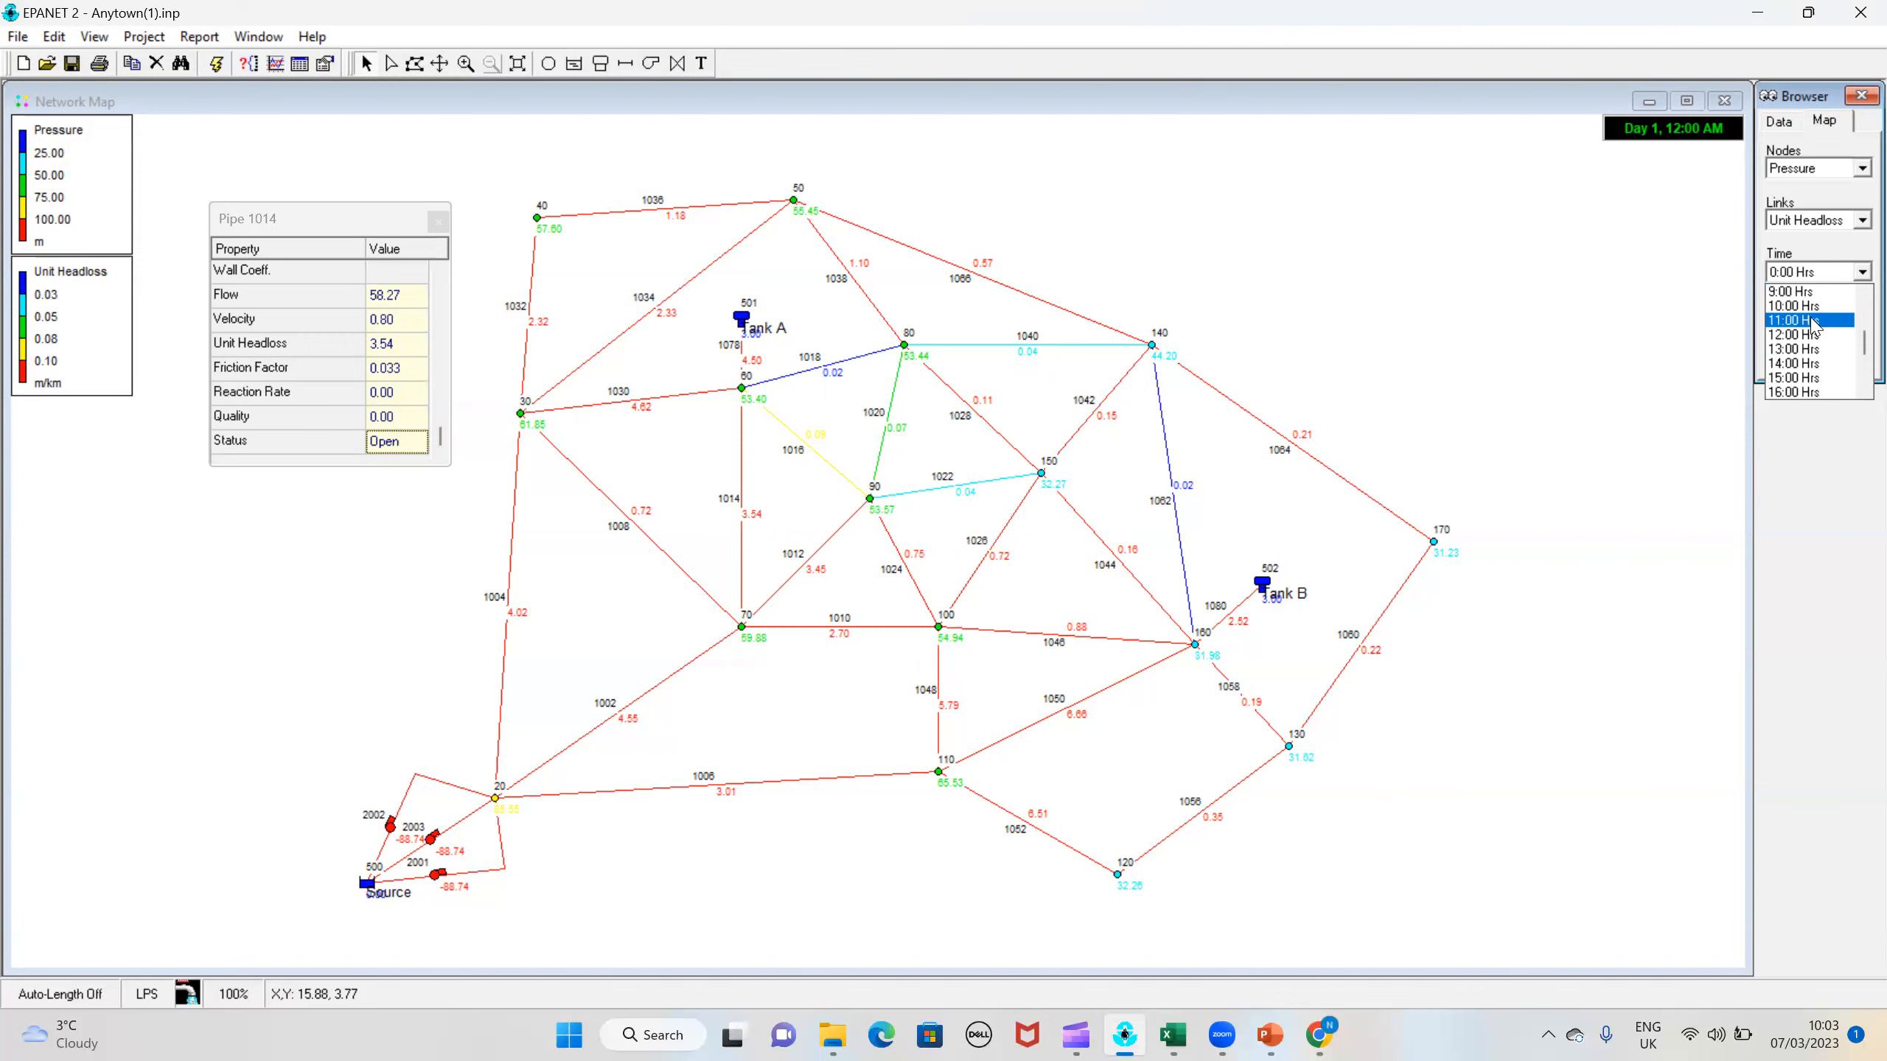
{"action": "left_click", "coordinate": [1814, 320]}
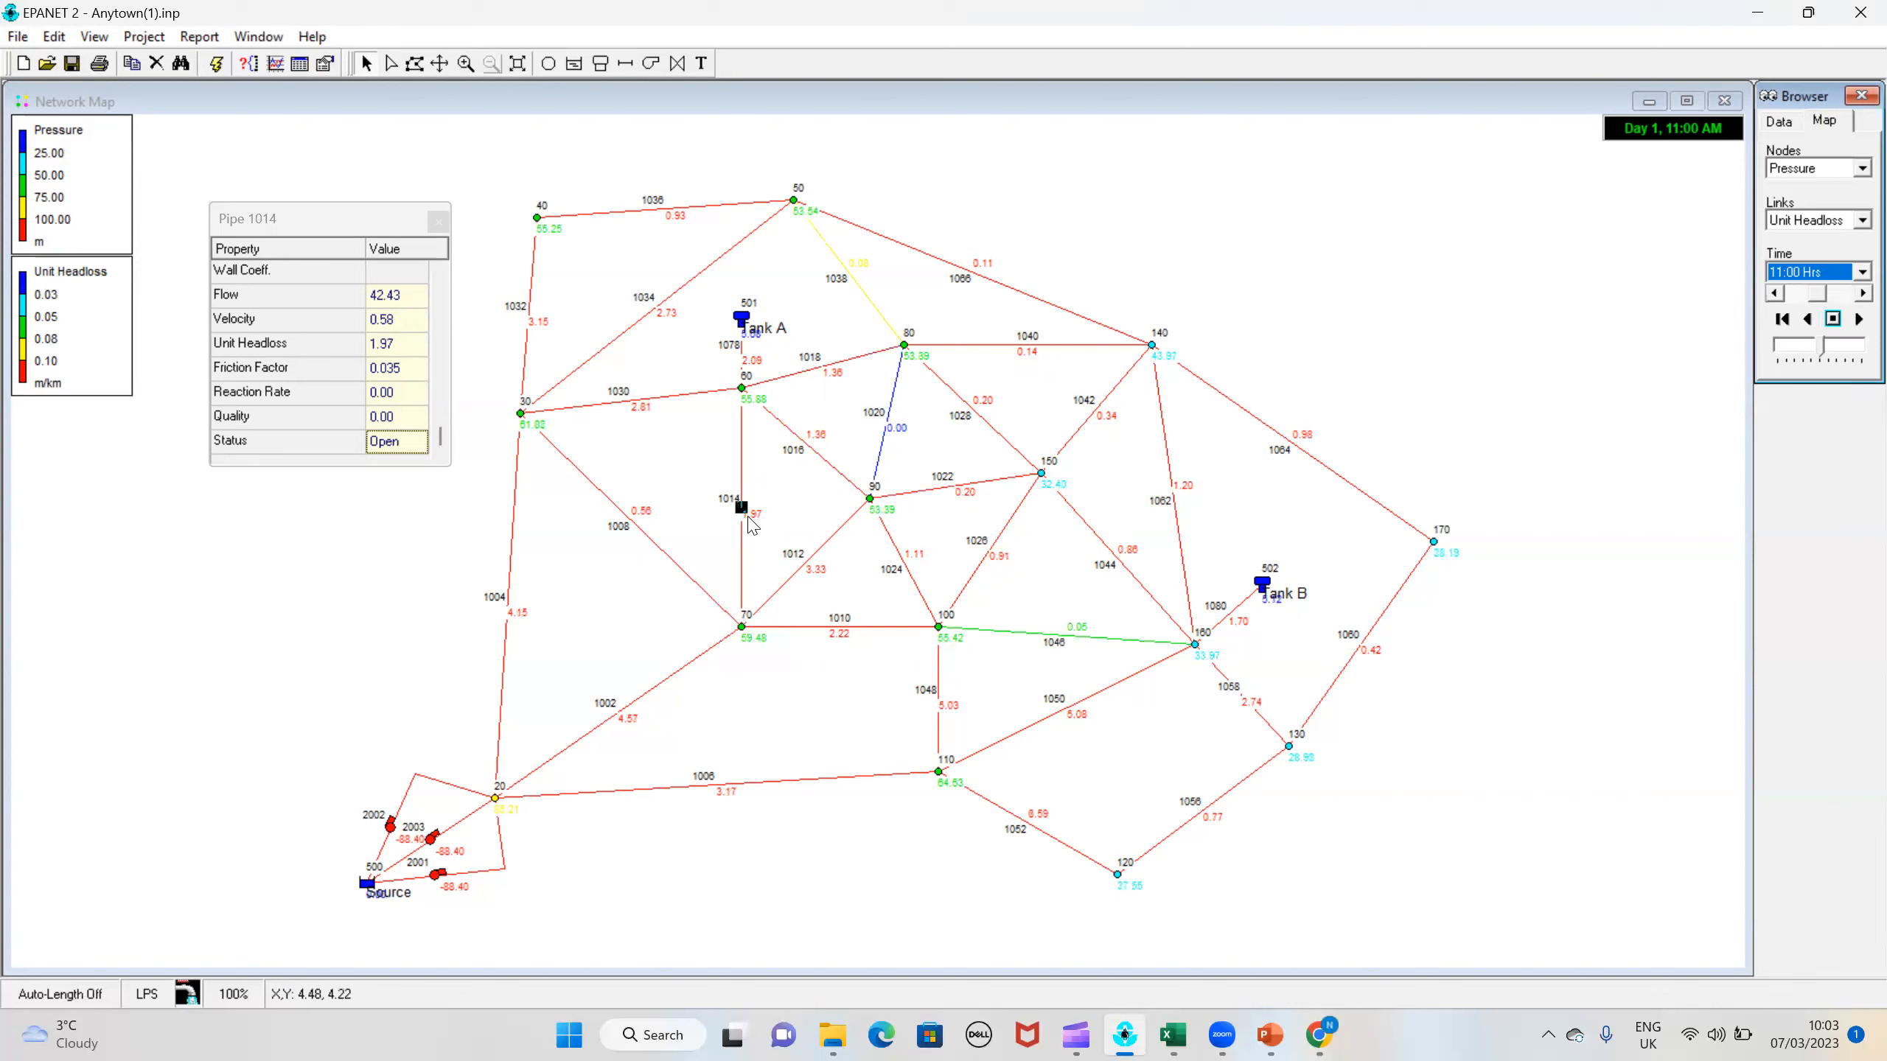
{"action": "left_click", "coordinate": [439, 222]}
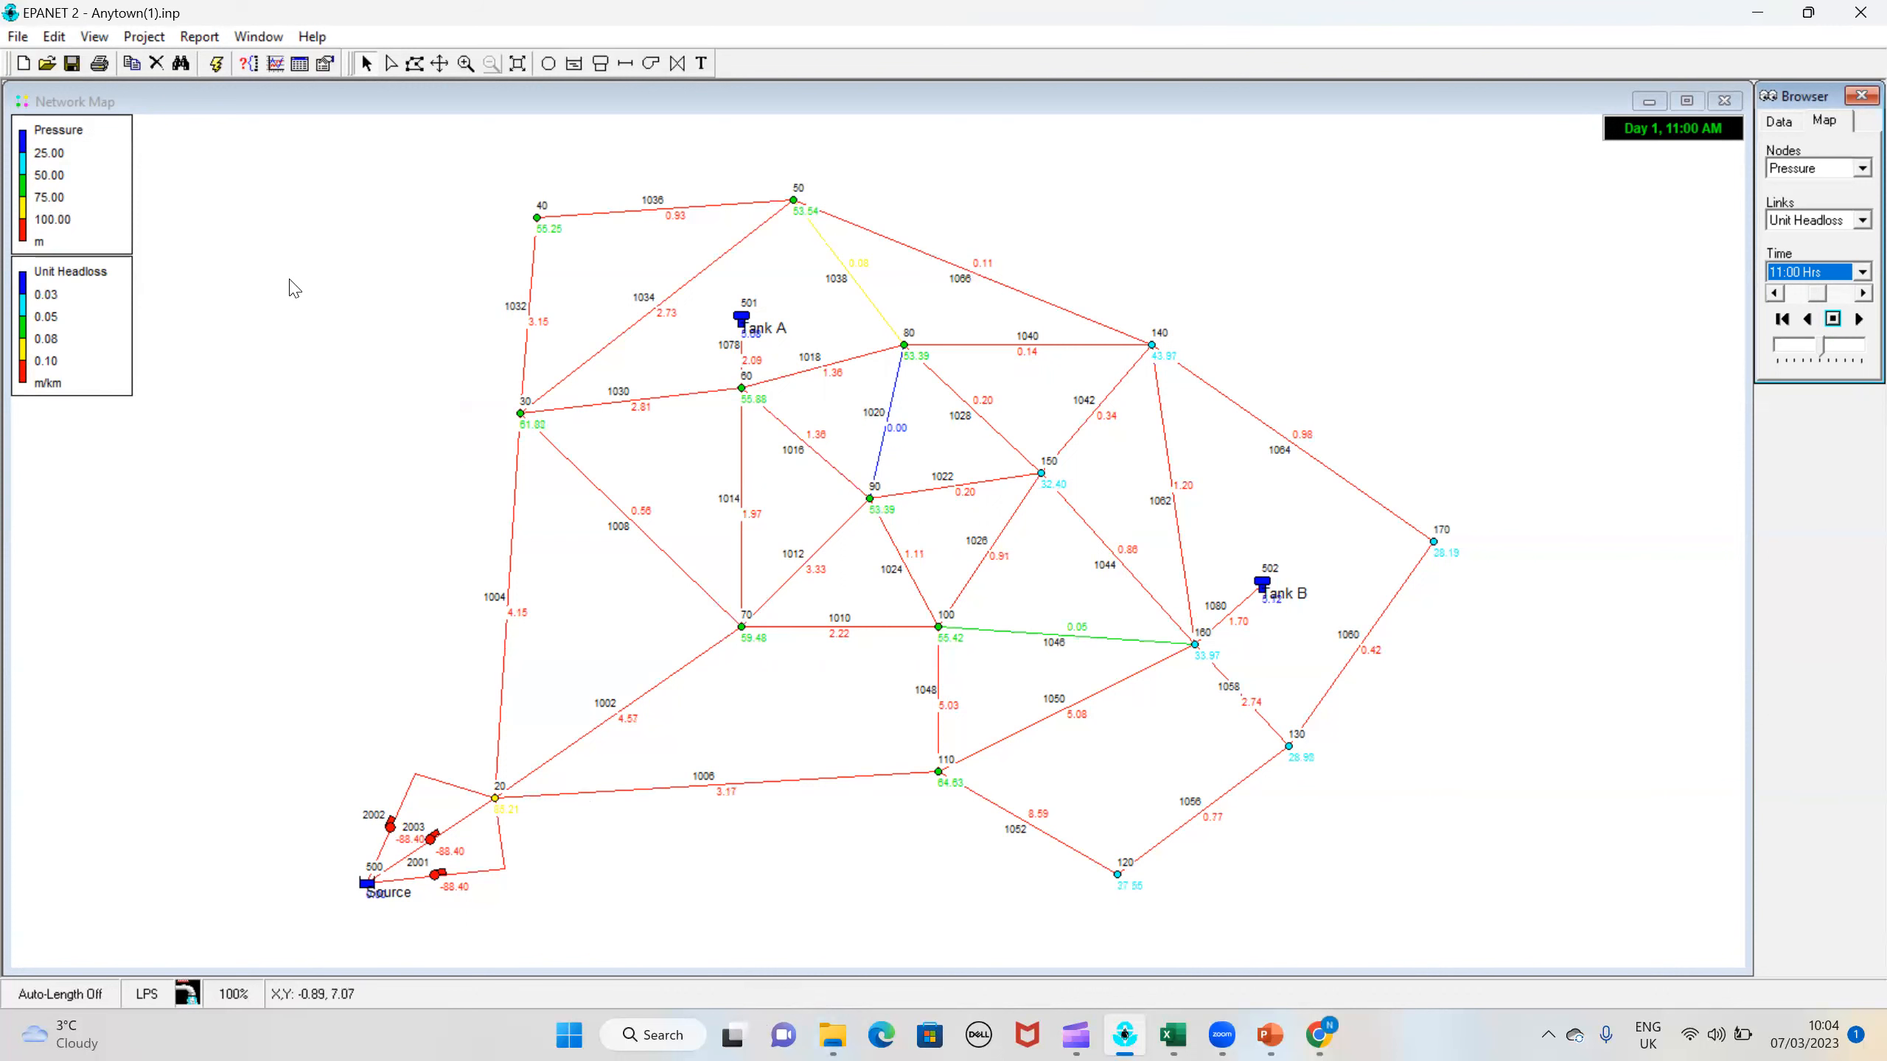
{"action": "left_click", "coordinate": [310, 180]}
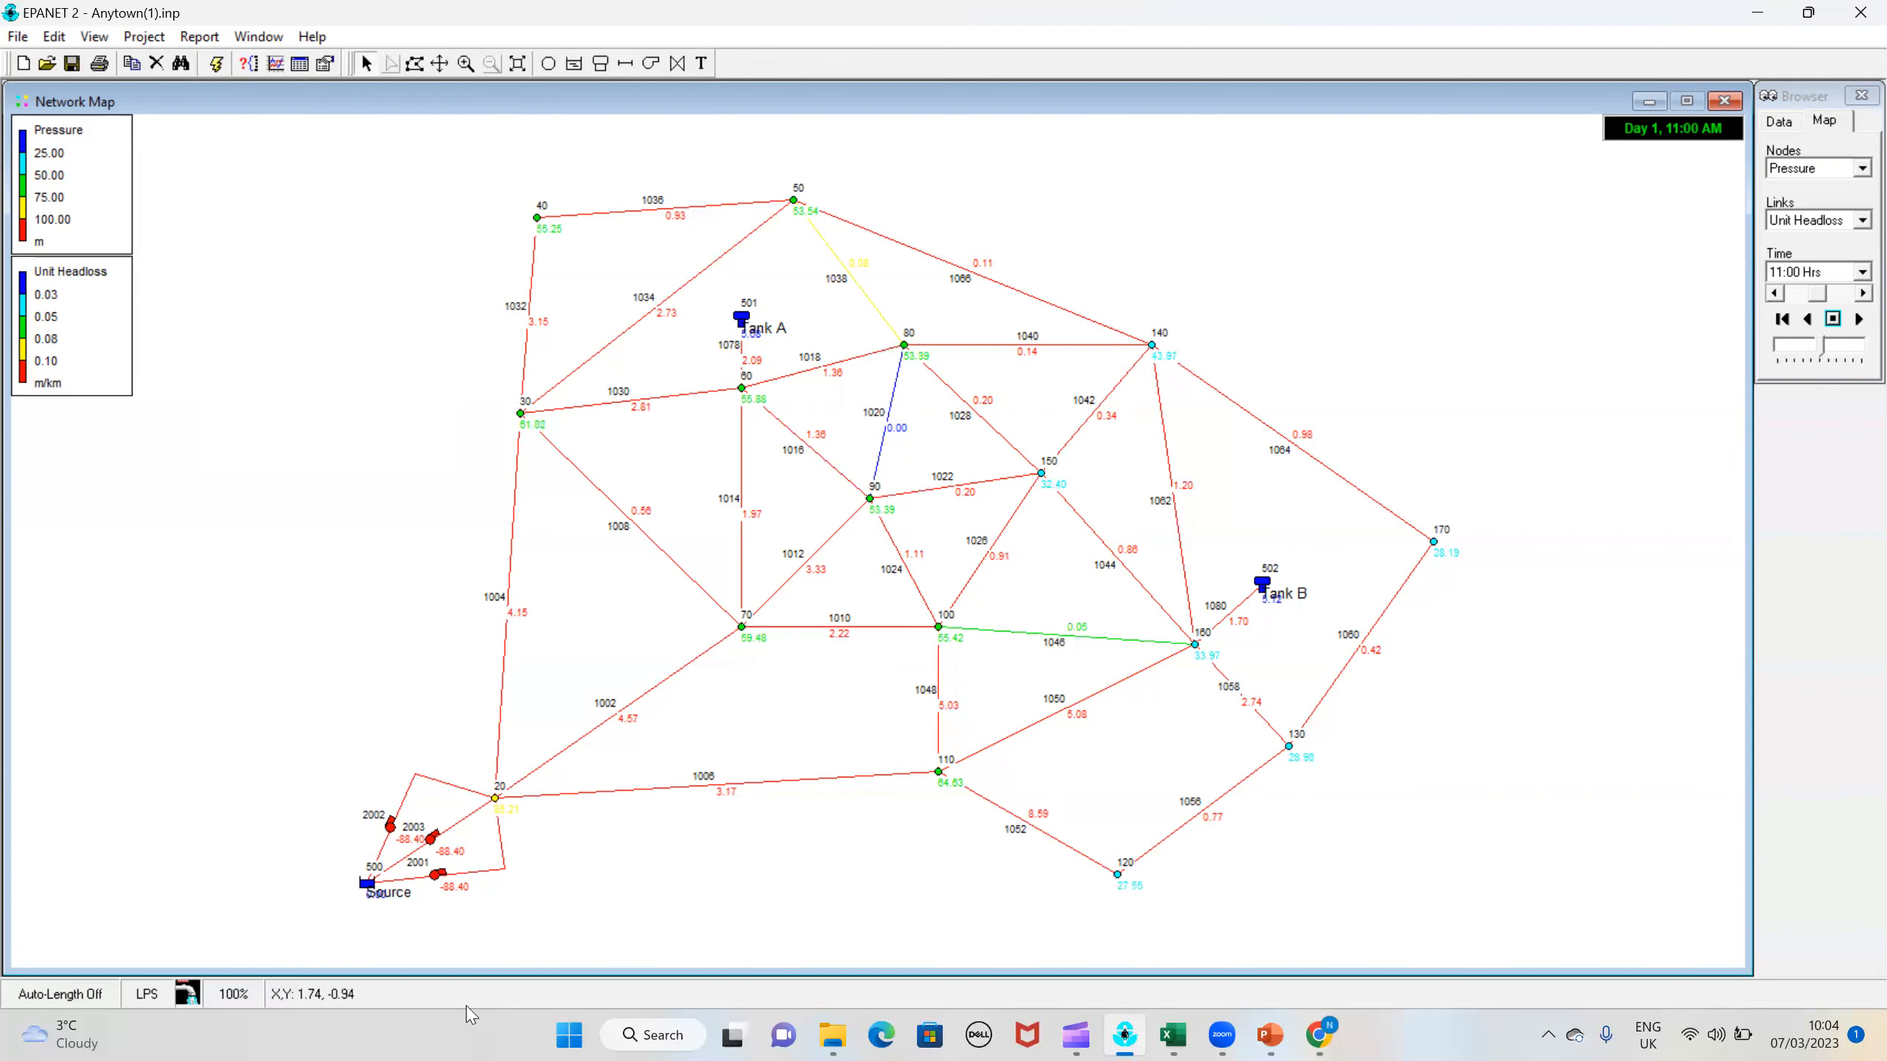
Step: Switch to File Explorer and open the Tutorial 1 Model Calibration folder inside Water Supply Systems Tutorials
{"action": "left_click", "coordinate": [821, 1018]}
{"action": "left_click", "coordinate": [880, 944]}
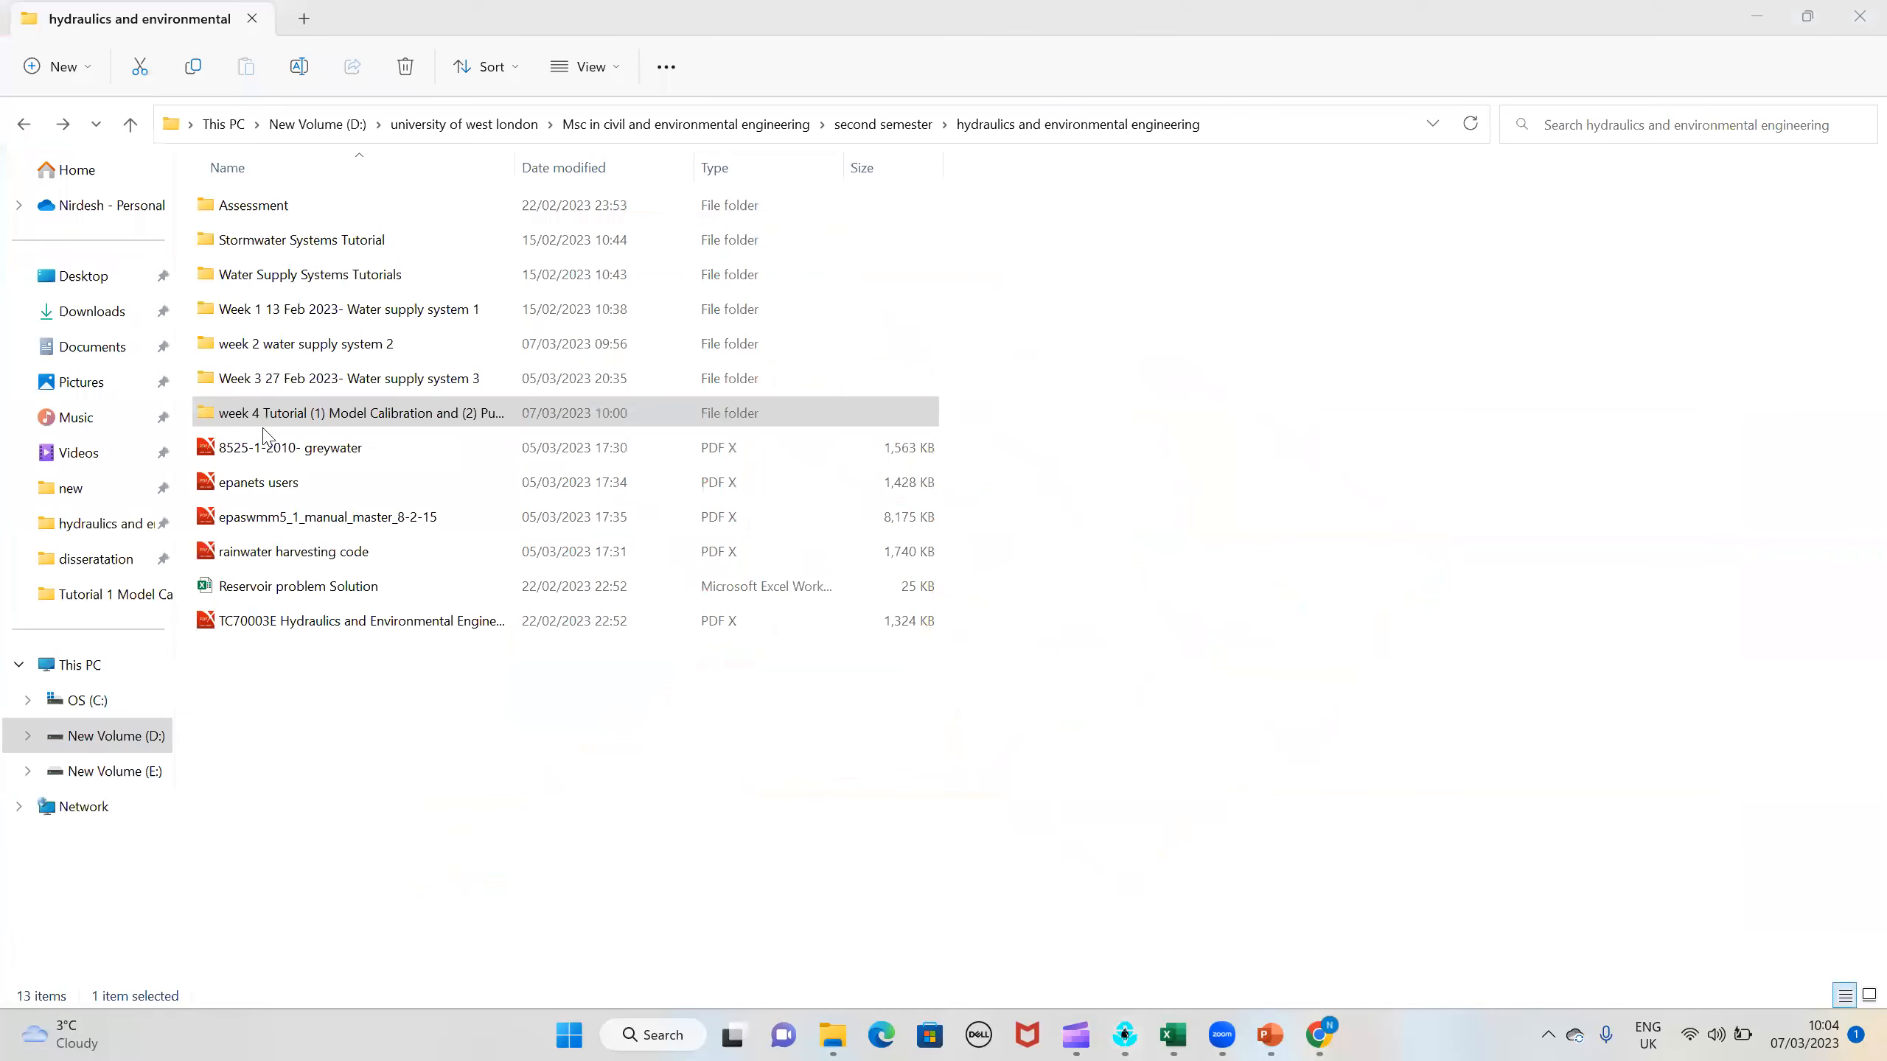
{"action": "double_click", "coordinate": [232, 275]}
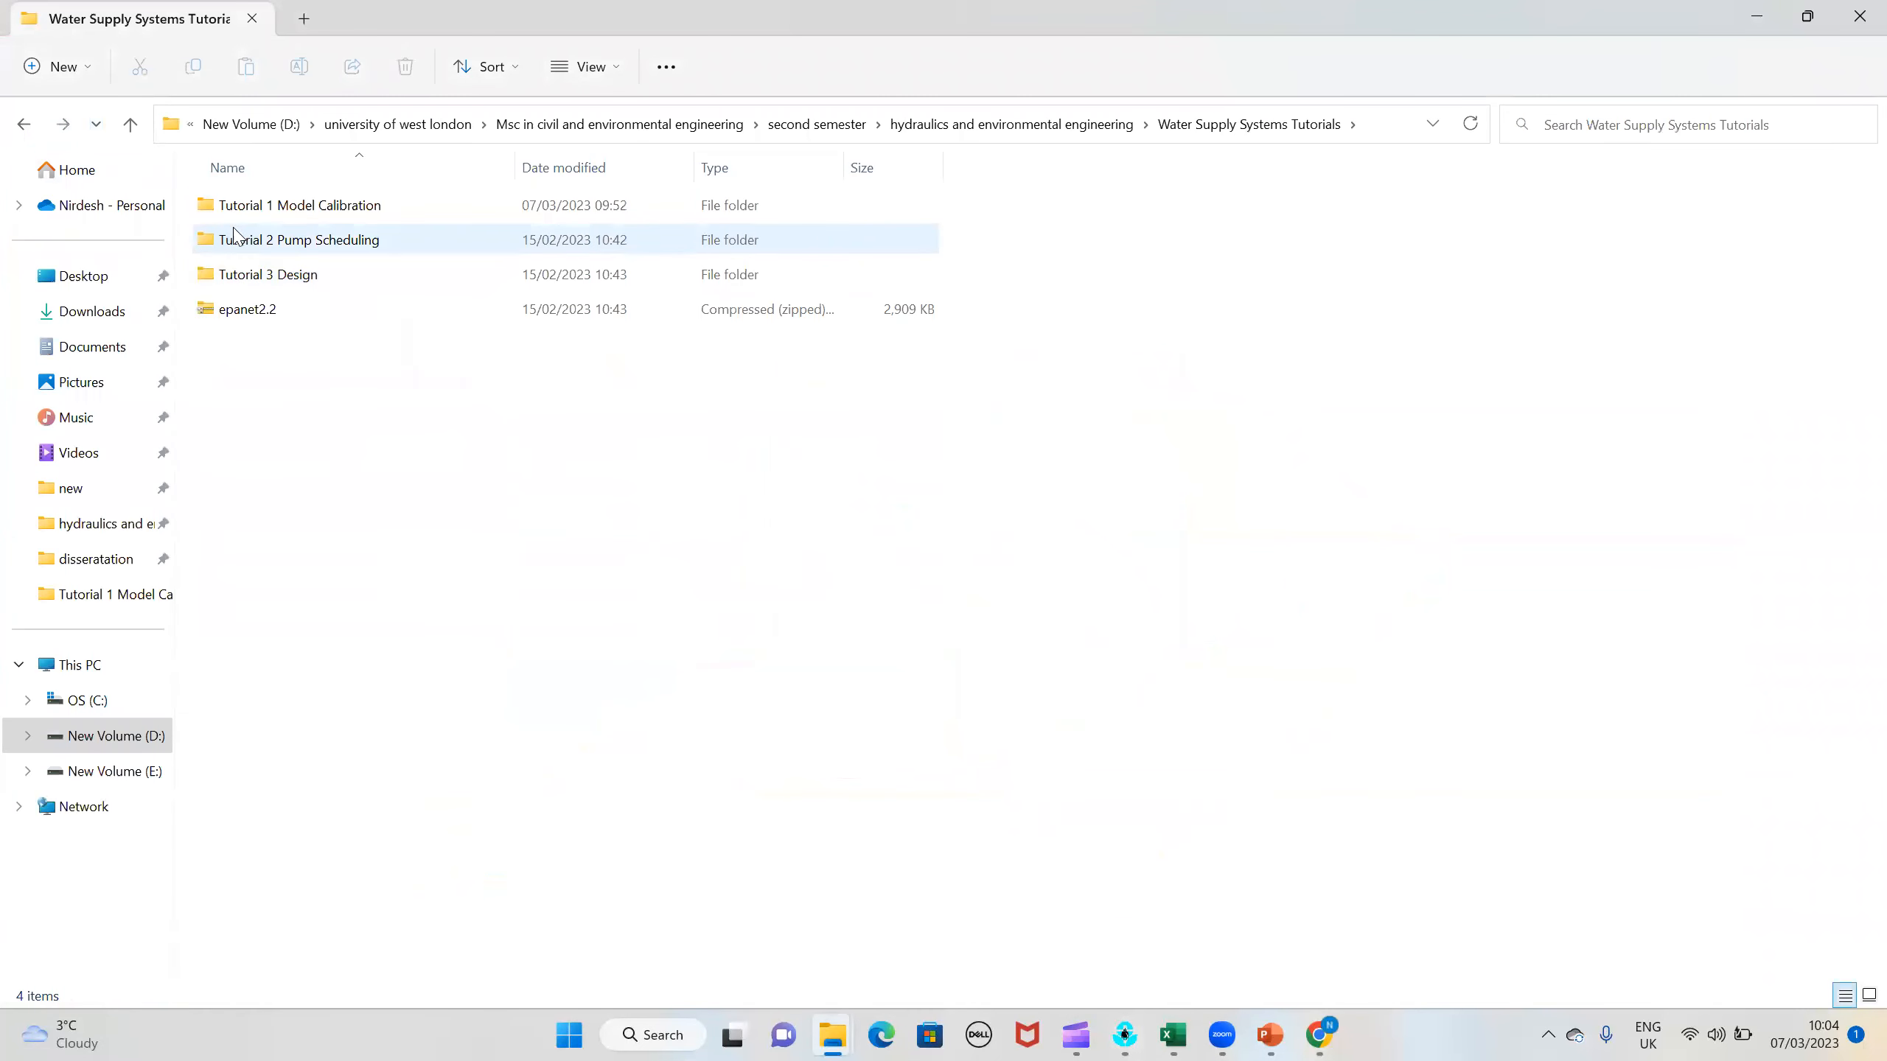
{"action": "double_click", "coordinate": [240, 205]}
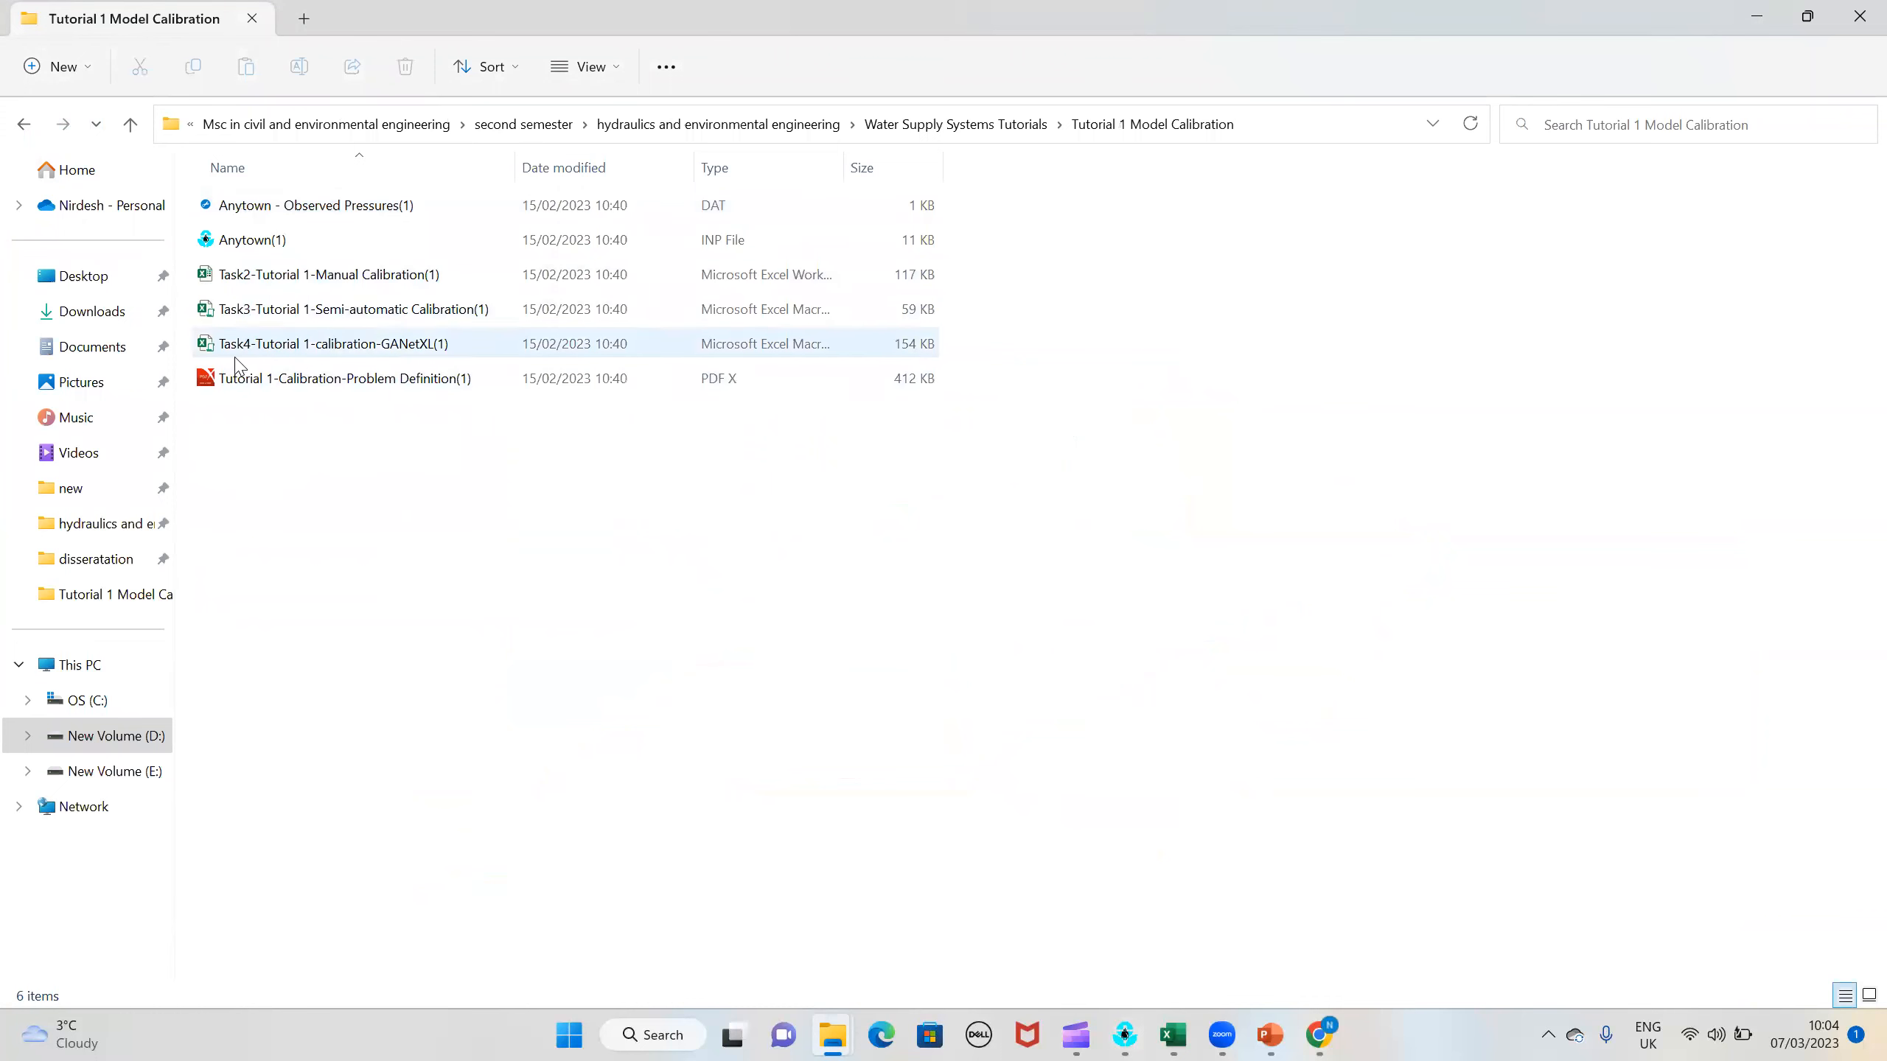
{"action": "left_click", "coordinate": [270, 287]}
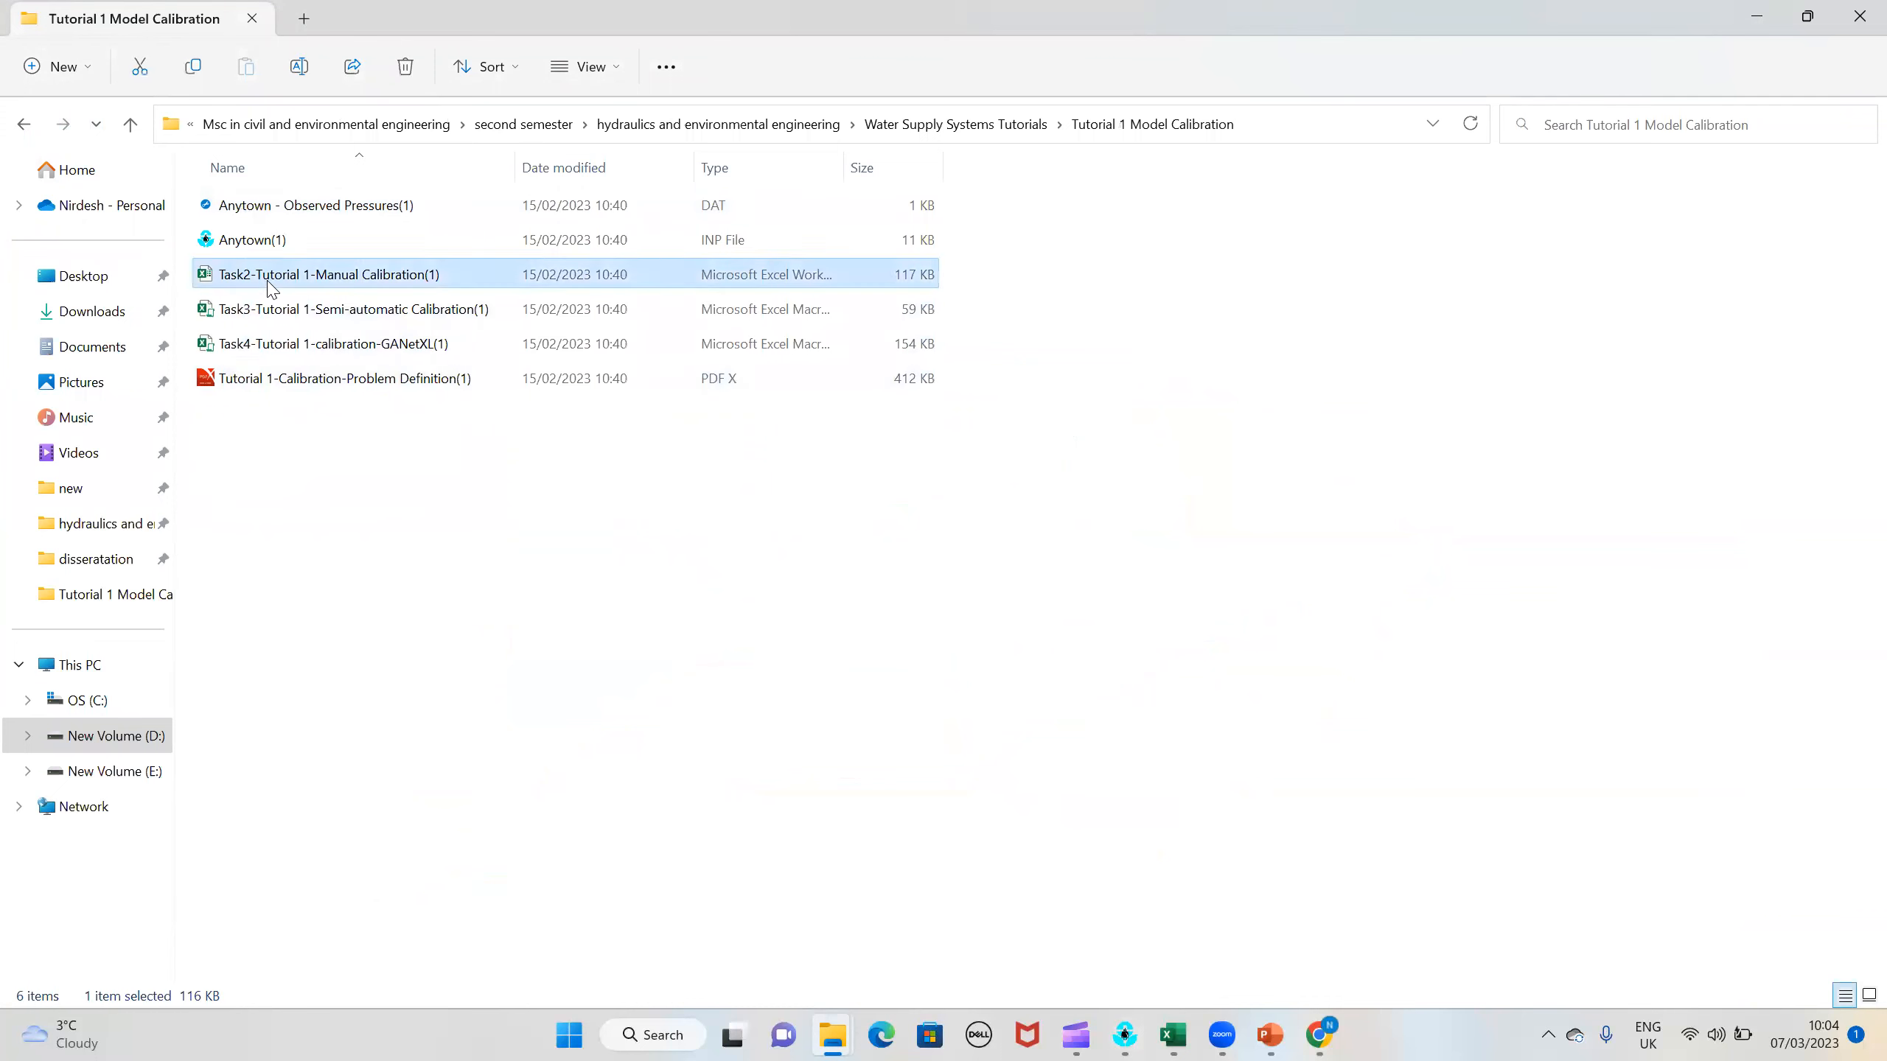
{"action": "right_click", "coordinate": [293, 220]}
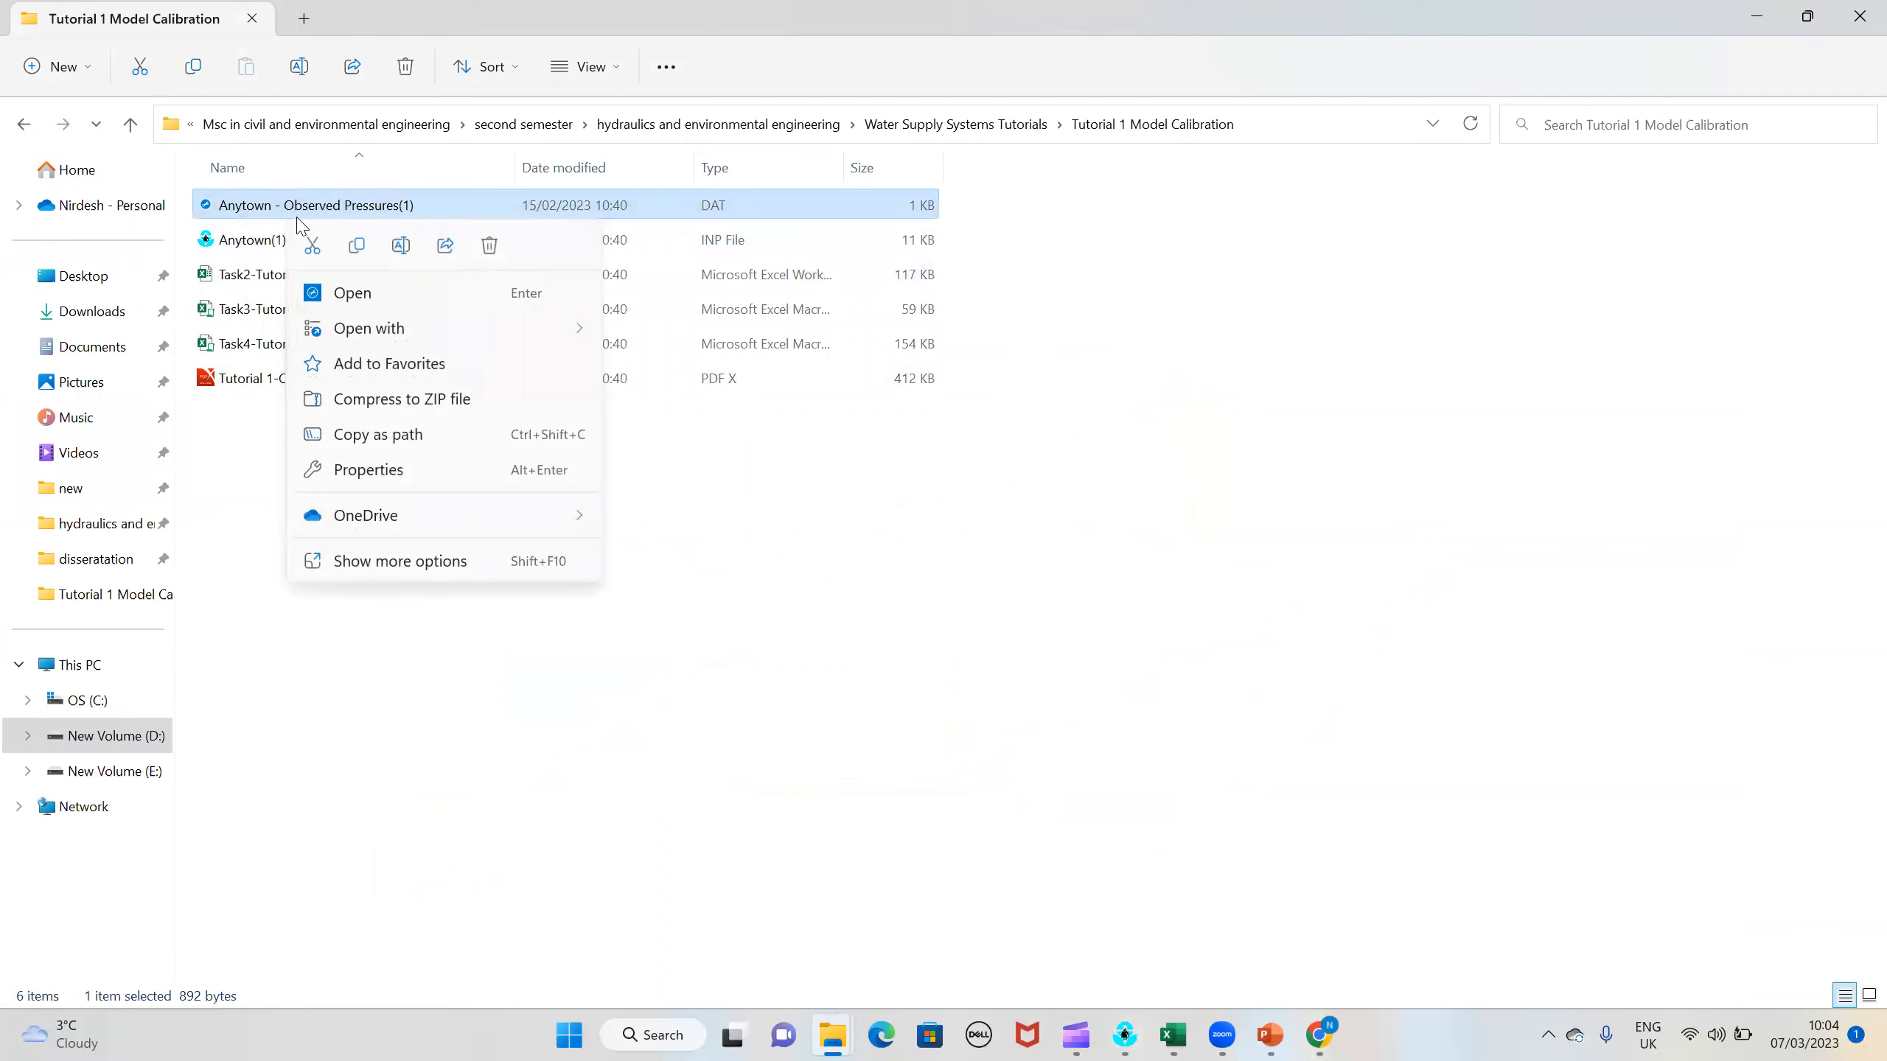
{"action": "left_click", "coordinate": [308, 213]}
{"action": "double_click", "coordinate": [325, 240]}
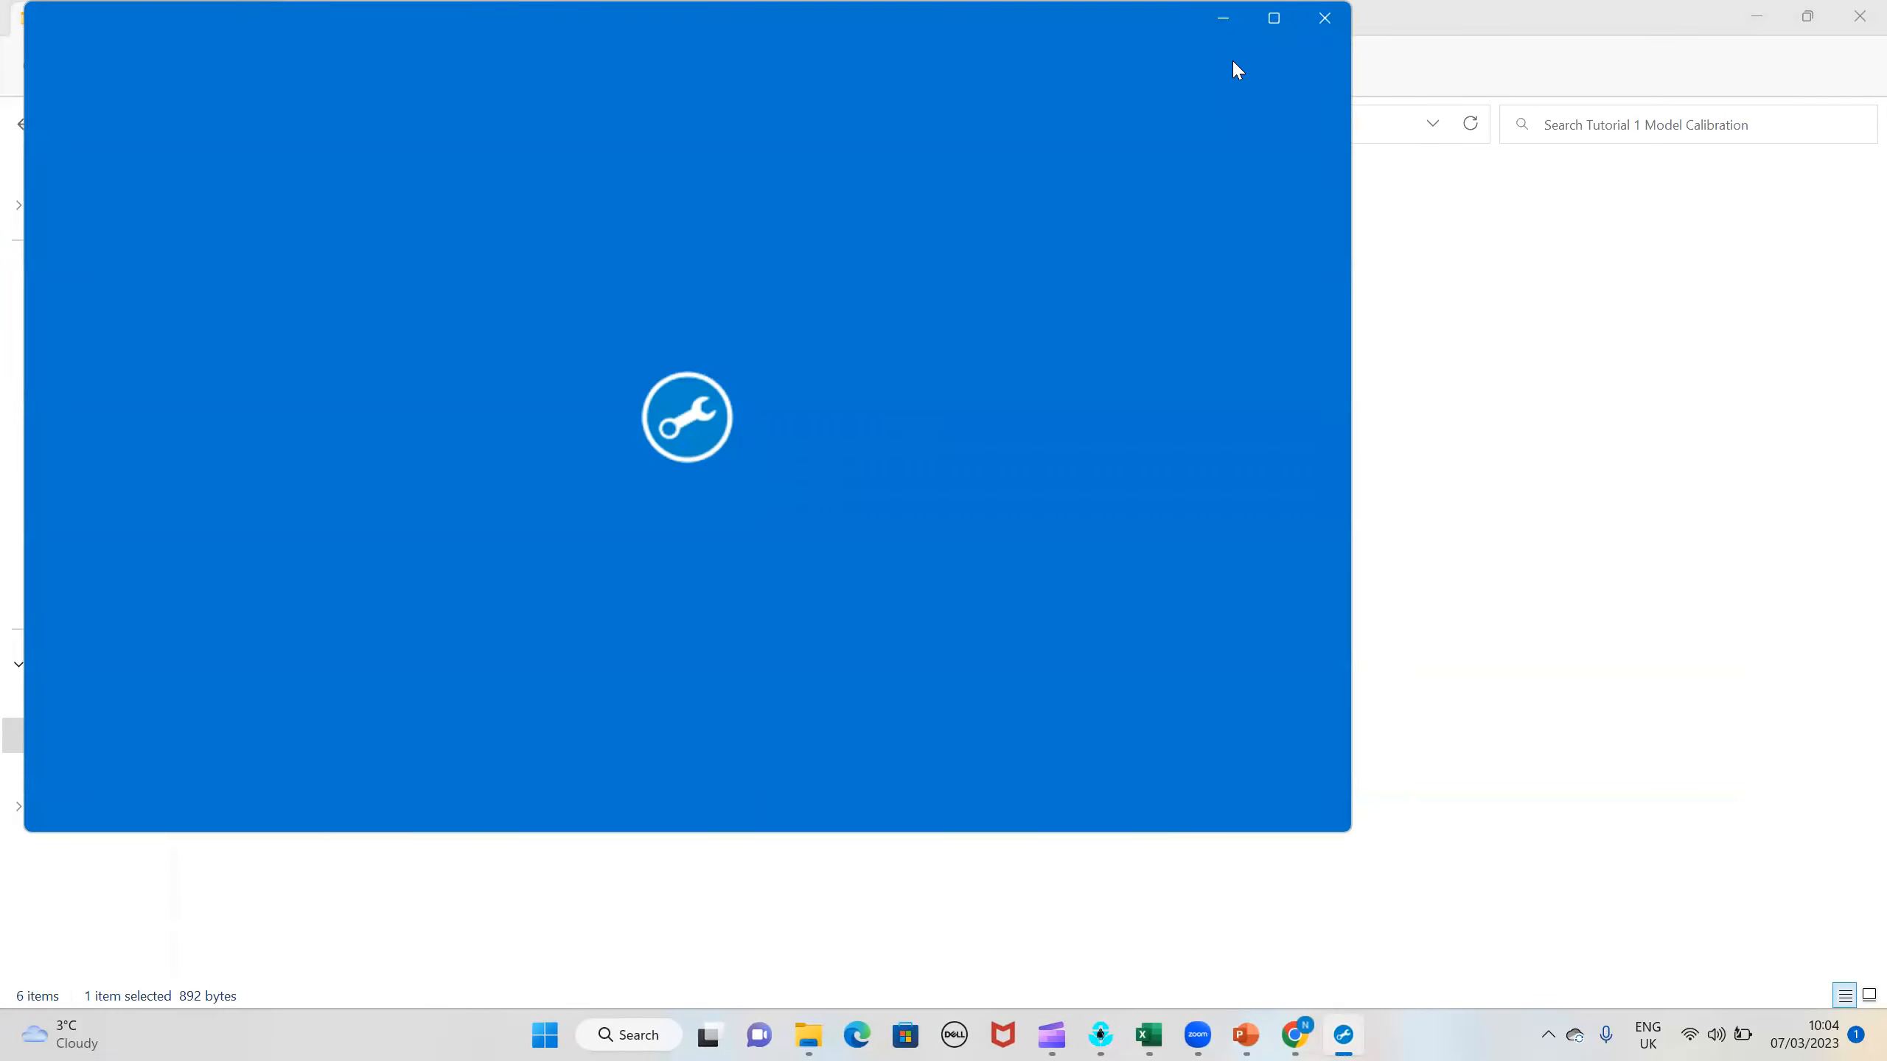
{"action": "left_click", "coordinate": [1325, 18]}
Step: Open the Anytown - Observed Pressures(1) data file in Notepad, using that app just once
{"action": "right_click", "coordinate": [430, 215]}
{"action": "mouse_move", "coordinate": [484, 326]}
{"action": "left_click", "coordinate": [938, 399]}
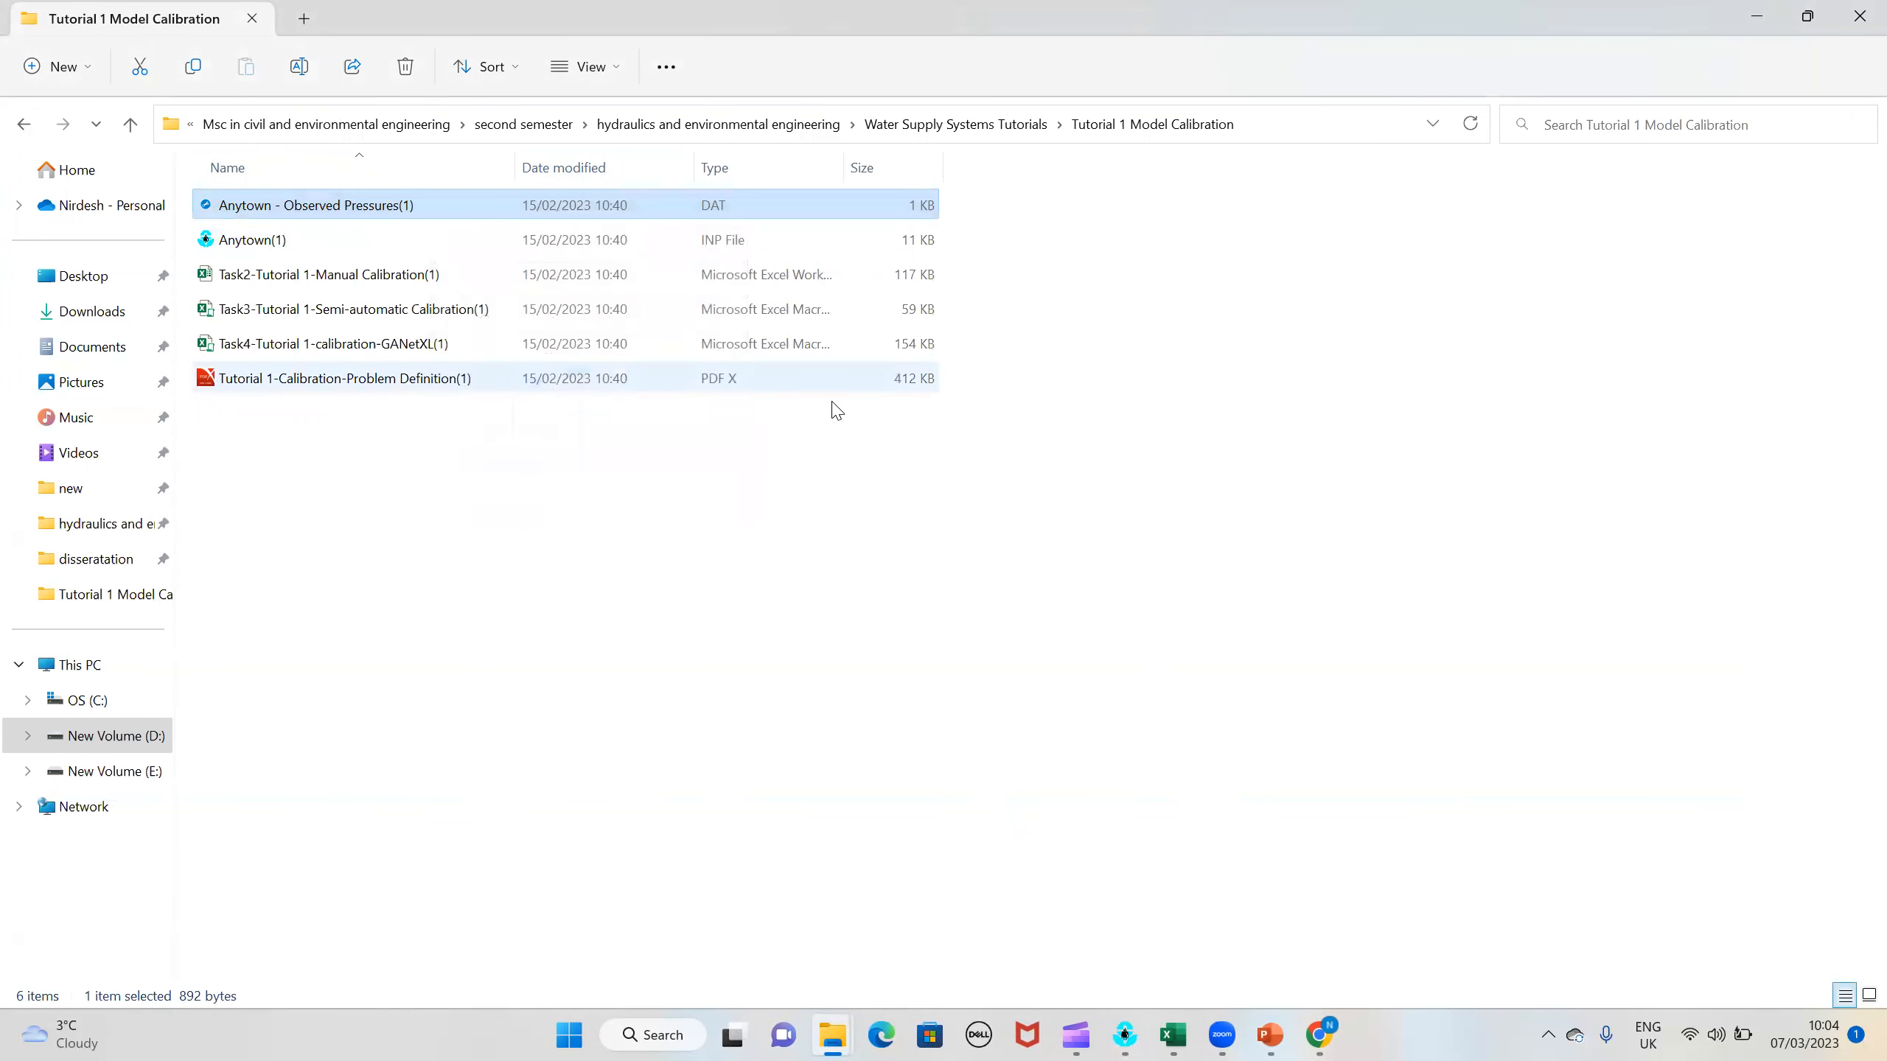
{"action": "left_click", "coordinate": [765, 505]}
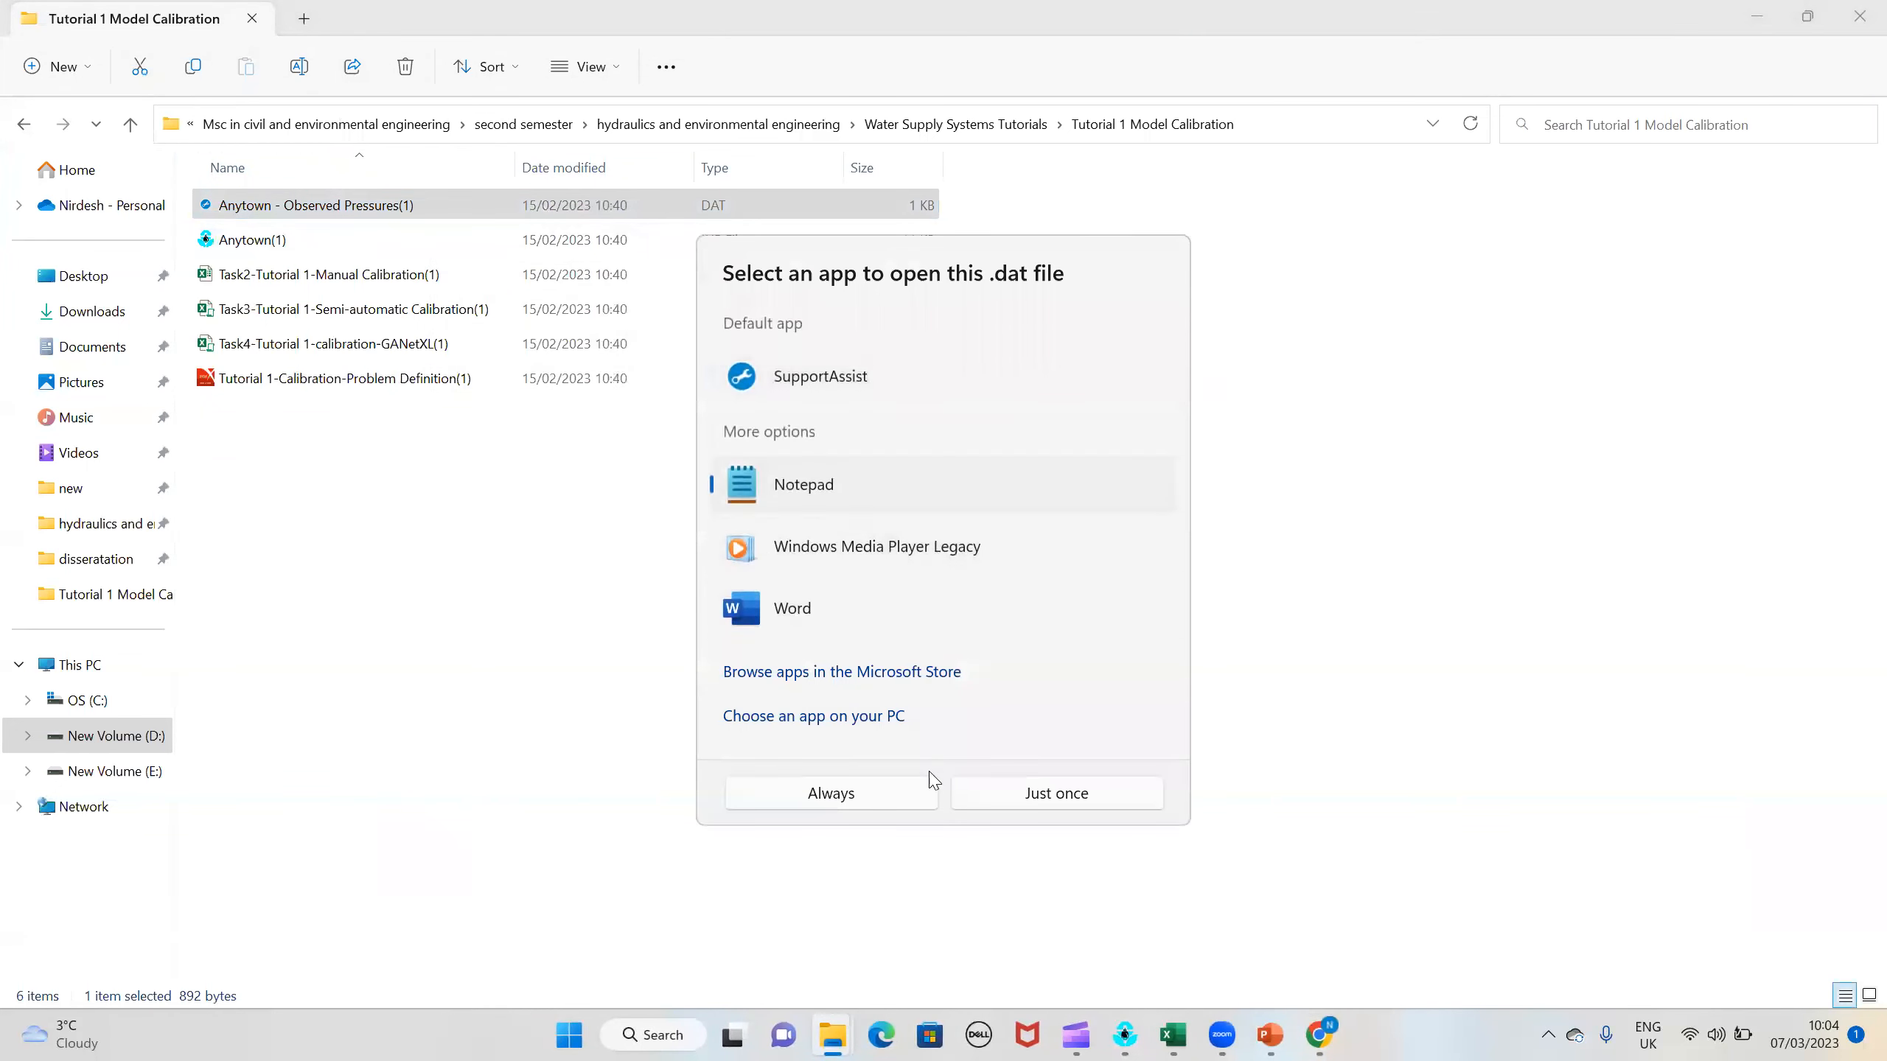
{"action": "left_click", "coordinate": [1034, 801]}
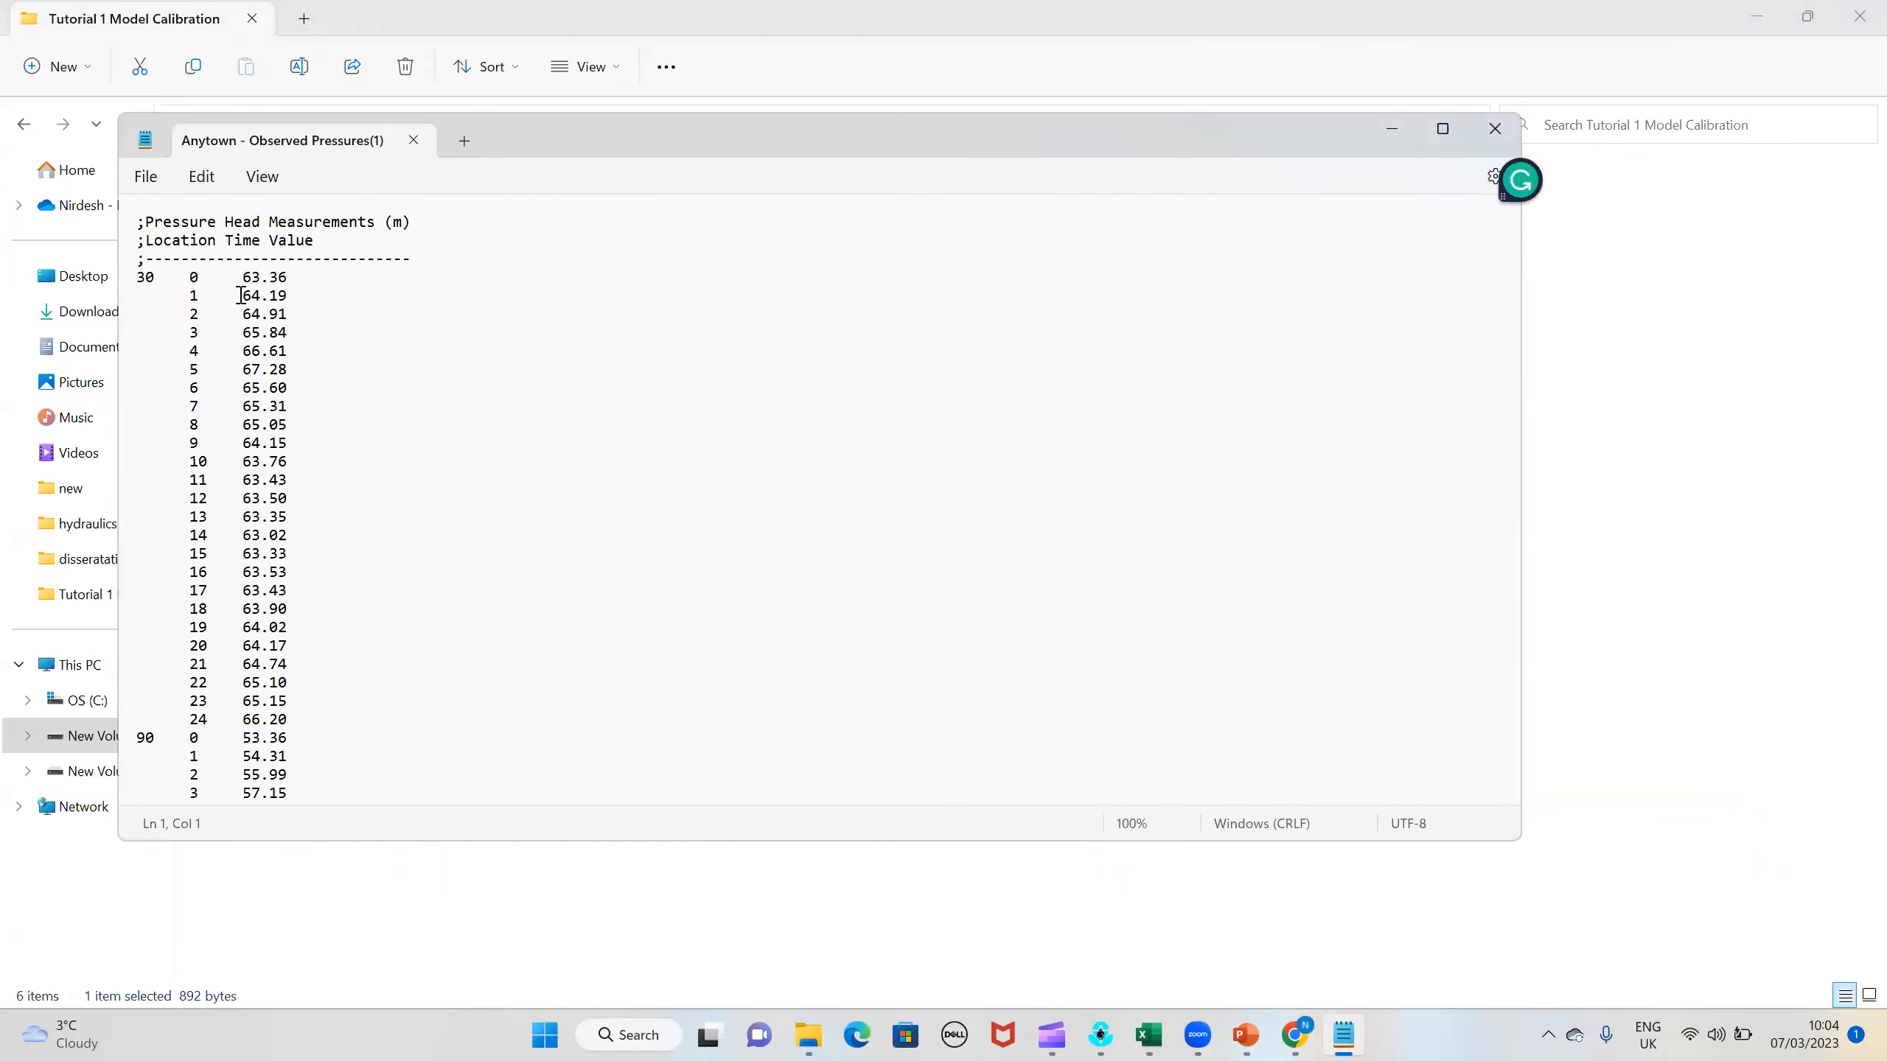
Step: Read through the observed pressure head measurements over time for every location in the file
{"action": "scroll", "coordinate": [241, 295], "scroll_direction": "down", "scroll_amount": 7}
{"action": "scroll", "coordinate": [260, 453], "scroll_direction": "up", "scroll_amount": 8}
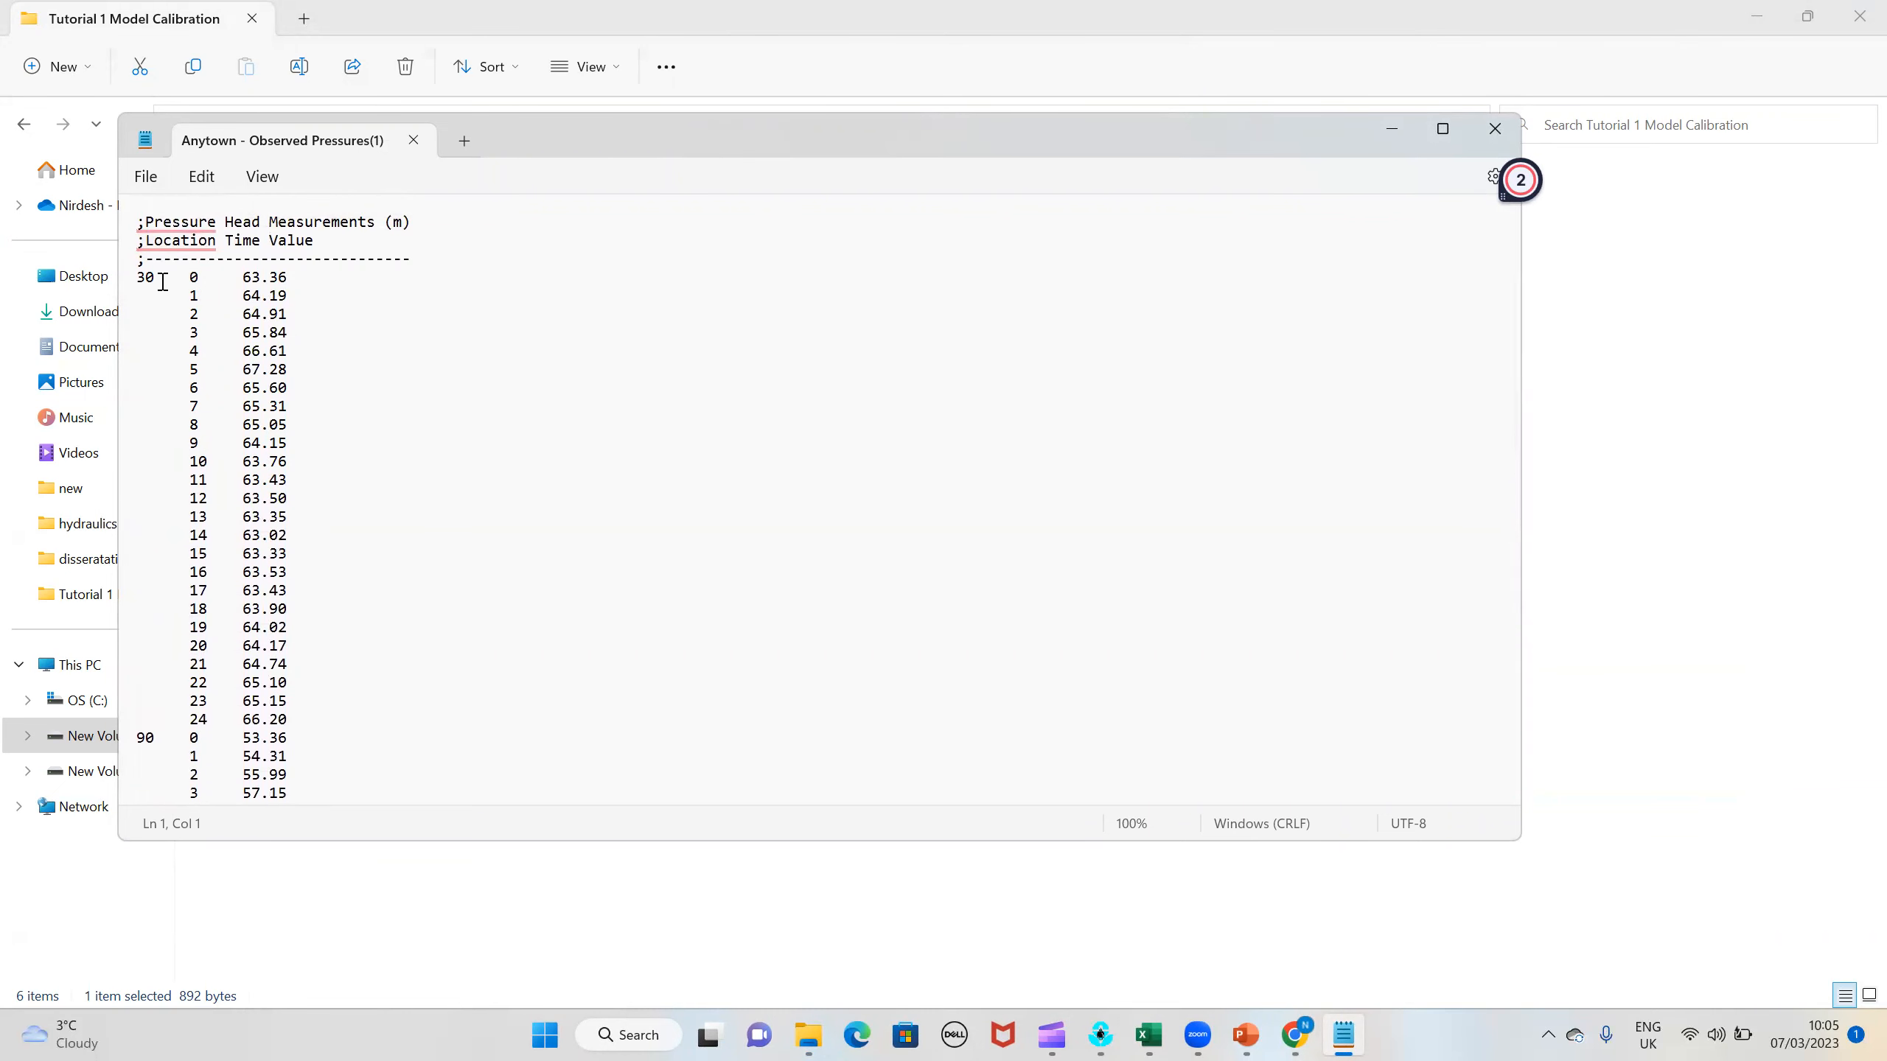
{"action": "scroll", "coordinate": [171, 728], "scroll_direction": "down", "scroll_amount": 13}
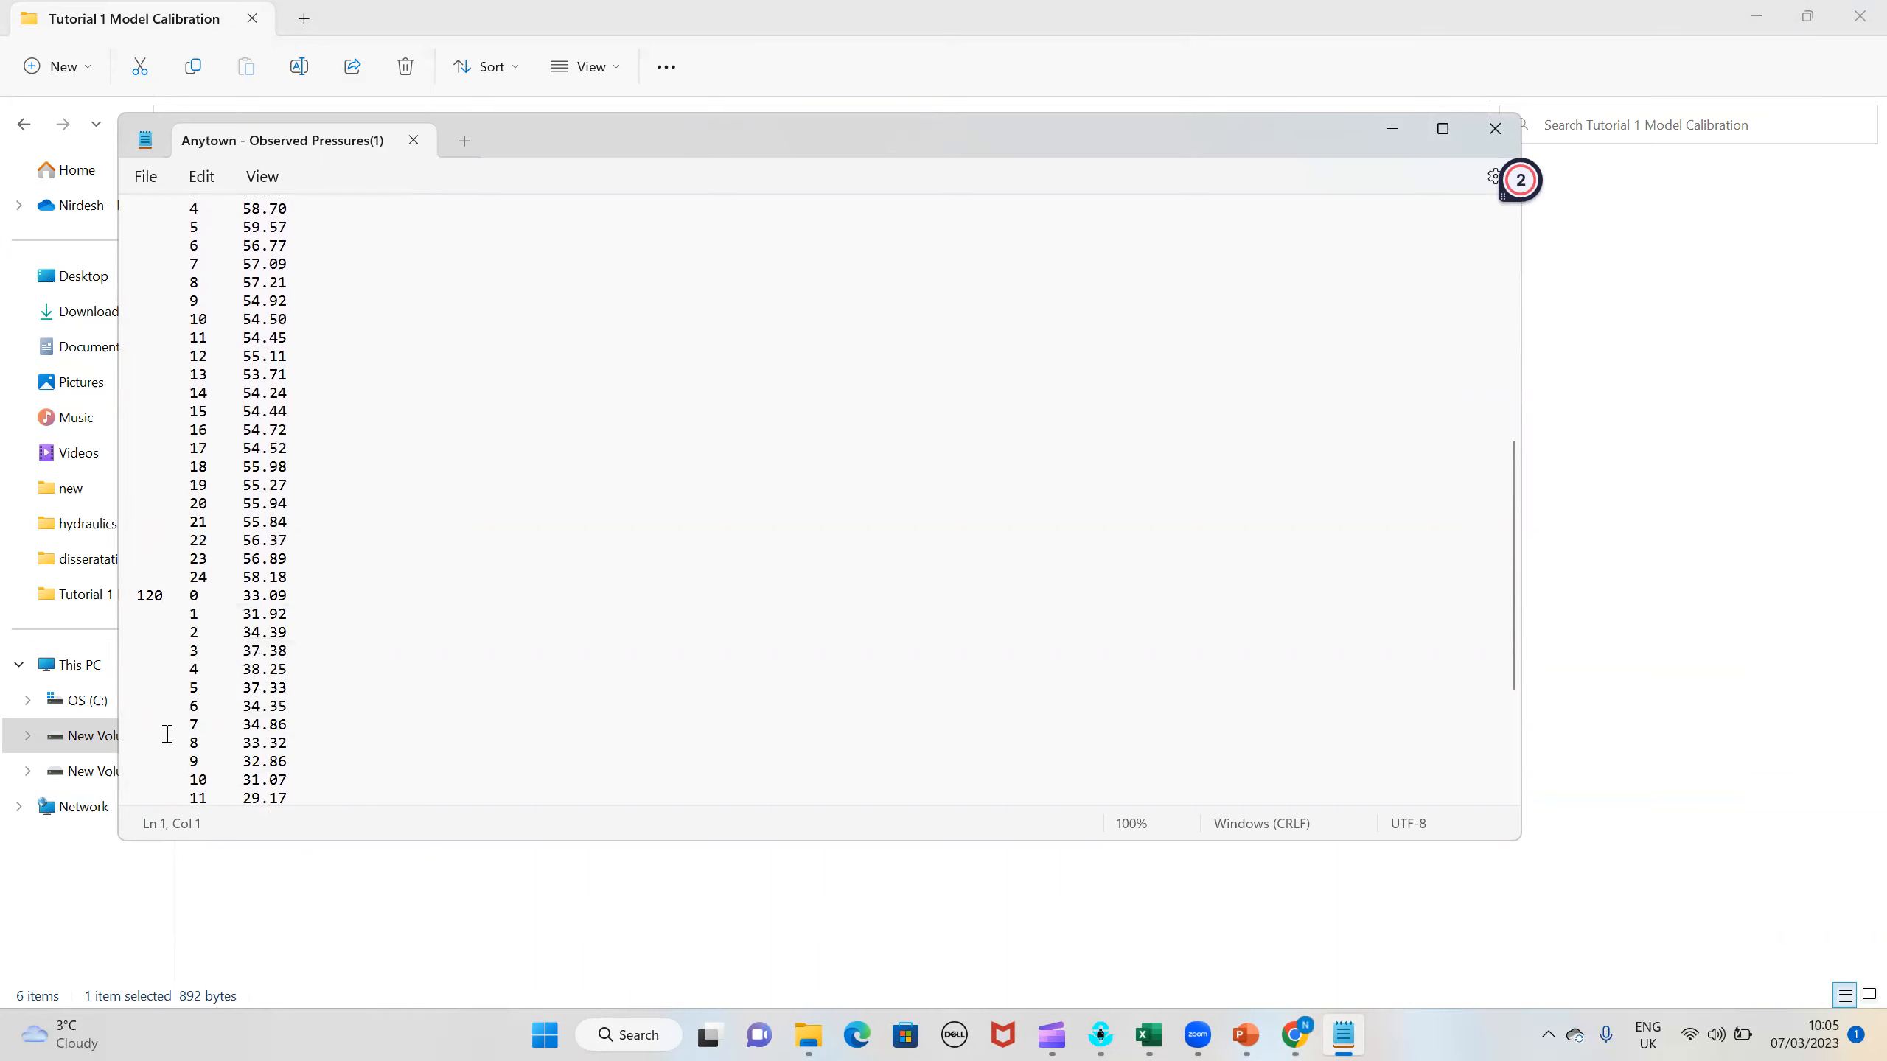
{"action": "scroll", "coordinate": [157, 451], "scroll_direction": "down", "scroll_amount": 2}
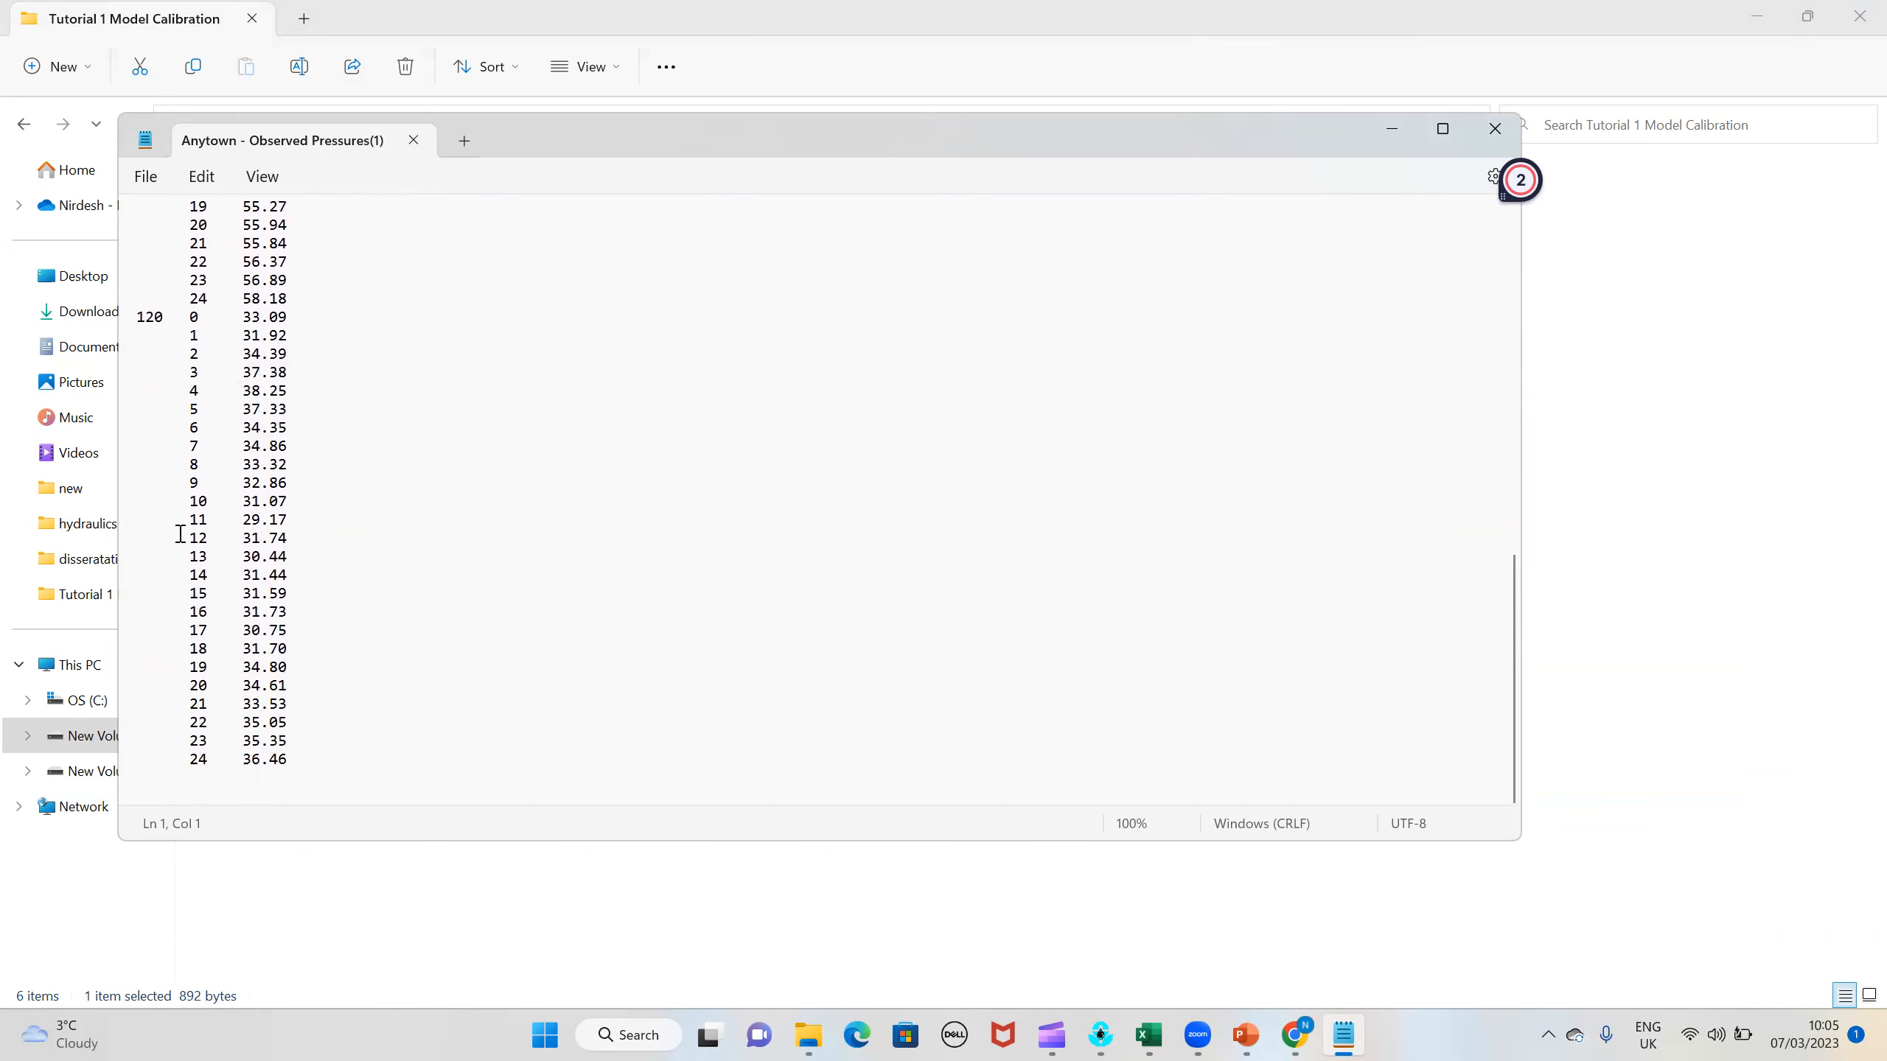
Step: Close the Anytown - Observed Pressures(1) file in Notepad and switch back to EPANET
{"action": "left_click", "coordinate": [1495, 128]}
{"action": "left_click", "coordinate": [1309, 1035]}
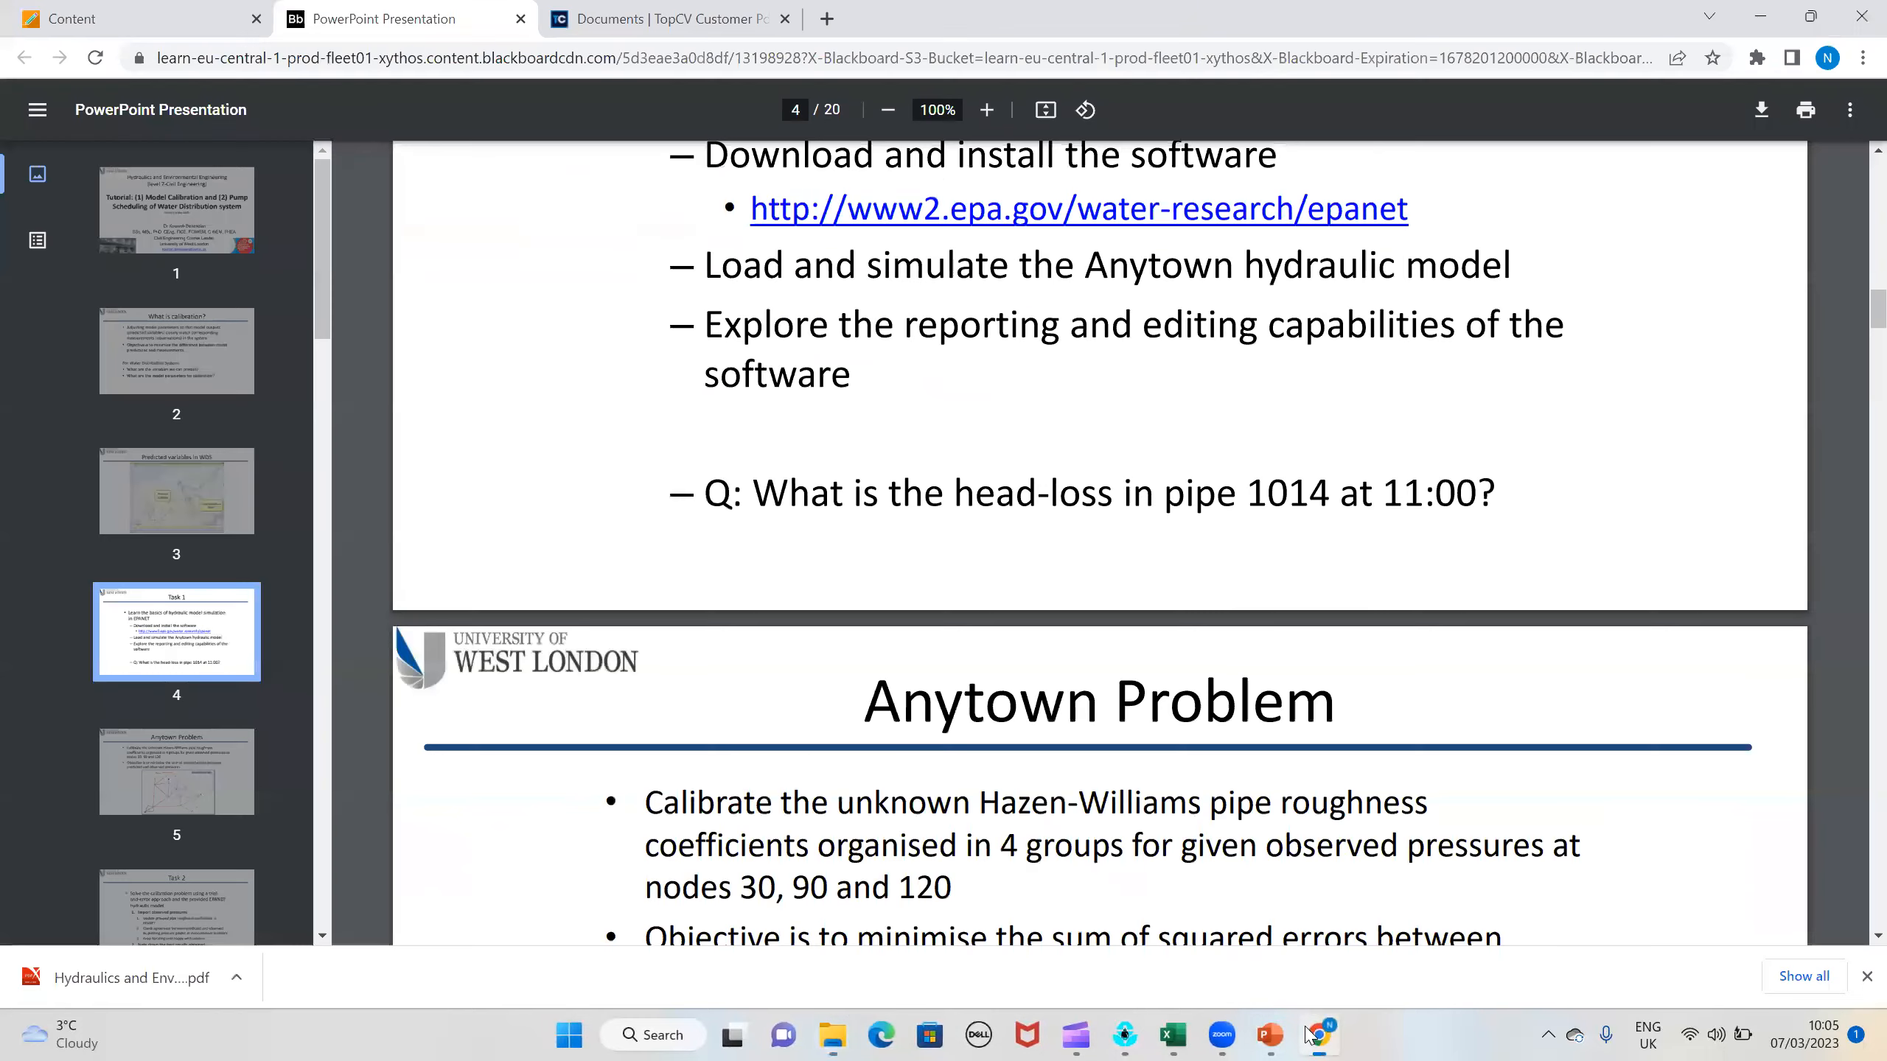
{"action": "left_click", "coordinate": [1316, 1033]}
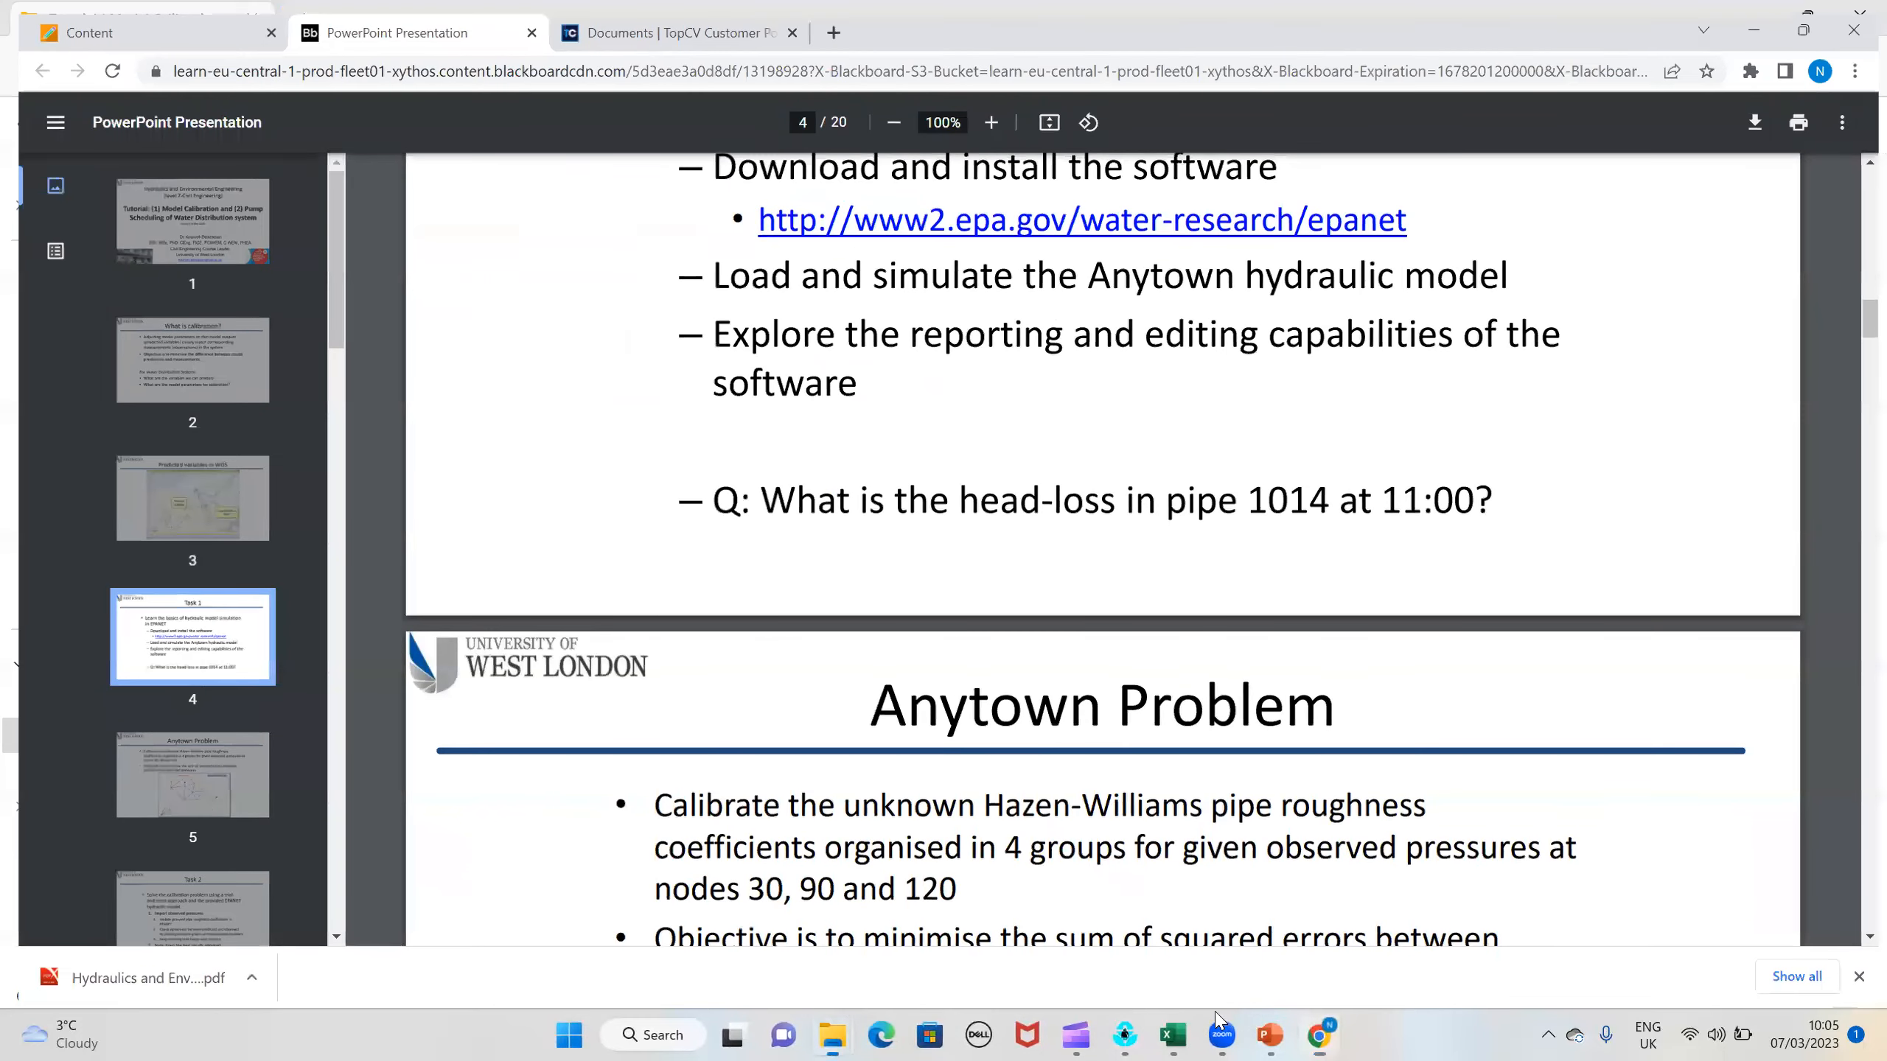
{"action": "left_click", "coordinate": [1125, 1035]}
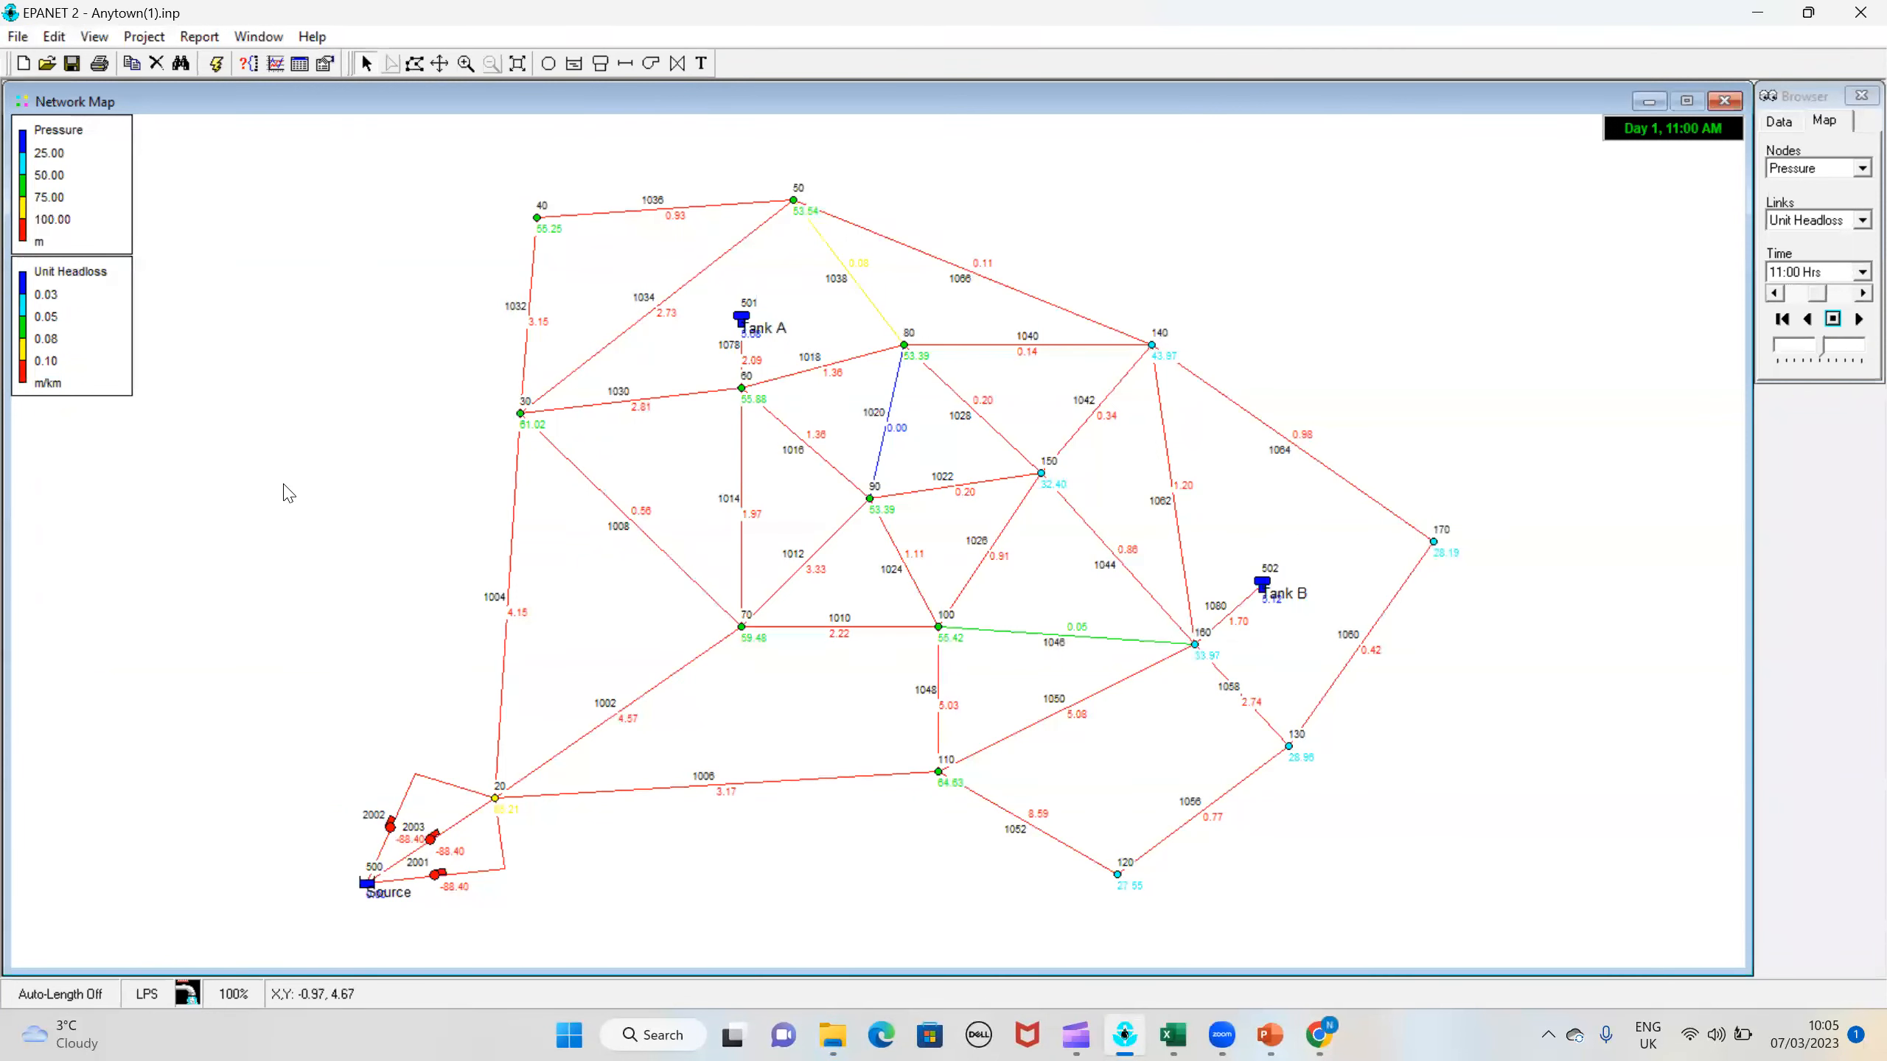
Step: Assign the Anytown - Observed Pressures(1) data file as the project's calibration file for Pressure
{"action": "left_click", "coordinate": [157, 39]}
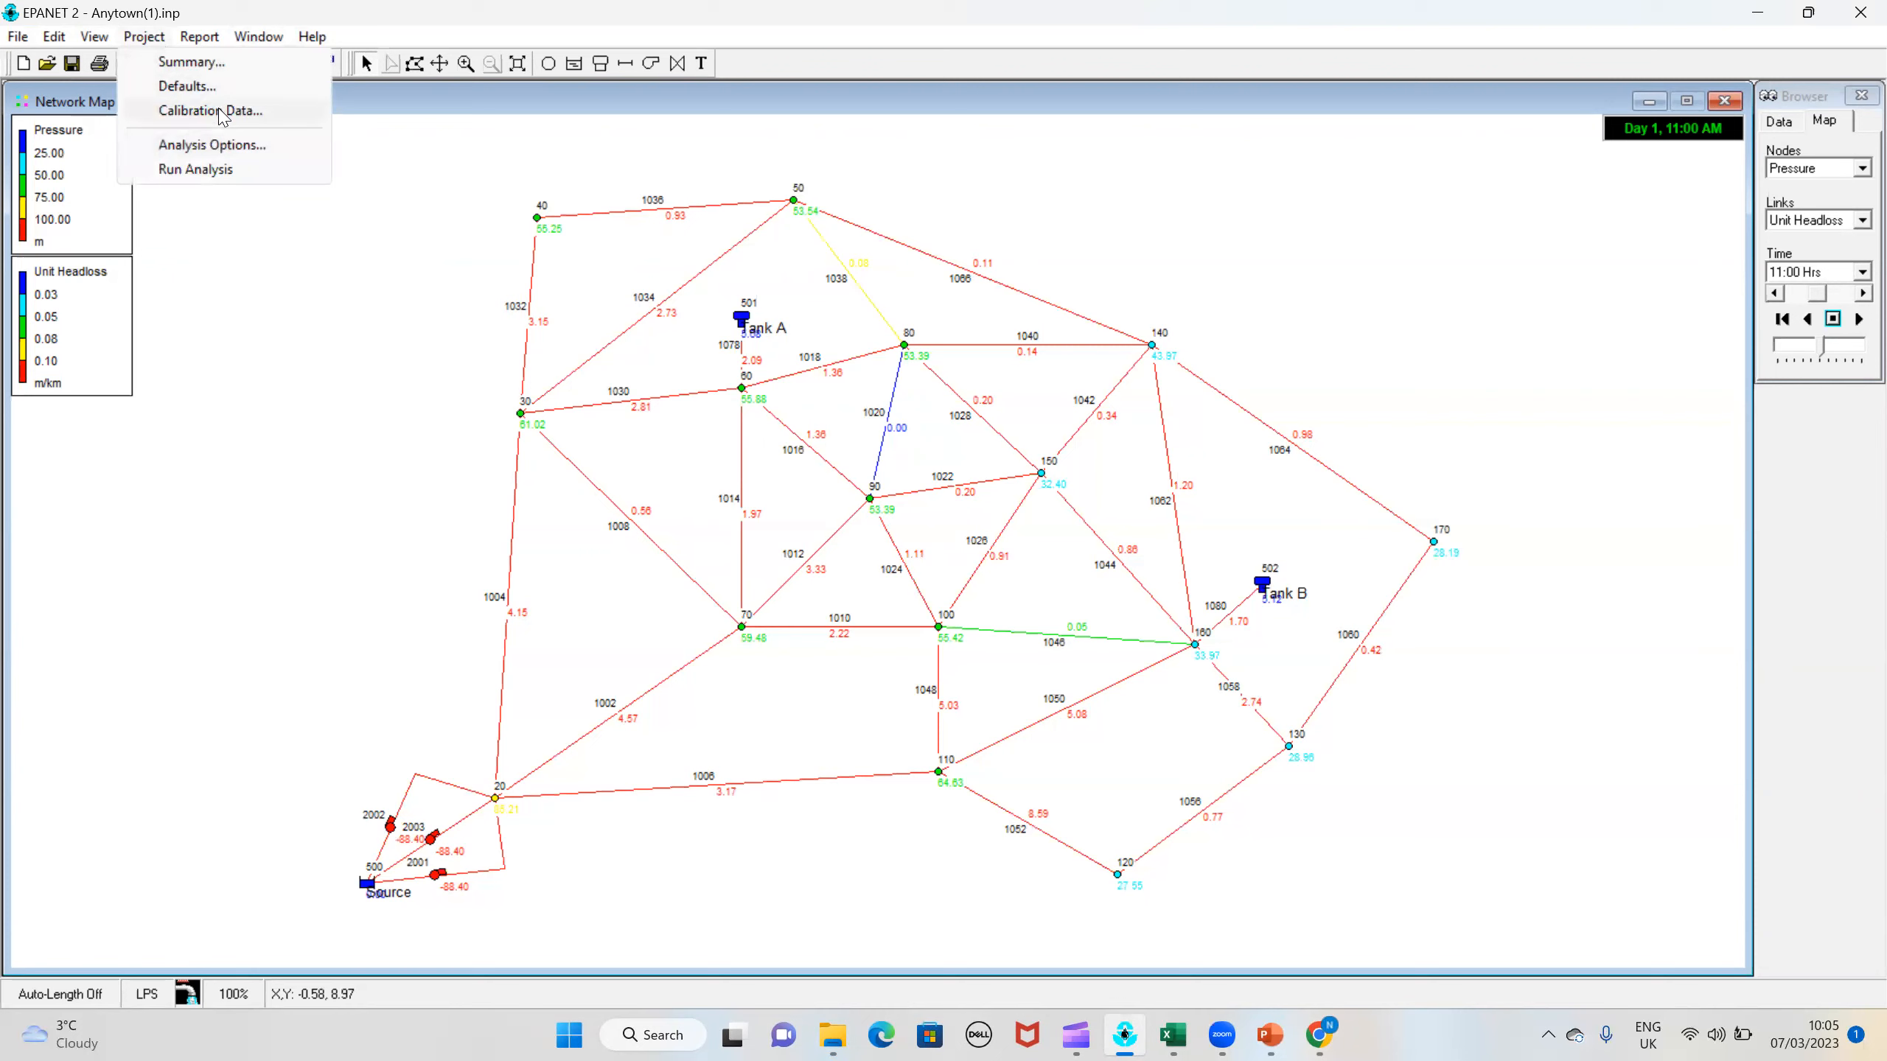
{"action": "left_click", "coordinate": [222, 112]}
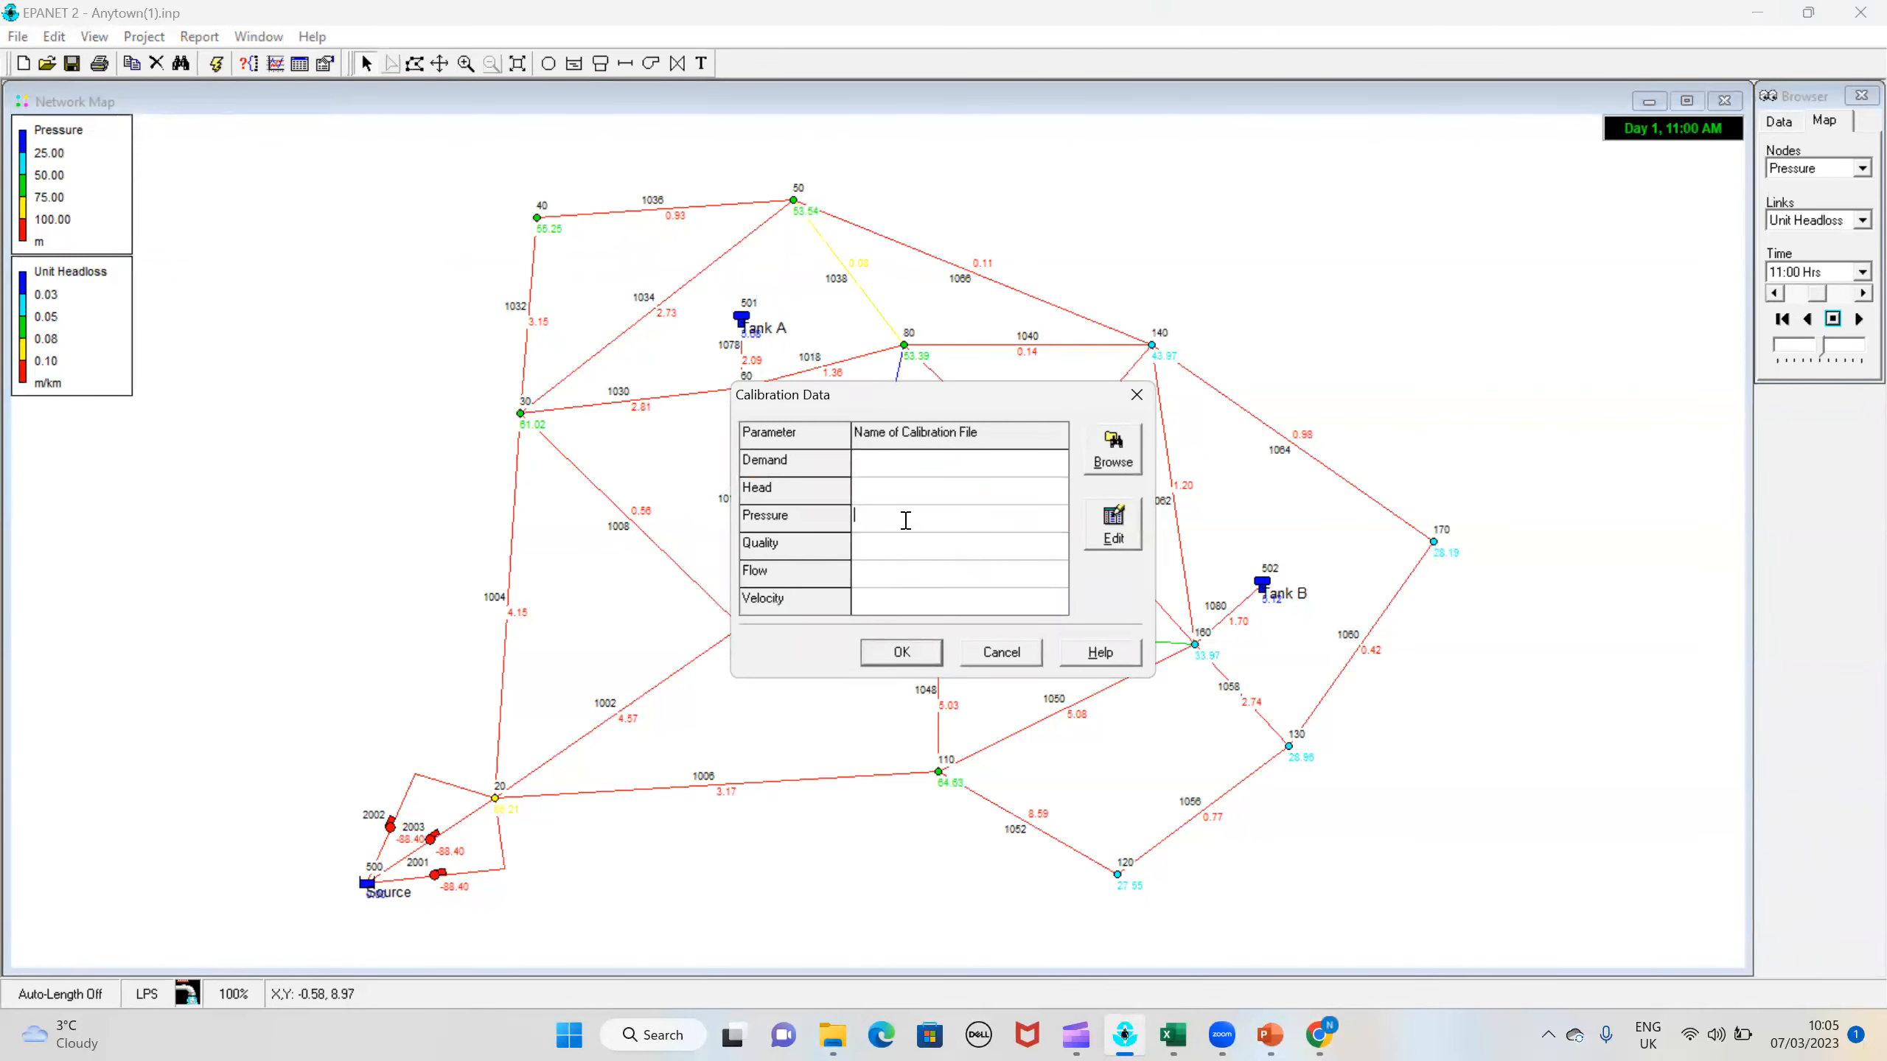
{"action": "left_click", "coordinate": [1112, 448]}
{"action": "left_click", "coordinate": [772, 307]}
{"action": "left_click", "coordinate": [1122, 604]}
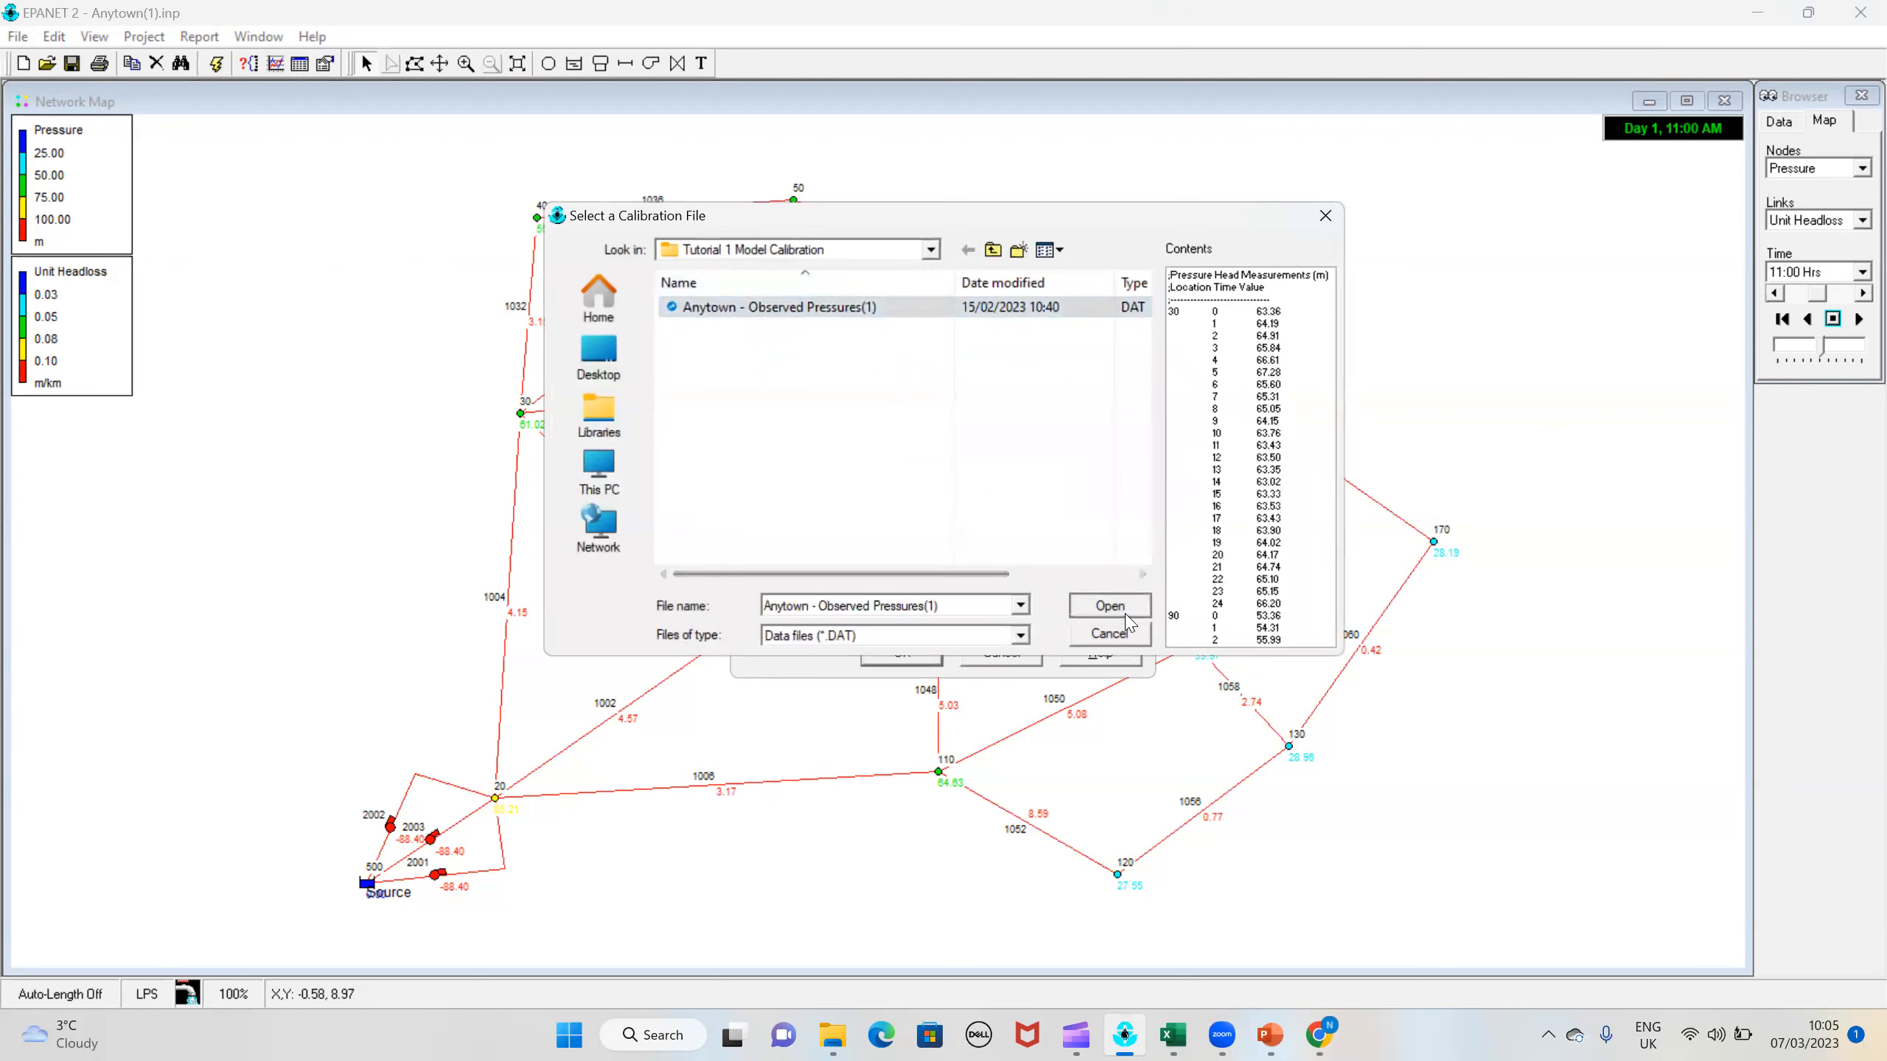
{"action": "left_click", "coordinate": [869, 462]}
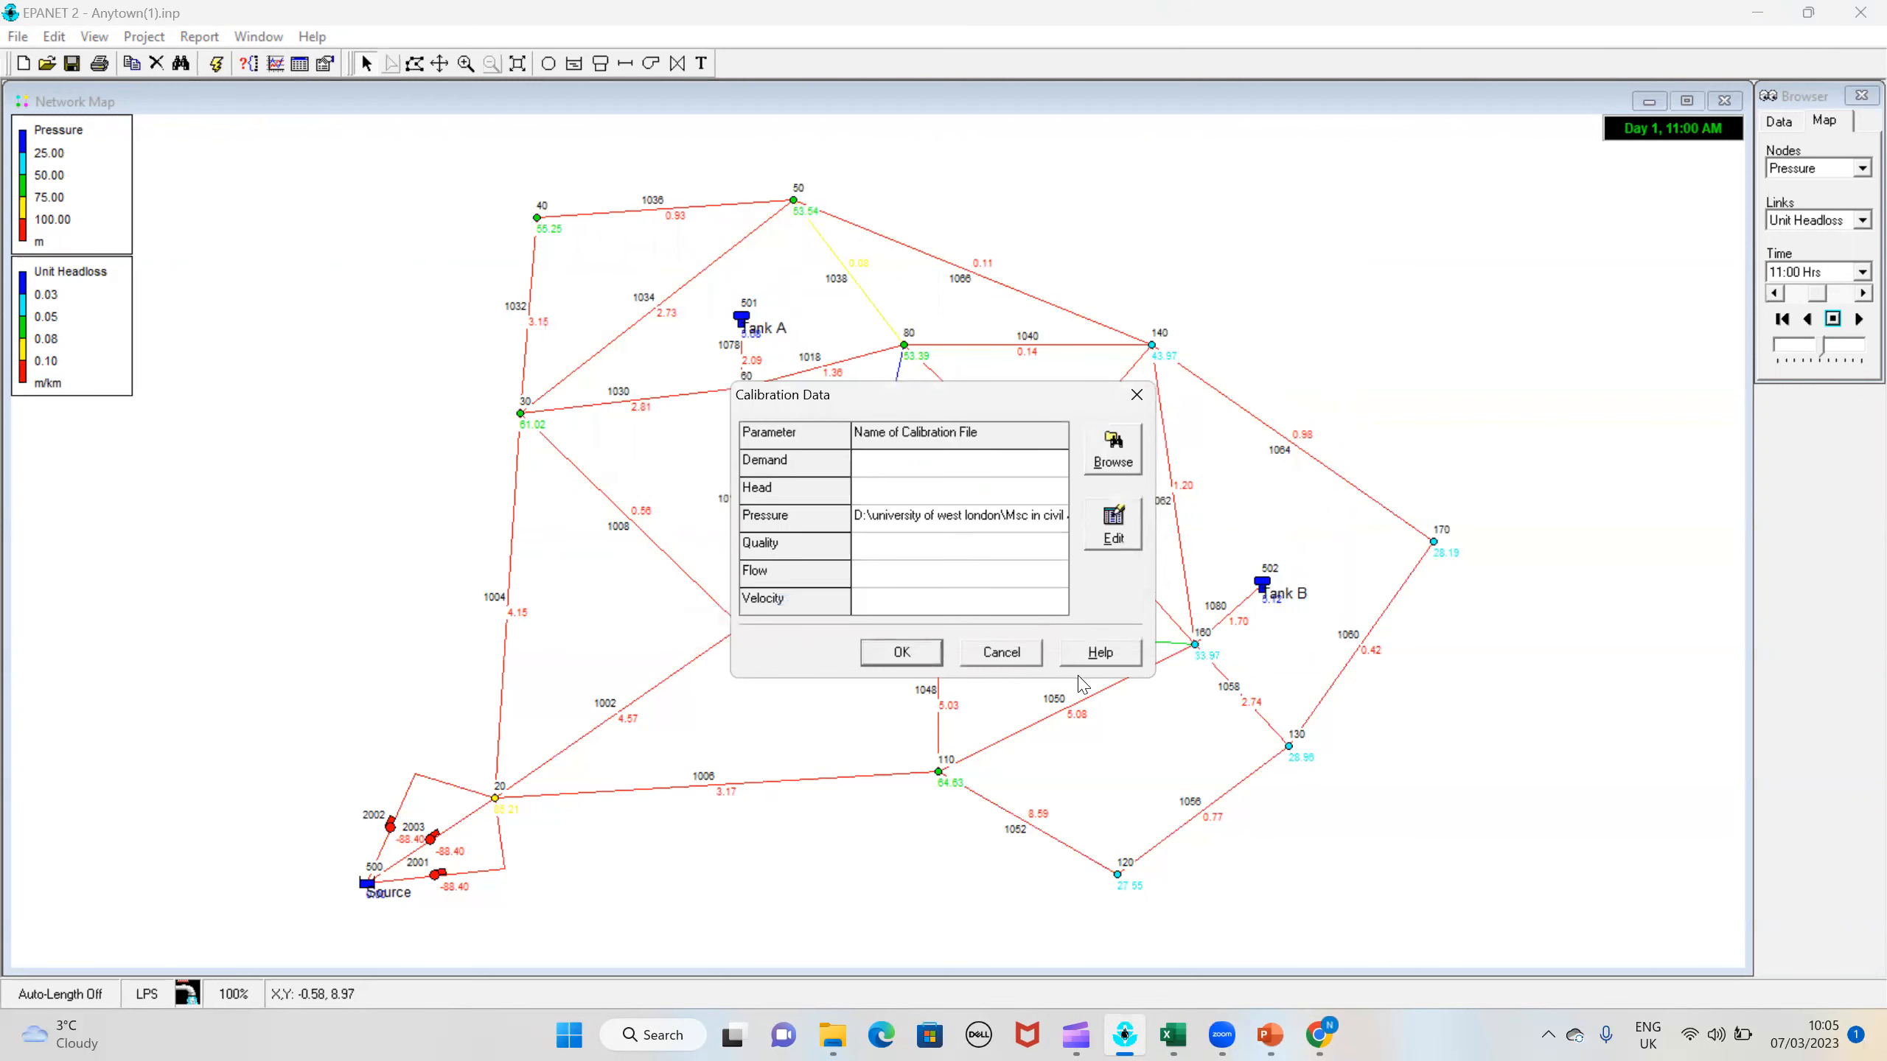
{"action": "left_click", "coordinate": [901, 652]}
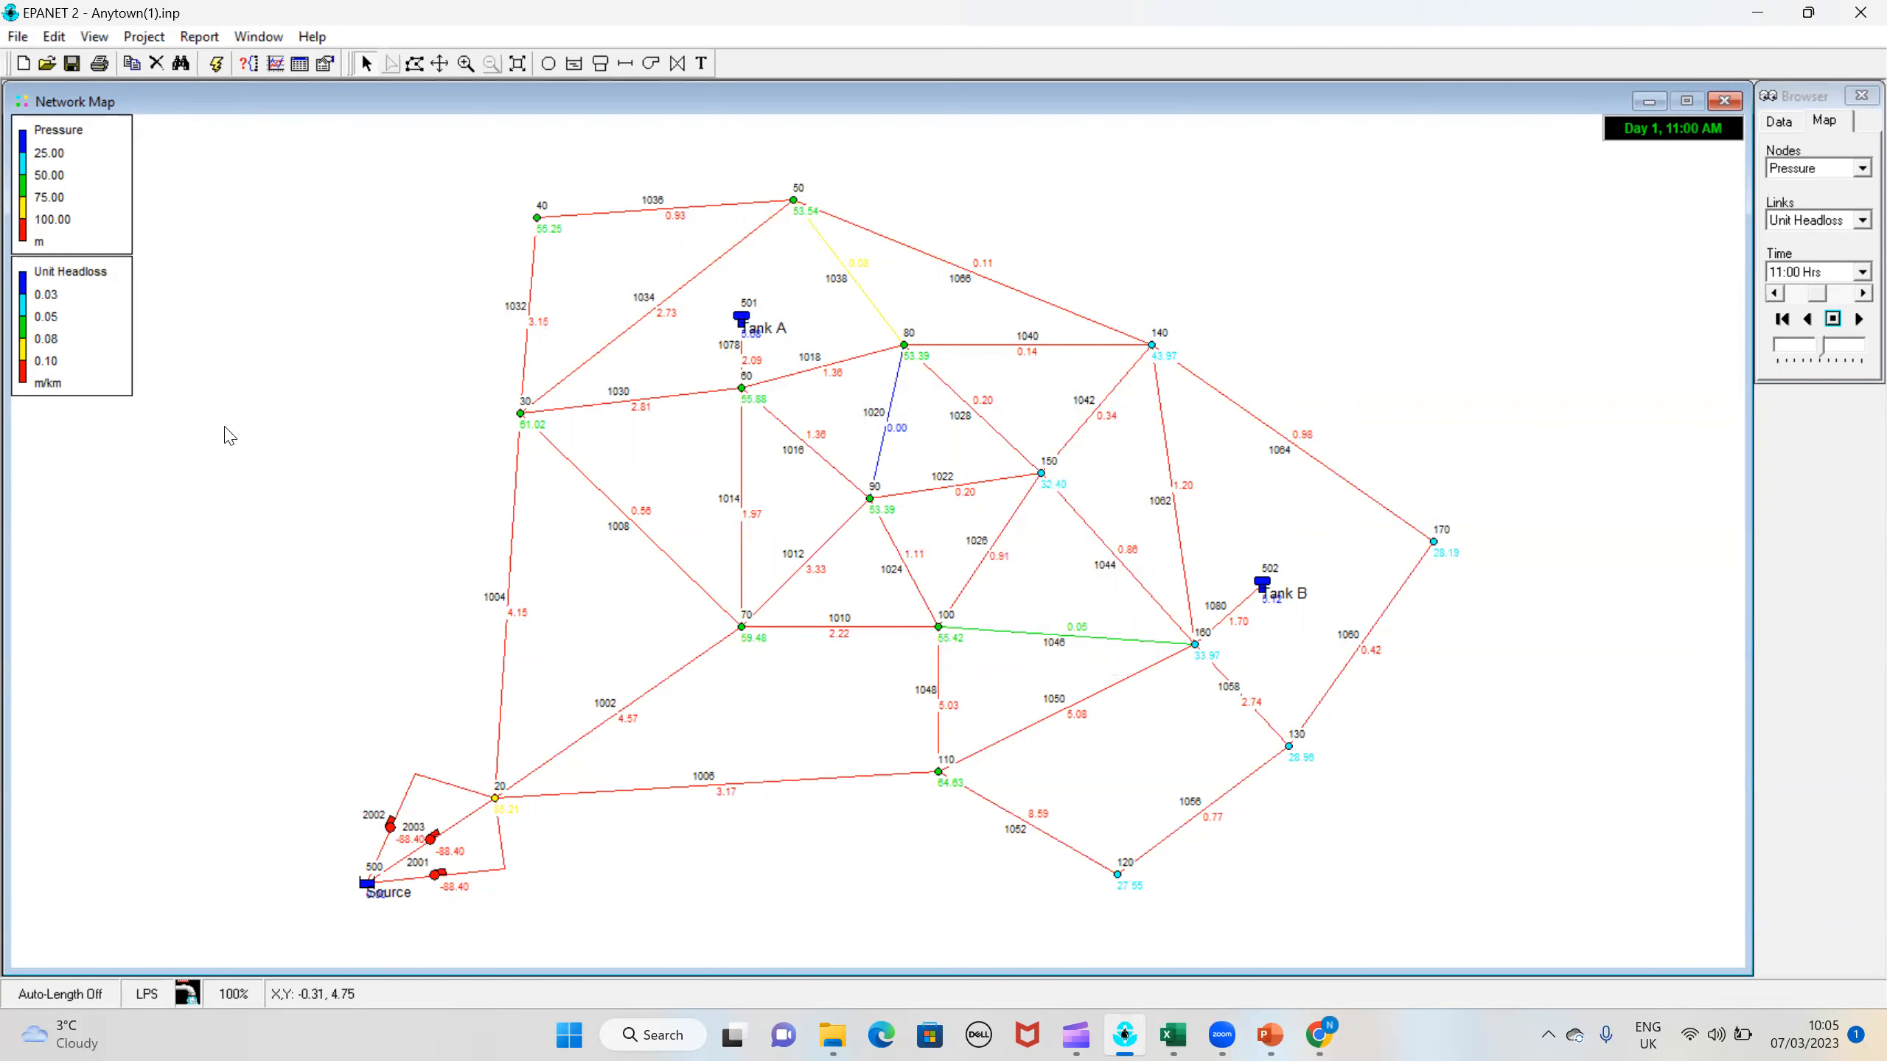
Step: Run the hydraulic analysis of the Anytown network again and dismiss the run status message
{"action": "left_click", "coordinate": [211, 39]}
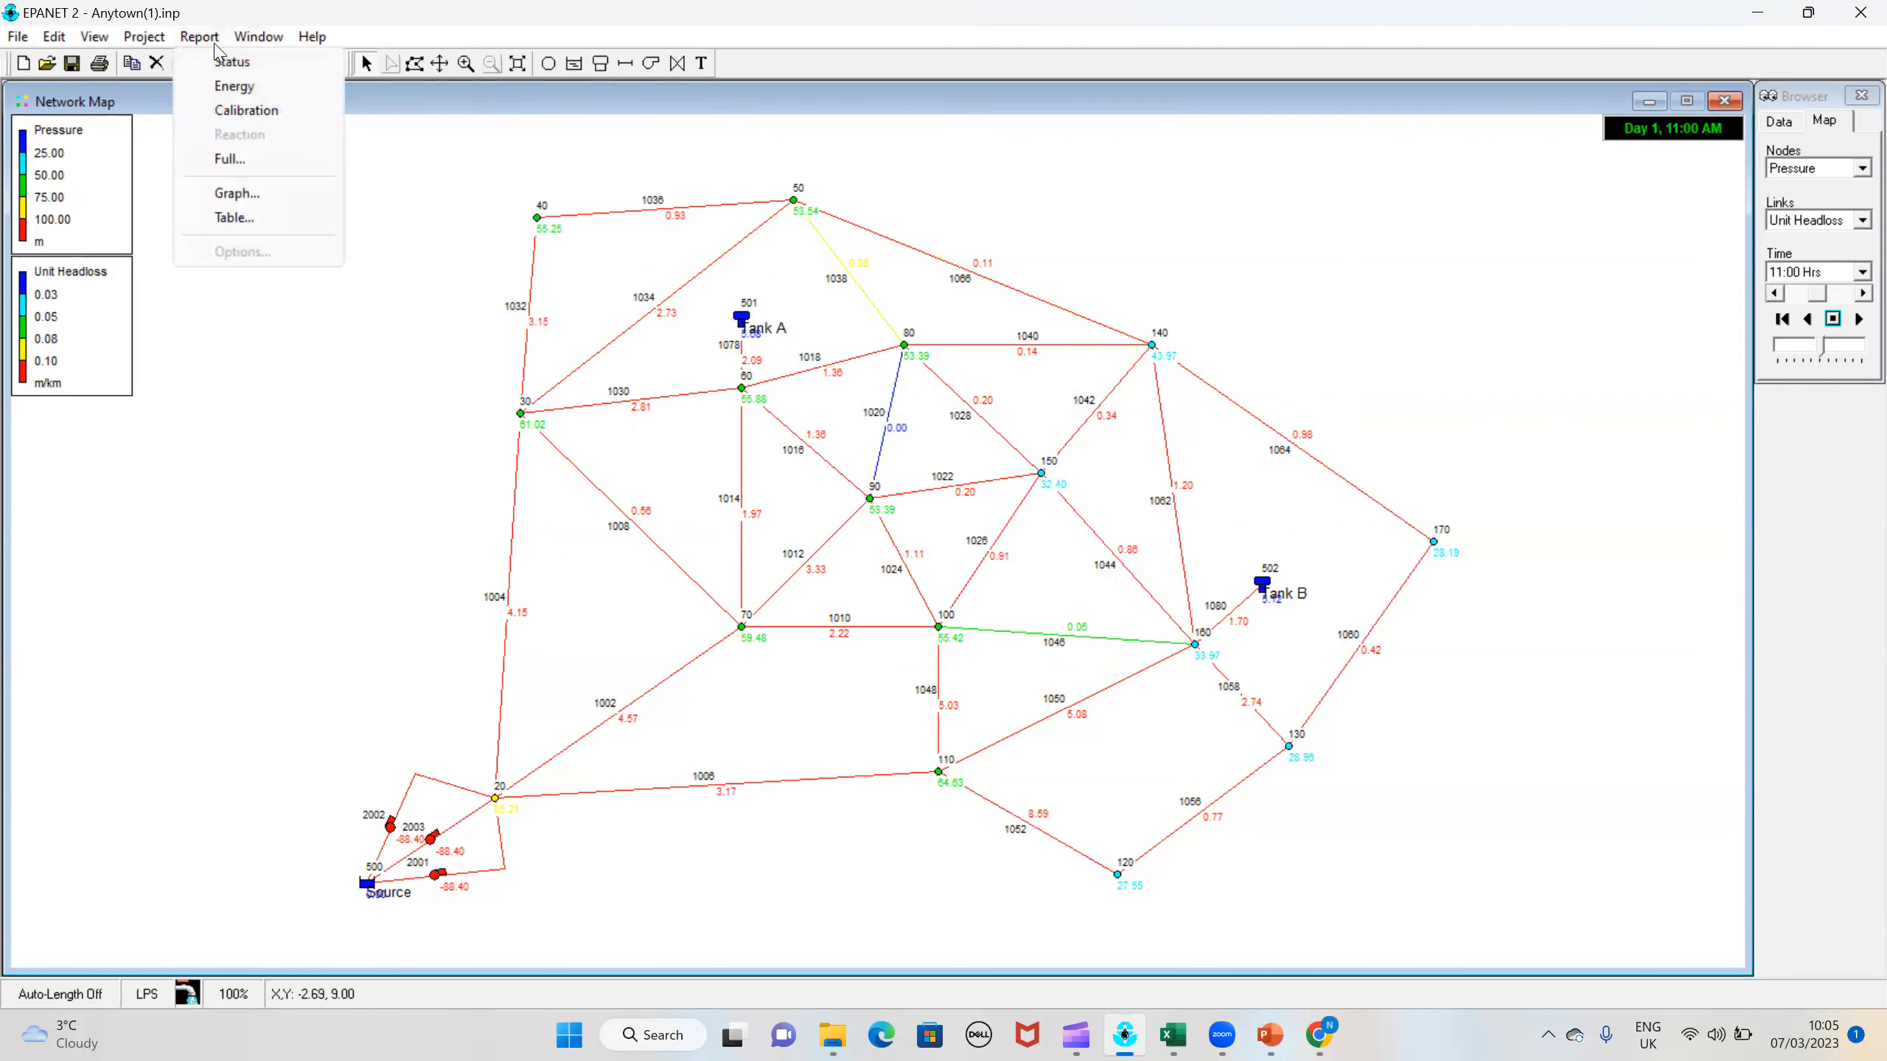
{"action": "left_click", "coordinate": [434, 440]}
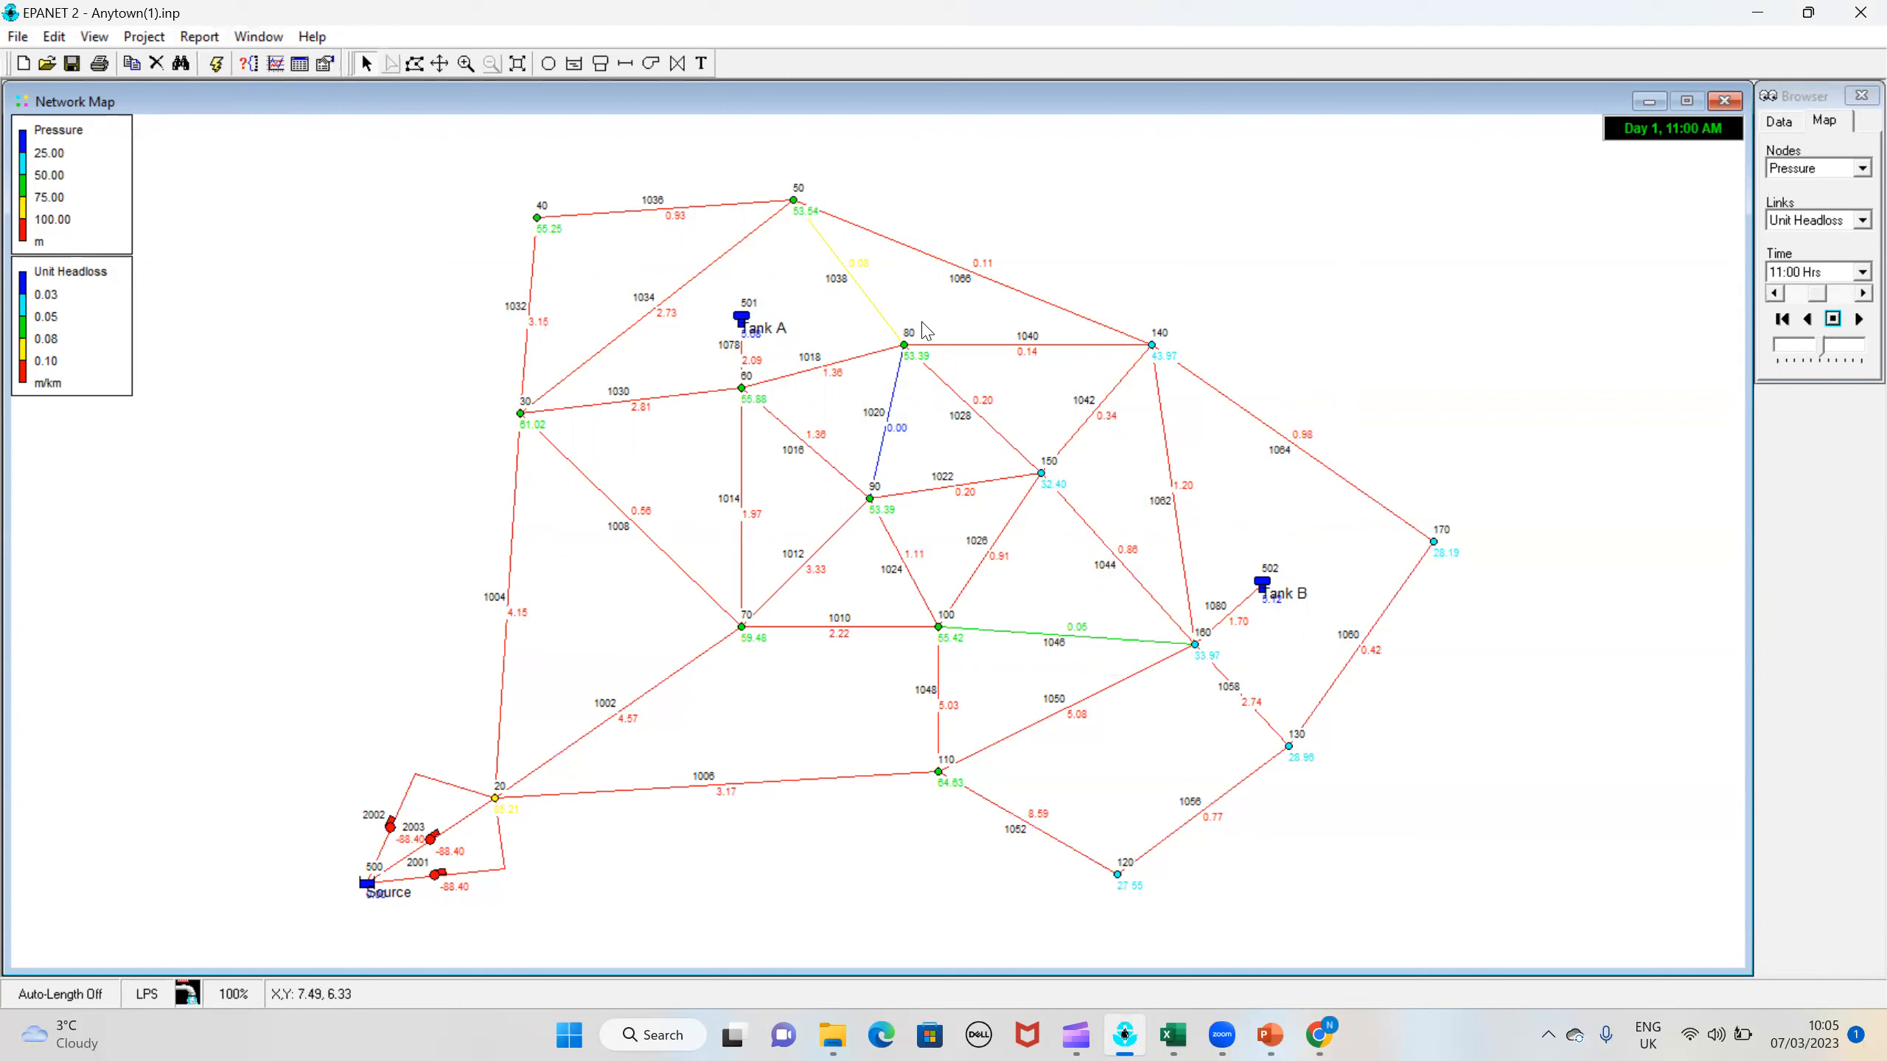
{"action": "left_click", "coordinate": [220, 69]}
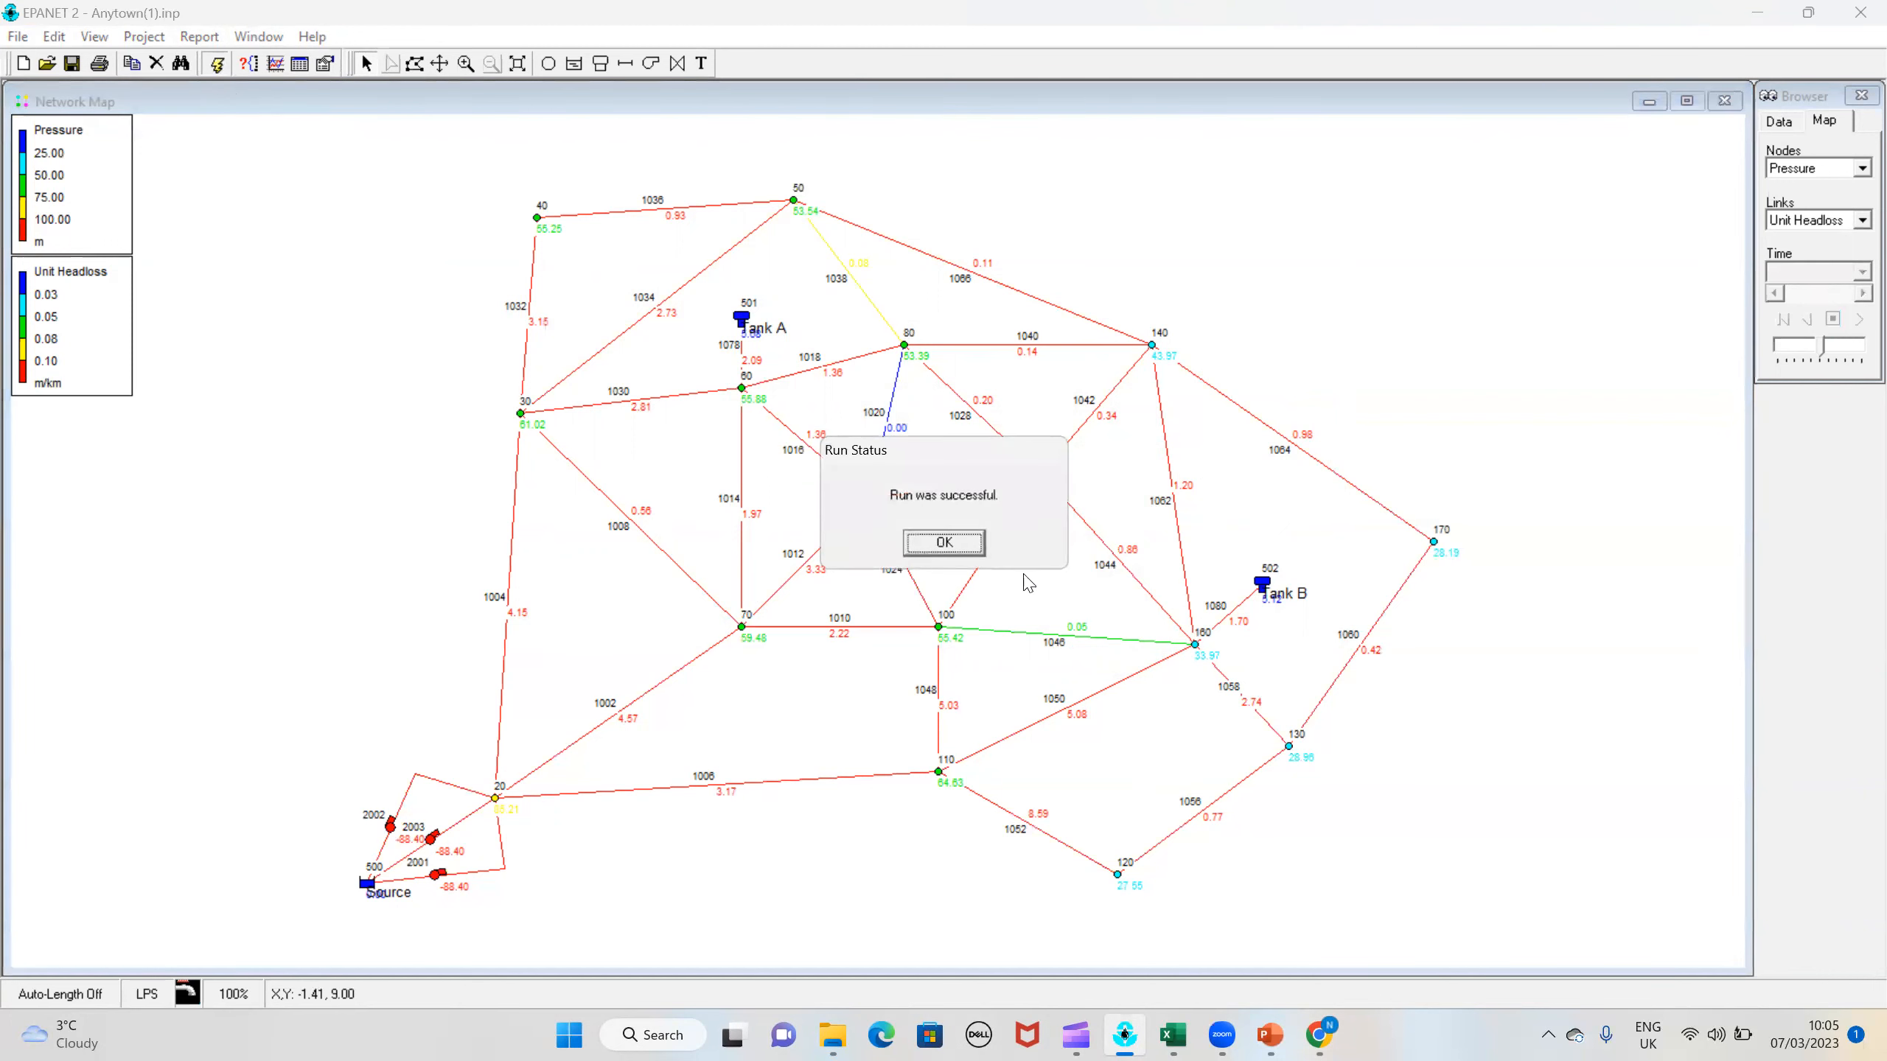
{"action": "left_click", "coordinate": [949, 549]}
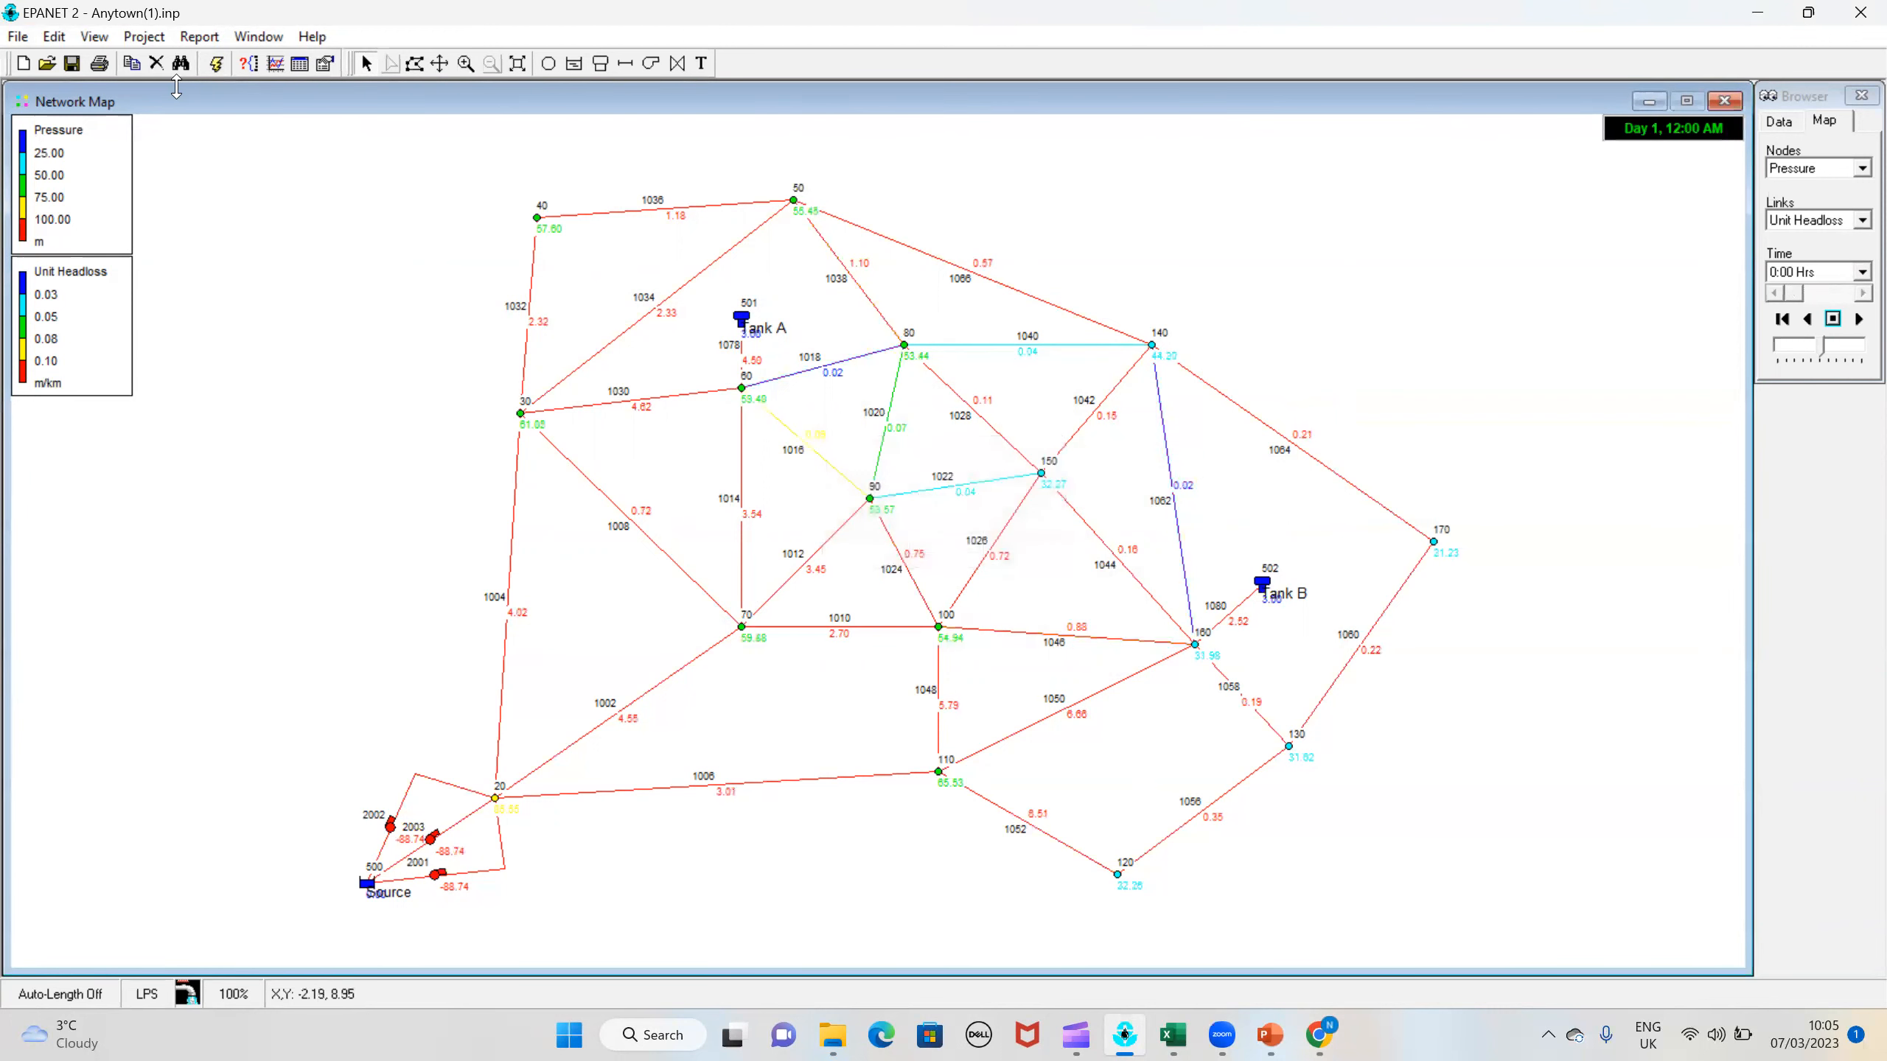
Step: Create a calibration report against Pressure for nodes 30, 90 and 120, and move its window aside to uncover the network map
{"action": "left_click", "coordinate": [197, 37]}
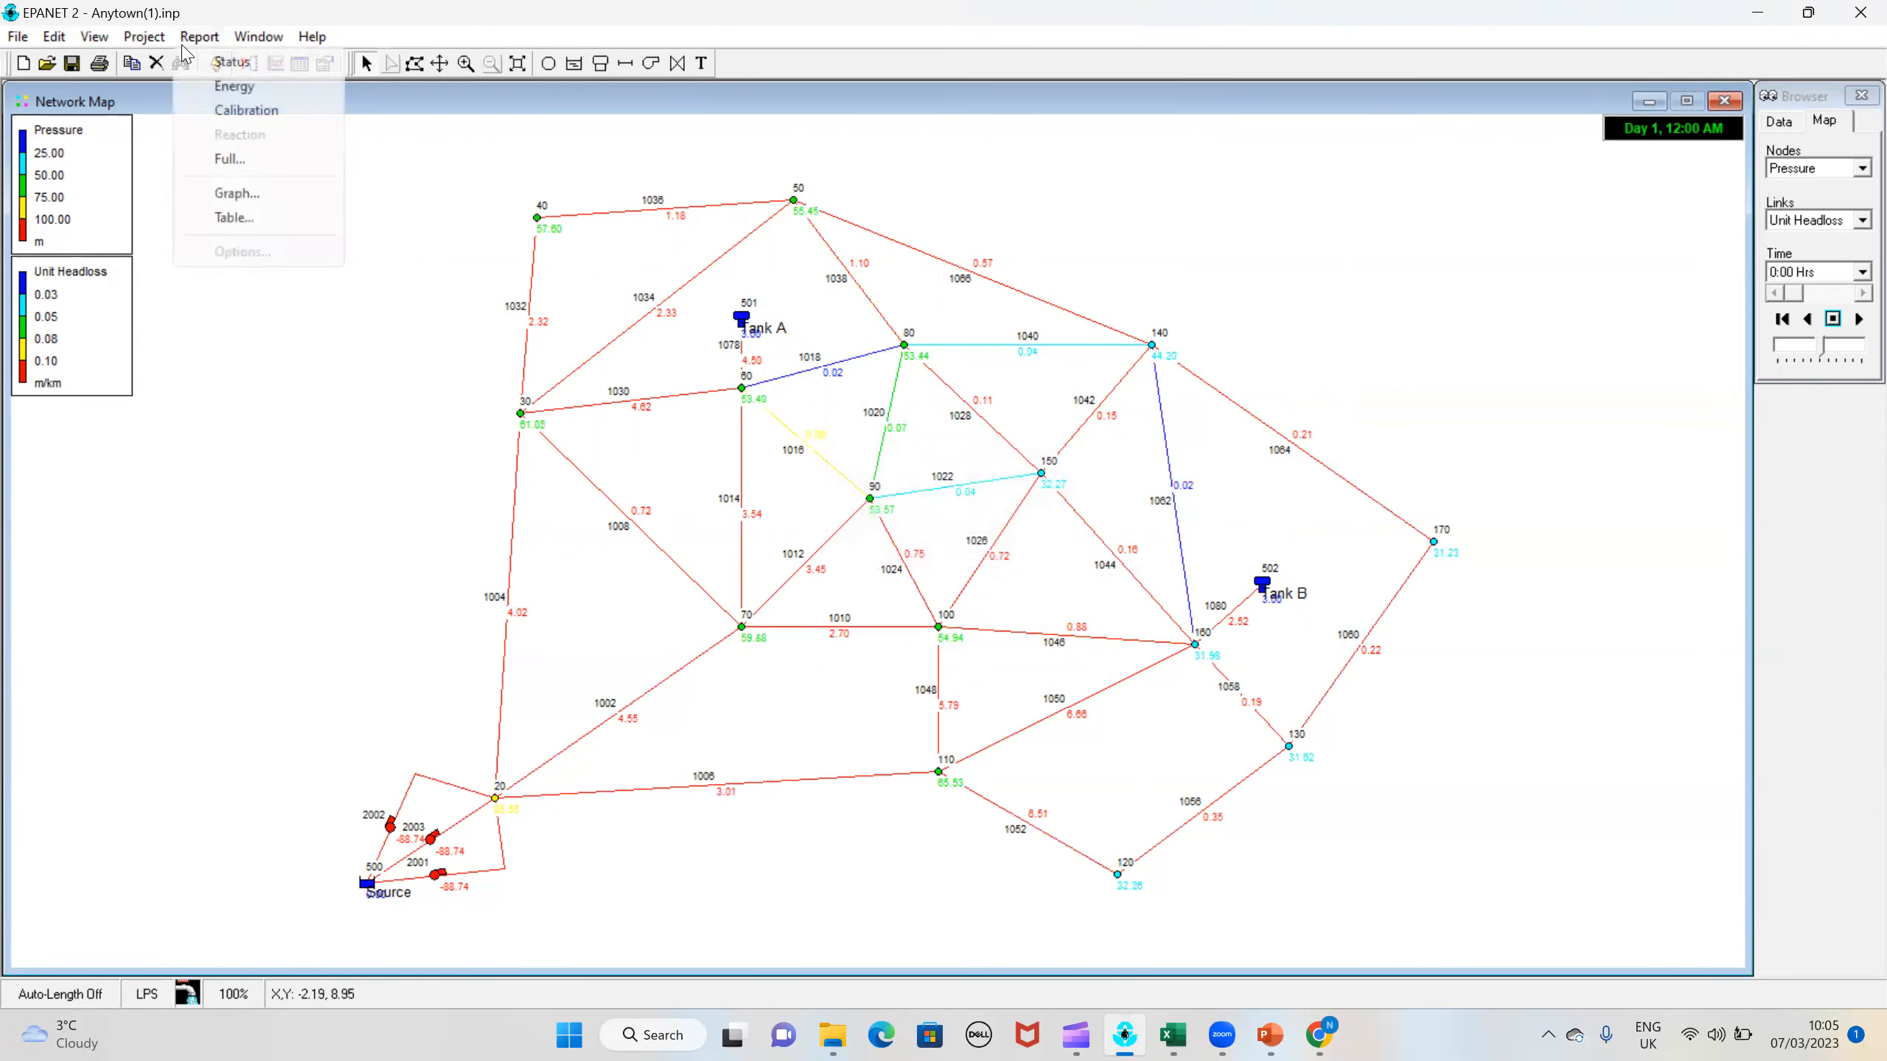
{"action": "left_click", "coordinate": [248, 112]}
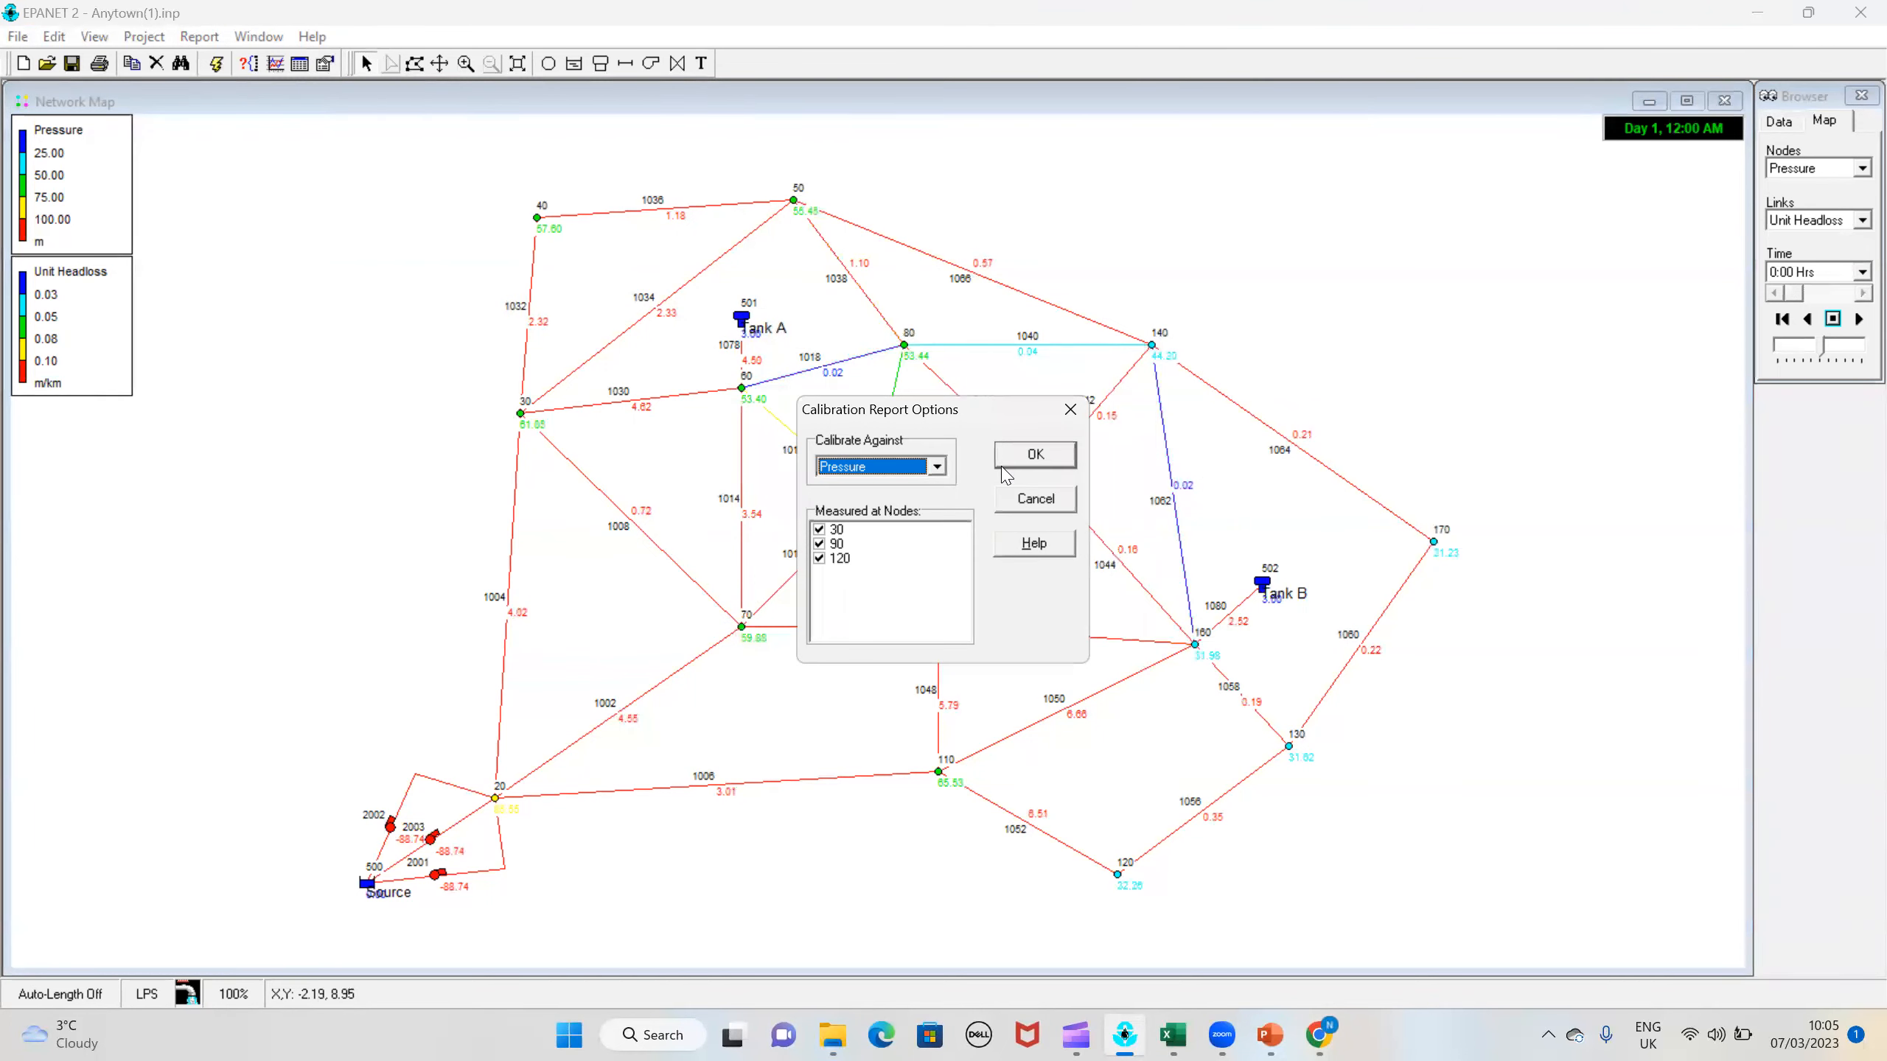
{"action": "left_click", "coordinate": [1035, 454]}
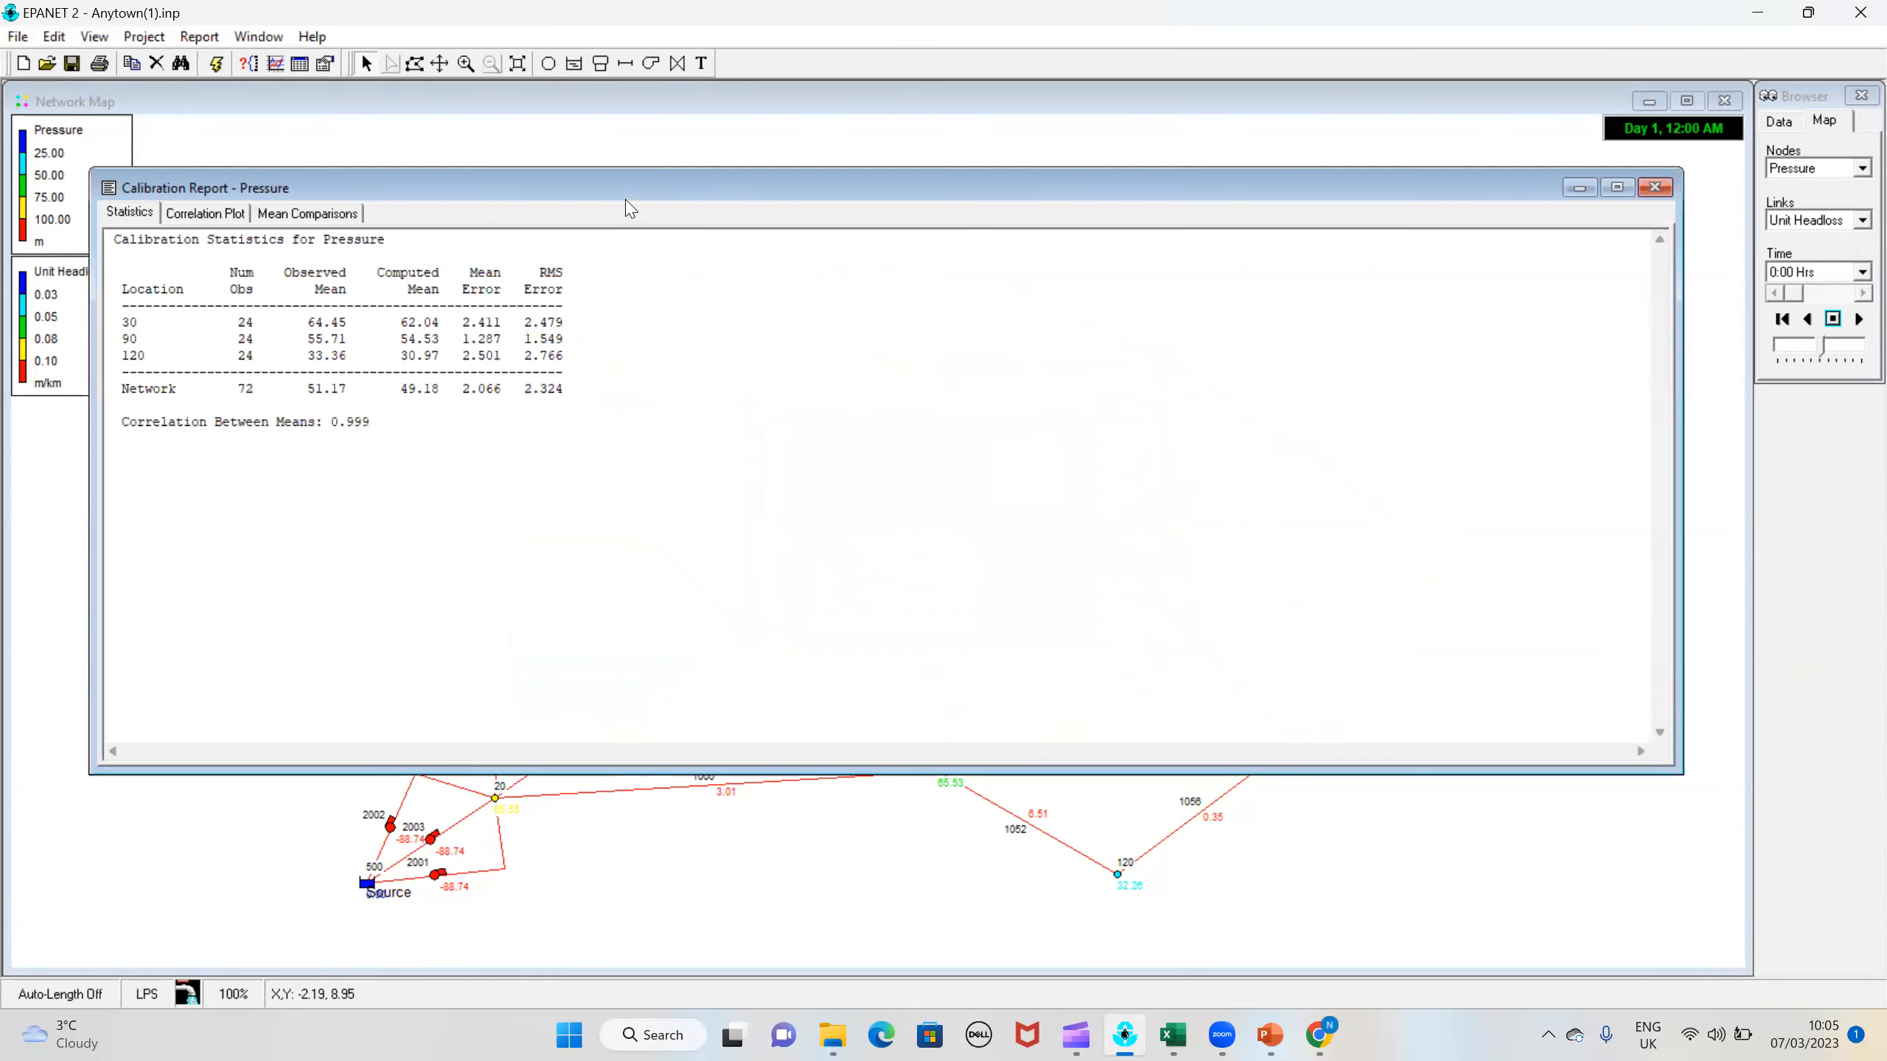
{"action": "left_click_drag", "start_coordinate": [668, 195], "coordinate": [813, 169]}
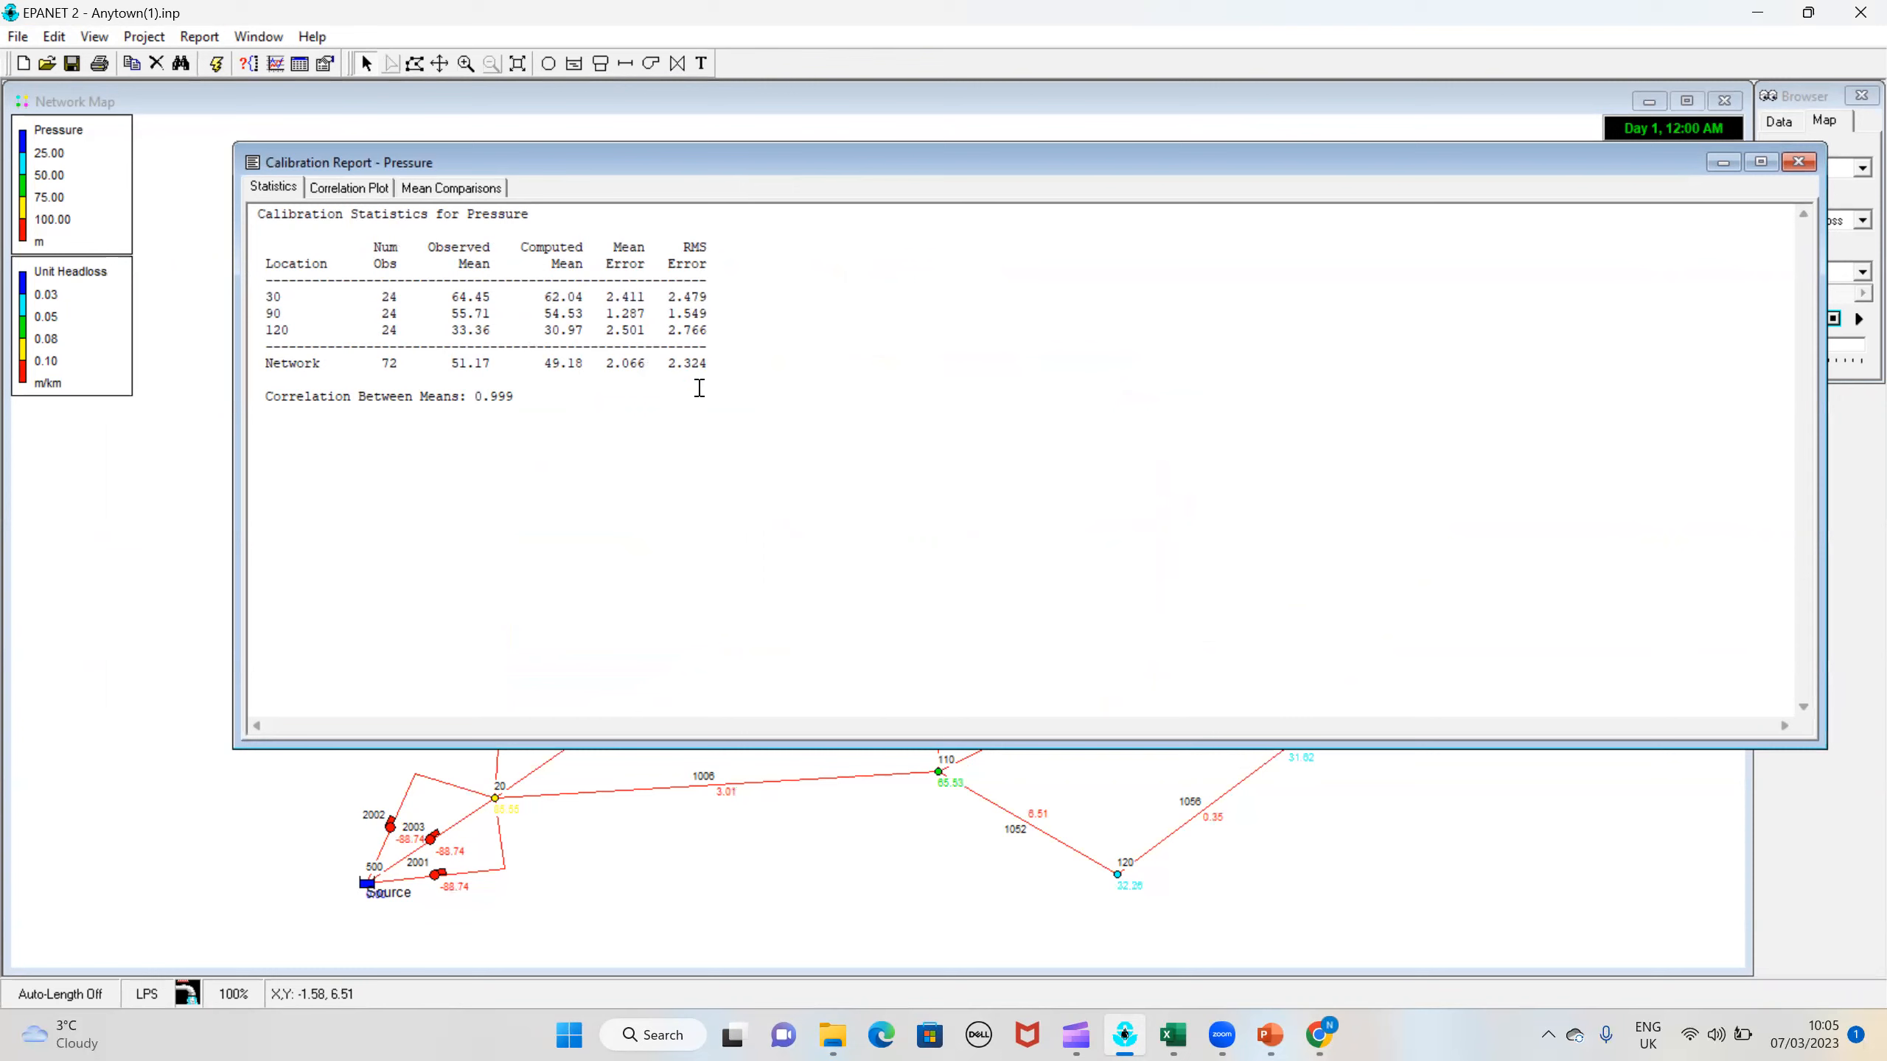
{"action": "left_click_drag", "start_coordinate": [713, 175], "coordinate": [1471, 93]}
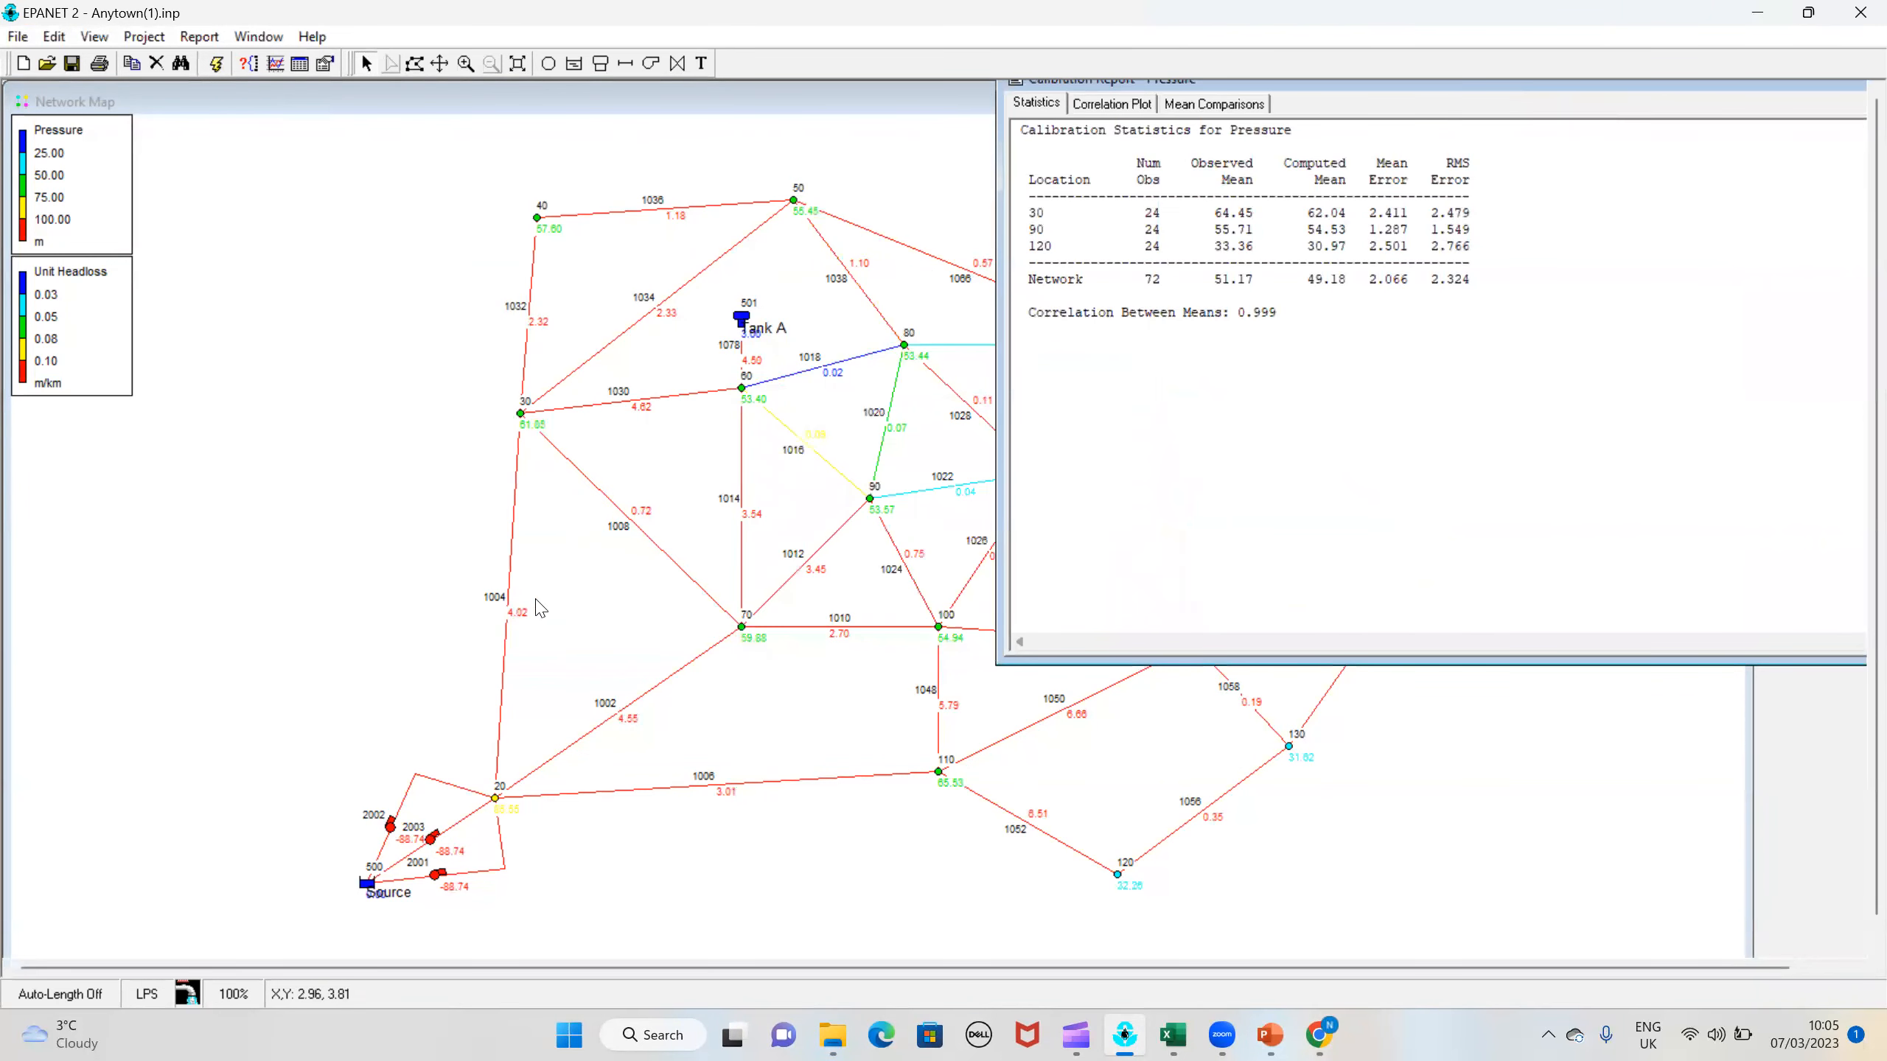
Step: Open the properties of pipe 1004 on the network map and go to its Roughness value
{"action": "left_click", "coordinate": [521, 529]}
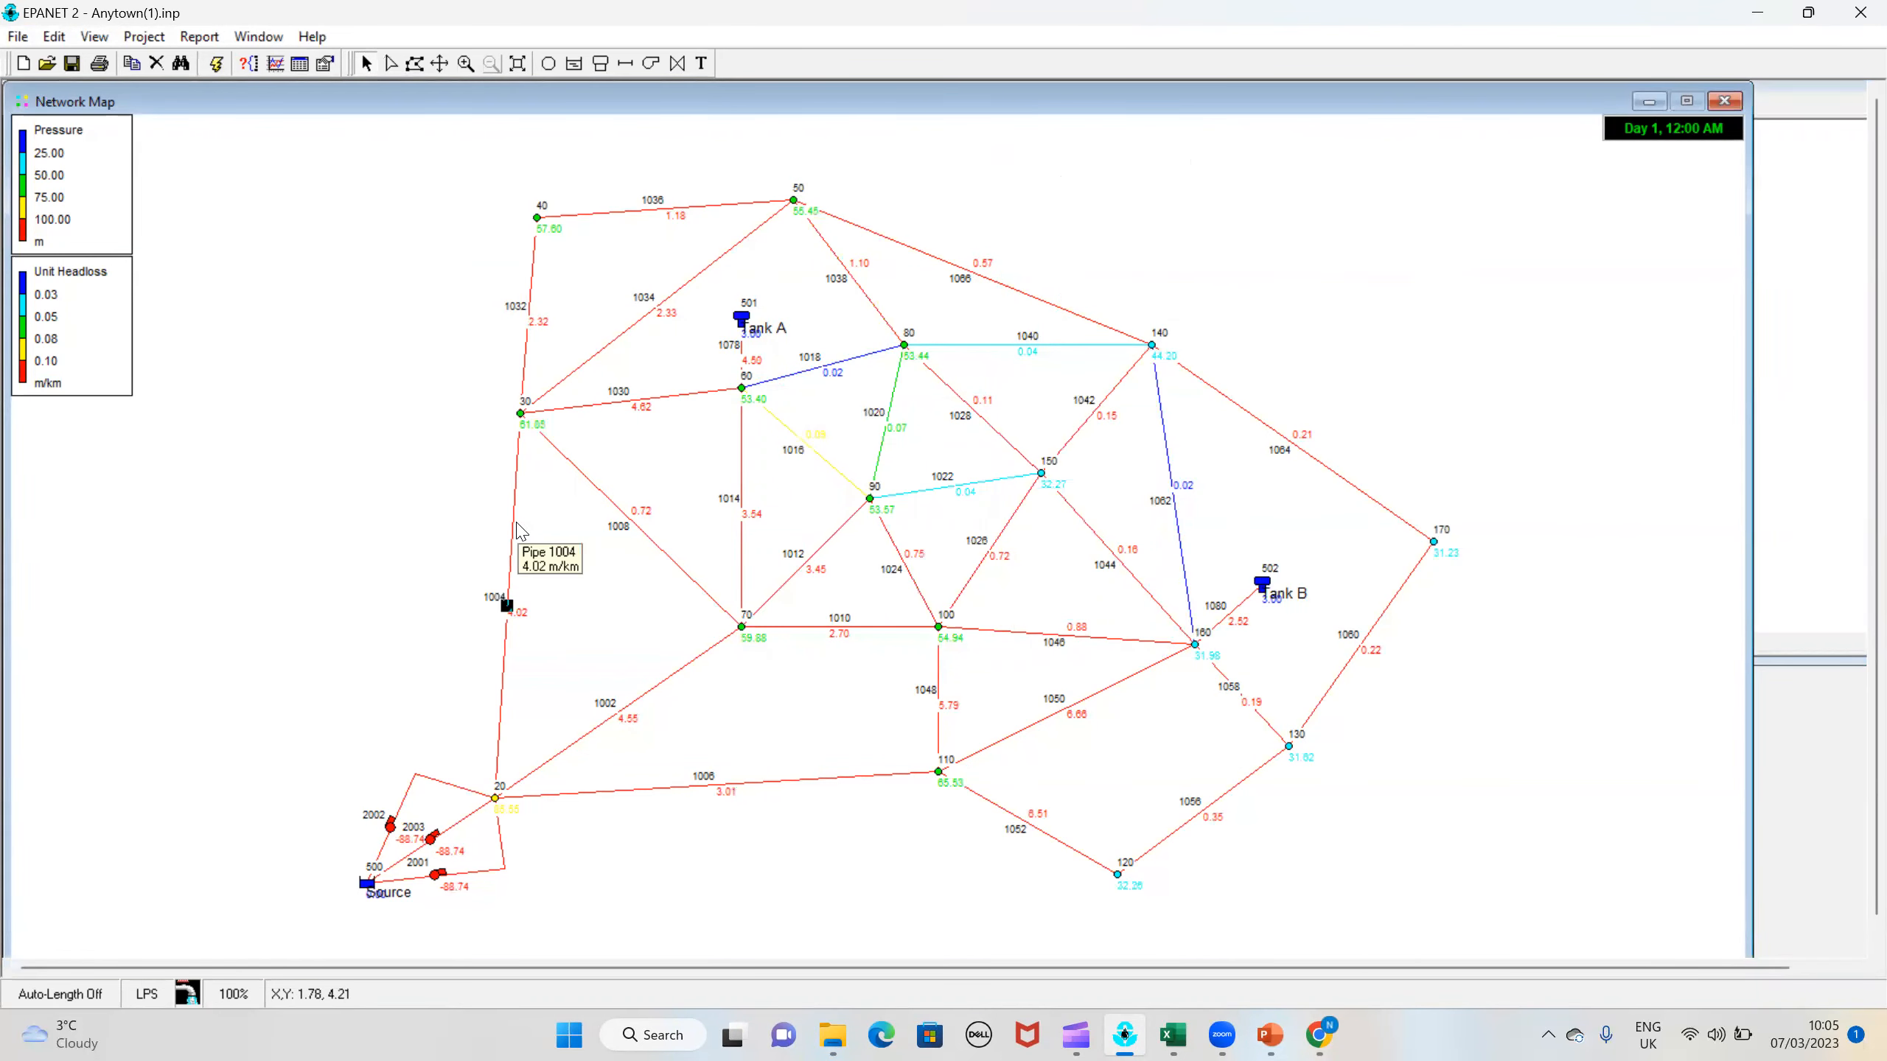
{"action": "double_click", "coordinate": [522, 530]}
{"action": "scroll", "coordinate": [435, 431], "scroll_direction": "up", "scroll_amount": 3}
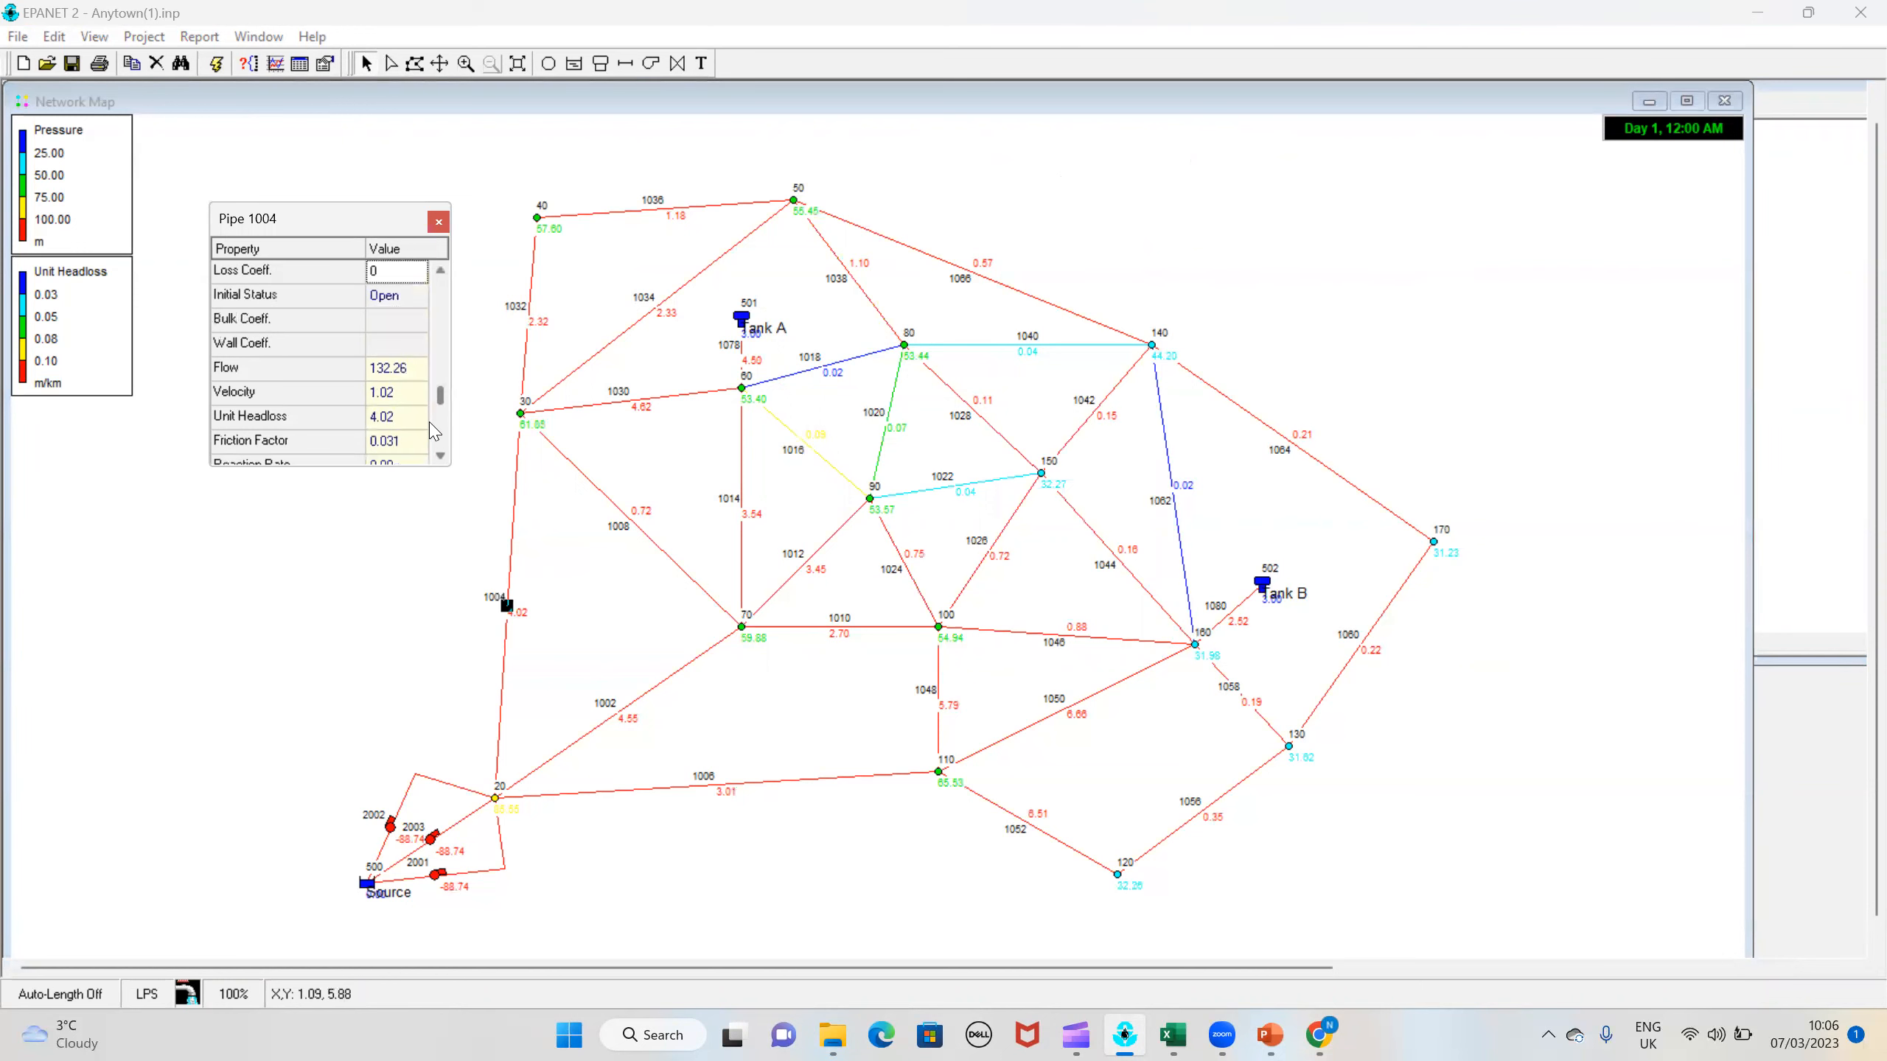
{"action": "scroll", "coordinate": [435, 432], "scroll_direction": "up", "scroll_amount": 3}
{"action": "scroll", "coordinate": [380, 409], "scroll_direction": "up", "scroll_amount": 3}
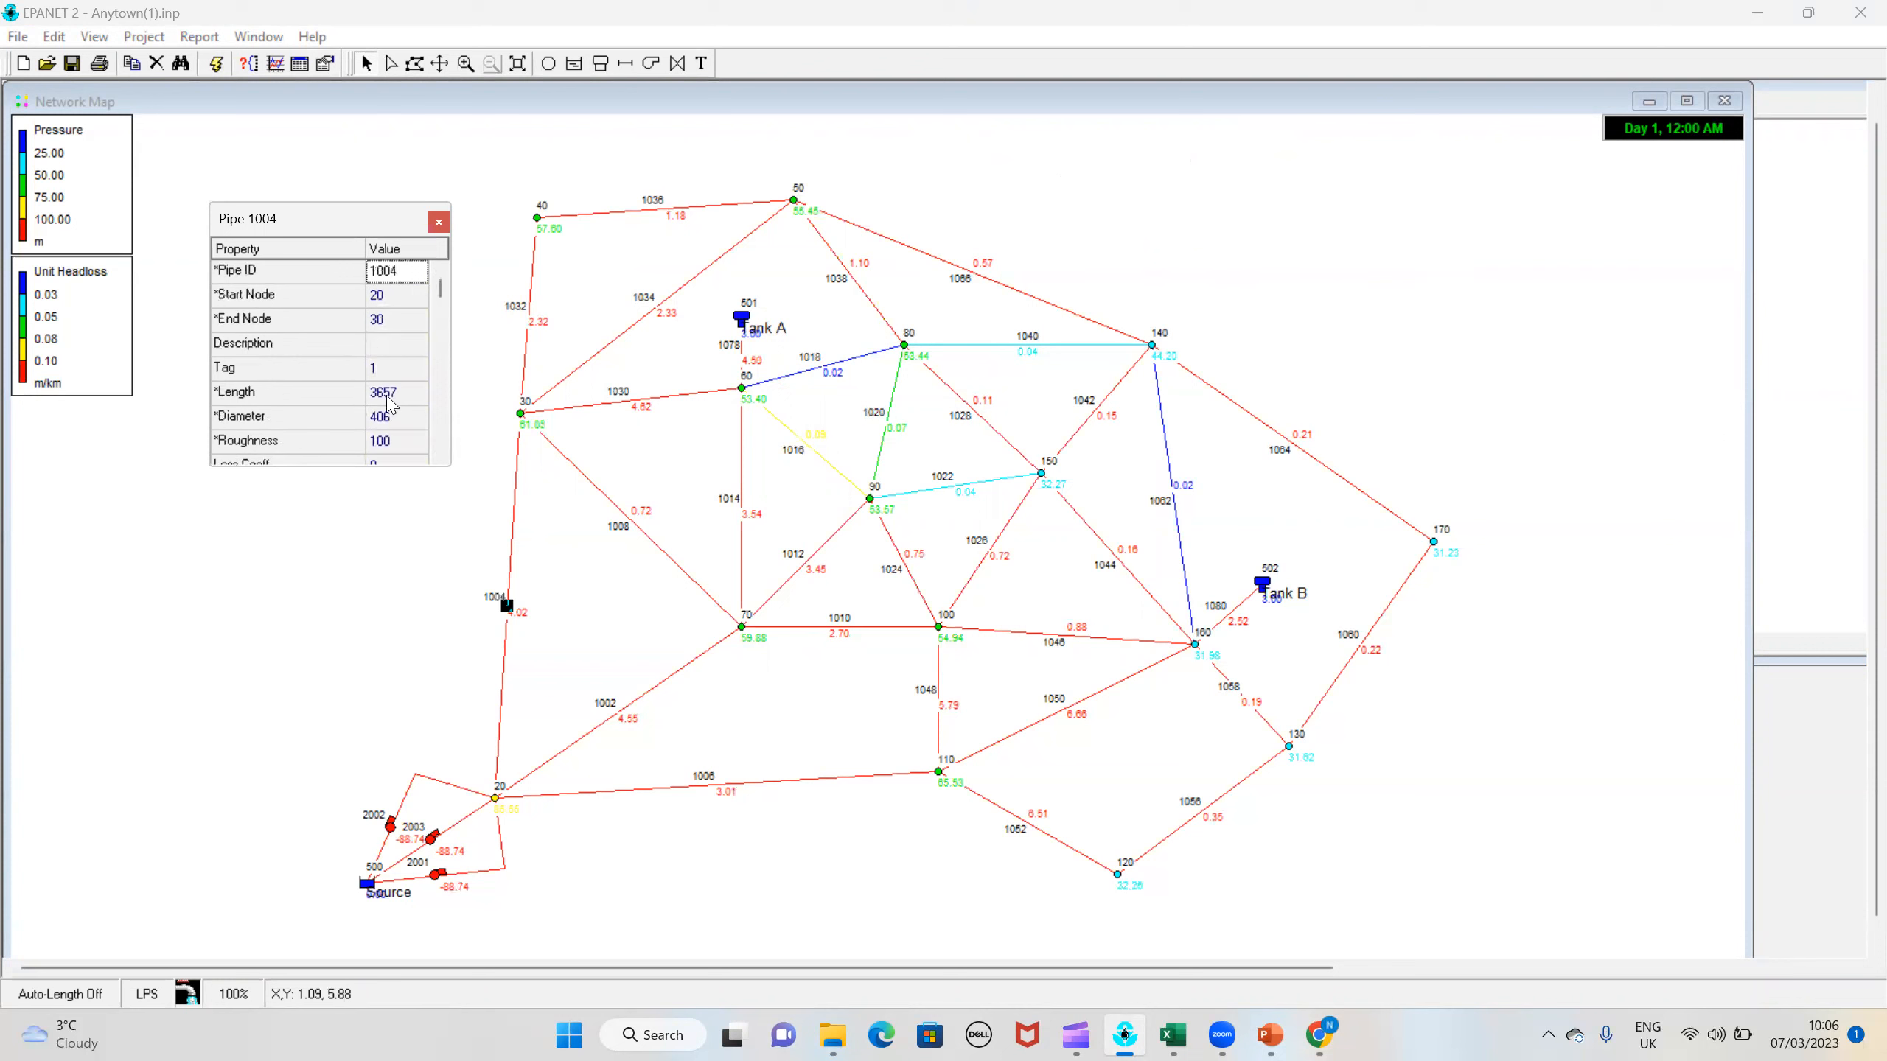
{"action": "key", "text": "Down"}
{"action": "key", "text": "Down"}
{"action": "key", "text": "Down"}
{"action": "key", "text": "Down"}
{"action": "key", "text": "Down"}
{"action": "key", "text": "Down"}
{"action": "key", "text": "Down"}
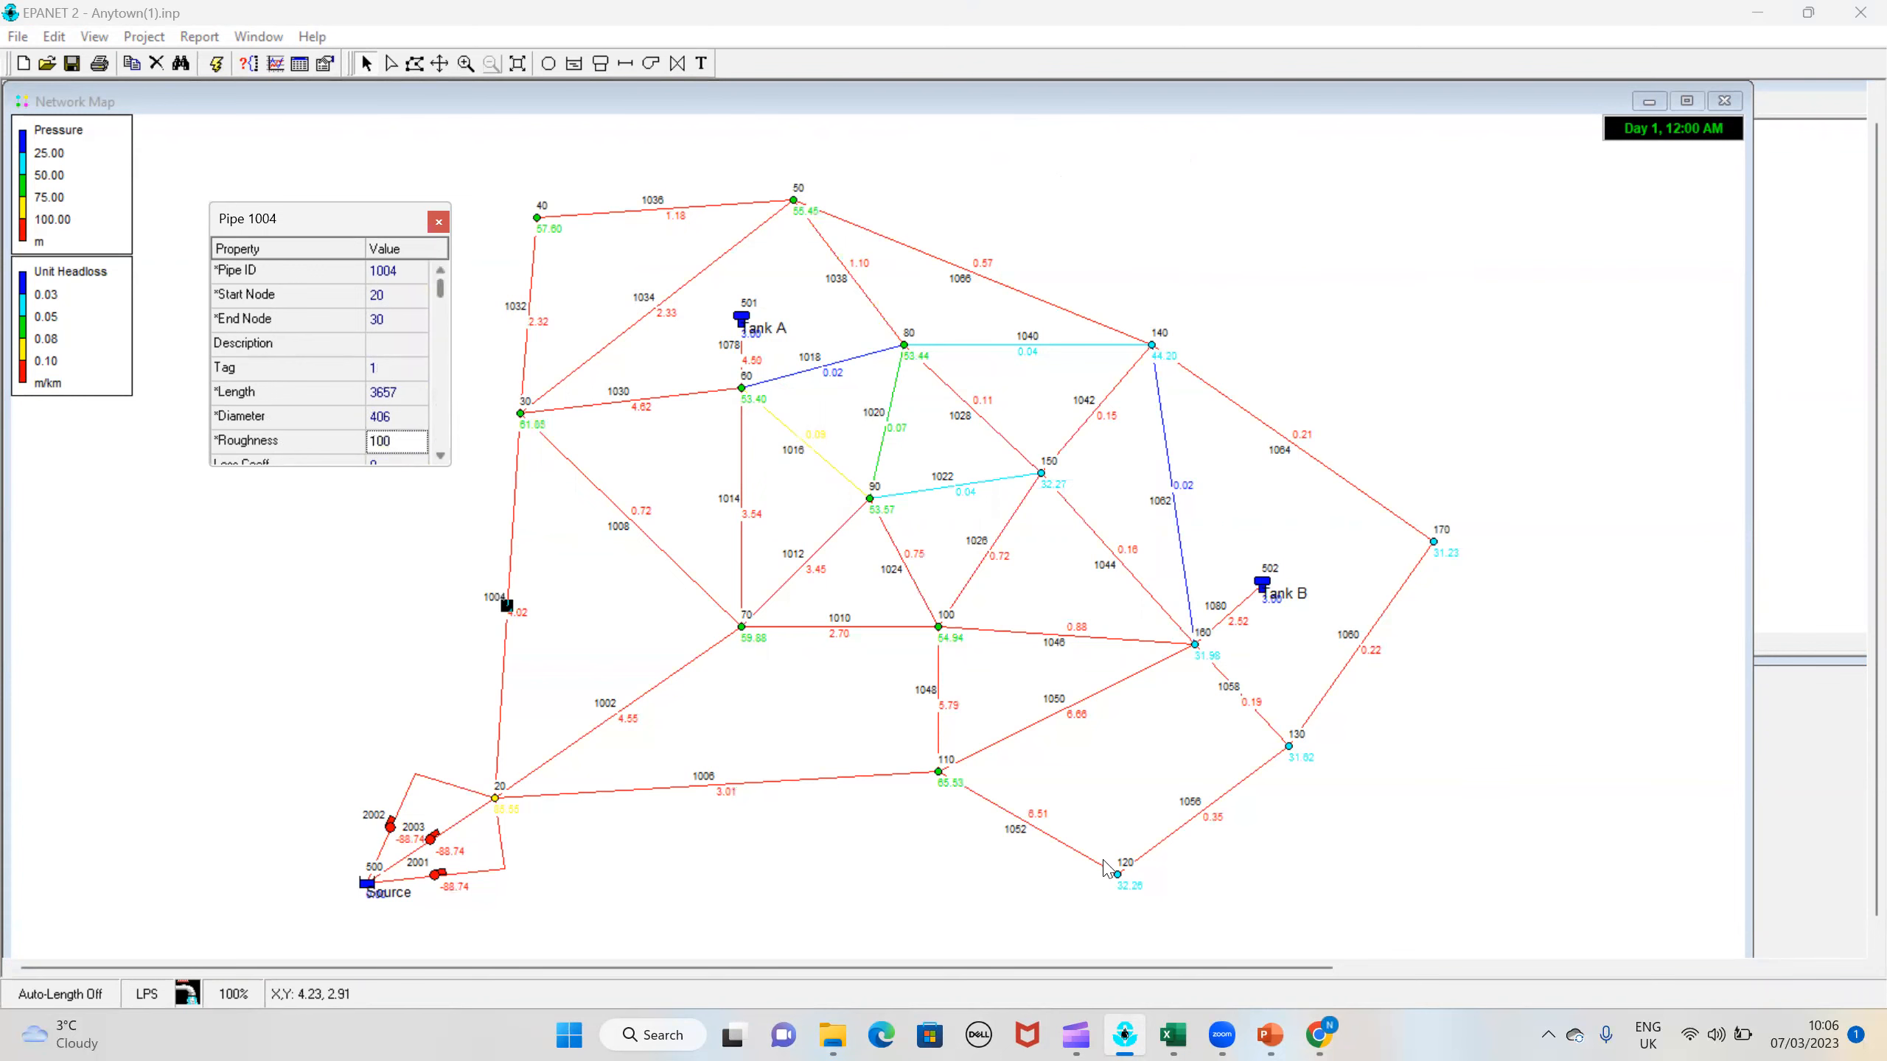
Step: Look at the trial table in the Task2 manual calibration workbook in Excel, return to EPANET and bring the pressure calibration report forward
{"action": "left_click", "coordinate": [1173, 1034]}
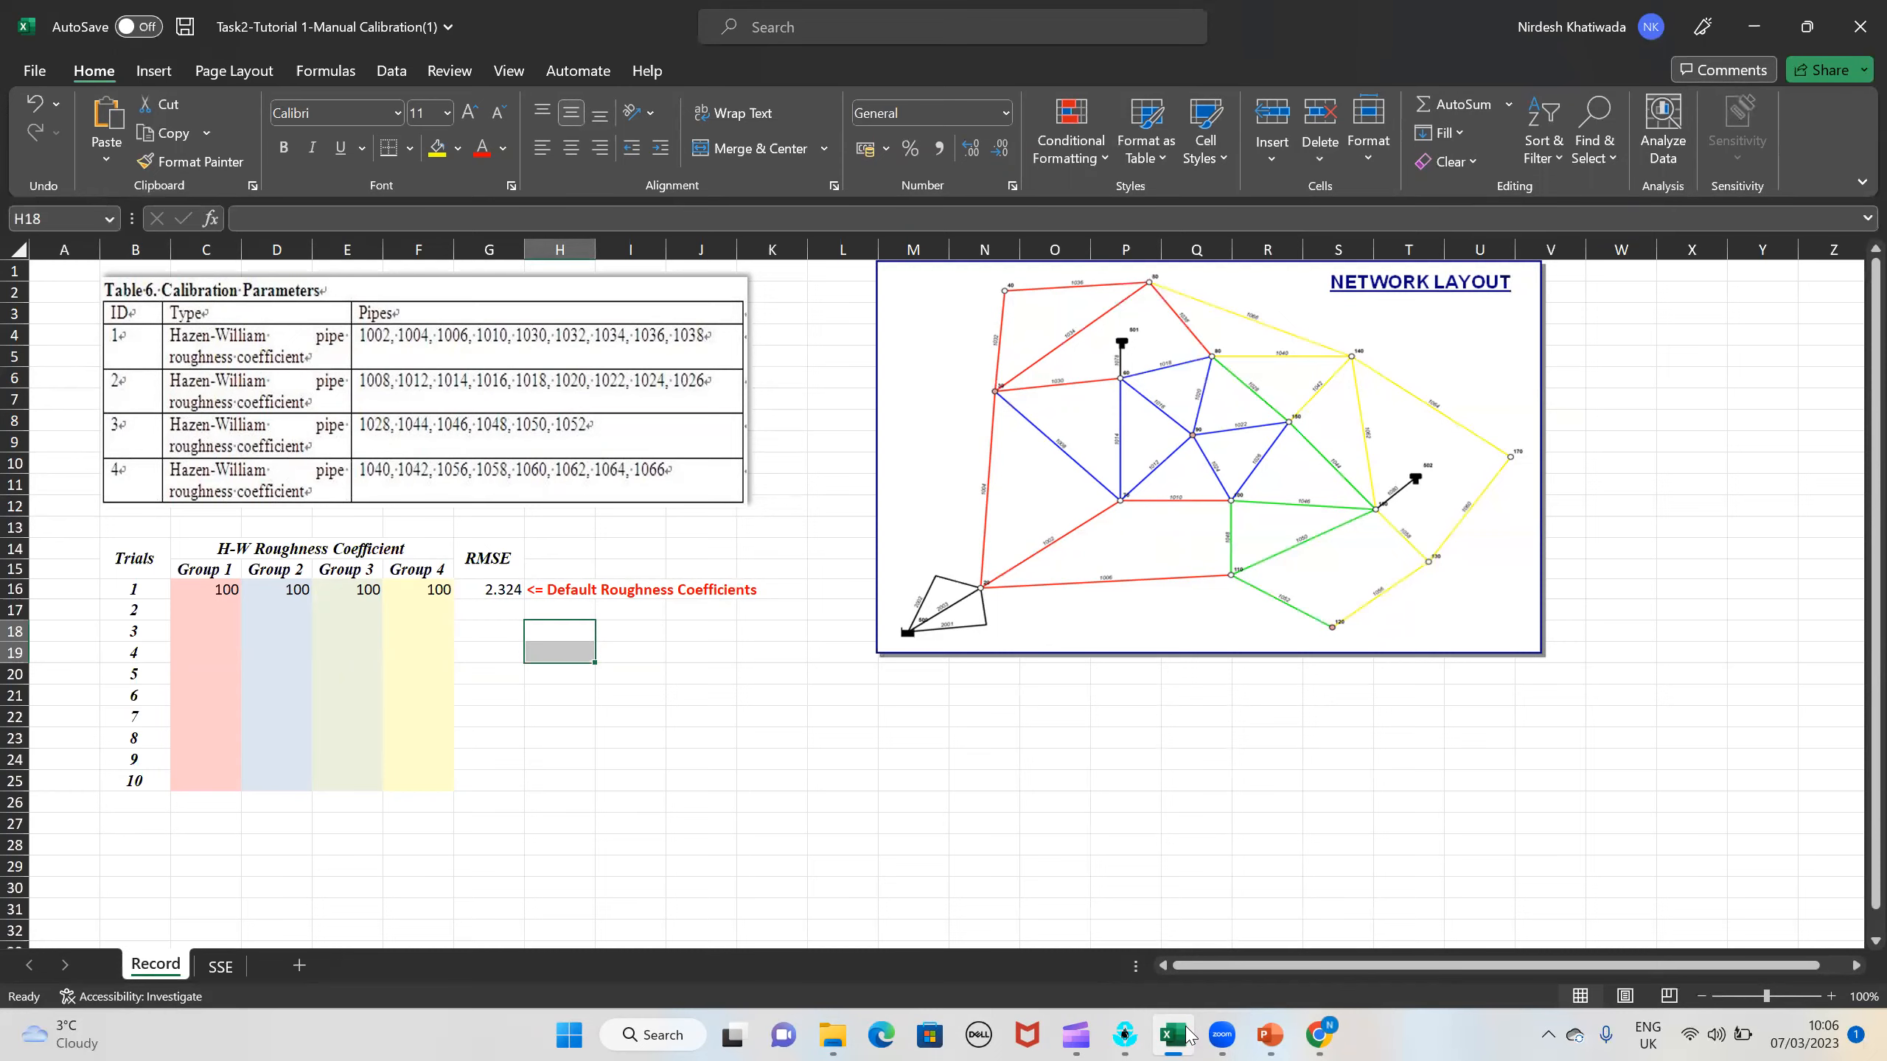
{"action": "left_click", "coordinate": [1186, 1035]}
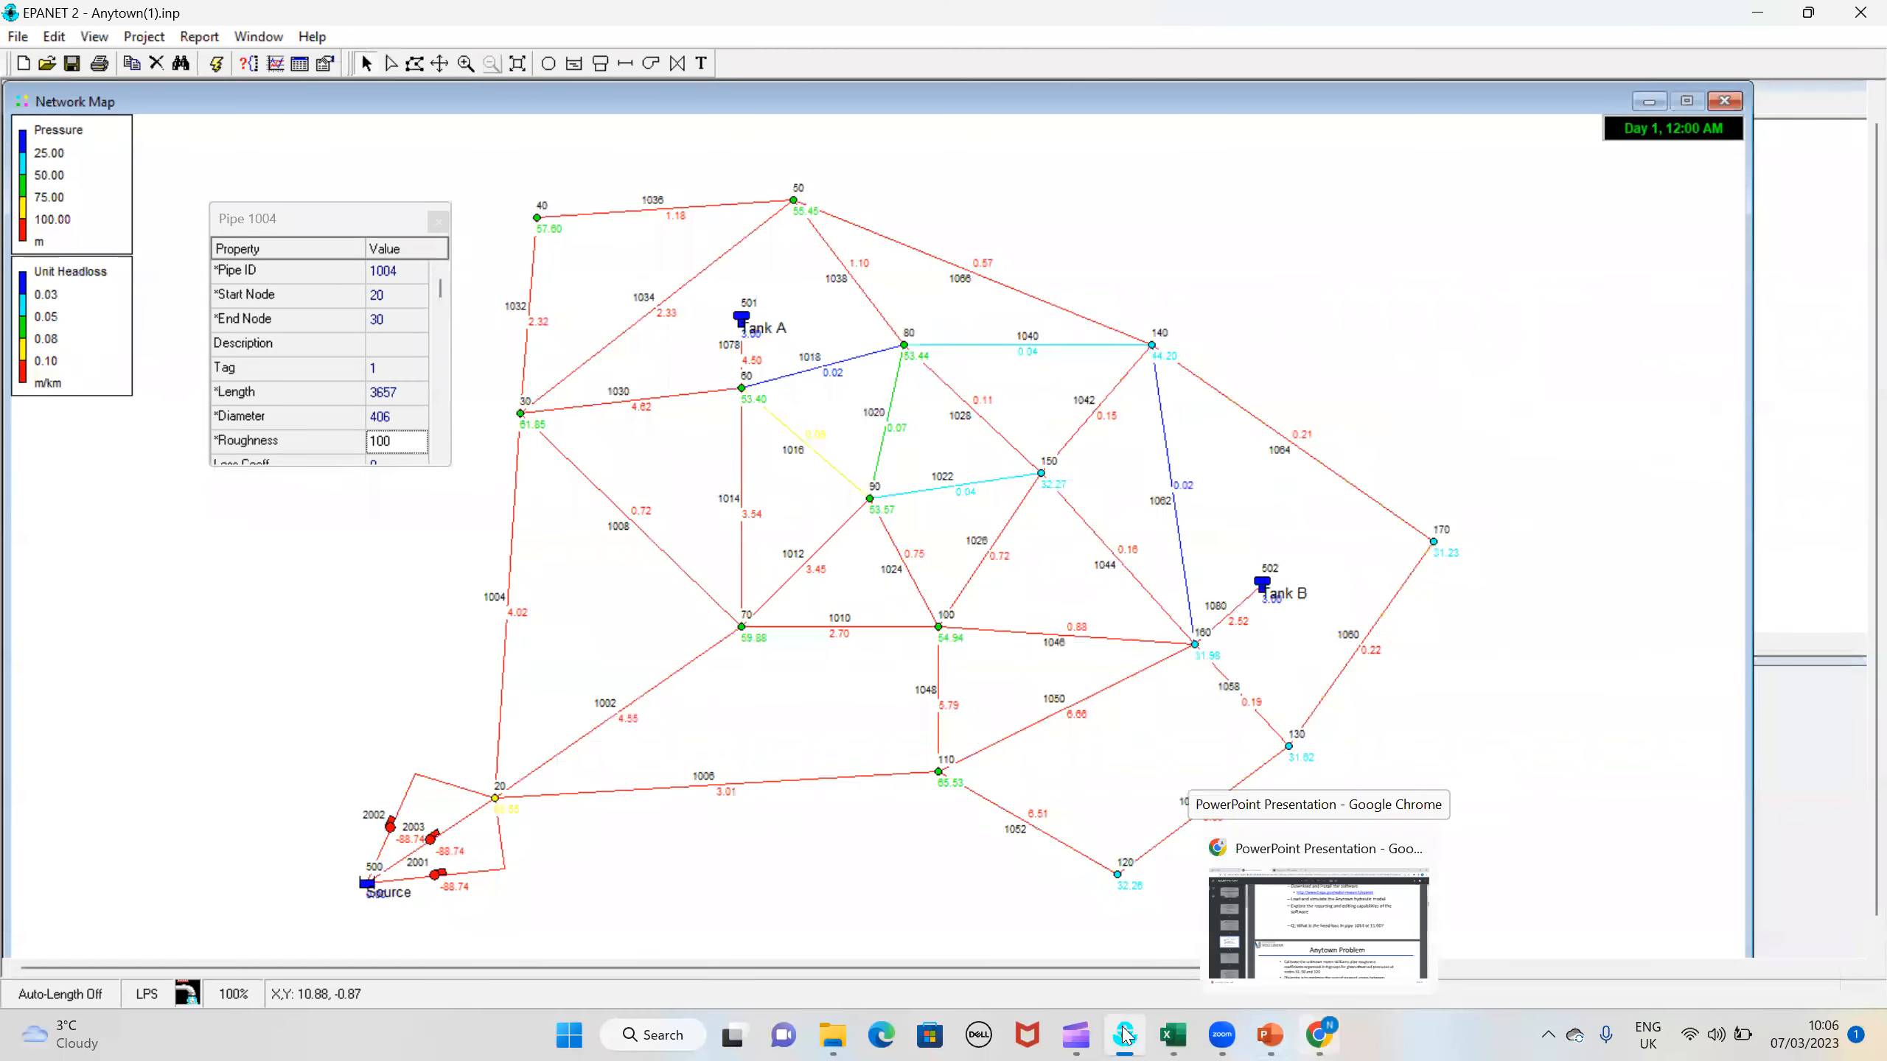
{"action": "left_click", "coordinate": [1126, 1036]}
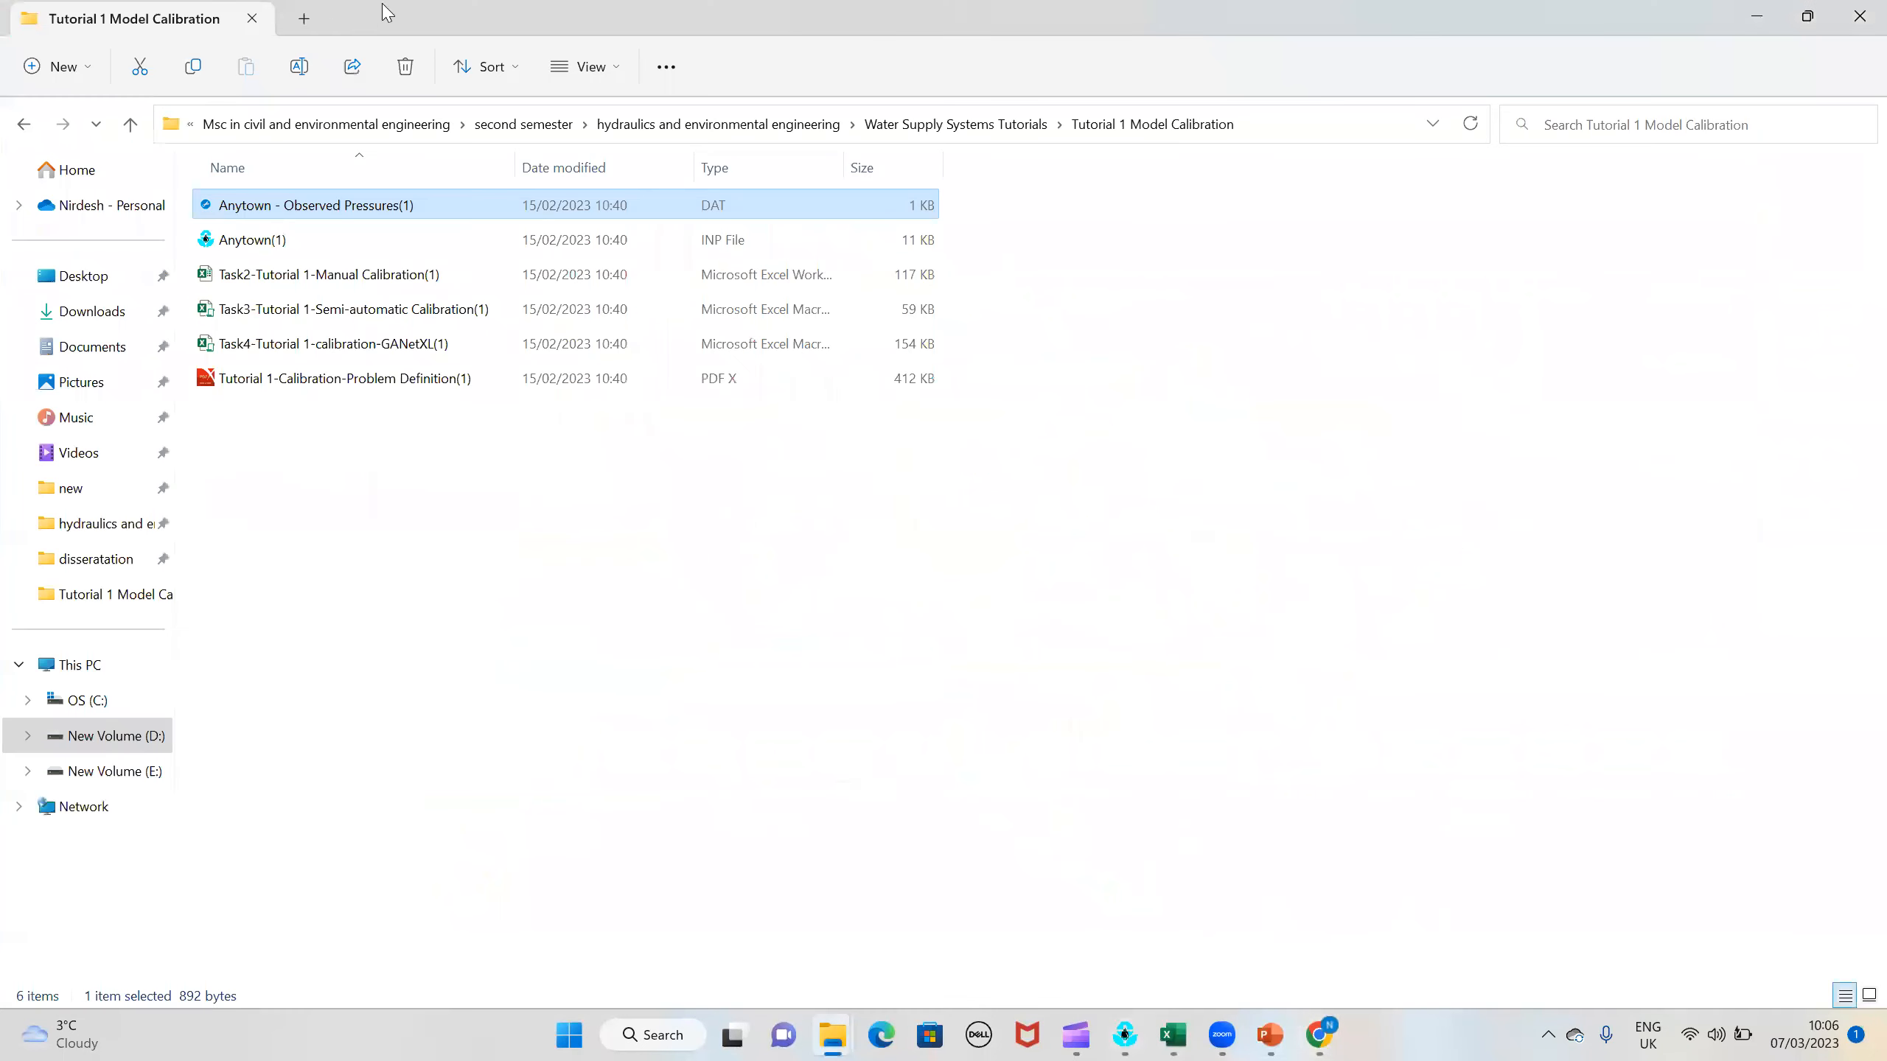
{"action": "left_click", "coordinate": [1125, 1035]}
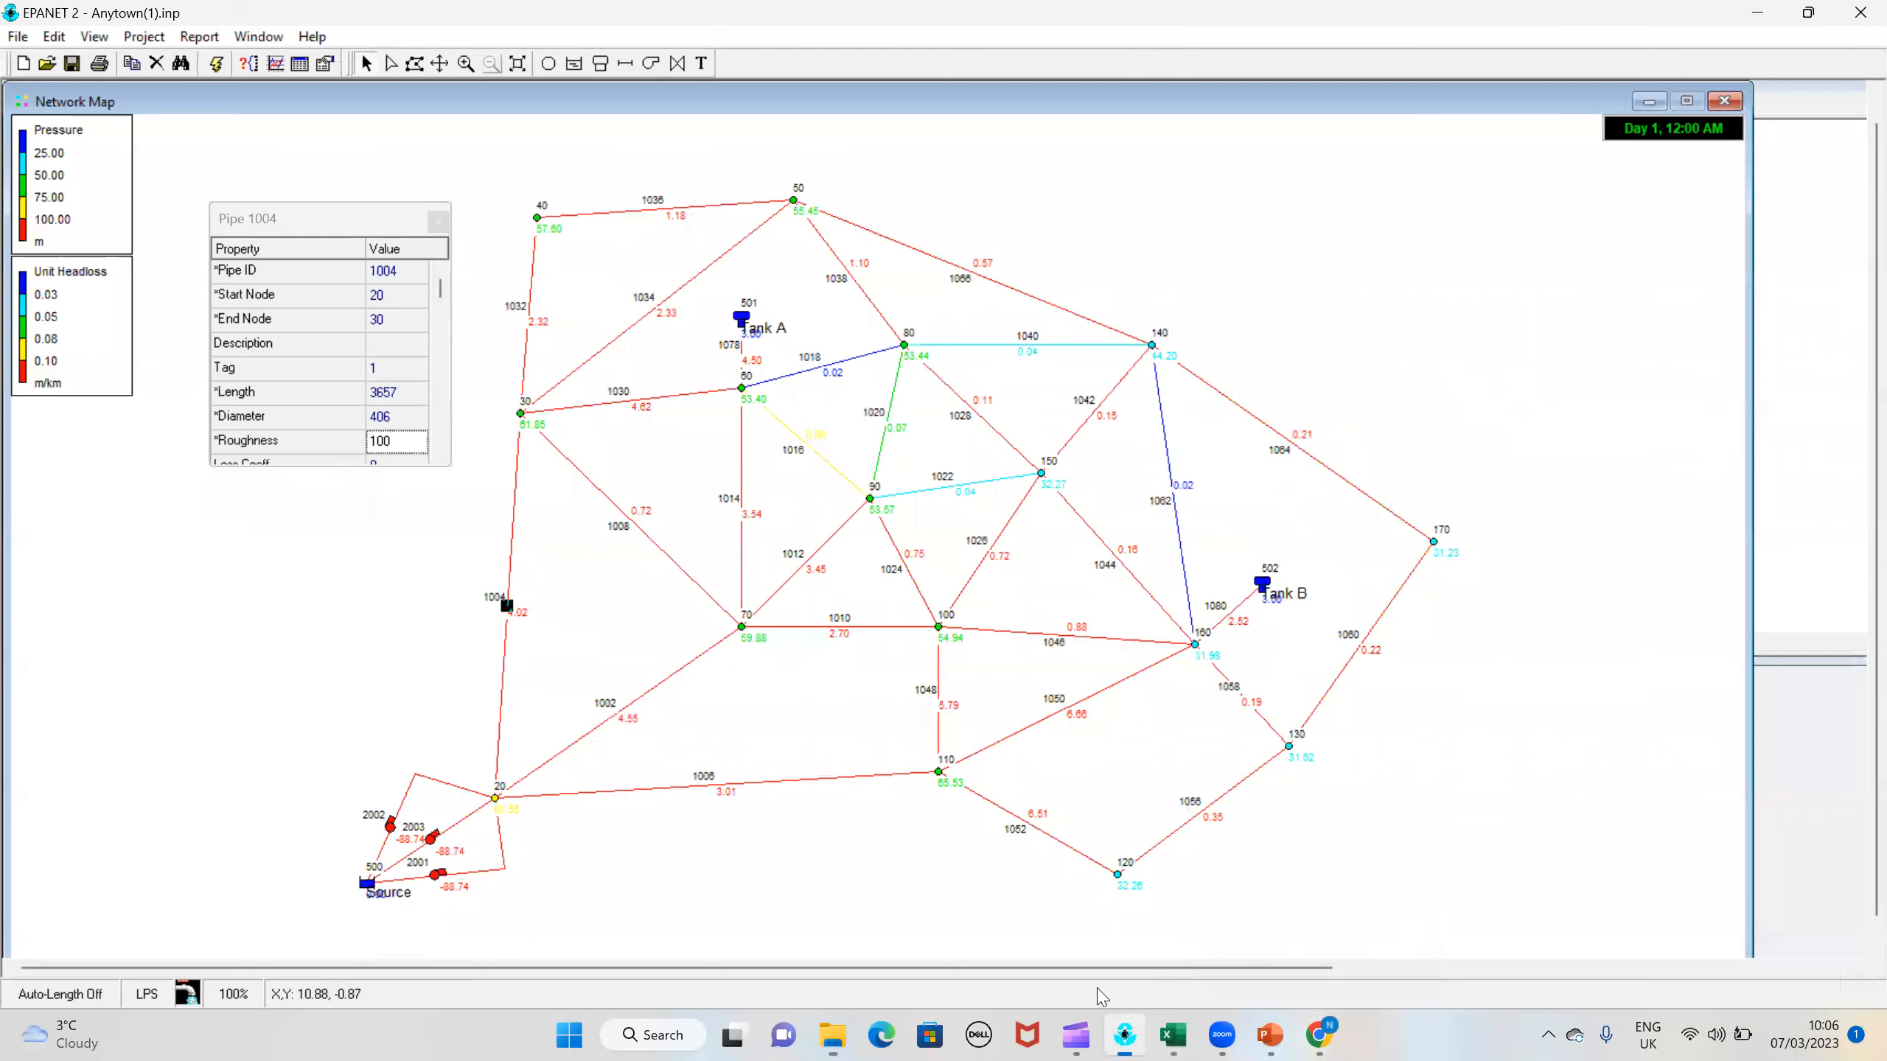
{"action": "left_click", "coordinate": [256, 36]}
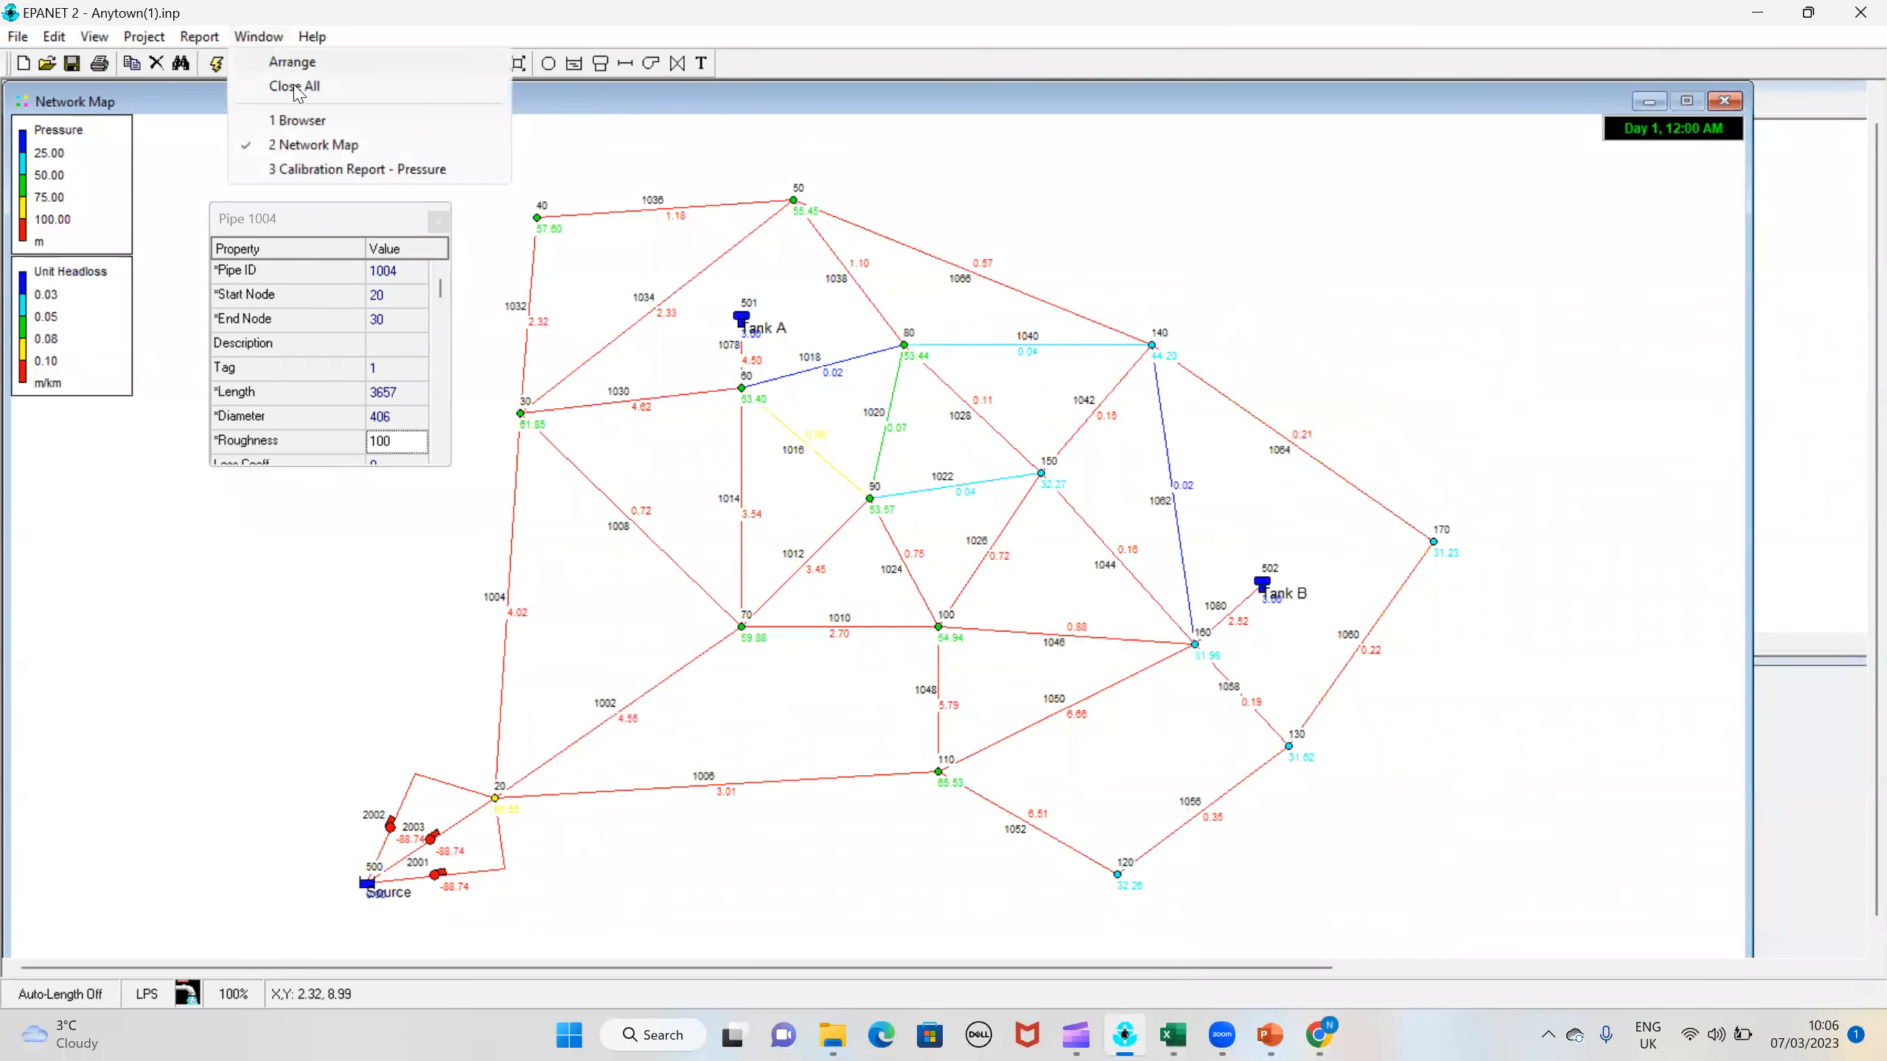
{"action": "left_click", "coordinate": [331, 169]}
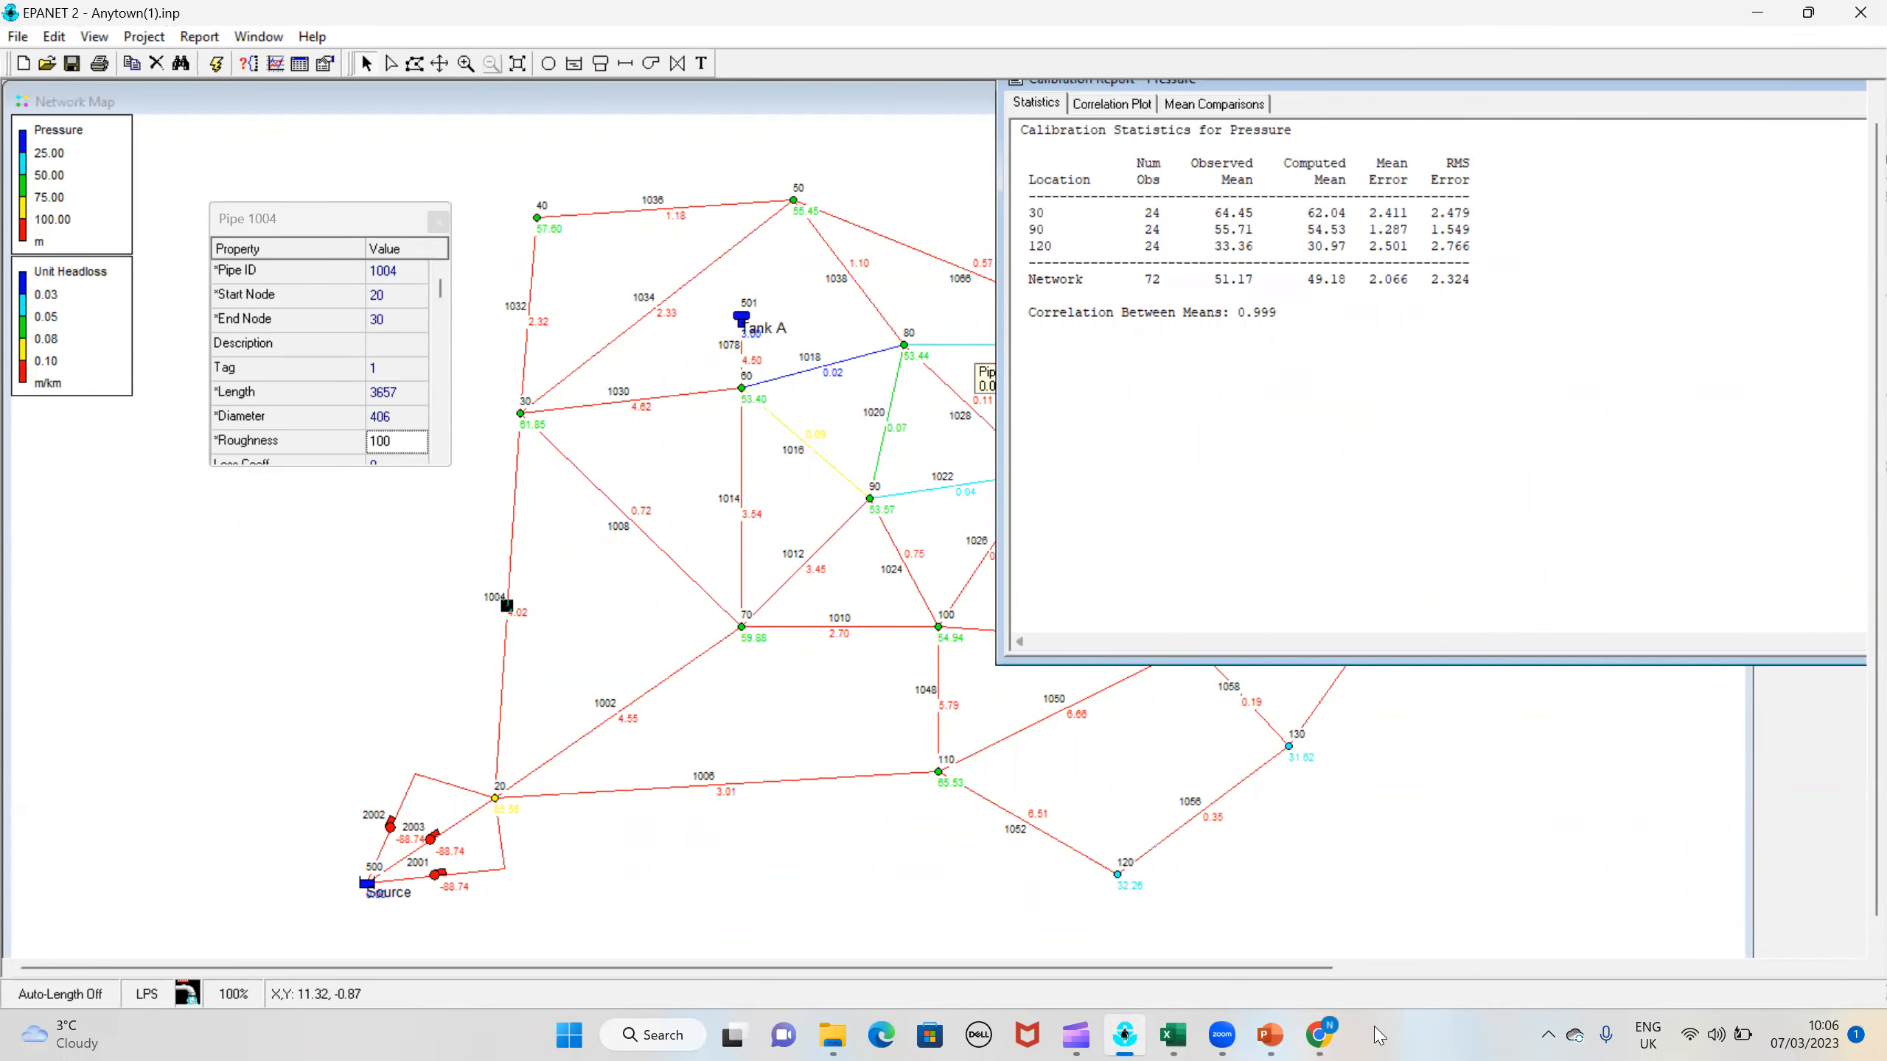
Step: Review the calibration record in Excel, select the Group 1 cell of trial 2, and return to EPANET
{"action": "left_click", "coordinate": [1172, 1035]}
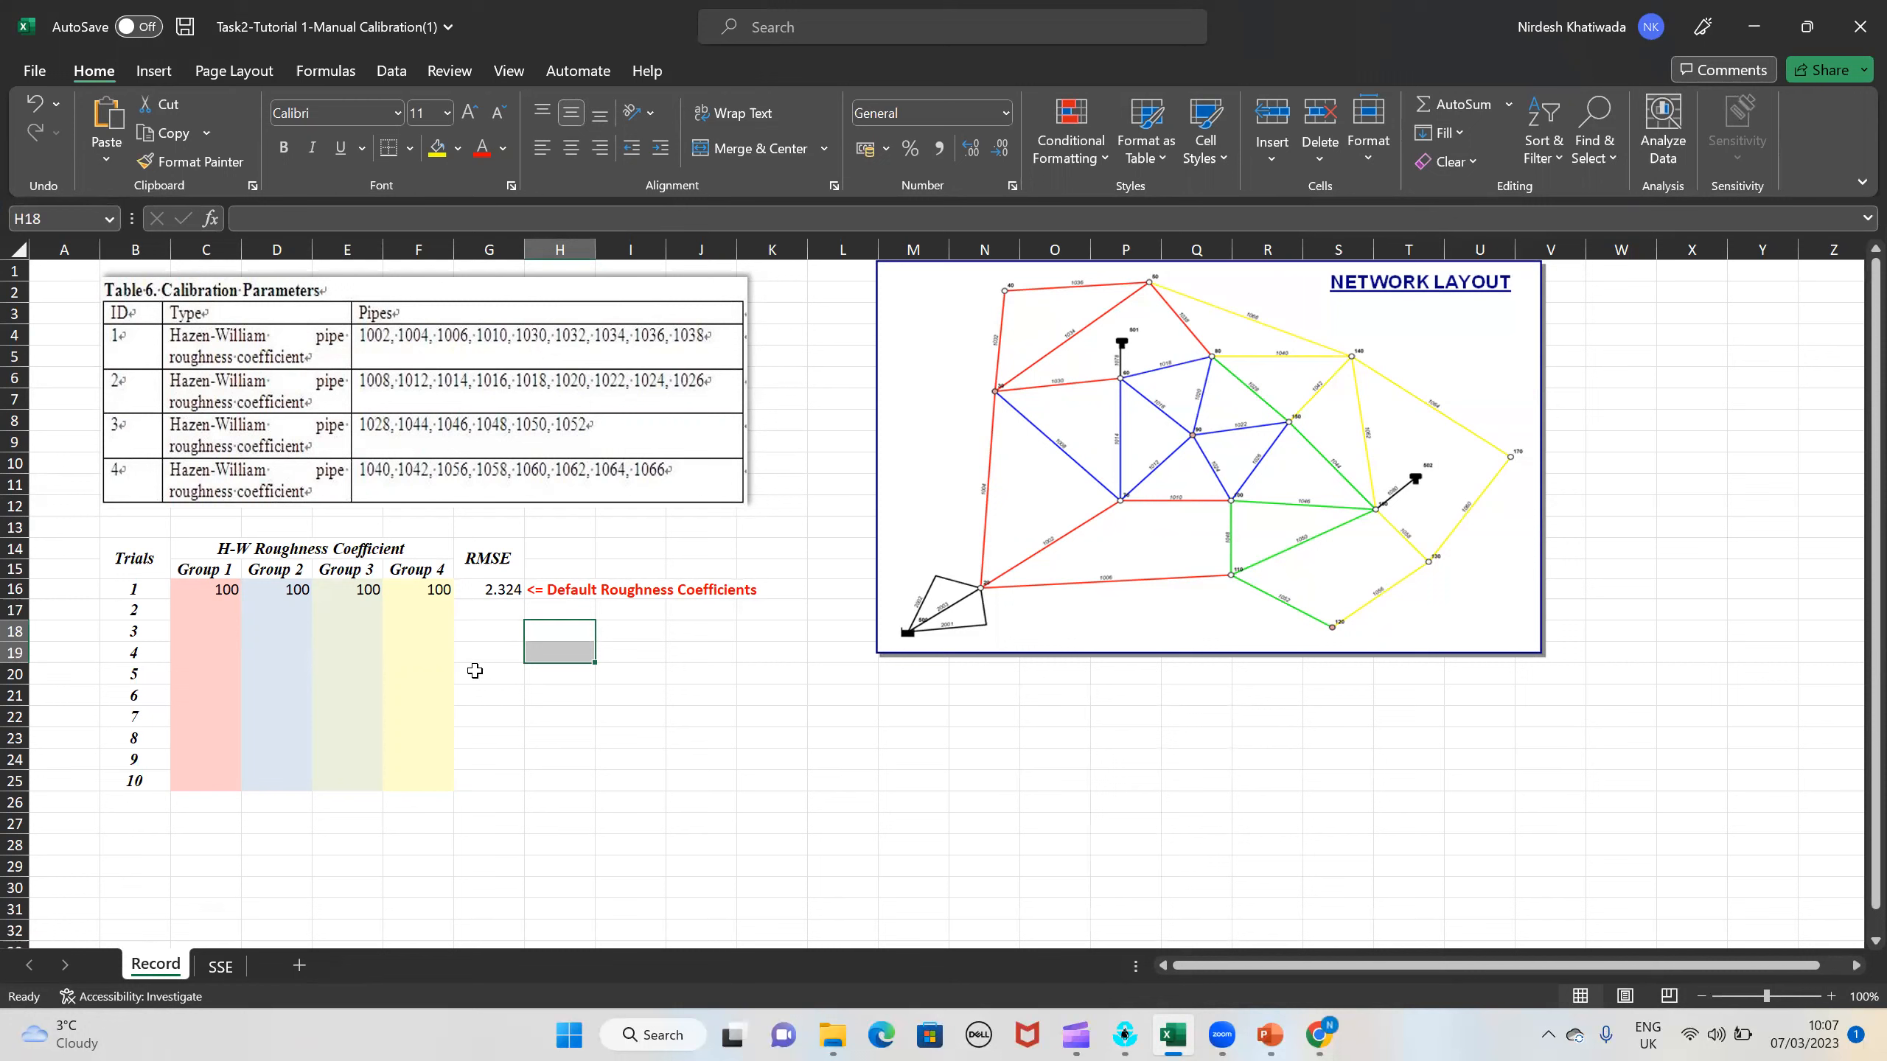
{"action": "left_click", "coordinate": [207, 614]}
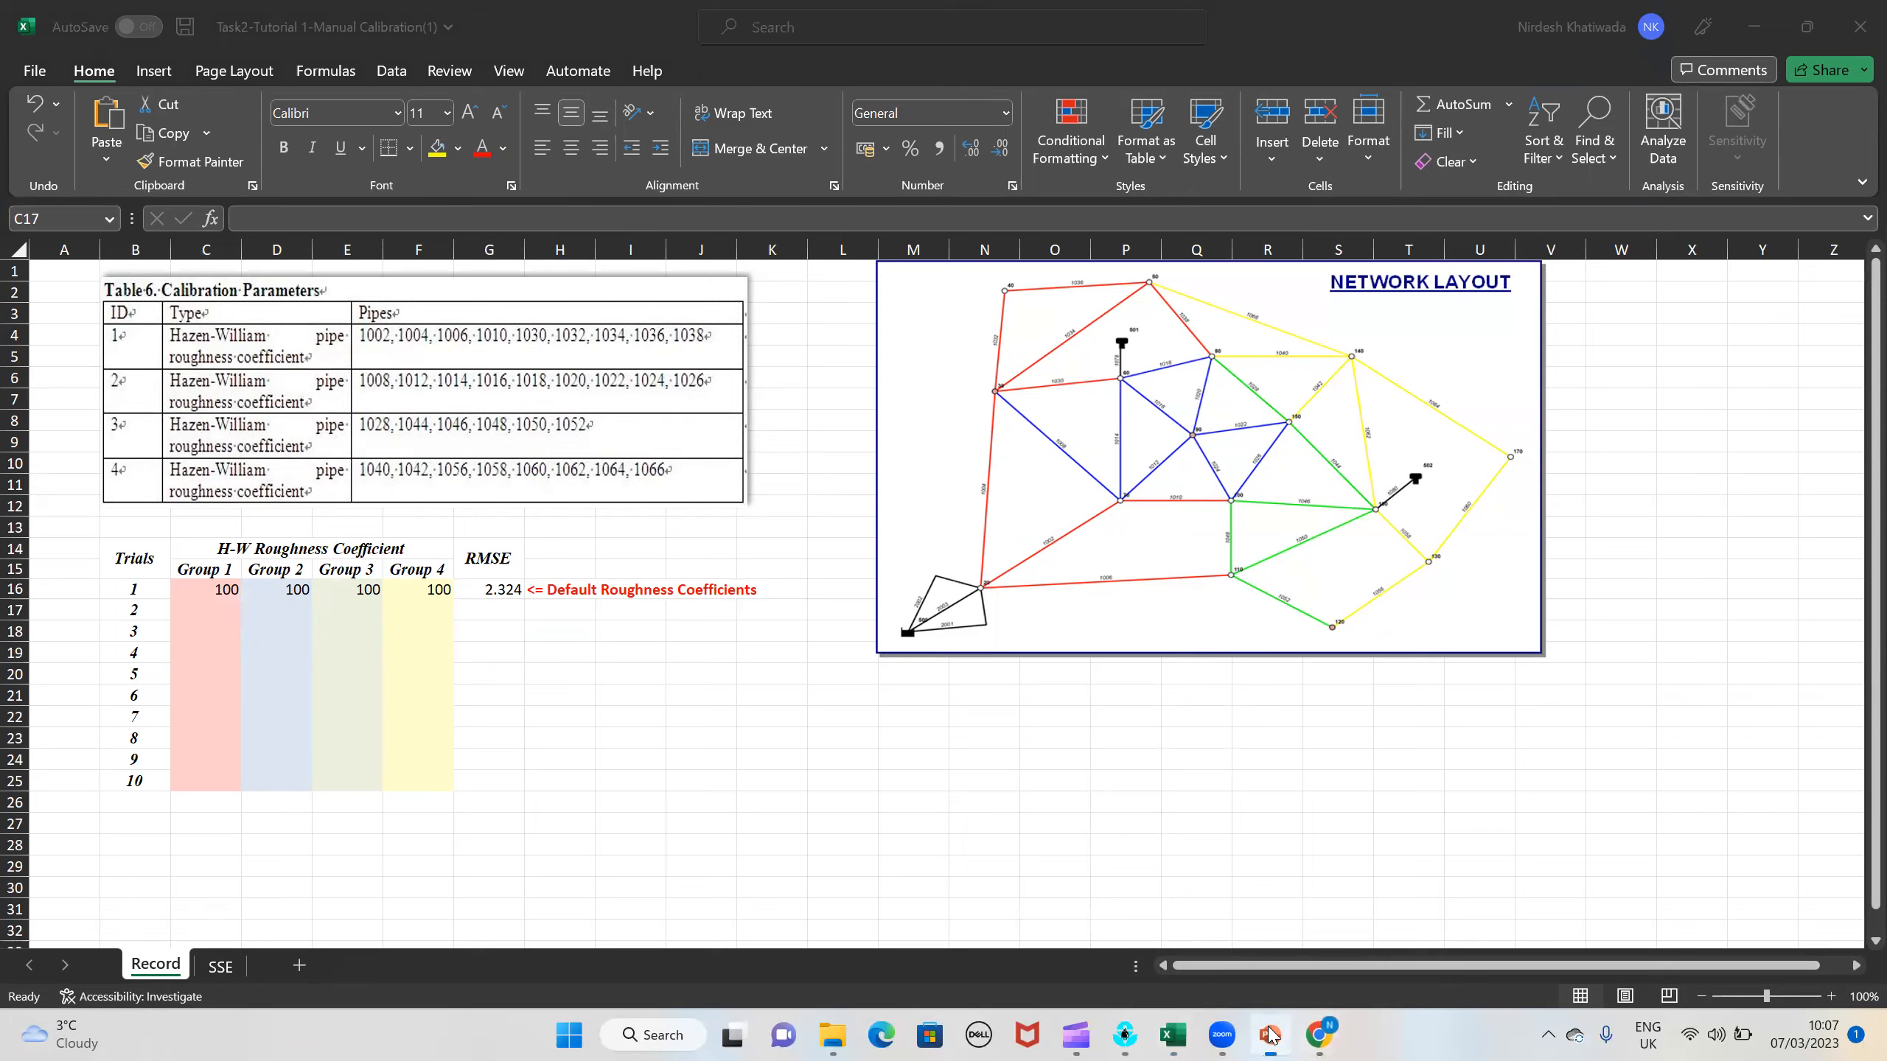
{"action": "left_click", "coordinate": [1276, 1035]}
{"action": "left_click", "coordinate": [1133, 1035]}
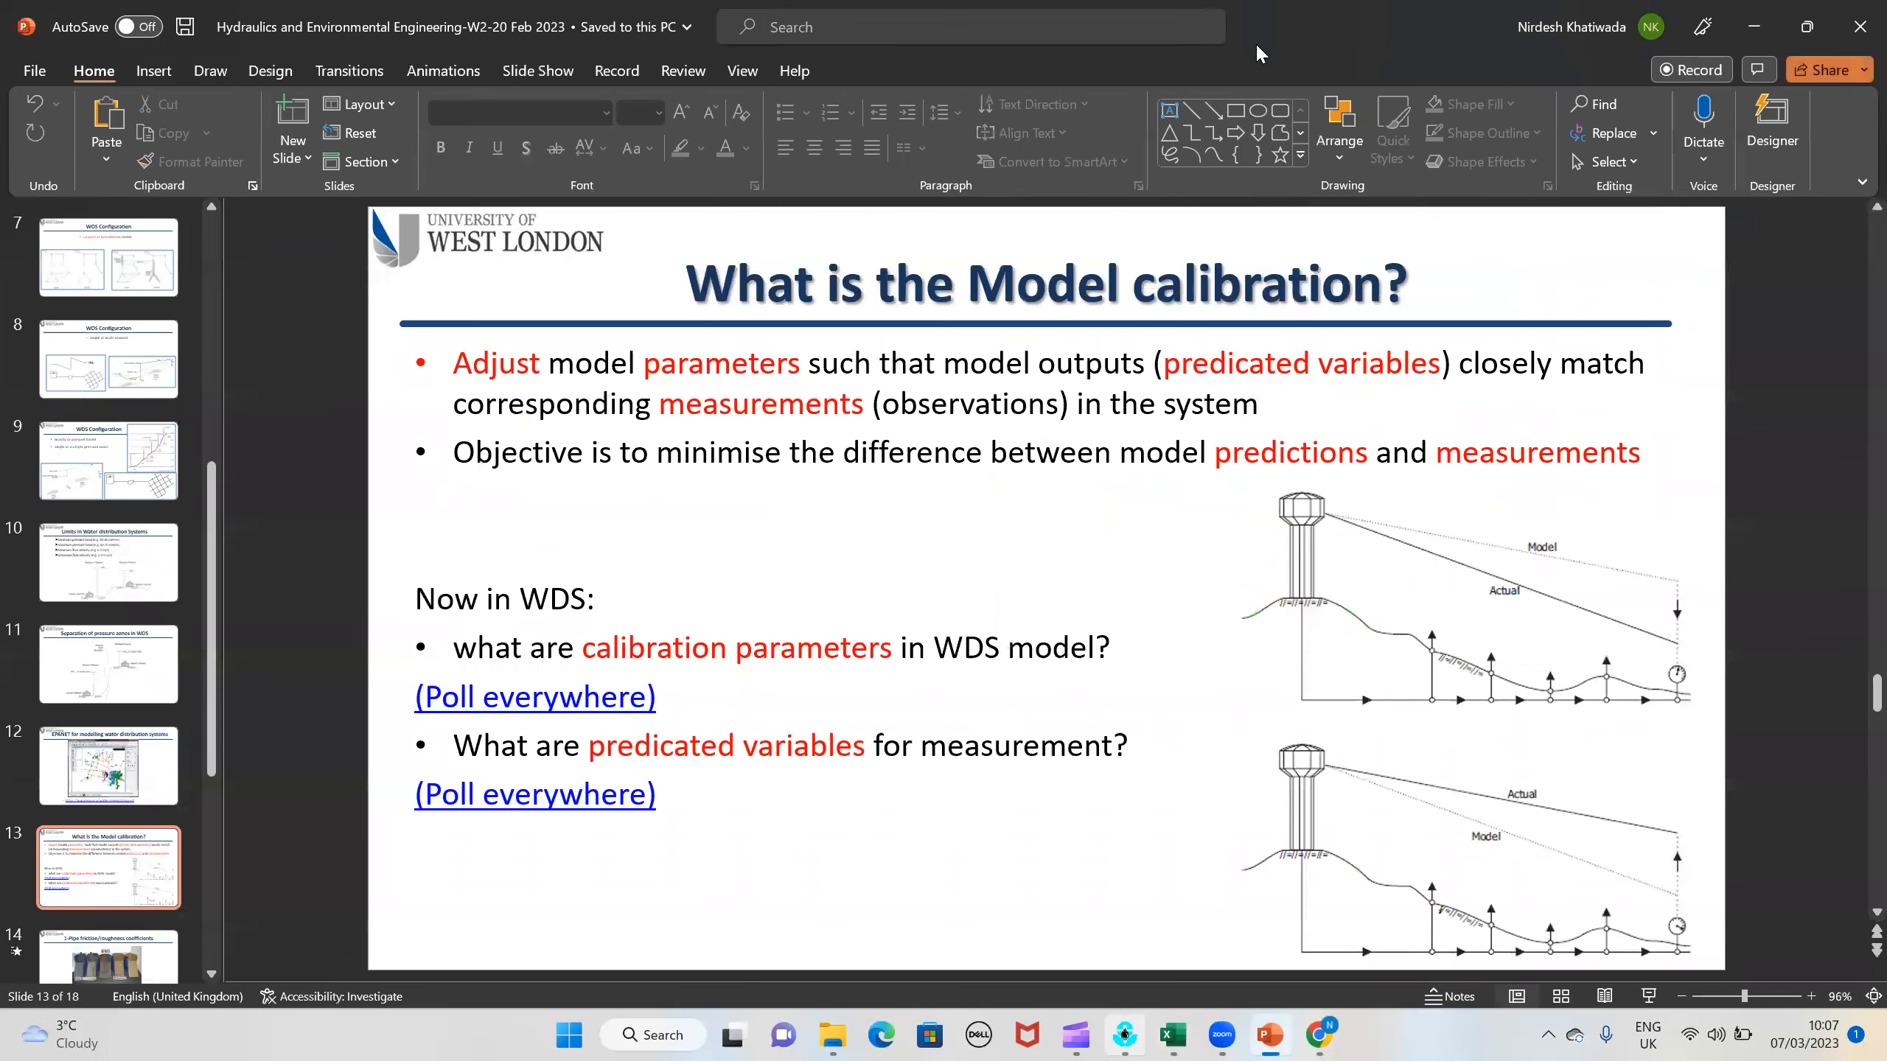
Step: Show the pressure report's correlation plot, close the pipe 1004 property editor and reposition the report so the whole plot is visible
{"action": "left_click_drag", "start_coordinate": [1205, 89], "coordinate": [1138, 153]}
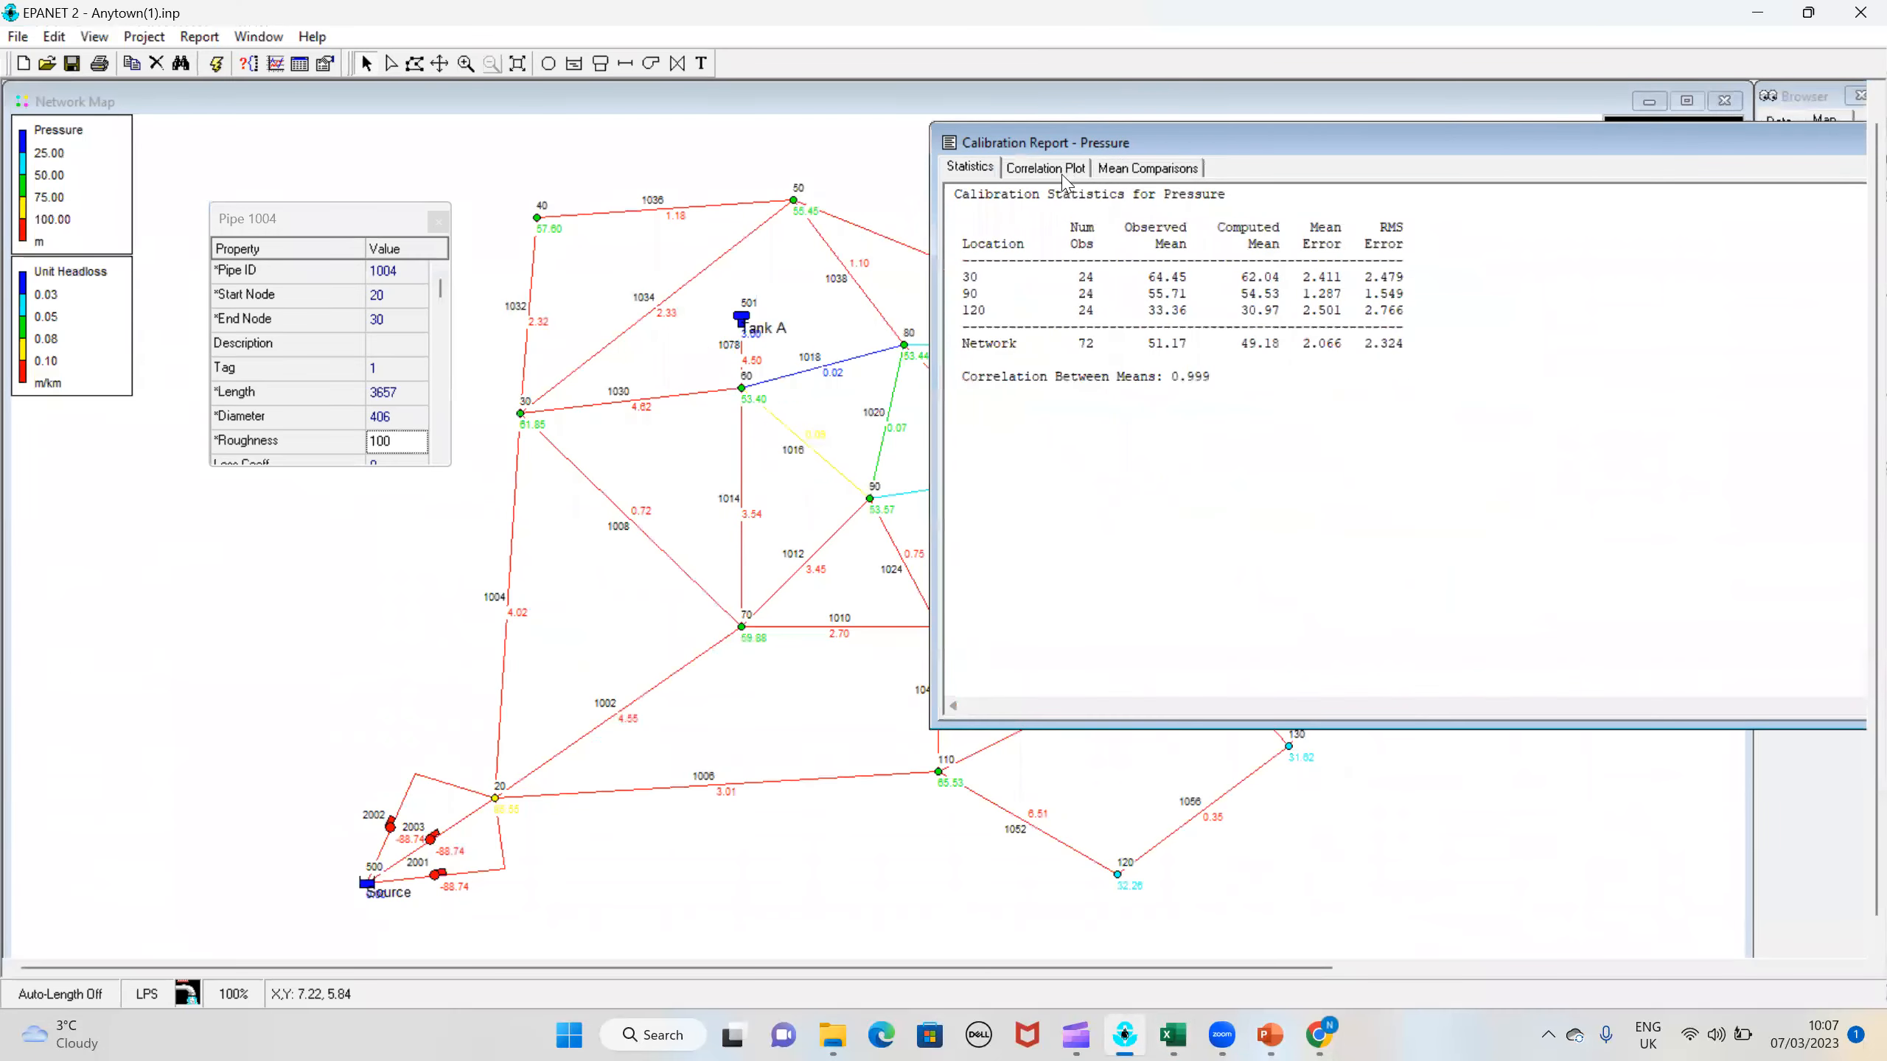
{"action": "left_click", "coordinate": [1054, 168]}
{"action": "left_click_drag", "start_coordinate": [1285, 149], "coordinate": [749, 209]}
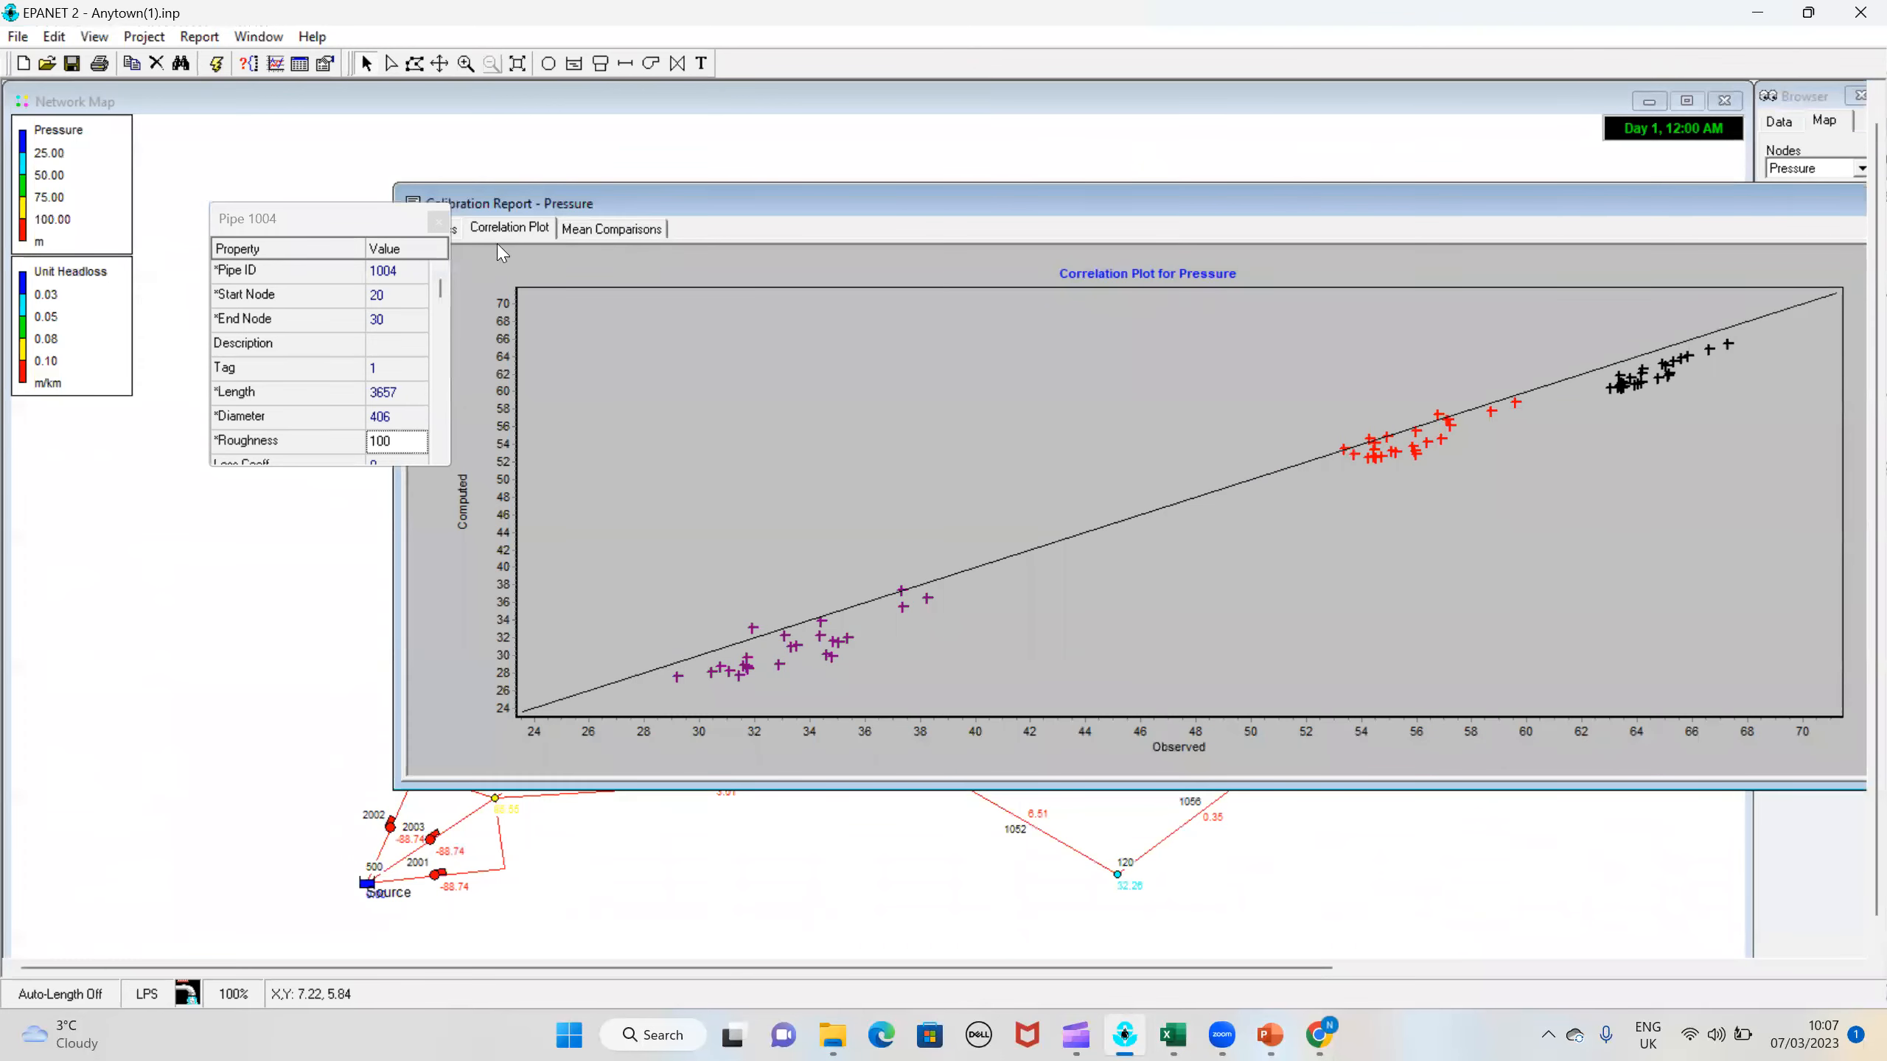
{"action": "left_click", "coordinate": [438, 222]}
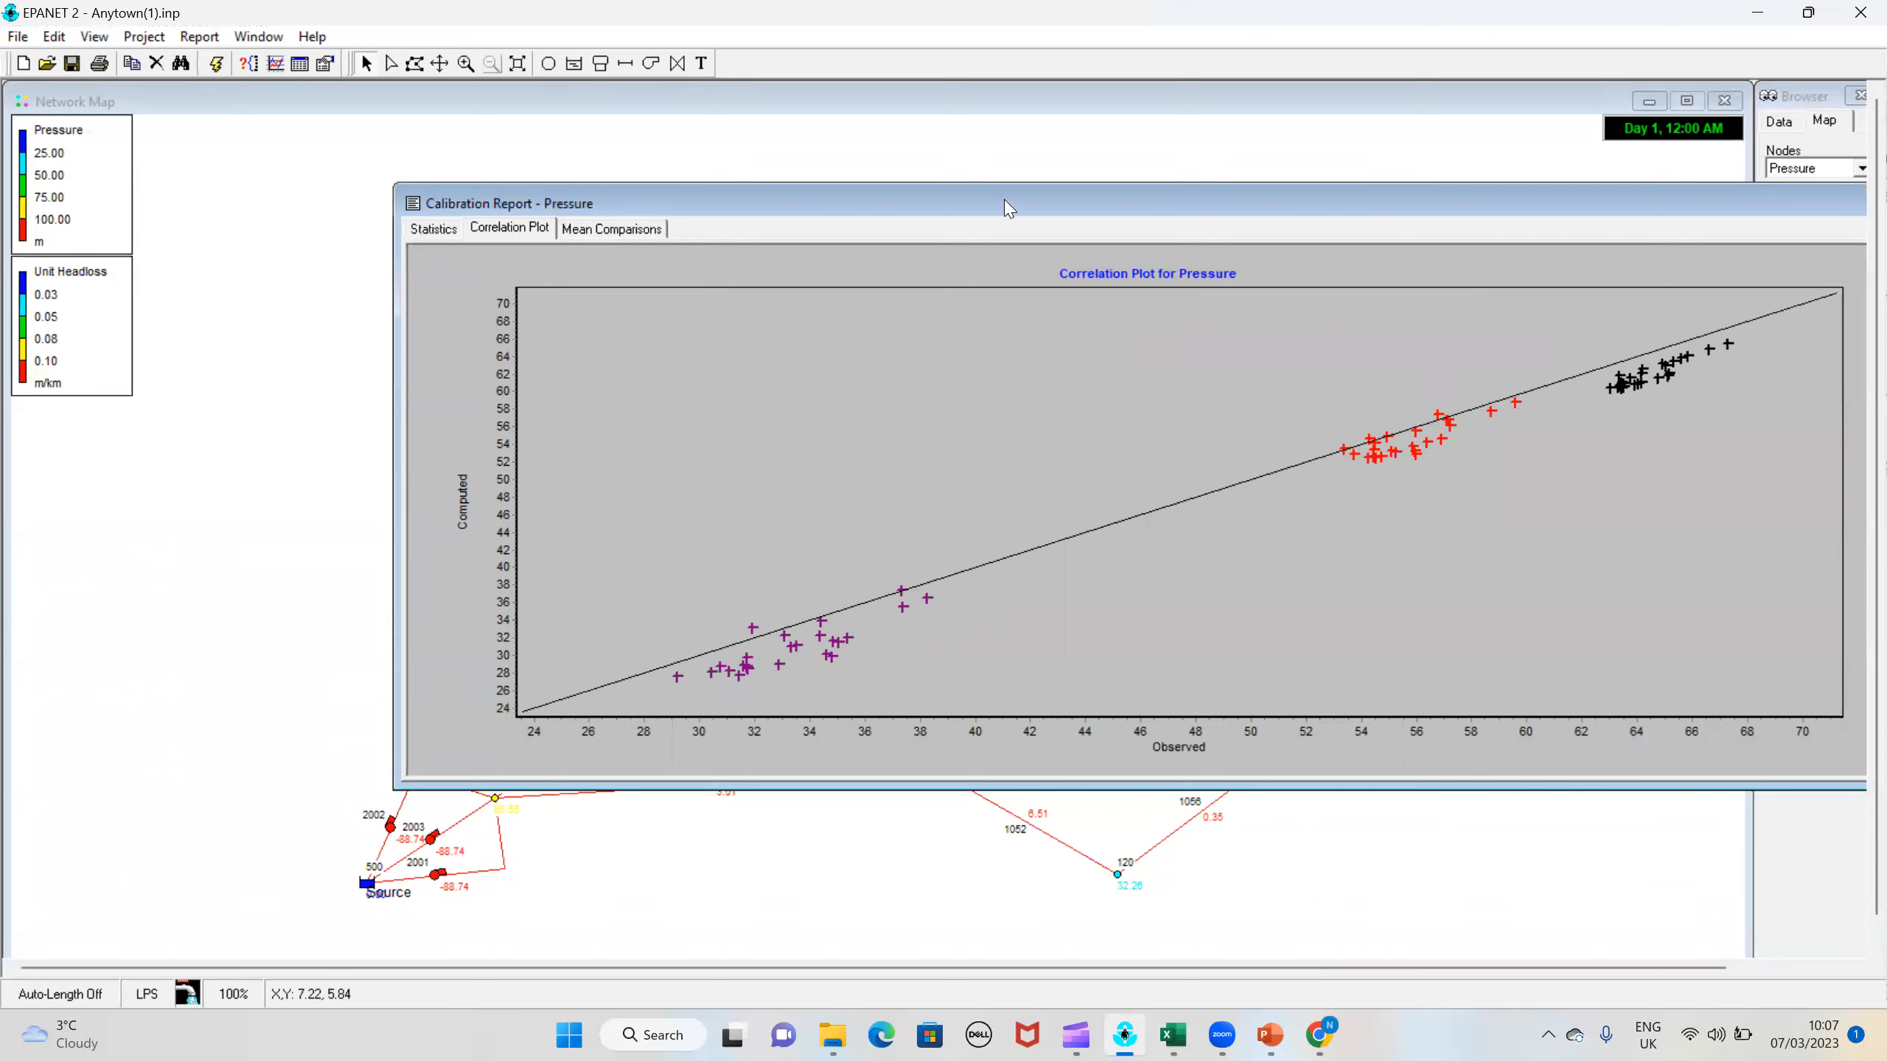
{"action": "left_click_drag", "start_coordinate": [1003, 209], "coordinate": [813, 232]}
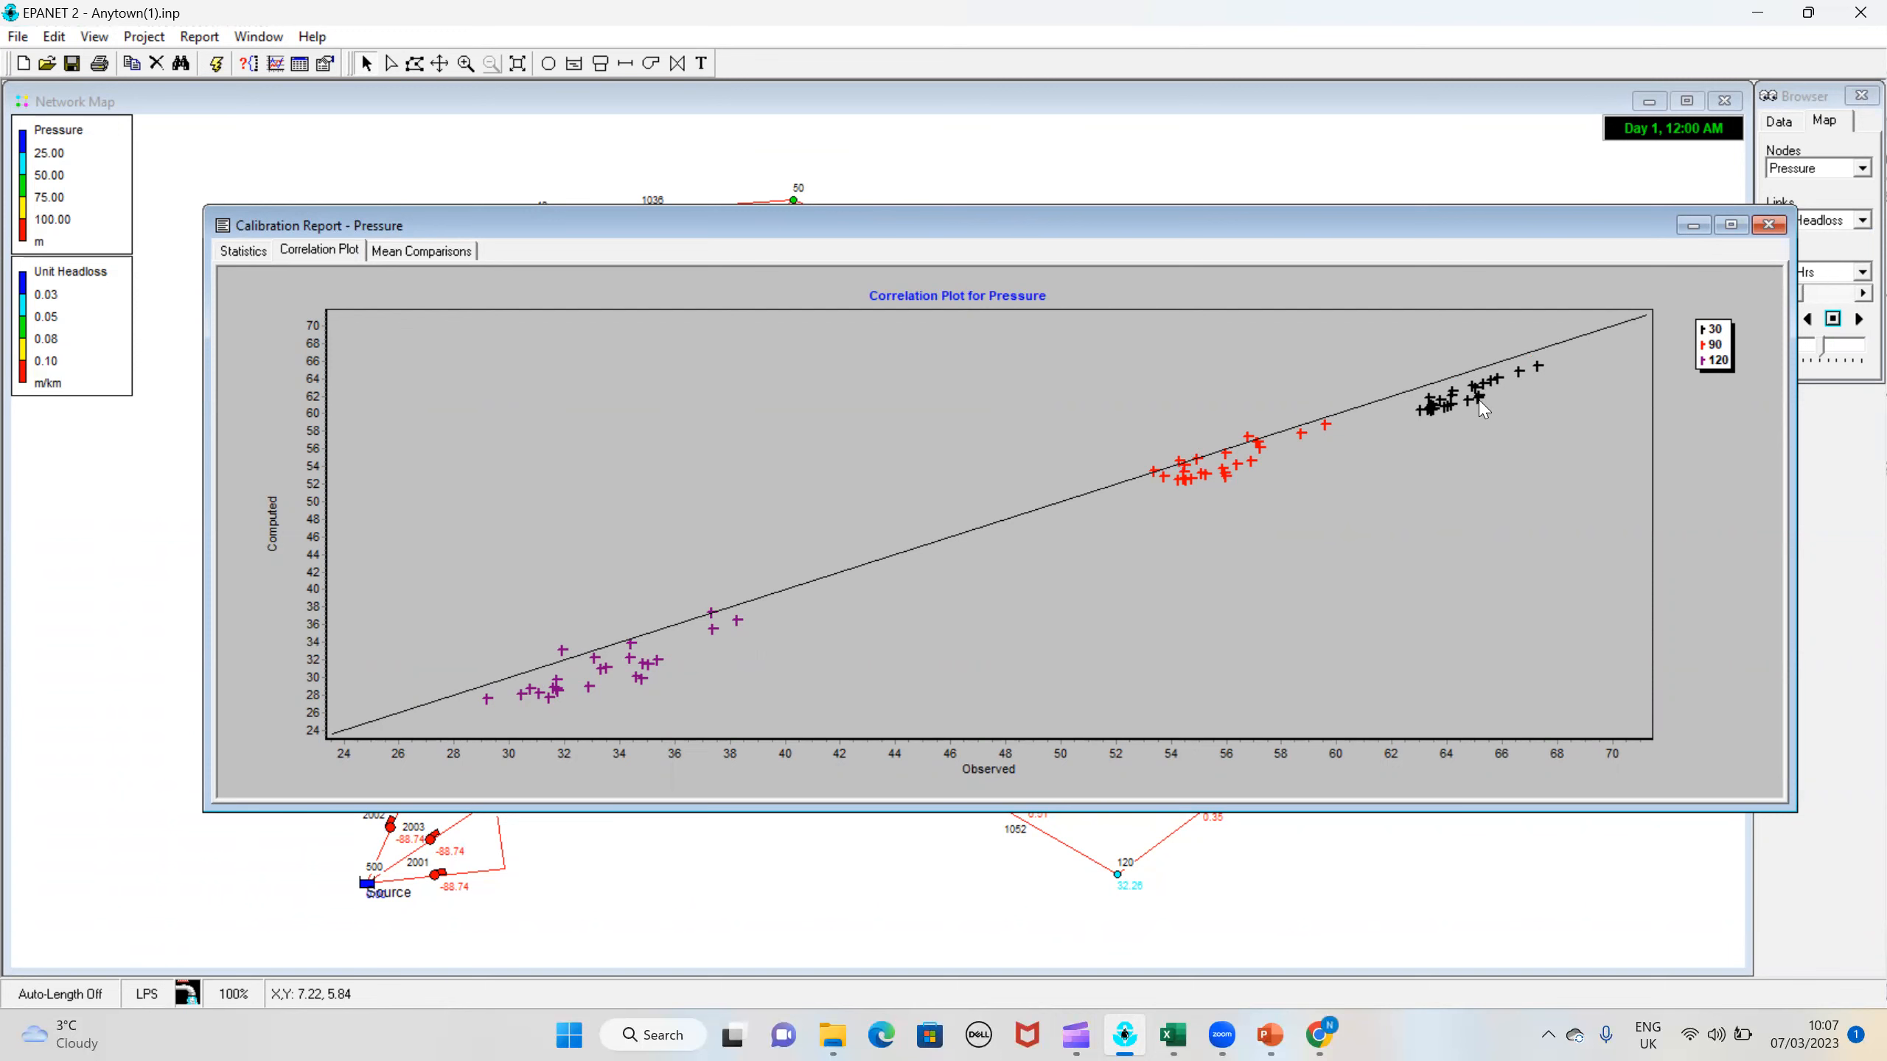
Step: Review the model calibration slide in PowerPoint, glance at the Anytown tutorial slides in Chrome, and return to EPANET
{"action": "left_click", "coordinate": [1271, 1035]}
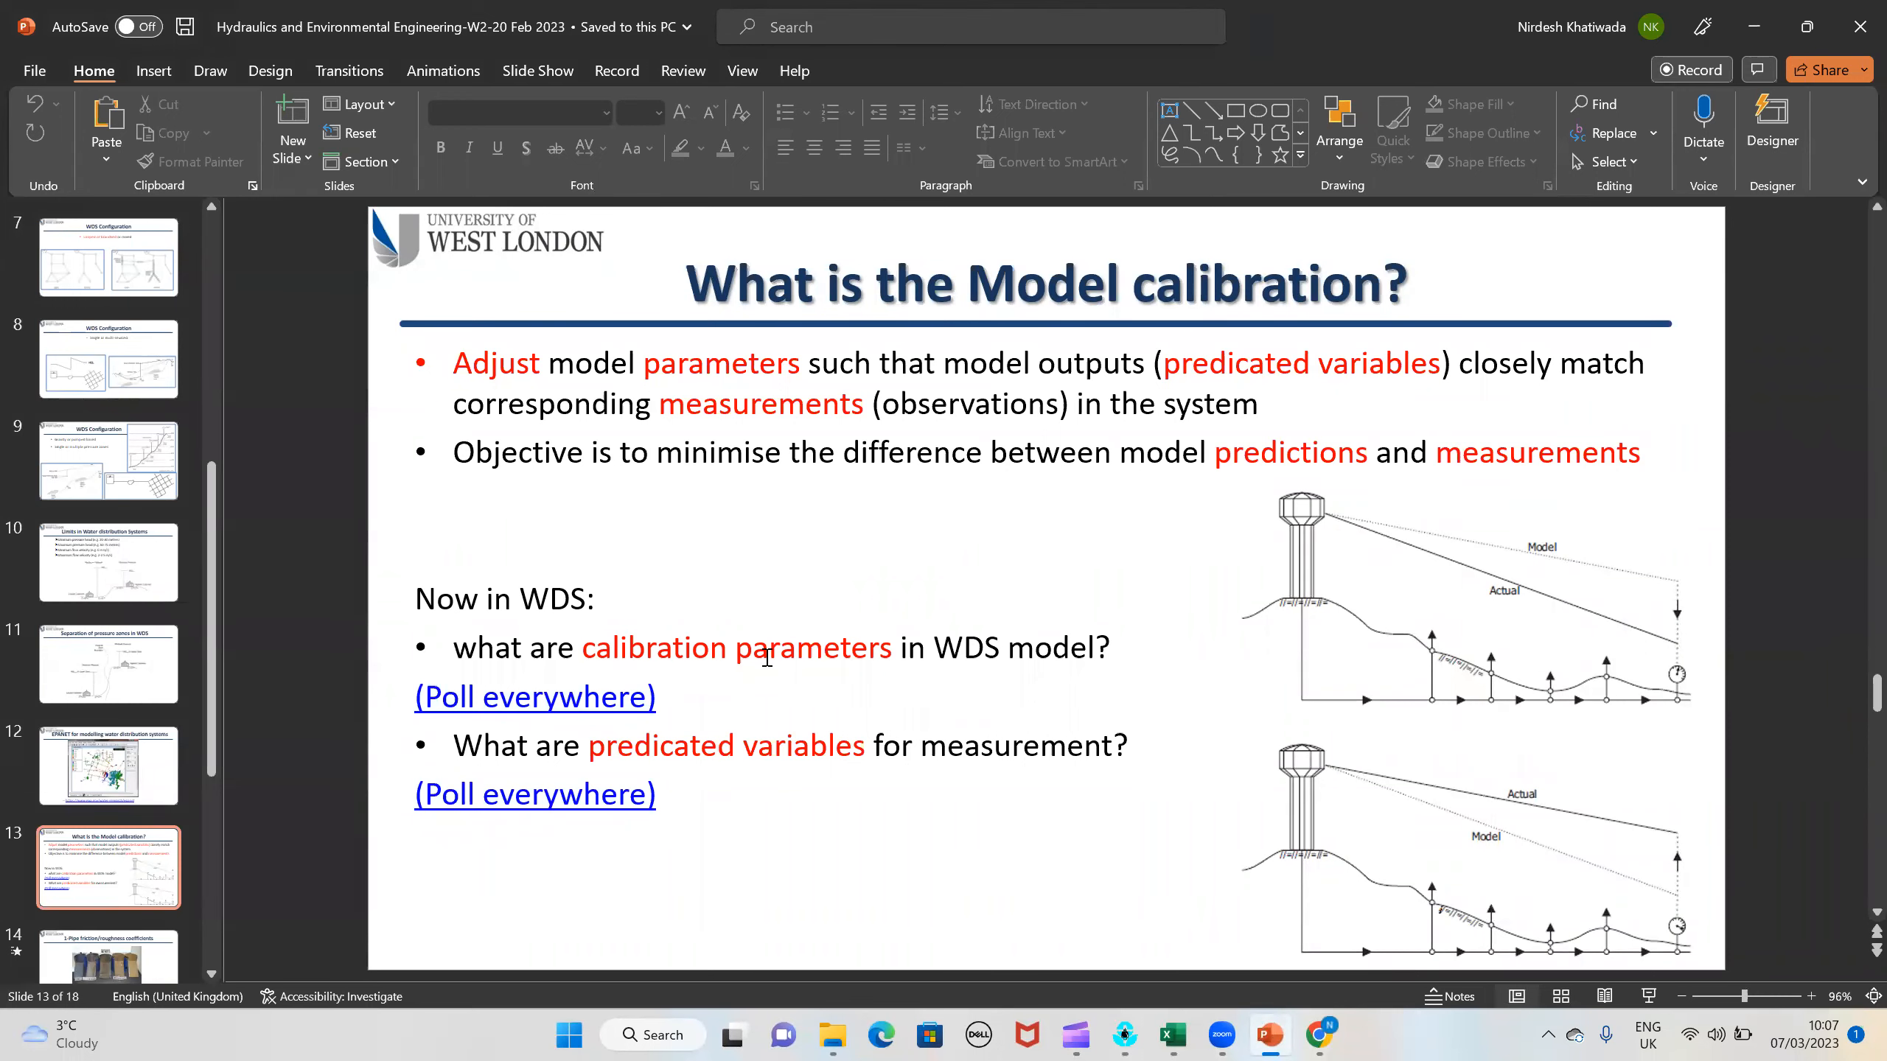
{"action": "left_click", "coordinate": [1501, 589]}
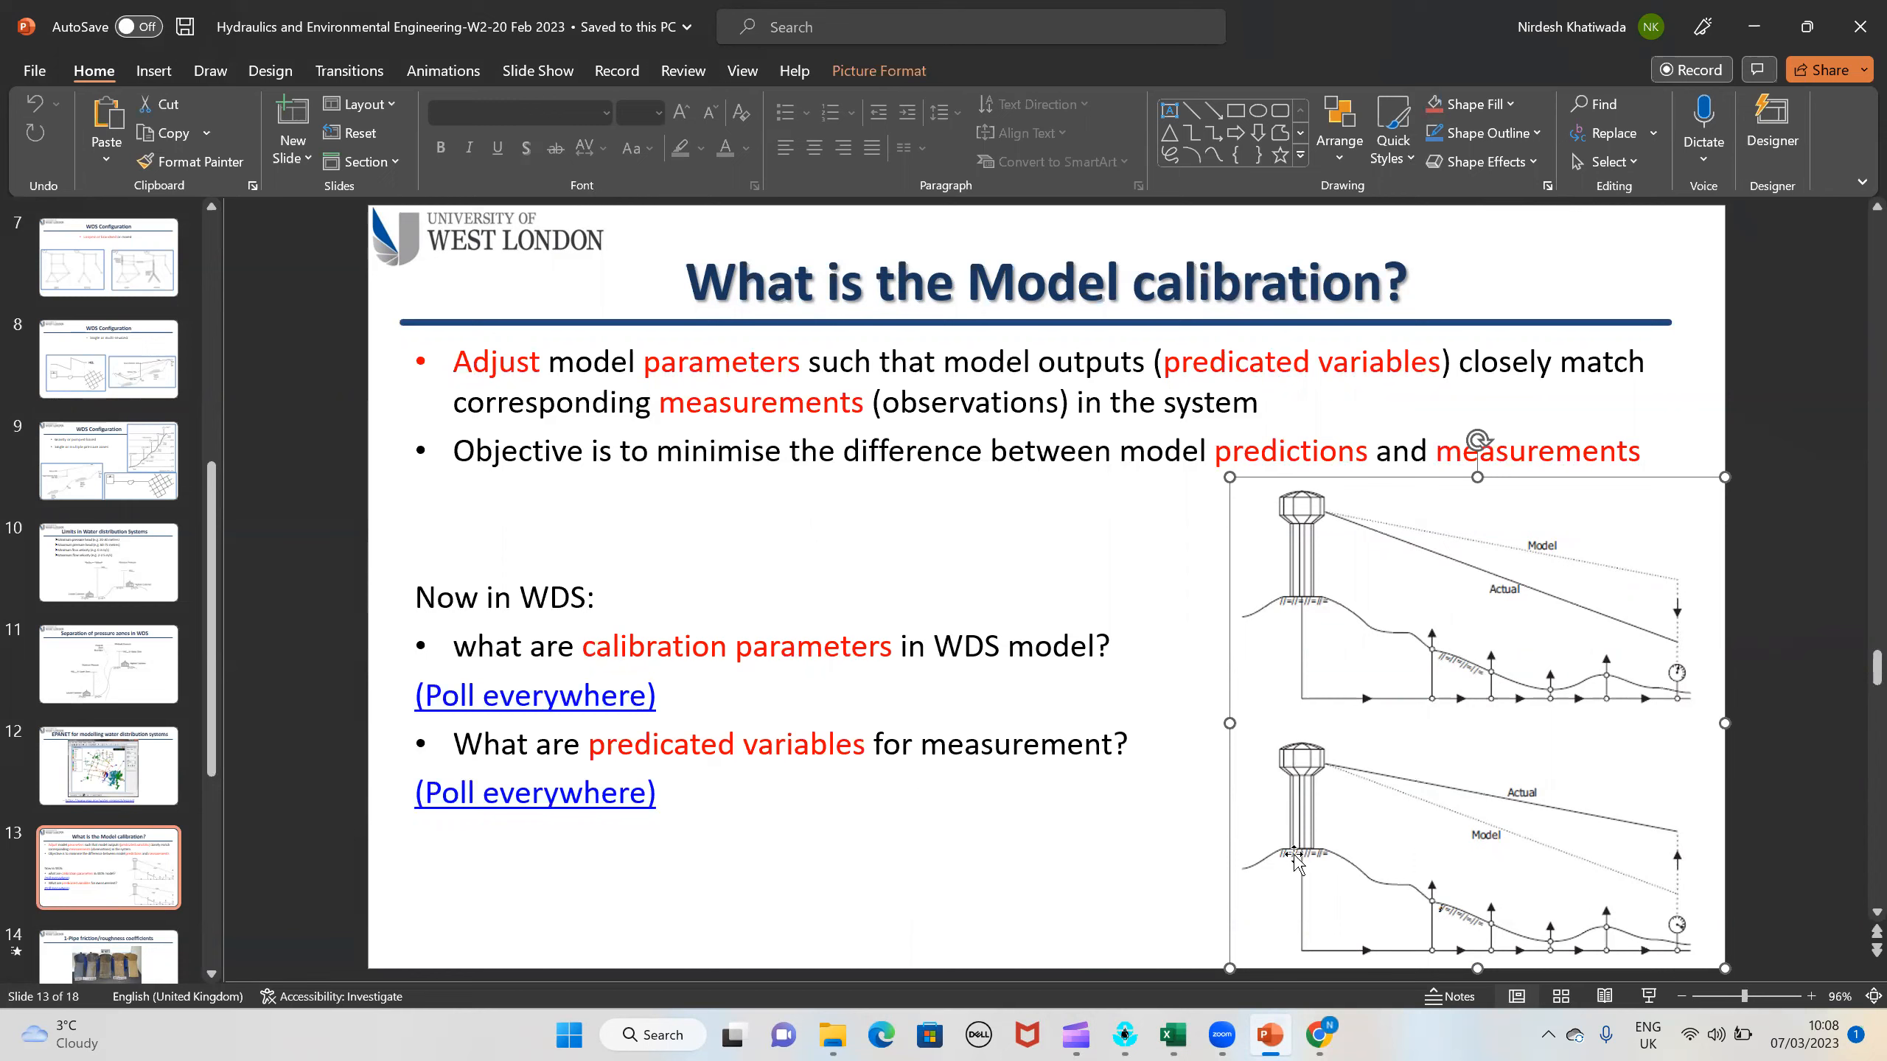
{"action": "left_click", "coordinate": [1326, 1035]}
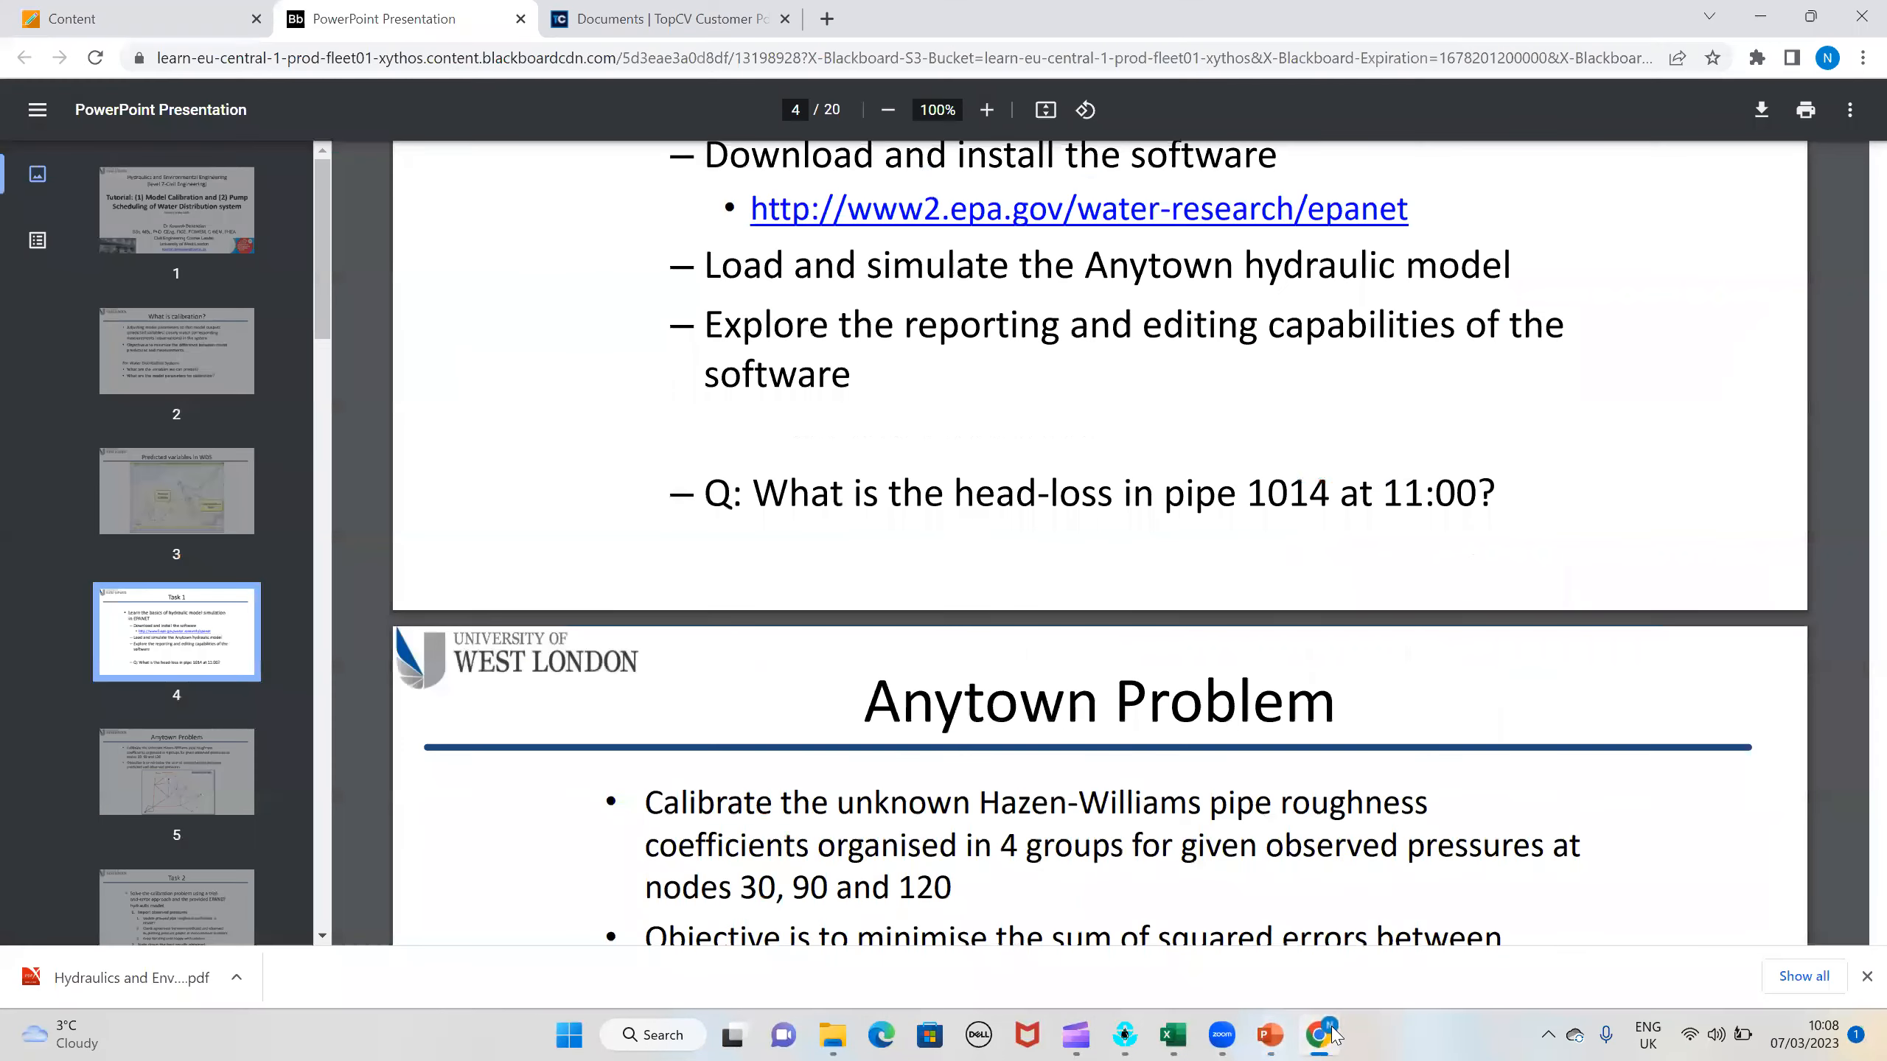
{"action": "left_click", "coordinate": [1271, 1035]}
{"action": "mouse_move", "coordinate": [1144, 1036]}
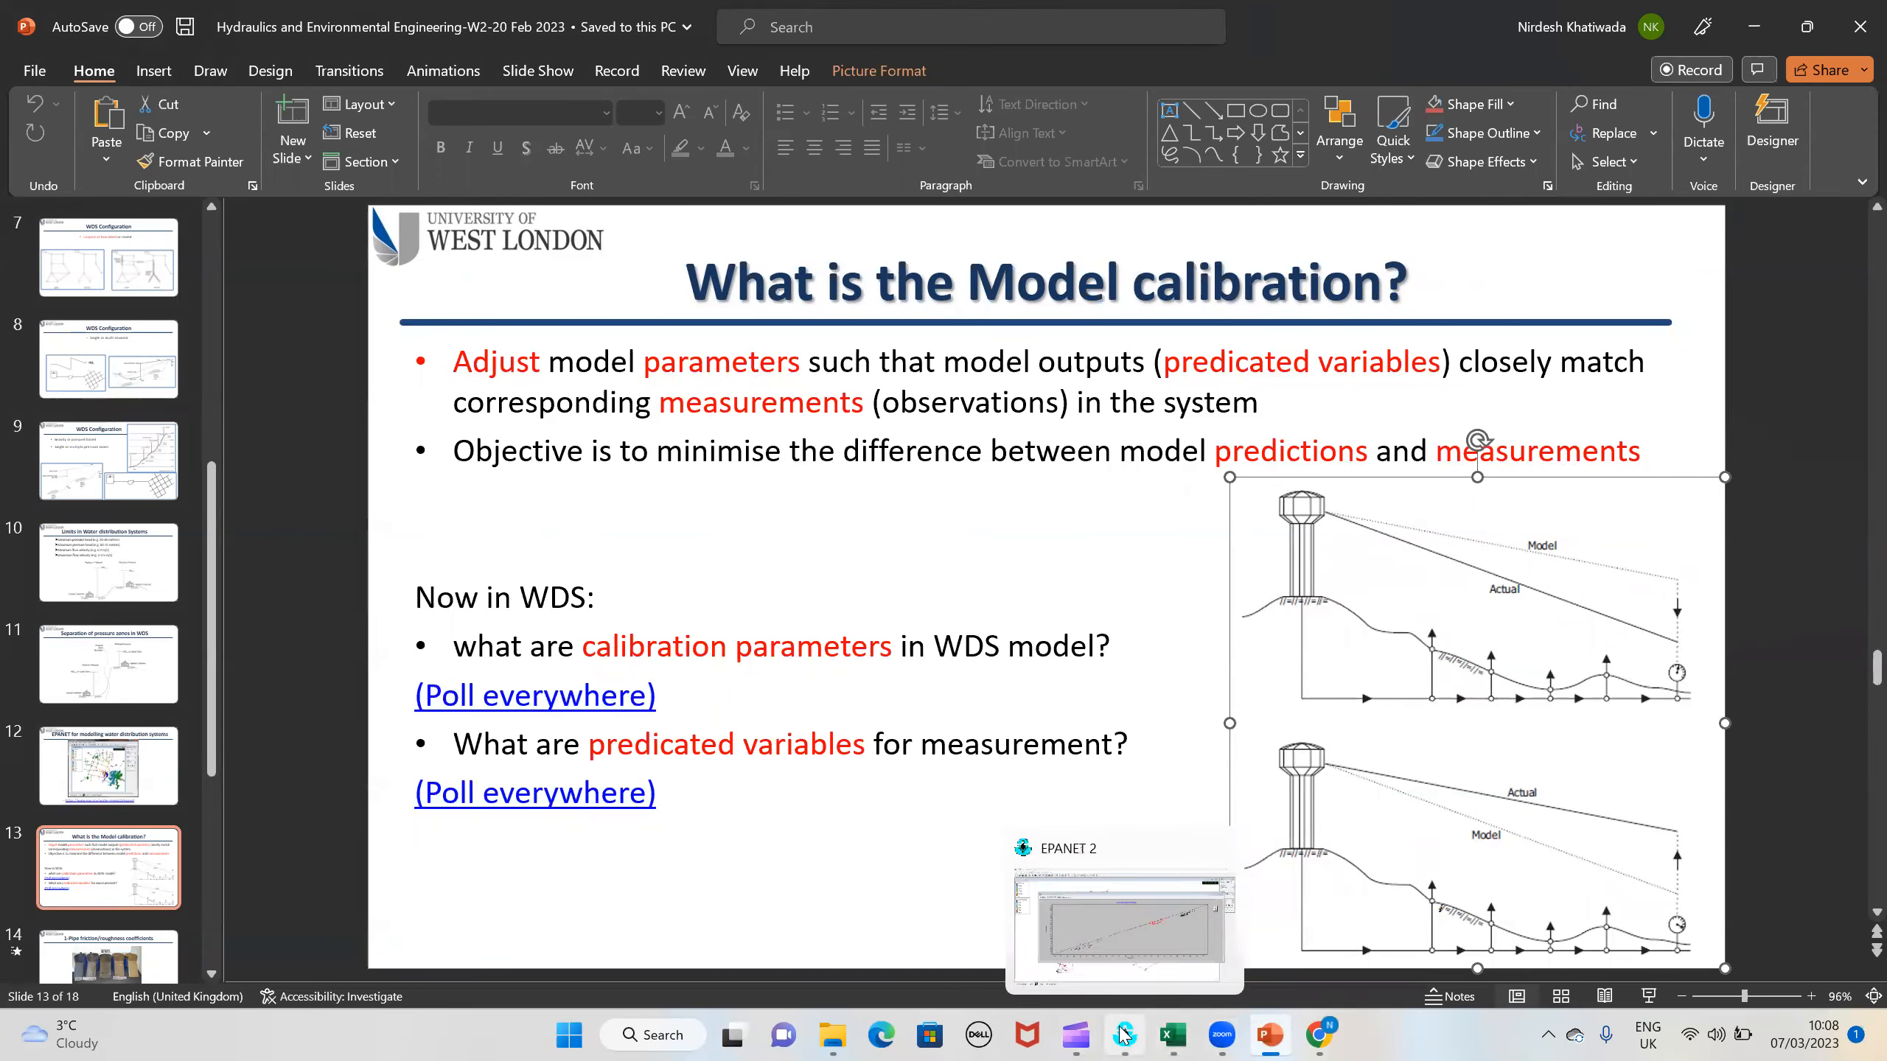
{"action": "left_click", "coordinate": [1068, 959]}
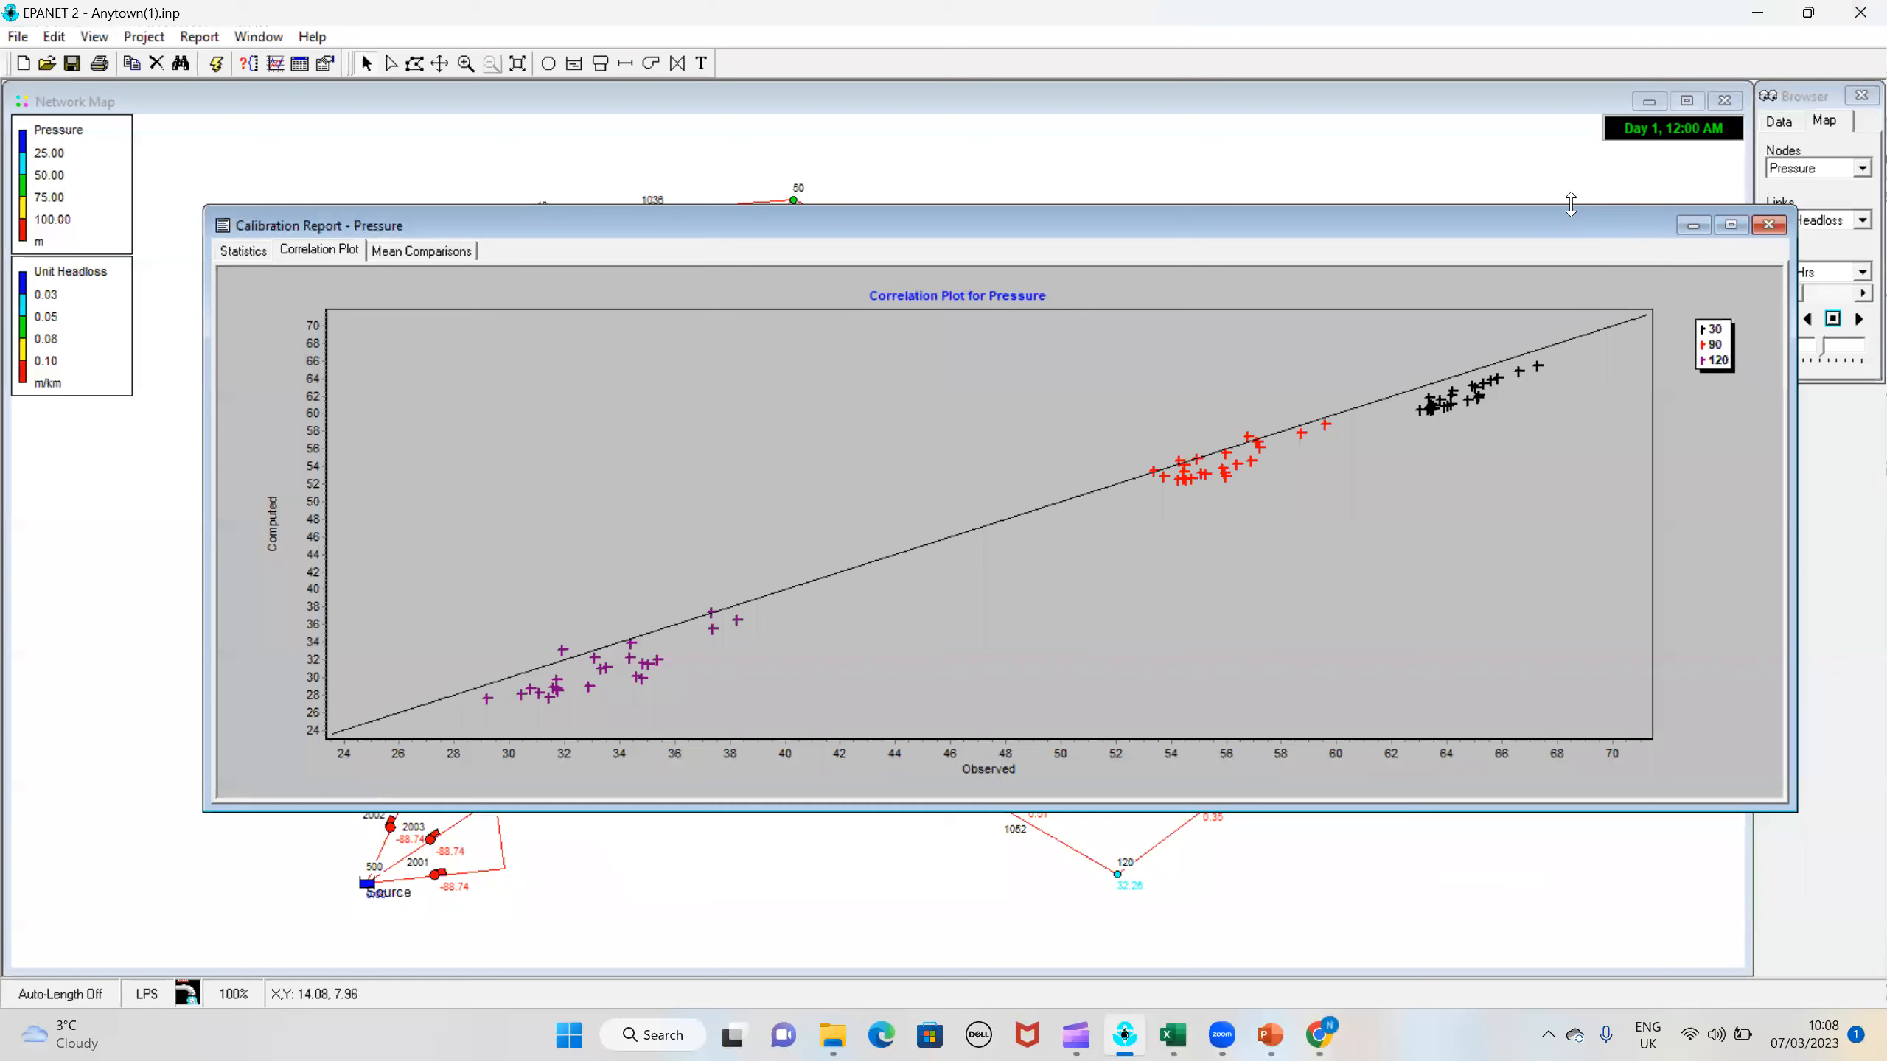
Step: Select the whole network and use Group Edit to replace the tag of all pipes tagged 1 with 120
{"action": "left_click", "coordinate": [1625, 173]}
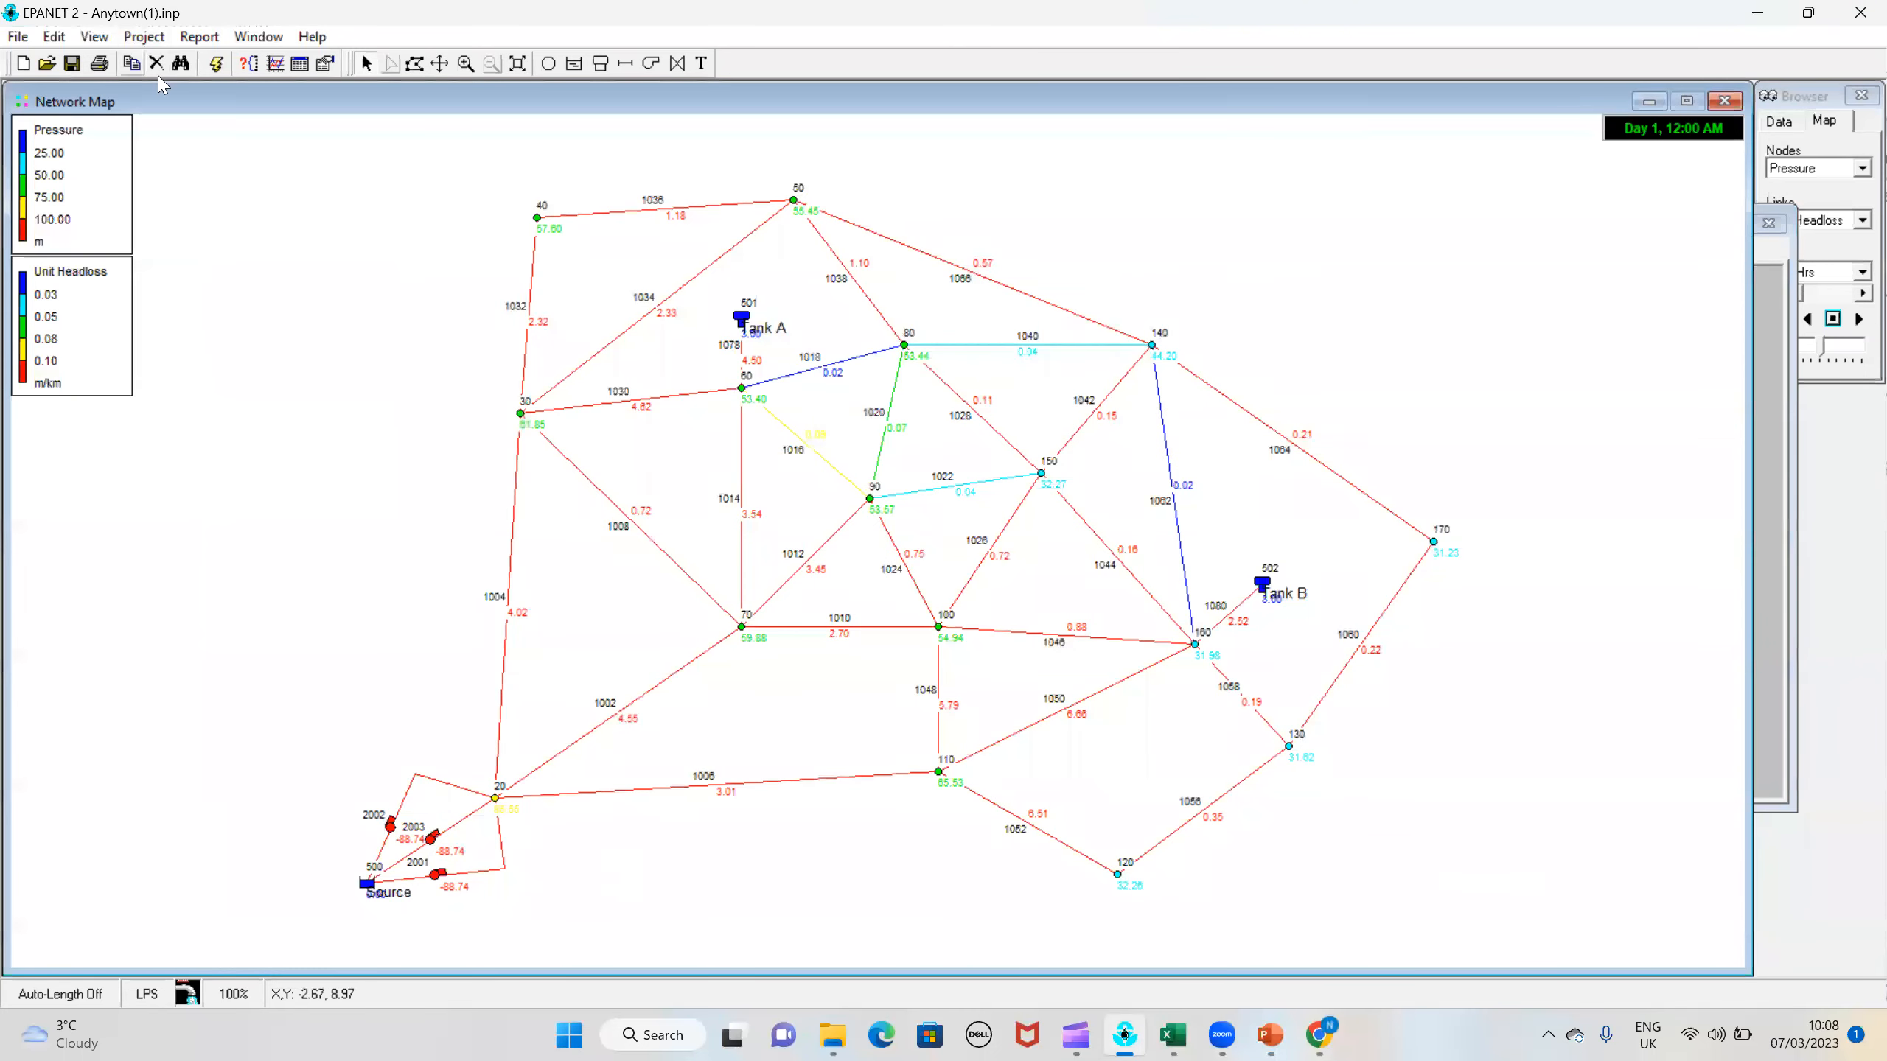
{"action": "left_click", "coordinate": [54, 36]}
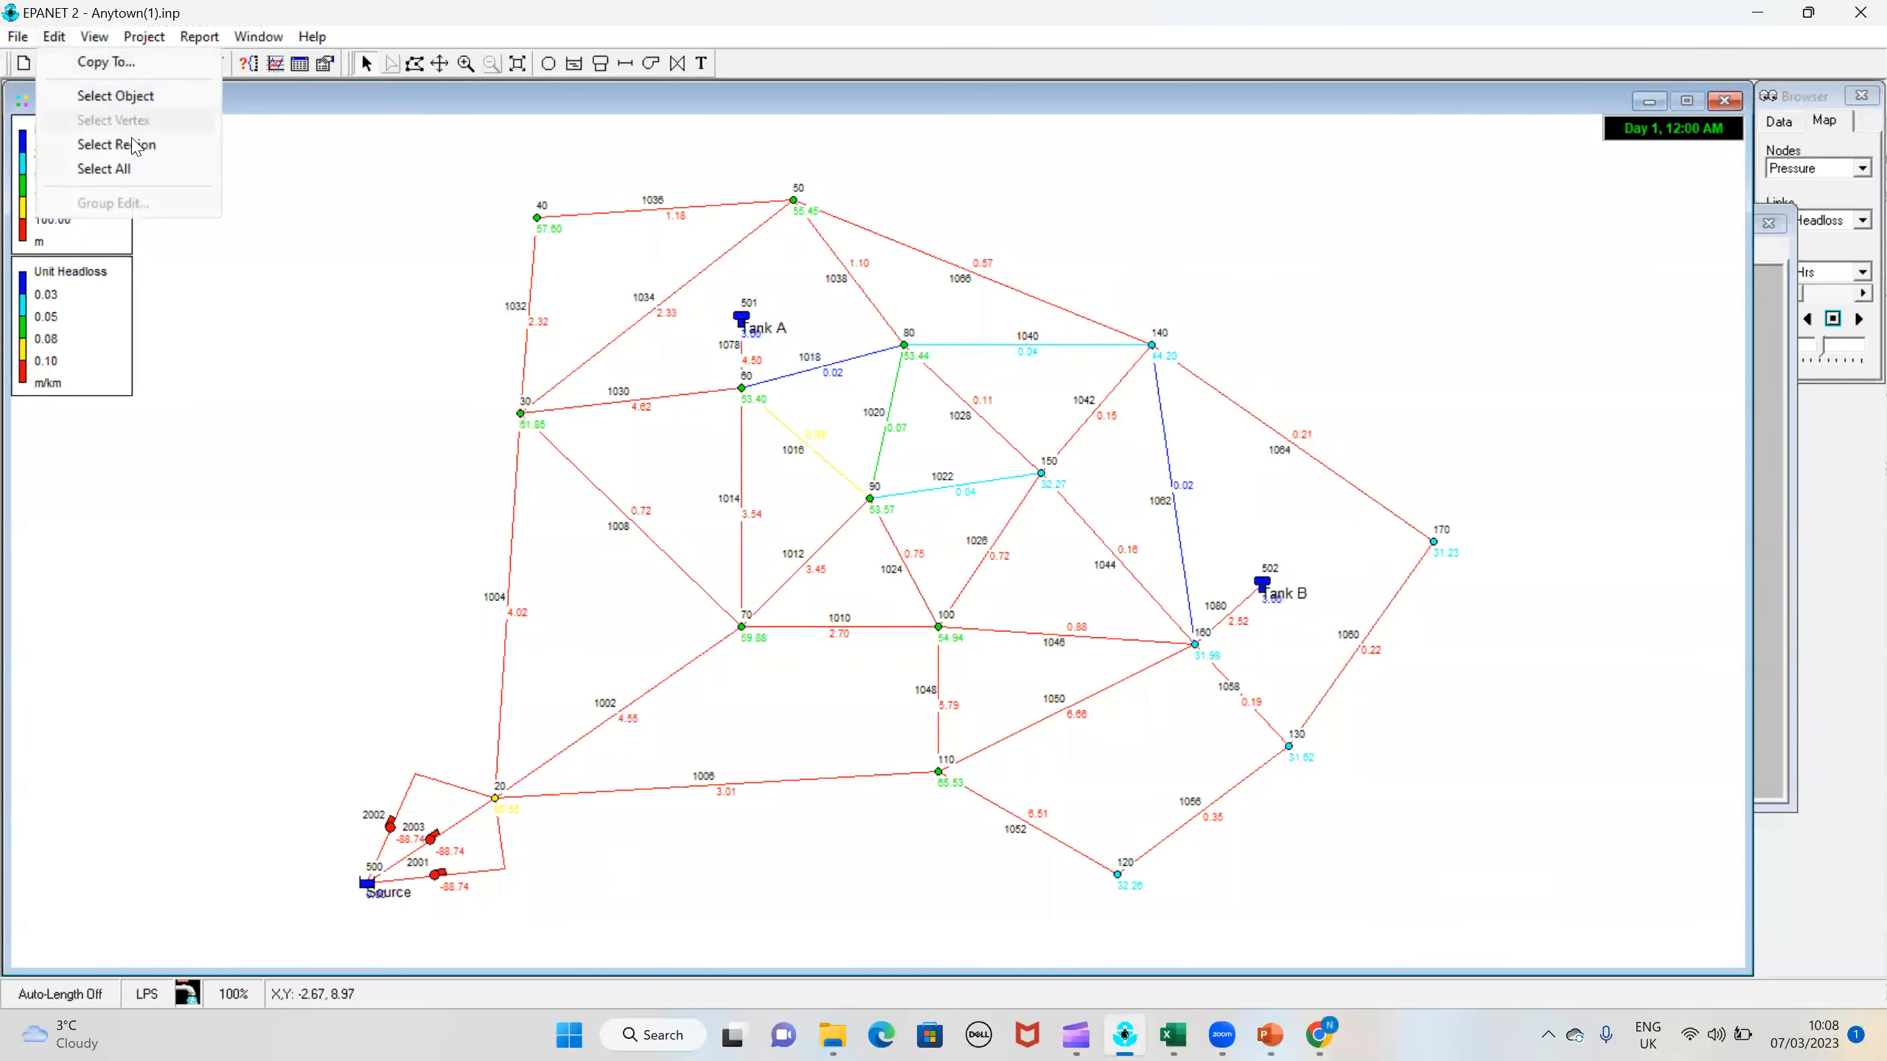
{"action": "left_click", "coordinate": [133, 170]}
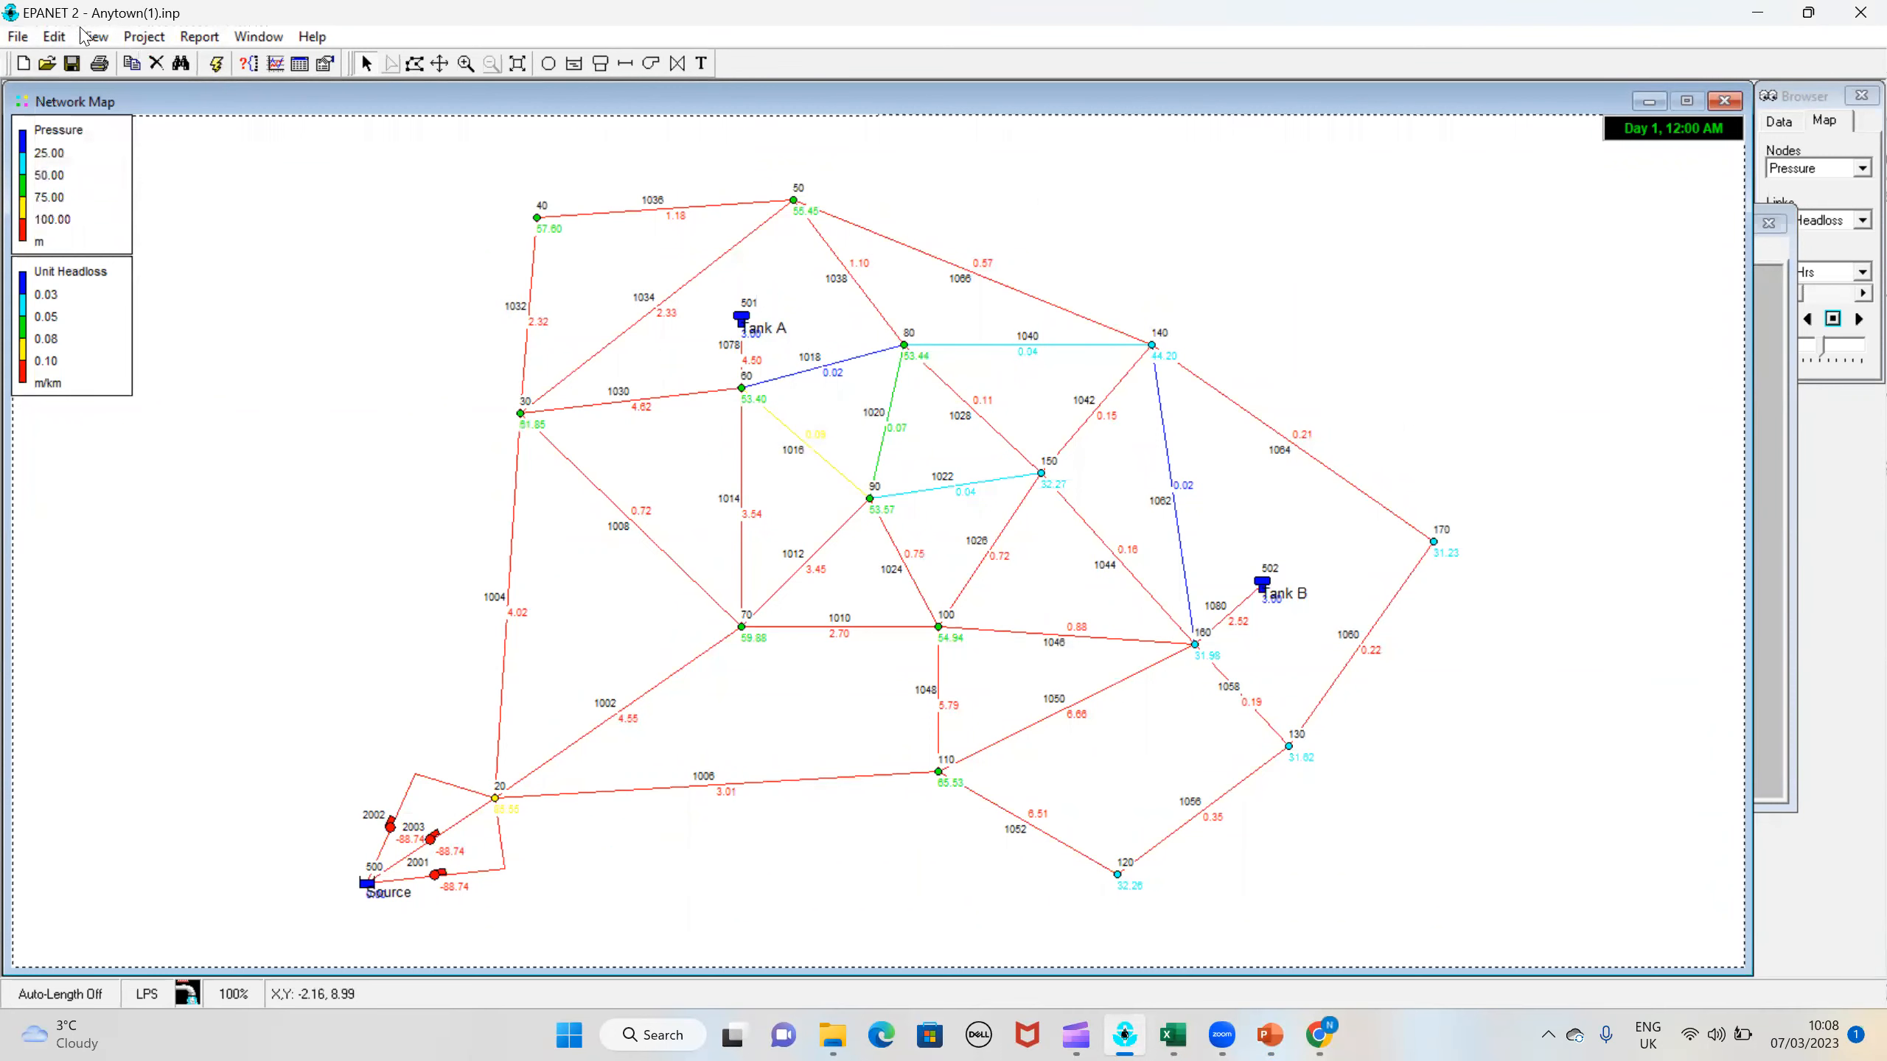
{"action": "left_click", "coordinate": [54, 36]}
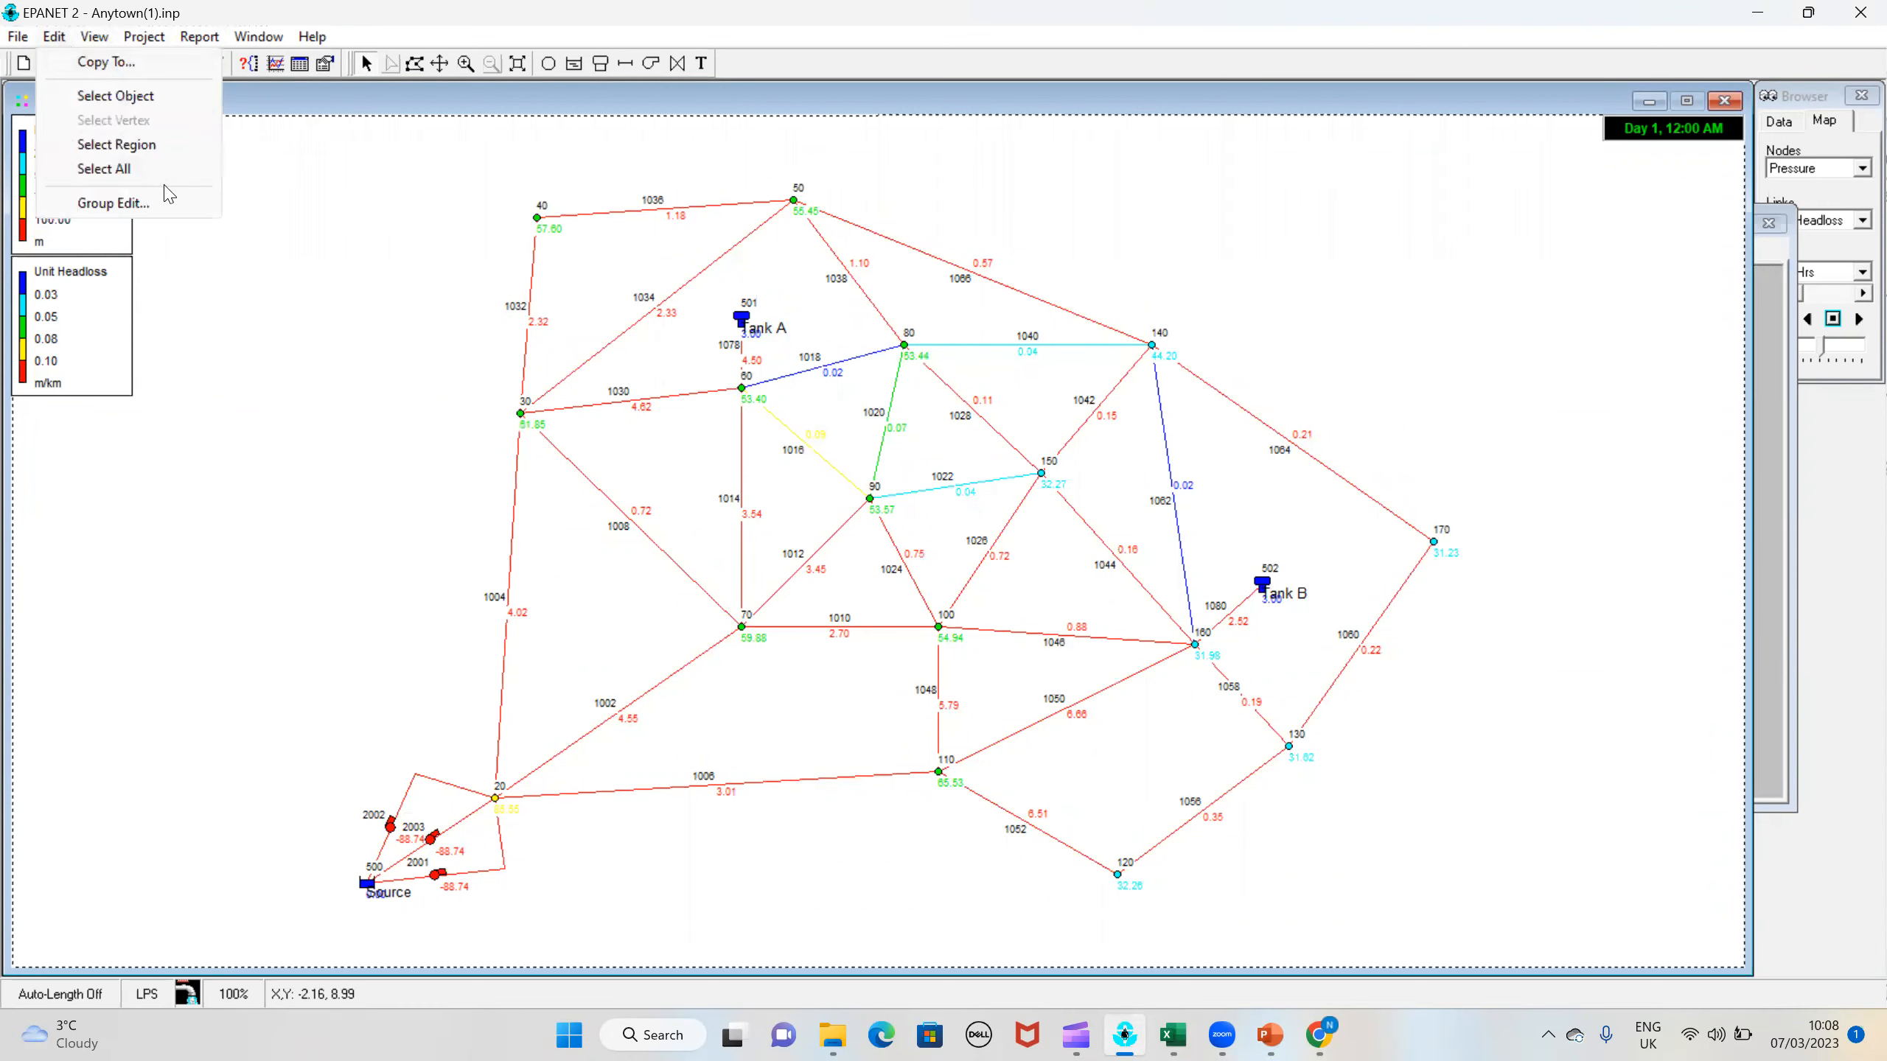
{"action": "left_click", "coordinate": [170, 201]}
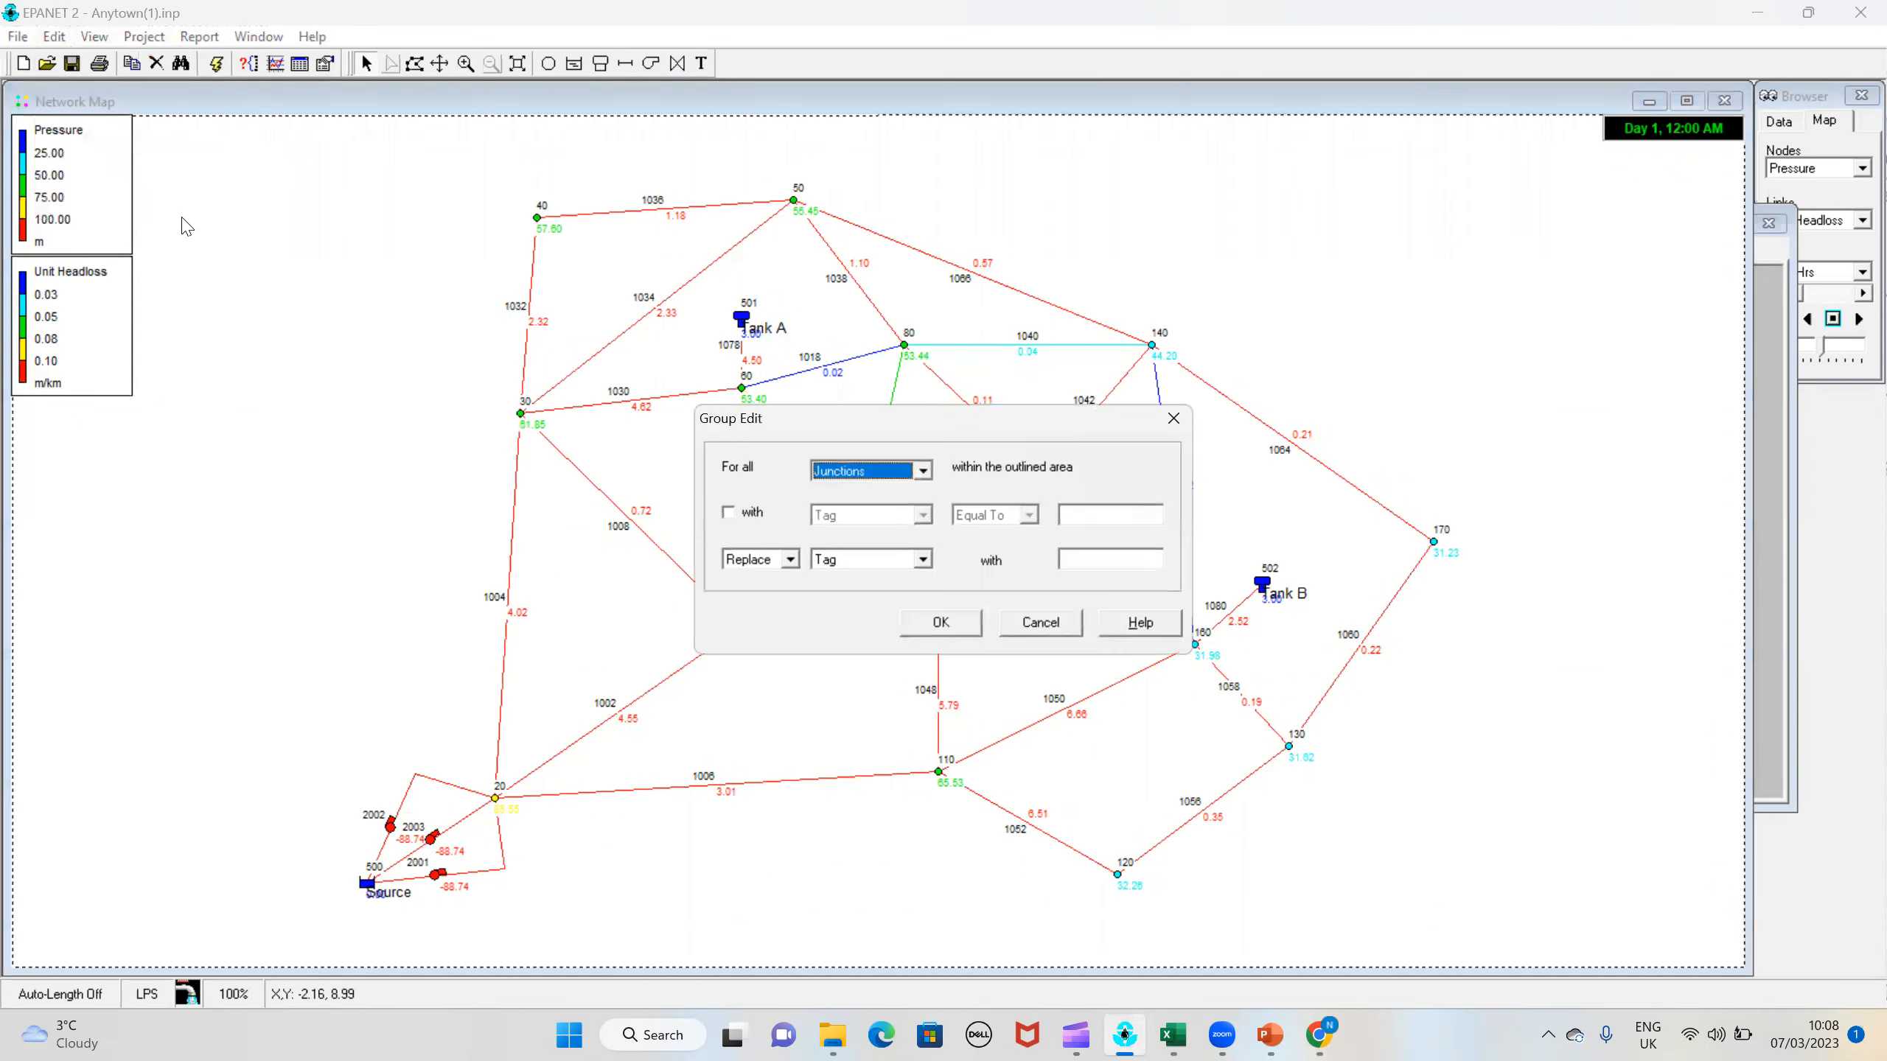
{"action": "left_click", "coordinate": [844, 475]}
{"action": "left_click", "coordinate": [849, 513]}
{"action": "left_click", "coordinate": [748, 516]}
{"action": "left_click", "coordinate": [1079, 511]}
{"action": "type", "text": "1"}
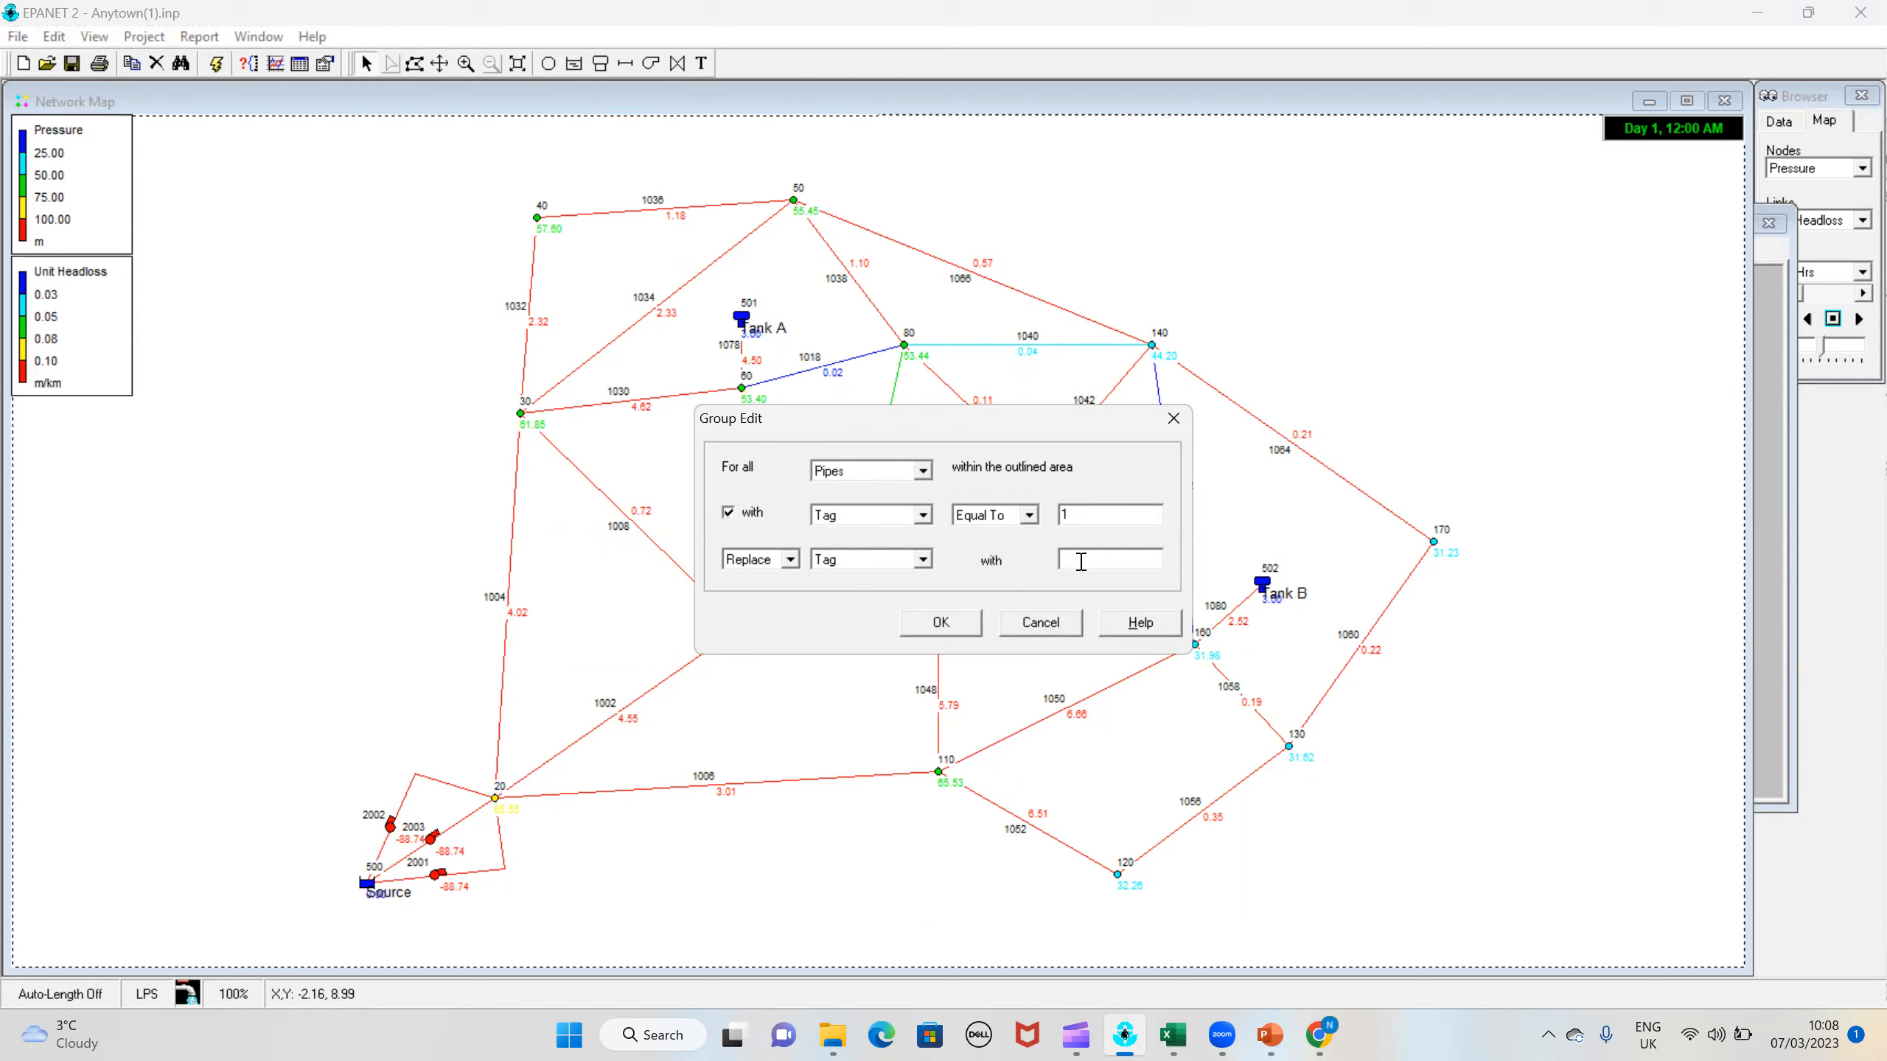
{"action": "type", "text": "120"}
{"action": "left_click", "coordinate": [939, 627]}
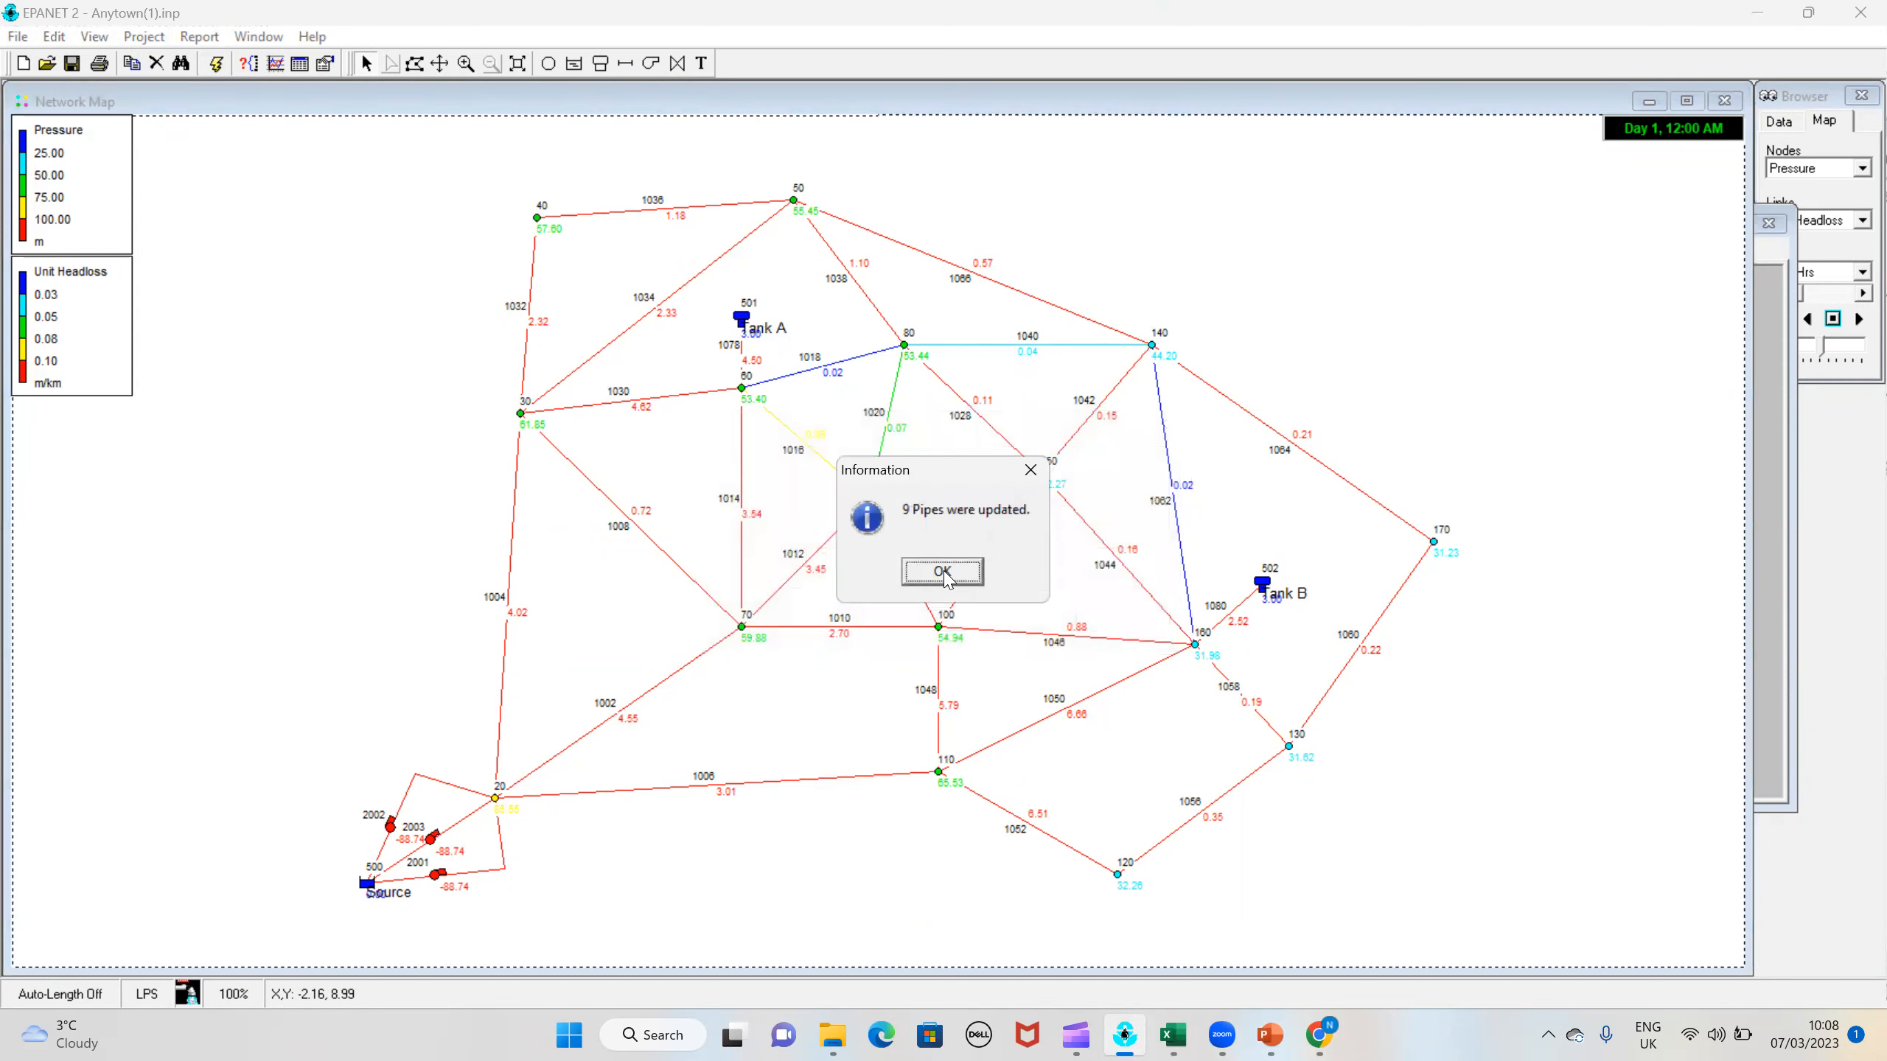
{"action": "left_click", "coordinate": [954, 576]}
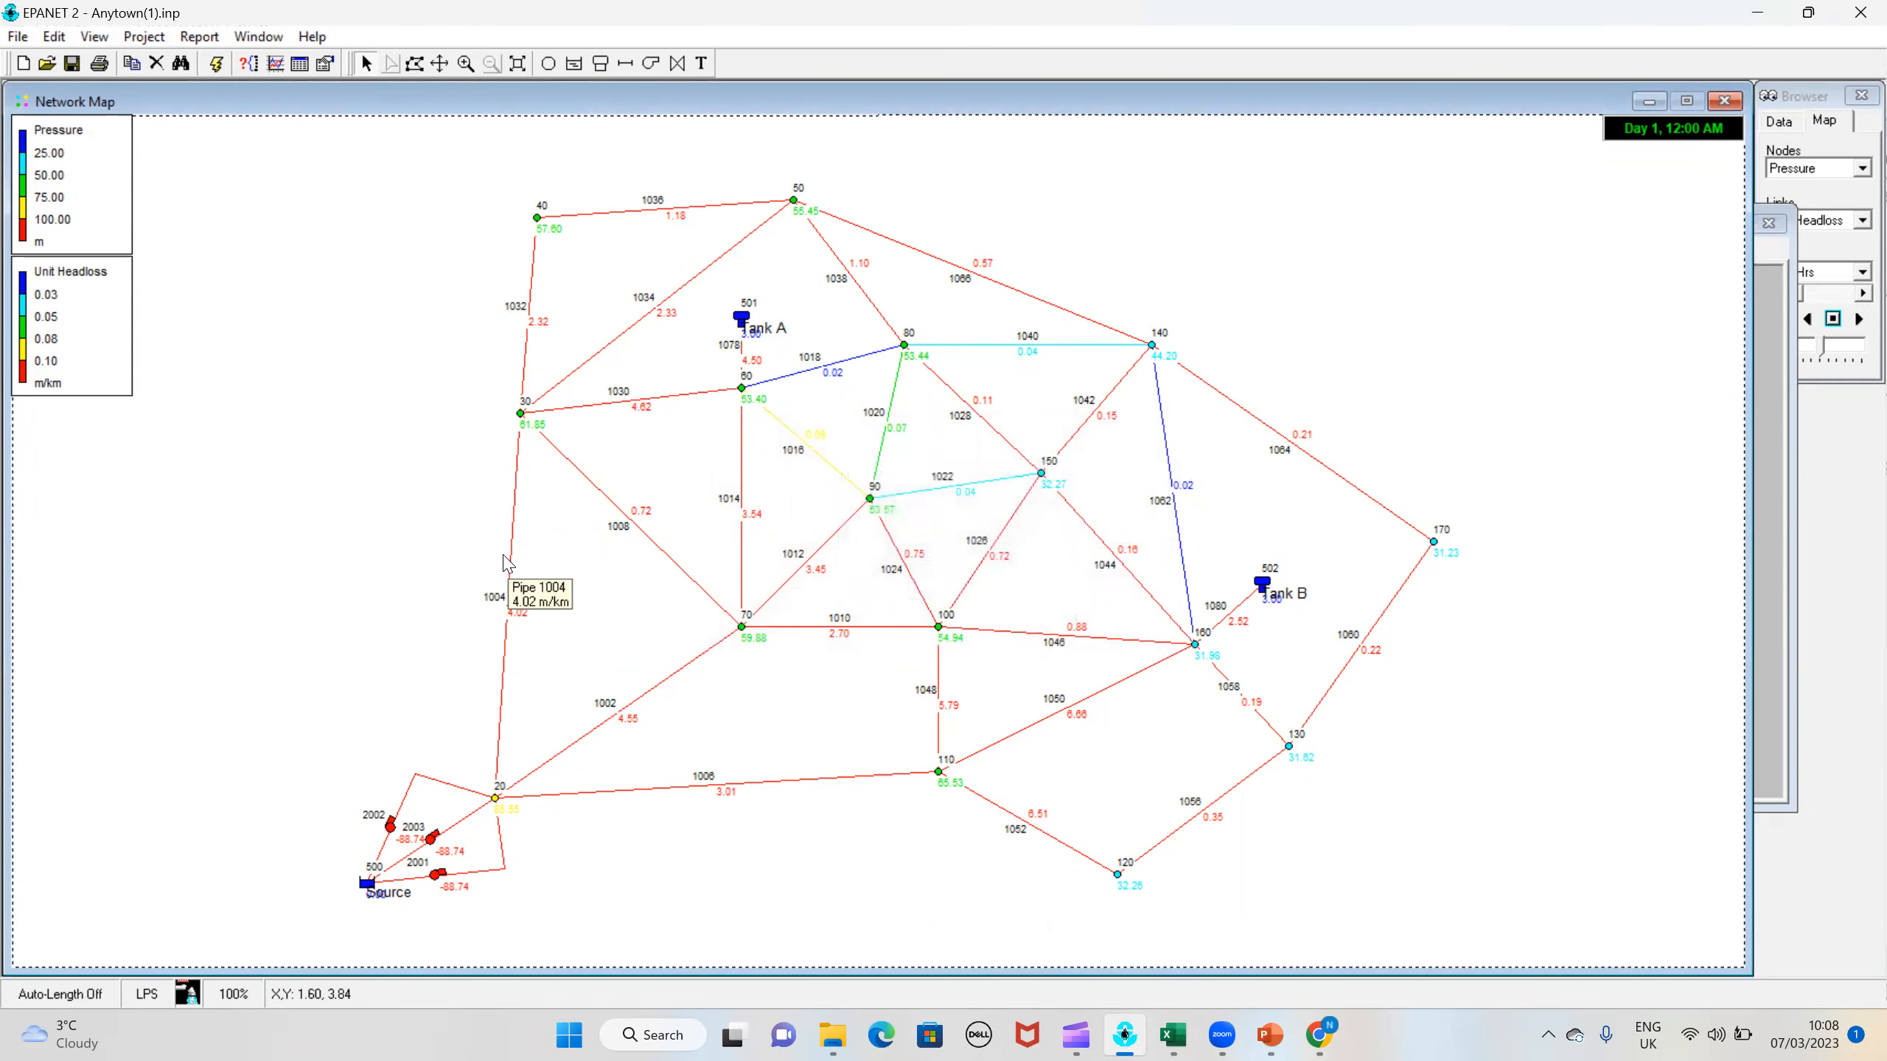
Step: Run the simulation, generate the pressure calibration report for nodes 30, 90 and 120, and highlight the network RMS error
{"action": "left_click", "coordinate": [215, 63]}
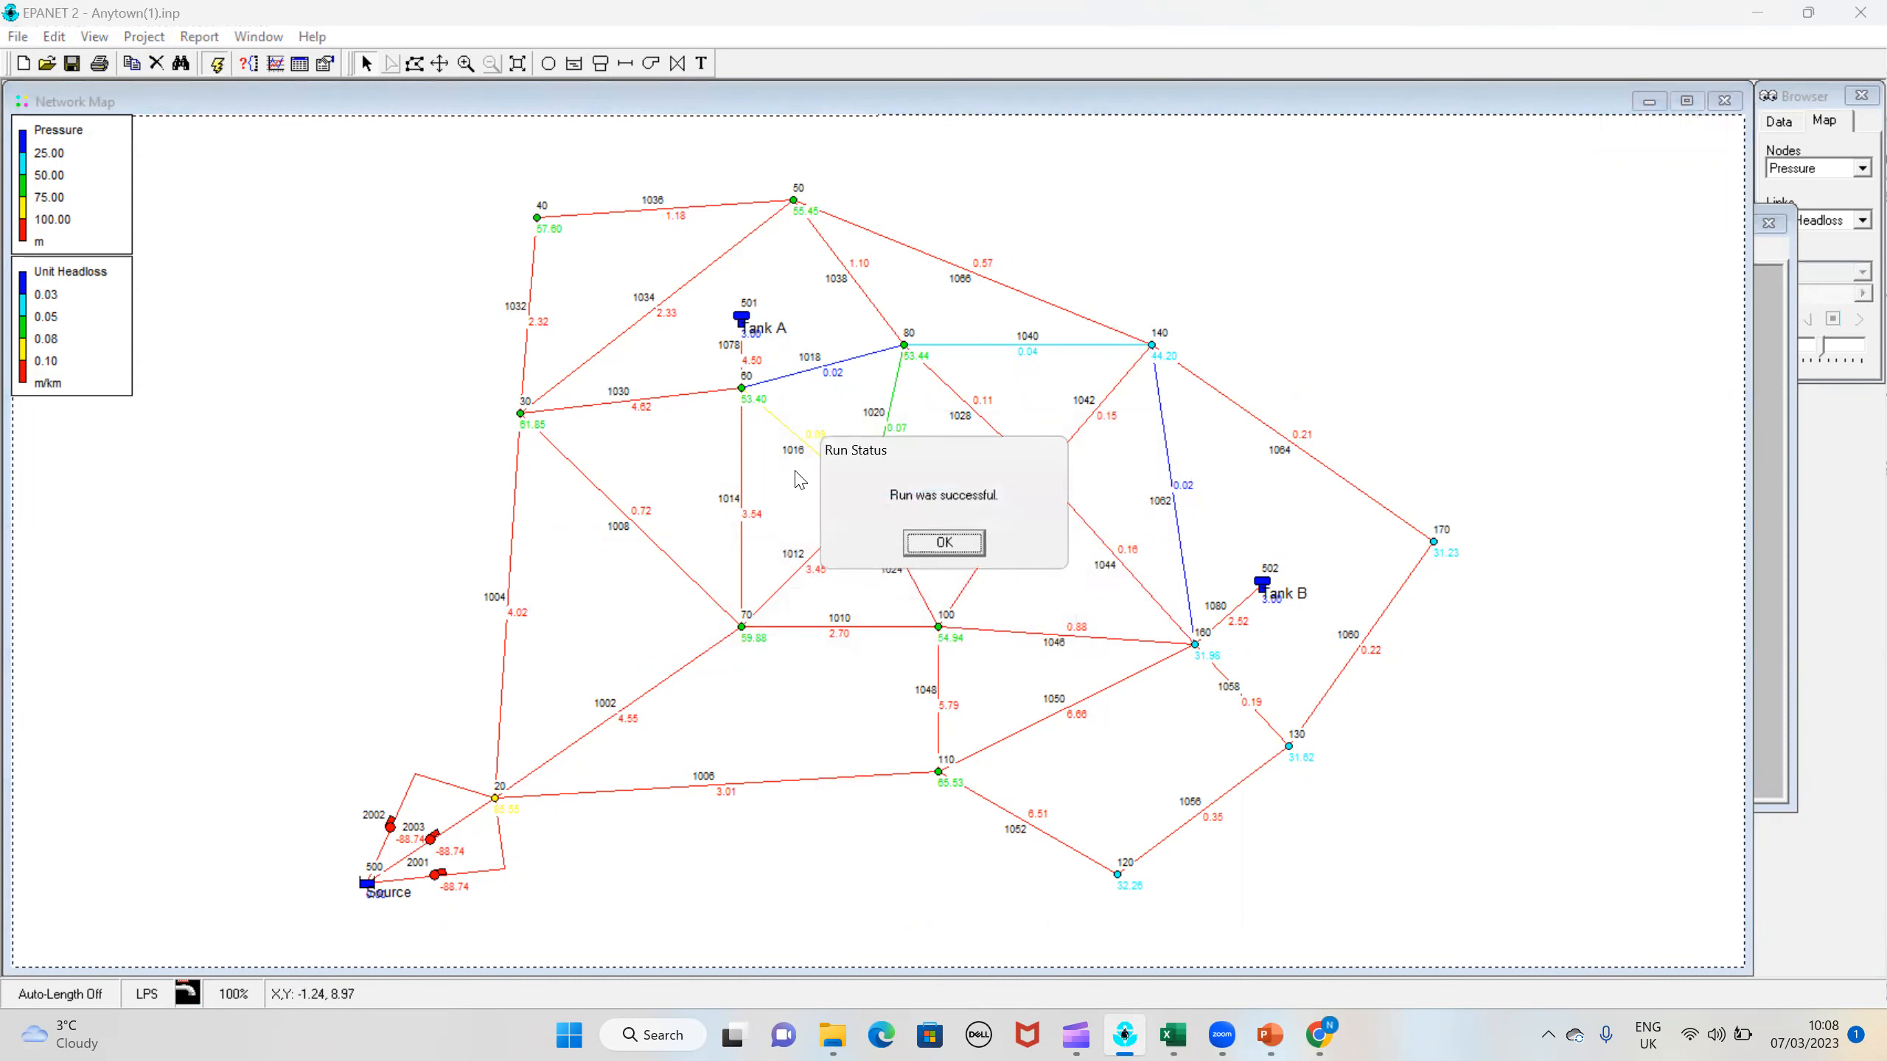
{"action": "left_click", "coordinate": [942, 544]}
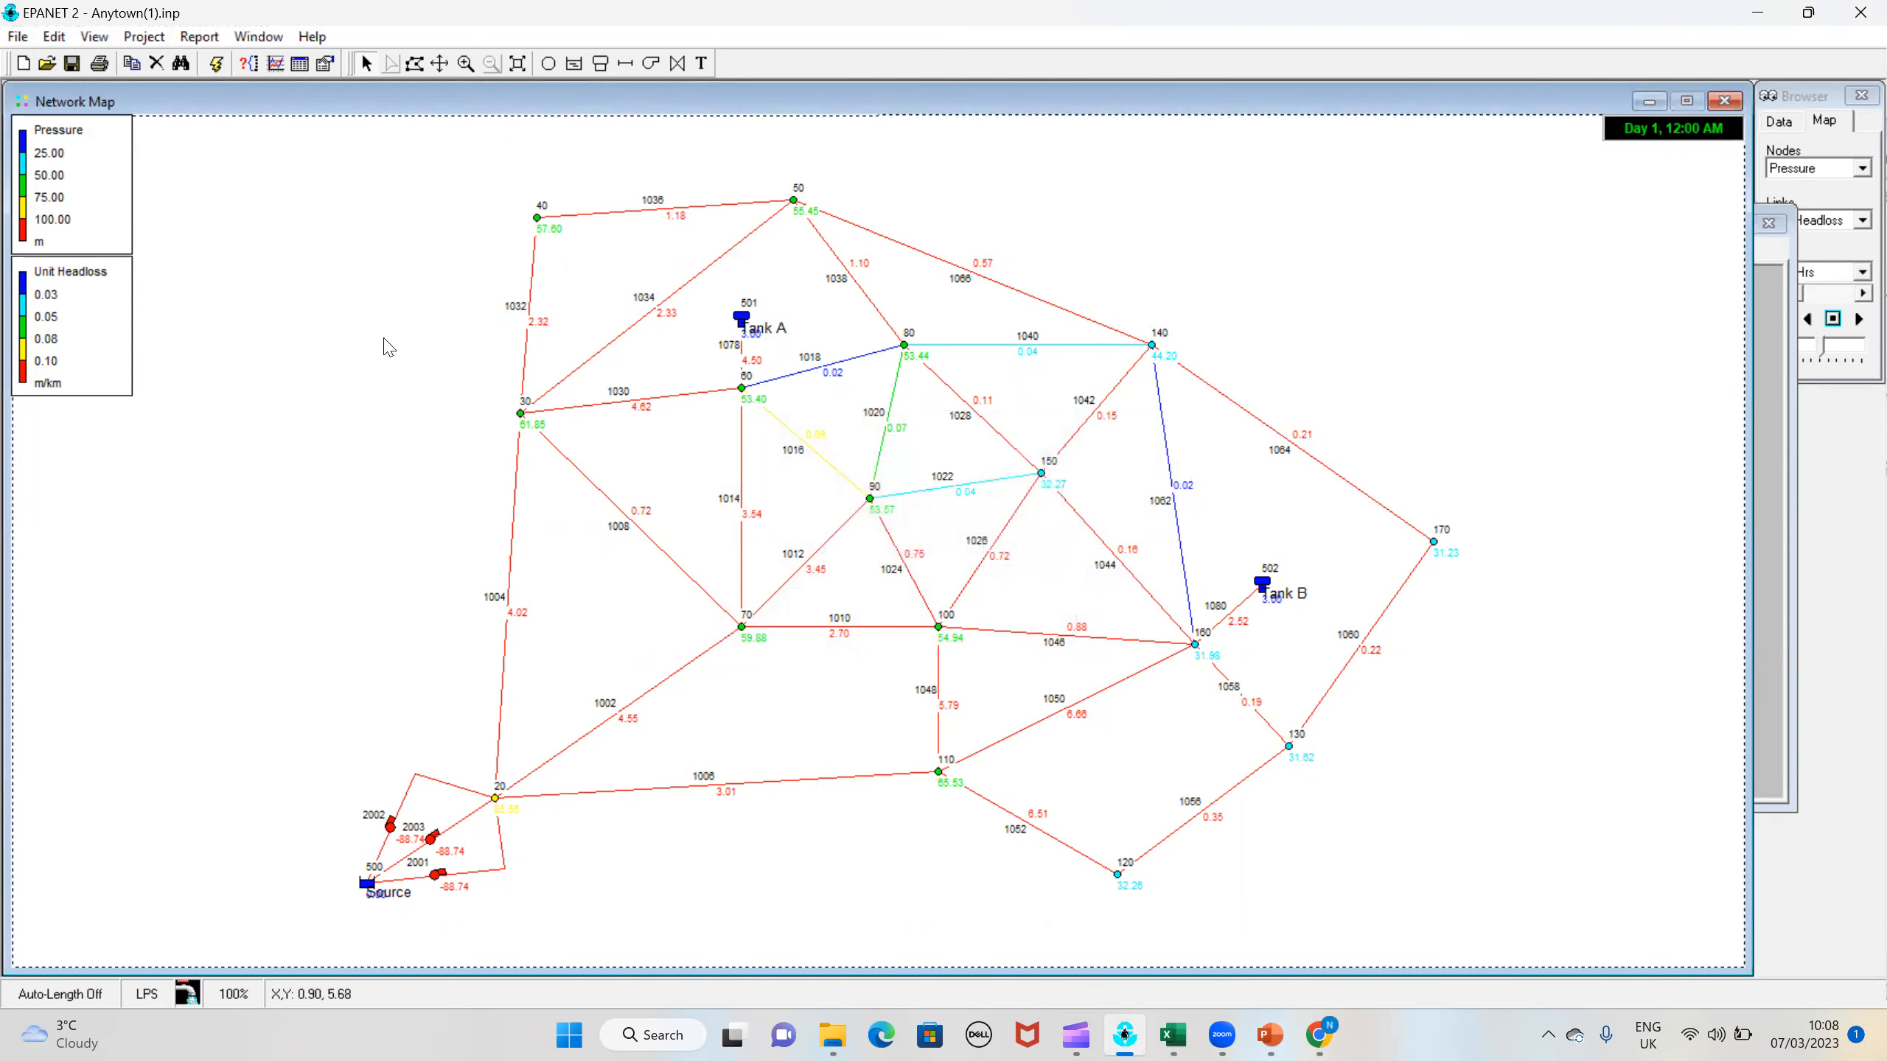
{"action": "left_click", "coordinate": [198, 38]}
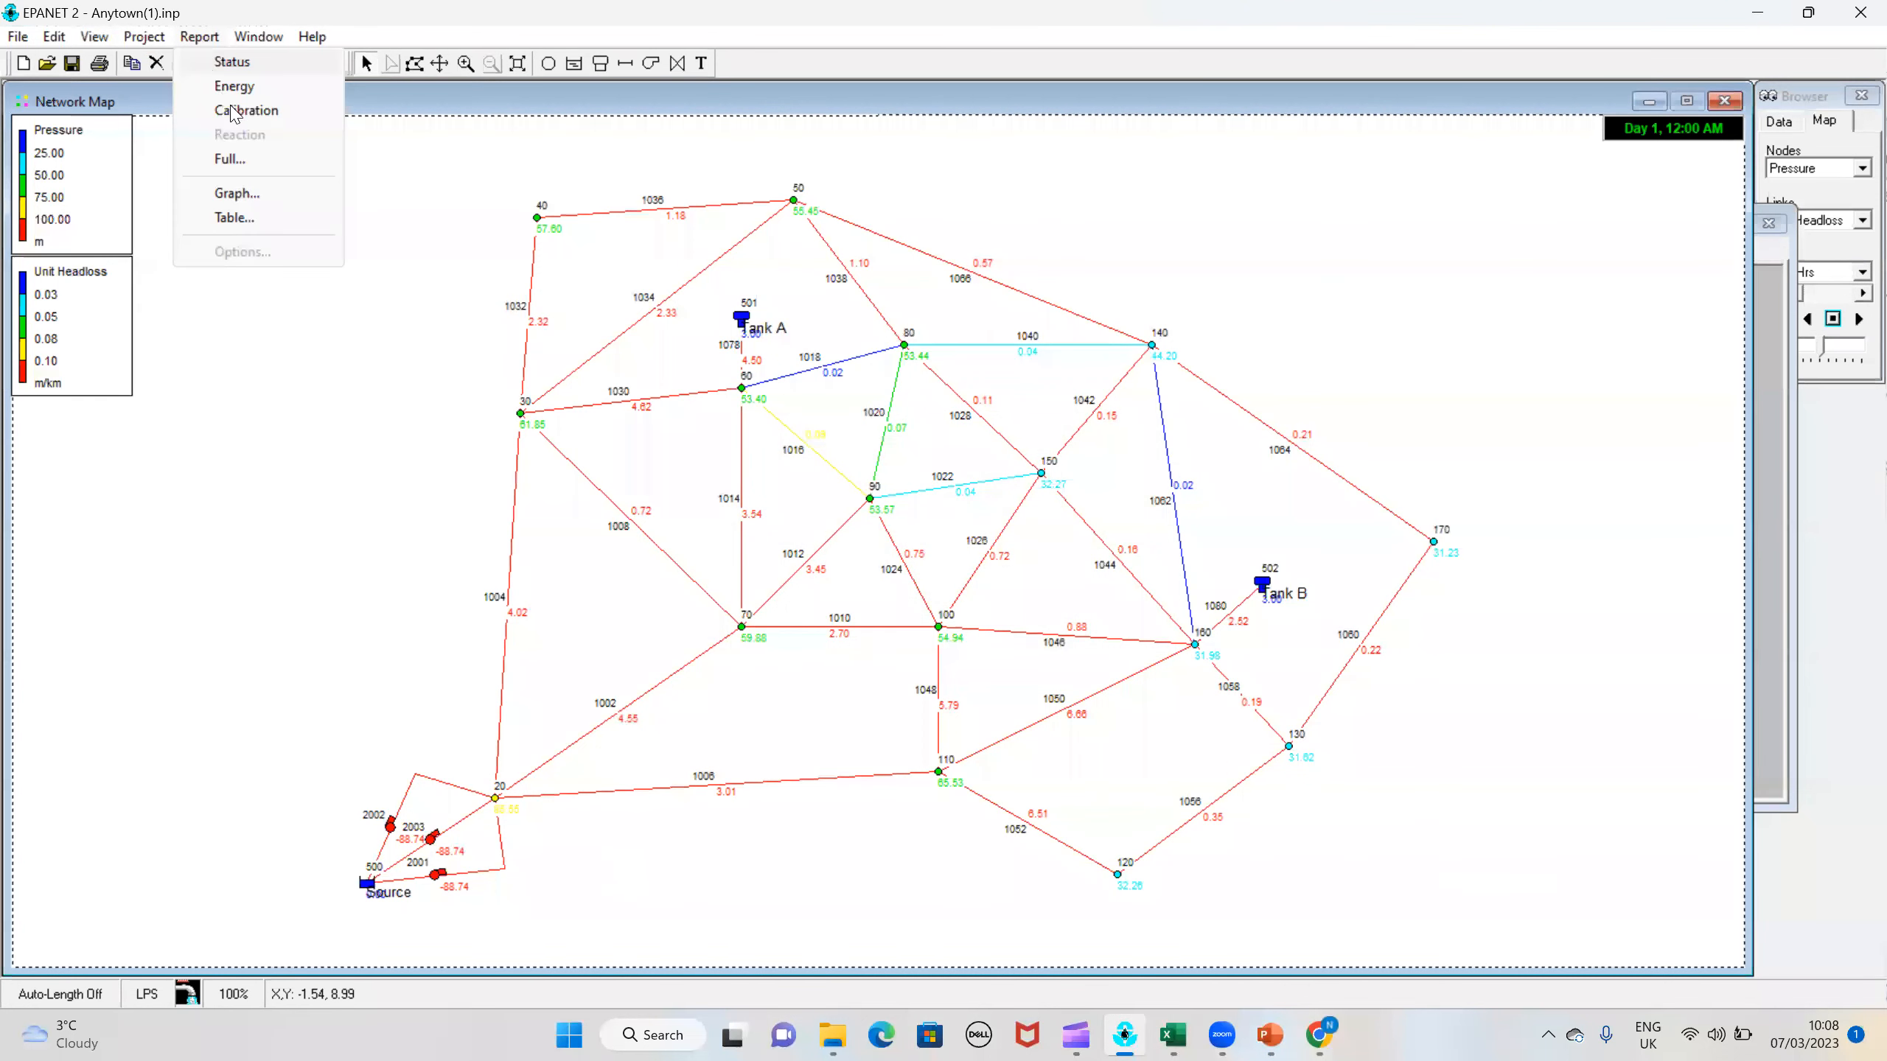
{"action": "left_click", "coordinate": [253, 112]}
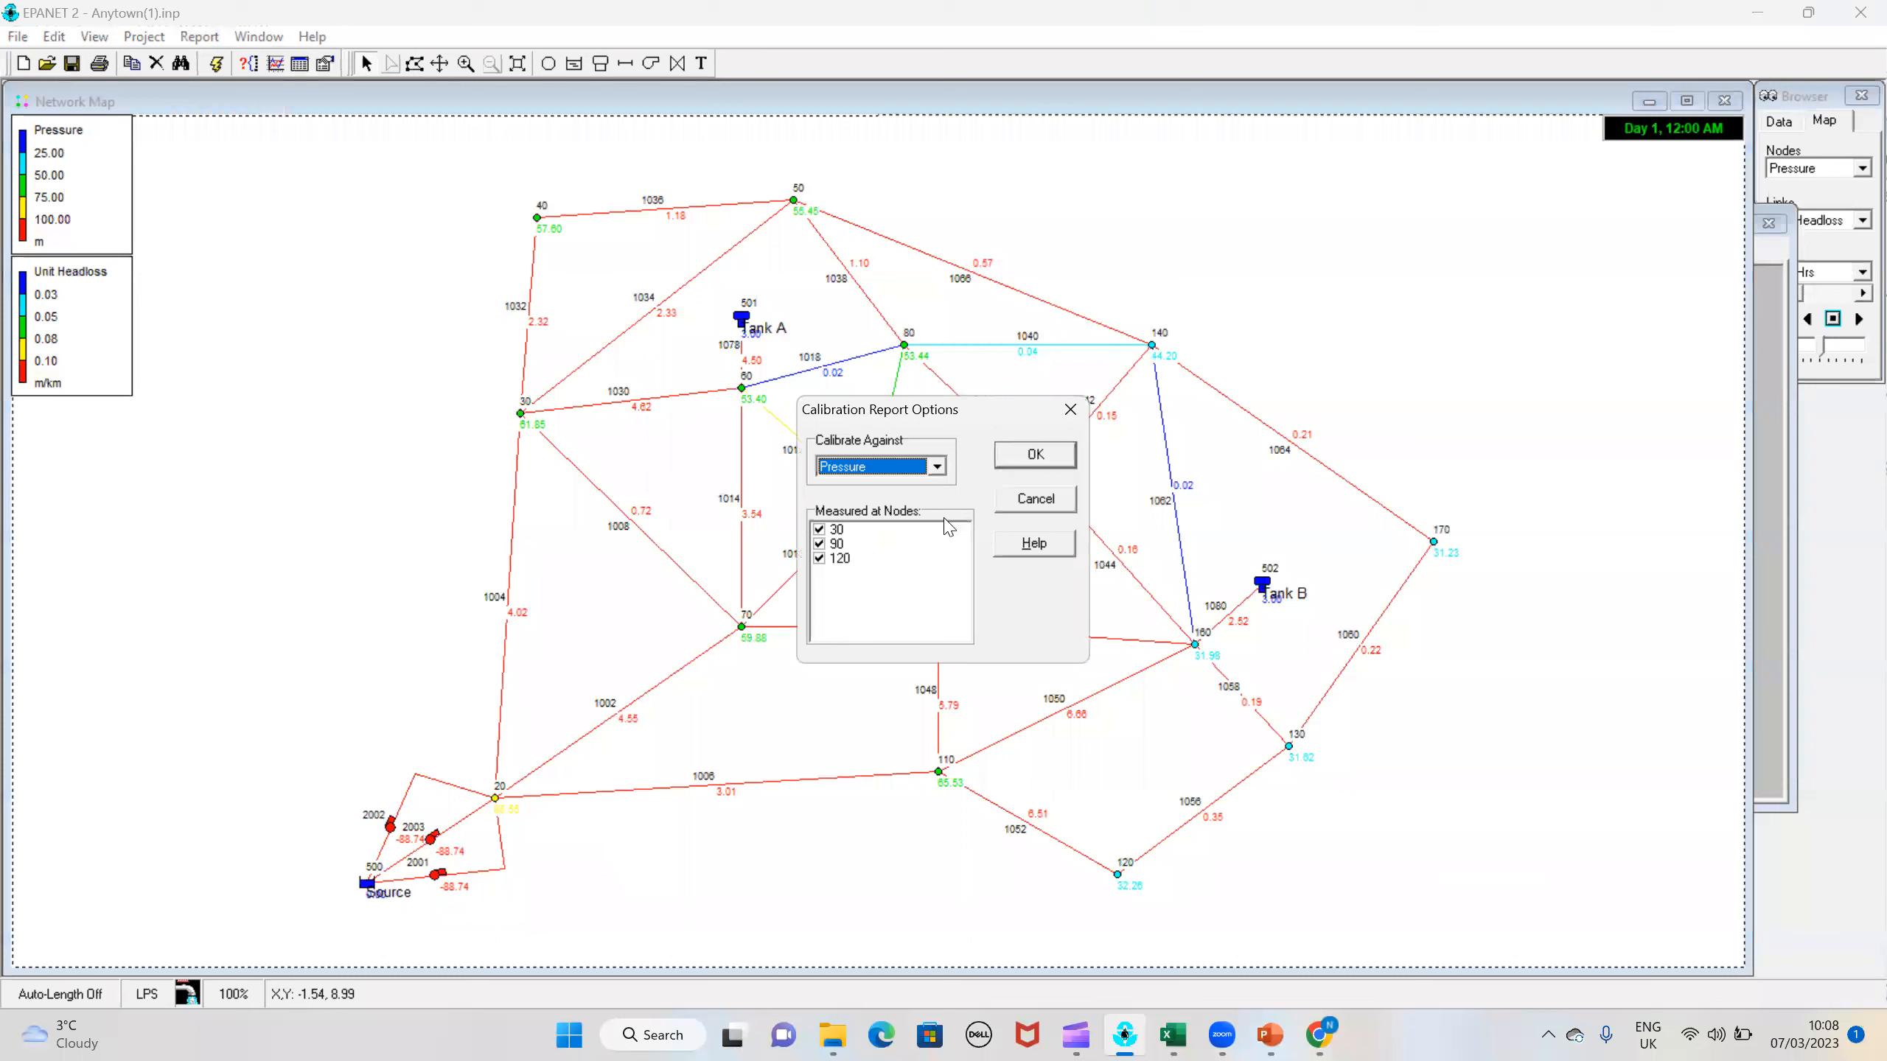
{"action": "left_click", "coordinate": [1014, 456]}
{"action": "left_click_drag", "start_coordinate": [603, 420], "coordinate": [560, 422]}
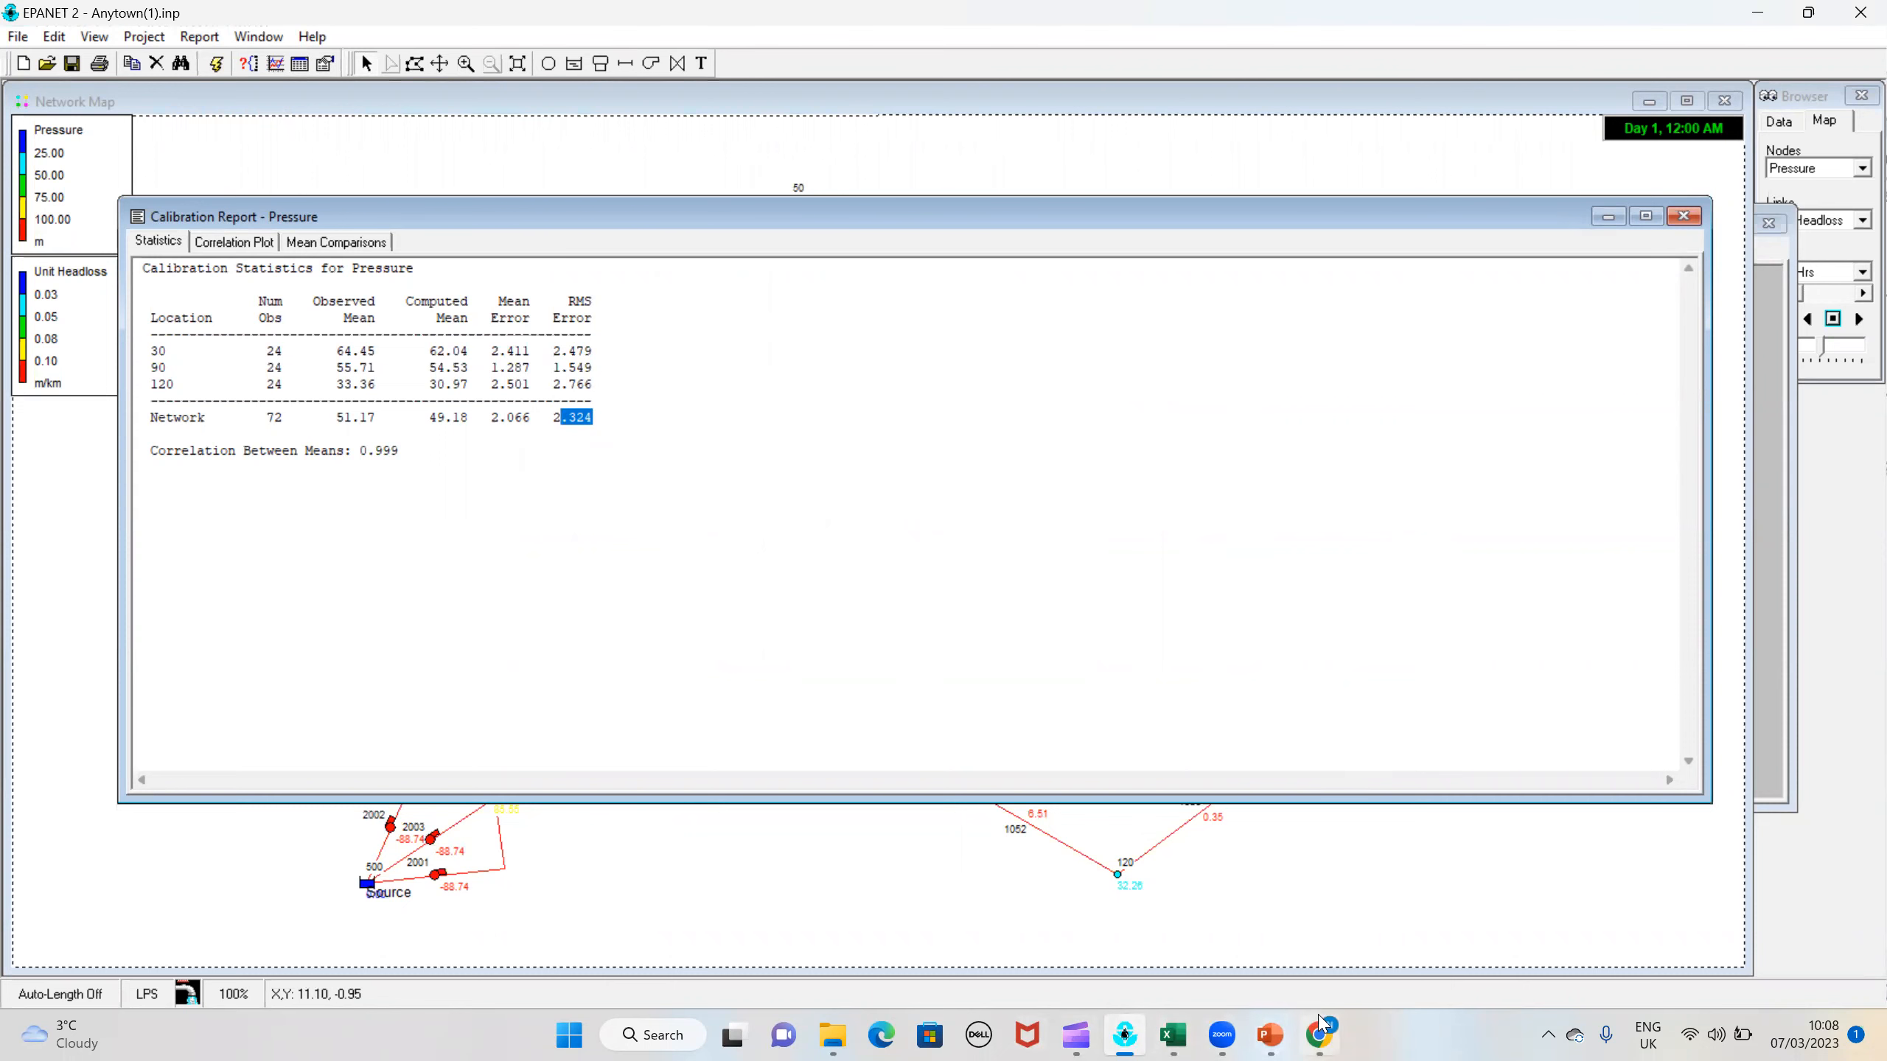
Step: Switch to the Task2 manual calibration workbook in Excel and place it beside the EPANET report to compare the trial 1 RMSE
{"action": "mouse_move", "coordinate": [1326, 1033]}
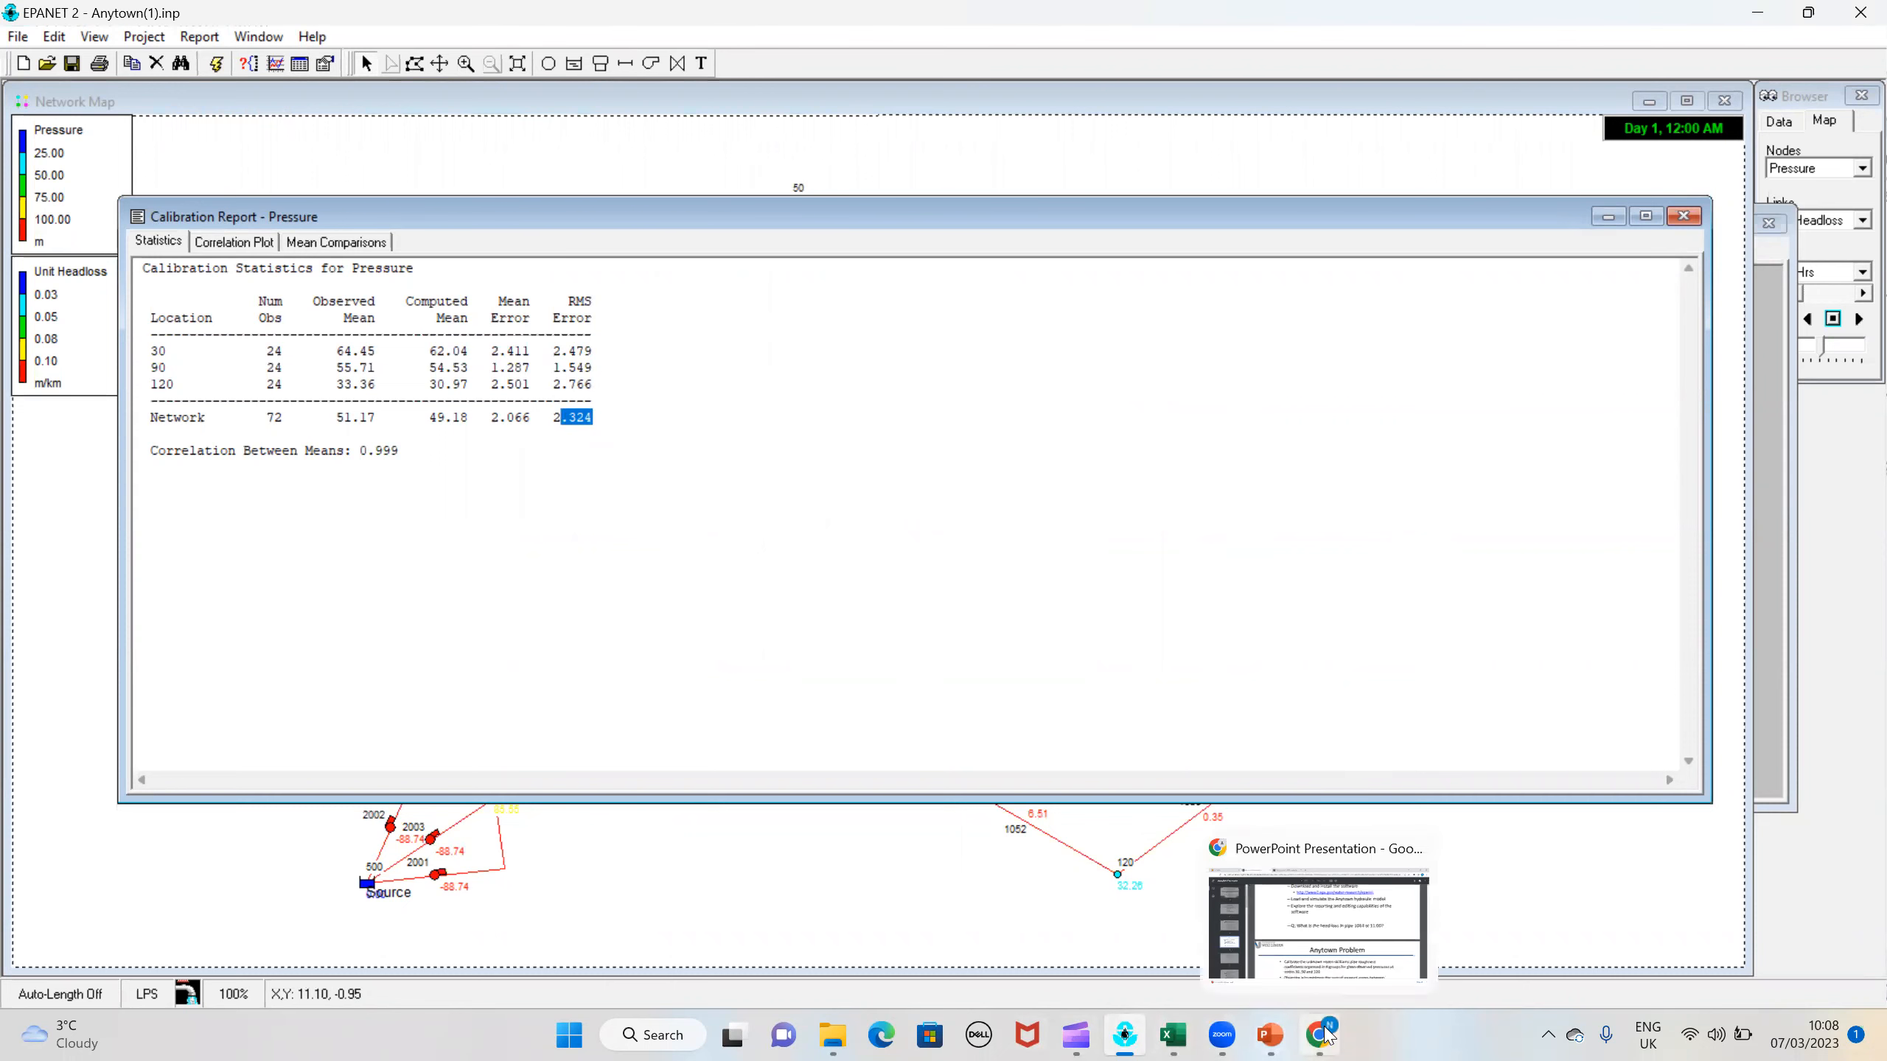
{"action": "left_click", "coordinate": [1172, 1035]}
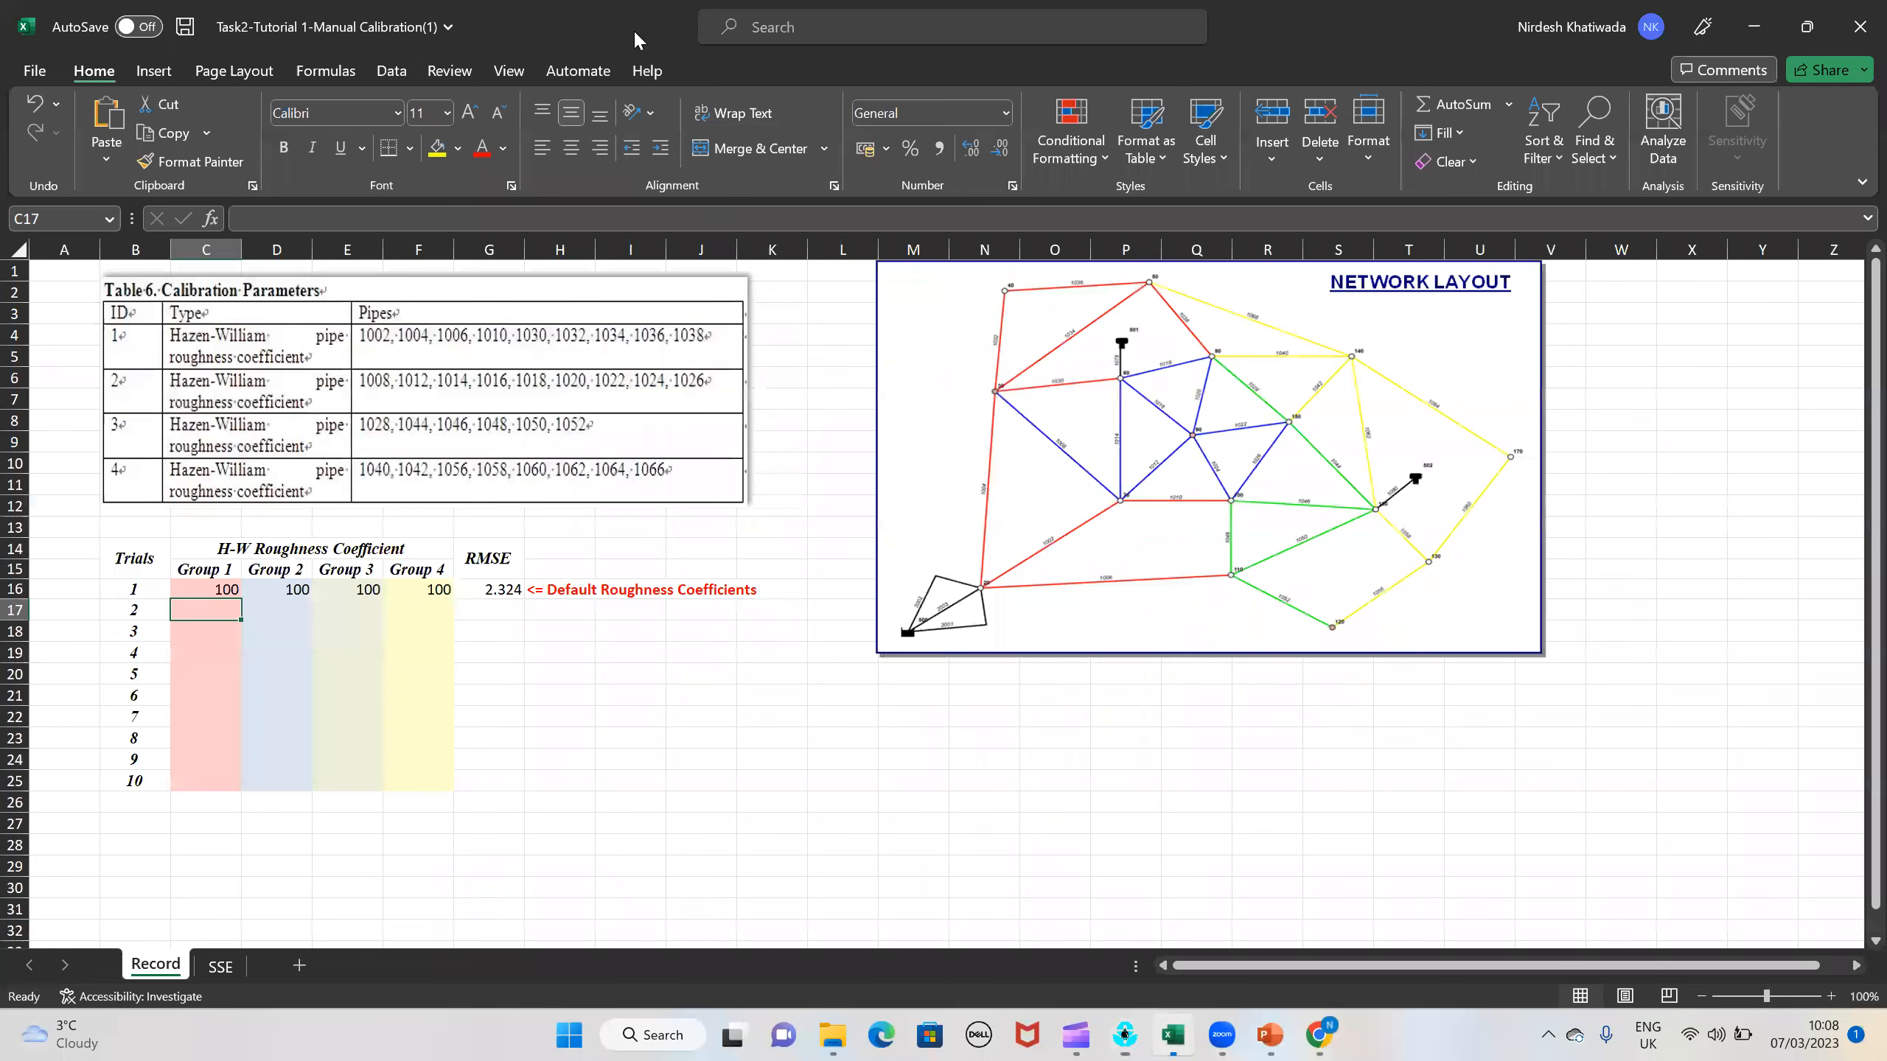
{"action": "left_click_drag", "start_coordinate": [634, 30], "coordinate": [1441, 28]}
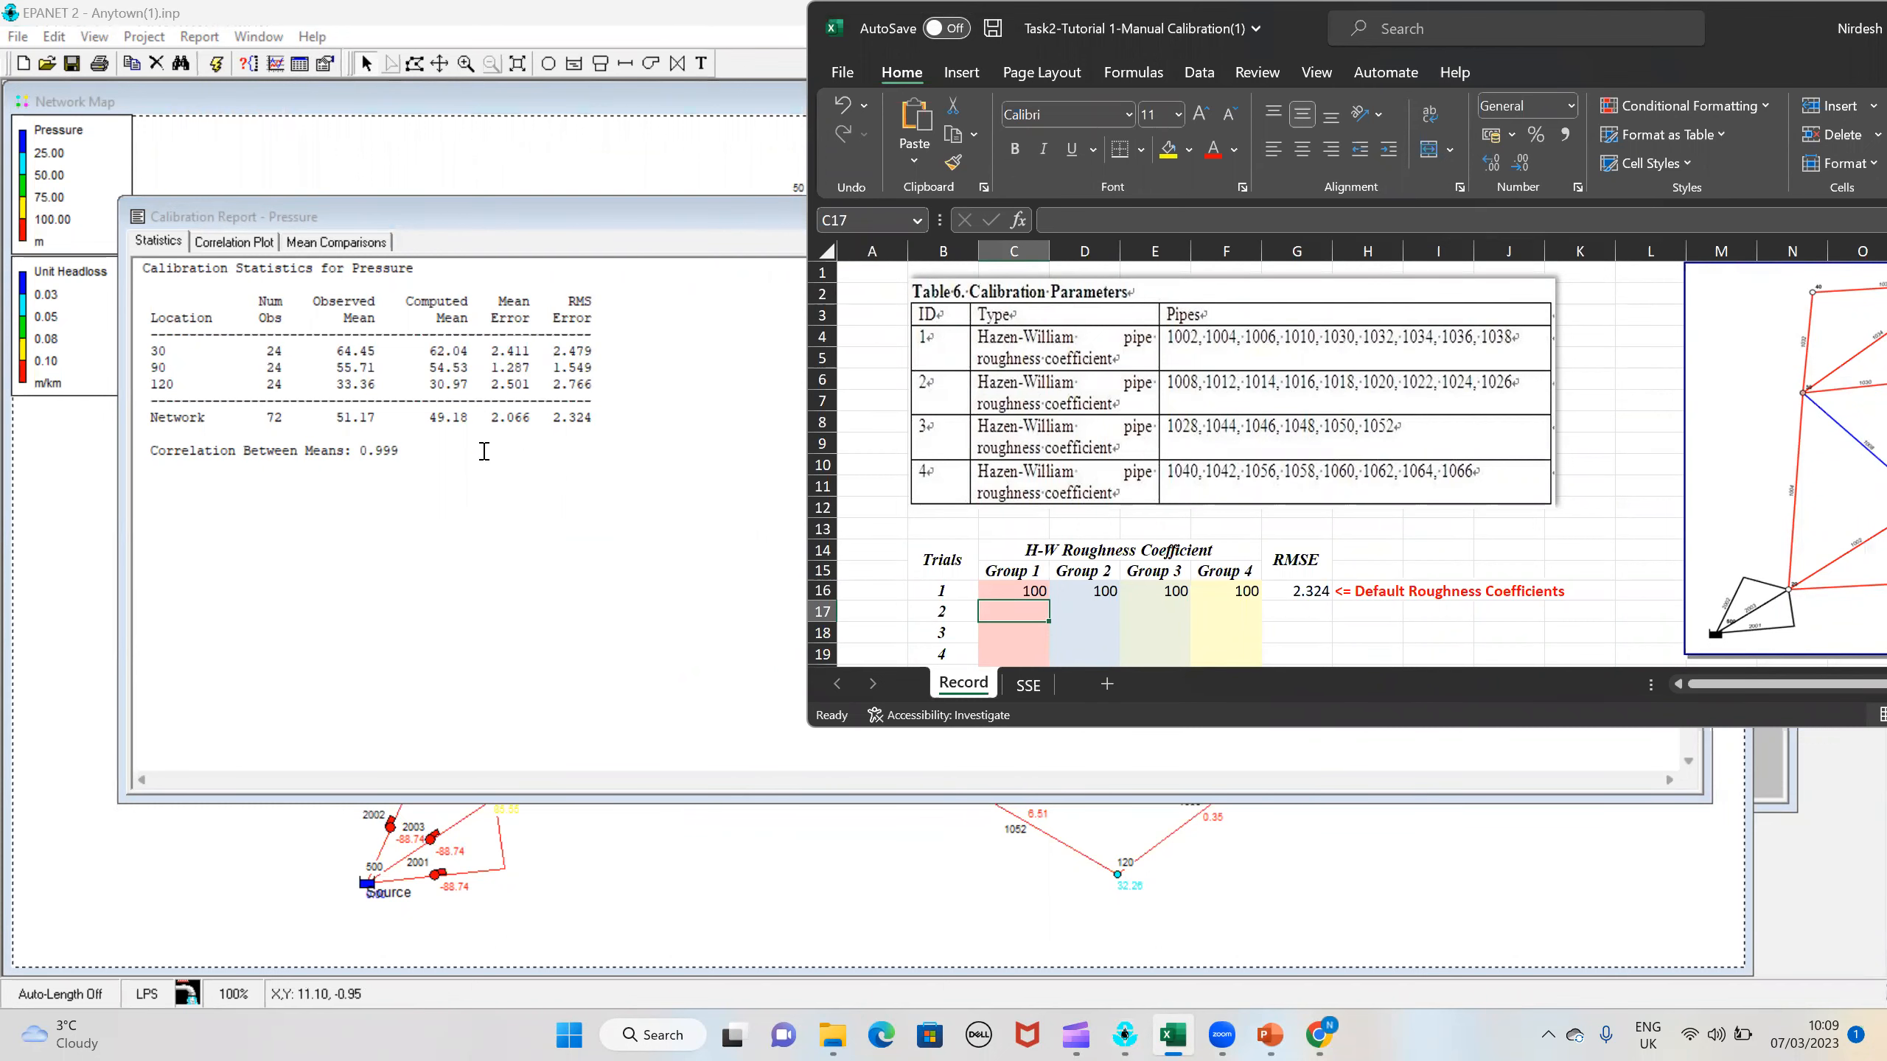
Step: View the pressure report's mean comparisons and correlation plot in EPANET, and close the report
{"action": "left_click", "coordinate": [302, 264]}
{"action": "left_click", "coordinate": [327, 242]}
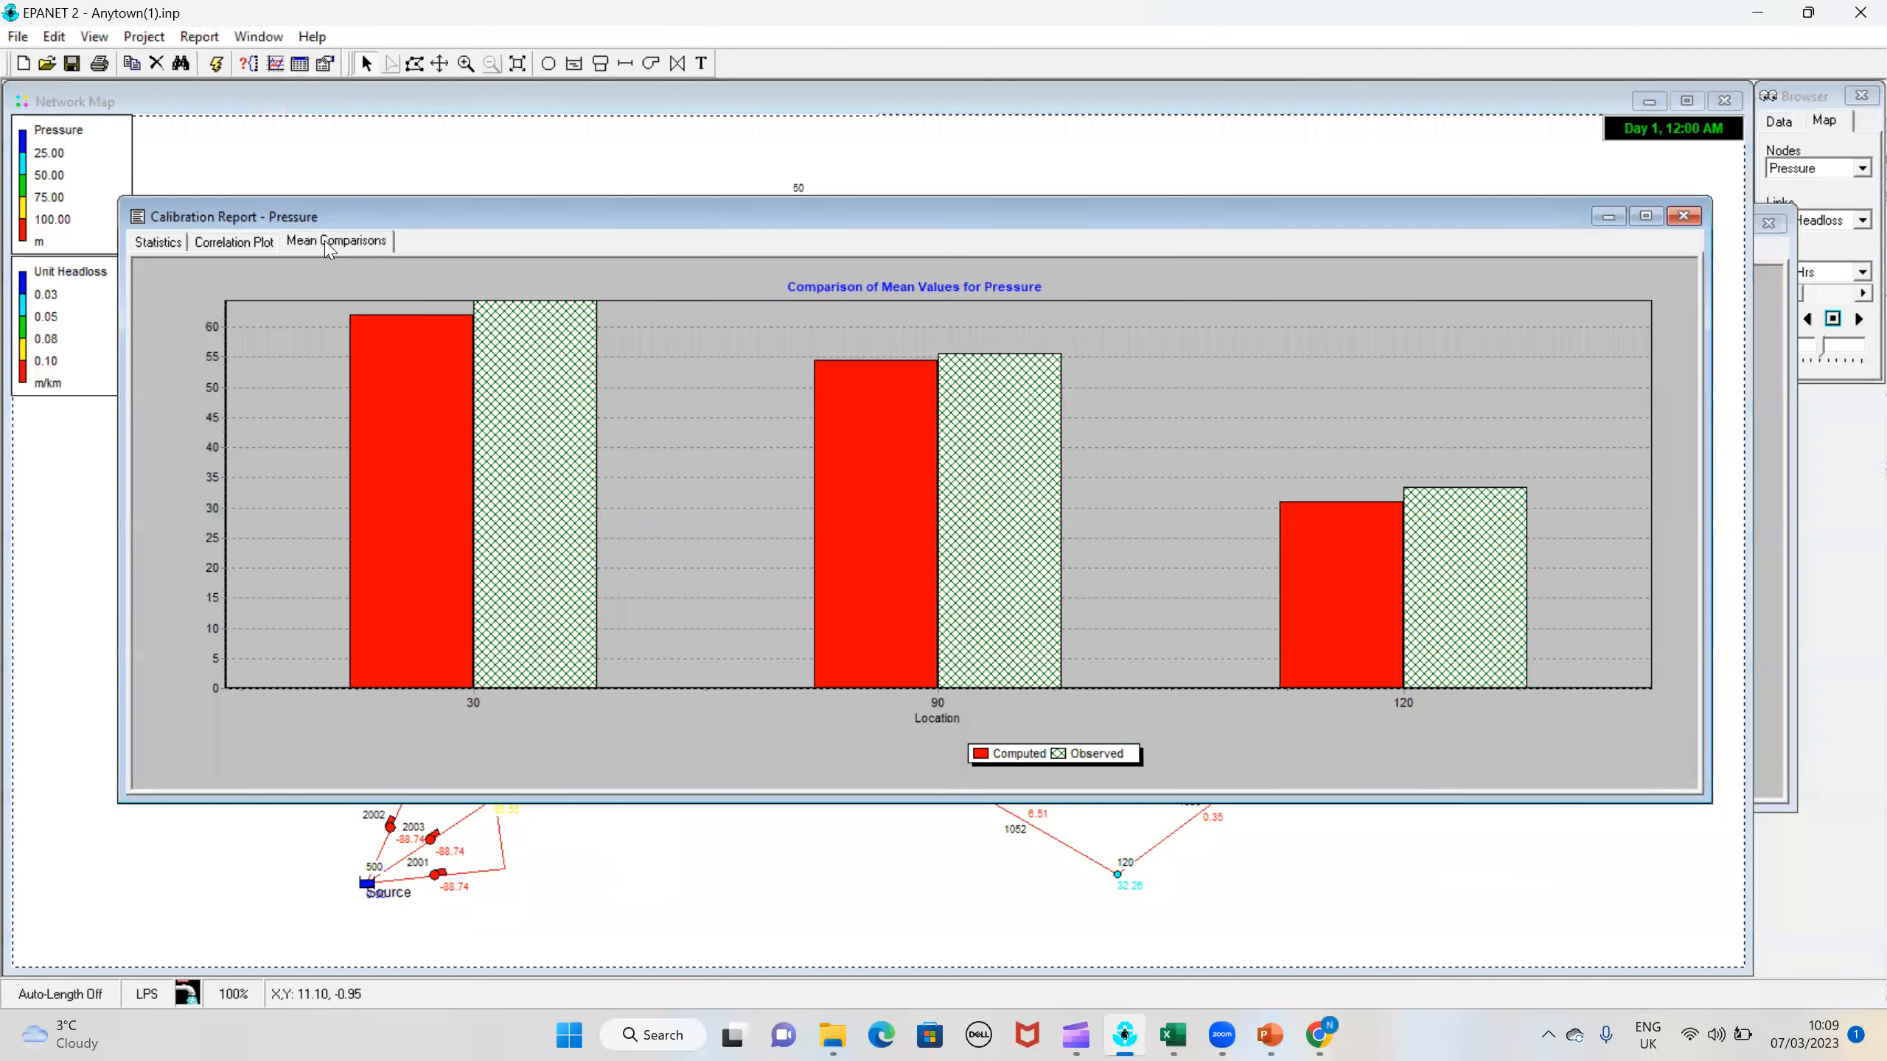
{"action": "left_click", "coordinate": [241, 245]}
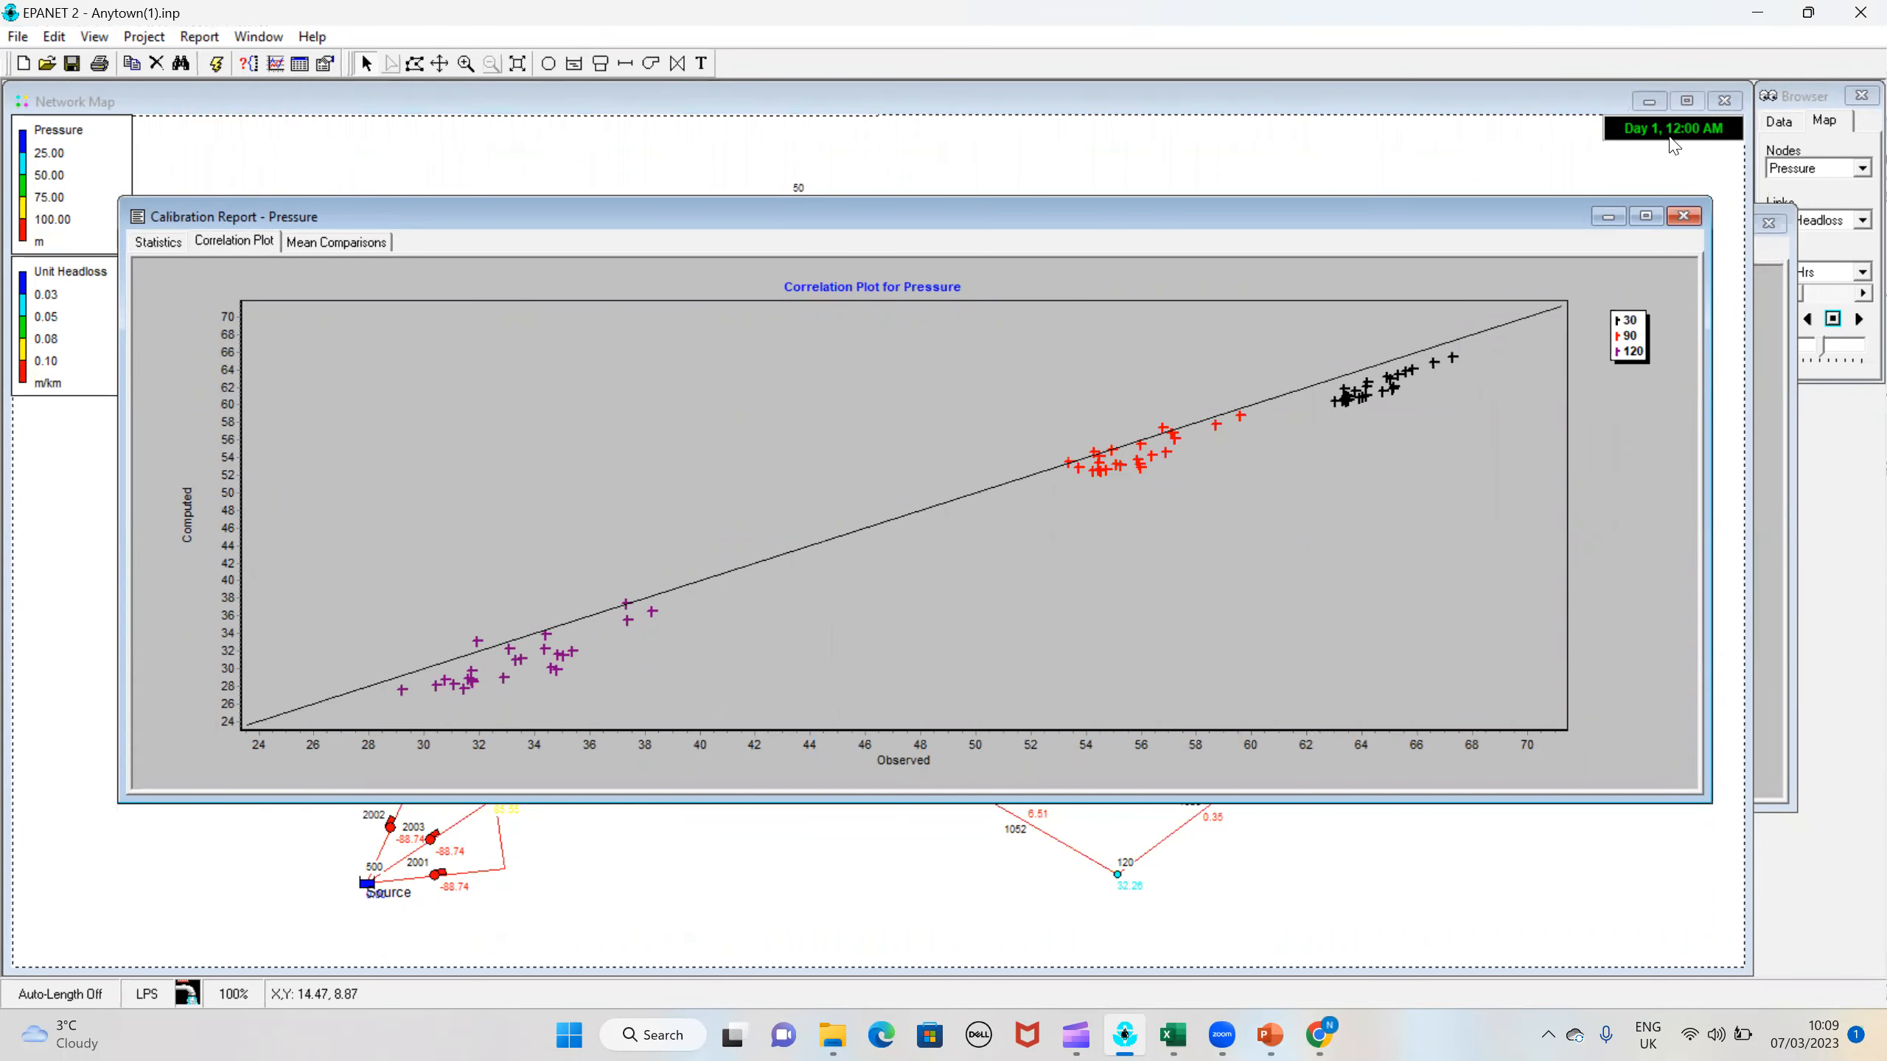
{"action": "left_click", "coordinate": [1684, 217]}
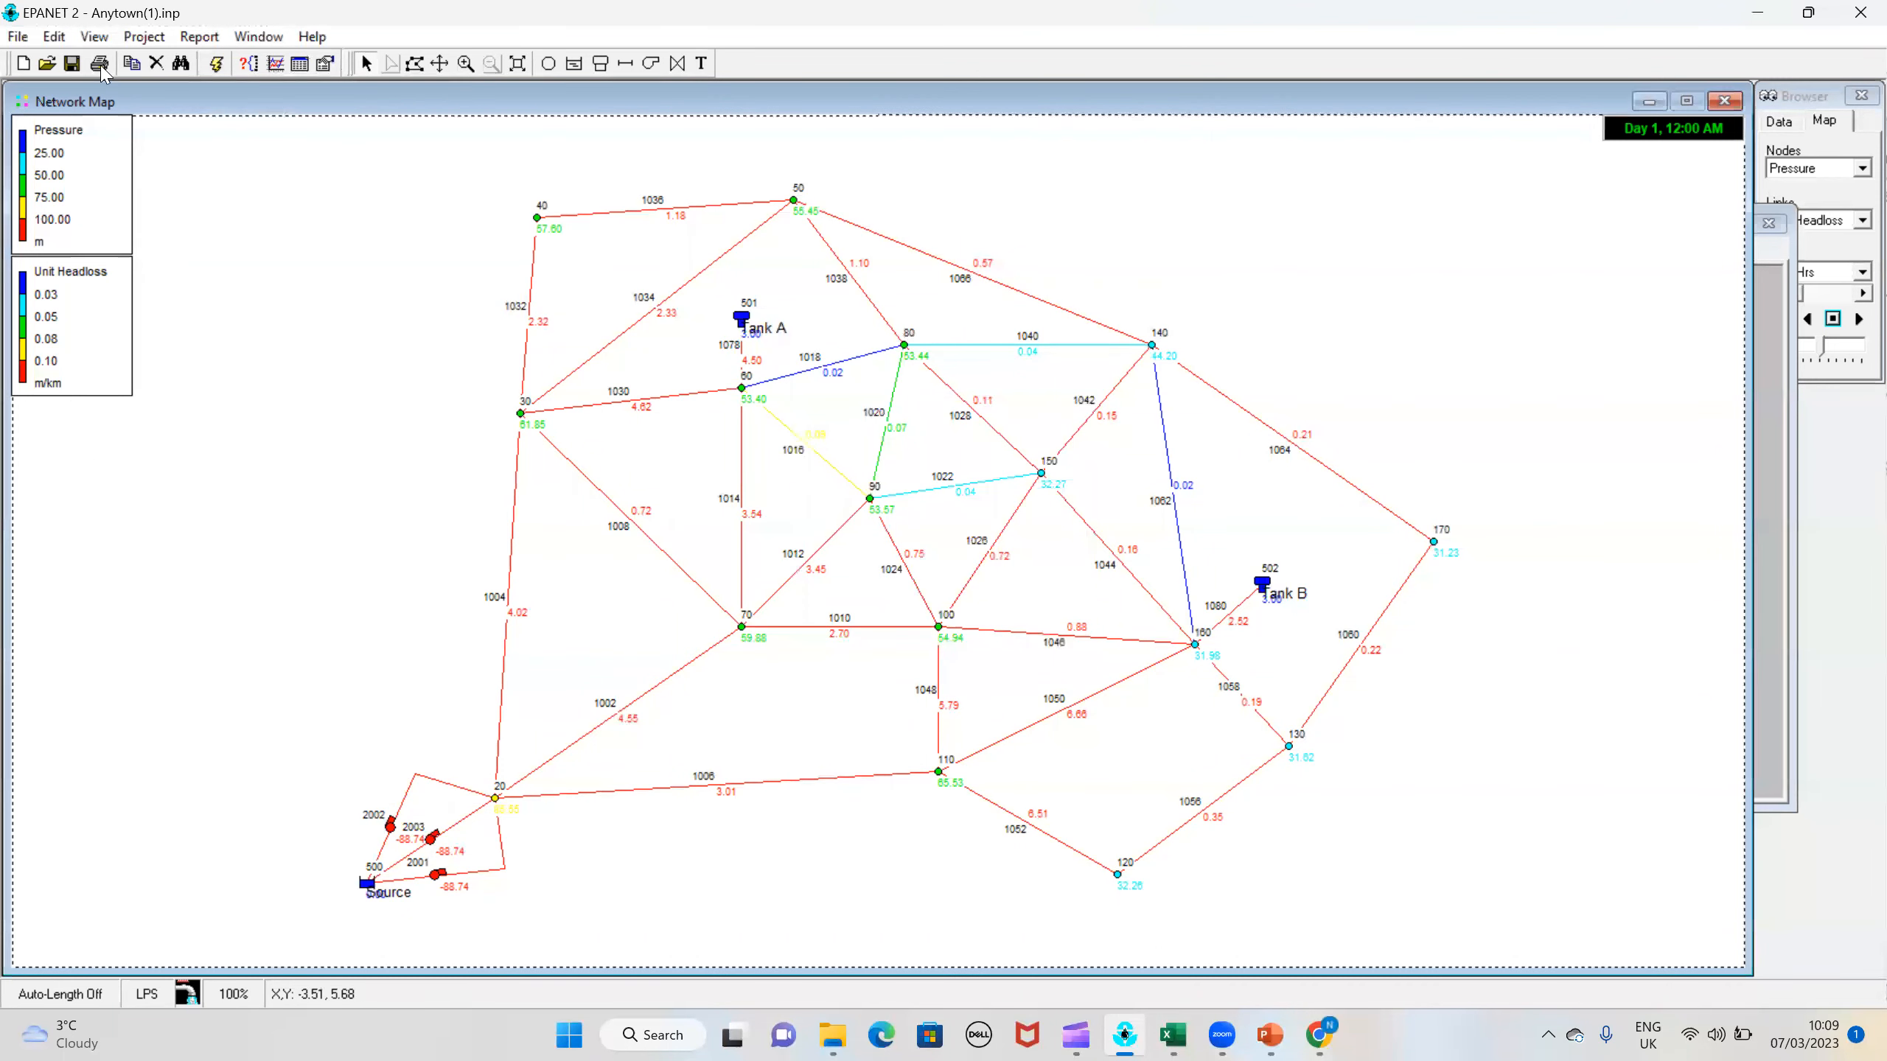
Step: Try to replace the tag of all junctions tagged 1 in the whole network with 130 using Group Edit
{"action": "left_click", "coordinate": [55, 37]}
{"action": "left_click", "coordinate": [111, 171]}
{"action": "left_click", "coordinate": [55, 36]}
{"action": "left_click", "coordinate": [88, 205]}
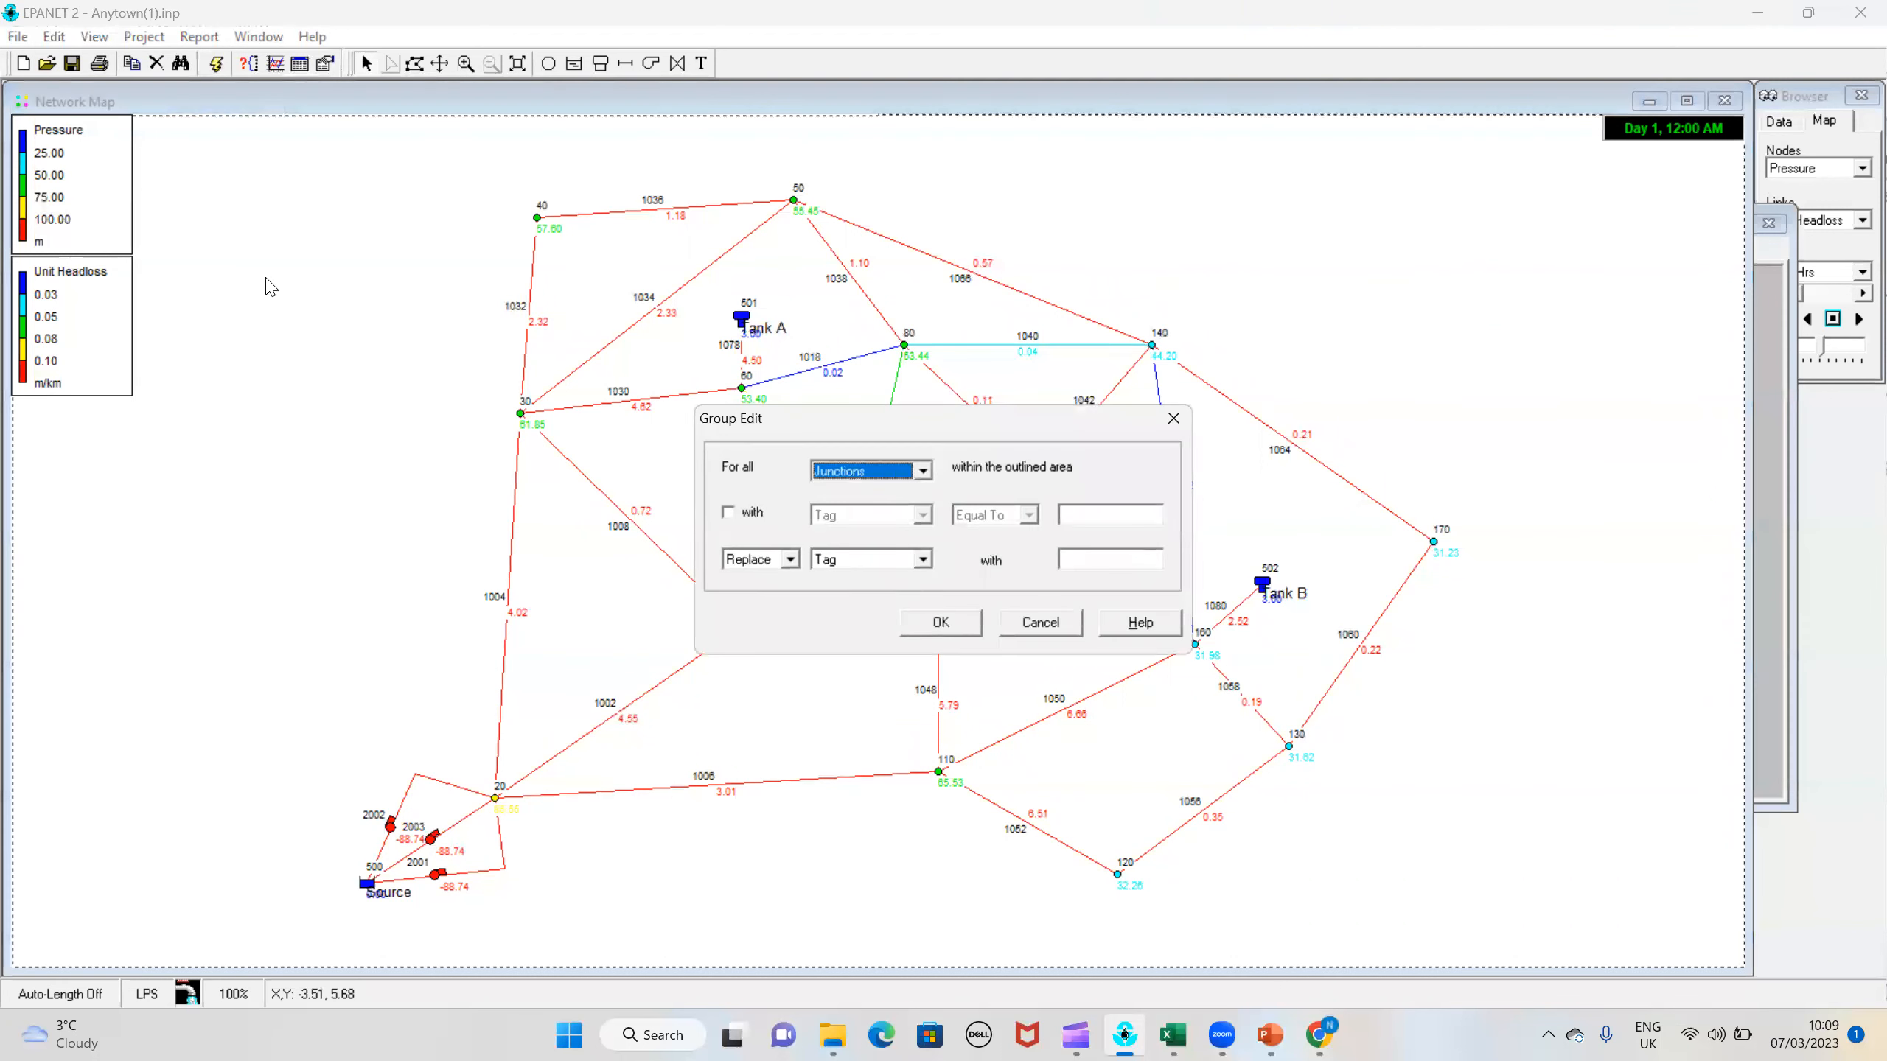
{"action": "left_click", "coordinate": [728, 513]}
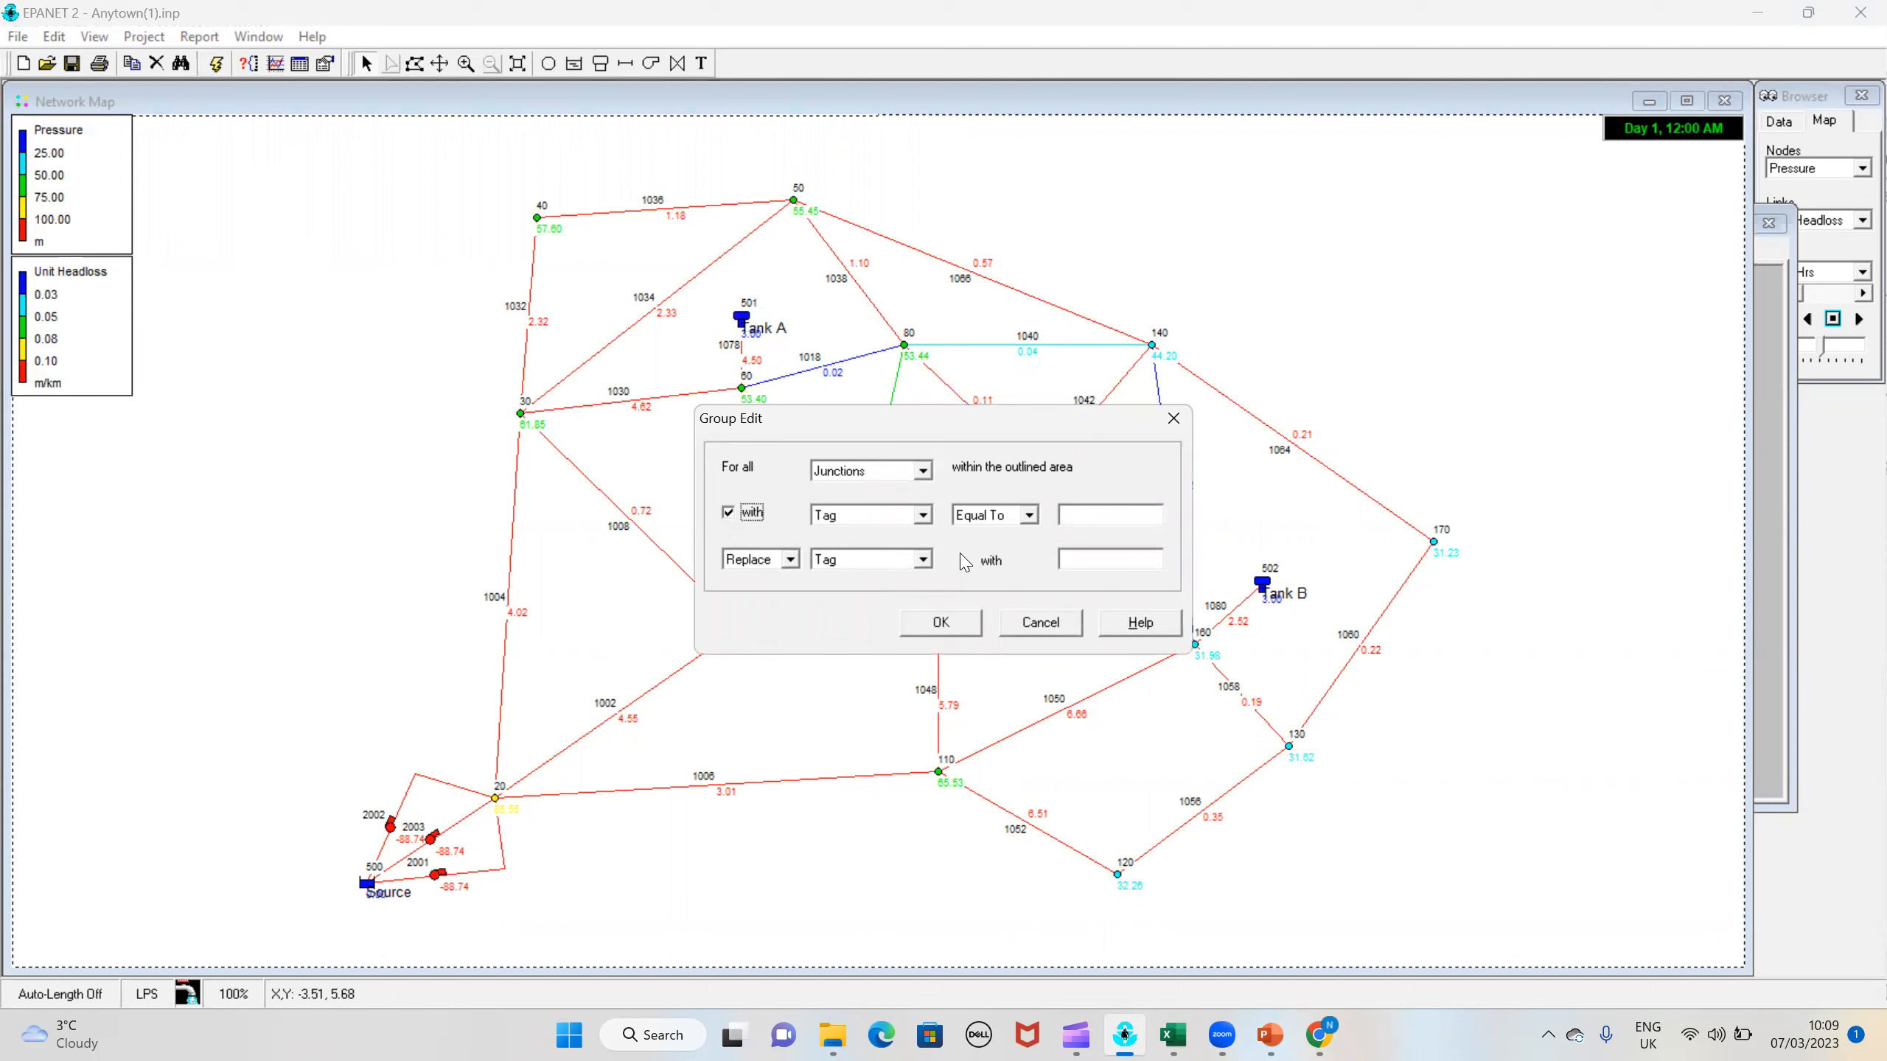
{"action": "type", "text": "1"}
{"action": "type", "text": "130"}
{"action": "left_click", "coordinate": [940, 624]}
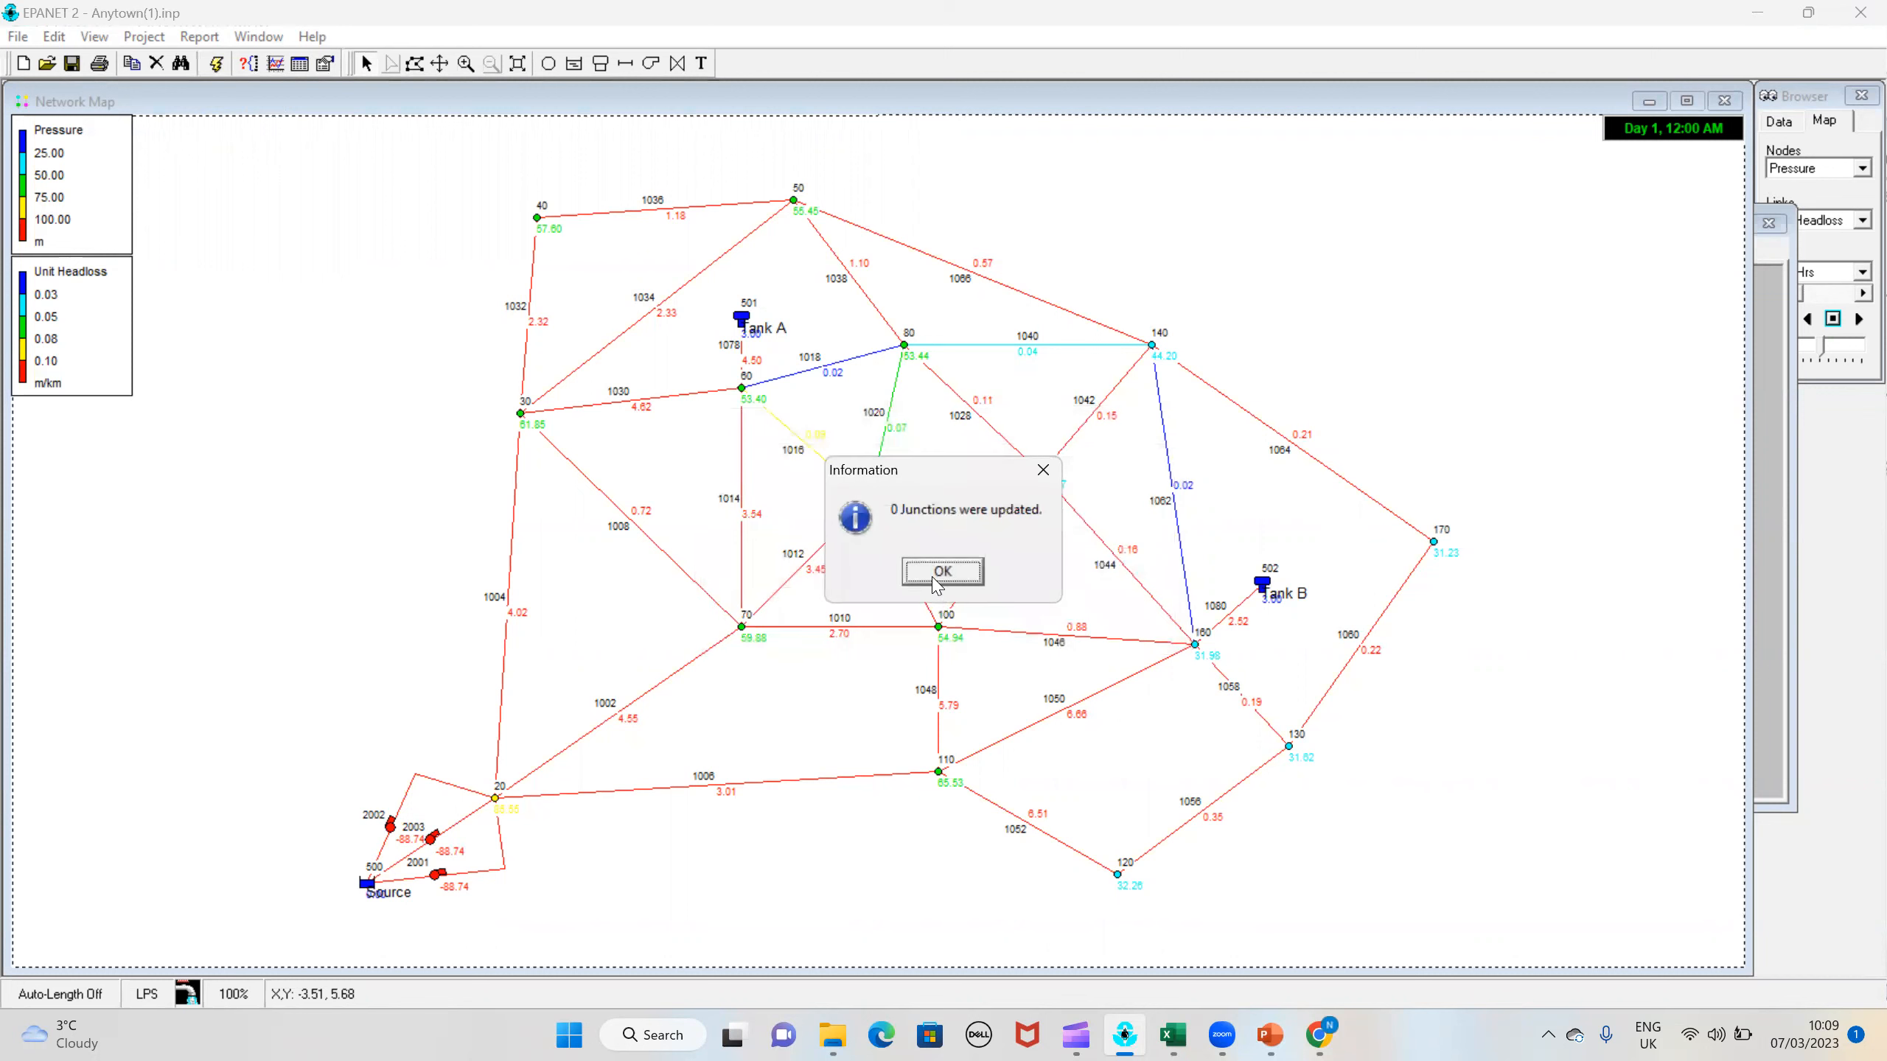
{"action": "left_click", "coordinate": [1043, 470]}
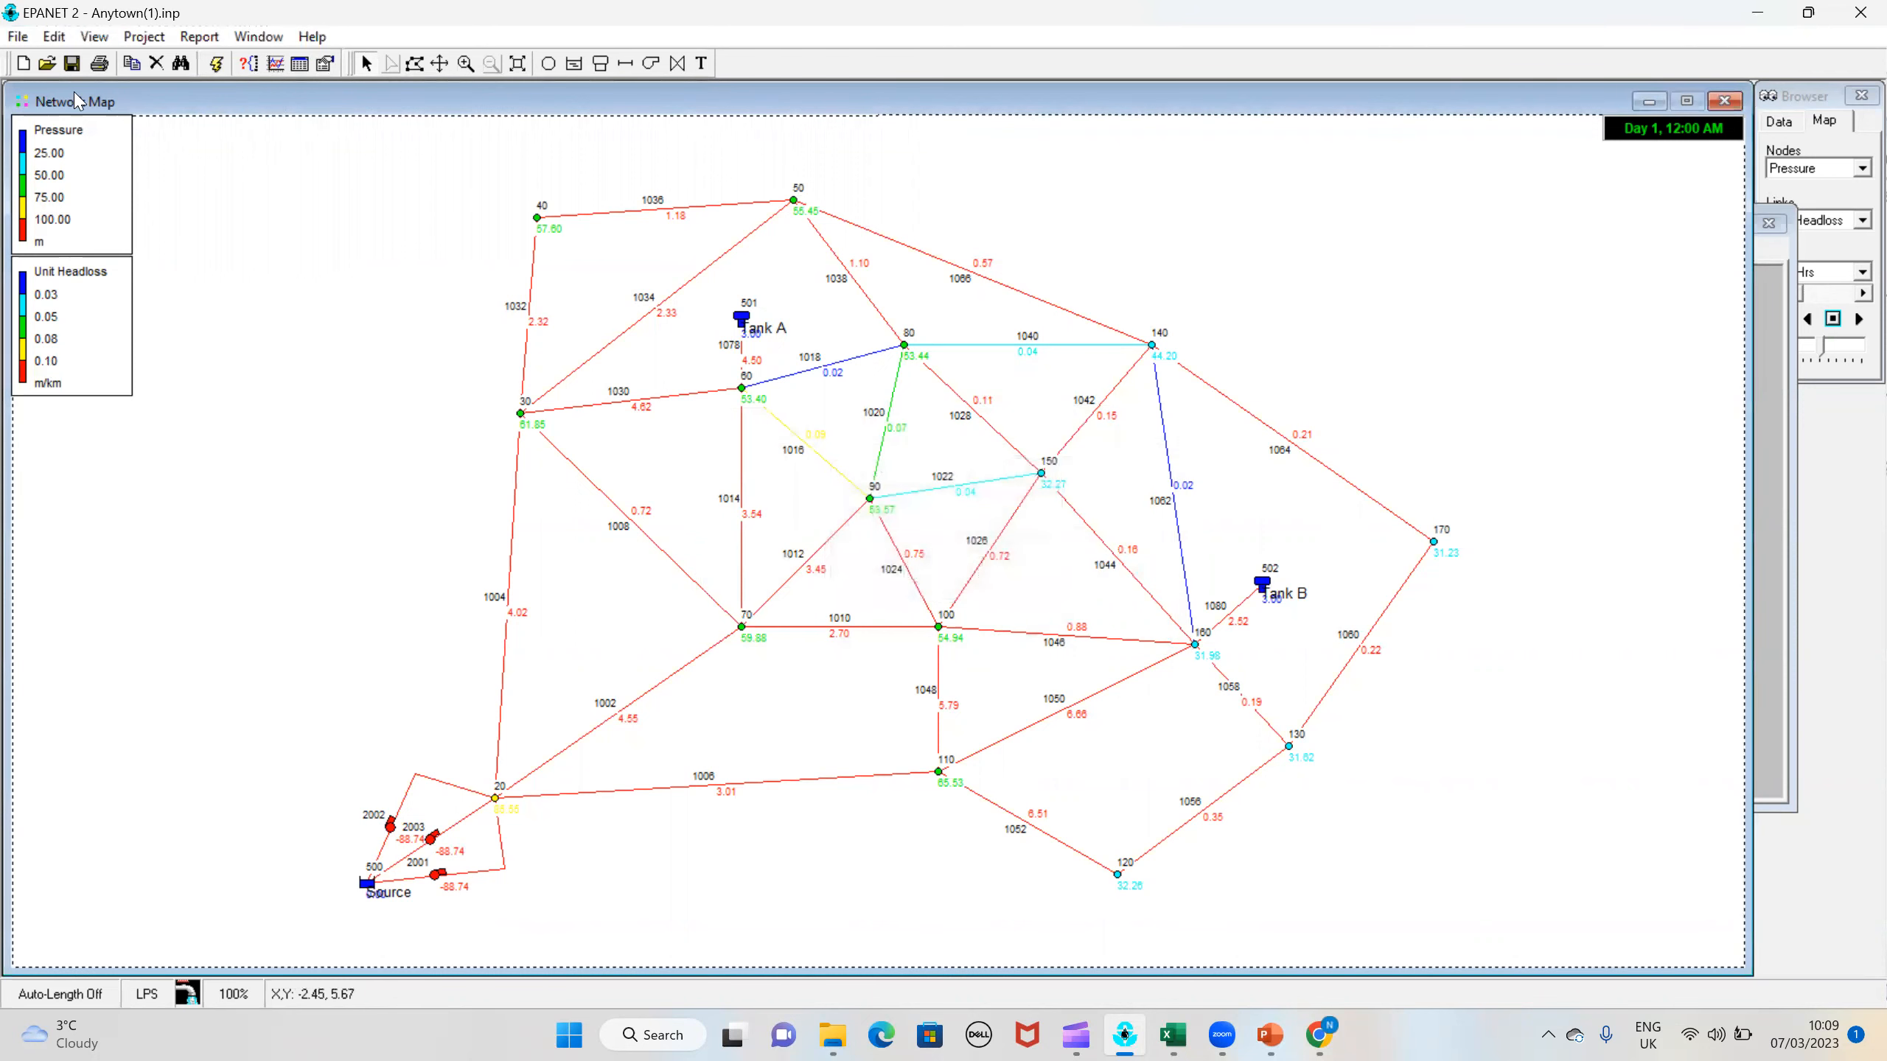
Step: Try to replace the tag of all pipes tagged 1 in the outlined area with 130 using Group Edit
{"action": "left_click", "coordinate": [54, 35]}
{"action": "left_click", "coordinate": [104, 205]}
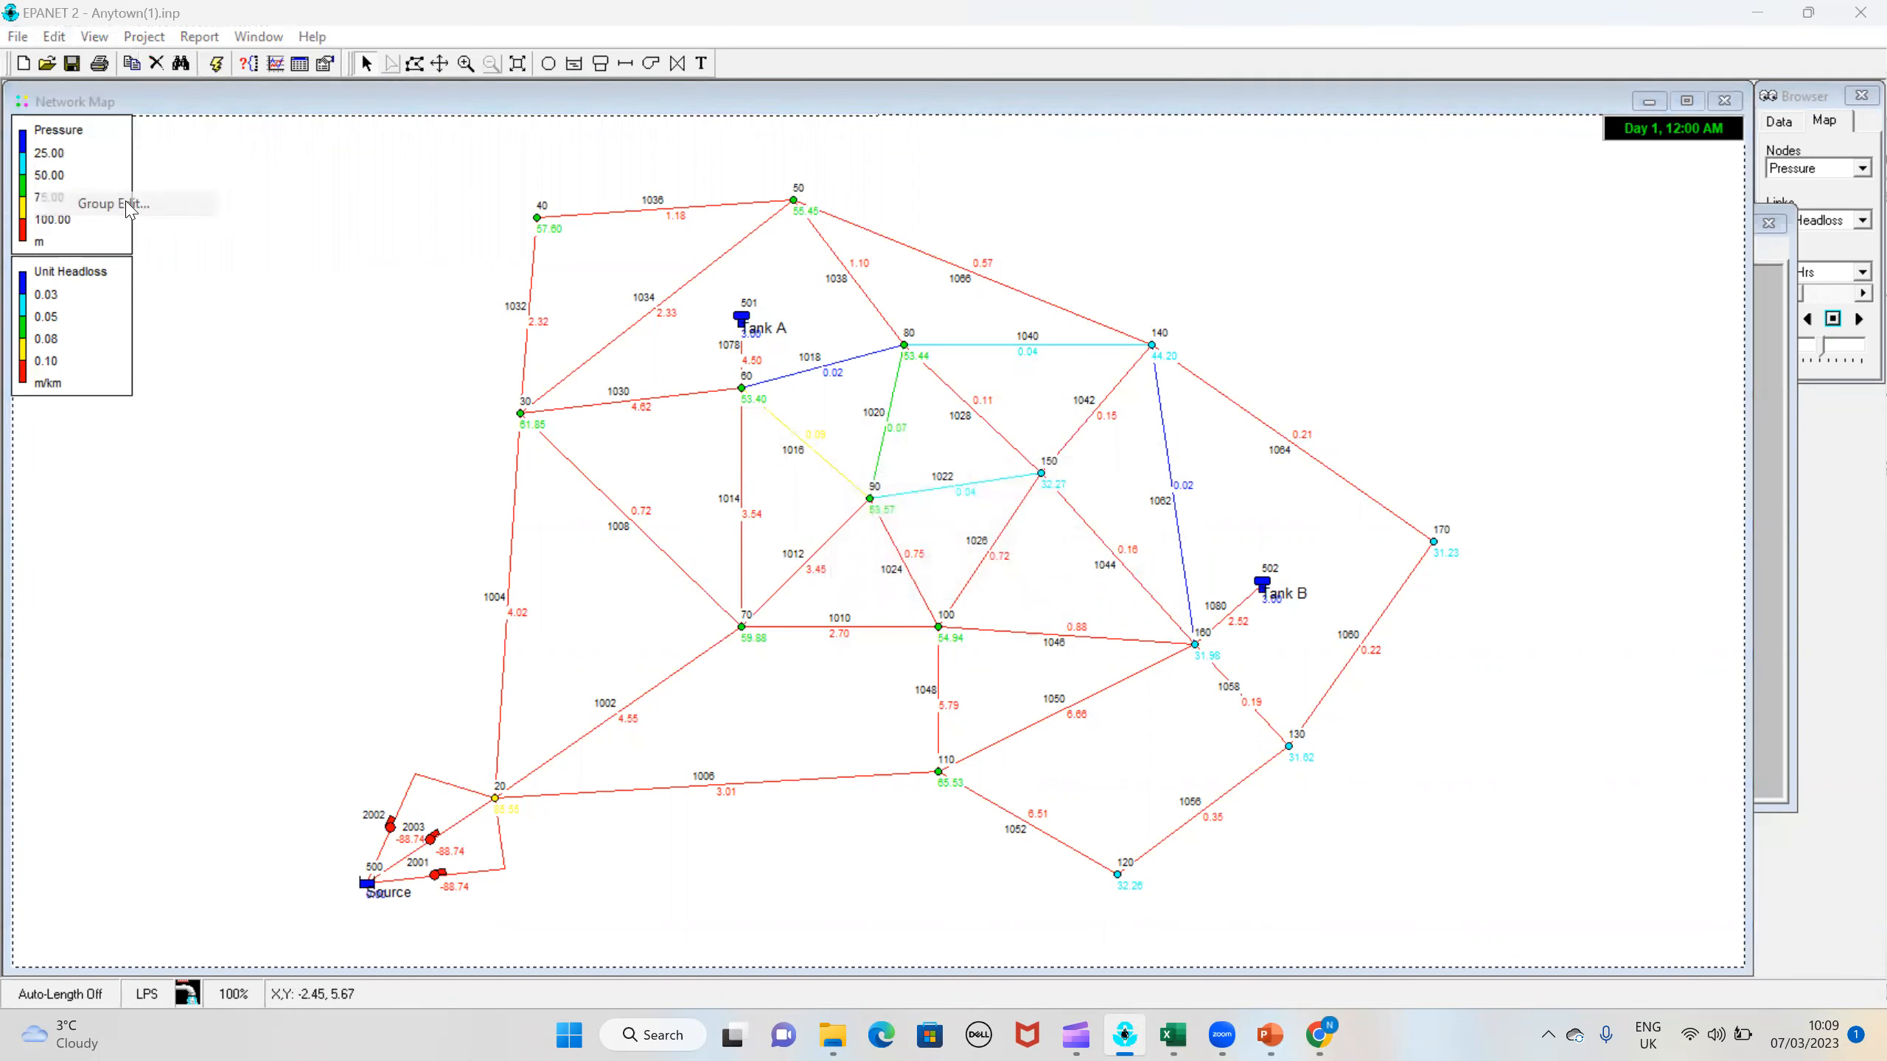
{"action": "left_click", "coordinate": [923, 470]}
{"action": "left_click", "coordinate": [869, 500]}
{"action": "left_click", "coordinate": [749, 515]}
{"action": "left_click", "coordinate": [750, 521]}
{"action": "left_click", "coordinate": [1123, 514]}
{"action": "type", "text": "1"}
{"action": "left_click", "coordinate": [1105, 554]}
{"action": "type", "text": "130"}
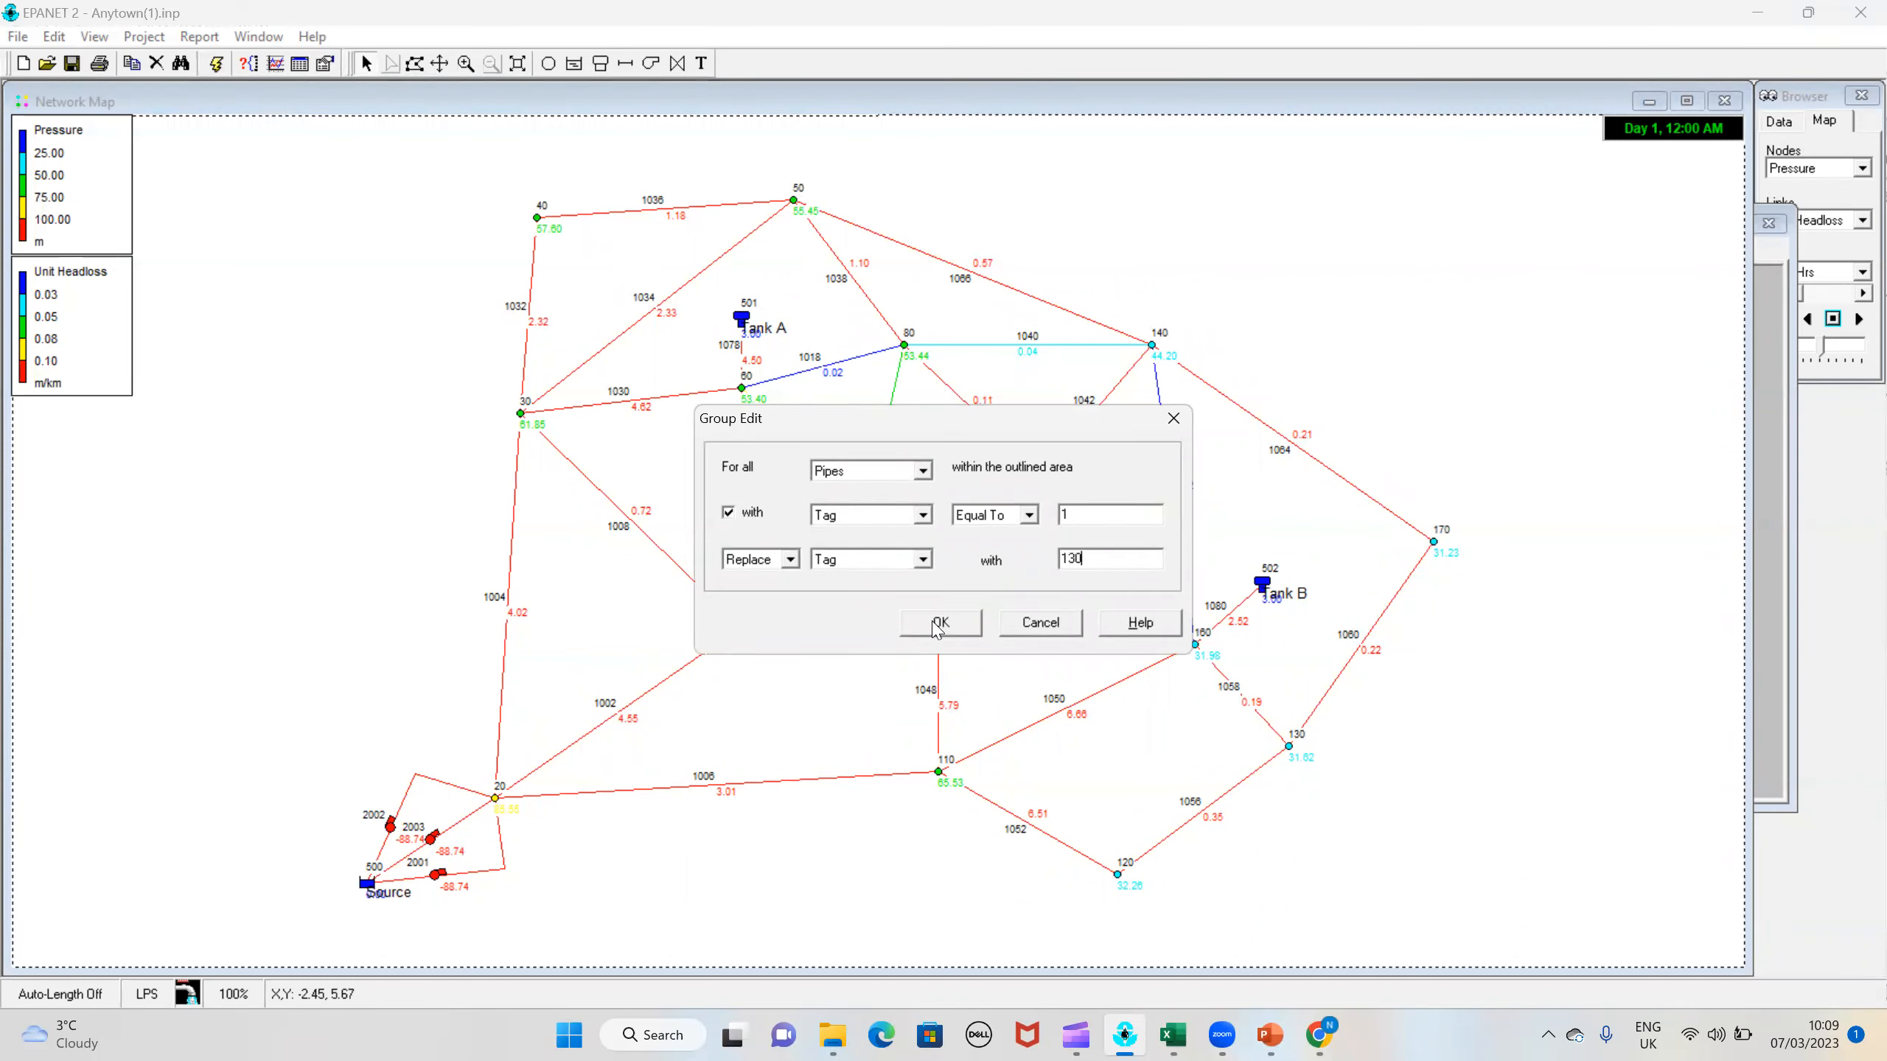
{"action": "left_click", "coordinate": [923, 627]}
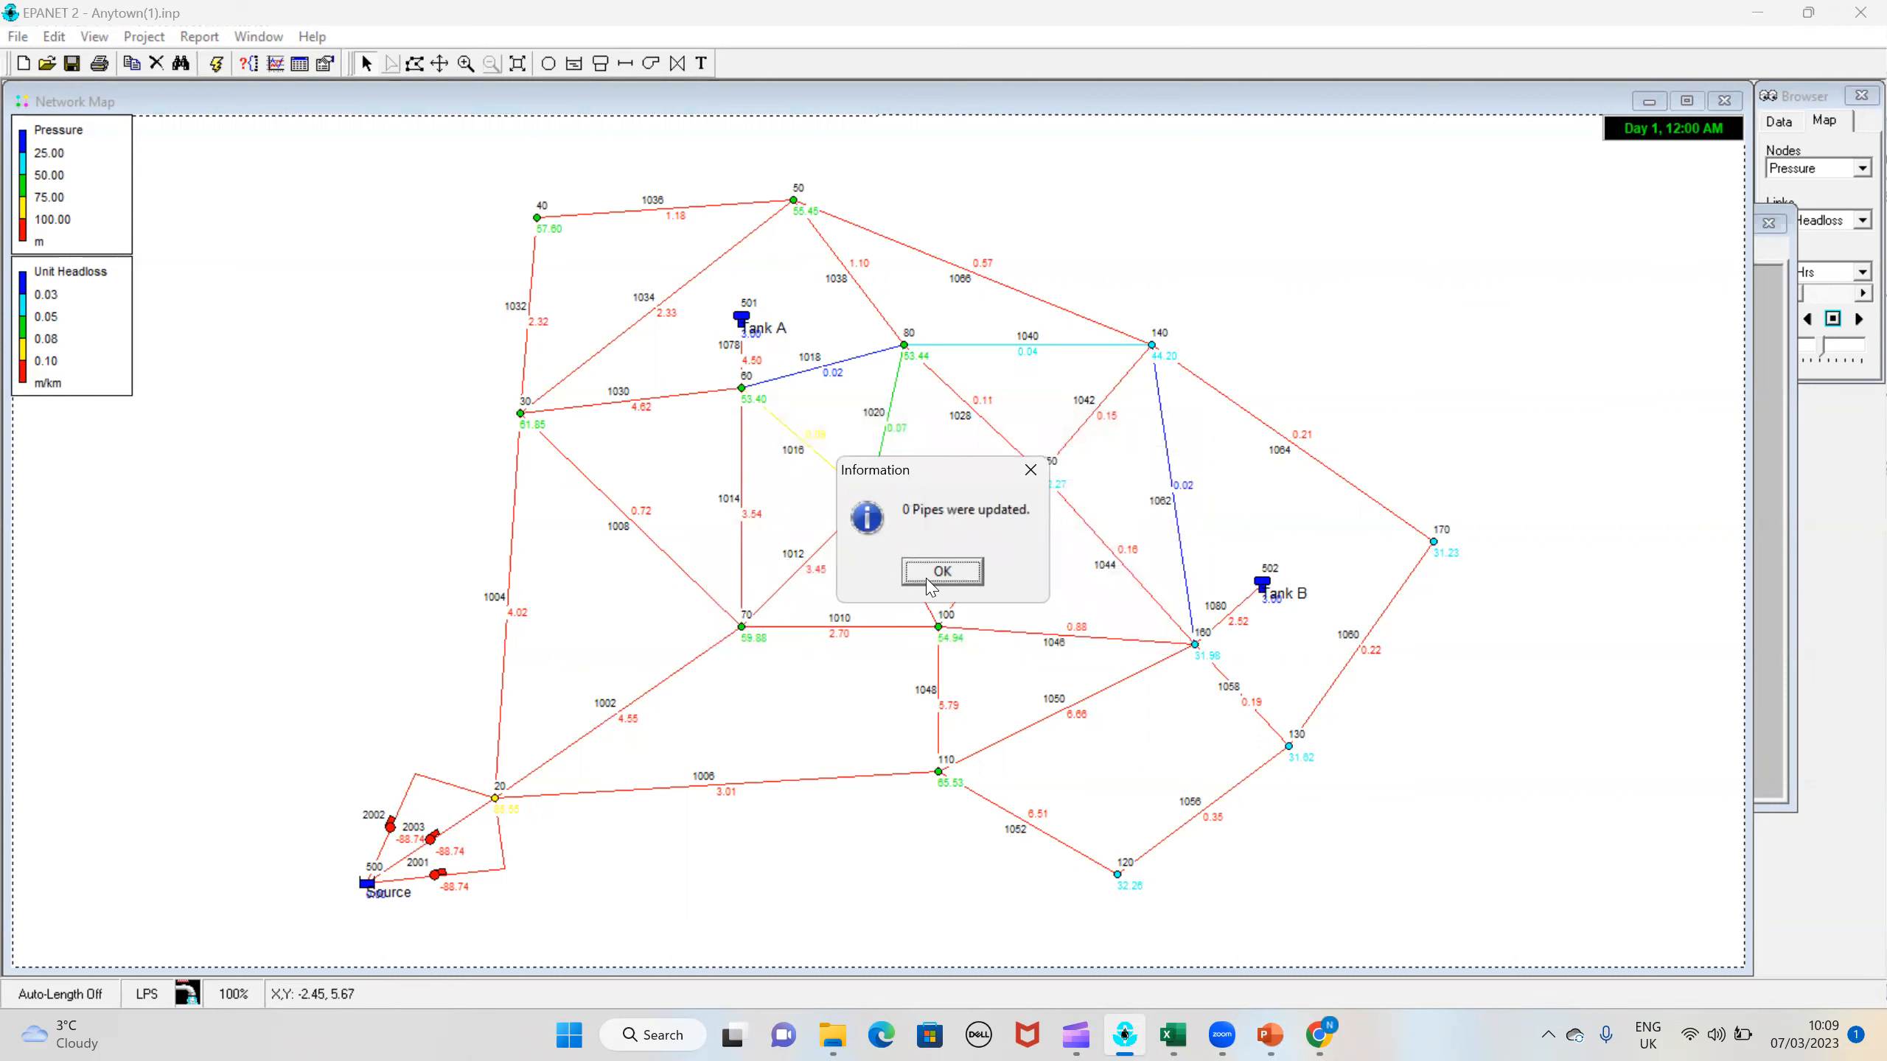
{"action": "left_click", "coordinate": [928, 588]}
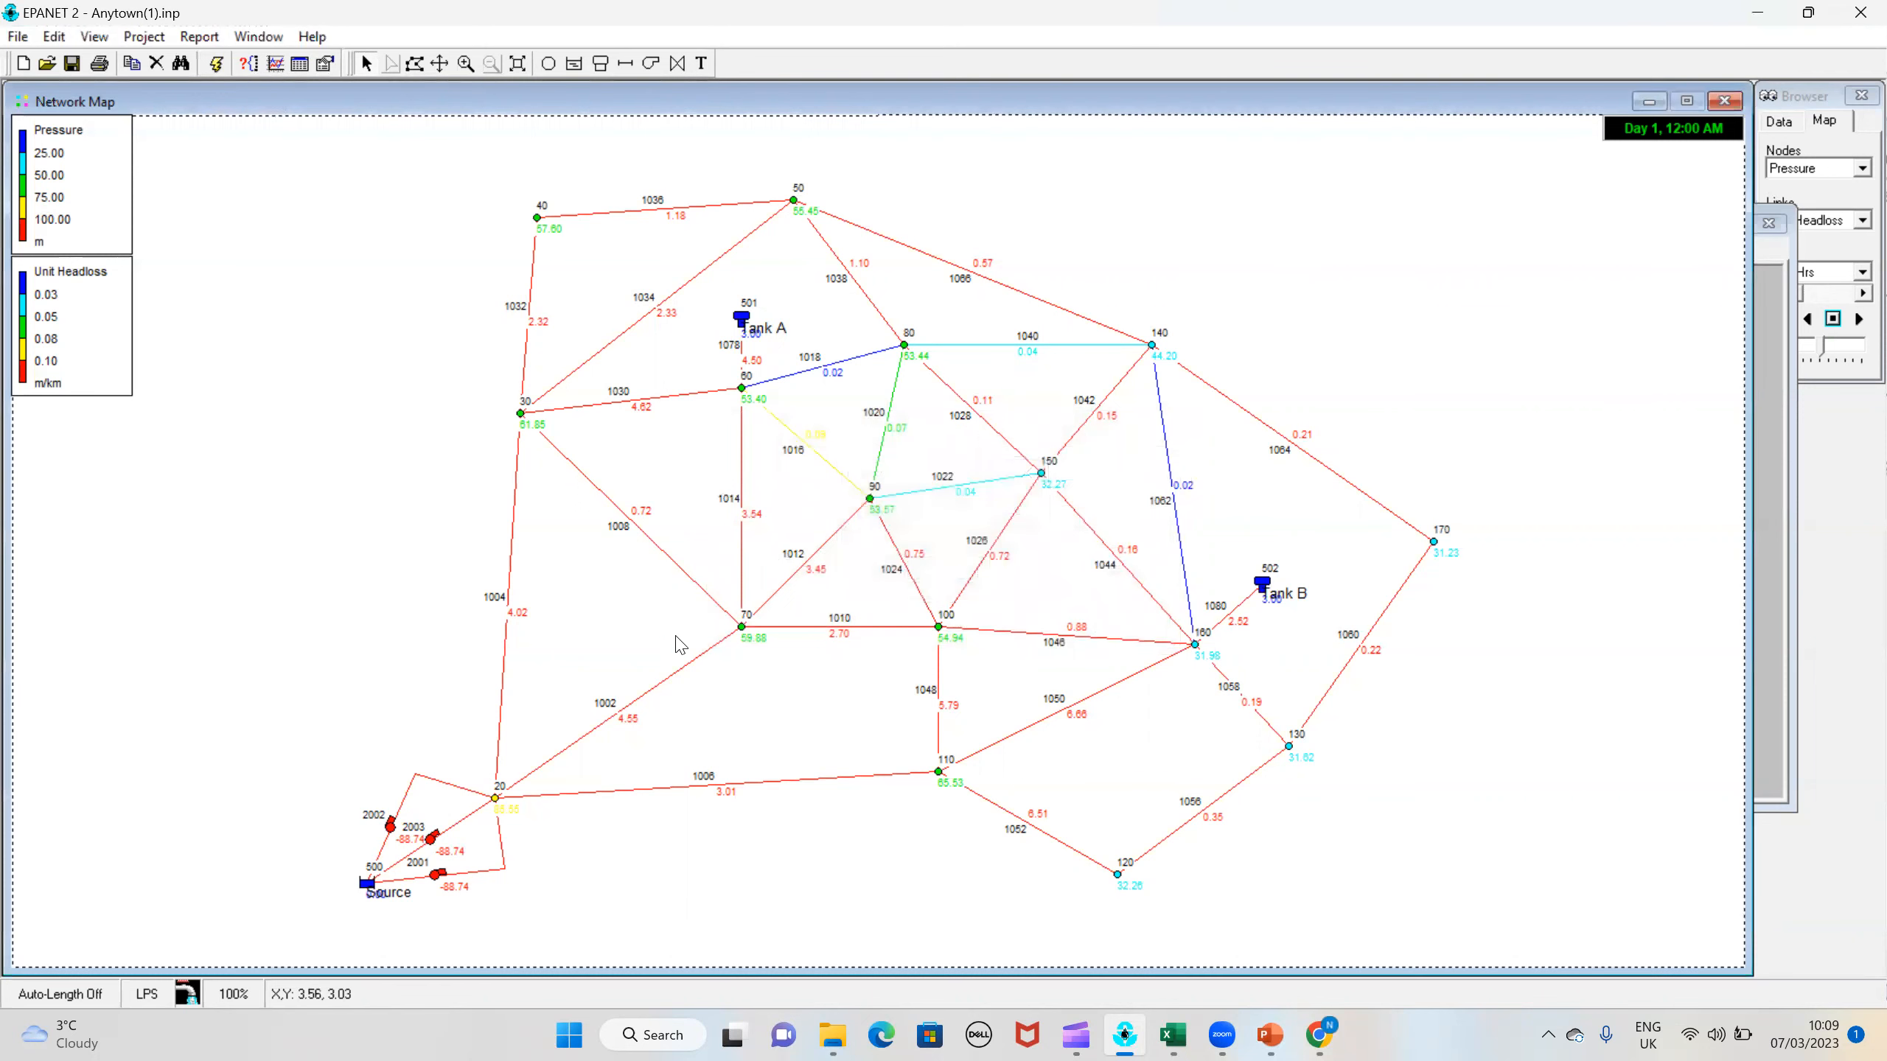
Step: Check the tag and roughness of pipe 1004 in its properties, and close the property editor
{"action": "left_click", "coordinate": [672, 677]}
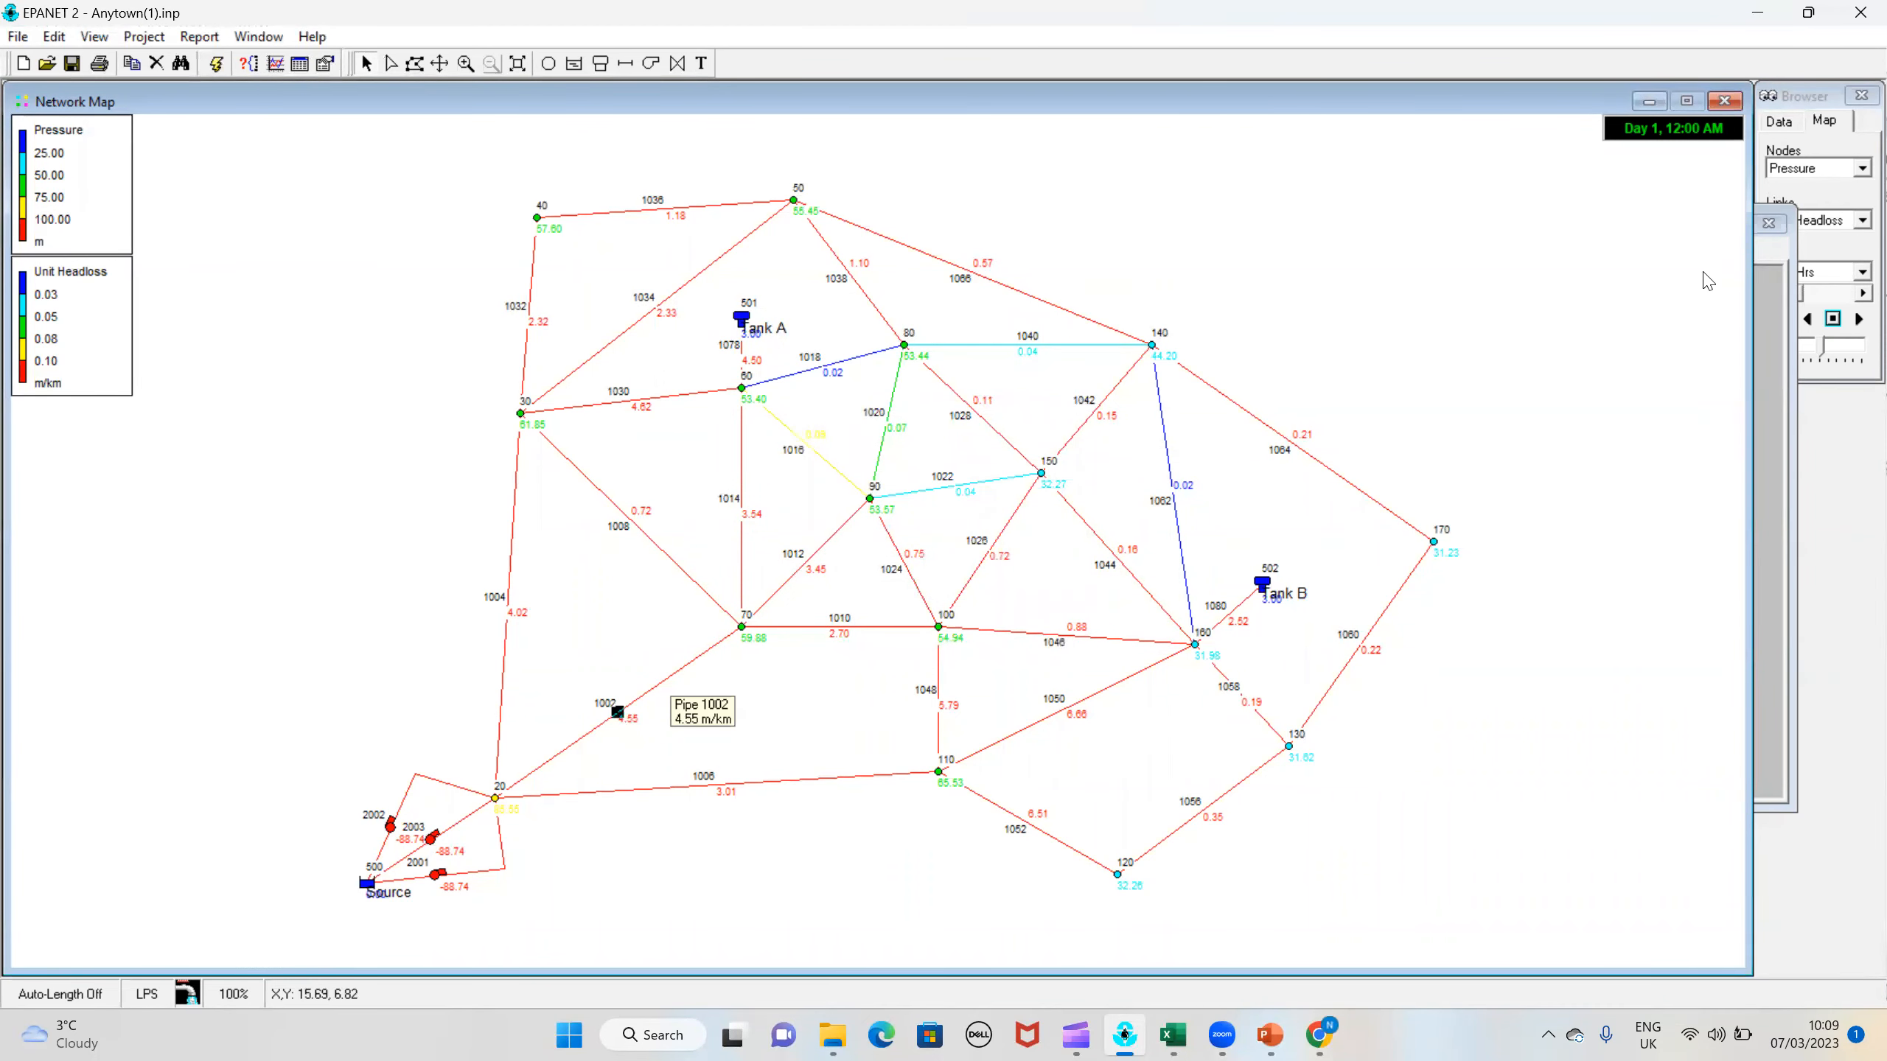
{"action": "left_click", "coordinate": [518, 535]}
{"action": "double_click", "coordinate": [513, 534]}
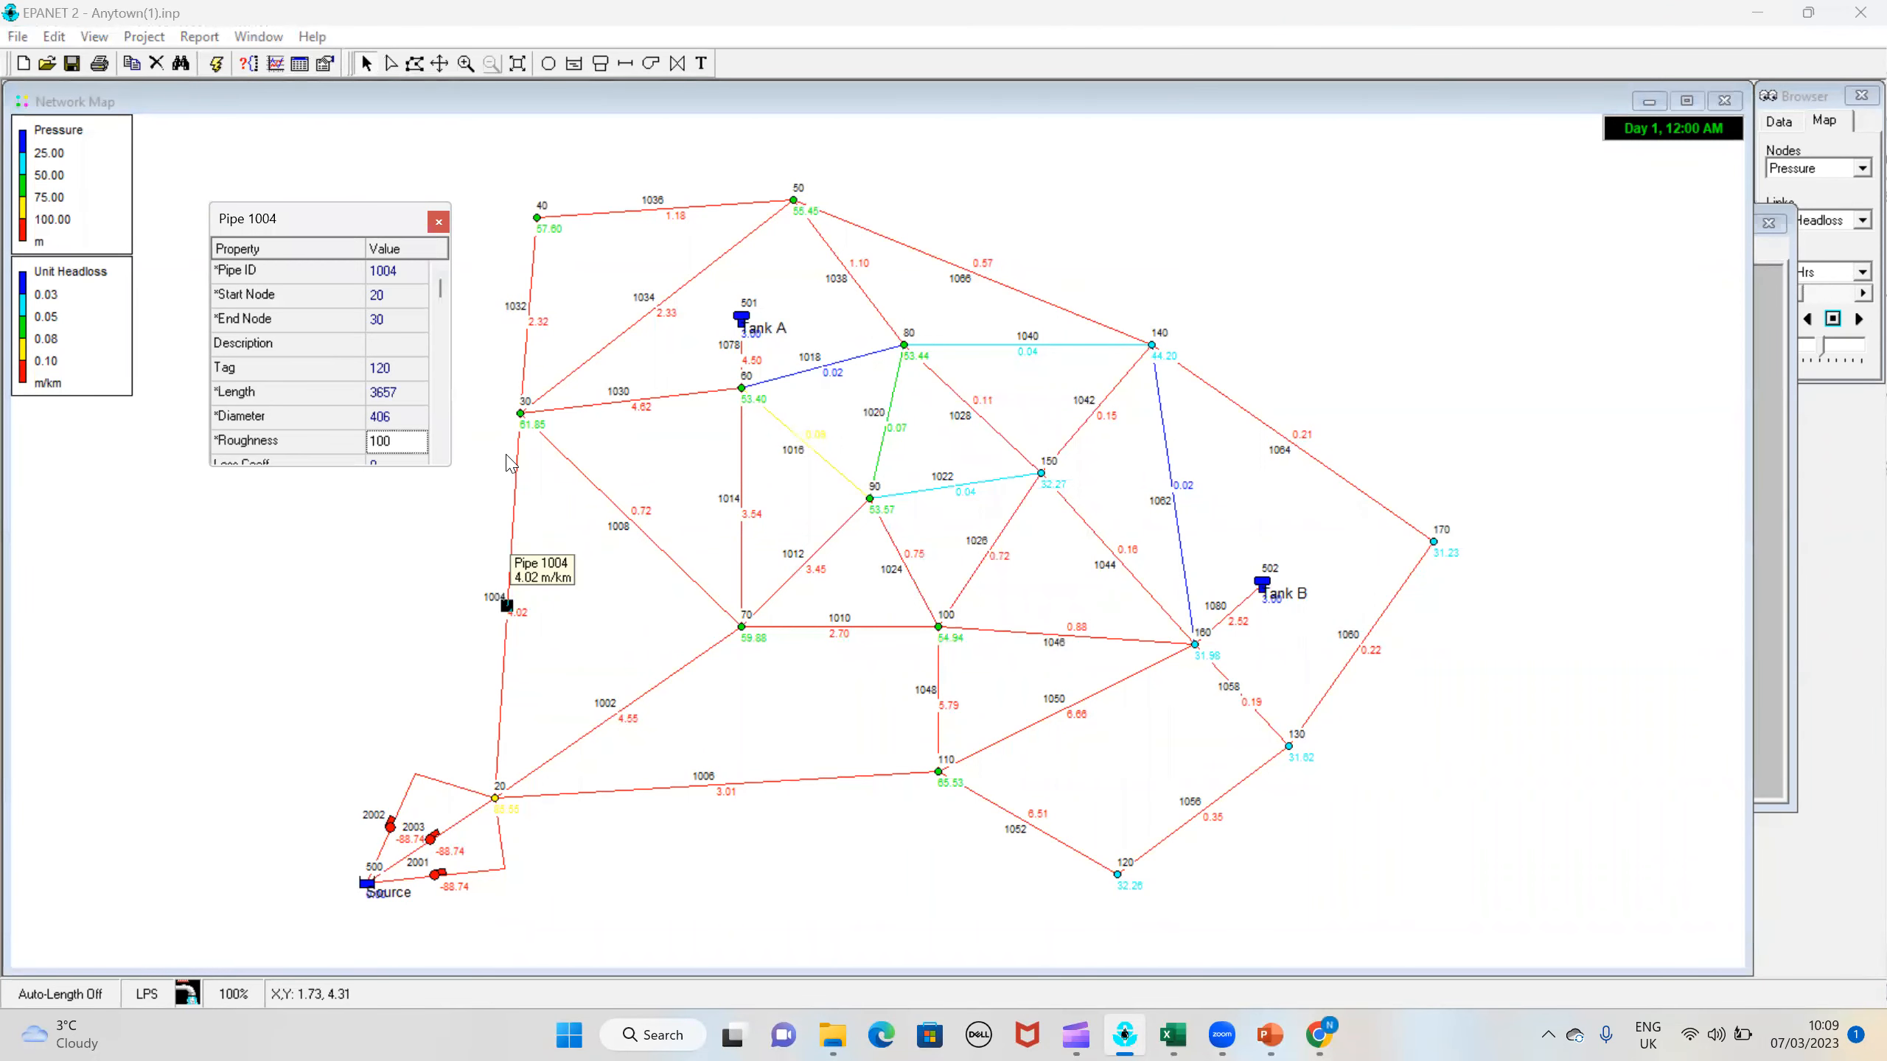
{"action": "left_click", "coordinate": [438, 223]}
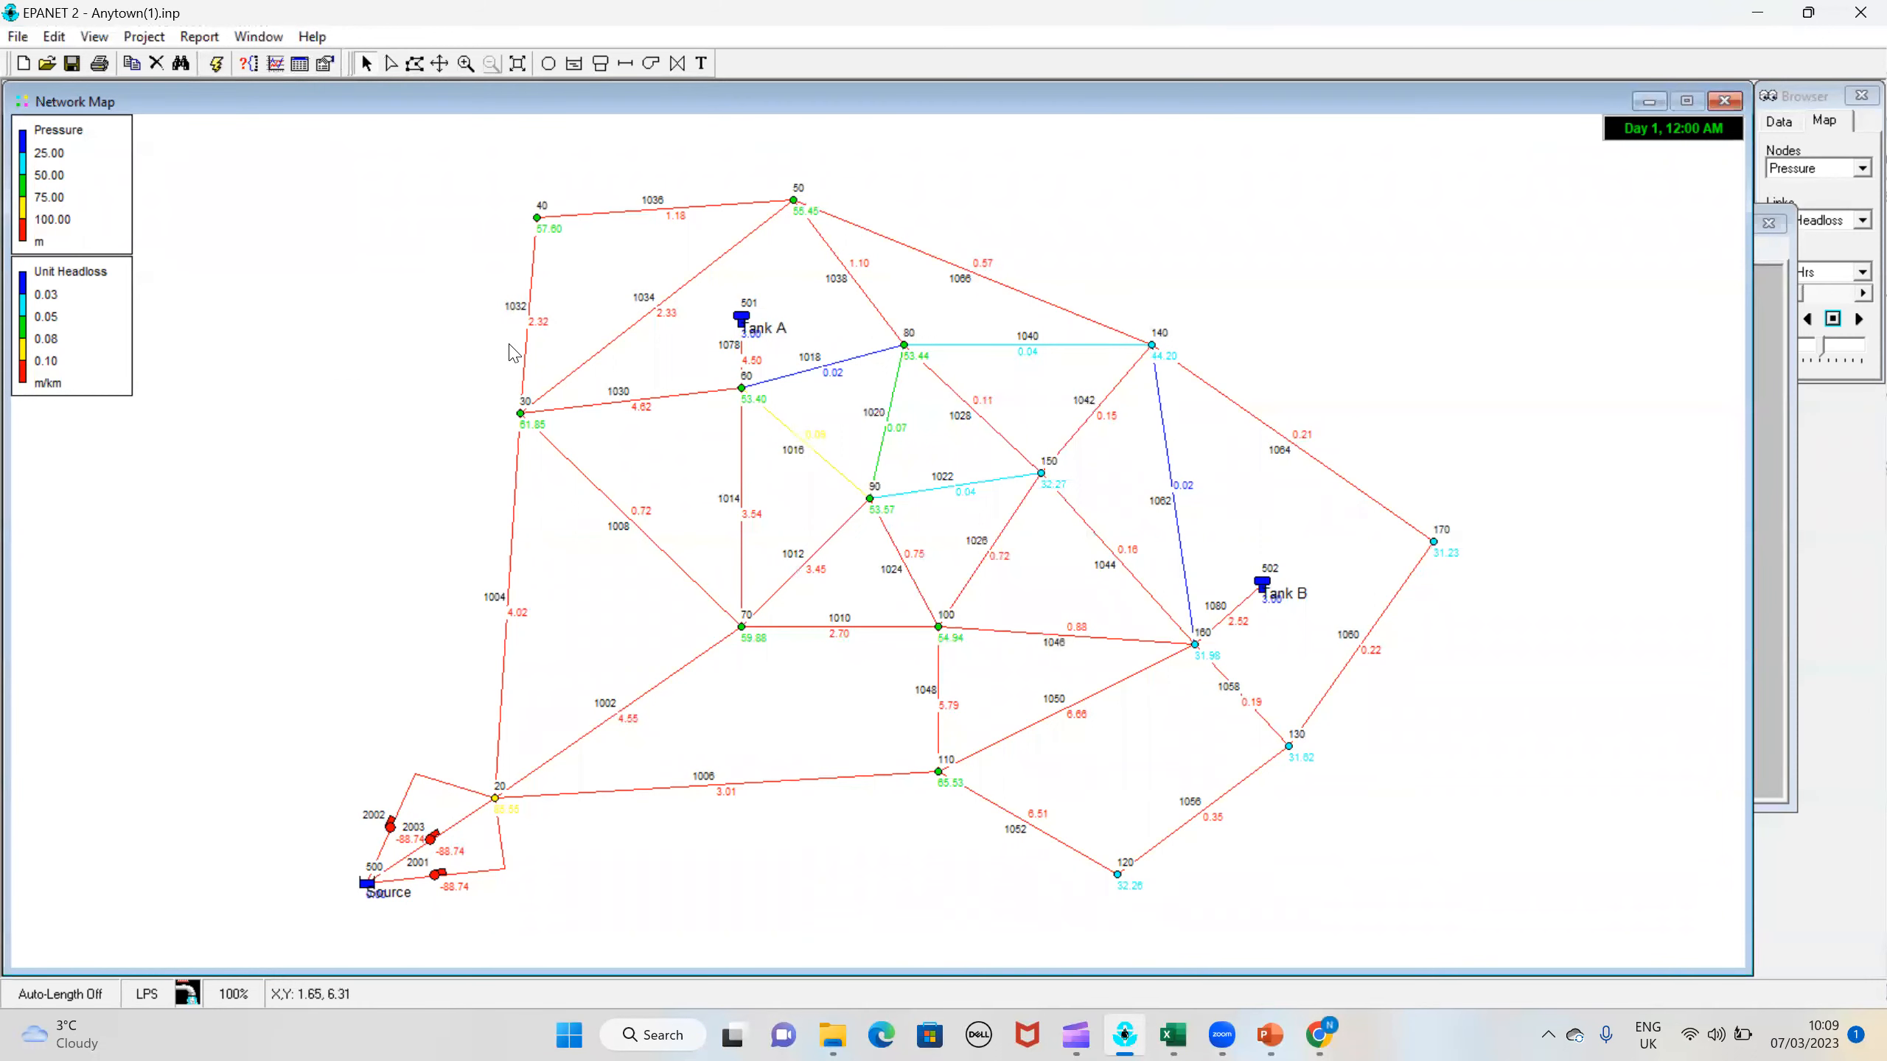
Step: Check the tag and roughness of pipe 1032 in its properties, and close the property editor
{"action": "left_click", "coordinate": [529, 358]}
{"action": "double_click", "coordinate": [533, 366]}
{"action": "left_click", "coordinate": [411, 367]}
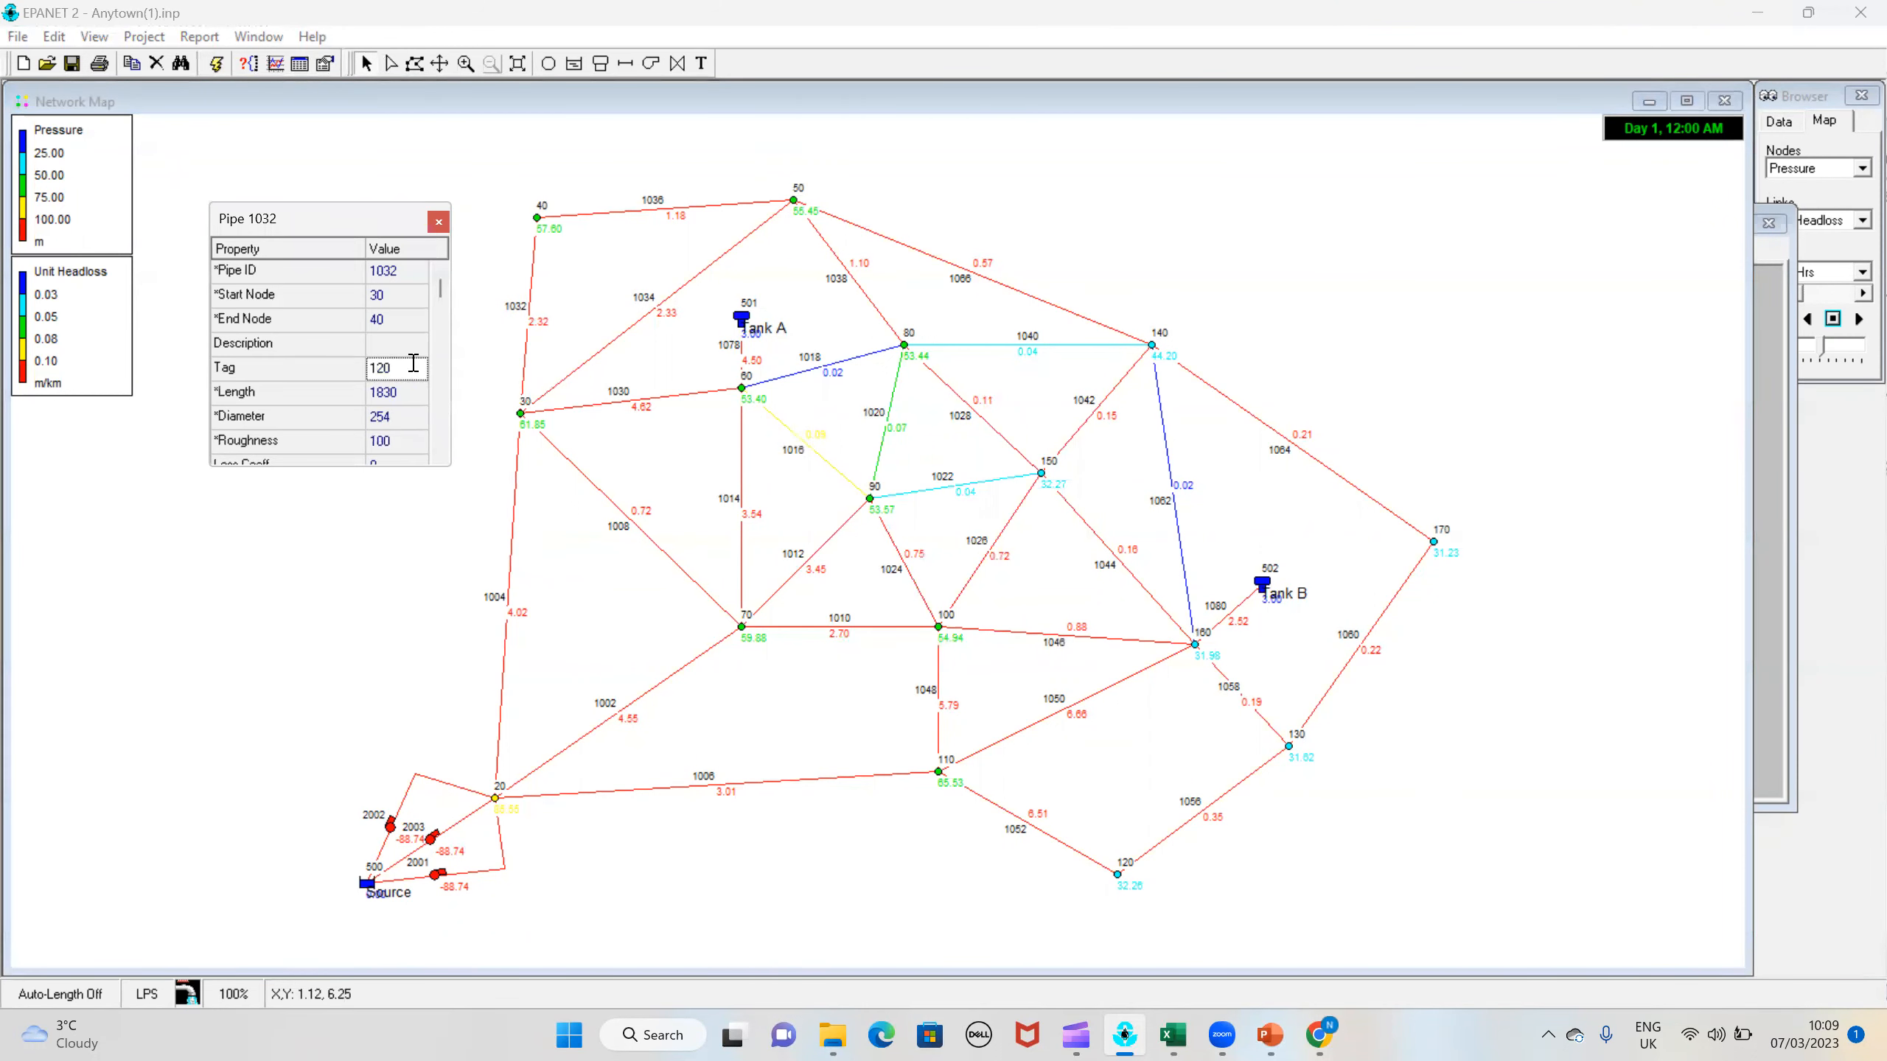
{"action": "left_click", "coordinate": [439, 223]}
Step: Reopen the Anytown(1) input file without saving the changes to the current project, and run the analysis
{"action": "left_click", "coordinate": [17, 36]}
{"action": "left_click", "coordinate": [61, 86]}
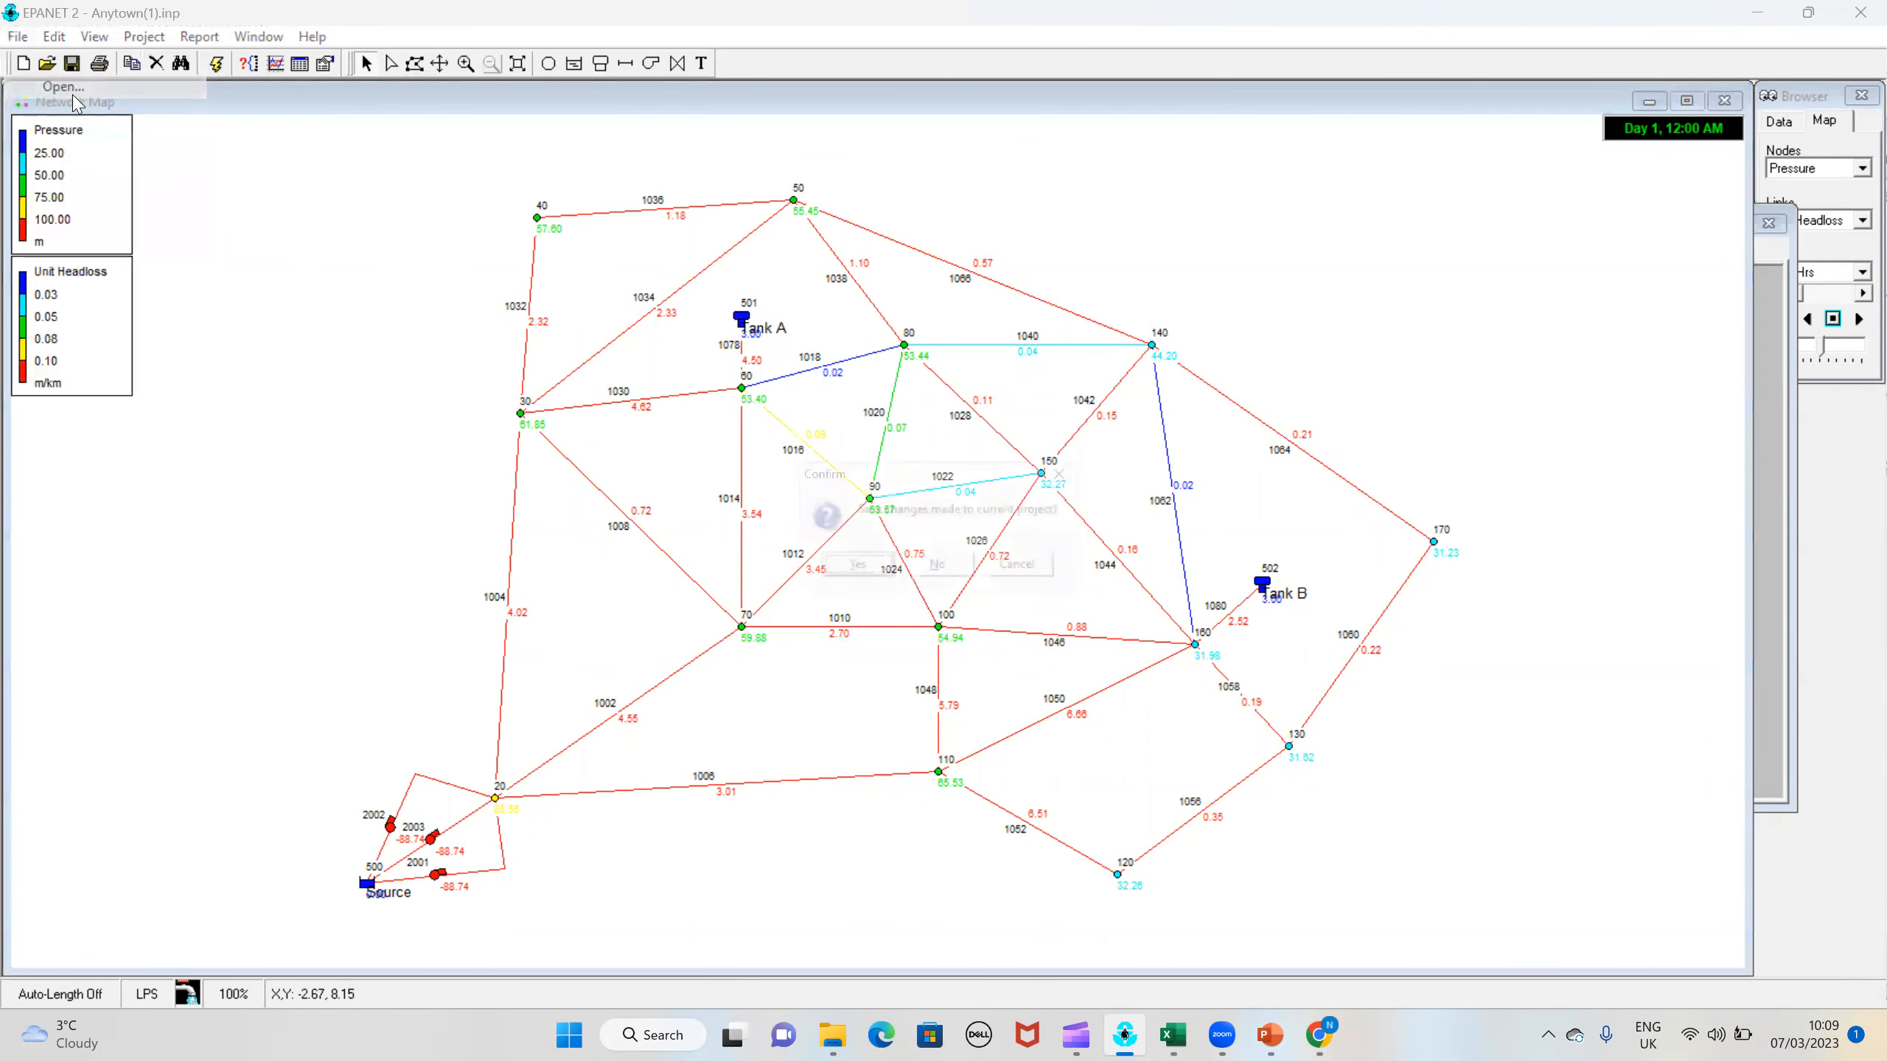
{"action": "left_click", "coordinate": [943, 571]}
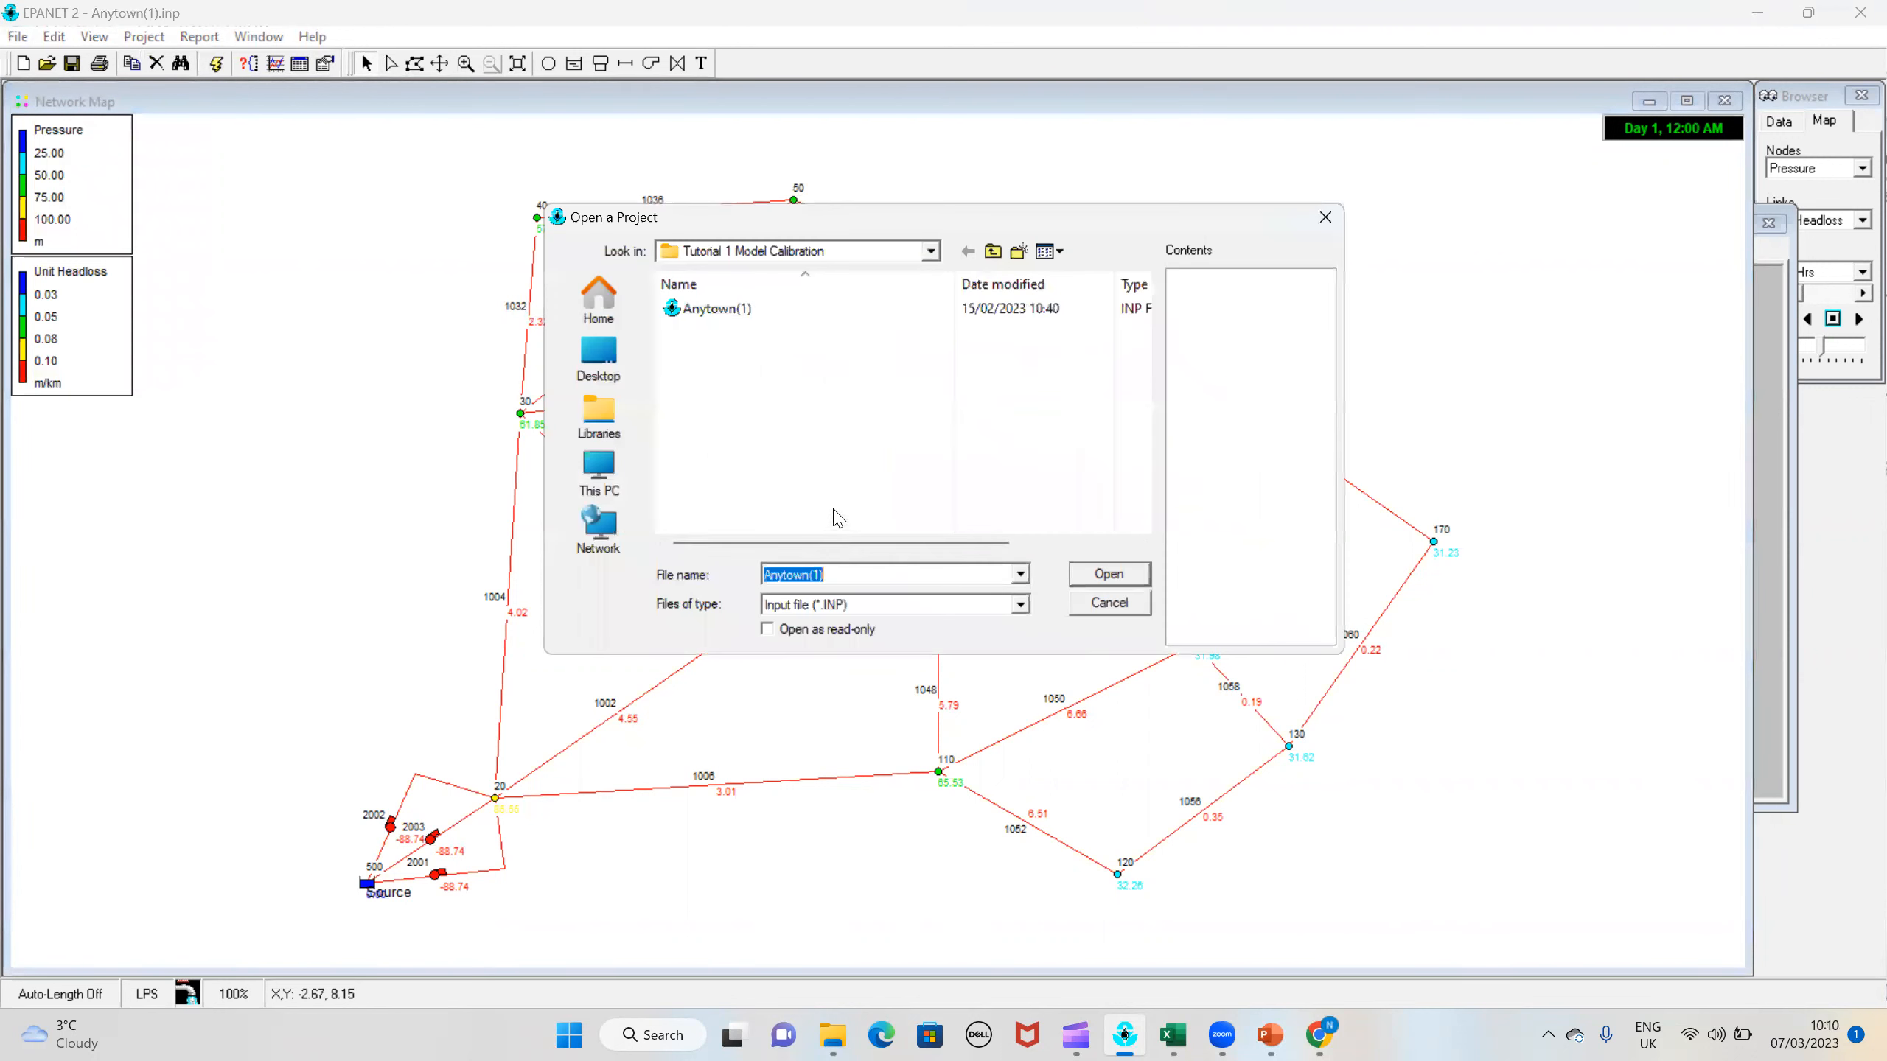
{"action": "left_click", "coordinate": [1018, 605]}
{"action": "left_click", "coordinate": [1012, 608]}
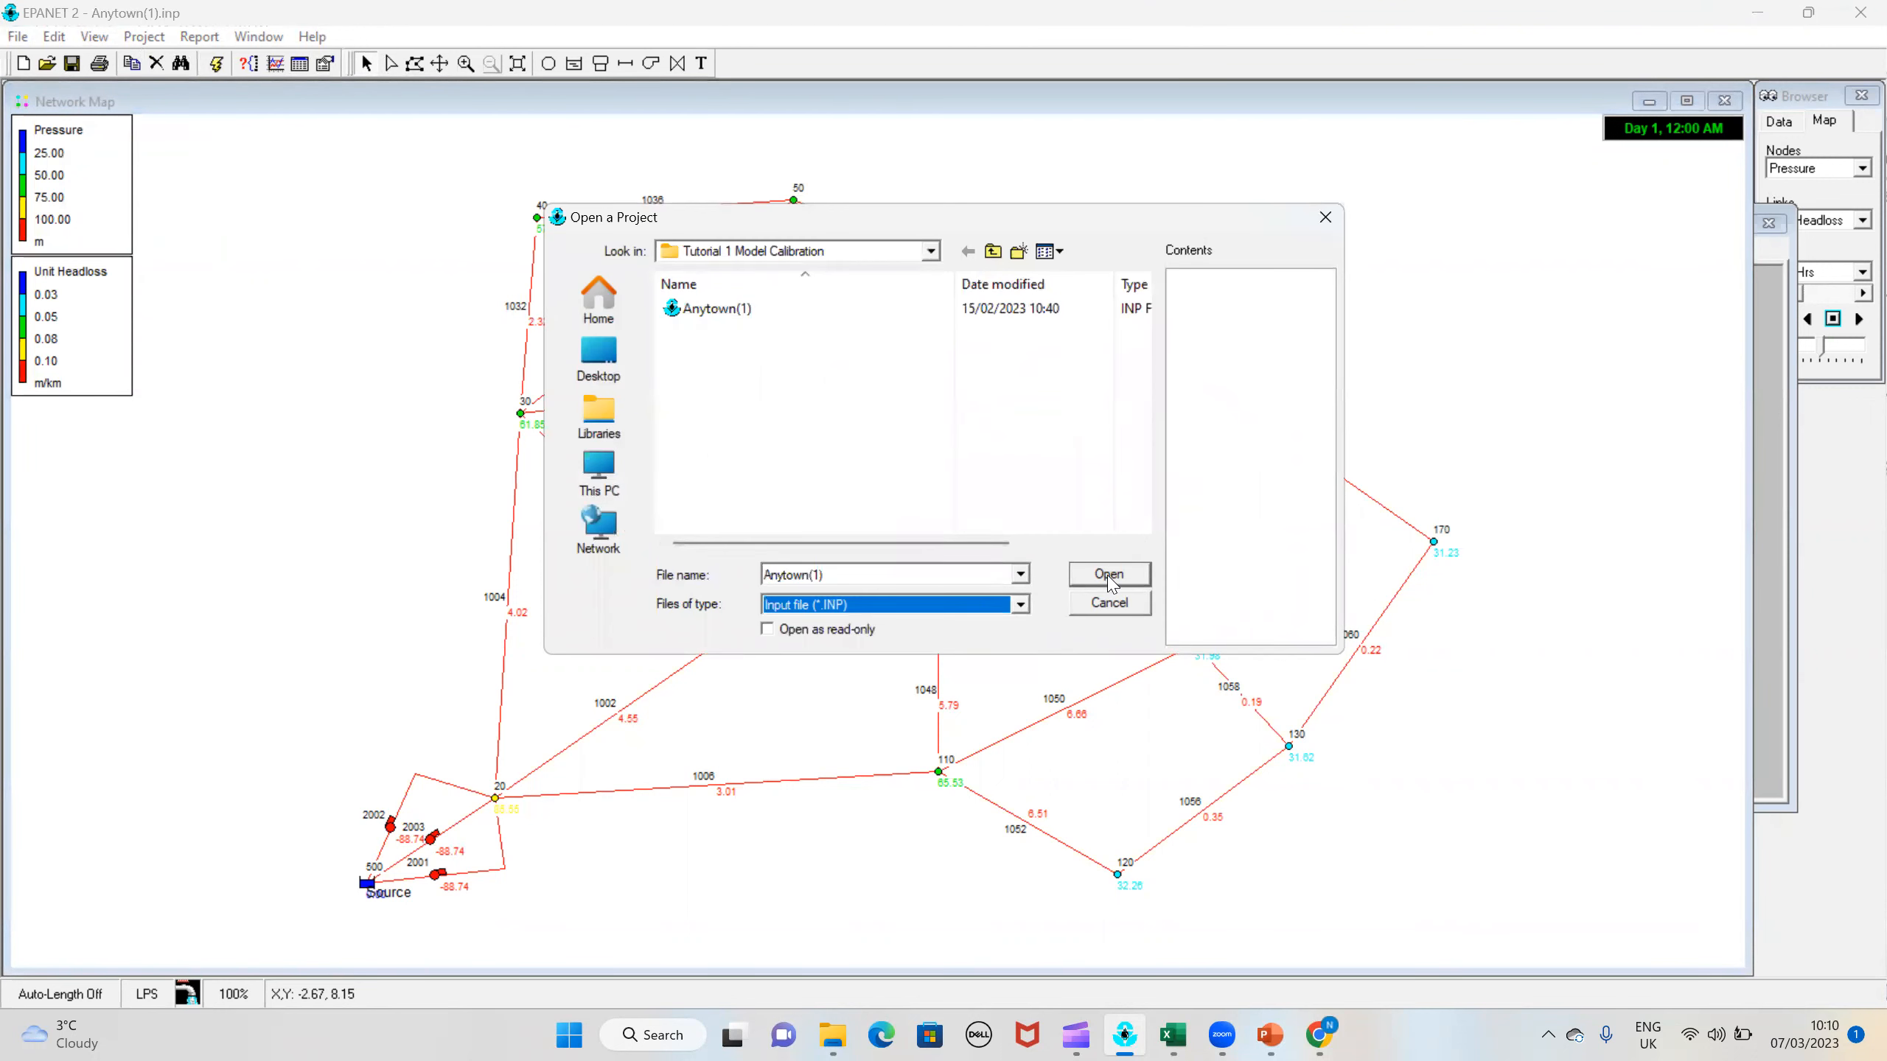
{"action": "left_click", "coordinate": [1106, 577]}
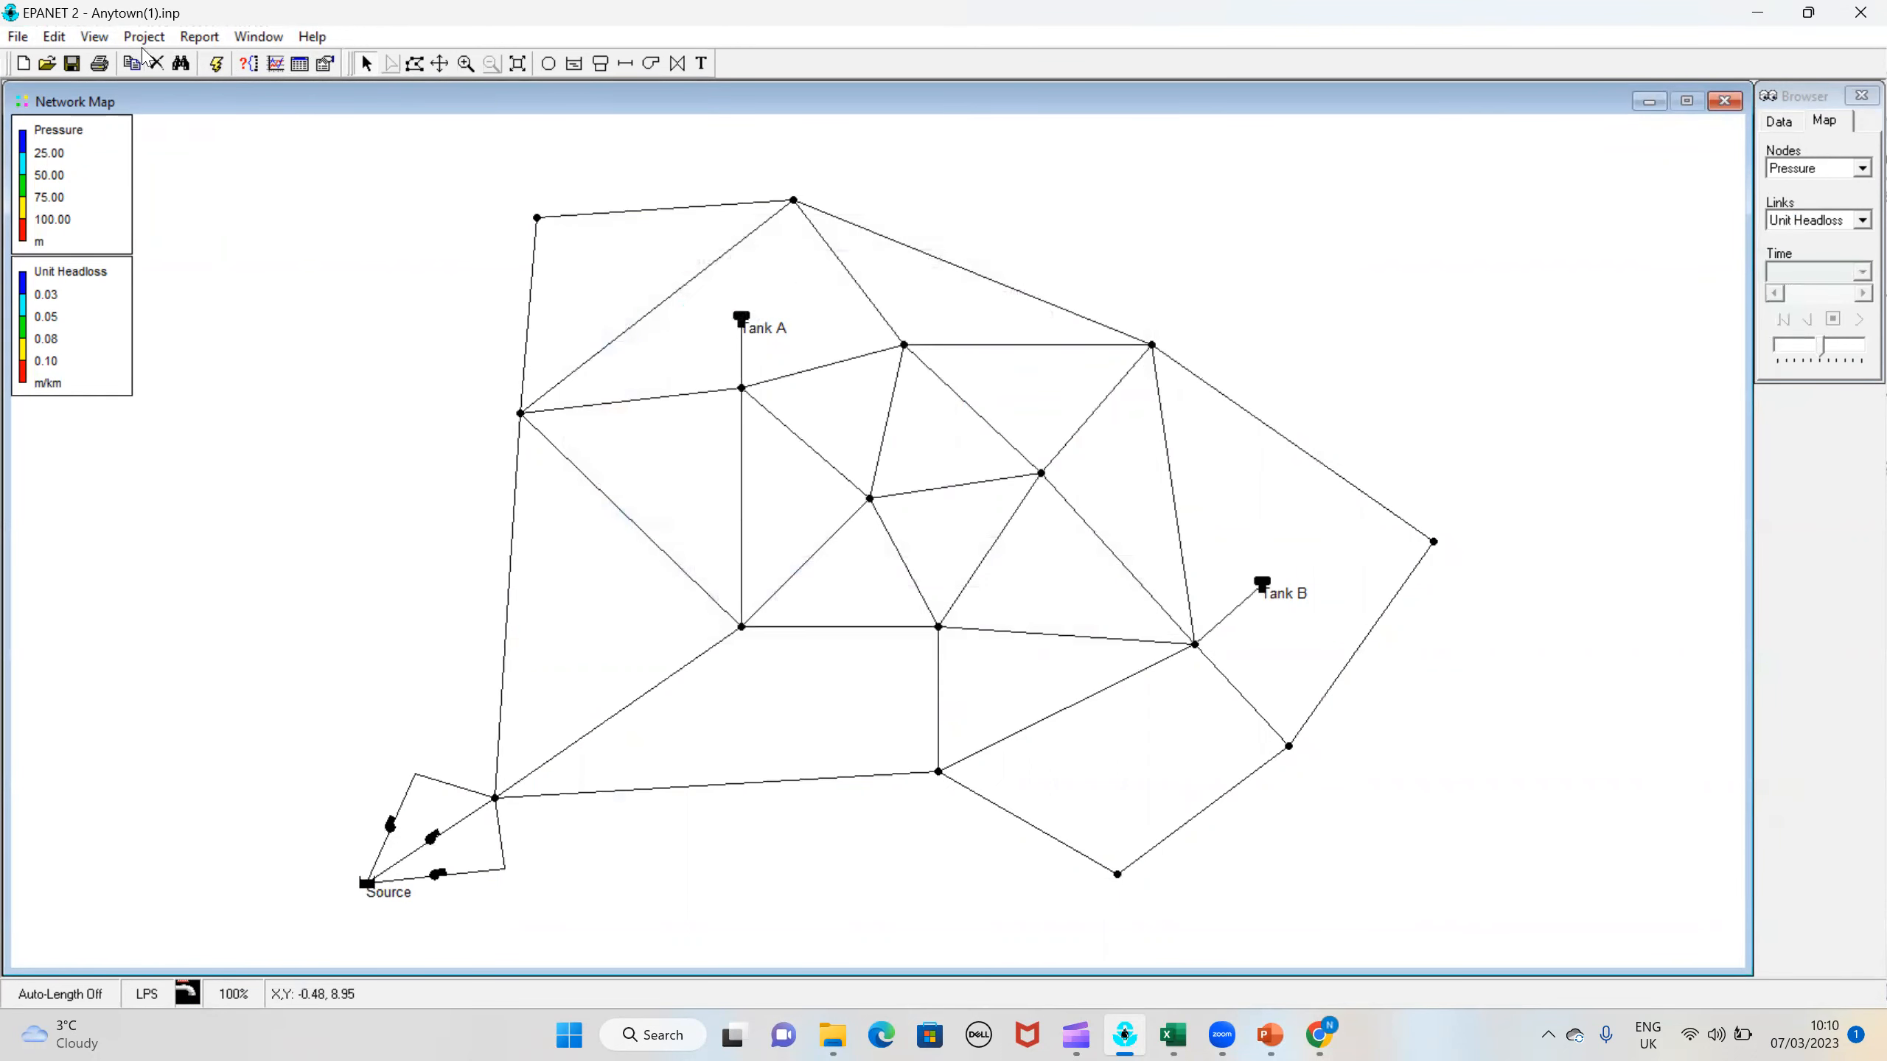
{"action": "left_click", "coordinate": [222, 62]}
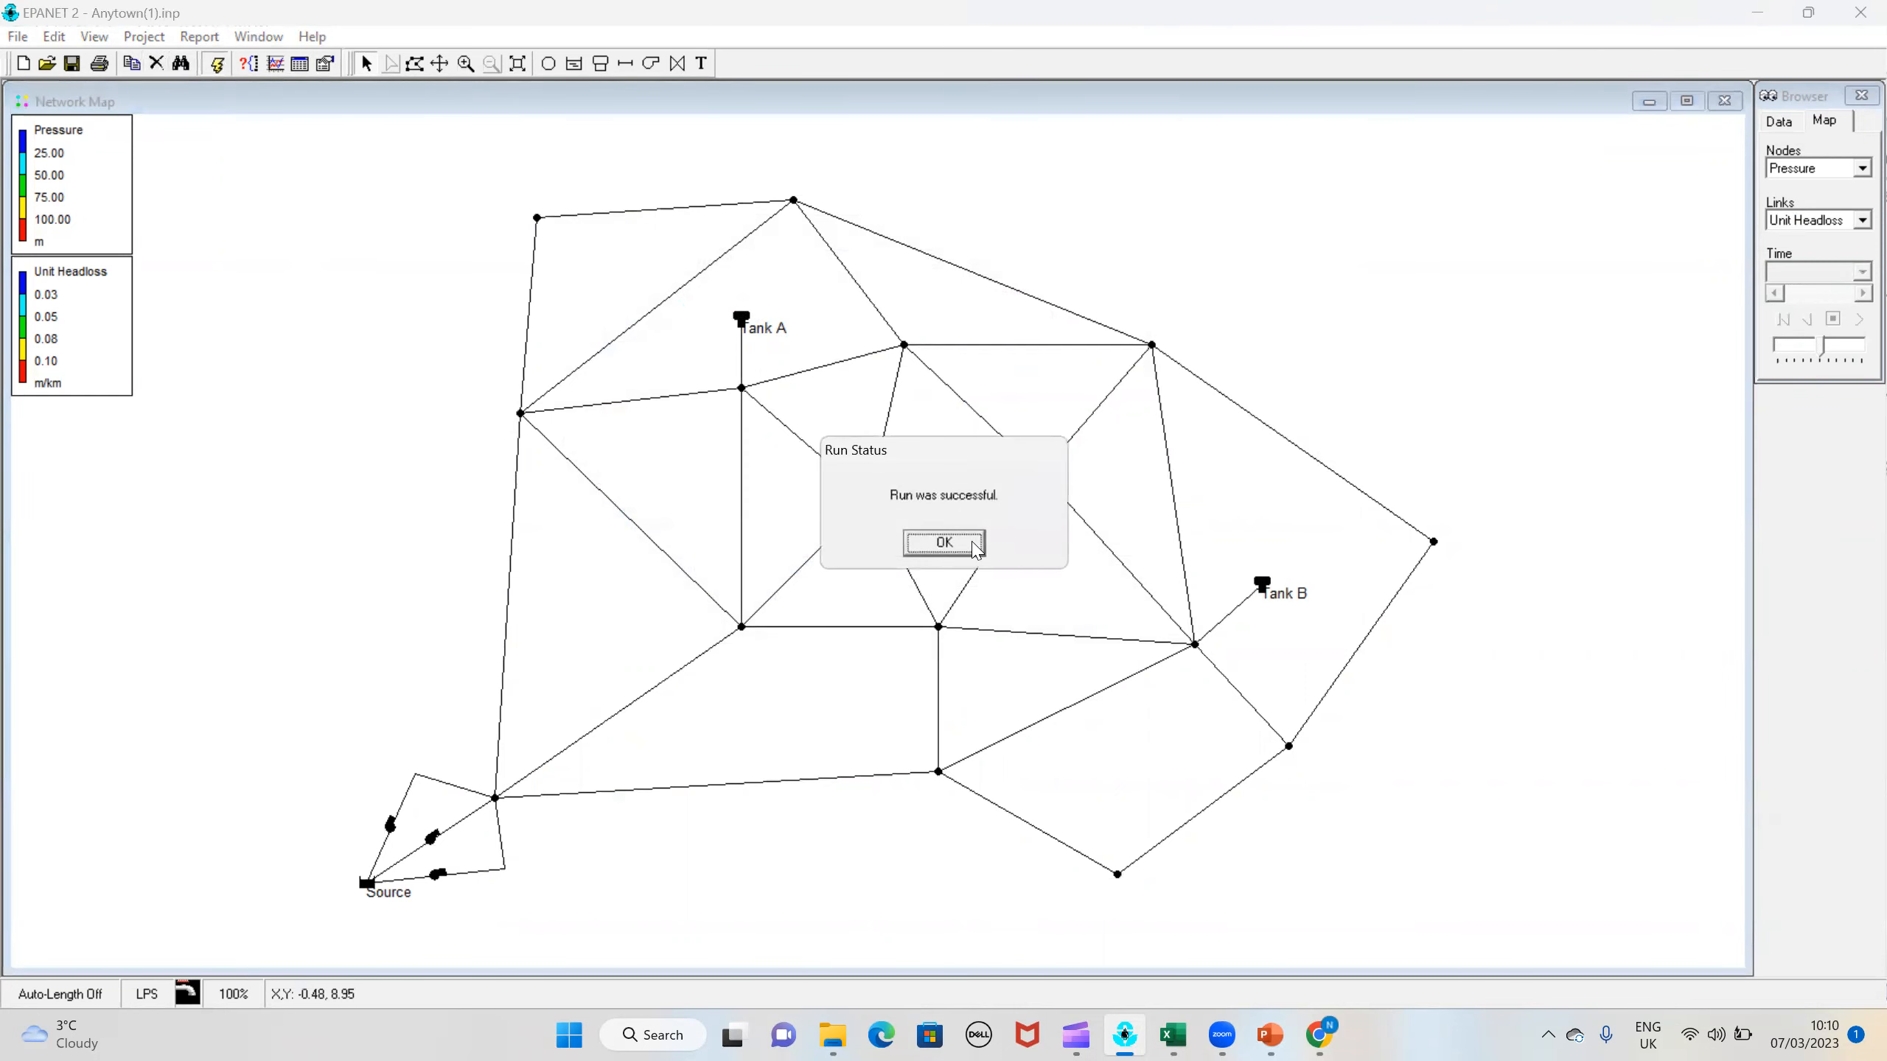
{"action": "key", "text": "Return"}
Step: Display the IDs and values of nodes and links on the network map, and show Velocity for the links
{"action": "right_click", "coordinate": [380, 342]}
{"action": "left_click", "coordinate": [444, 462]}
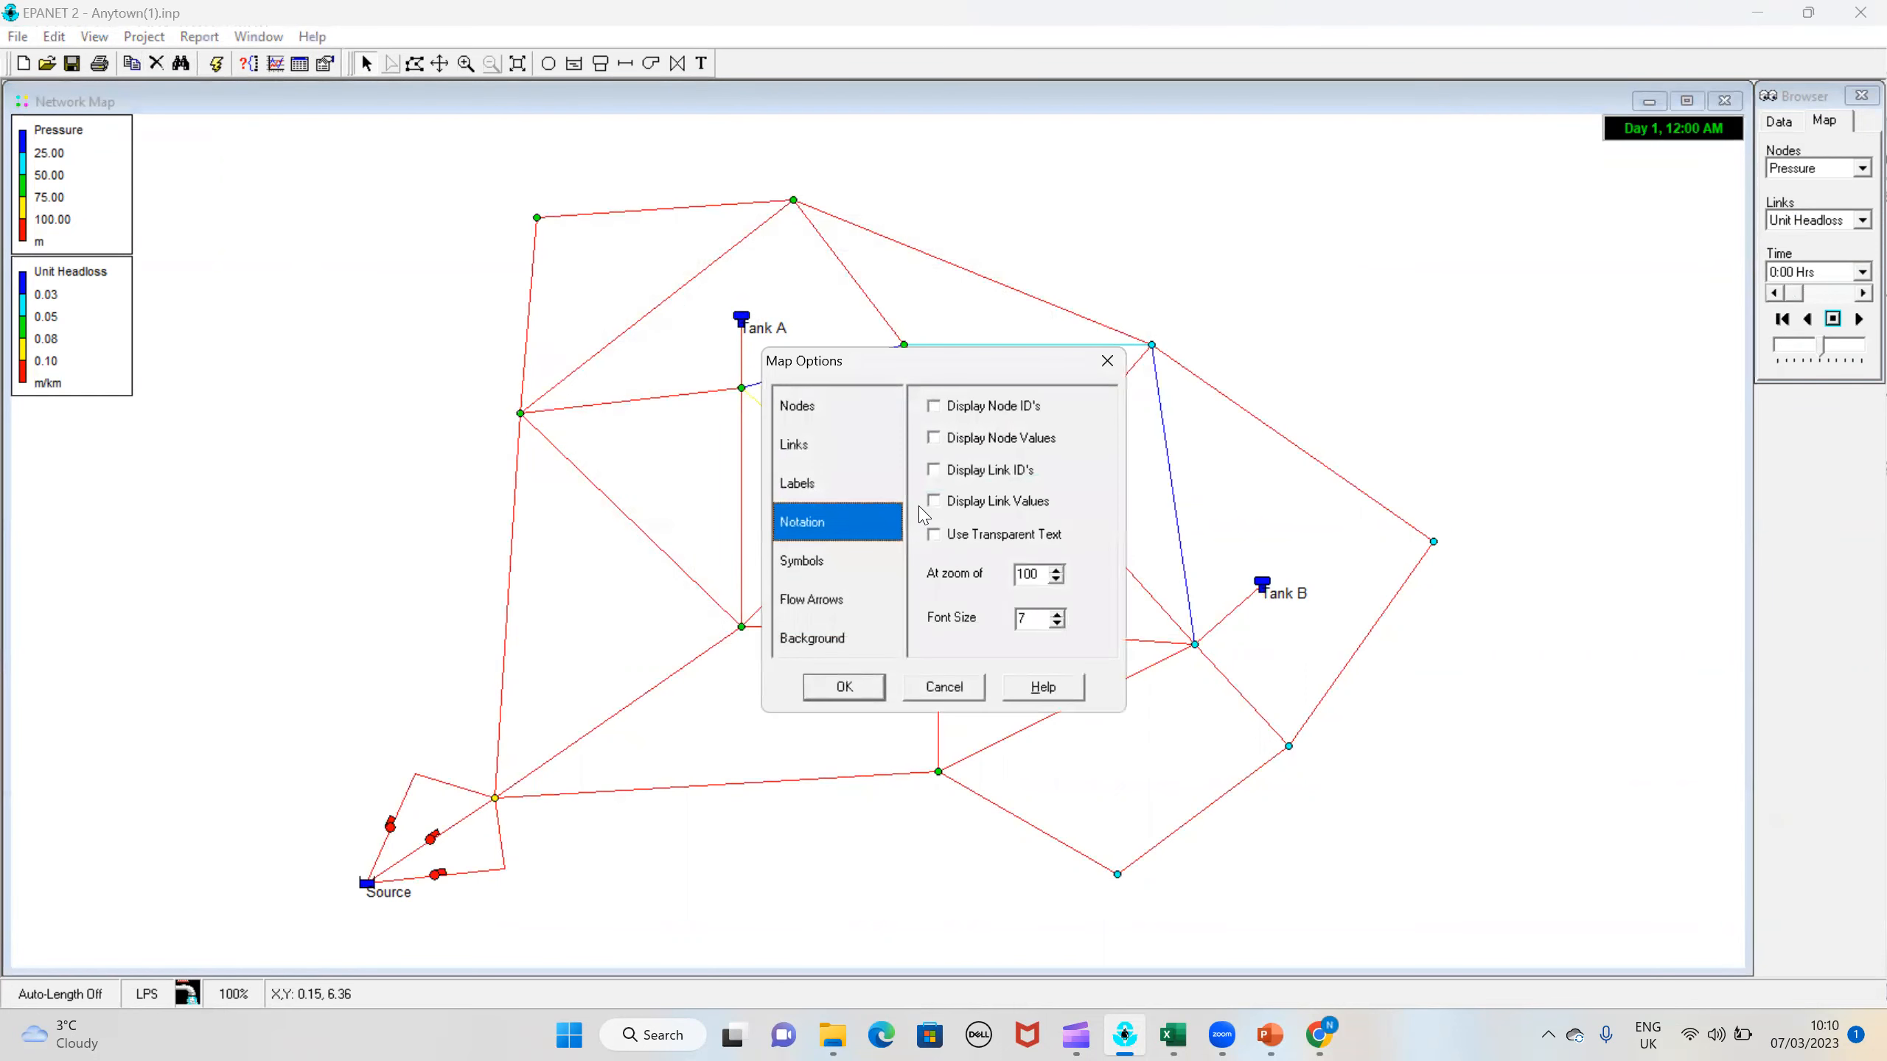
{"action": "left_click", "coordinate": [933, 406]}
{"action": "left_click", "coordinate": [933, 437]}
{"action": "left_click", "coordinate": [933, 469]}
{"action": "left_click", "coordinate": [933, 501]}
{"action": "left_click", "coordinate": [845, 687]}
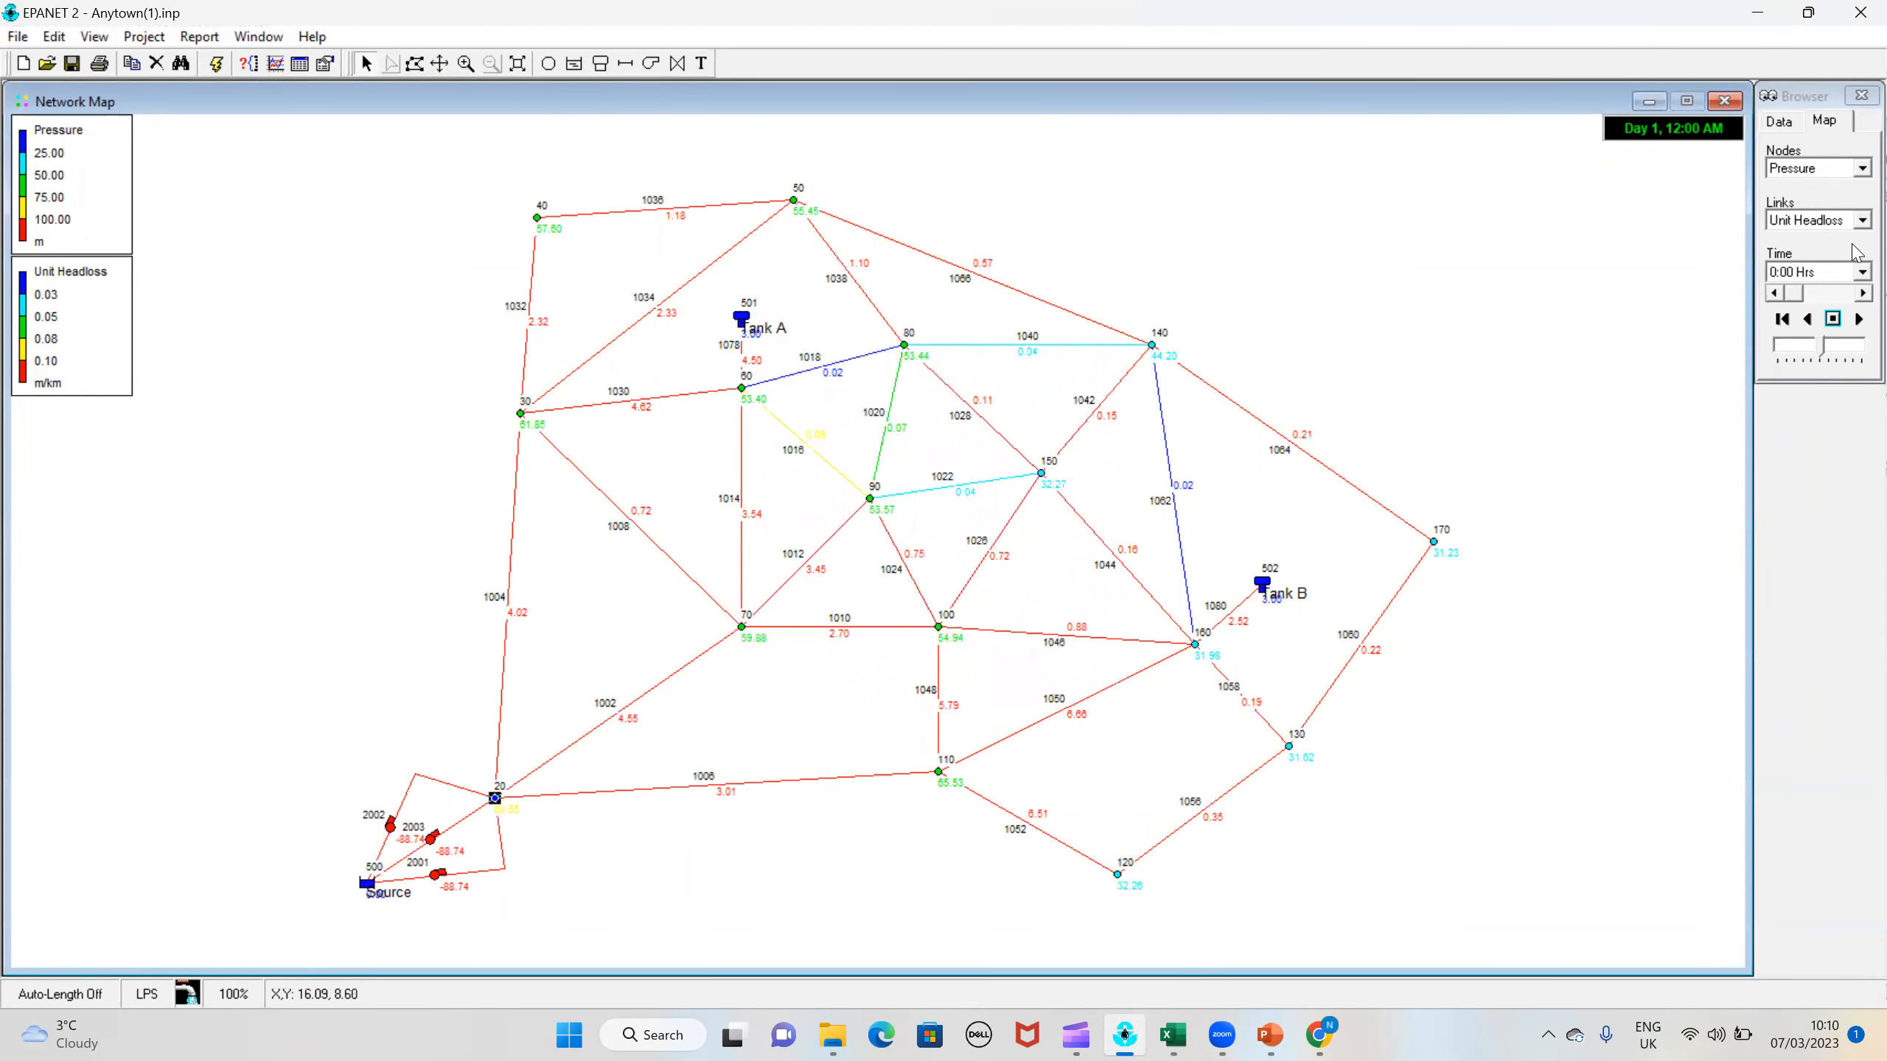
{"action": "left_click", "coordinate": [1846, 222]}
{"action": "left_click", "coordinate": [1805, 283]}
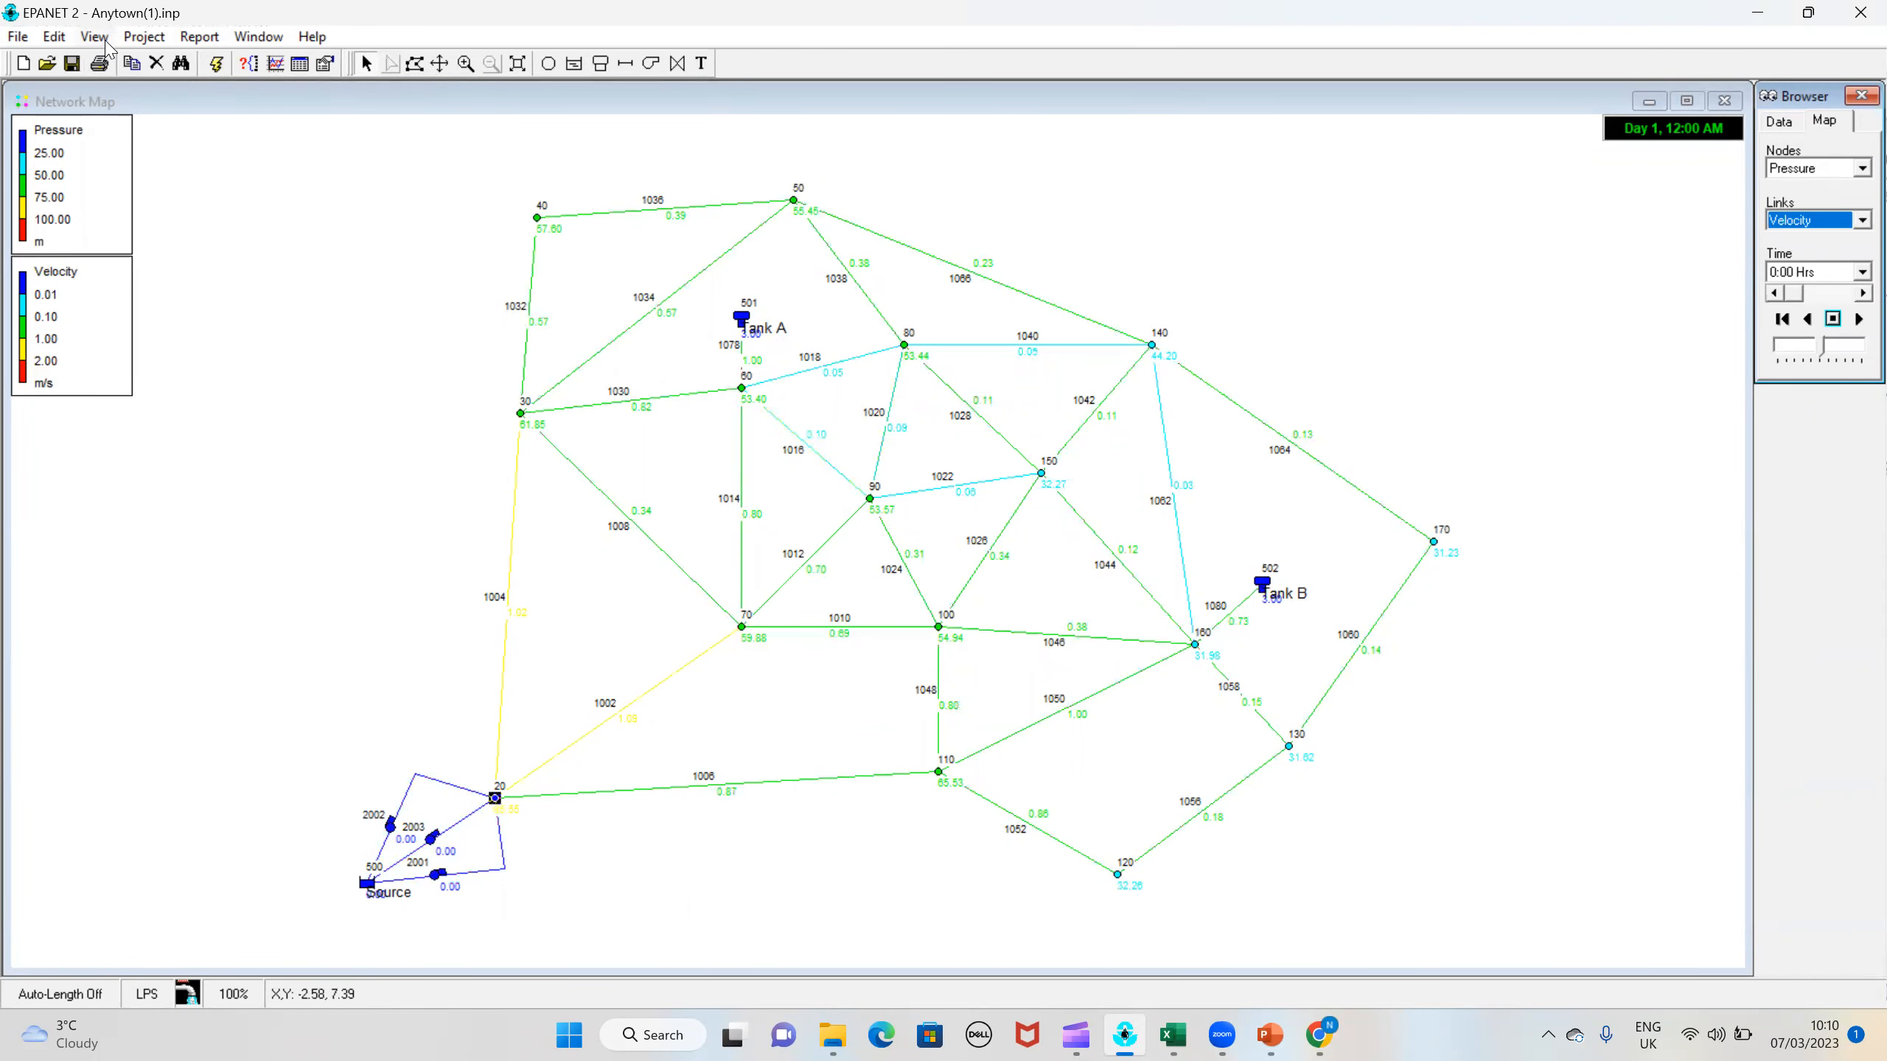
Step: Try to create a calibration report for the reopened project
{"action": "left_click", "coordinate": [197, 38]}
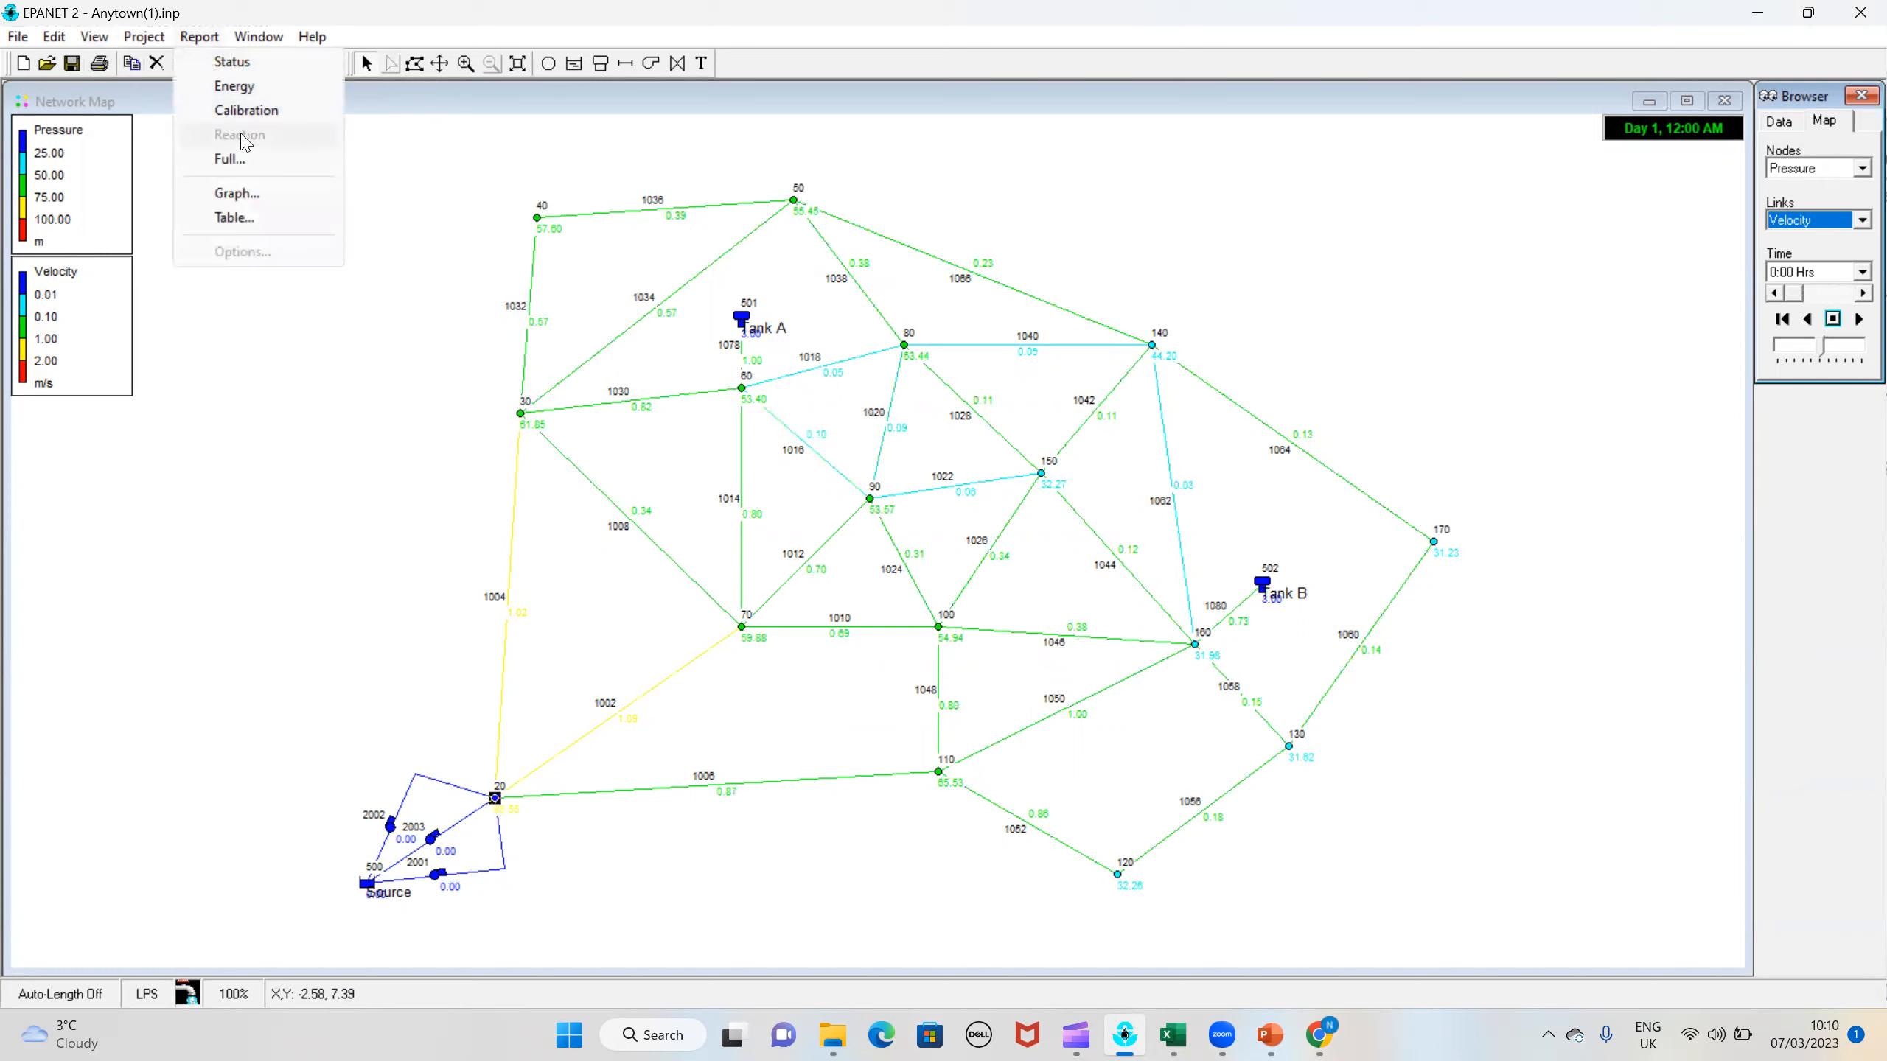
{"action": "left_click", "coordinate": [237, 112]}
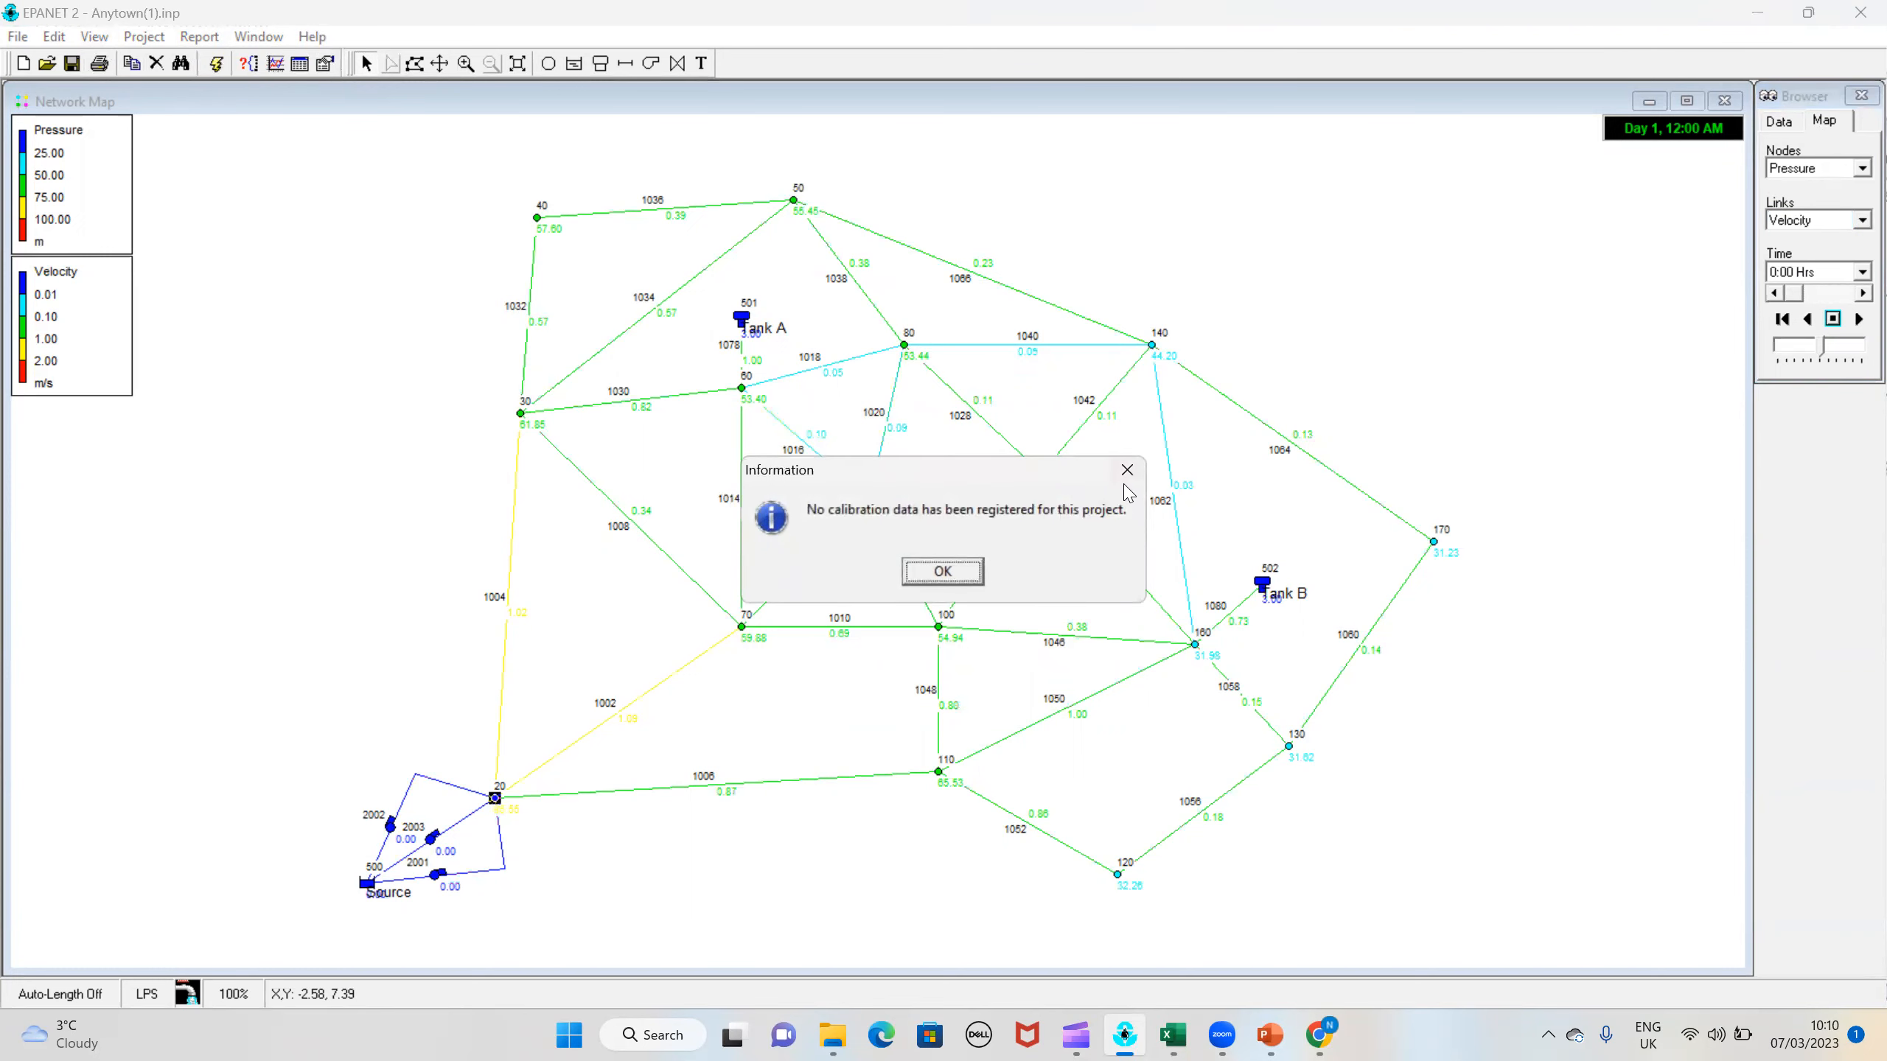
{"action": "key", "text": "Return"}
Step: Register the file Anytown - Observed Pressures(1) as the project's pressure calibration data
{"action": "left_click", "coordinate": [152, 38]}
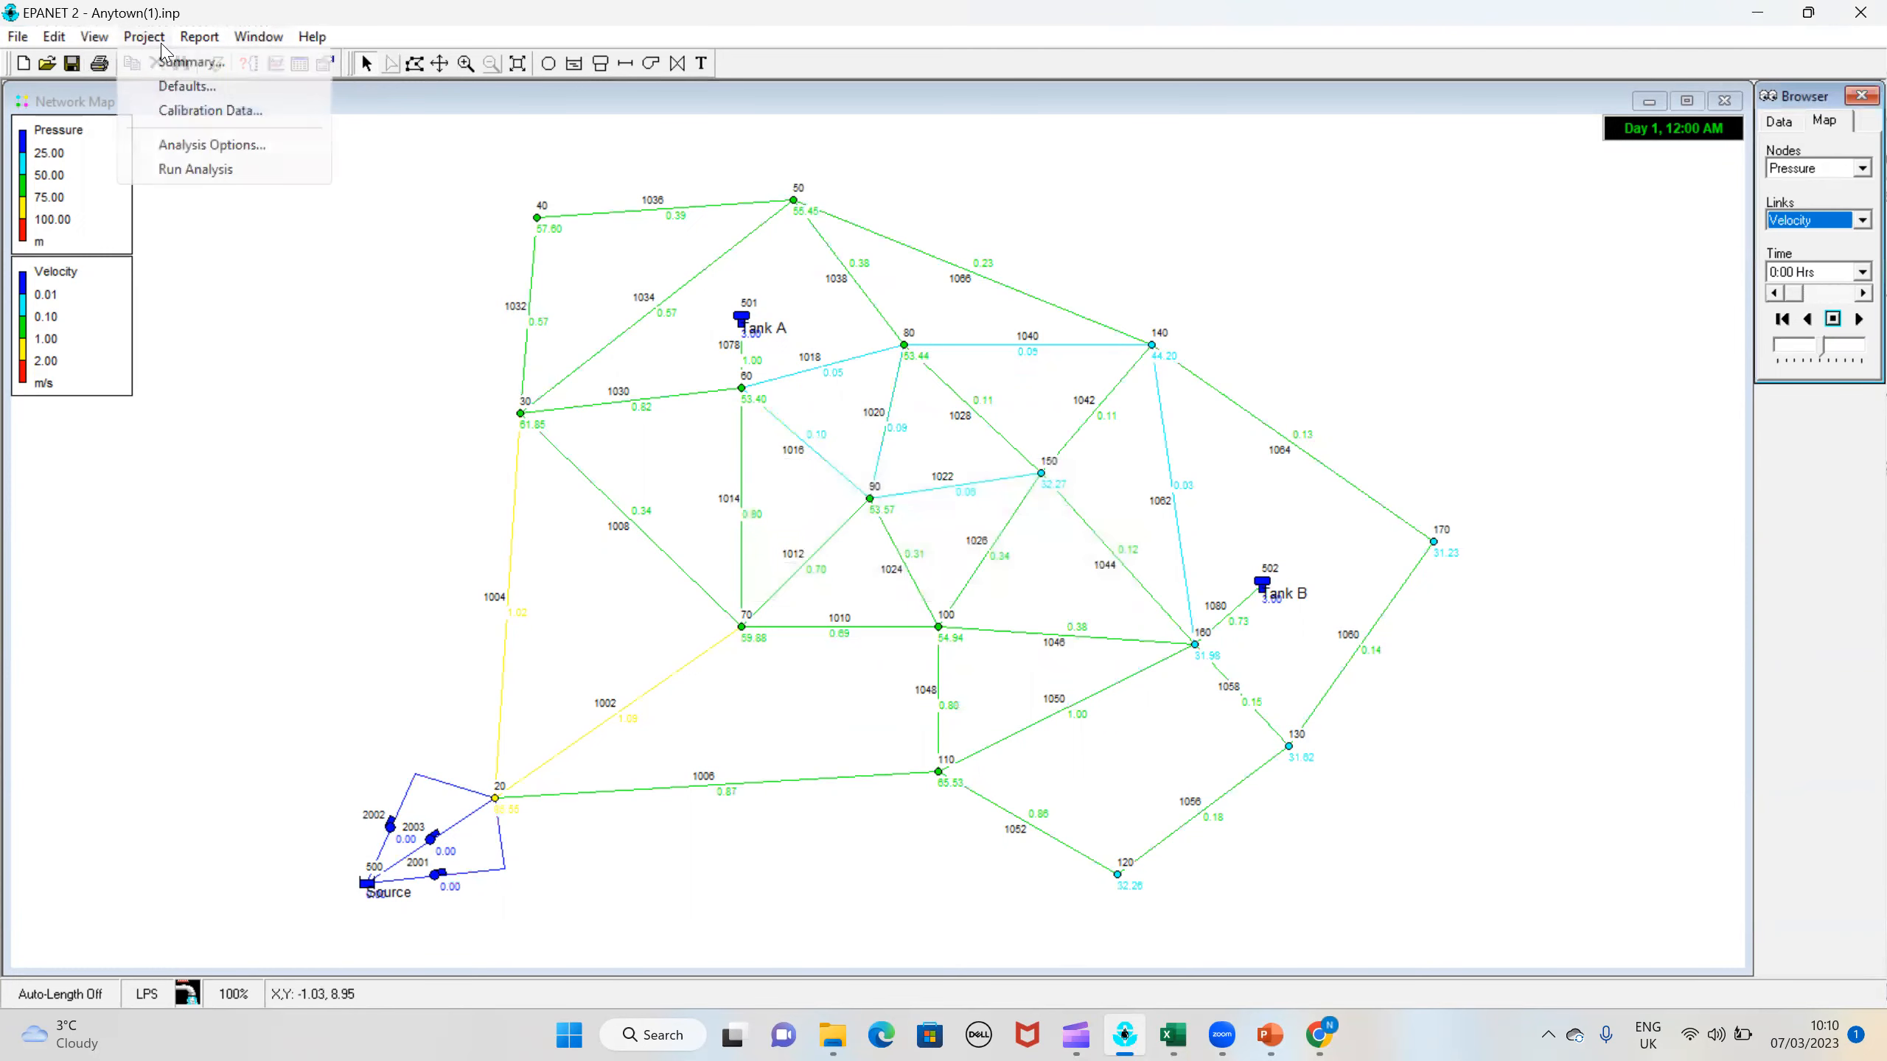
{"action": "left_click", "coordinate": [208, 111]}
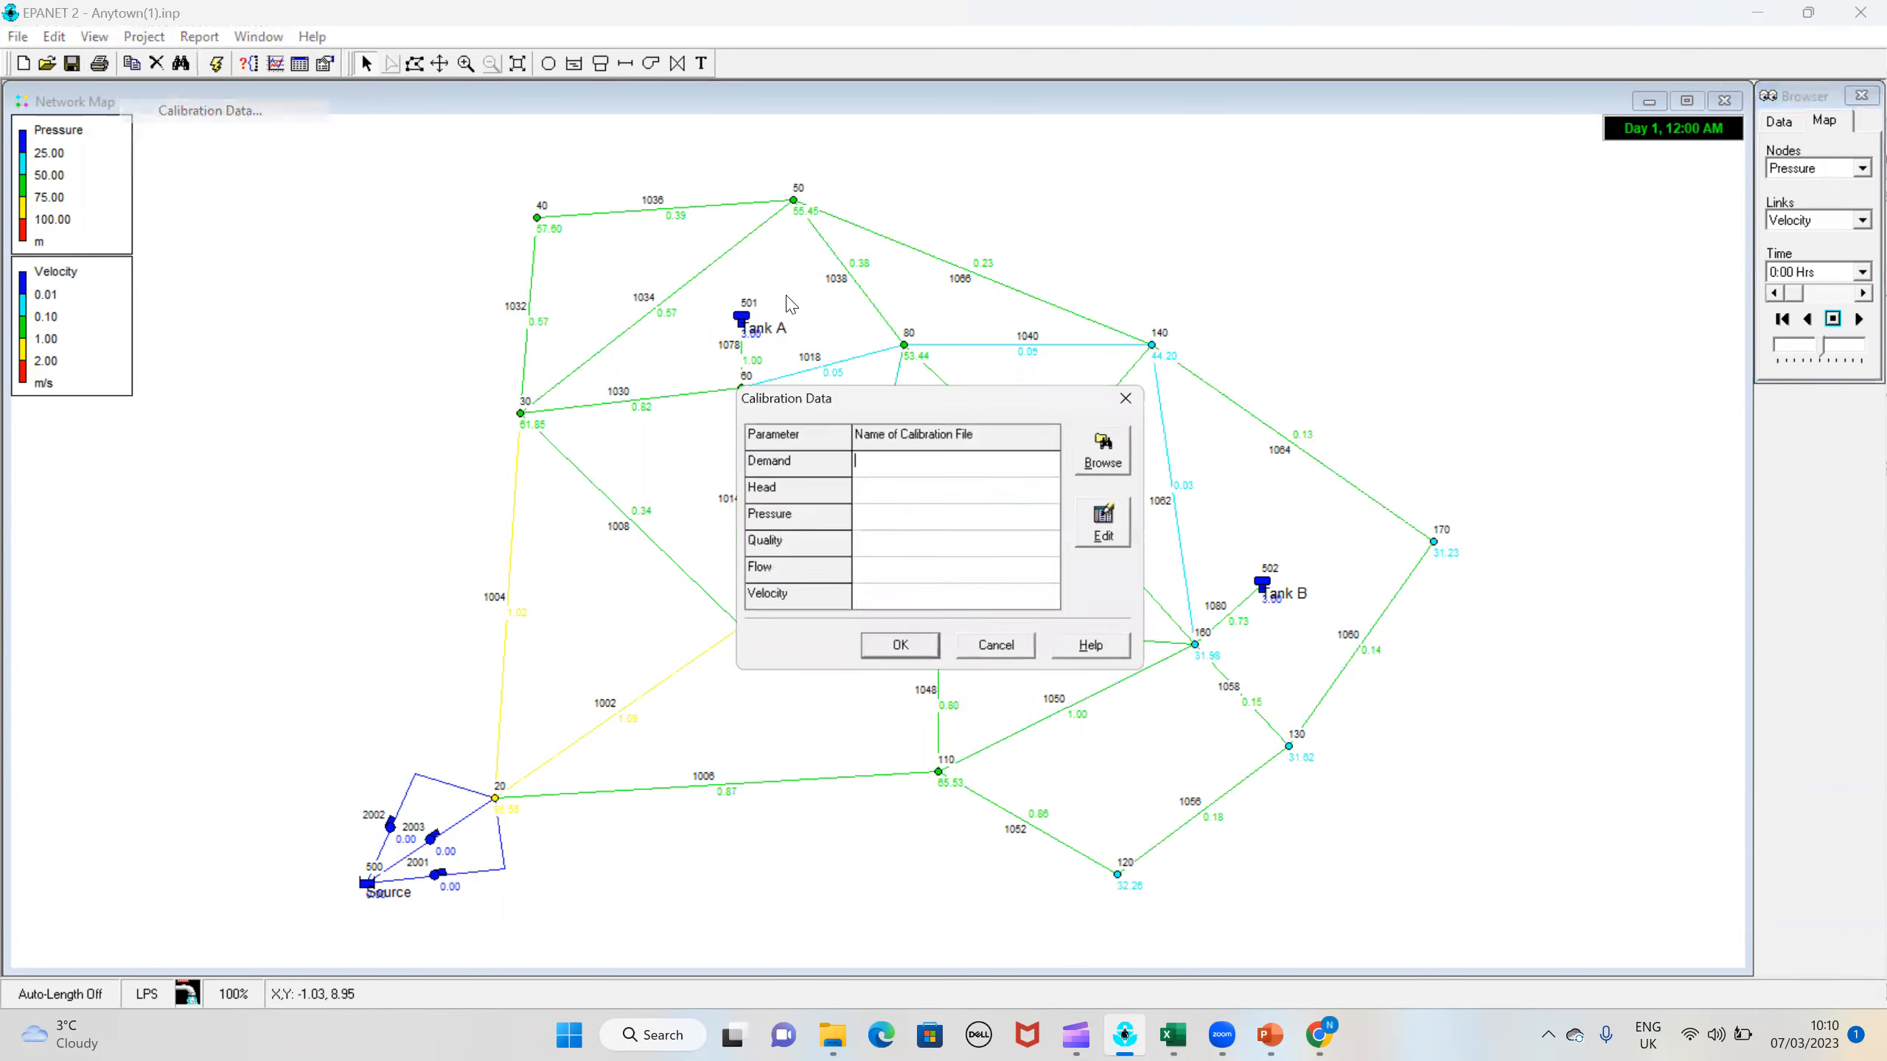
{"action": "left_click", "coordinate": [890, 526]}
{"action": "left_click", "coordinate": [1115, 467]}
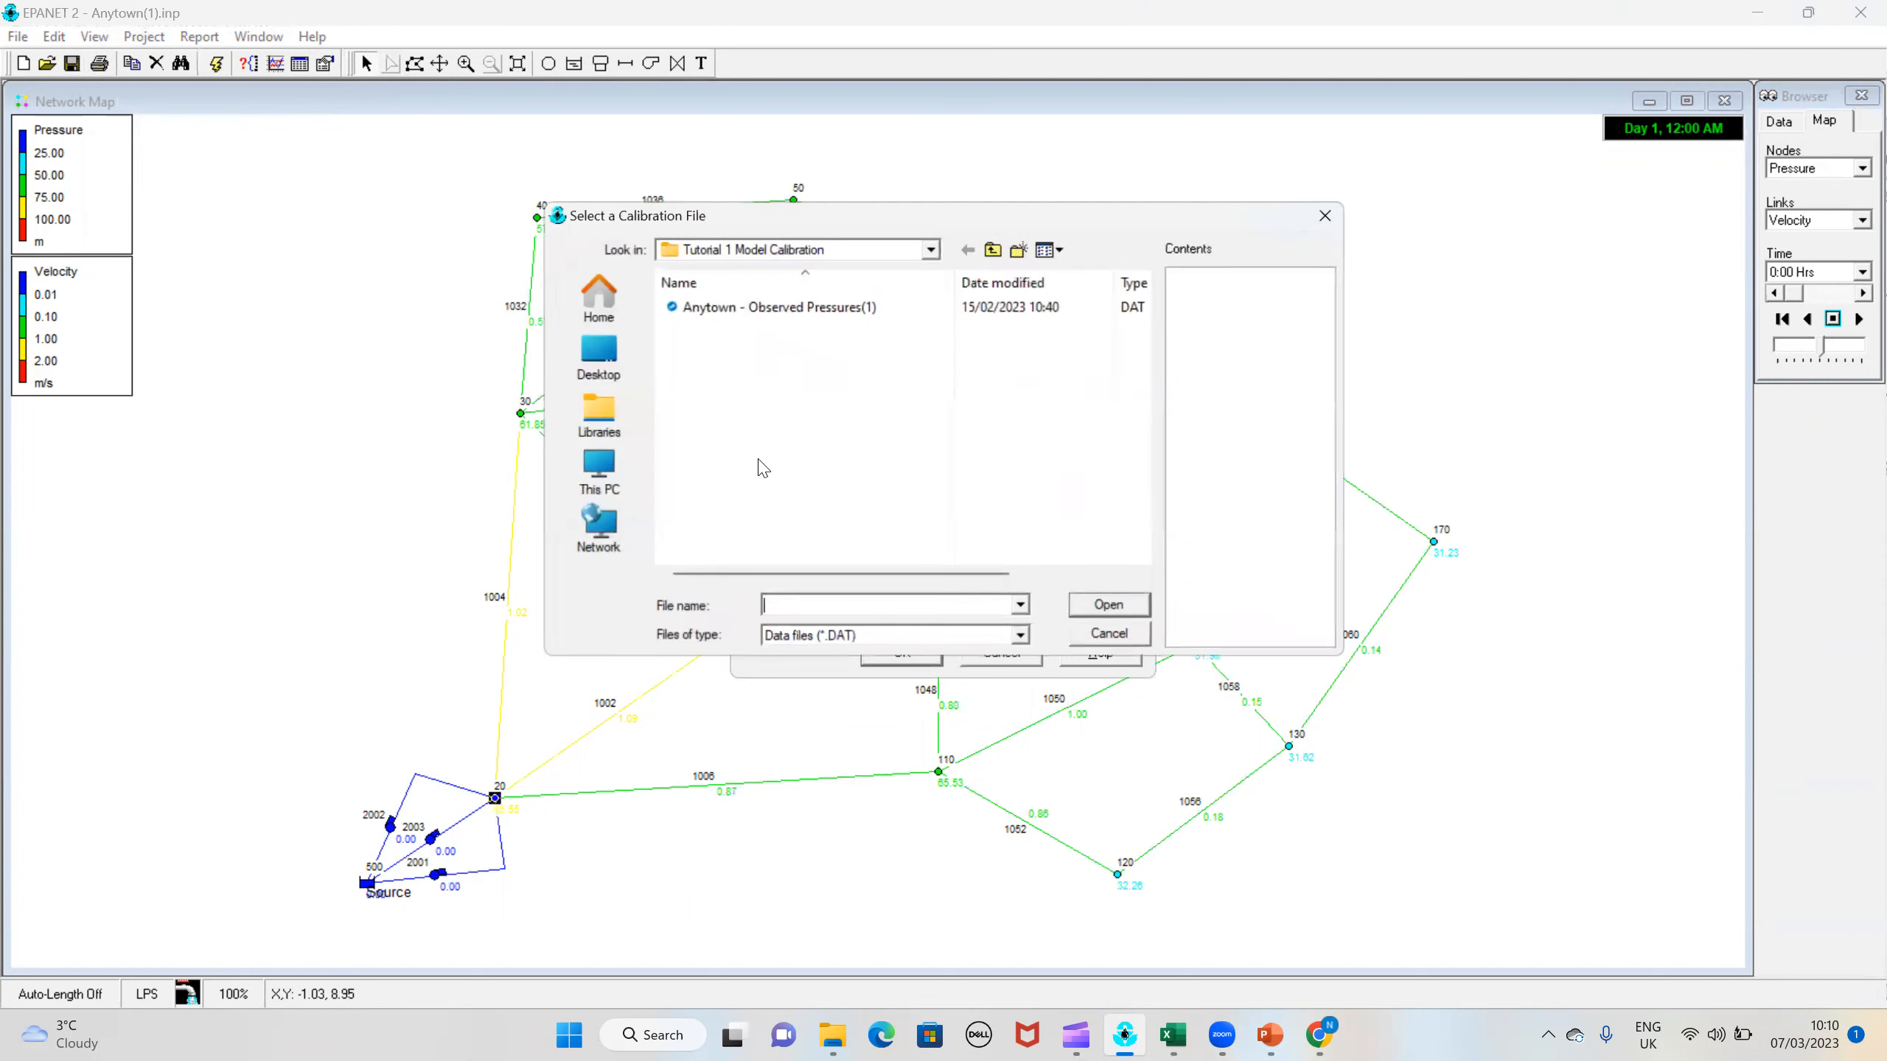
{"action": "left_click", "coordinate": [817, 307]}
{"action": "left_click", "coordinate": [1149, 608]}
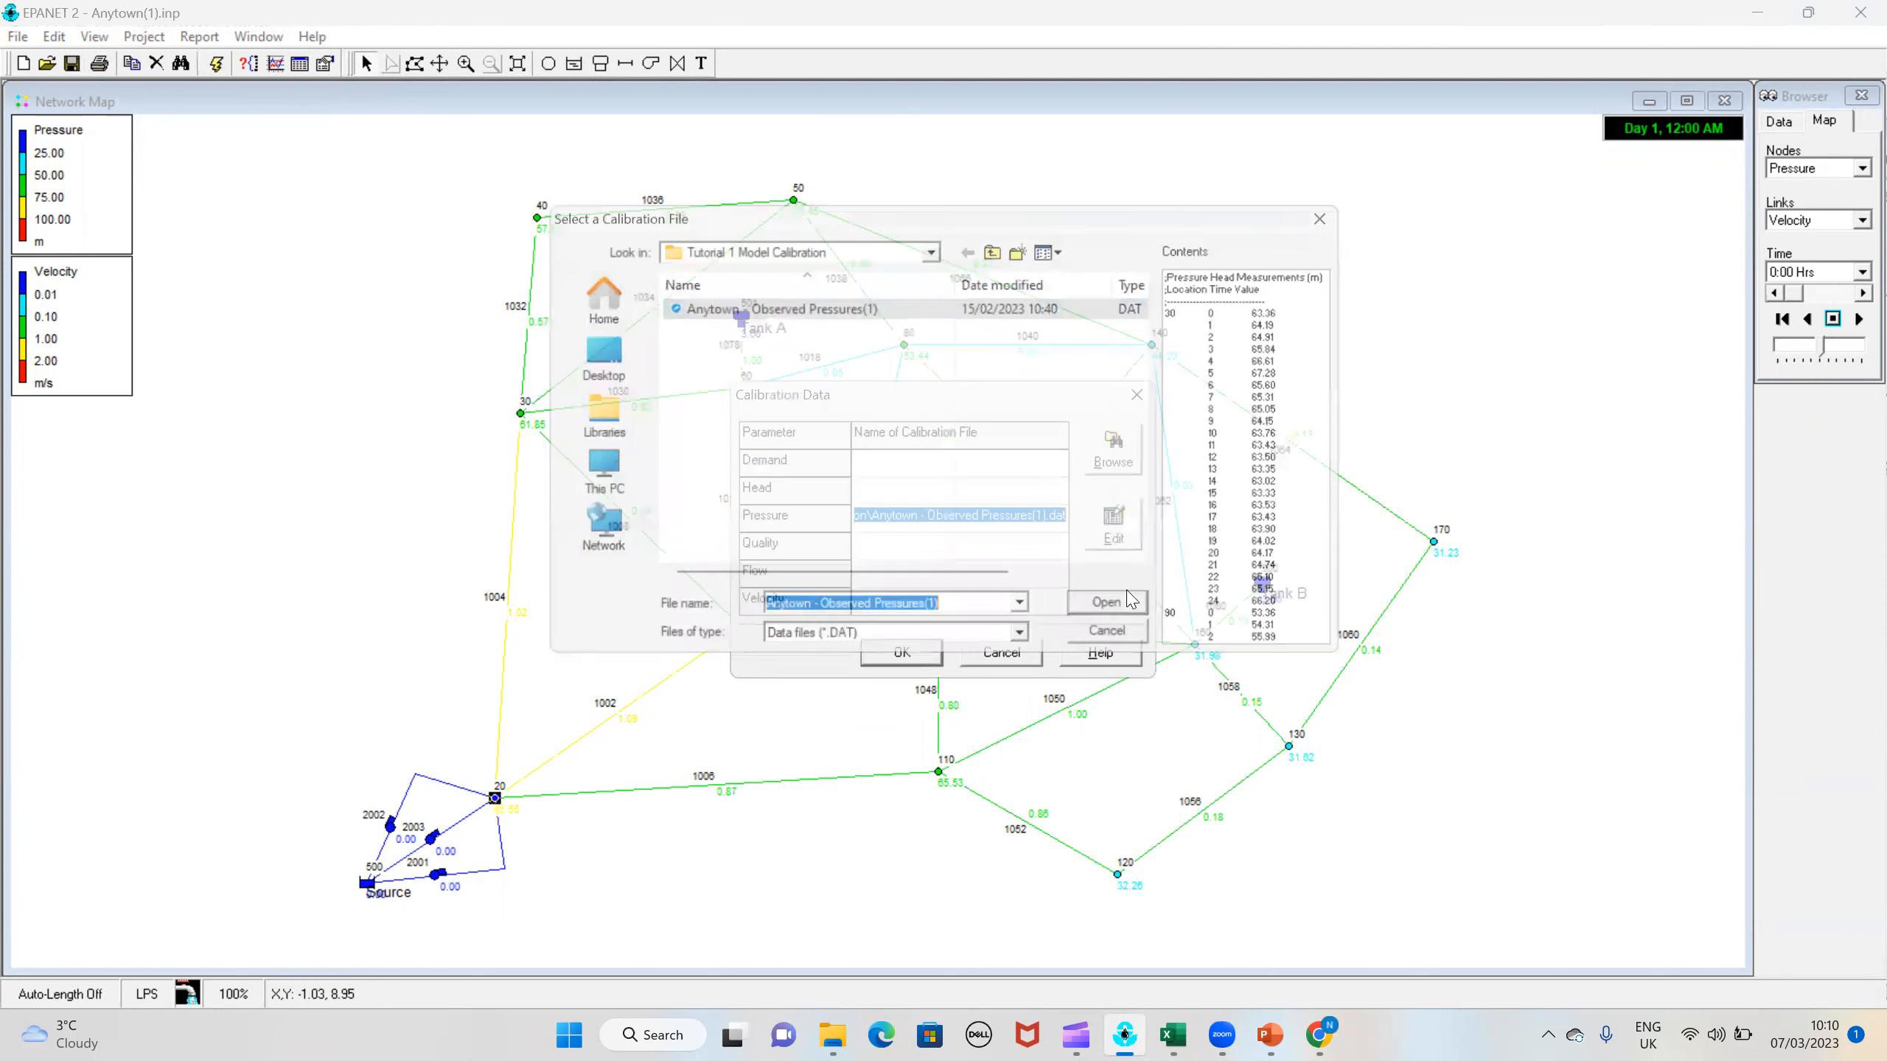
{"action": "left_click", "coordinate": [932, 653]}
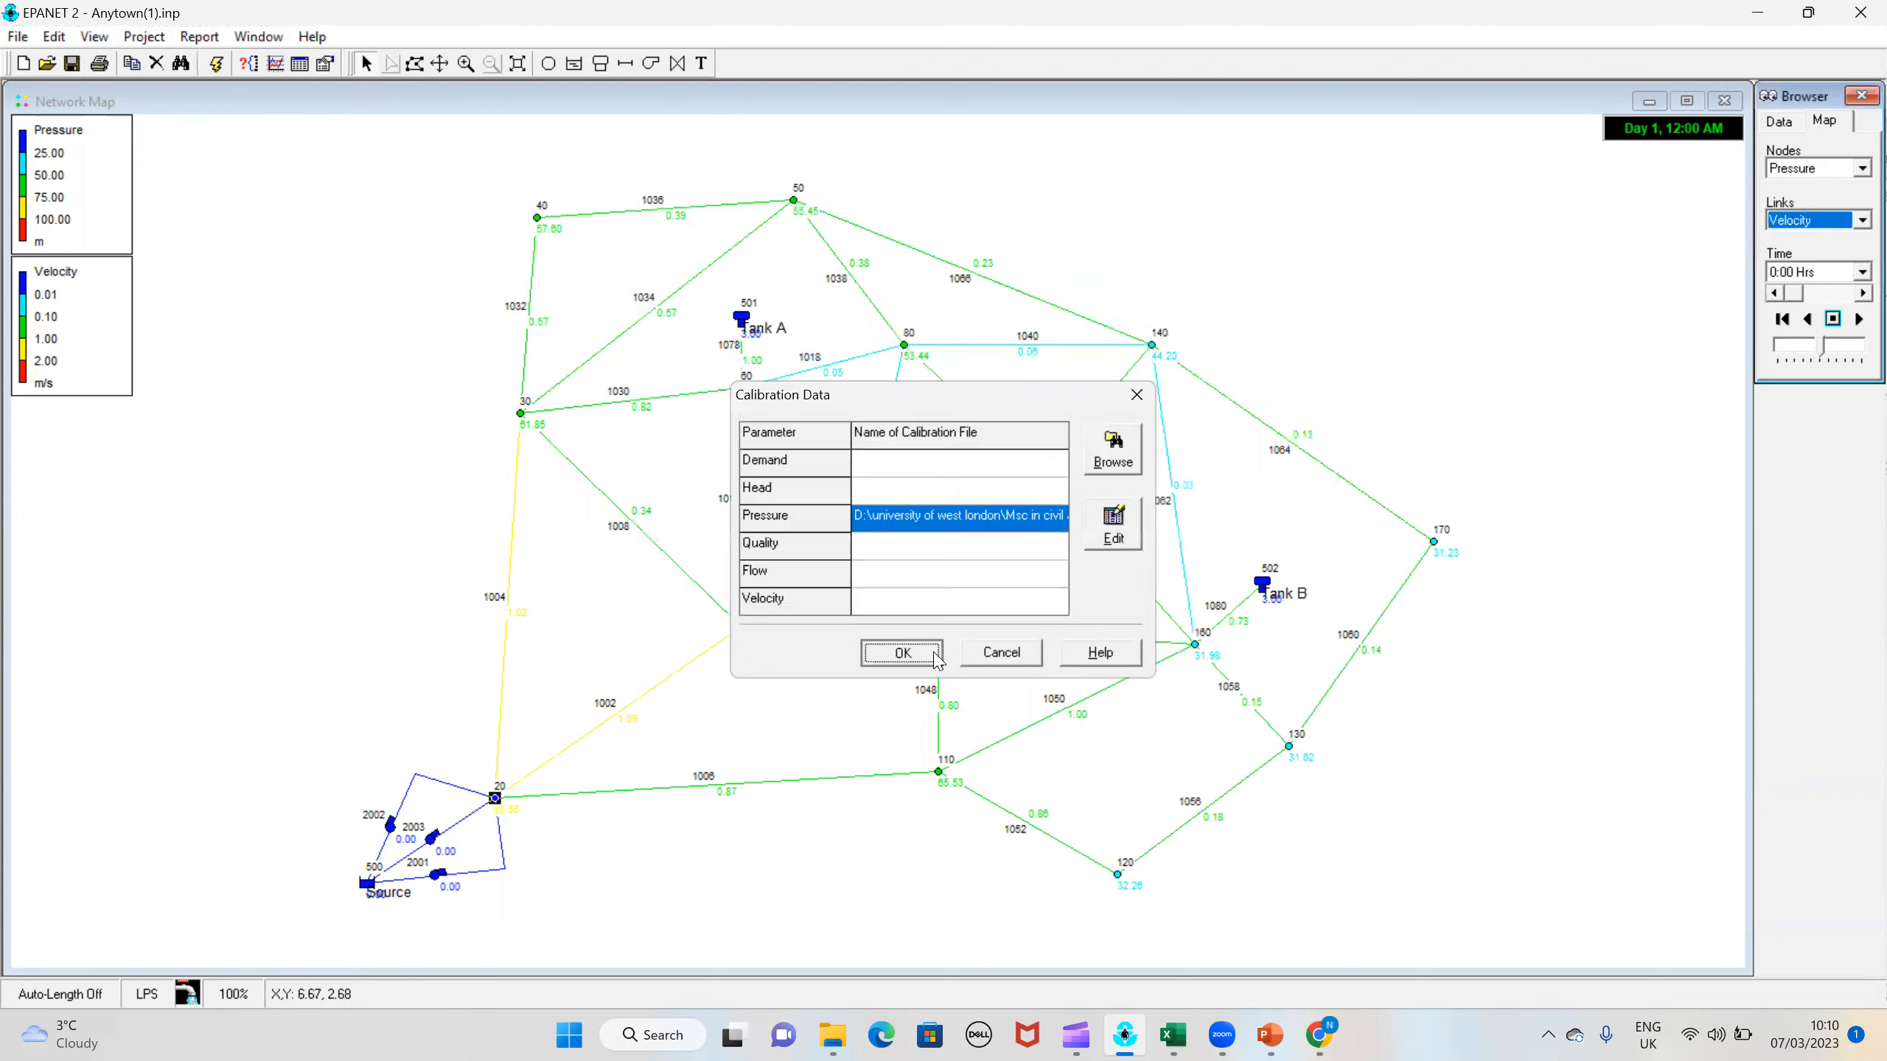
Step: Run the analysis, view the pressure calibration statistics for nodes 30, 90 and 120, and close the report
{"action": "left_click", "coordinate": [215, 63]}
{"action": "key", "text": "Return"}
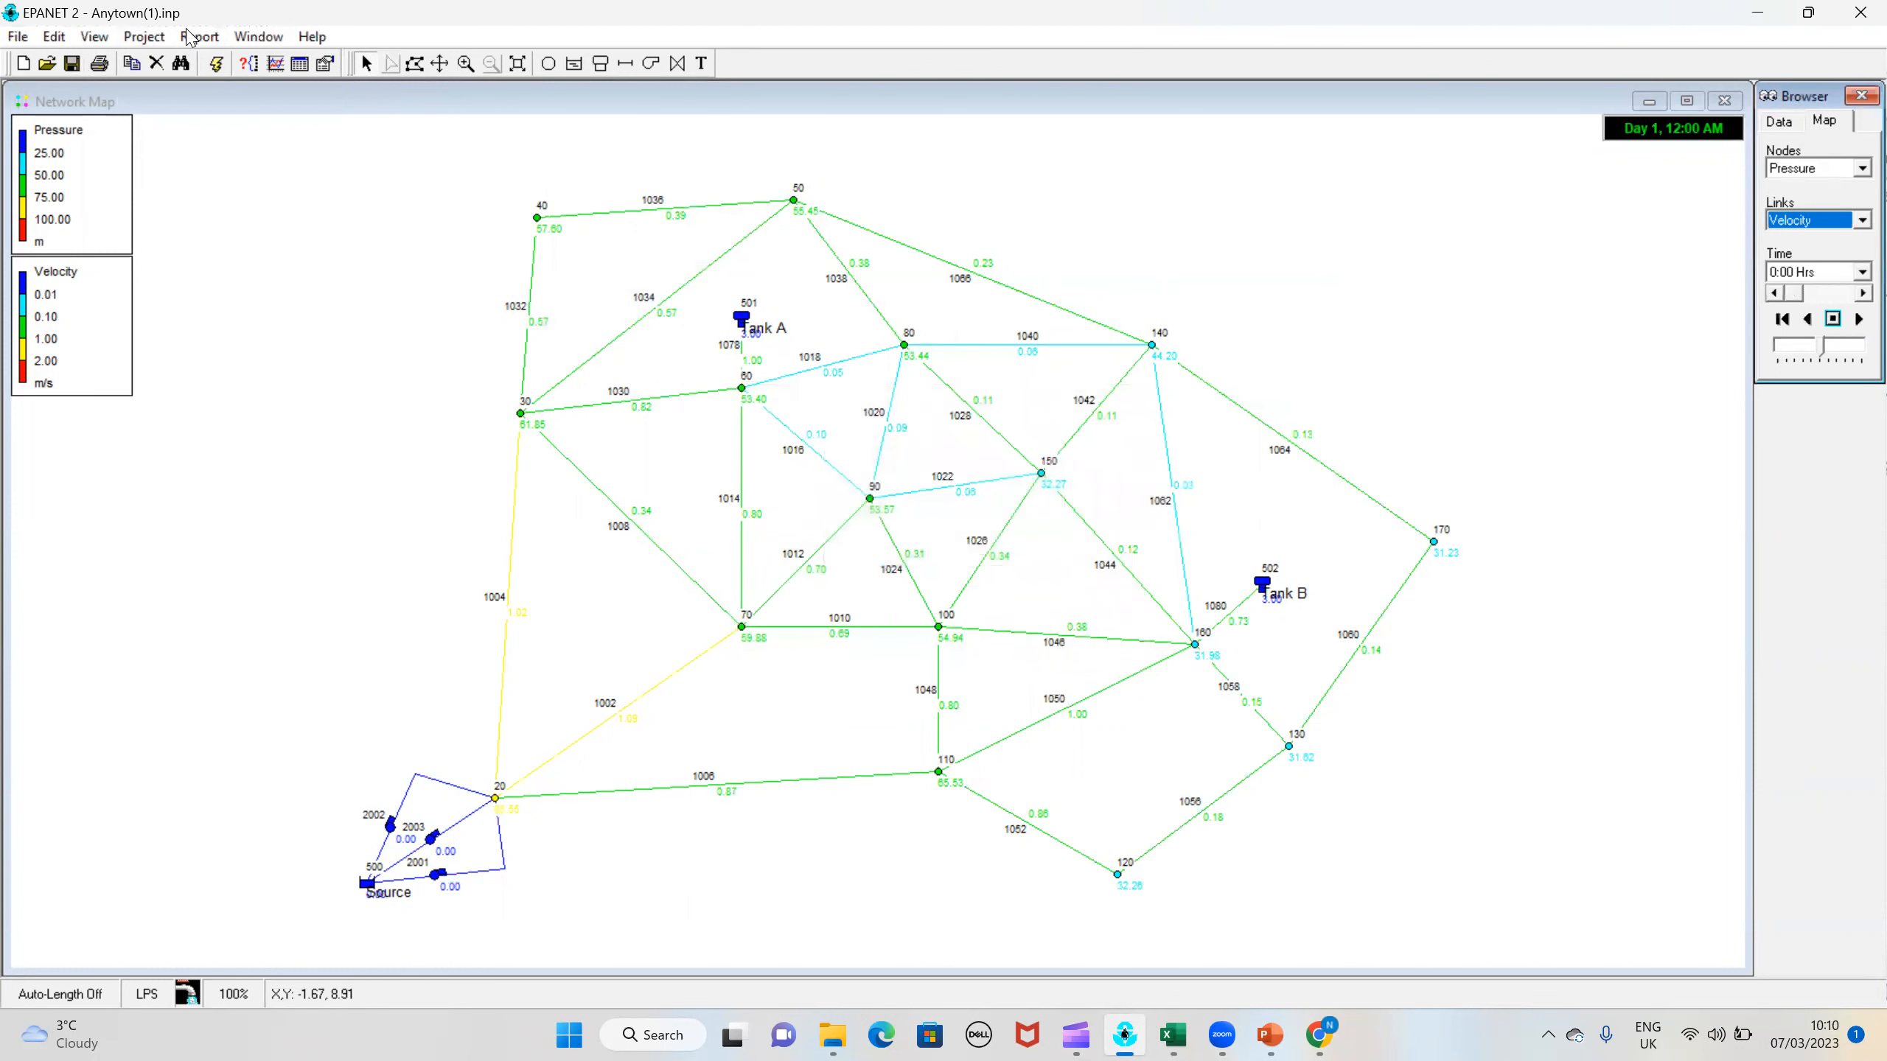
{"action": "left_click", "coordinate": [197, 36]}
{"action": "left_click", "coordinate": [215, 112]}
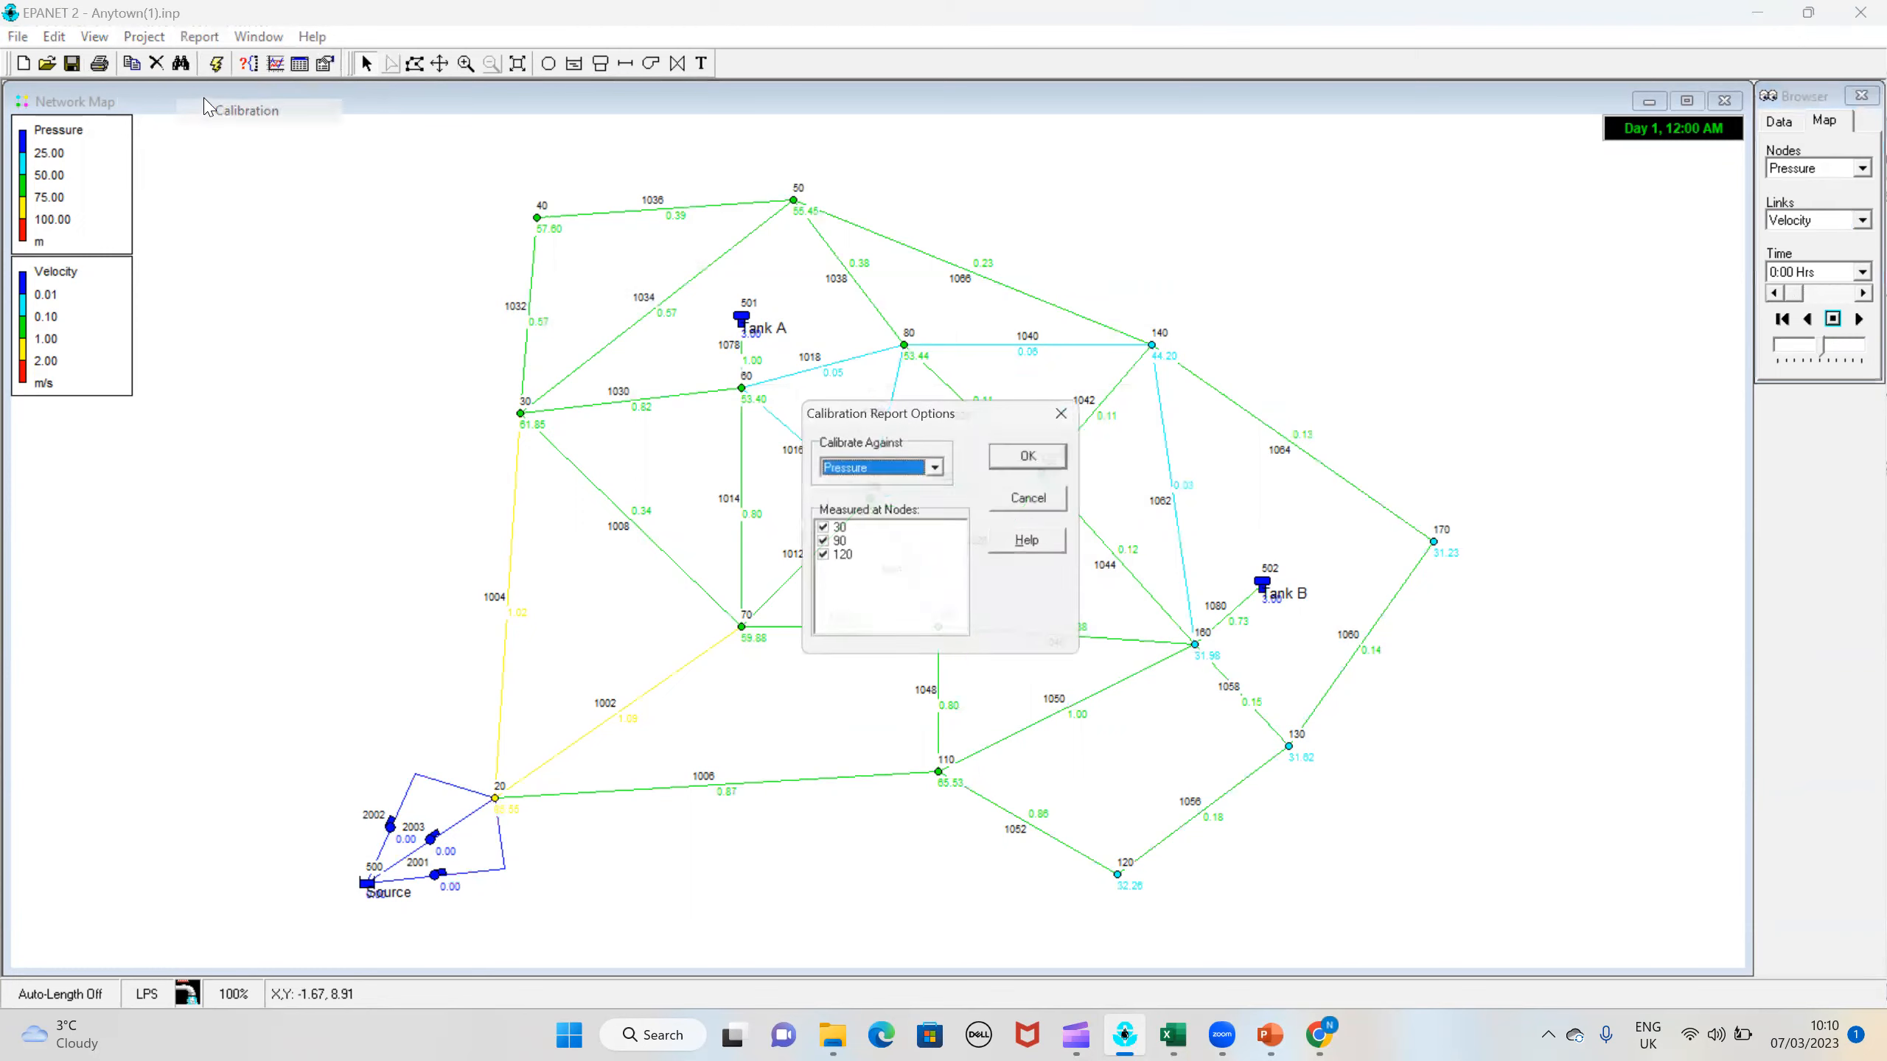
{"action": "left_click", "coordinate": [1010, 456]}
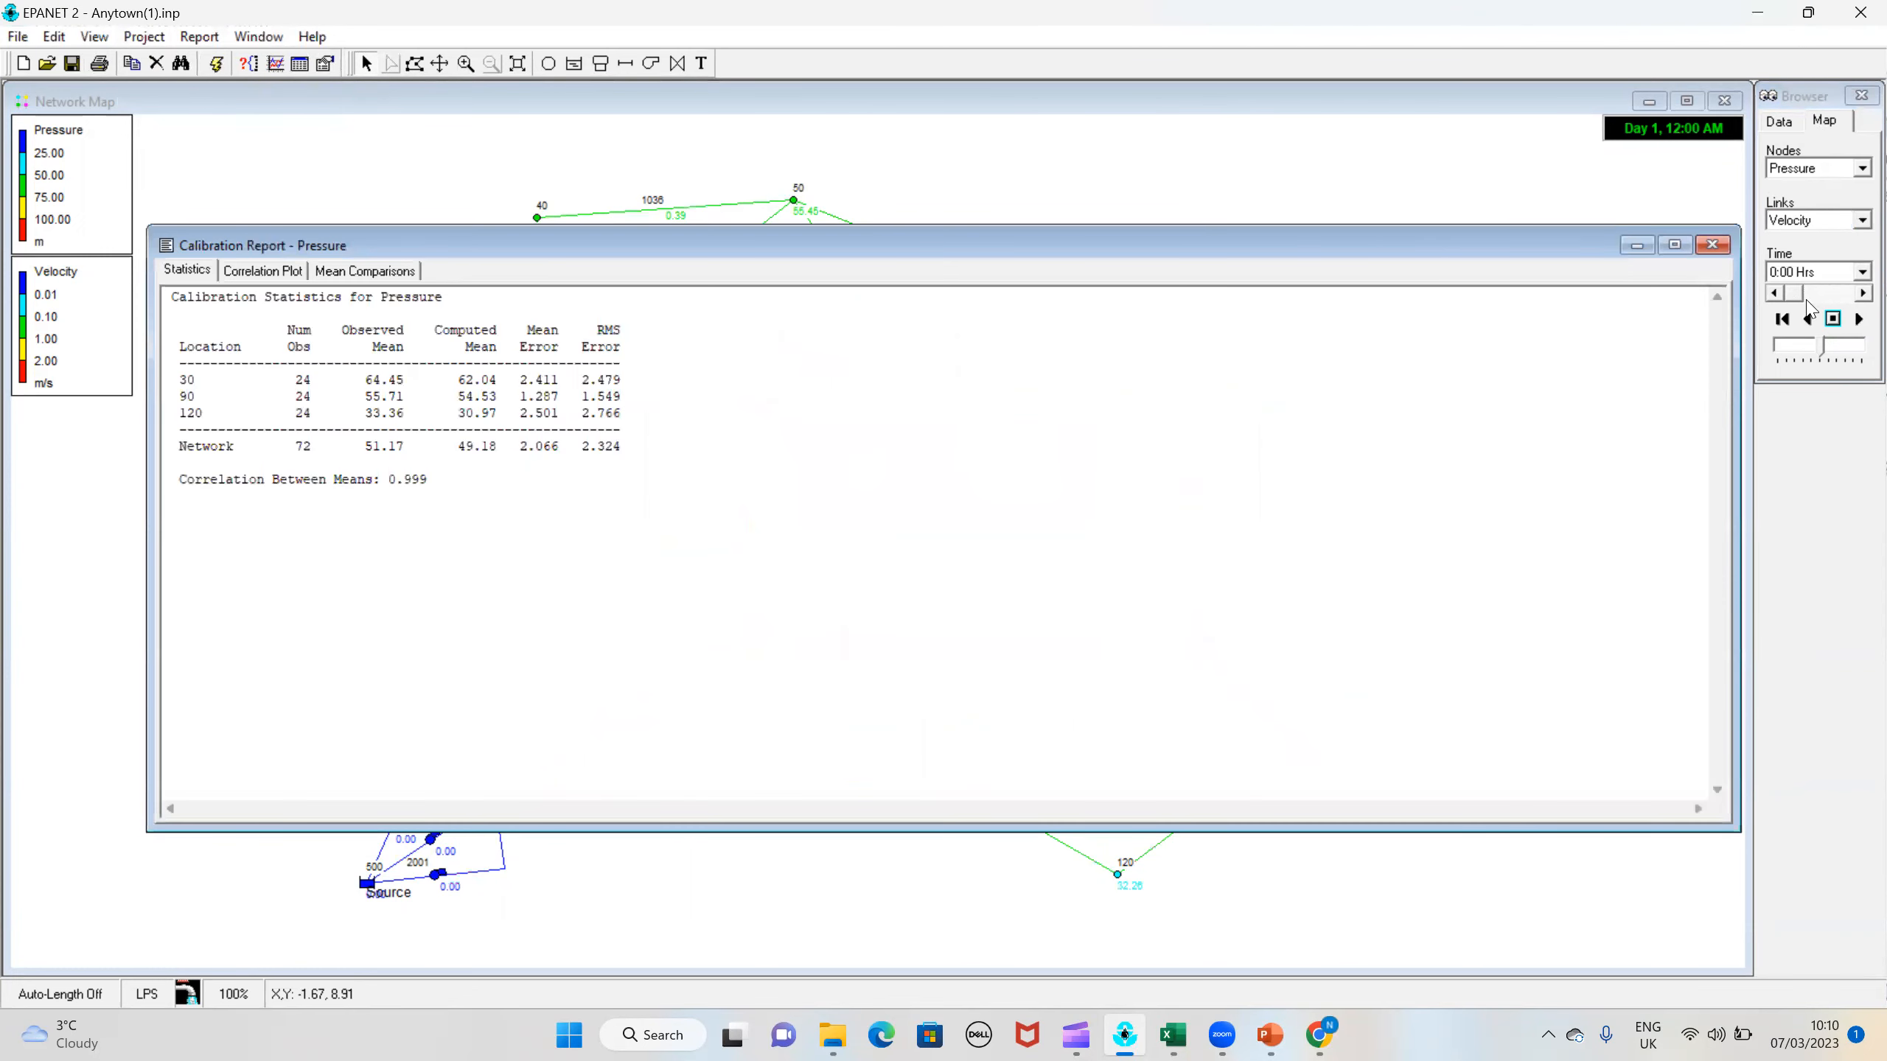
{"action": "left_click", "coordinate": [1712, 244]}
Step: Replace the roughness of all pipes with a tag equal to 1 in the whole network with 120 using Group Edit
{"action": "left_click", "coordinate": [54, 36]}
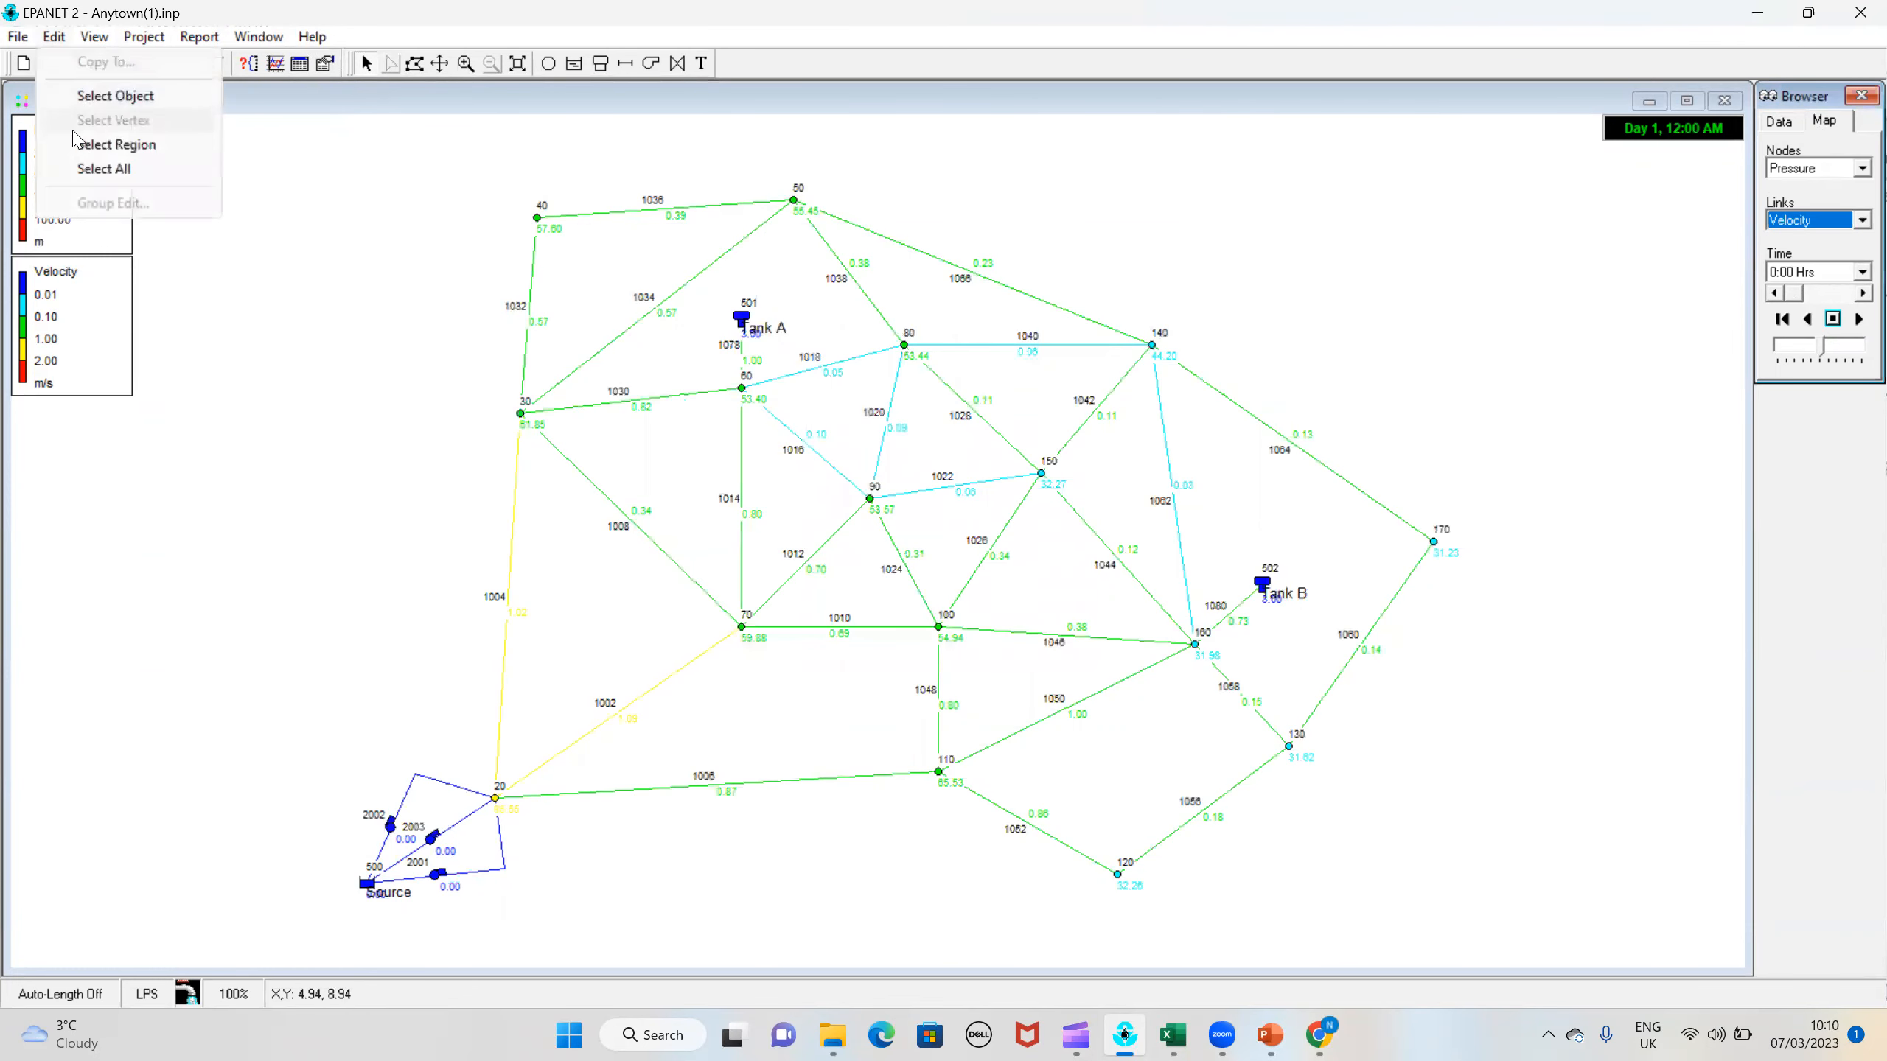
{"action": "left_click", "coordinate": [88, 169]}
{"action": "left_click", "coordinate": [58, 39]}
{"action": "left_click", "coordinate": [87, 205]}
{"action": "left_click", "coordinate": [924, 470]}
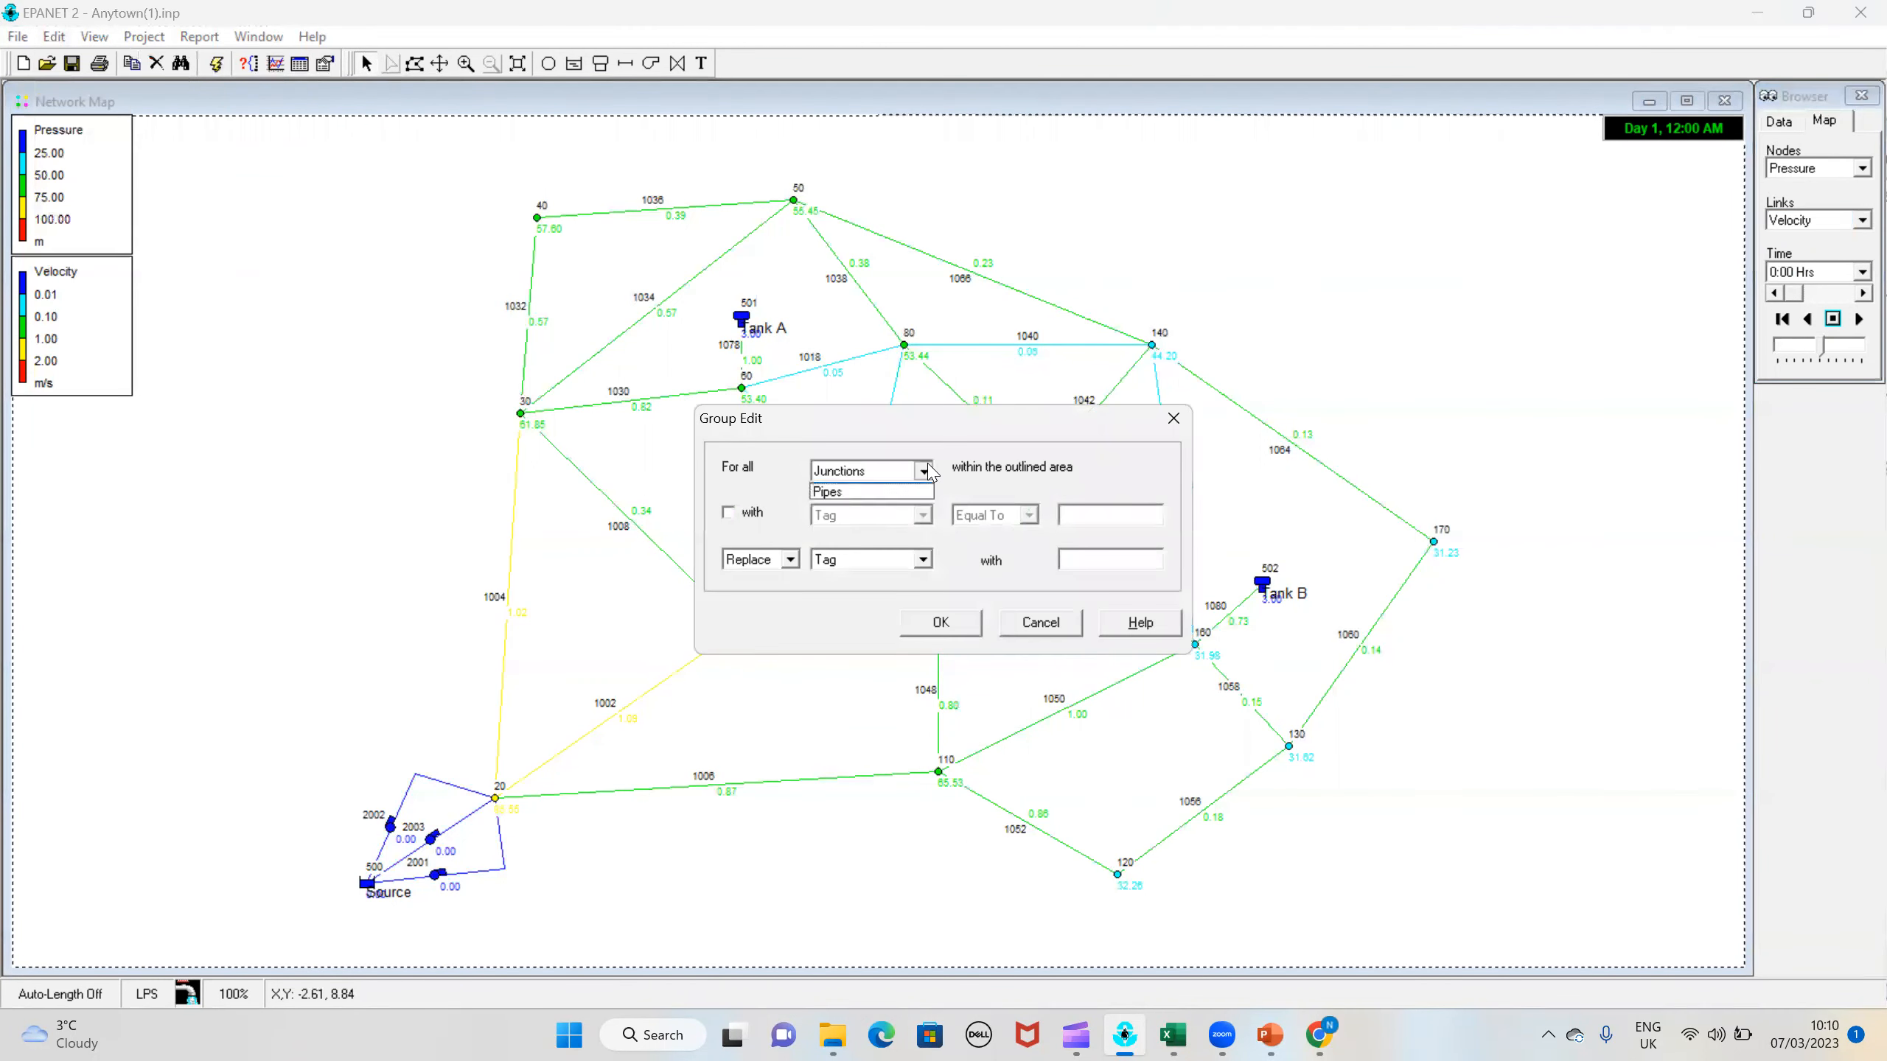
{"action": "left_click", "coordinate": [861, 492]}
{"action": "left_click", "coordinate": [731, 515]}
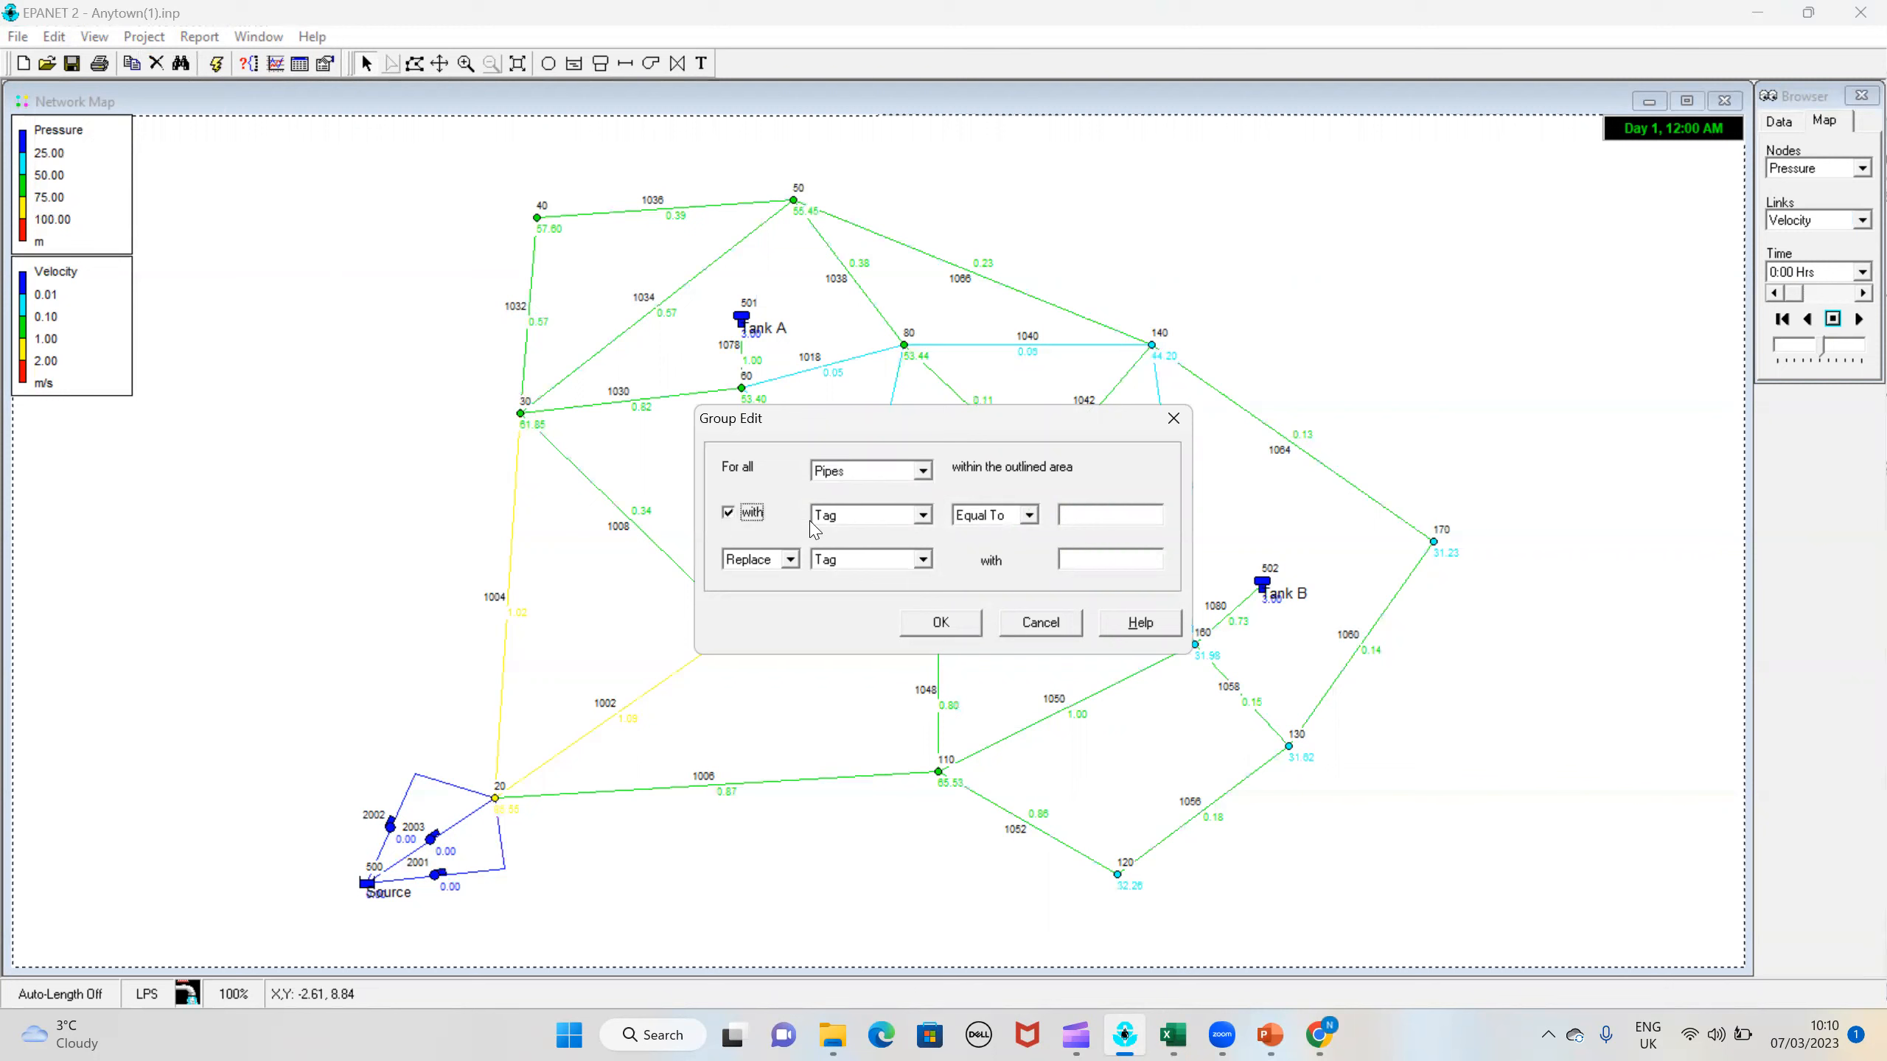
{"action": "left_click", "coordinate": [1106, 514]}
{"action": "type", "text": "1"}
{"action": "left_click", "coordinate": [1095, 560]}
{"action": "left_click", "coordinate": [894, 560]}
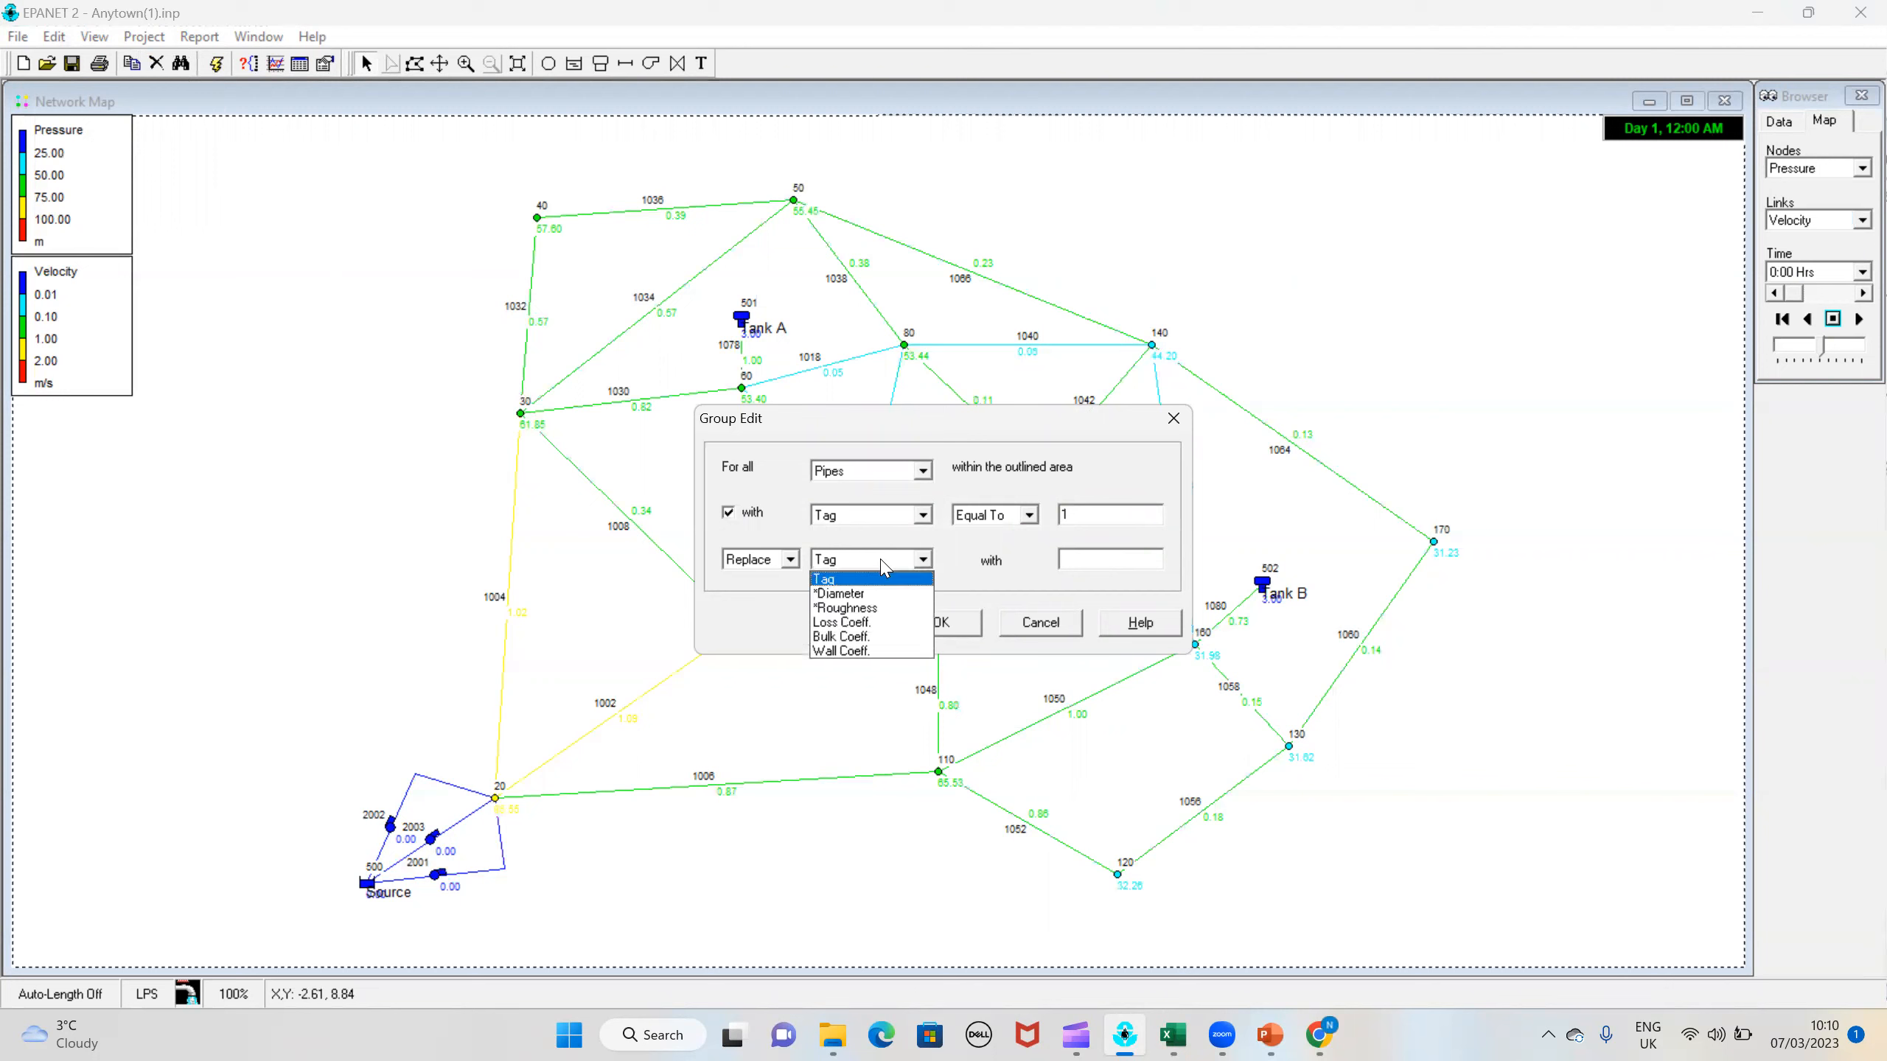
{"action": "left_click", "coordinate": [861, 609]}
{"action": "left_click", "coordinate": [1127, 563]}
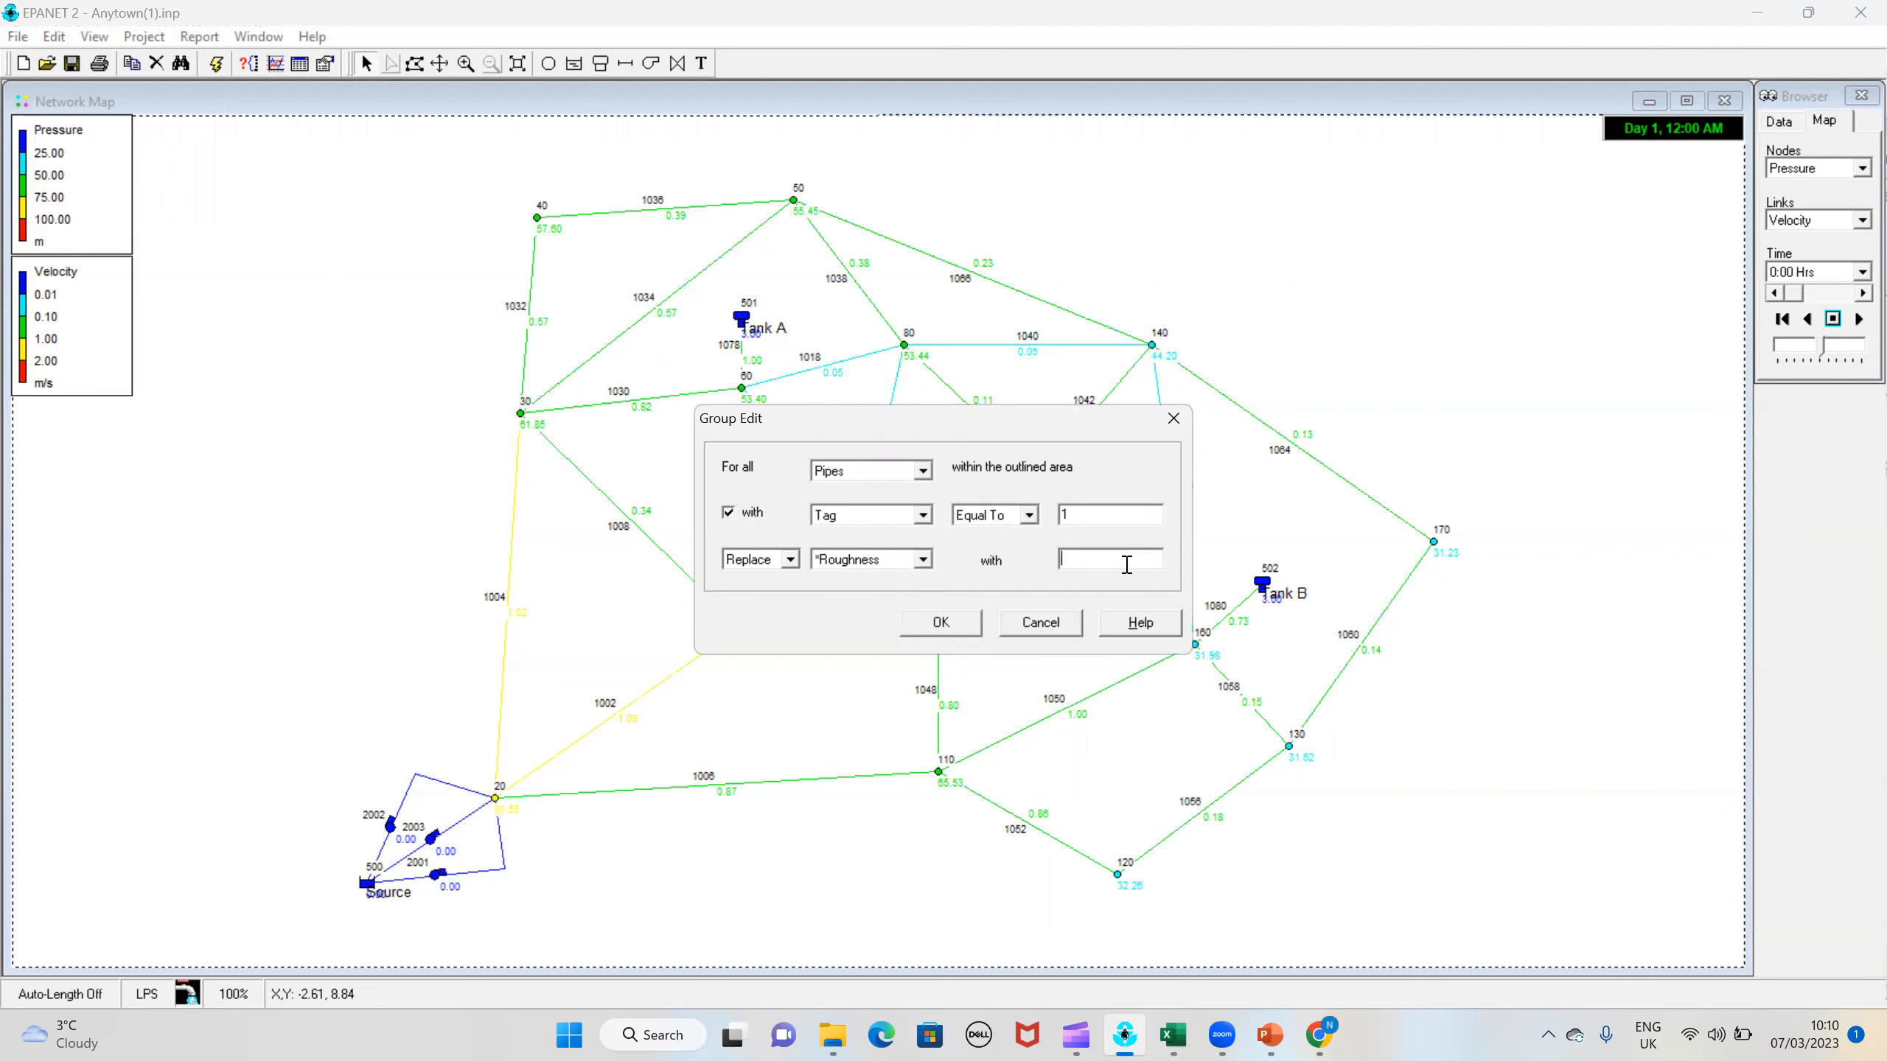
{"action": "type", "text": "120"}
{"action": "left_click", "coordinate": [955, 630]}
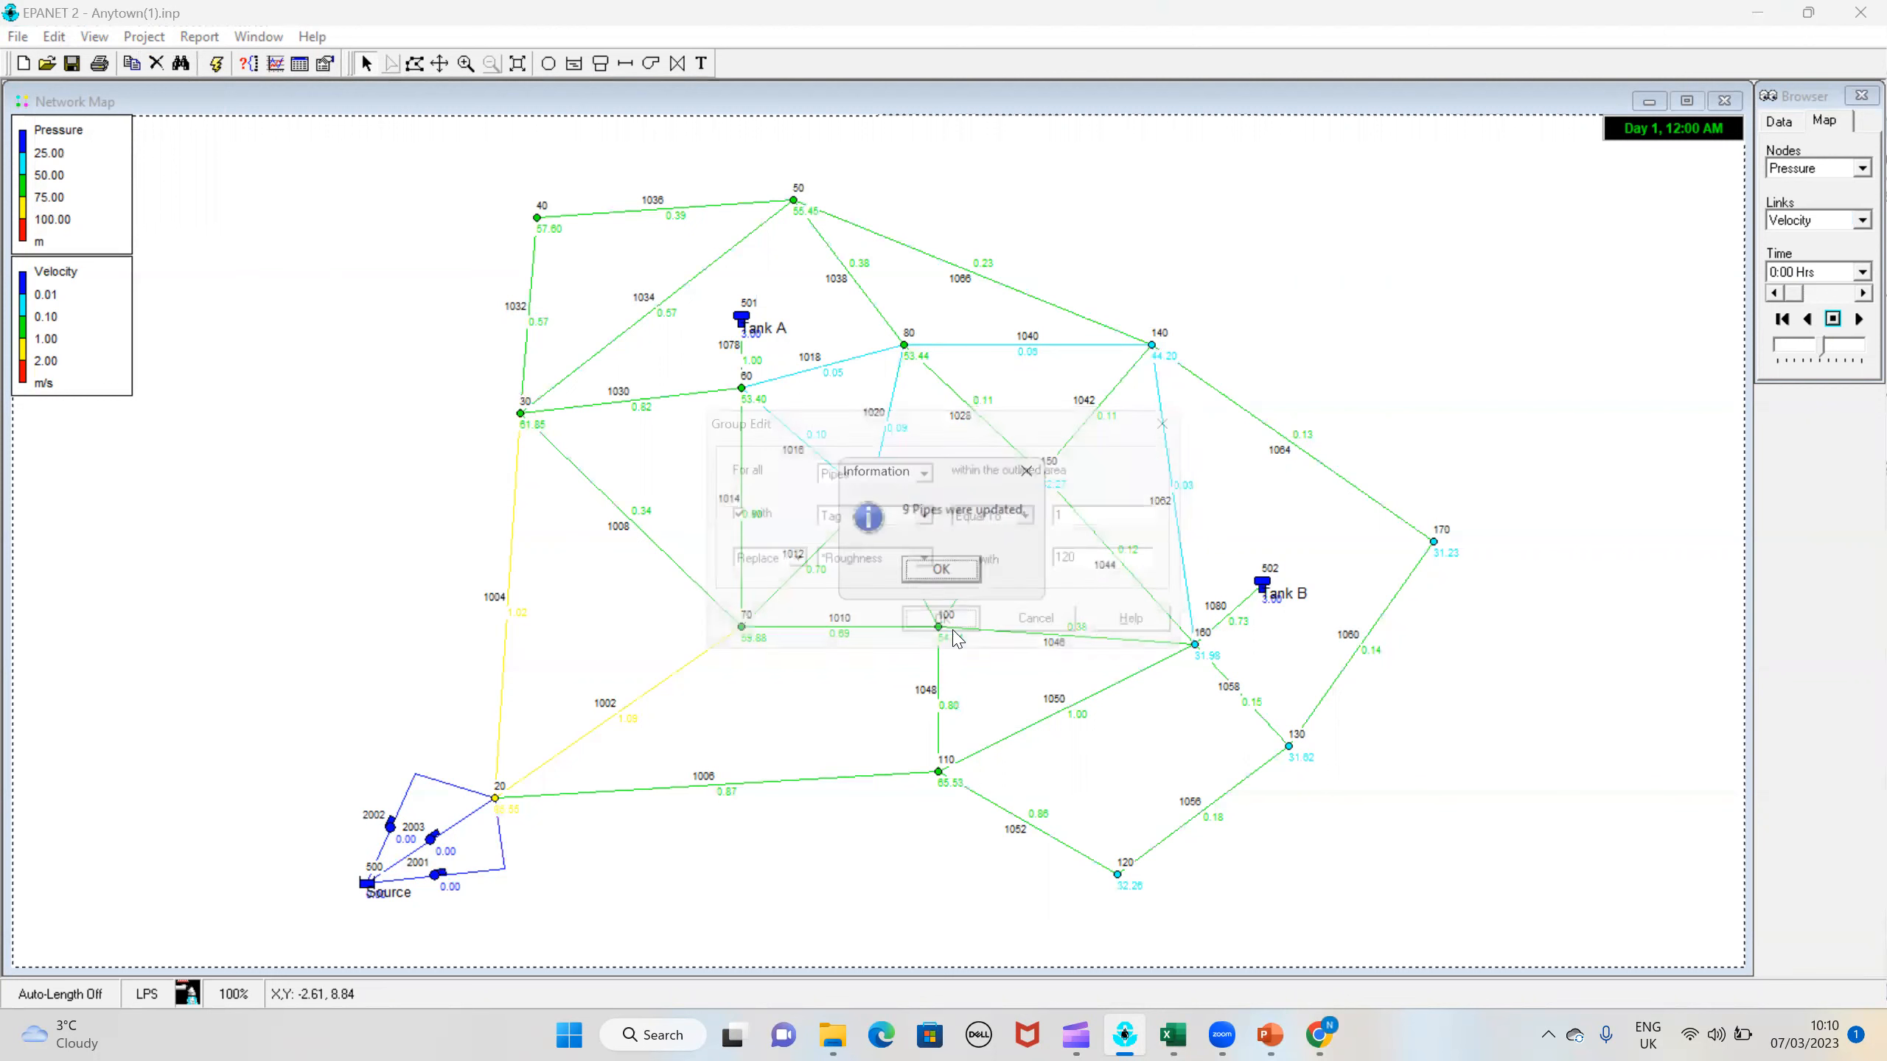
{"action": "left_click", "coordinate": [943, 574]}
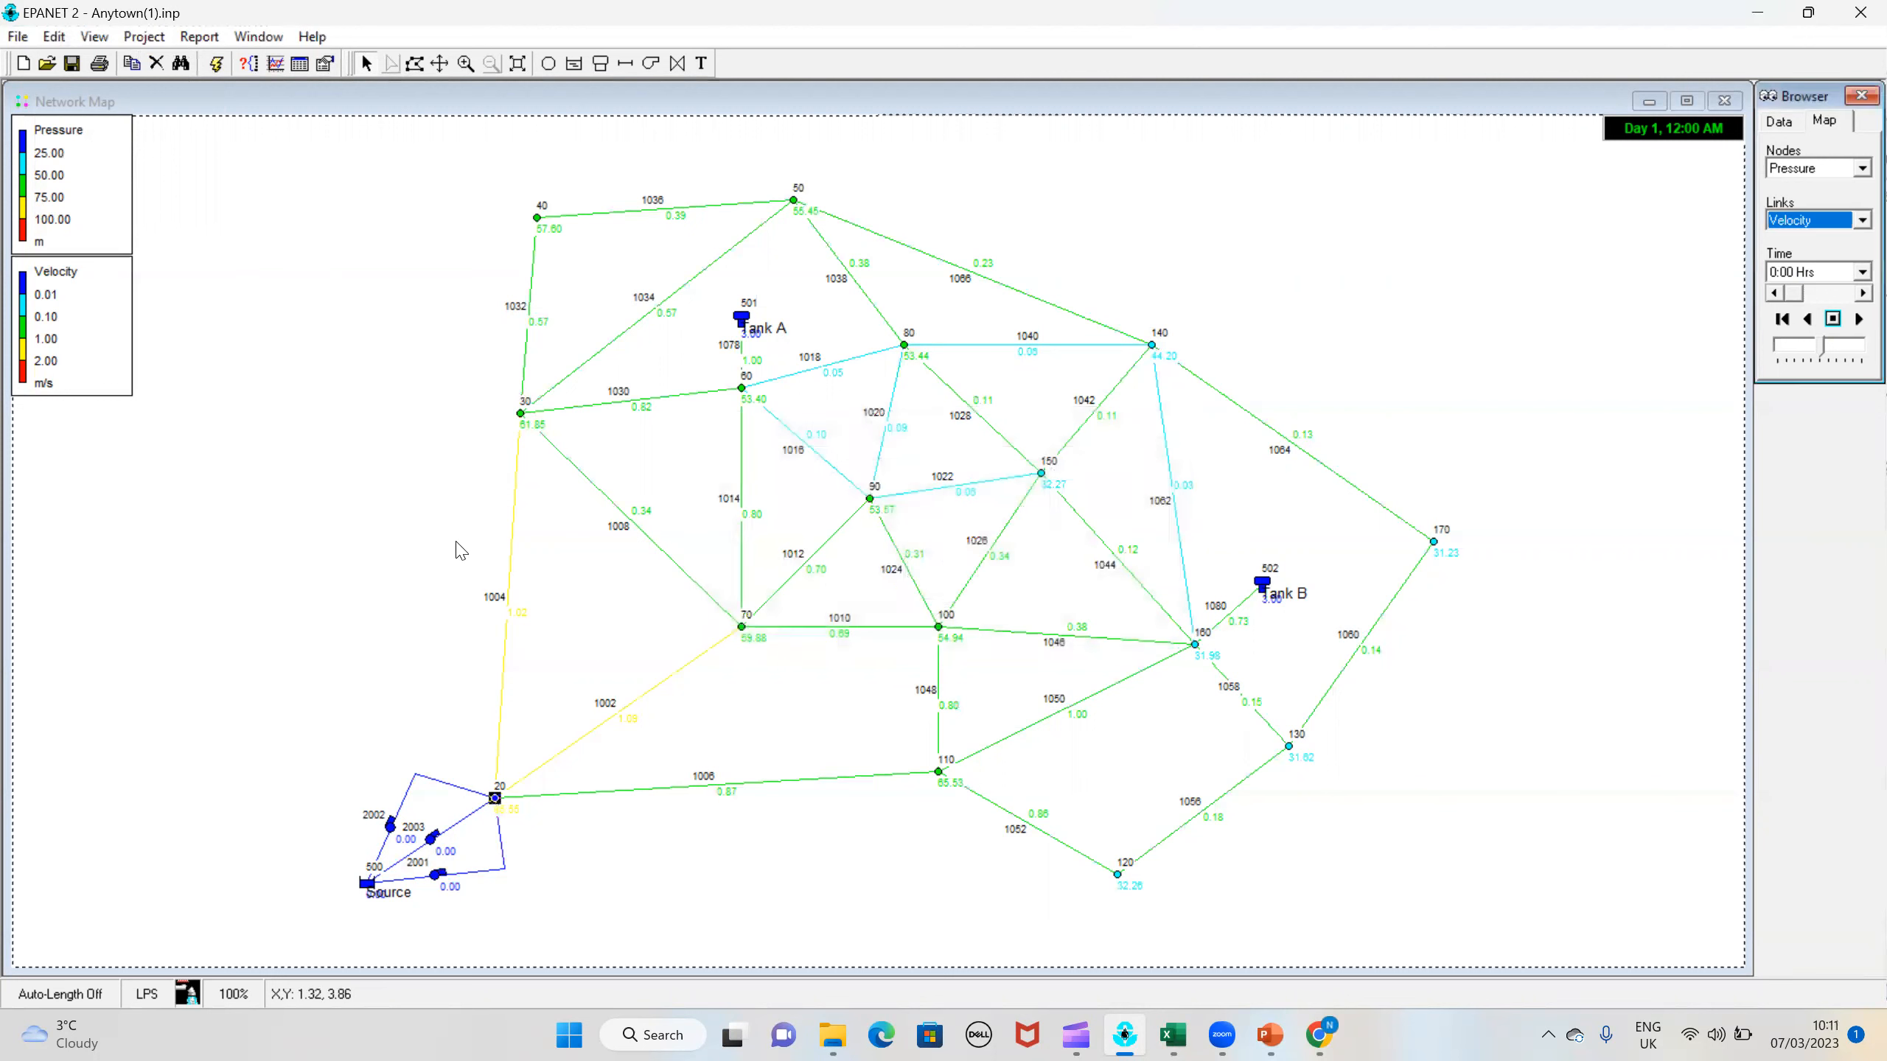
Step: Check the roughness of pipe 1004 in its properties, and close the property editor
{"action": "left_click", "coordinate": [511, 550]}
{"action": "double_click", "coordinate": [513, 550]}
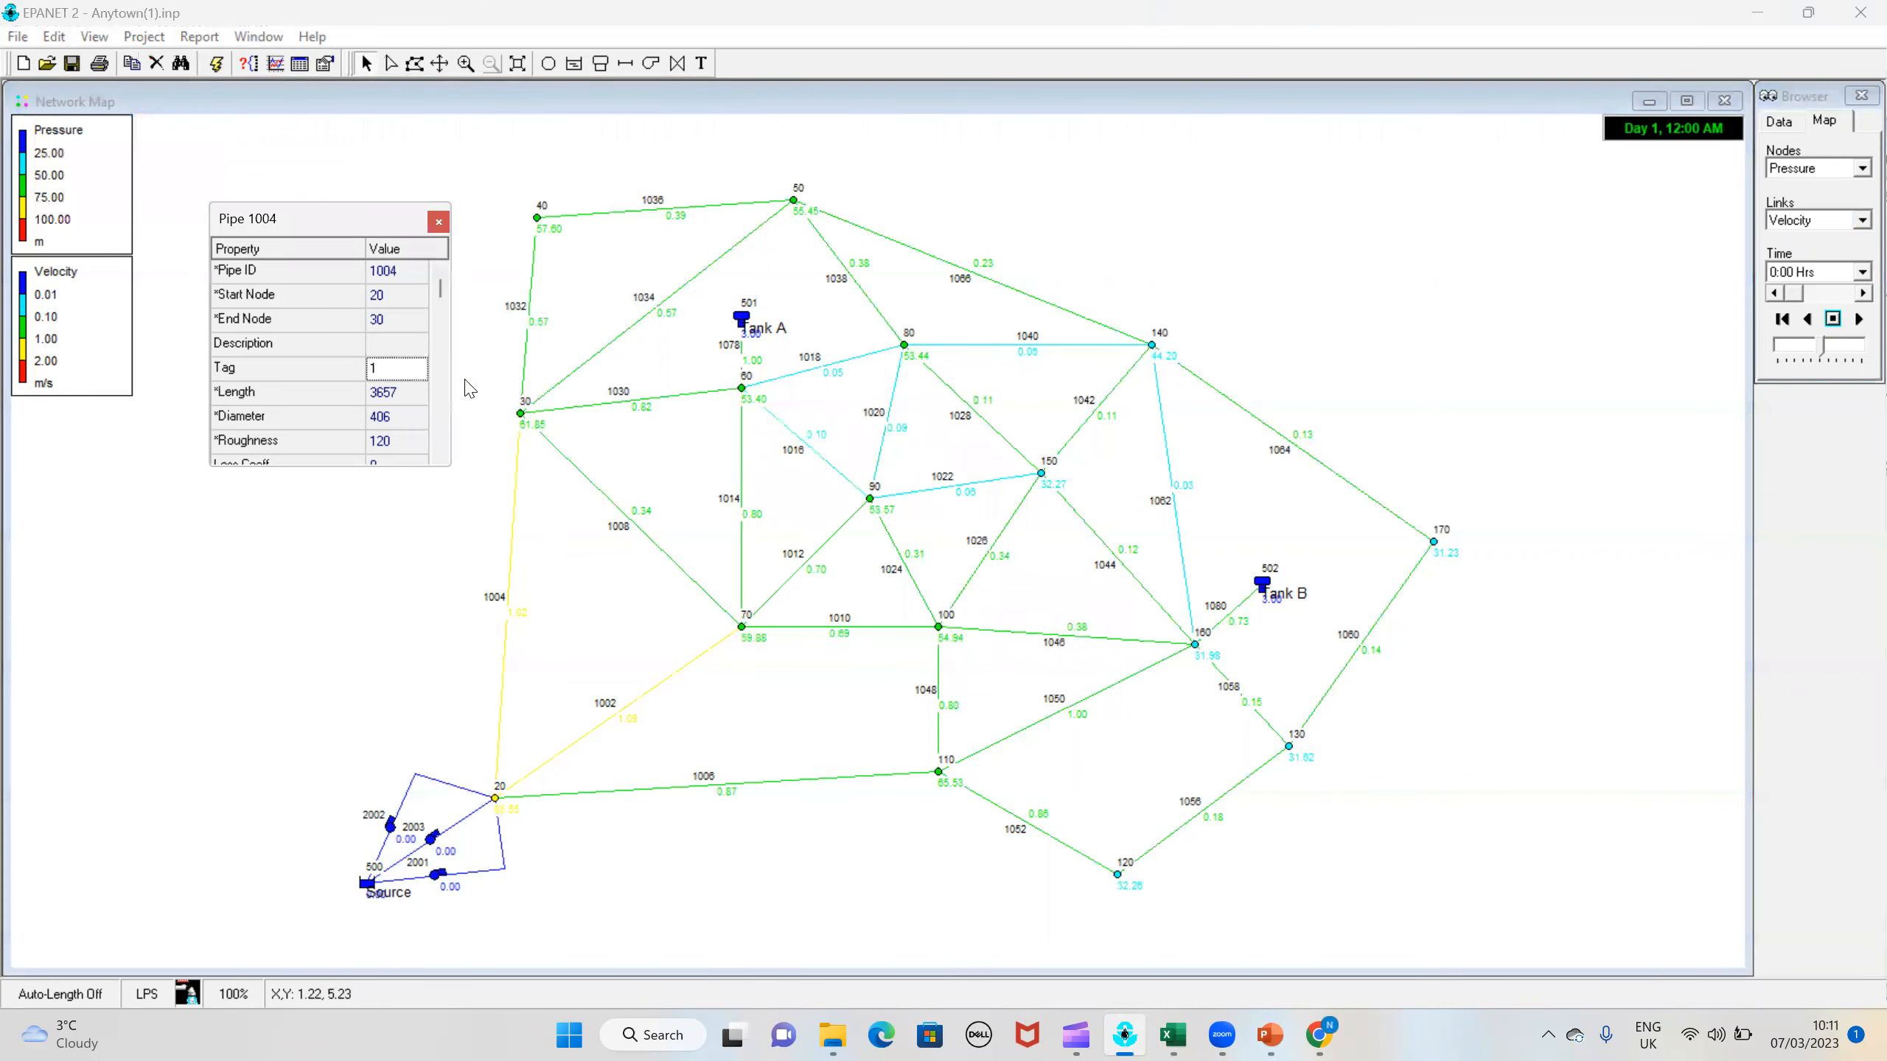
{"action": "scroll", "coordinate": [411, 363], "scroll_direction": "up", "scroll_amount": 3}
{"action": "scroll", "coordinate": [423, 364], "scroll_direction": "down", "scroll_amount": 5}
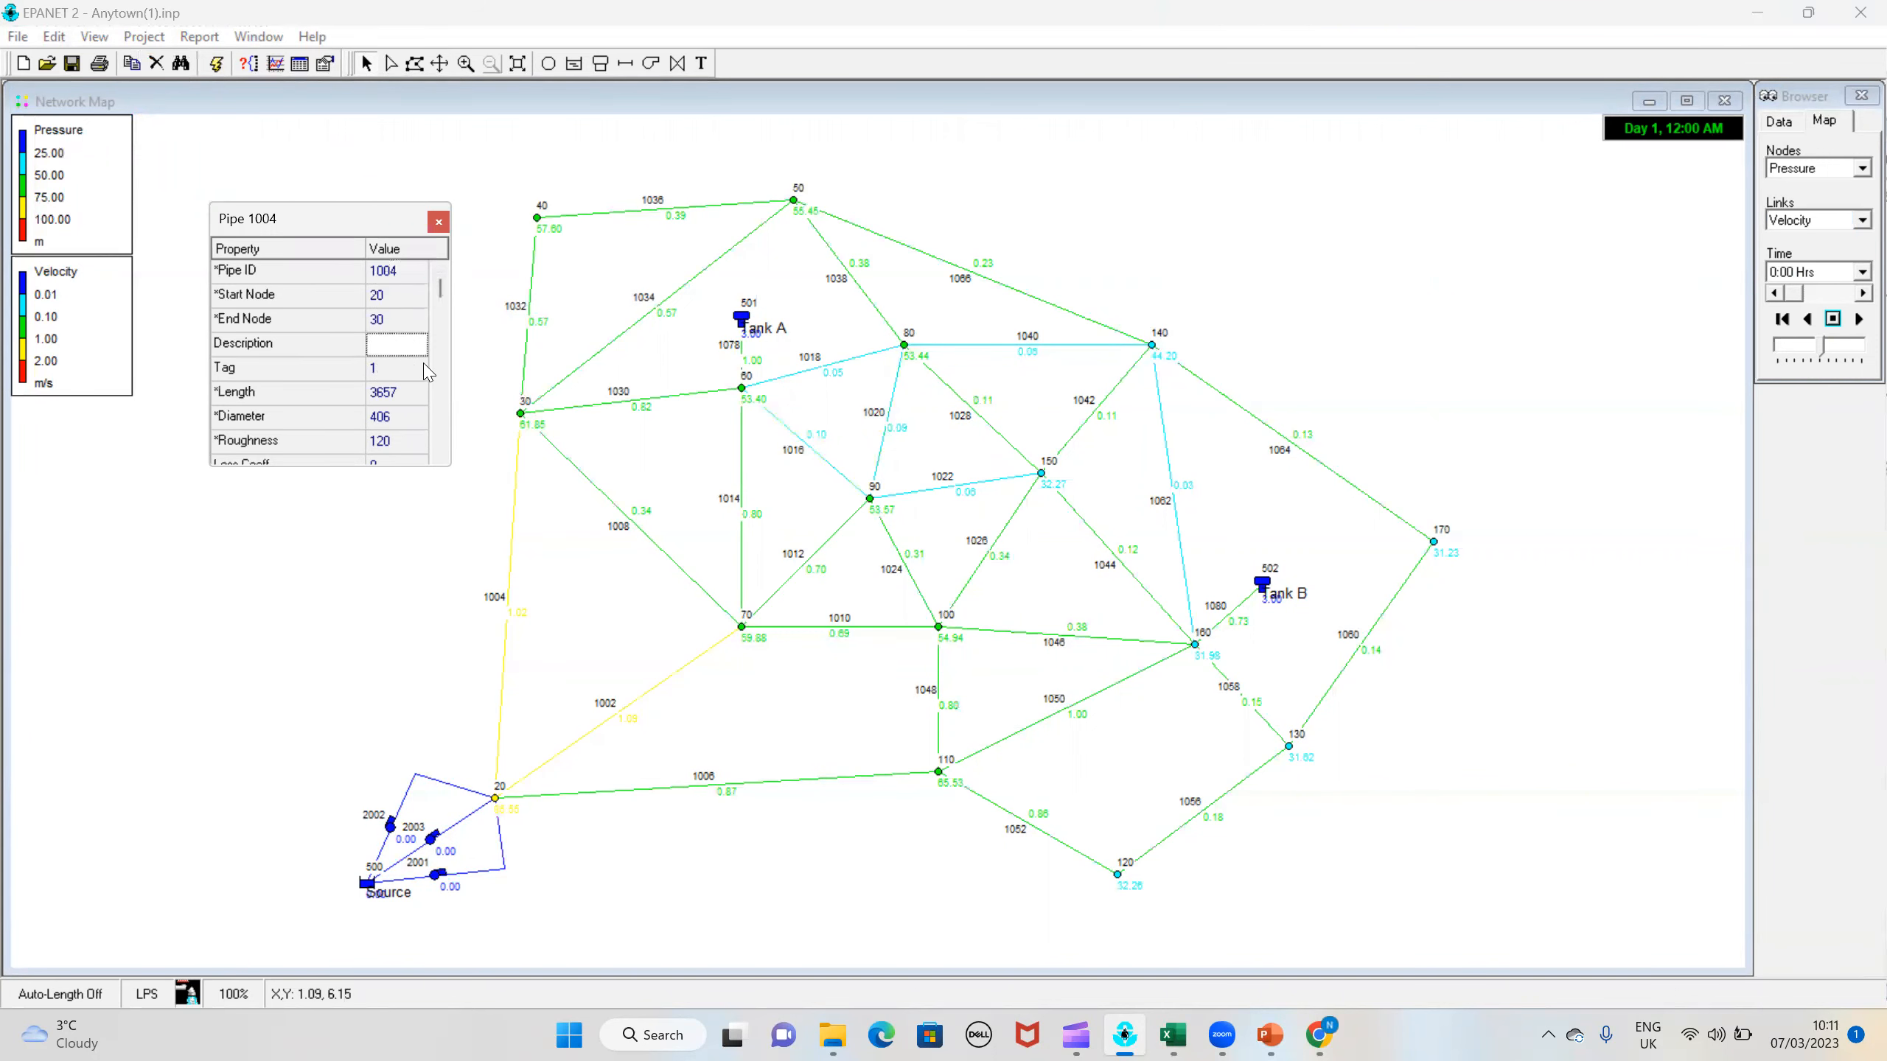
{"action": "left_click", "coordinate": [436, 223]}
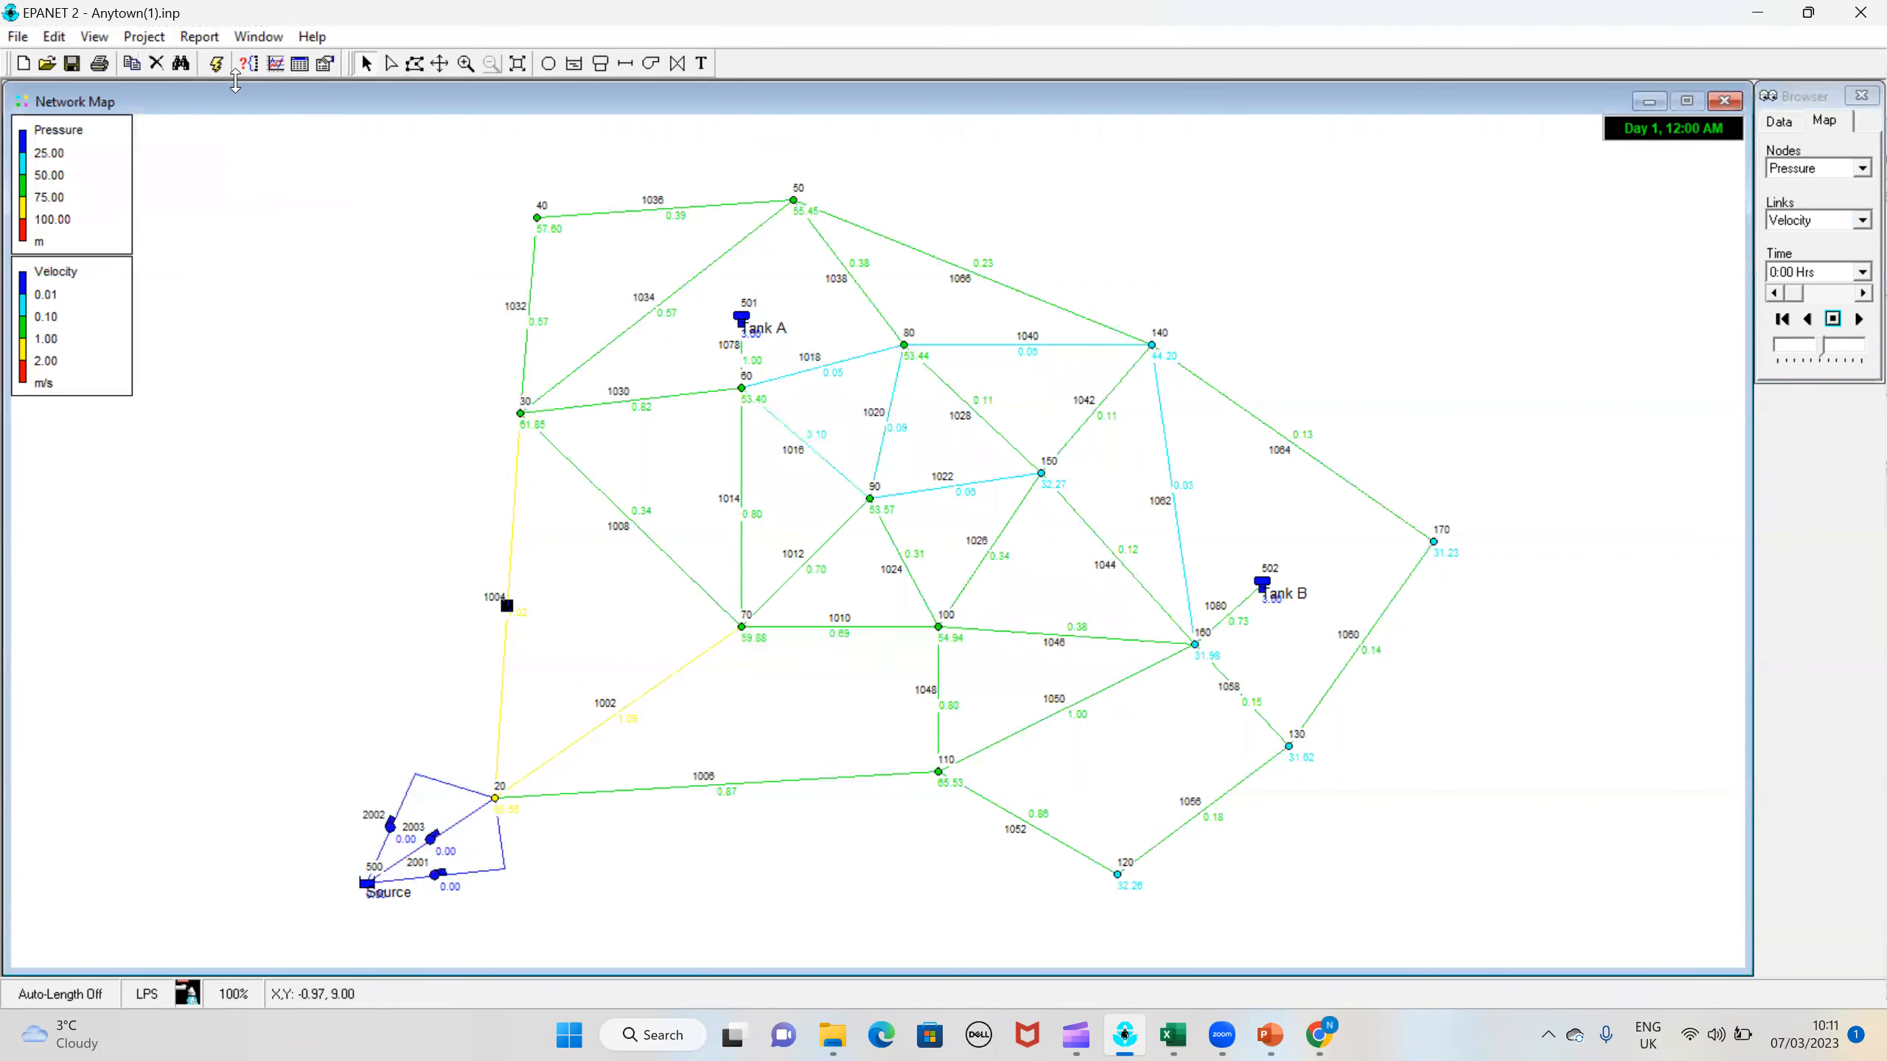
Step: Run the analysis with the new roughness, and view the pressure calibration report's statistics and correlation plot
{"action": "left_click", "coordinate": [216, 63]}
{"action": "left_click", "coordinate": [942, 543]}
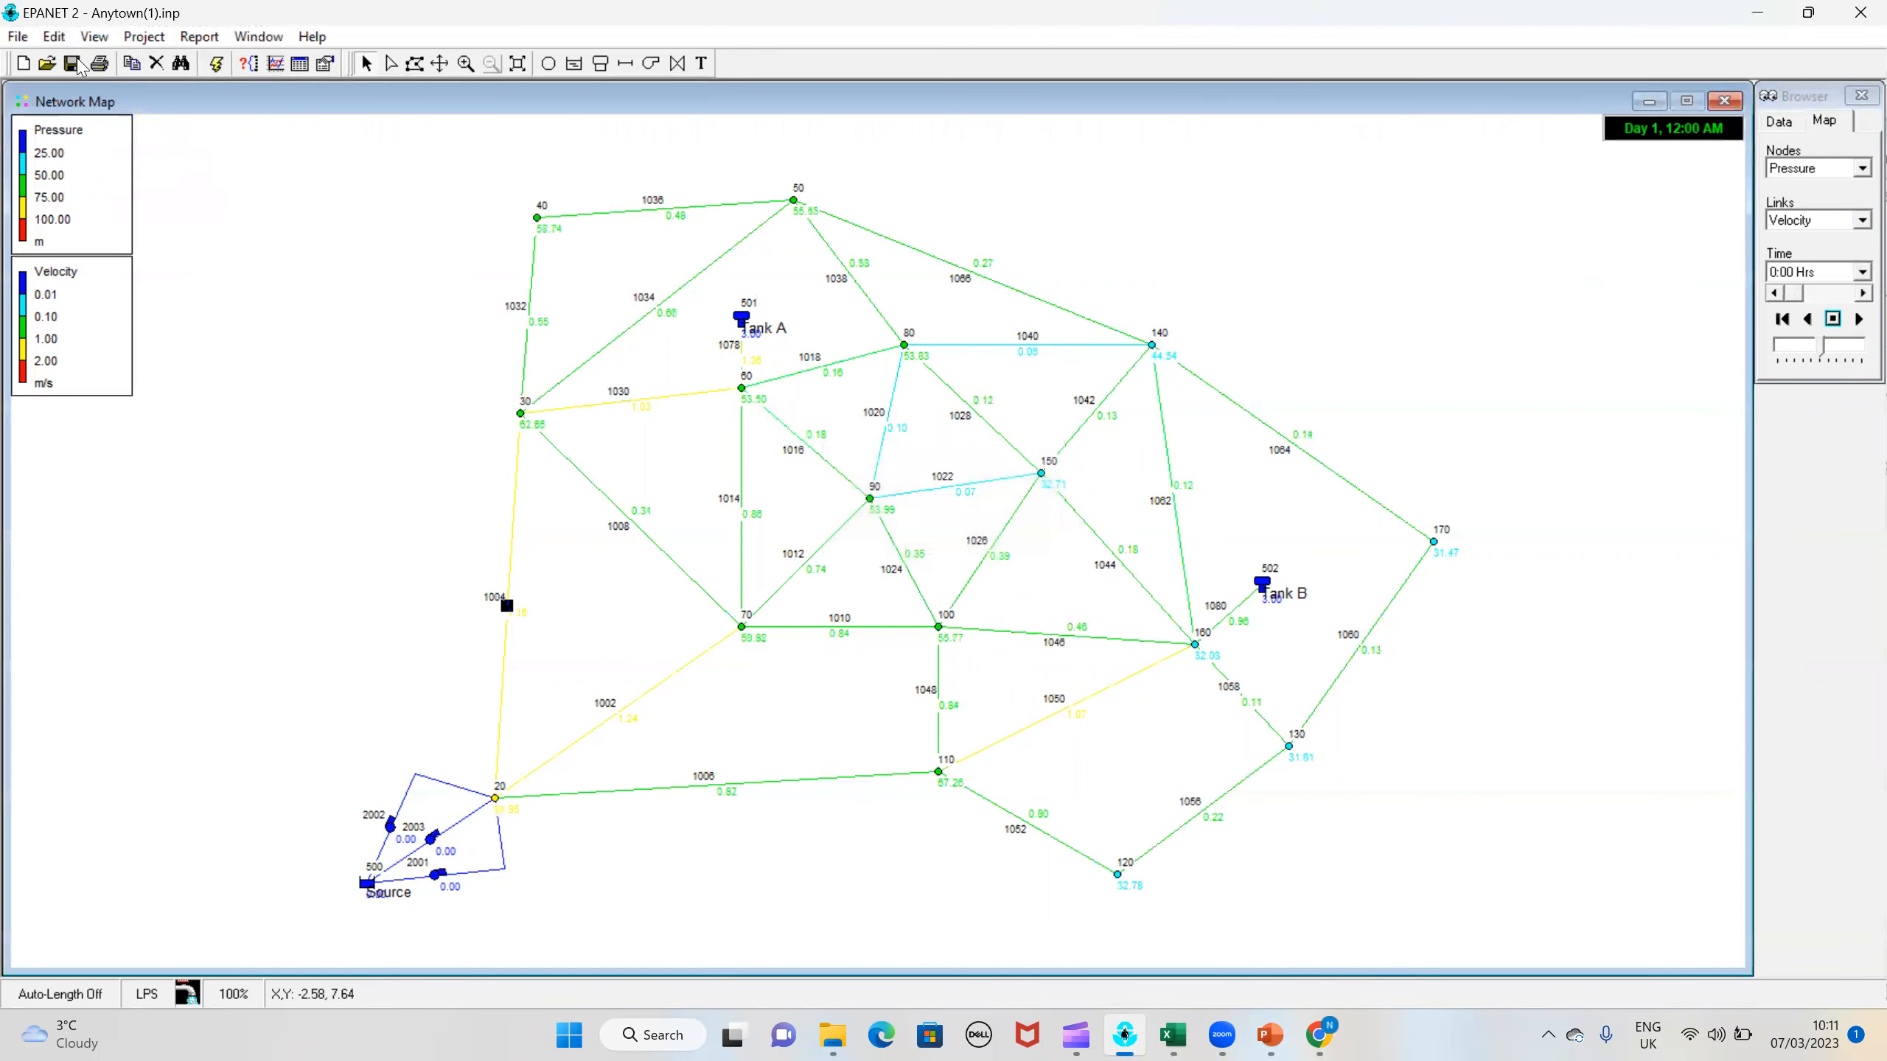
{"action": "left_click", "coordinate": [195, 37]}
{"action": "left_click", "coordinate": [232, 112]}
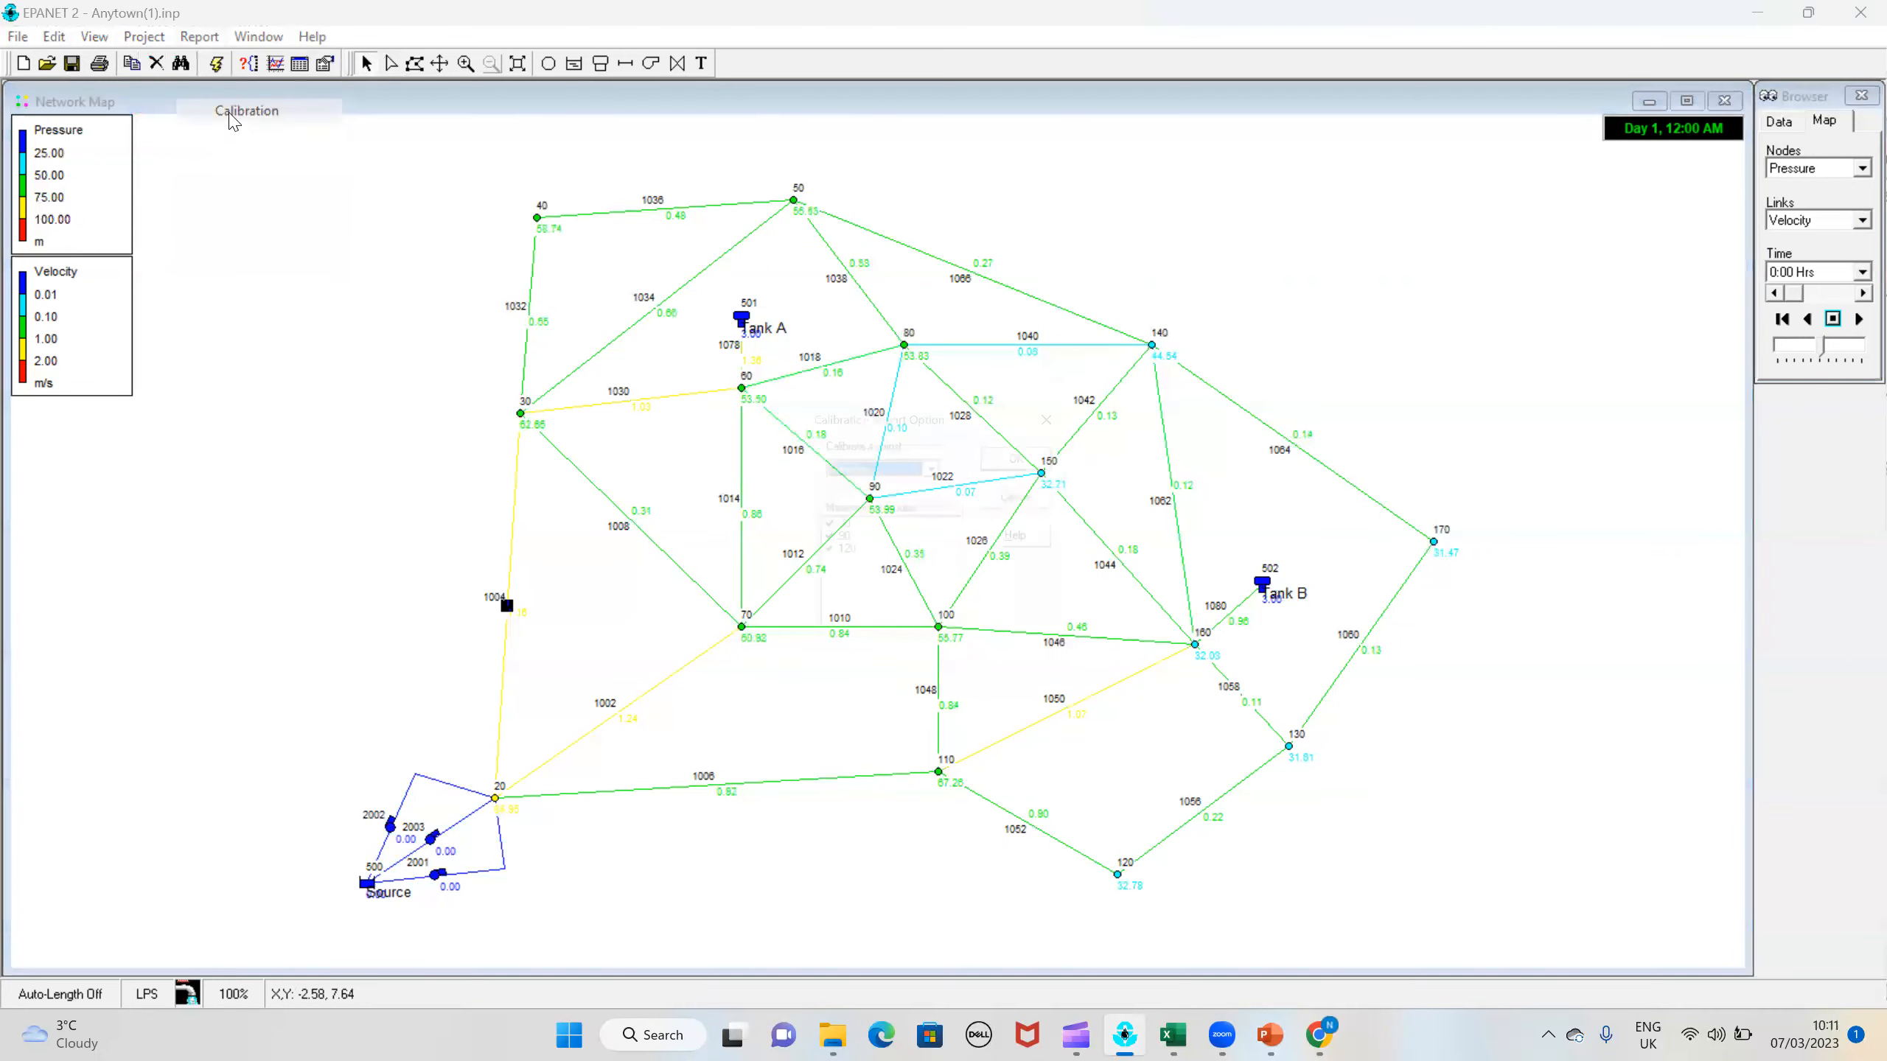
{"action": "left_click", "coordinate": [1067, 468]}
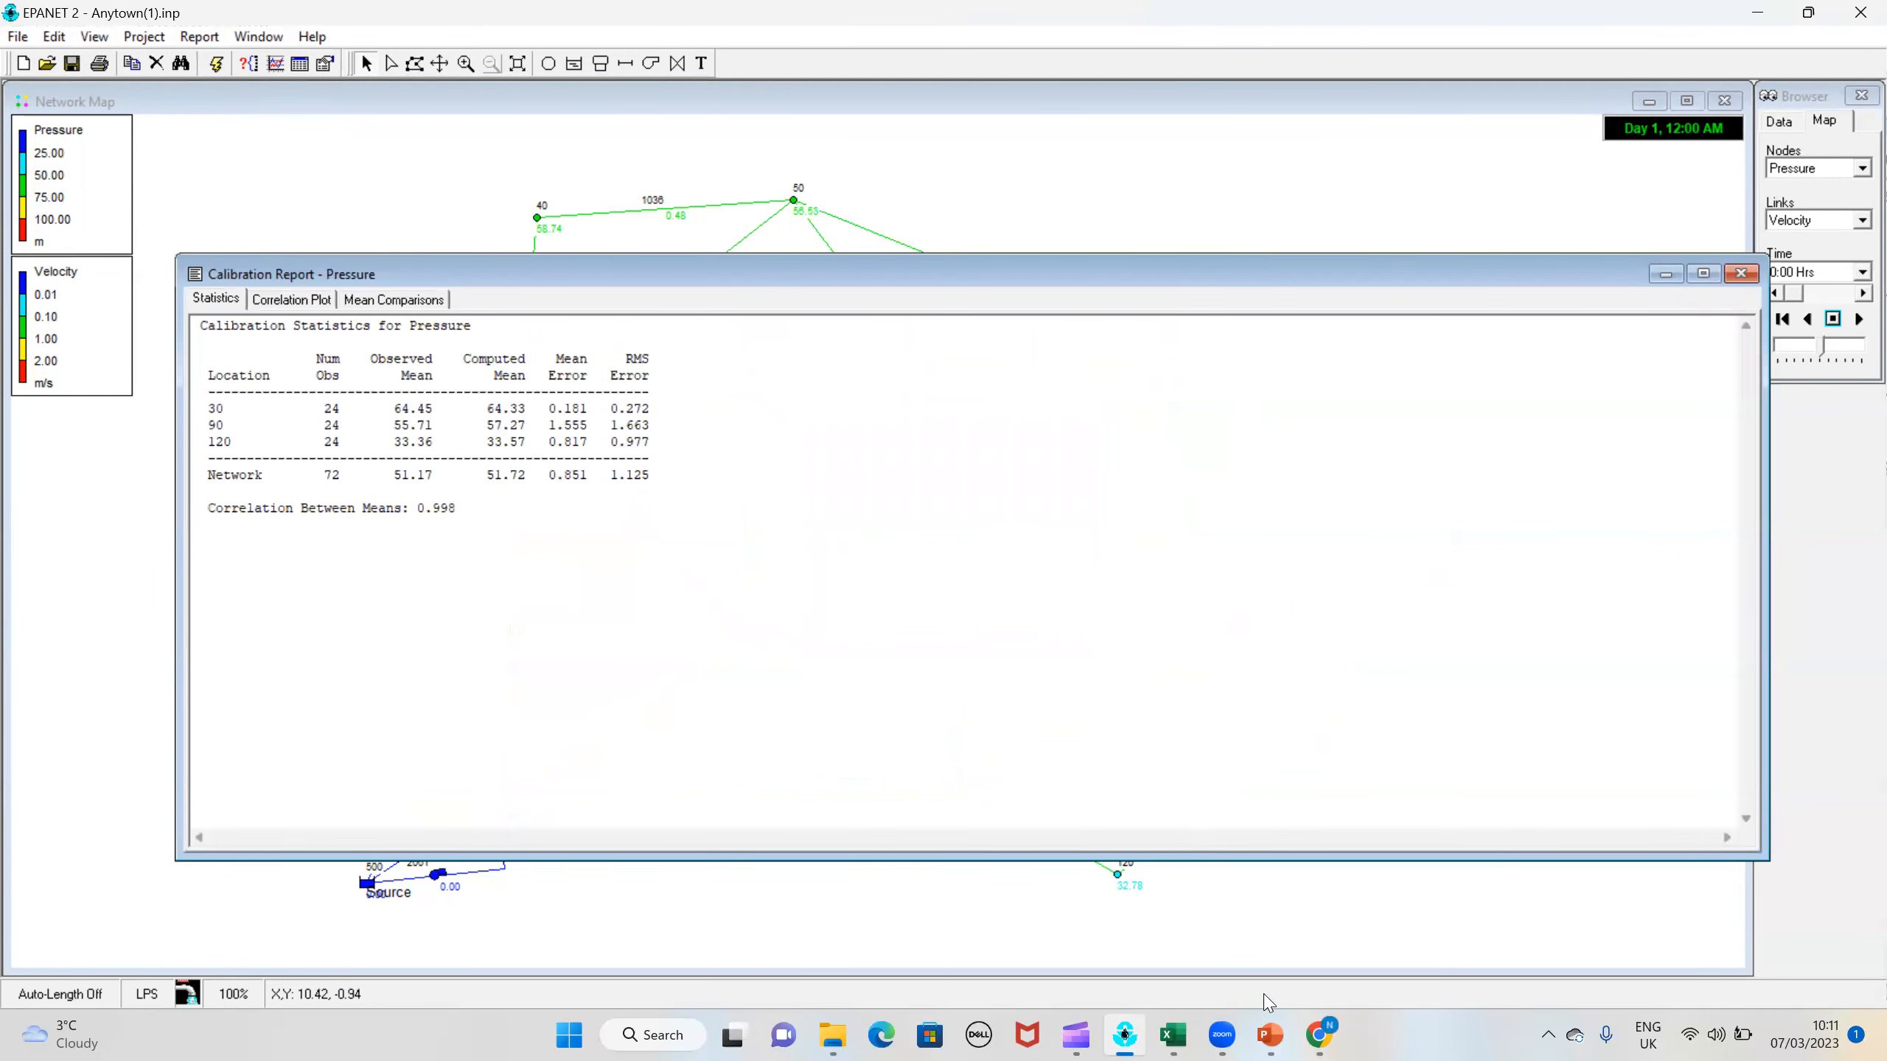
{"action": "left_click", "coordinate": [300, 300]}
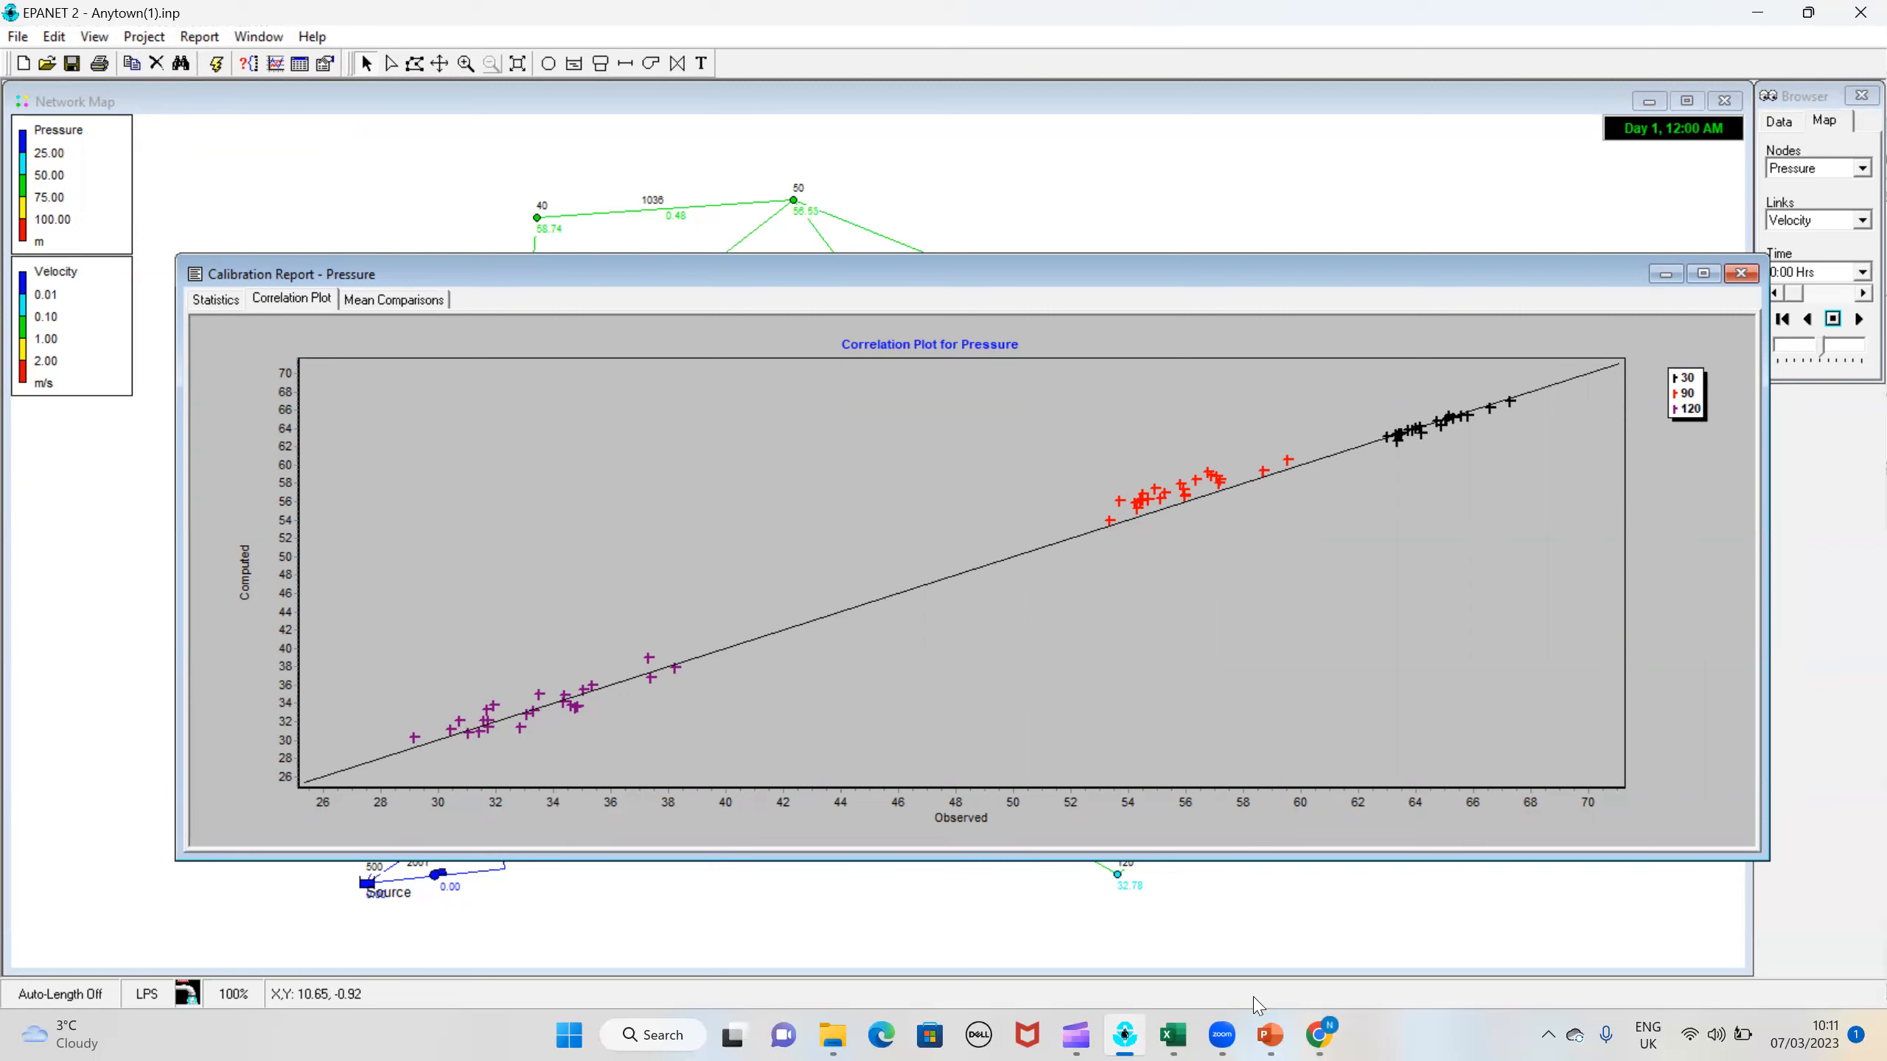
Step: Switch to the Excel calibration record and enter trial 2's roughness coefficients as 120, 100, 100 and 100 for Groups 1 to 4
{"action": "left_click", "coordinate": [1172, 1035]}
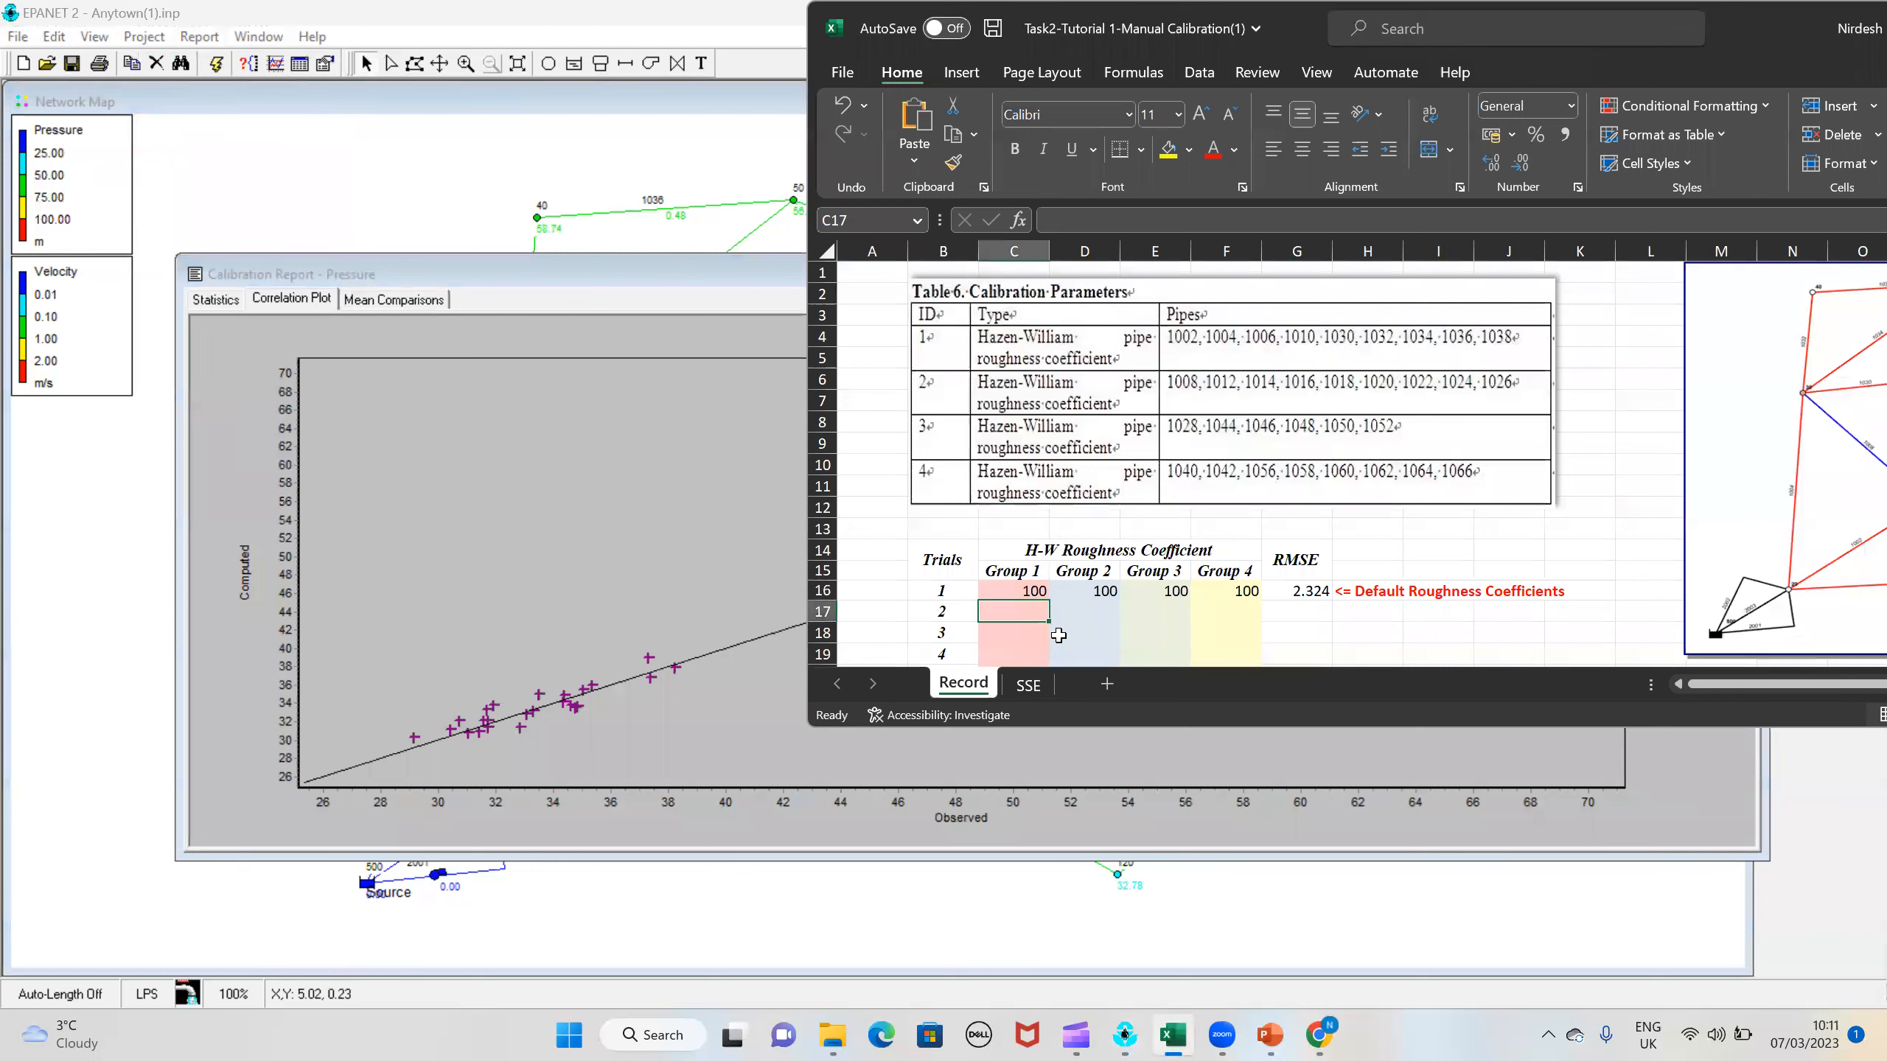
{"action": "type", "text": "120"}
{"action": "left_click", "coordinate": [1087, 610]}
{"action": "type", "text": "100"}
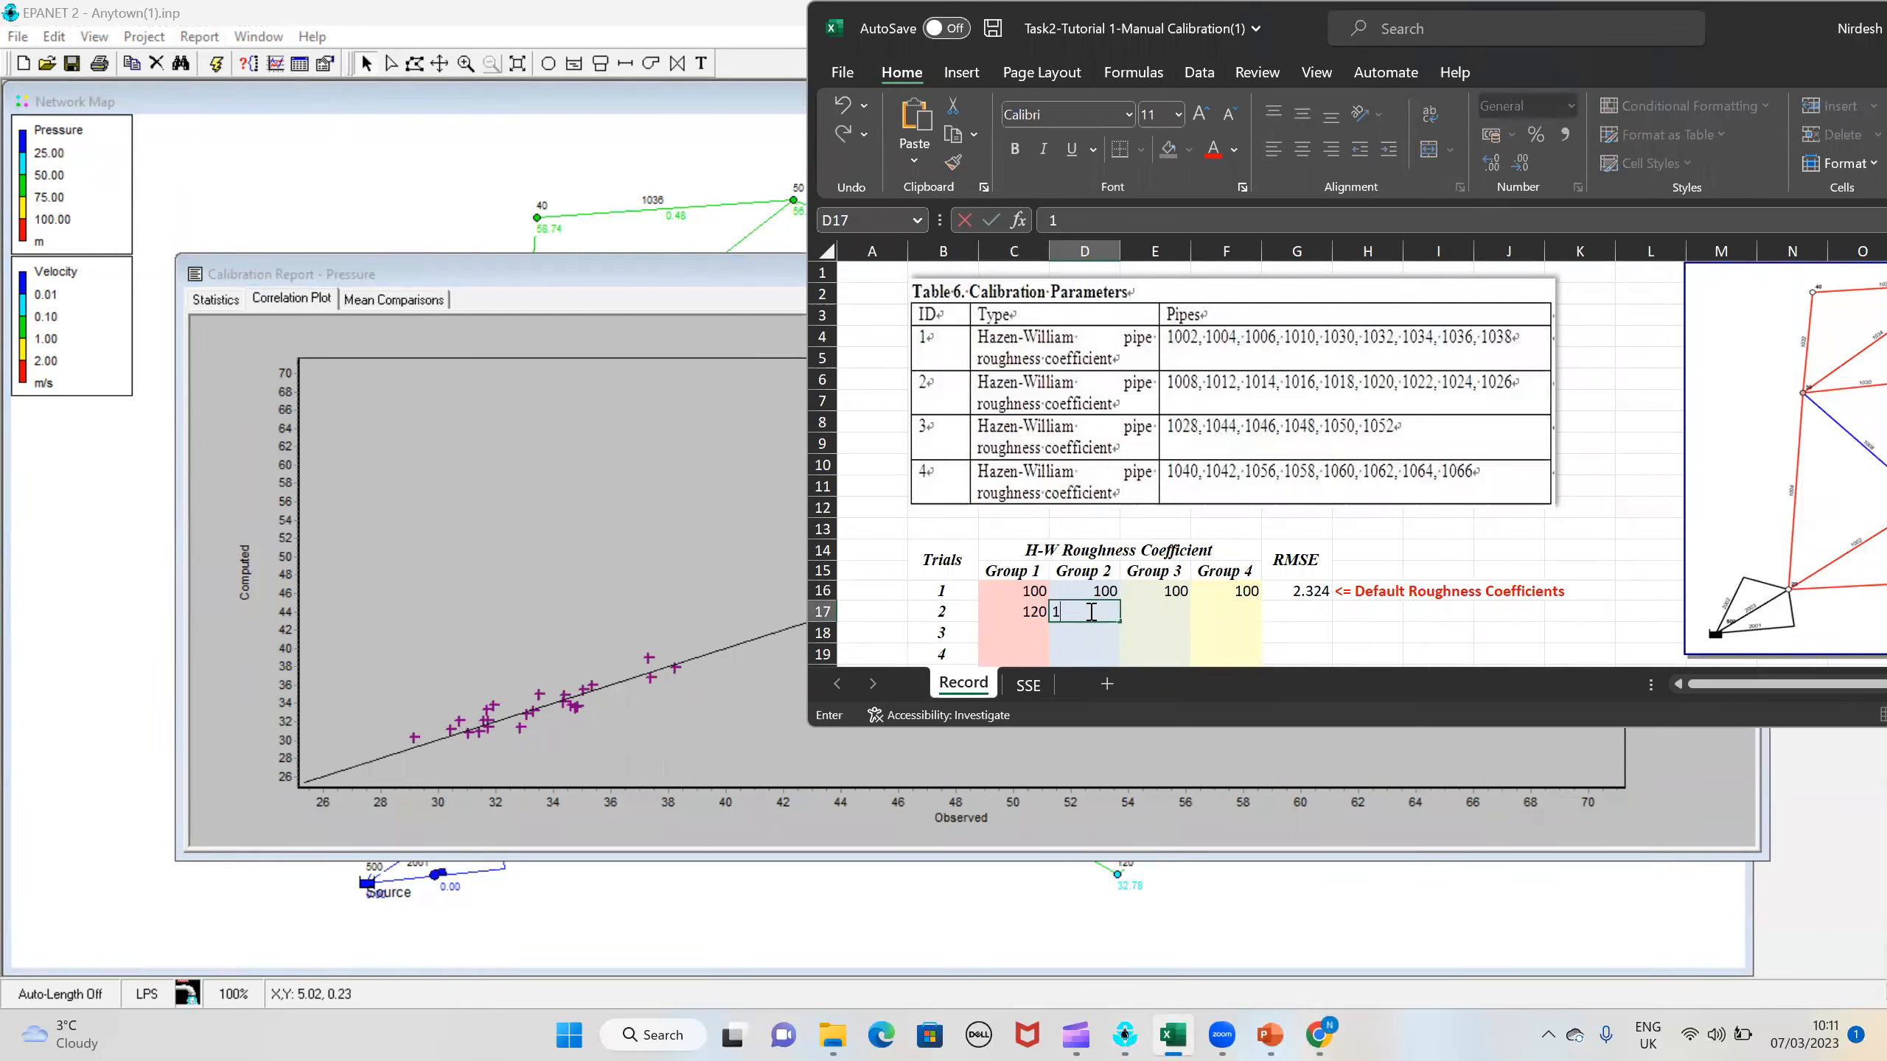
{"action": "left_click", "coordinate": [1153, 608]}
{"action": "type", "text": "100"}
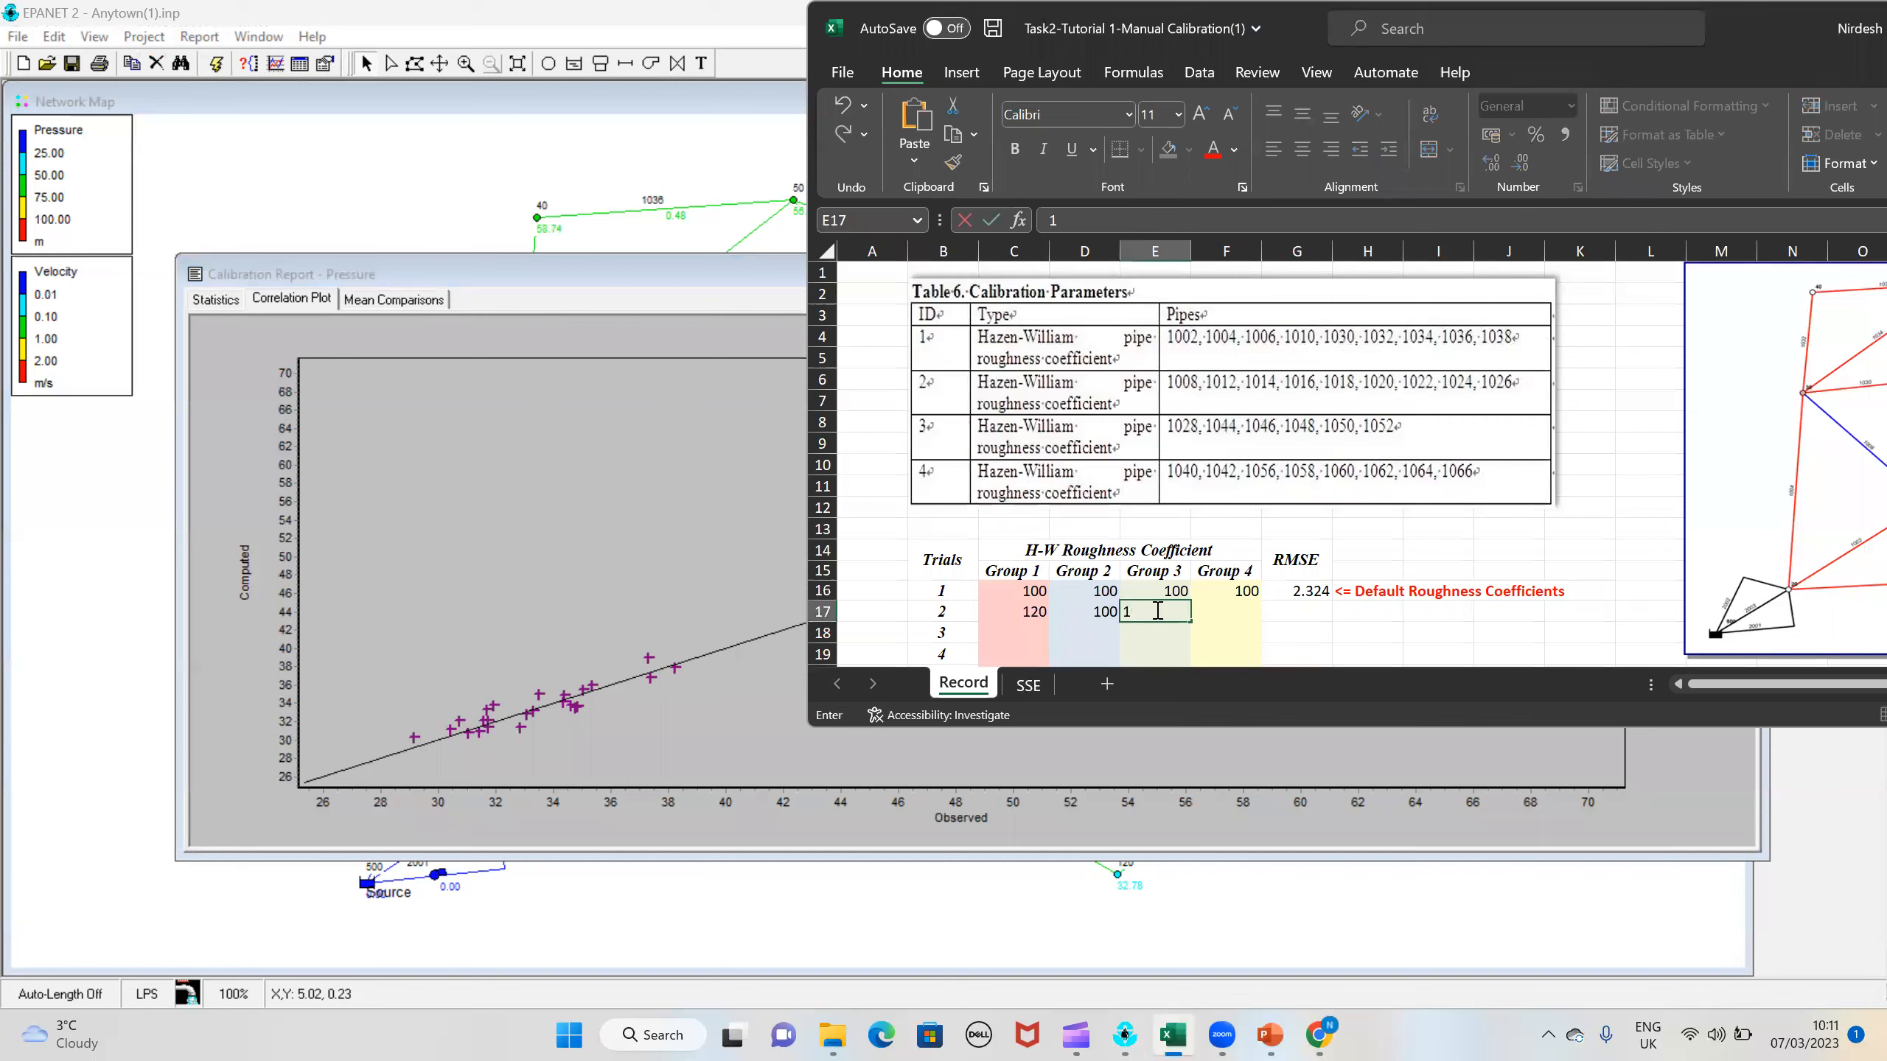
{"action": "left_click", "coordinate": [1222, 611]}
{"action": "type", "text": "100"}
{"action": "left_click", "coordinate": [1311, 617]}
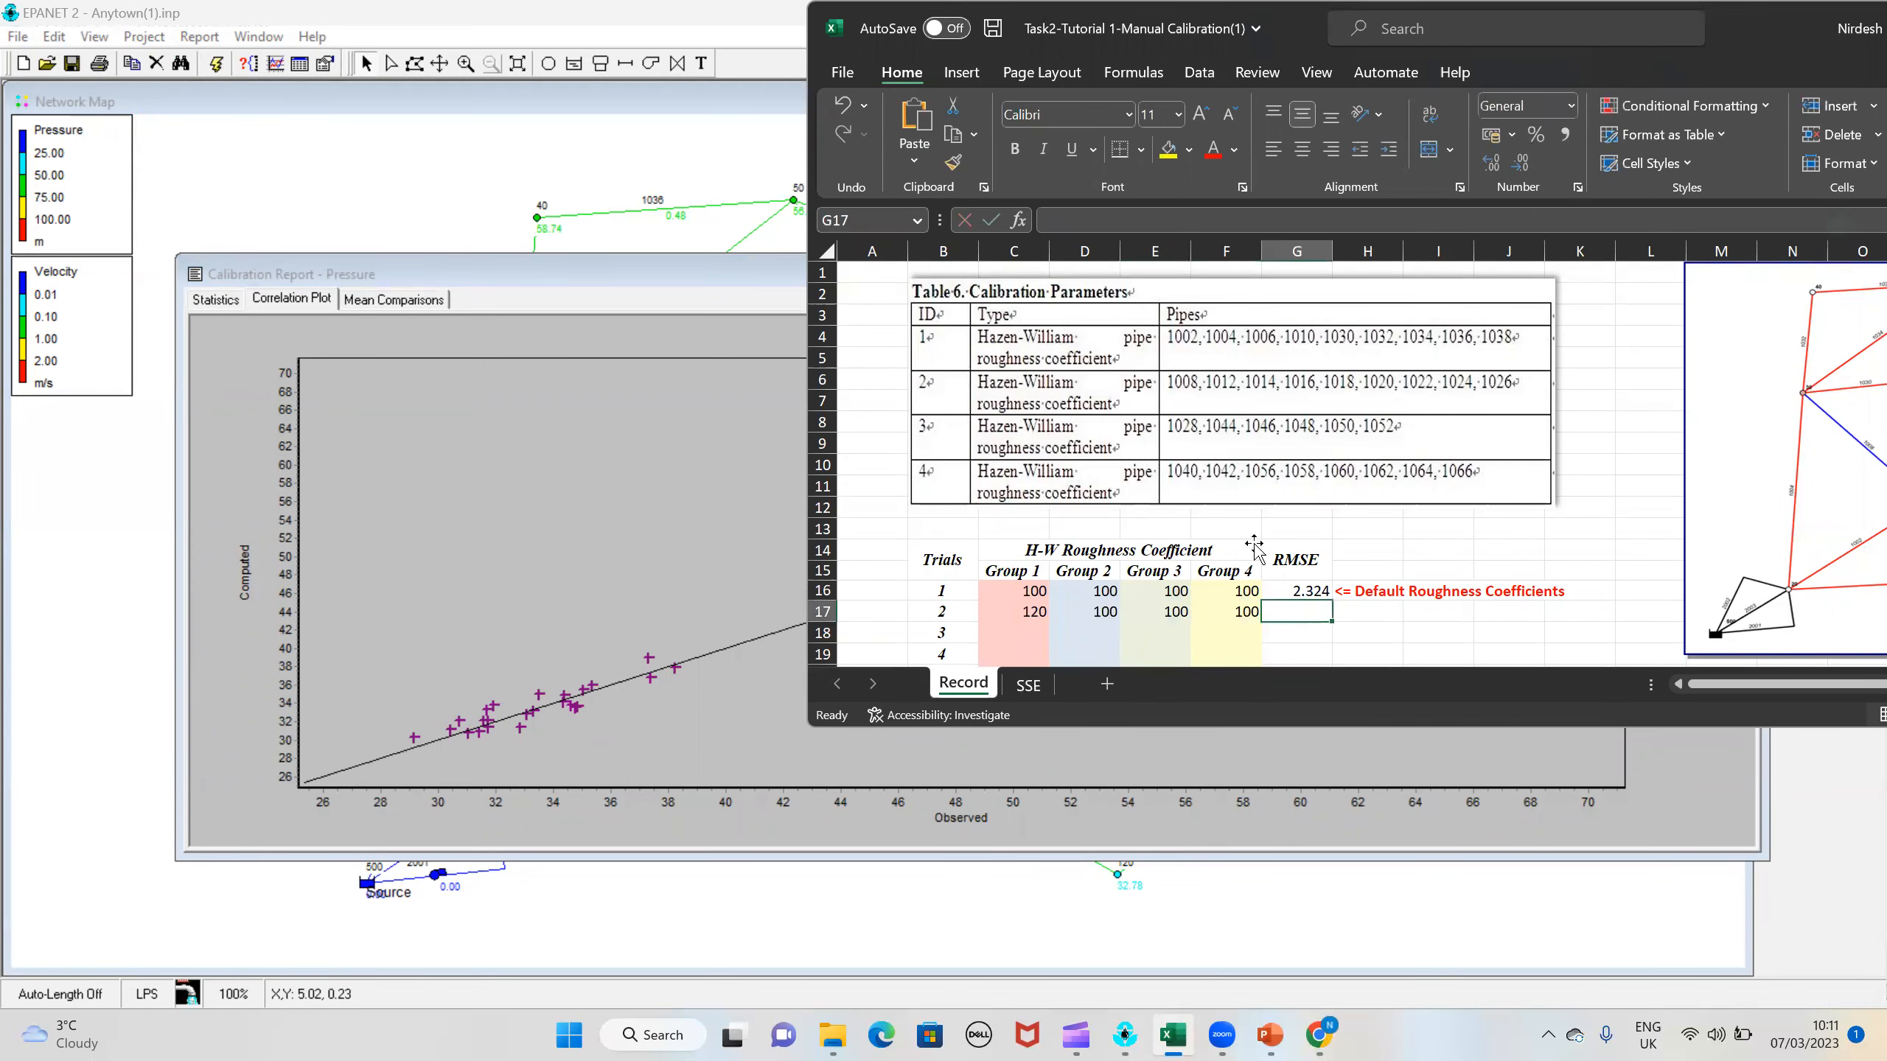
Step: Look up the network RMS error in the pressure calibration statistics and record 1.125 as trial 2's RMSE in the workbook
{"action": "left_click", "coordinate": [236, 303]}
{"action": "left_click", "coordinate": [1319, 1036]}
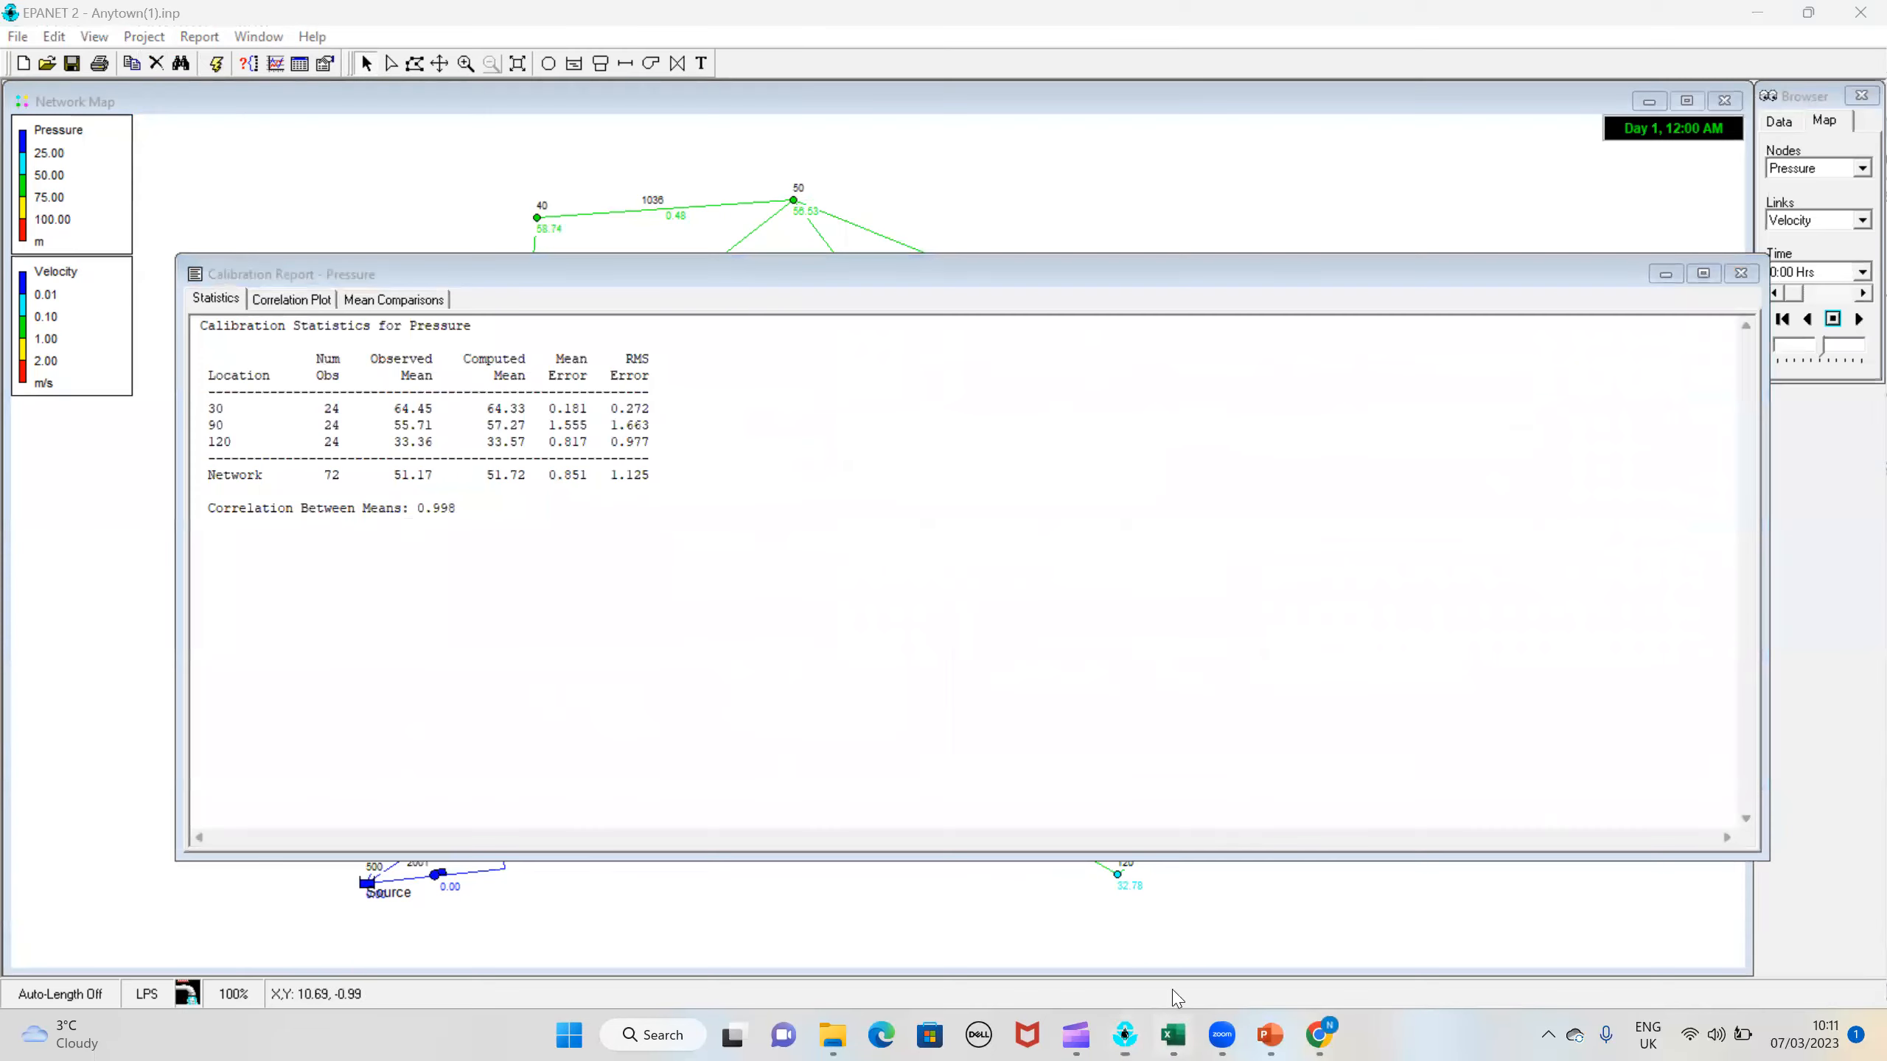
{"action": "left_click", "coordinate": [1173, 1036]}
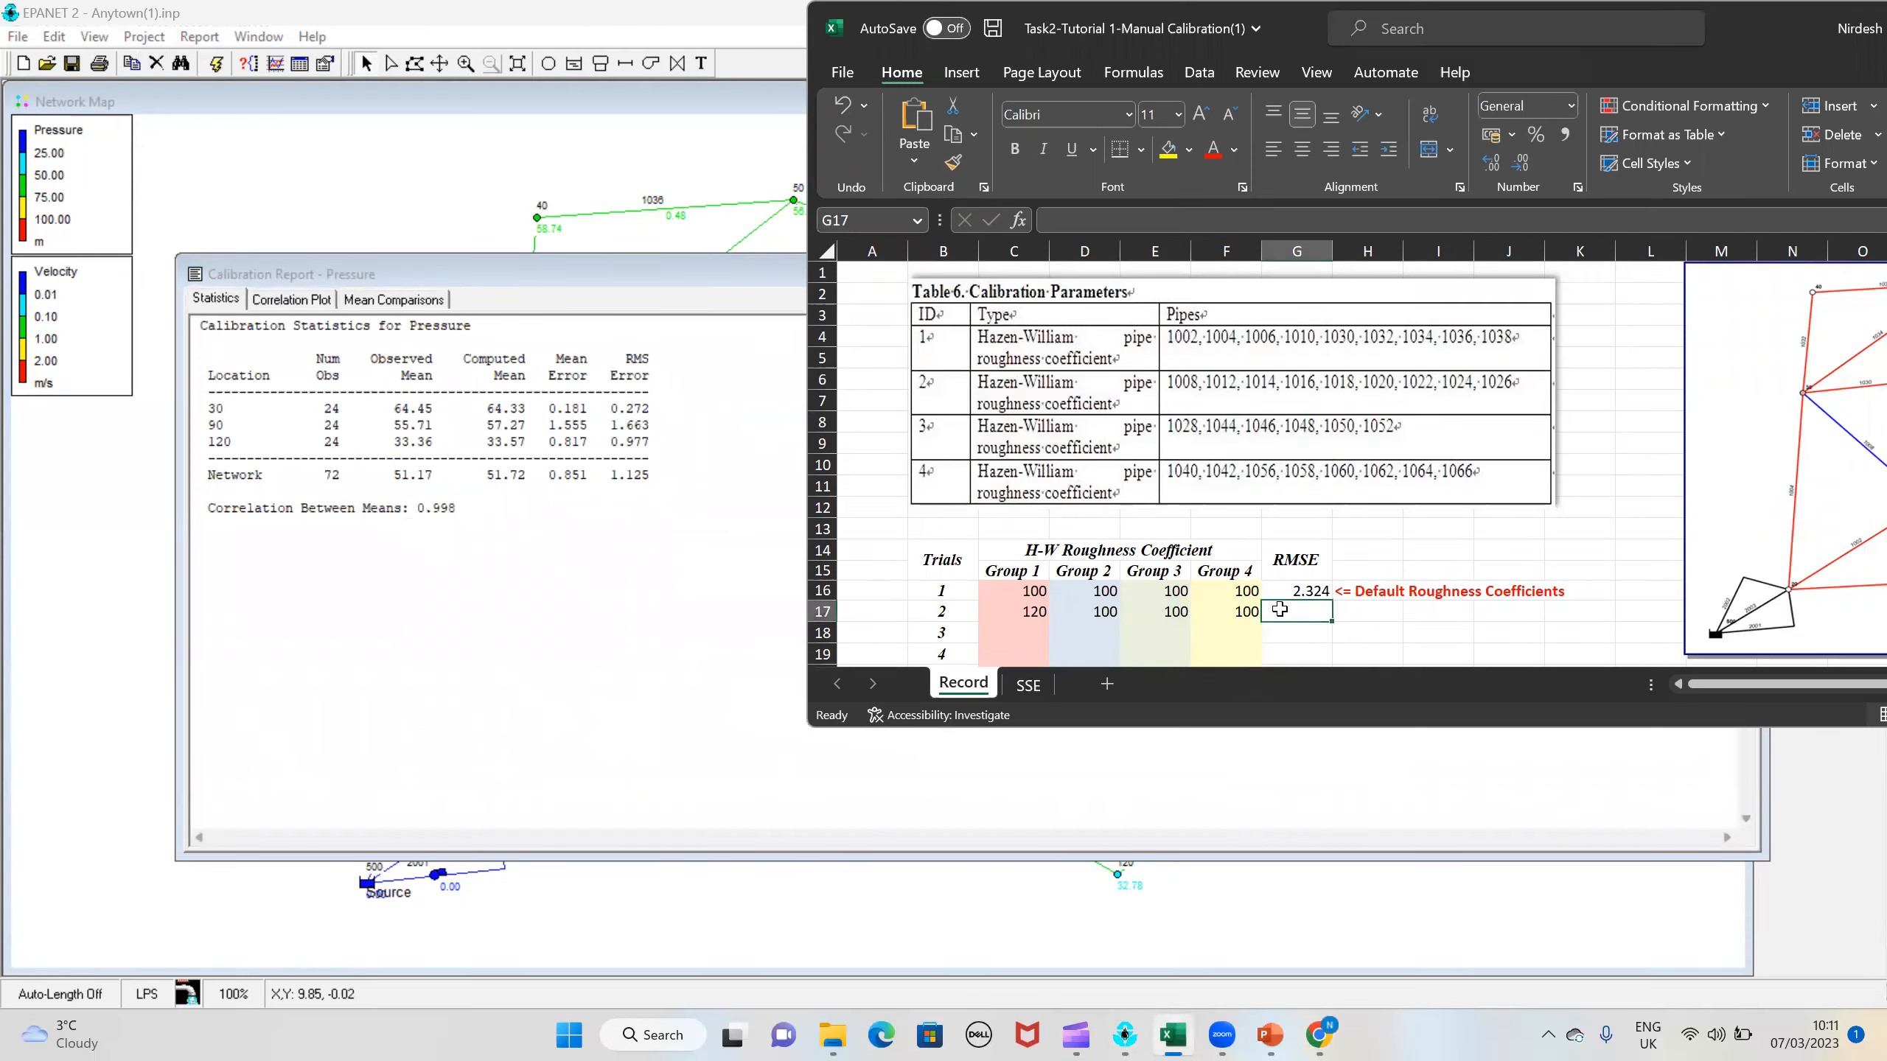
{"action": "type", "text": "1."}
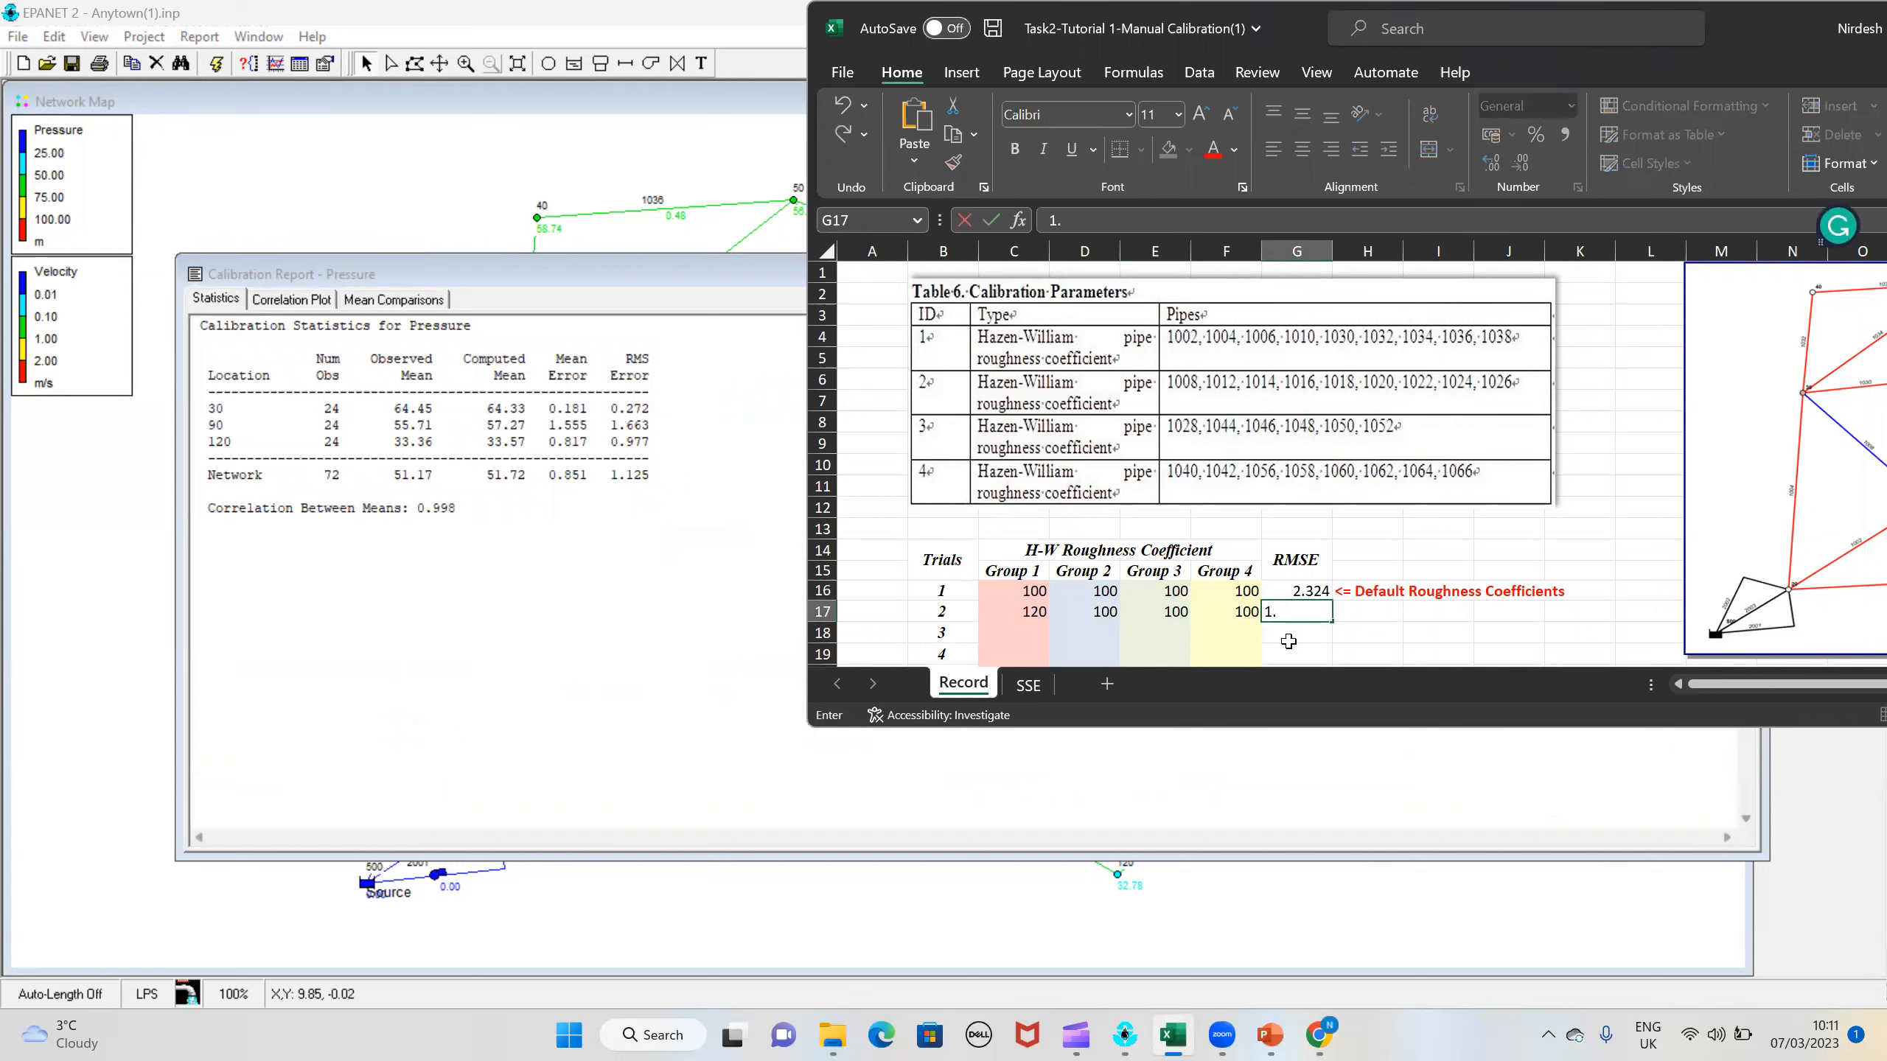
{"action": "type", "text": "125"}
{"action": "scroll", "coordinate": [1078, 545], "scroll_direction": "down", "scroll_amount": 1}
{"action": "left_click", "coordinate": [995, 573]}
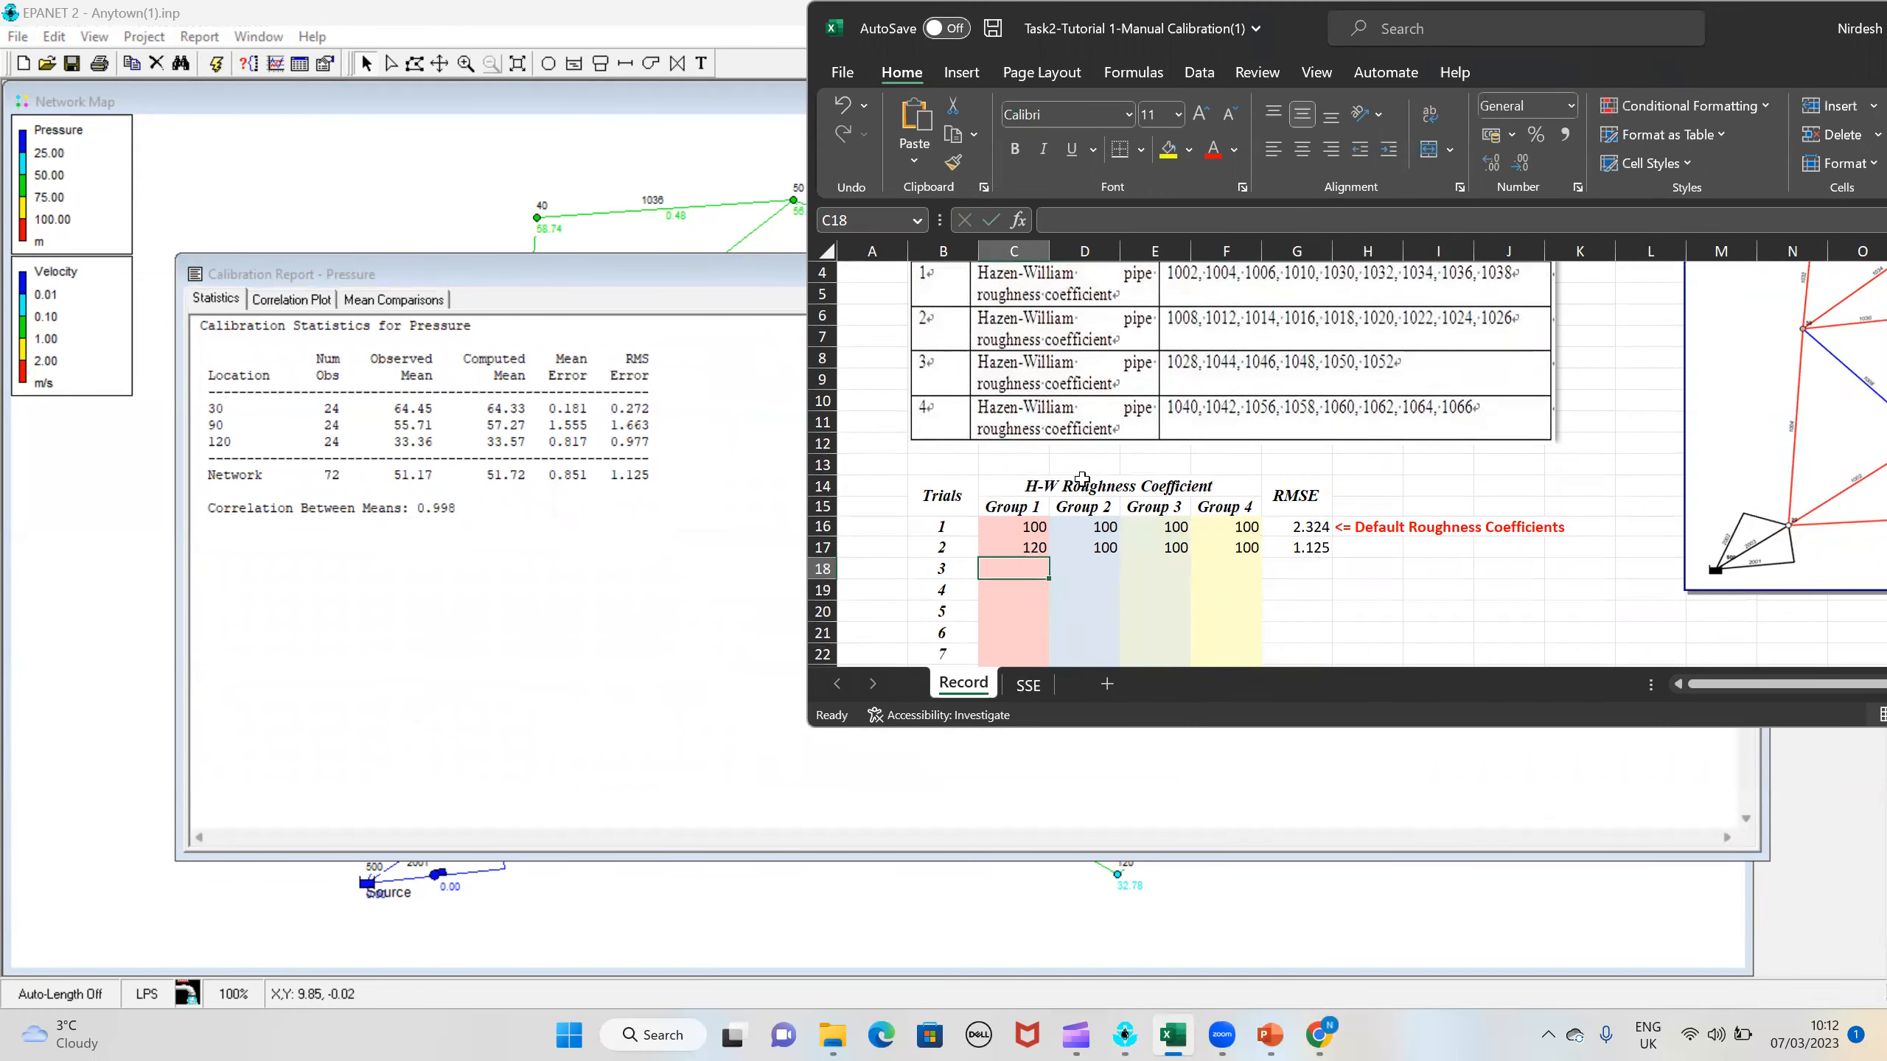
Step: Switch to EPANET and replace the roughness of all pipes with a tag equal to 2 in the whole network with 85 using Group Edit
{"action": "left_click", "coordinate": [356, 107]}
{"action": "left_click", "coordinate": [54, 35]}
{"action": "left_click", "coordinate": [137, 176]}
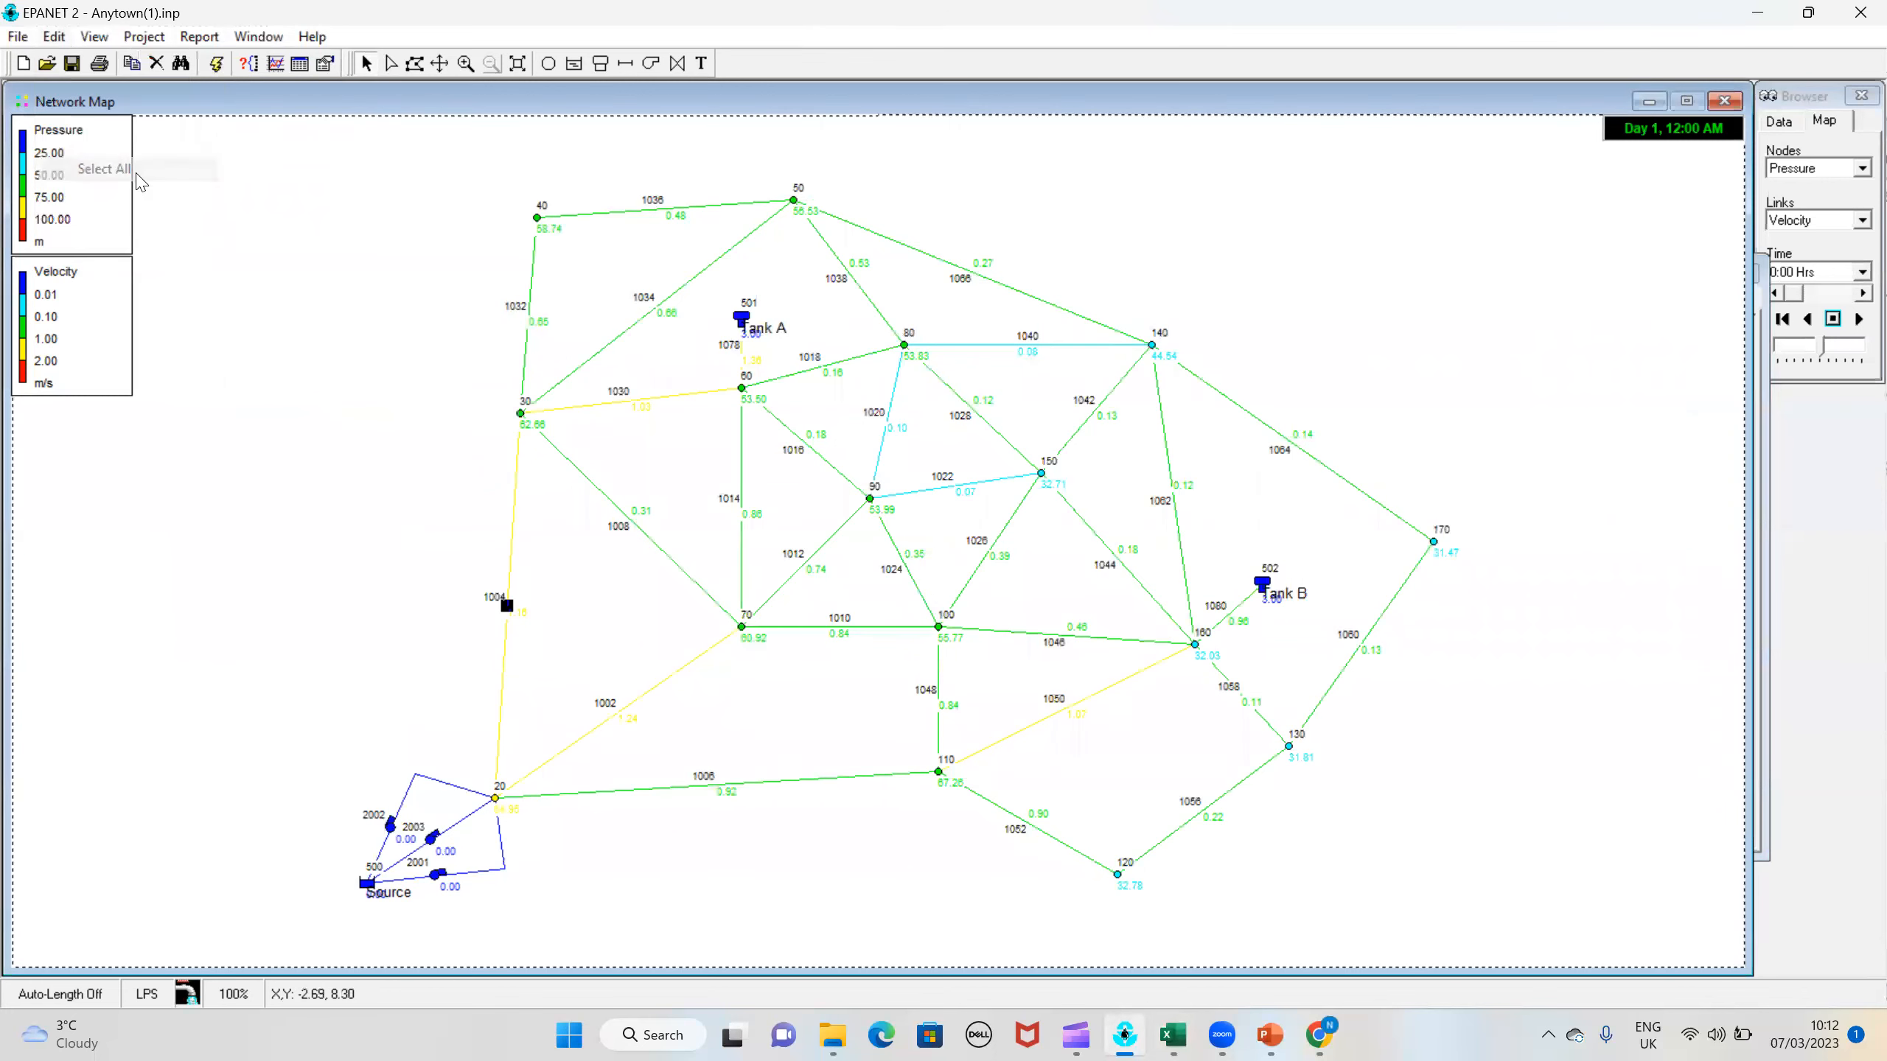
{"action": "left_click", "coordinate": [60, 36]}
{"action": "left_click", "coordinate": [103, 205]}
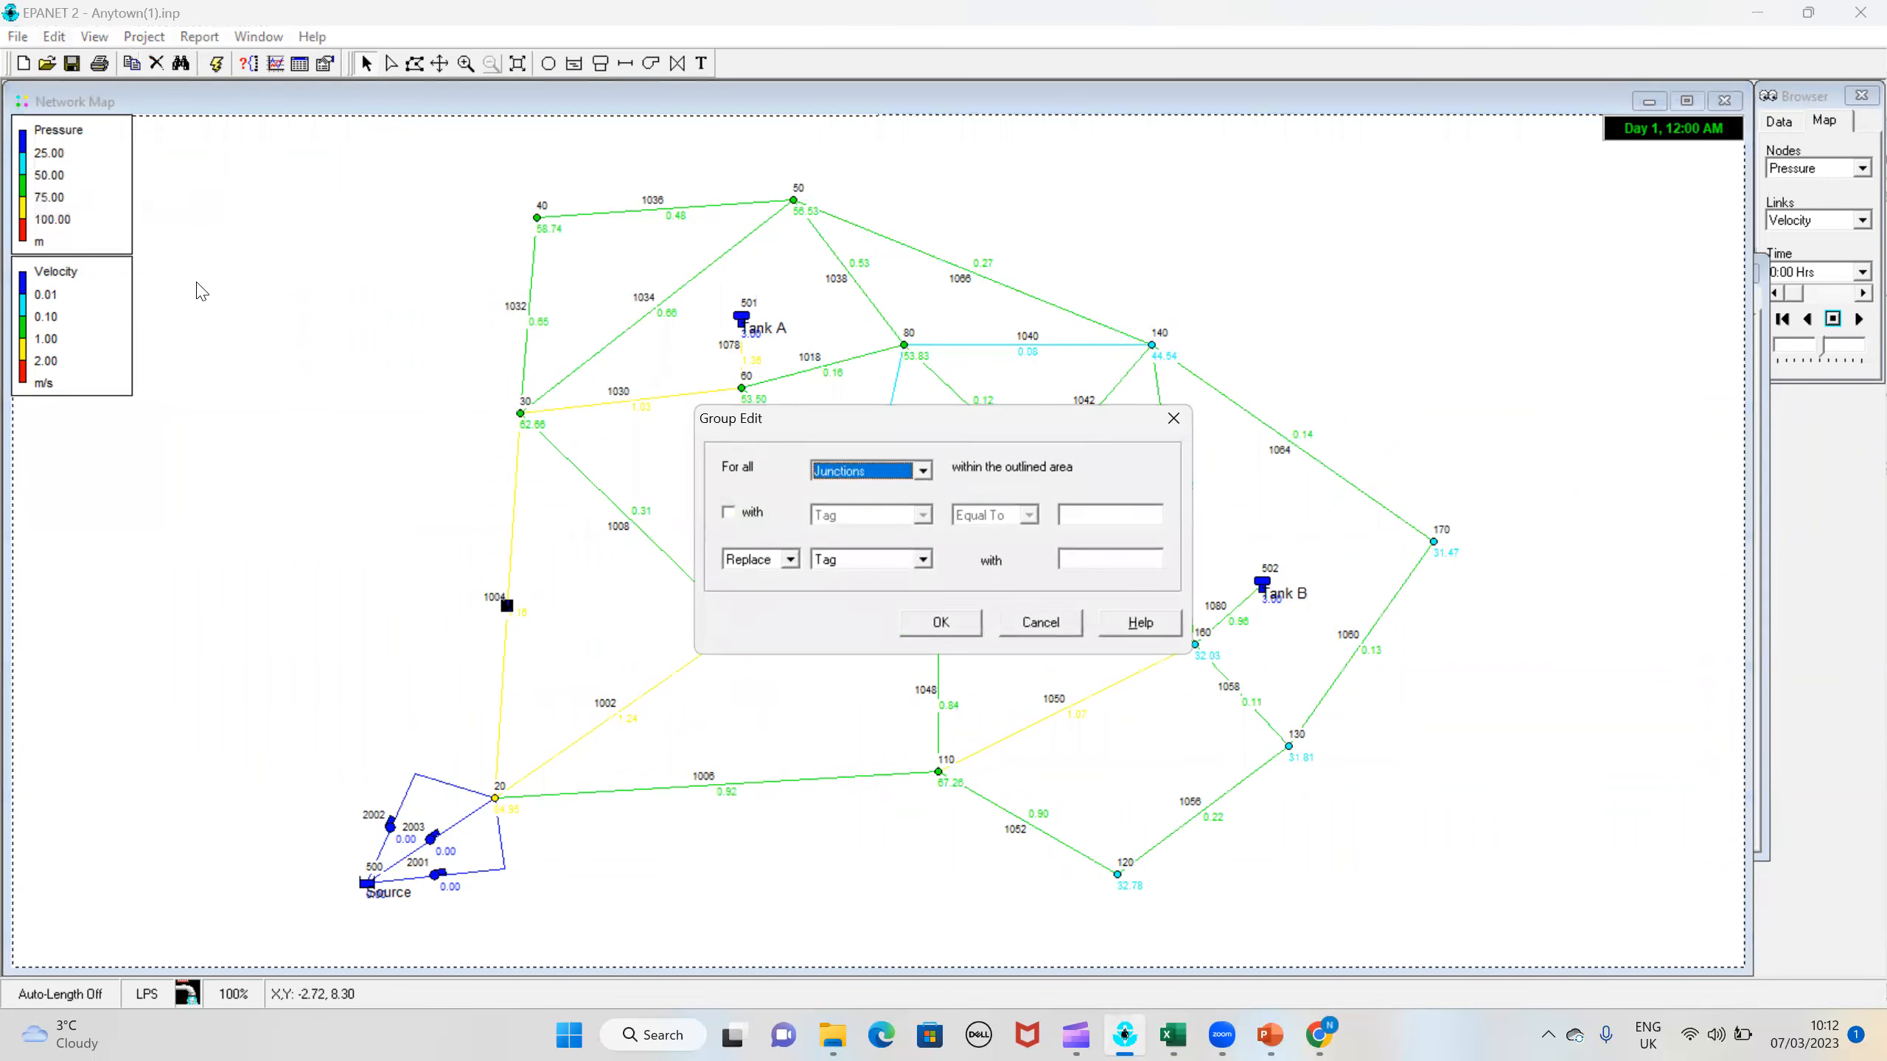
{"action": "left_click", "coordinate": [863, 473]}
{"action": "left_click", "coordinate": [863, 503]}
{"action": "left_click", "coordinate": [728, 513]}
{"action": "left_click", "coordinate": [1067, 516]}
{"action": "type", "text": "2"}
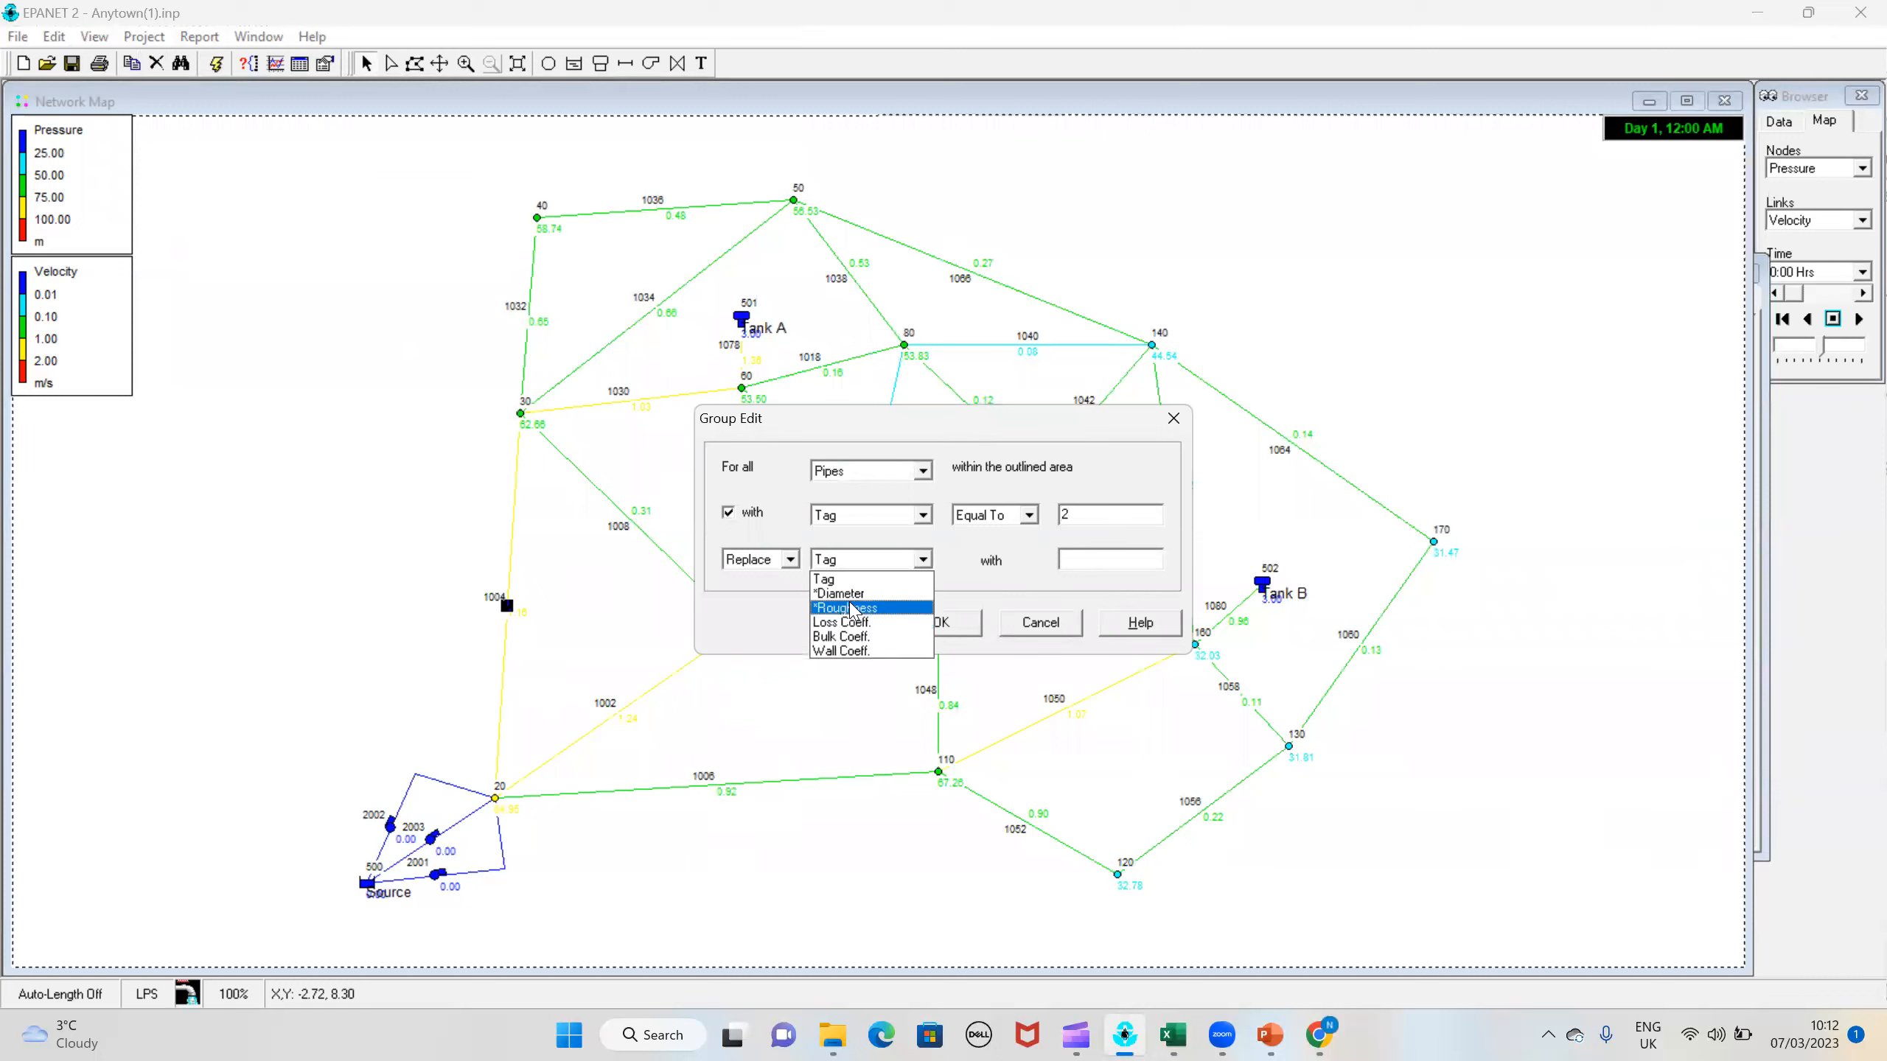
{"action": "left_click", "coordinate": [853, 608]}
{"action": "left_click", "coordinate": [1084, 560]}
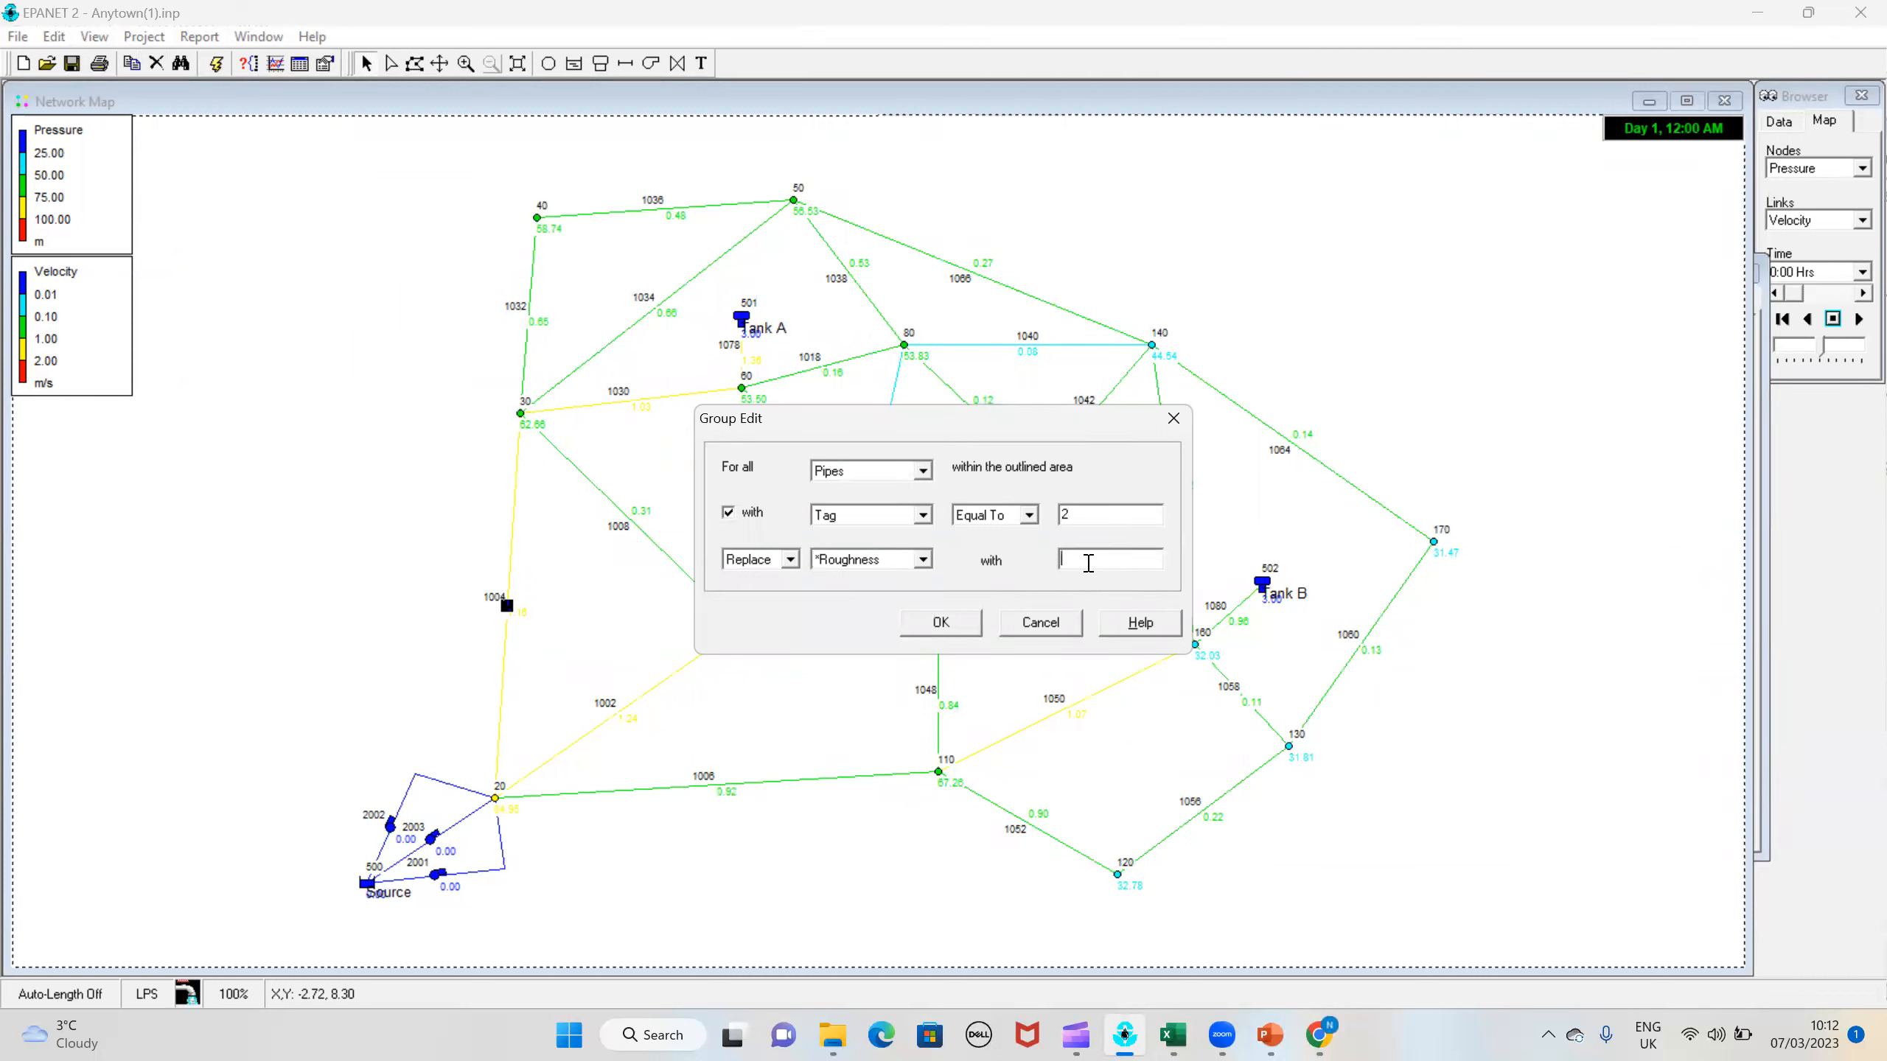
{"action": "type", "text": "85"}
{"action": "left_click", "coordinate": [941, 623]}
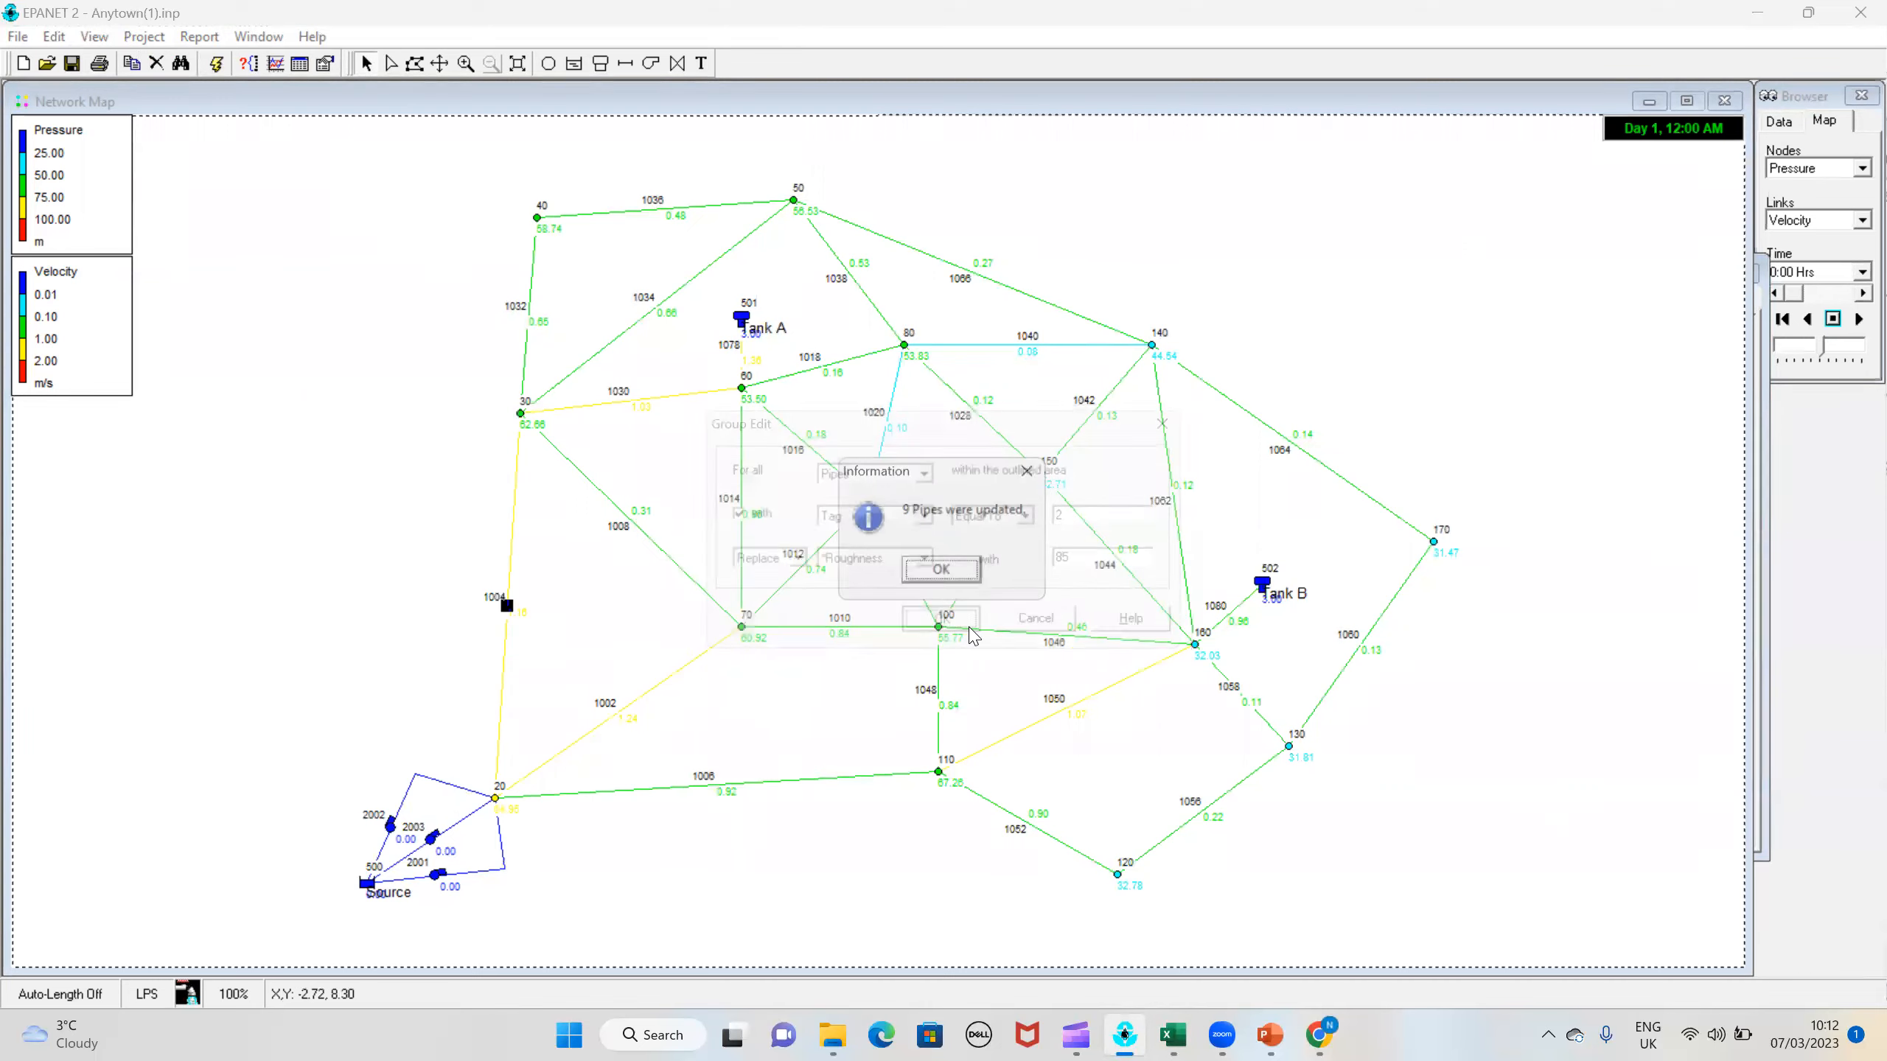
{"action": "key", "text": "Return"}
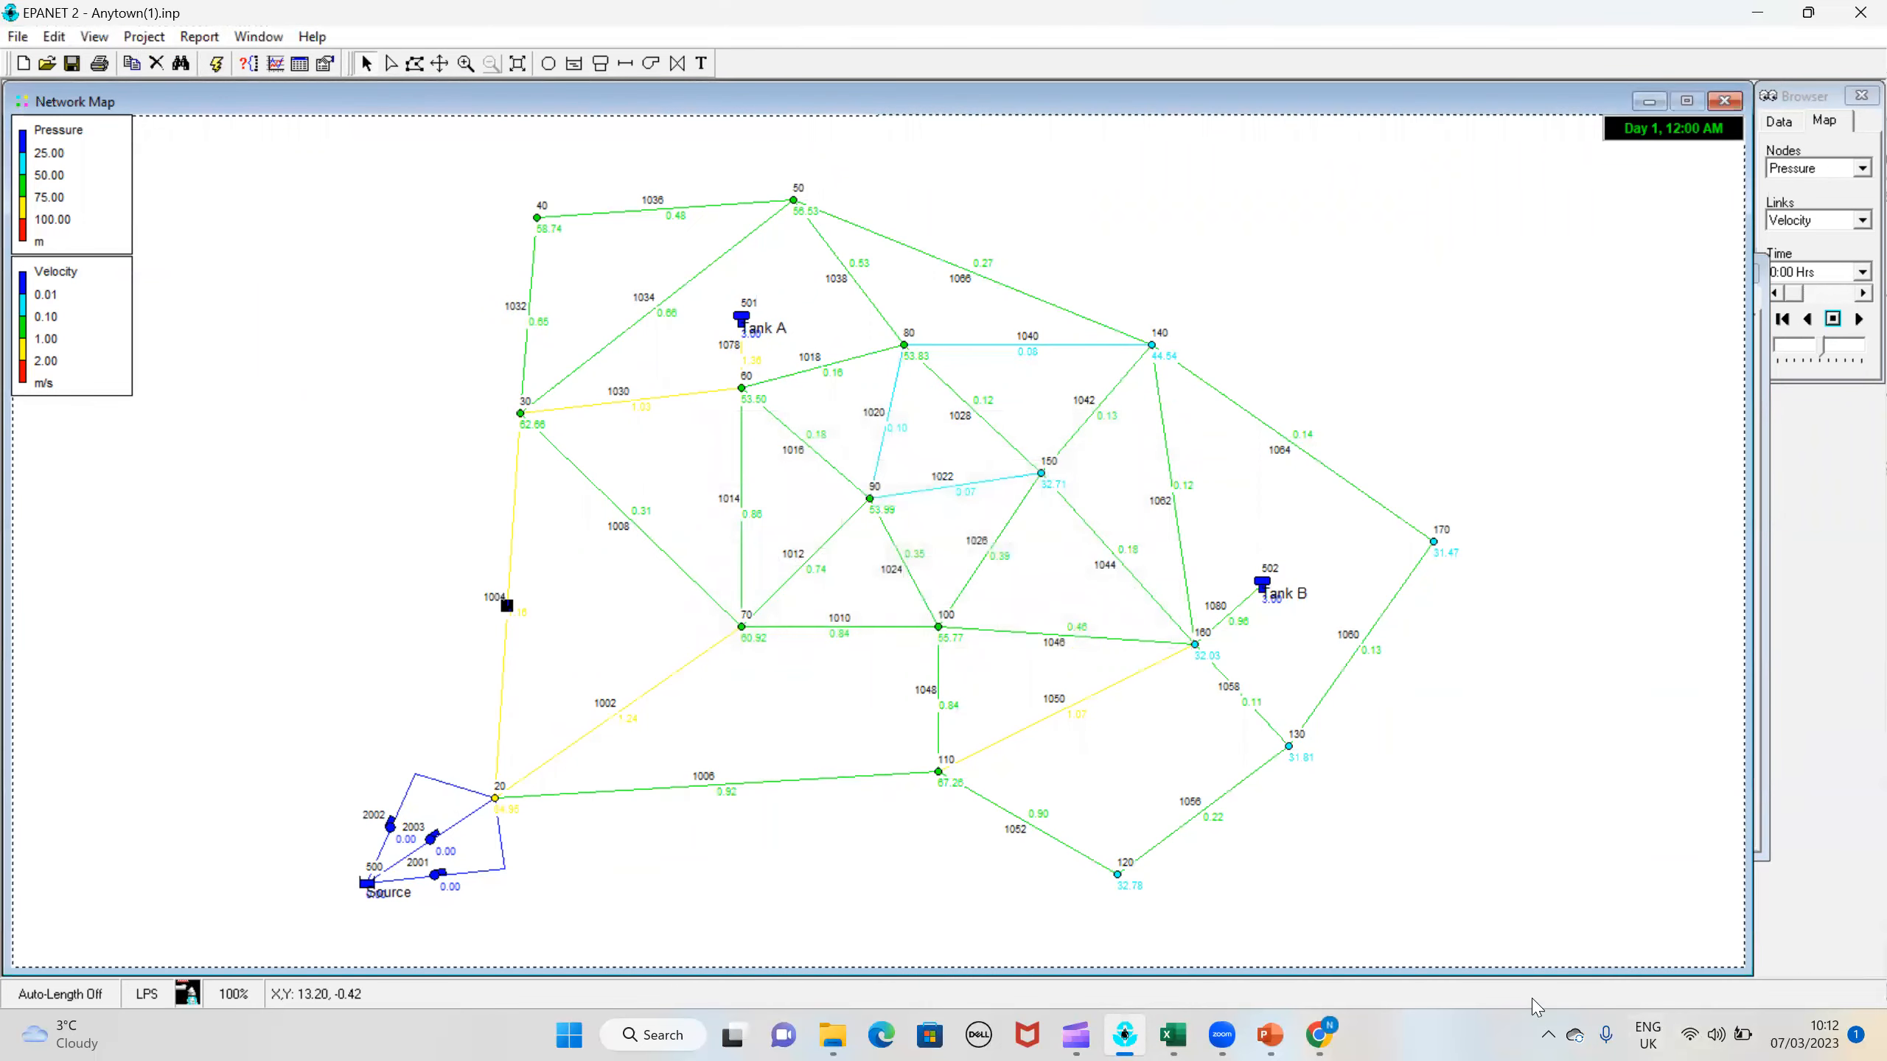
Step: Switch to Excel and enter trial 3's roughness coefficients as 120, 85, 100 and 100 for Groups 1 to 4
{"action": "left_click", "coordinate": [1319, 1034]}
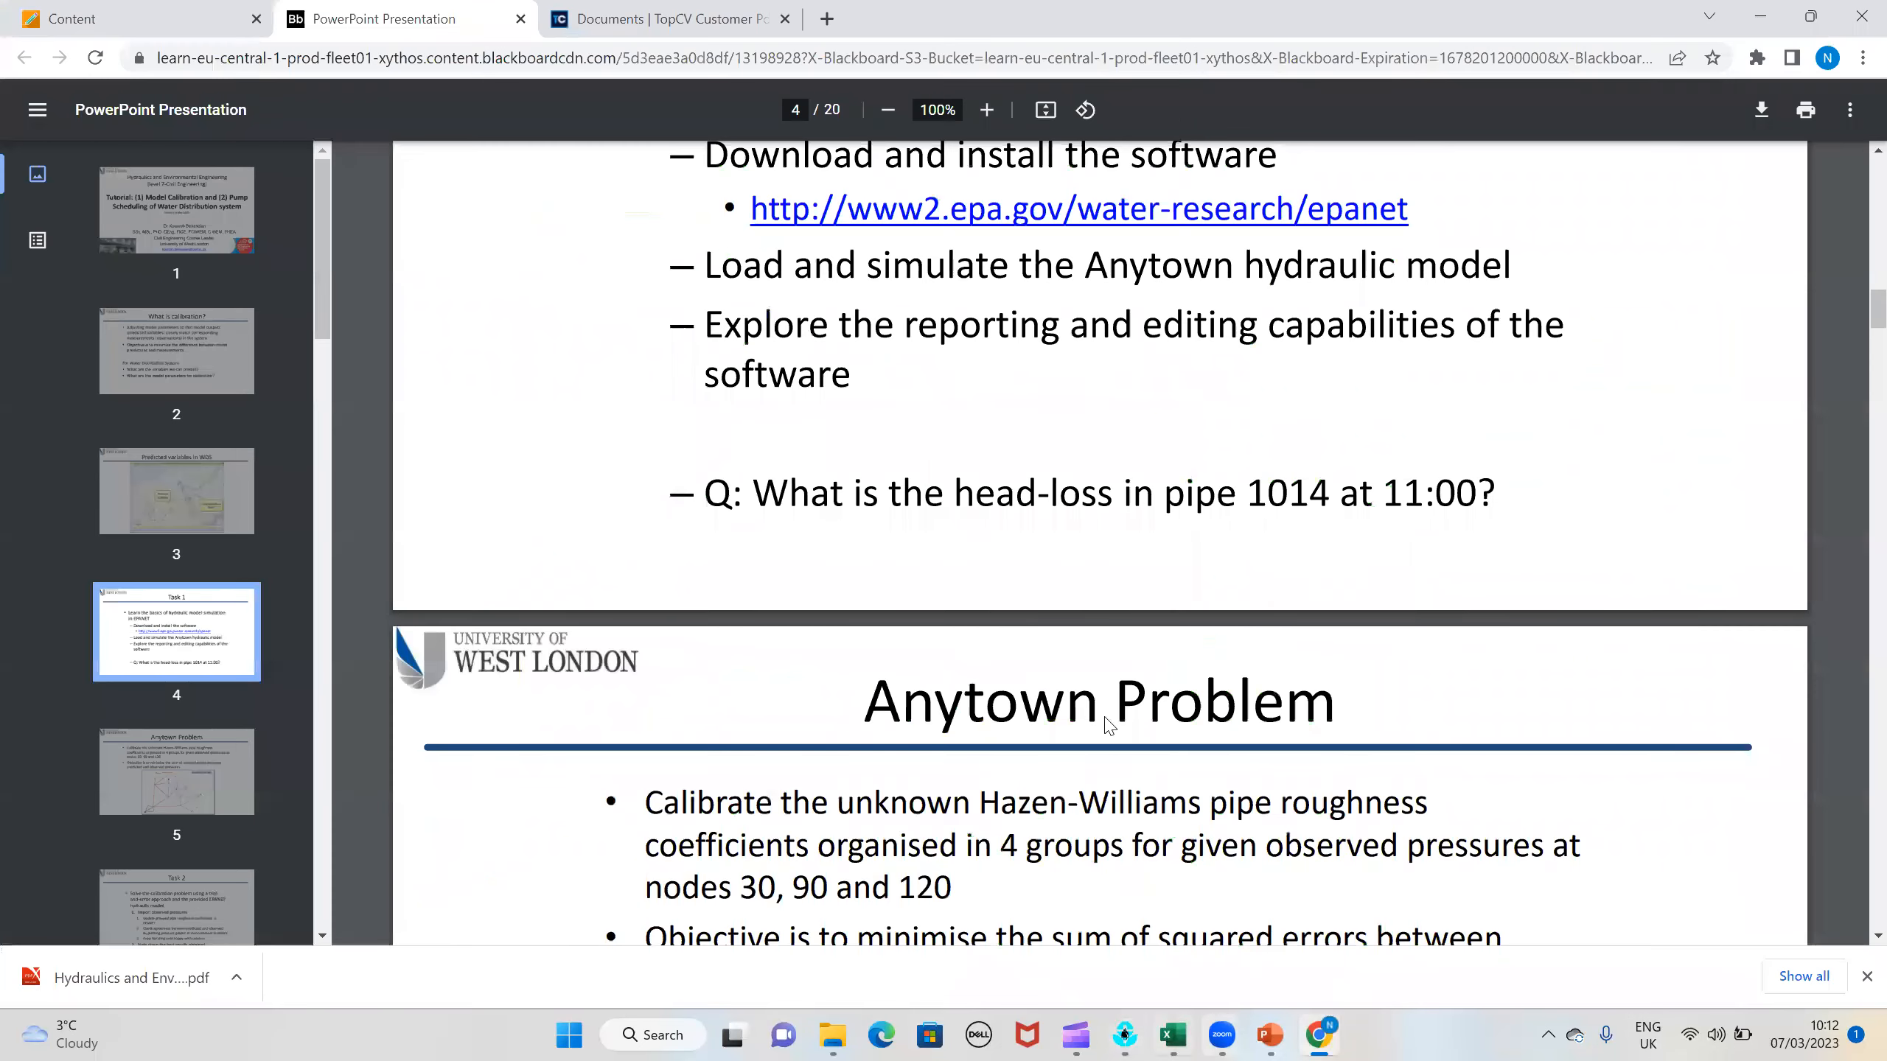
{"action": "key", "text": "alt+Tab"}
{"action": "type", "text": "120"}
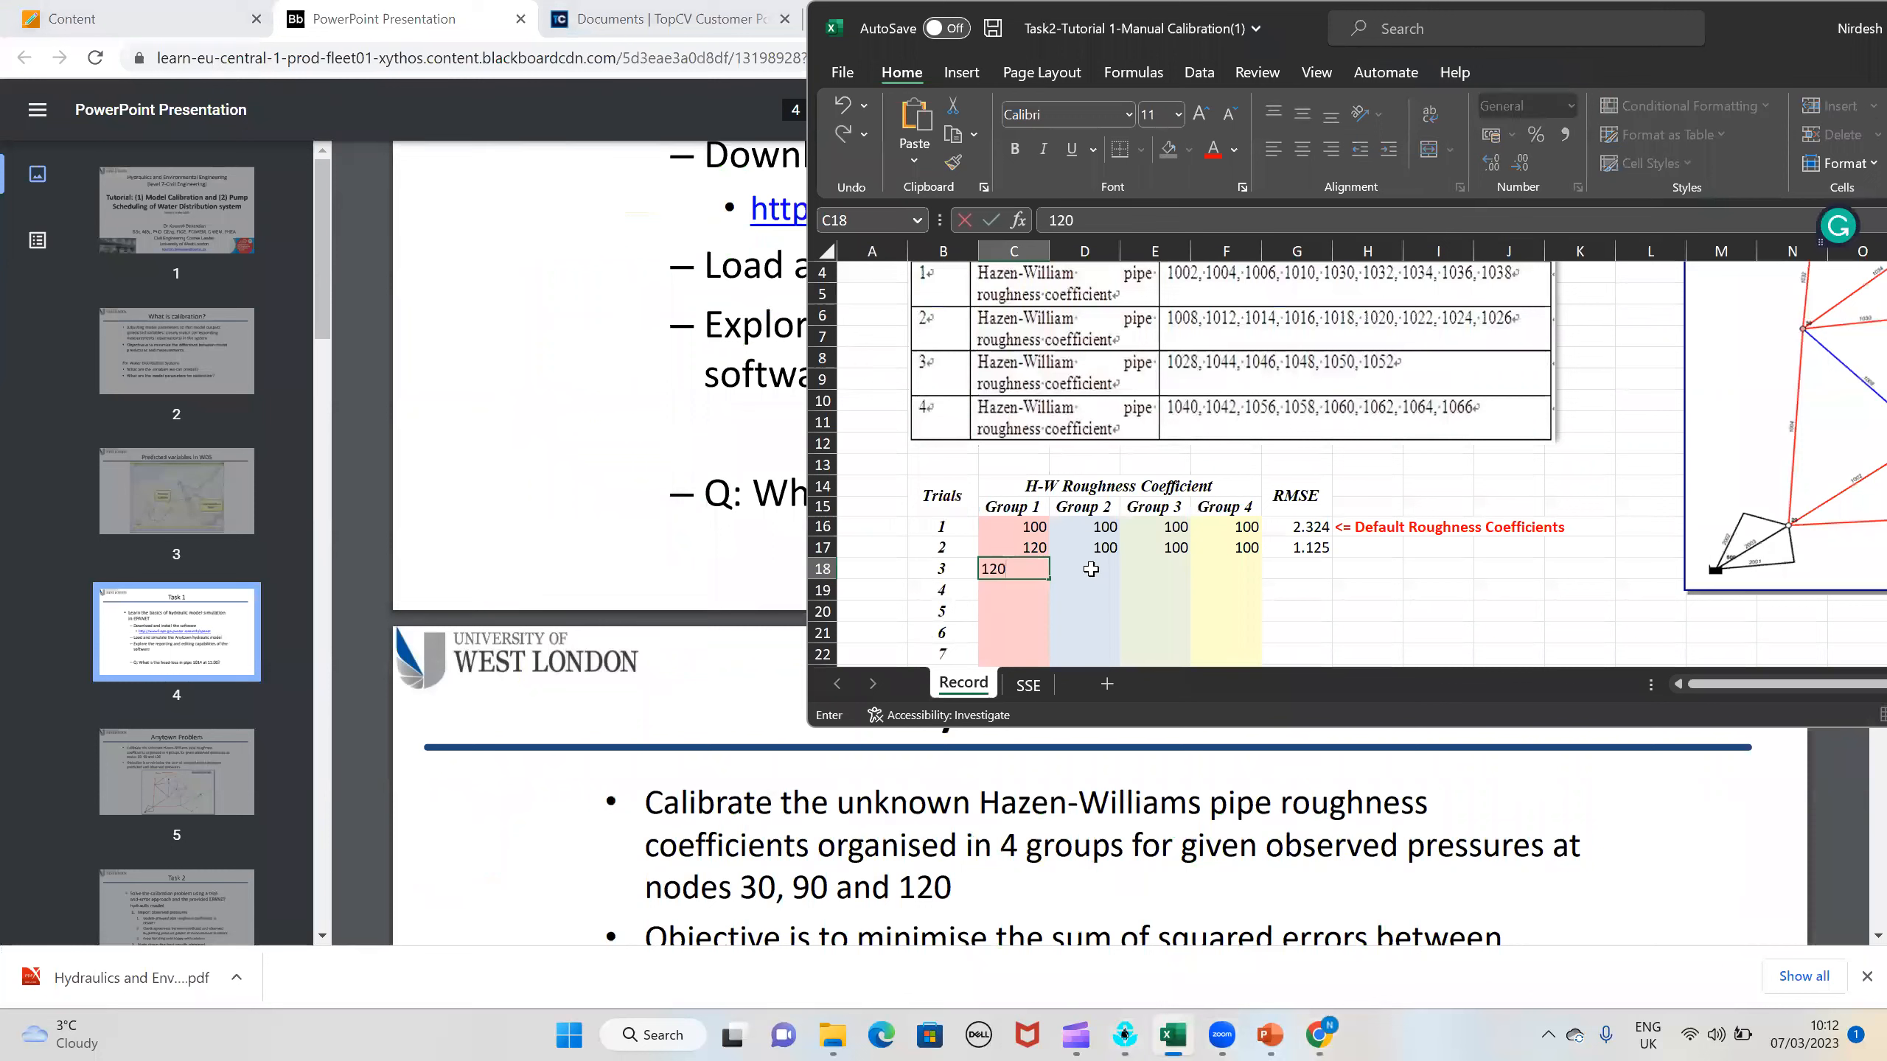
{"action": "left_click", "coordinate": [1092, 569]}
{"action": "type", "text": "85"}
{"action": "left_click", "coordinate": [1150, 570]}
{"action": "type", "text": "100"}
{"action": "left_click", "coordinate": [1210, 569]}
{"action": "type", "text": "100"}
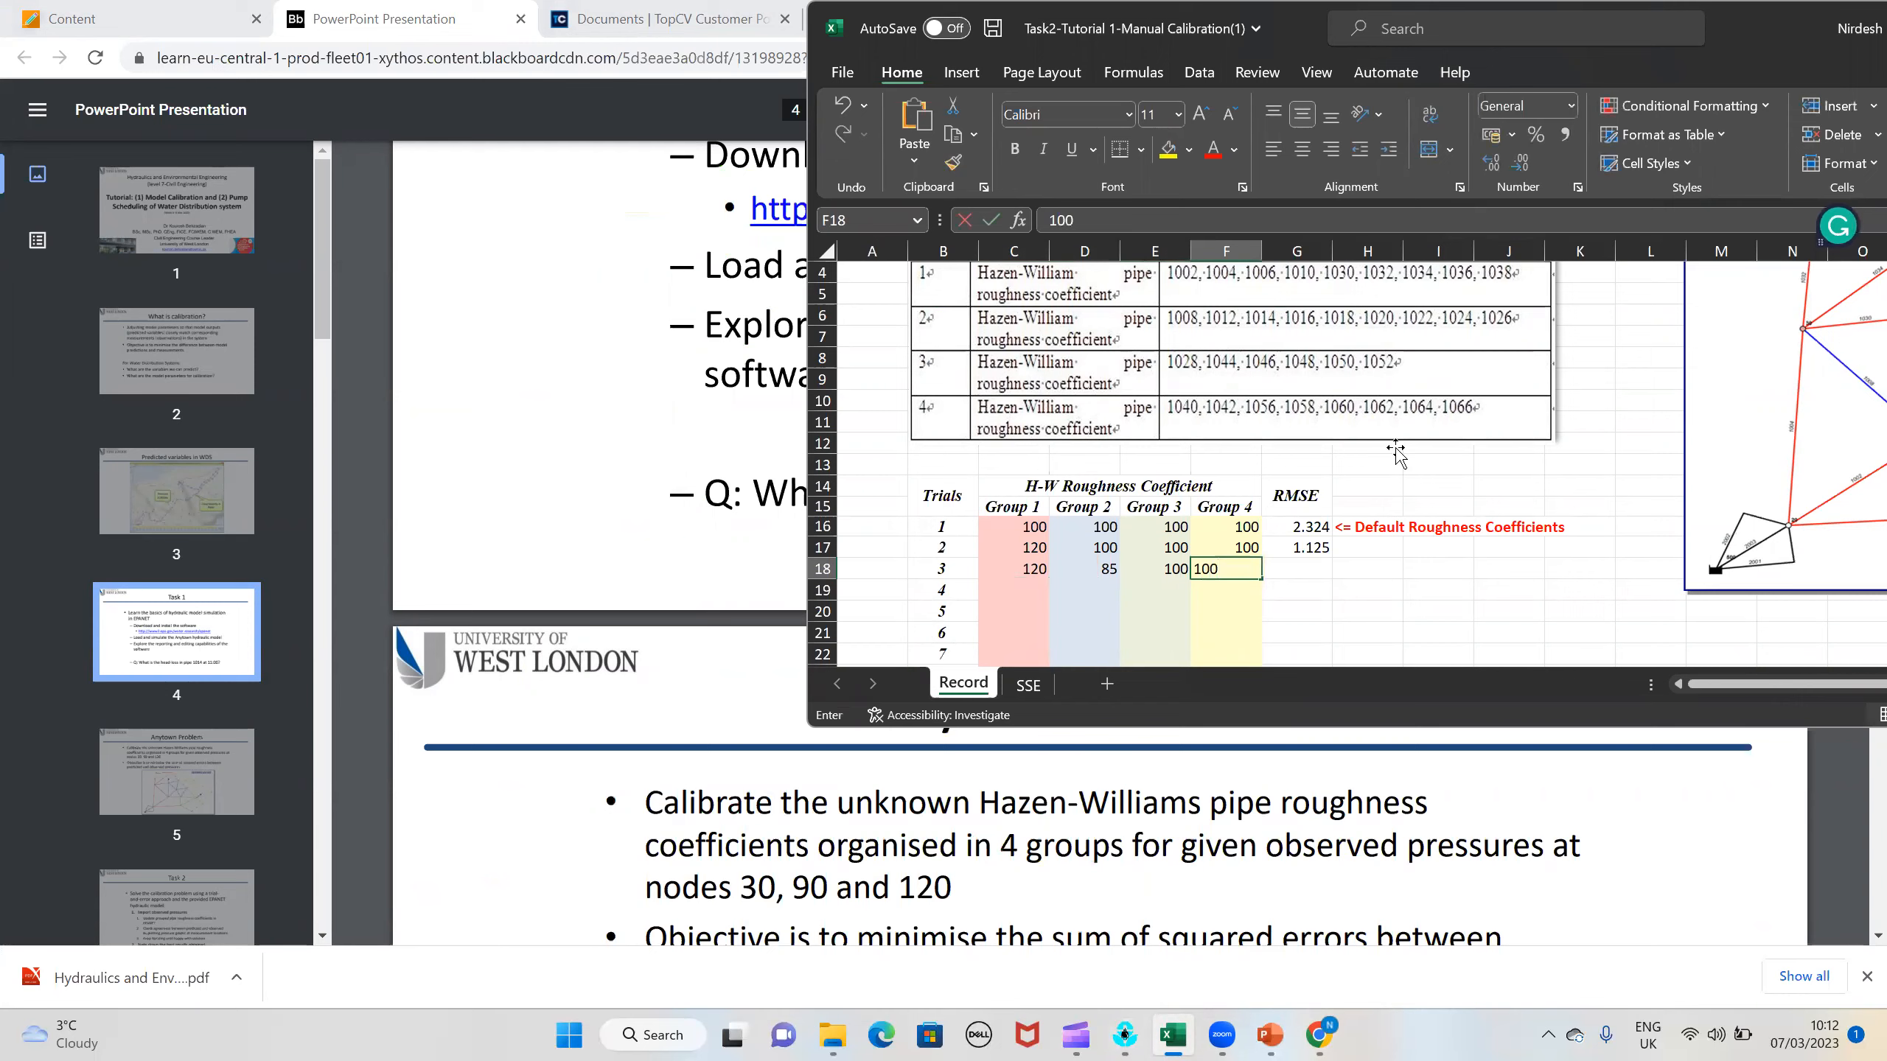
Step: Minimize the Excel and browser windows, return to EPANET and run the analysis with the new Group 2 roughness
{"action": "double_click", "coordinate": [1742, 13]}
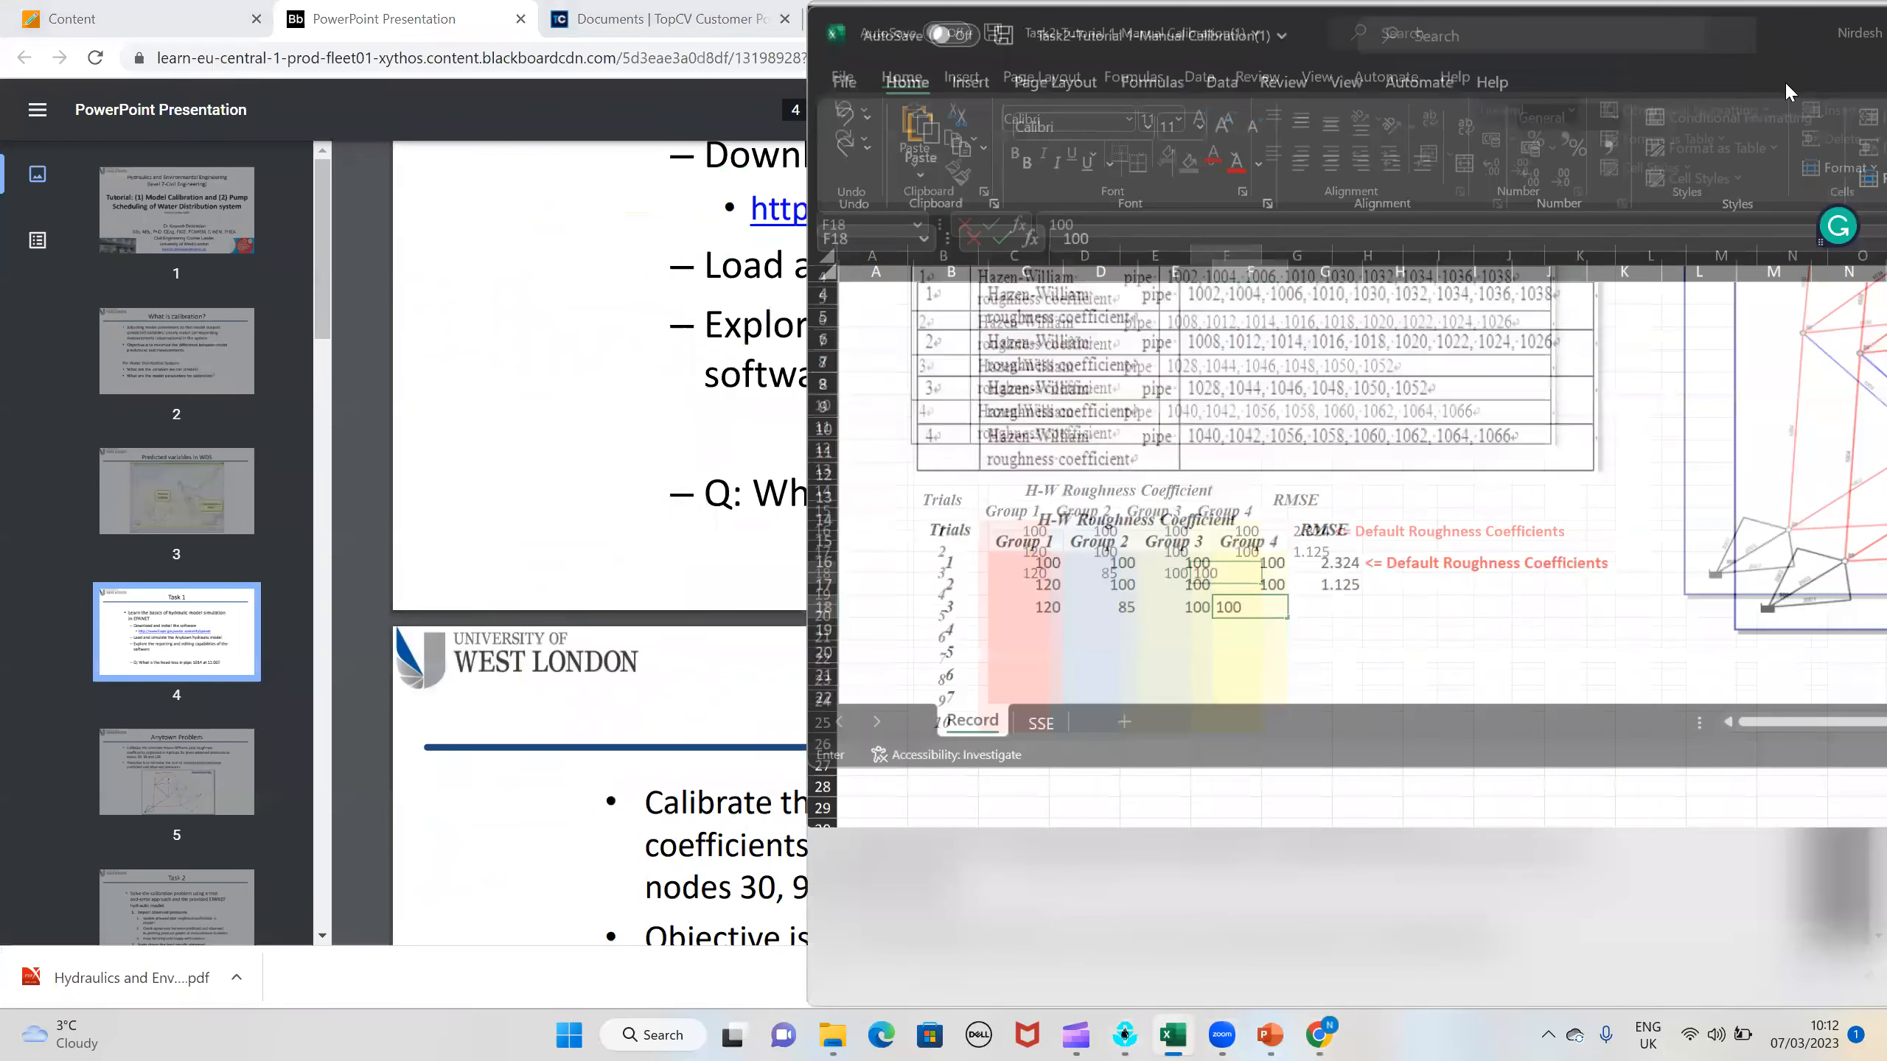
{"action": "left_click", "coordinate": [1652, 69]}
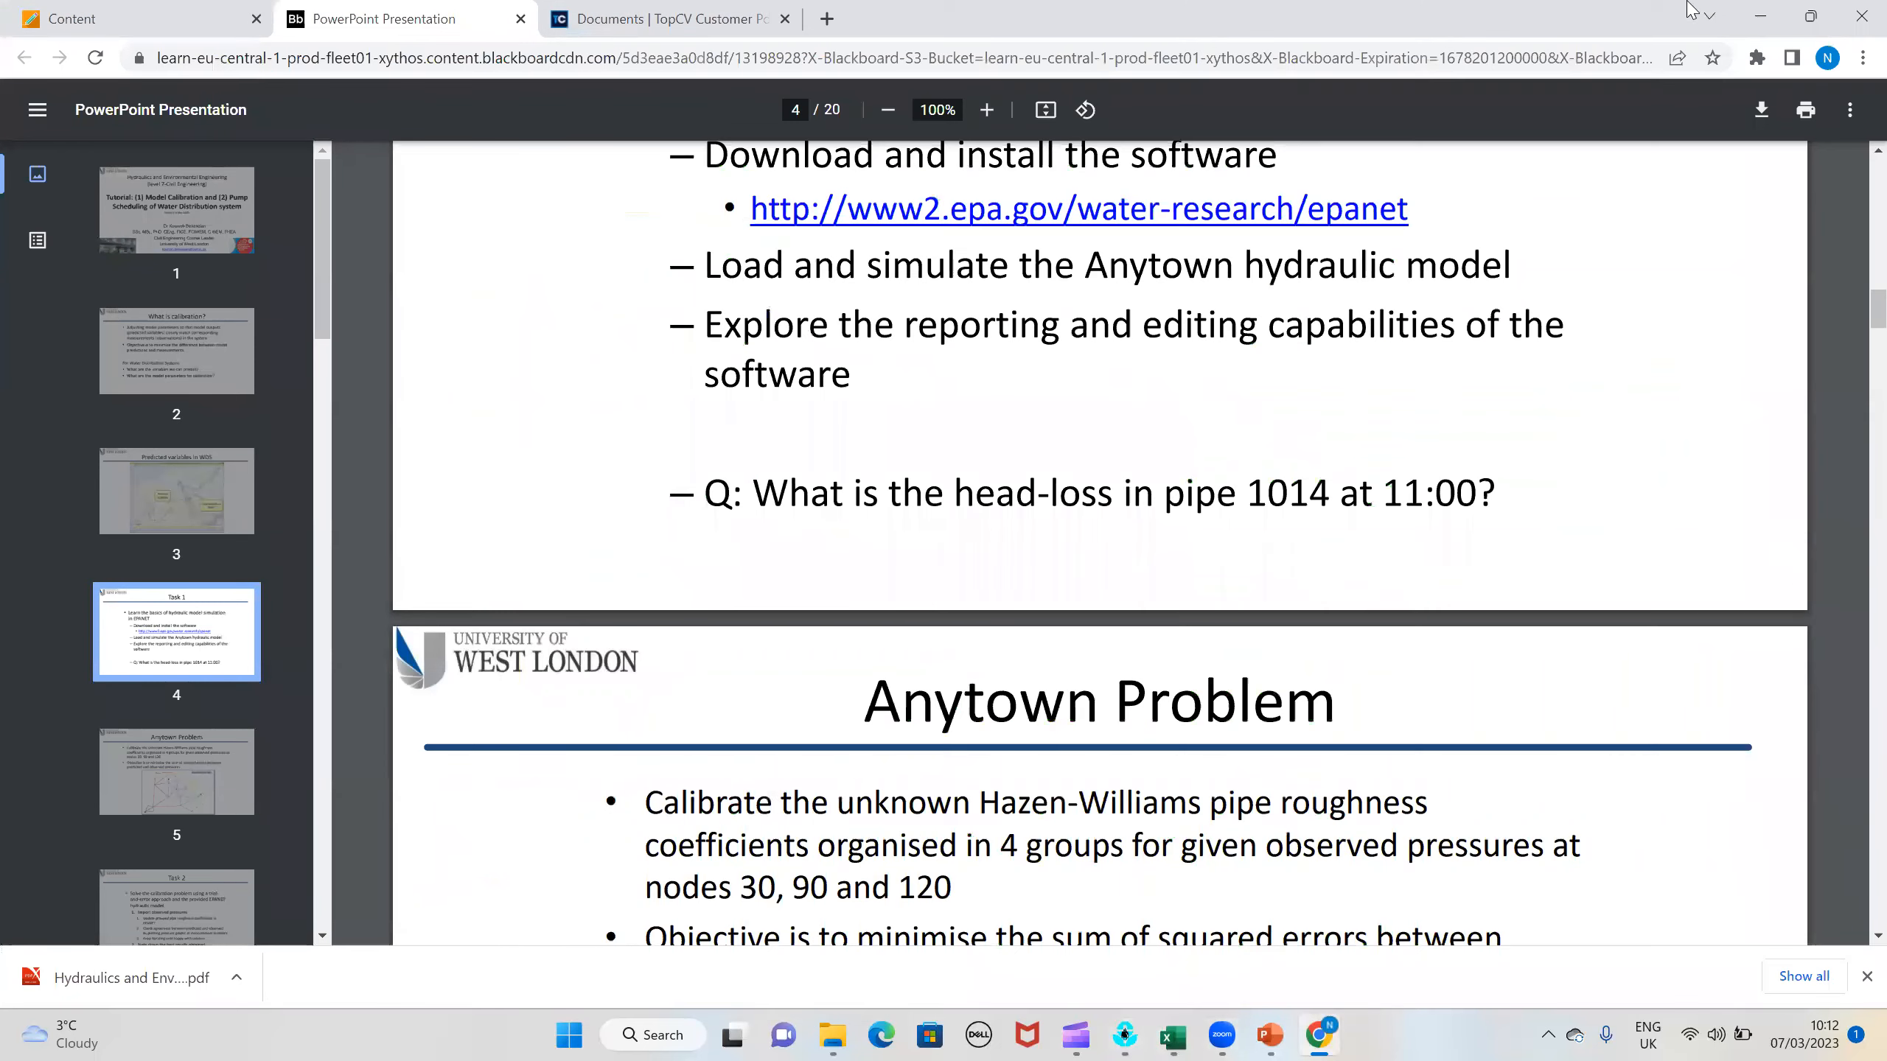
{"action": "left_click", "coordinate": [1761, 15]}
{"action": "left_click", "coordinate": [136, 9]}
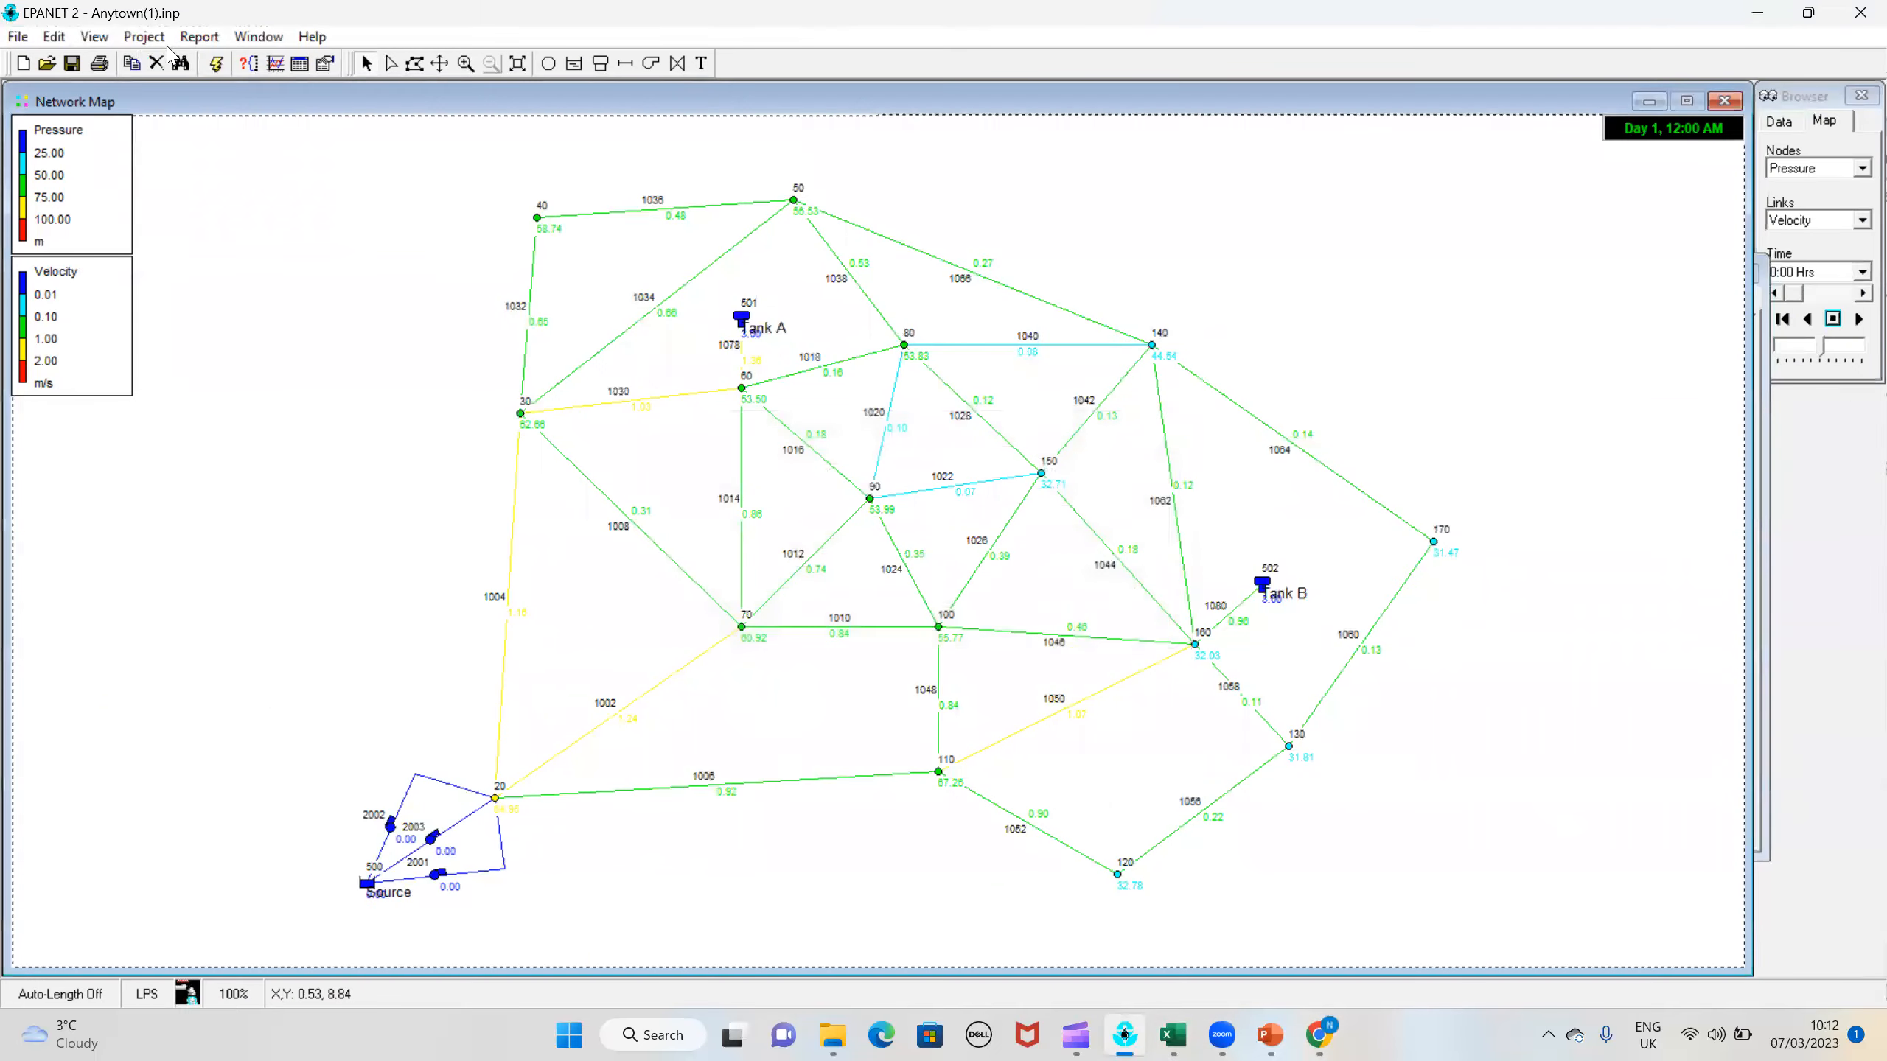
{"action": "left_click", "coordinate": [215, 63]}
{"action": "key", "text": "Return"}
Step: Create the pressure calibration report for nodes 30, 90 and 120, examine its network RMS error and correlation plot, and minimize the report
{"action": "left_click", "coordinate": [195, 36]}
{"action": "left_click", "coordinate": [223, 112]}
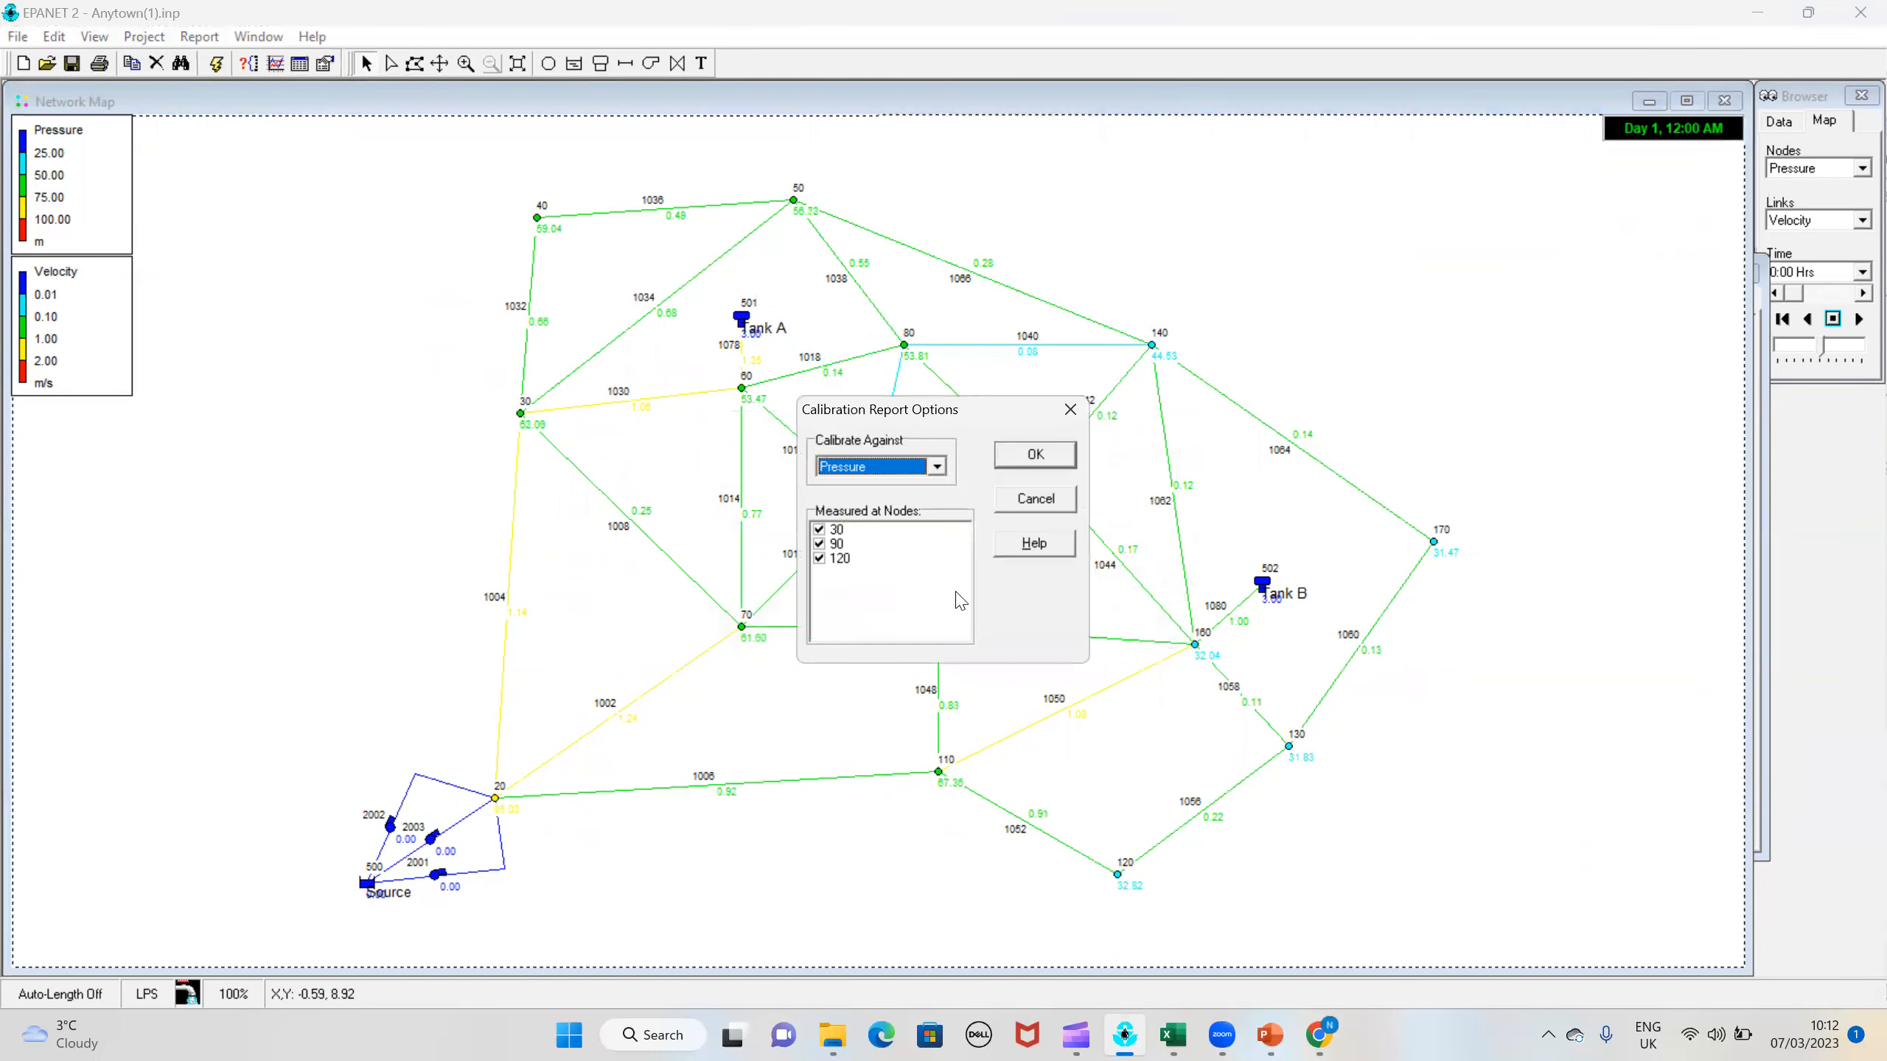
{"action": "left_click", "coordinate": [1038, 460]}
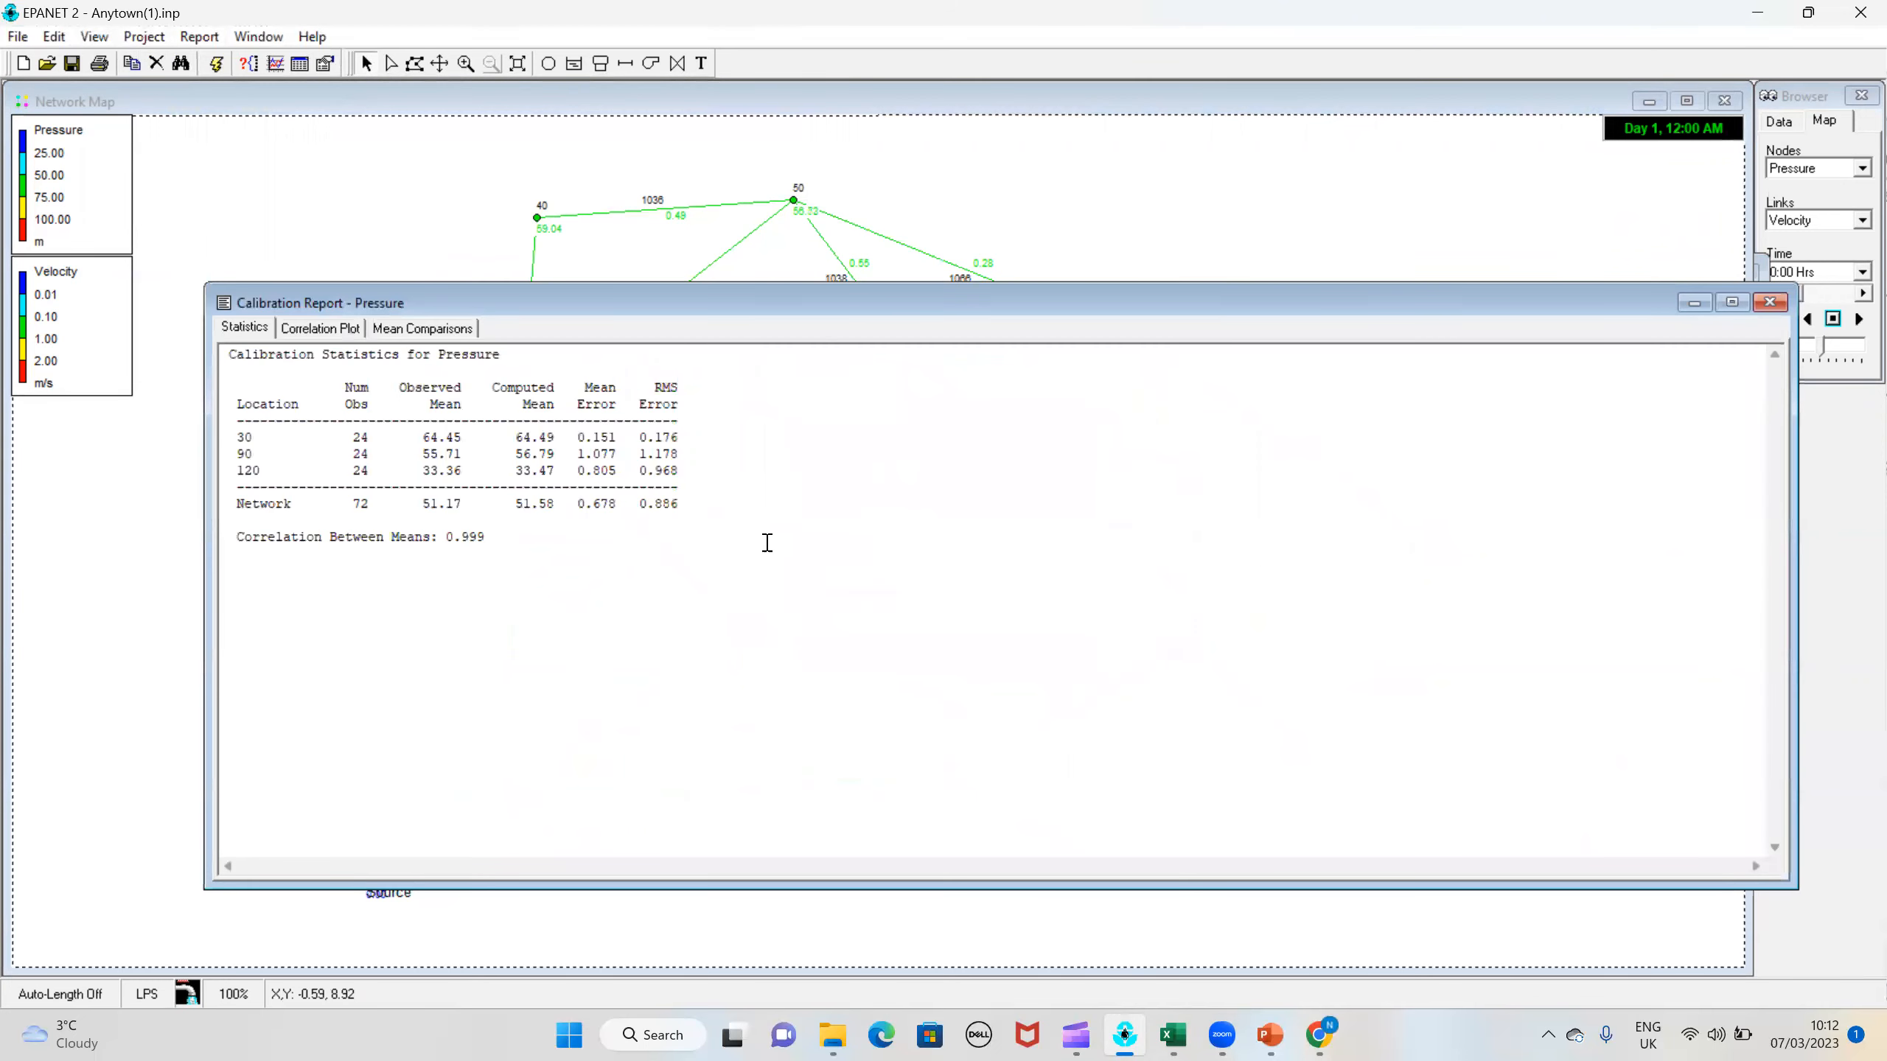
{"action": "left_click_drag", "start_coordinate": [690, 511], "coordinate": [632, 507]}
{"action": "left_click", "coordinate": [308, 331]}
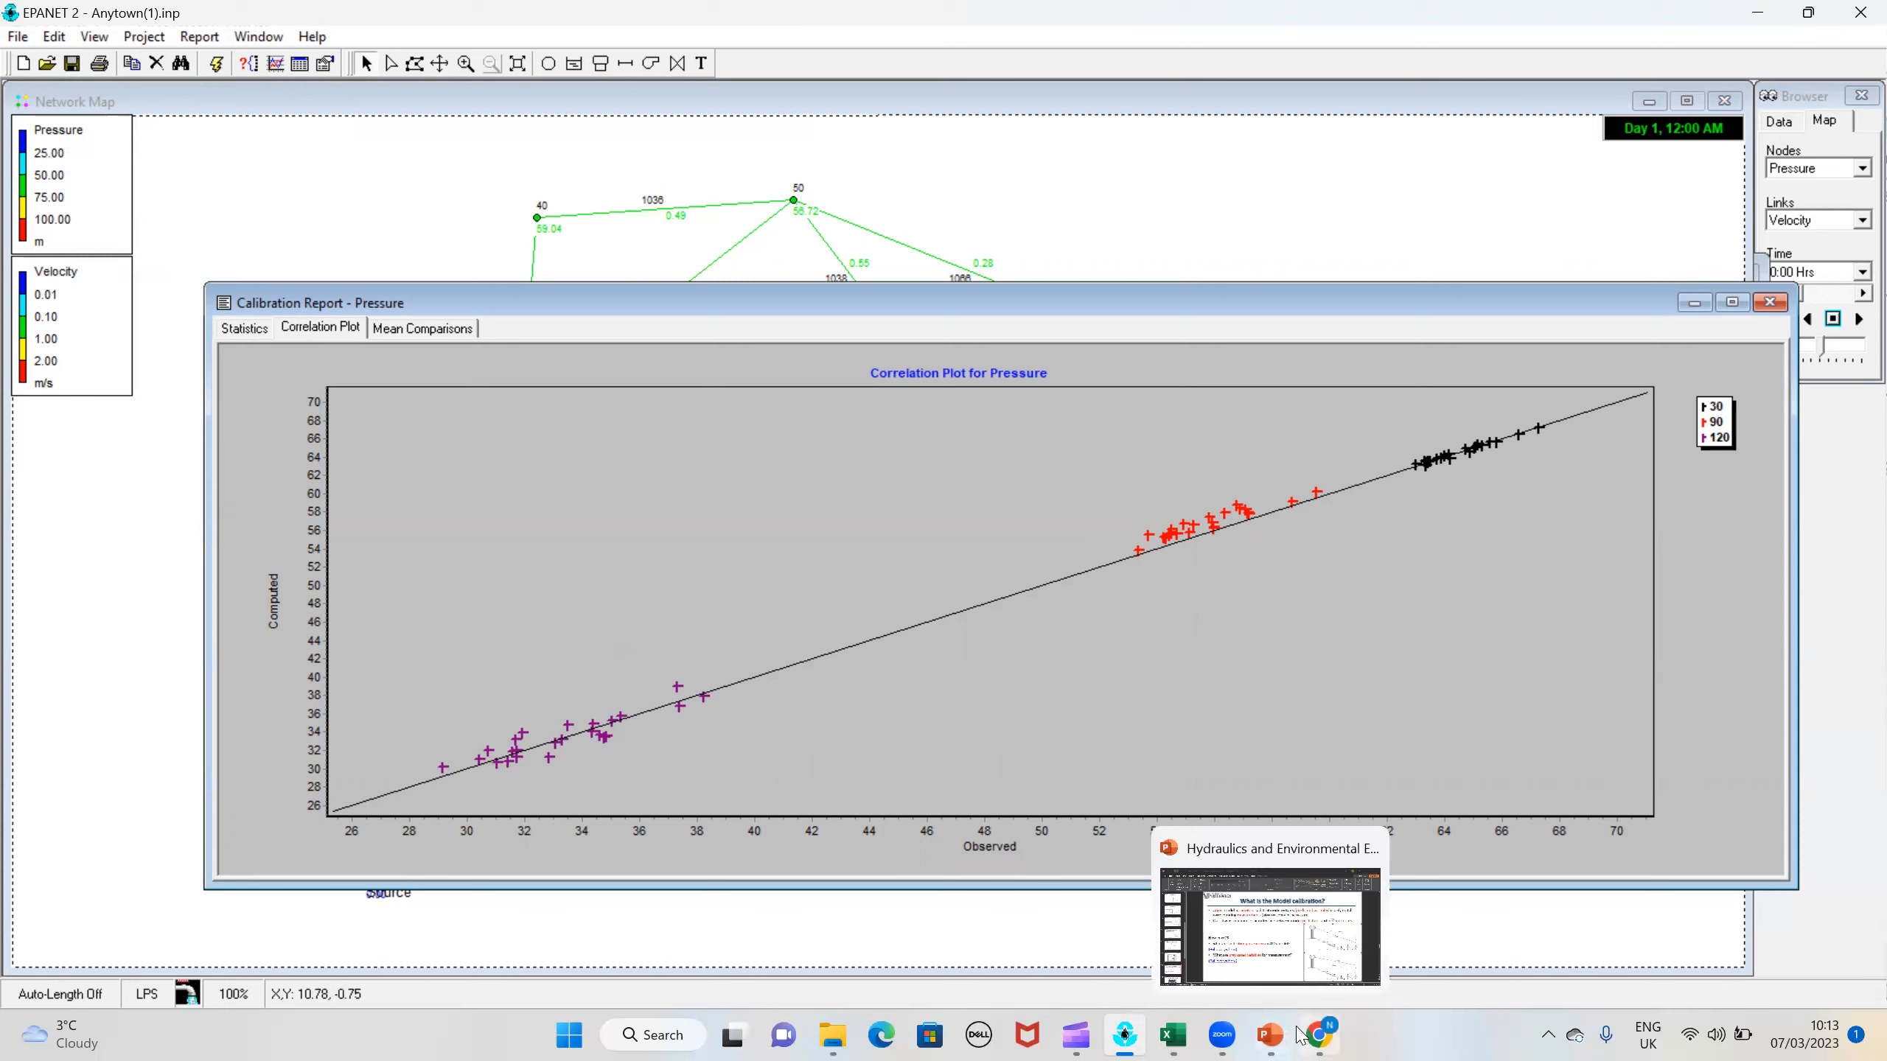
{"action": "mouse_move", "coordinate": [1307, 1033]}
{"action": "left_click", "coordinate": [1696, 307]}
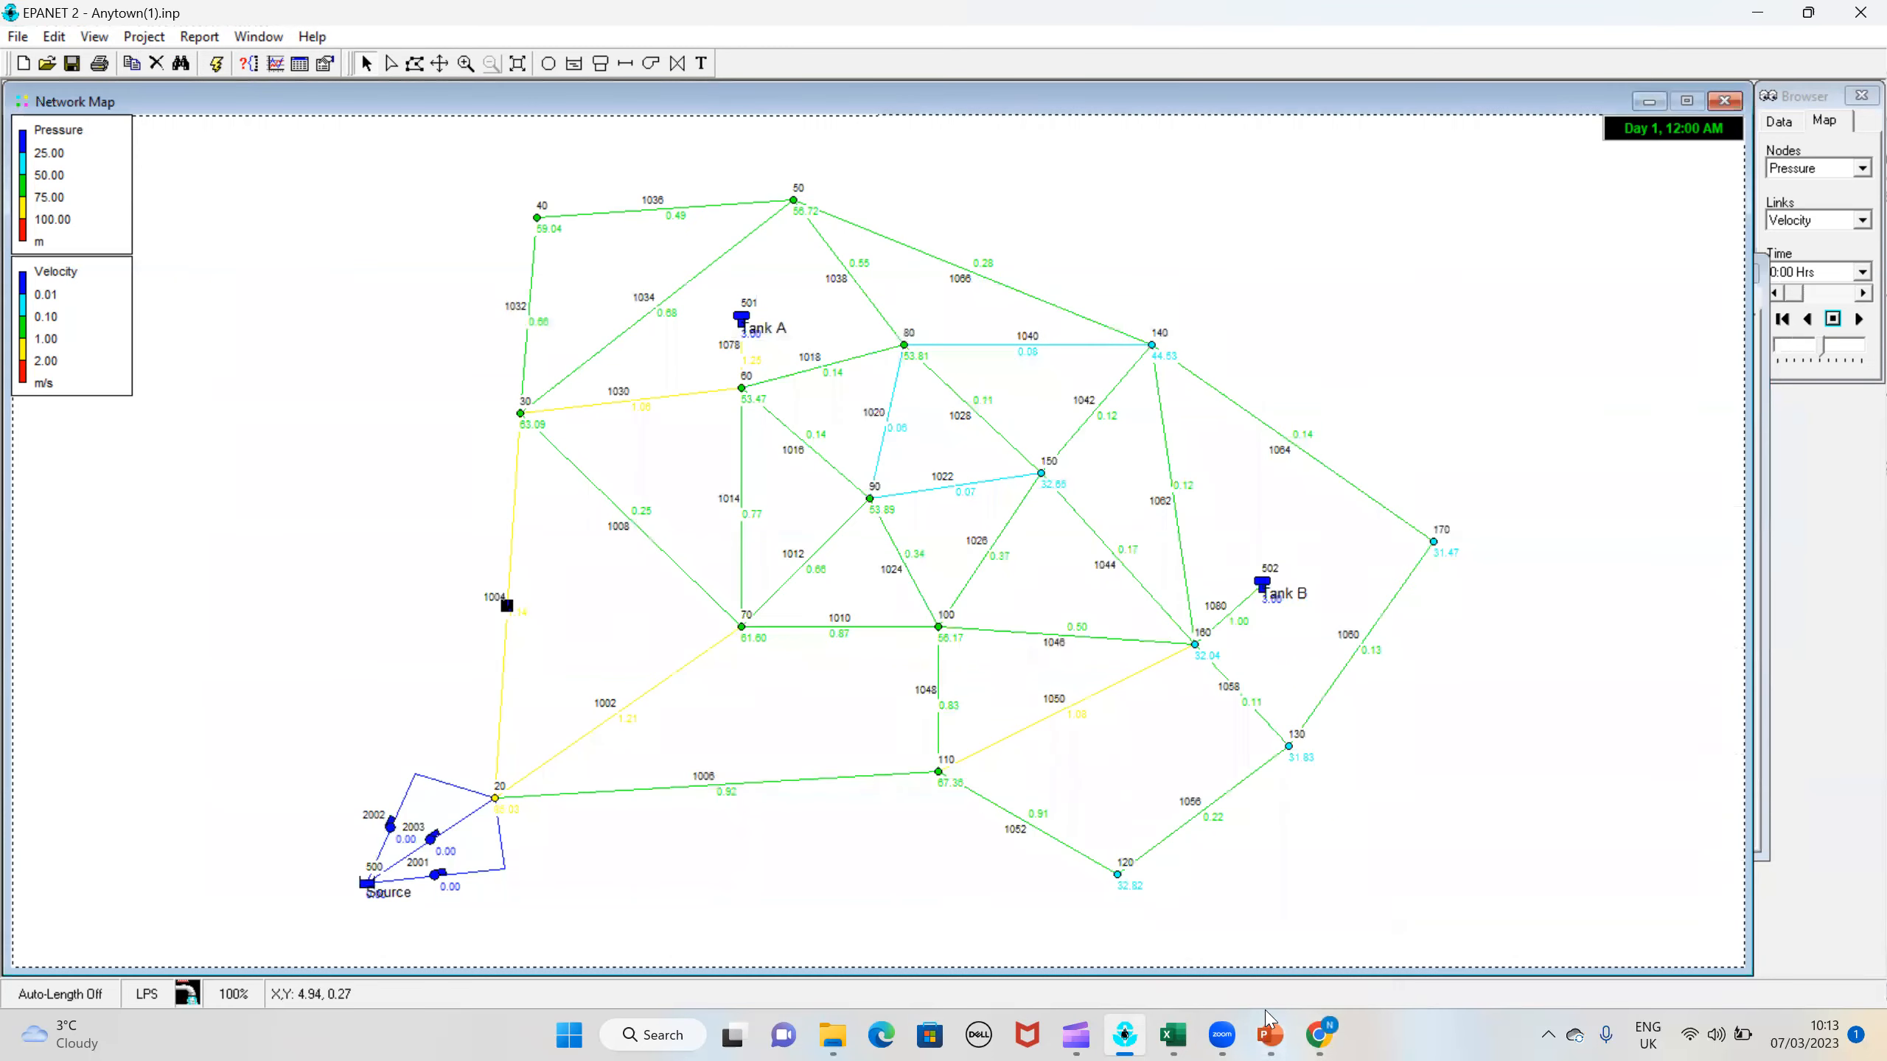
Step: Reopen the latest pressure calibration report's statistics, and record its network RMS error, 0.886, as trial 3's RMSE in Excel
{"action": "left_click", "coordinate": [1173, 1034]}
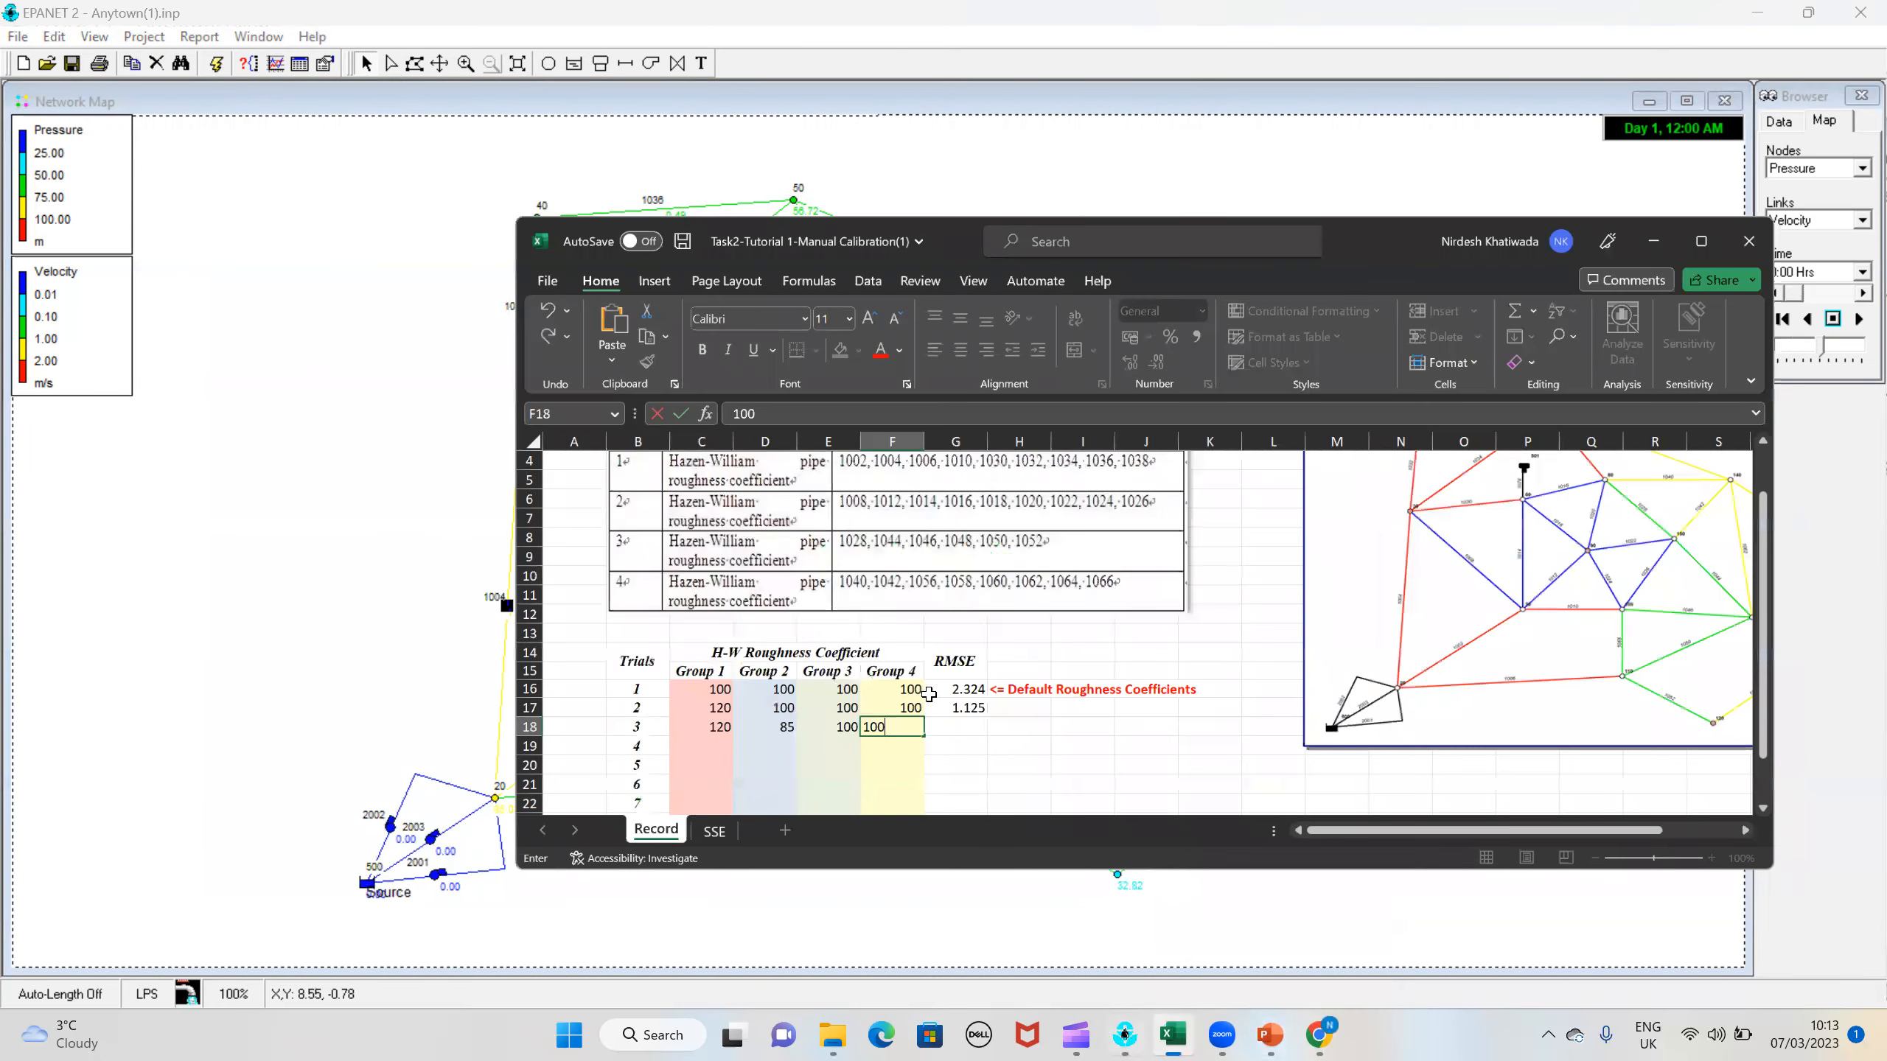
{"action": "key", "text": "Tab"}
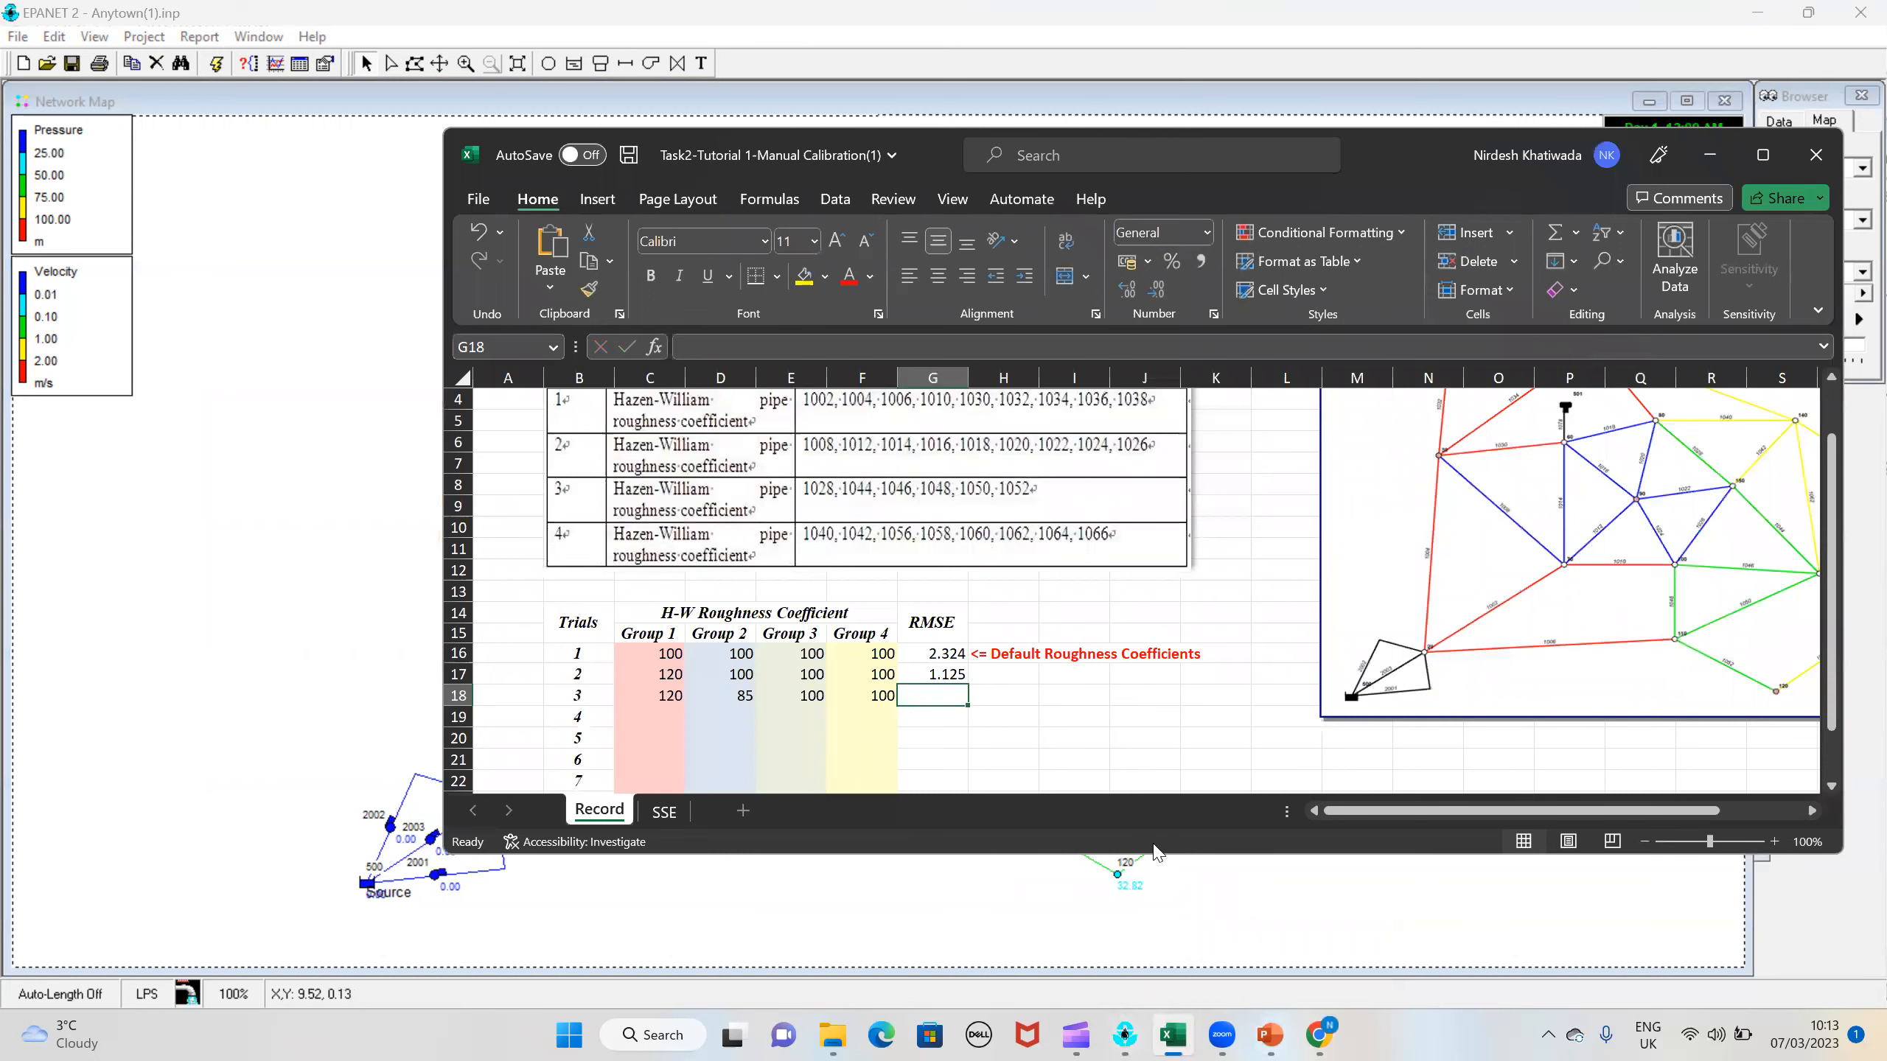
{"action": "left_click", "coordinate": [1125, 1029]}
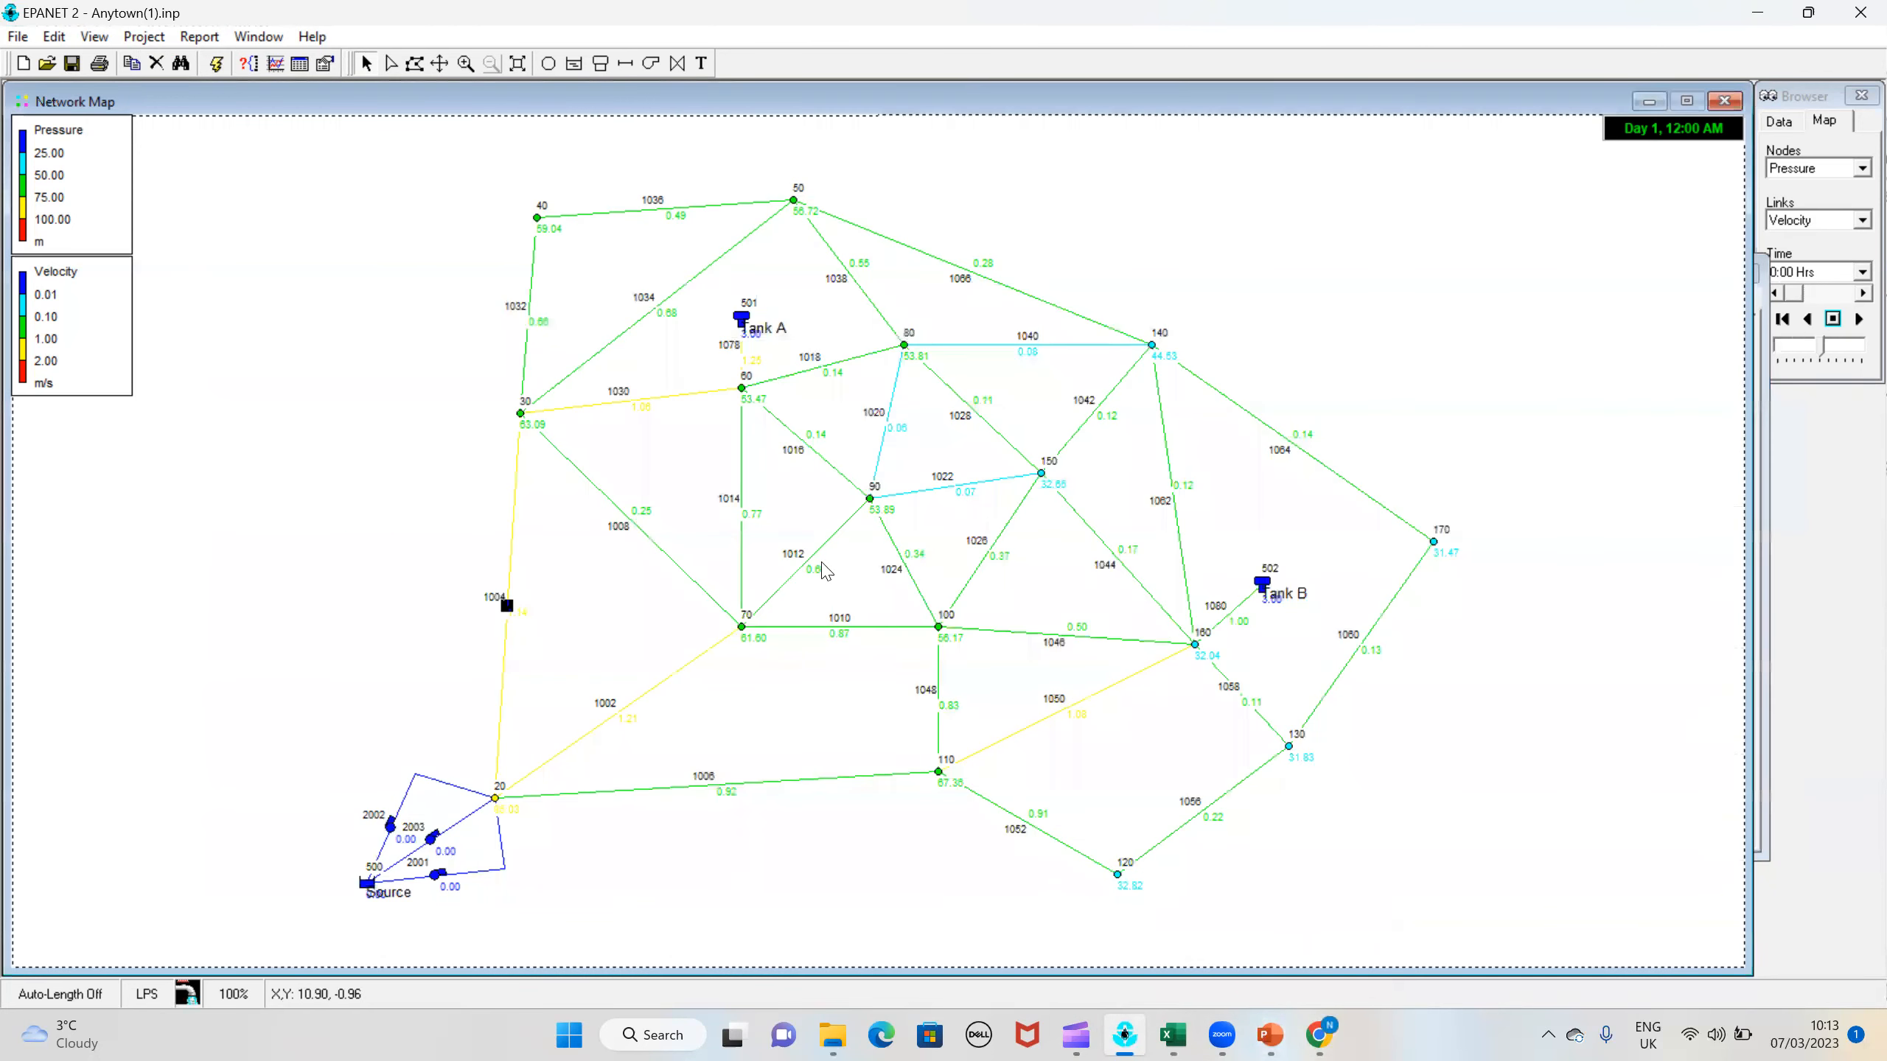
{"action": "left_click", "coordinate": [260, 37]}
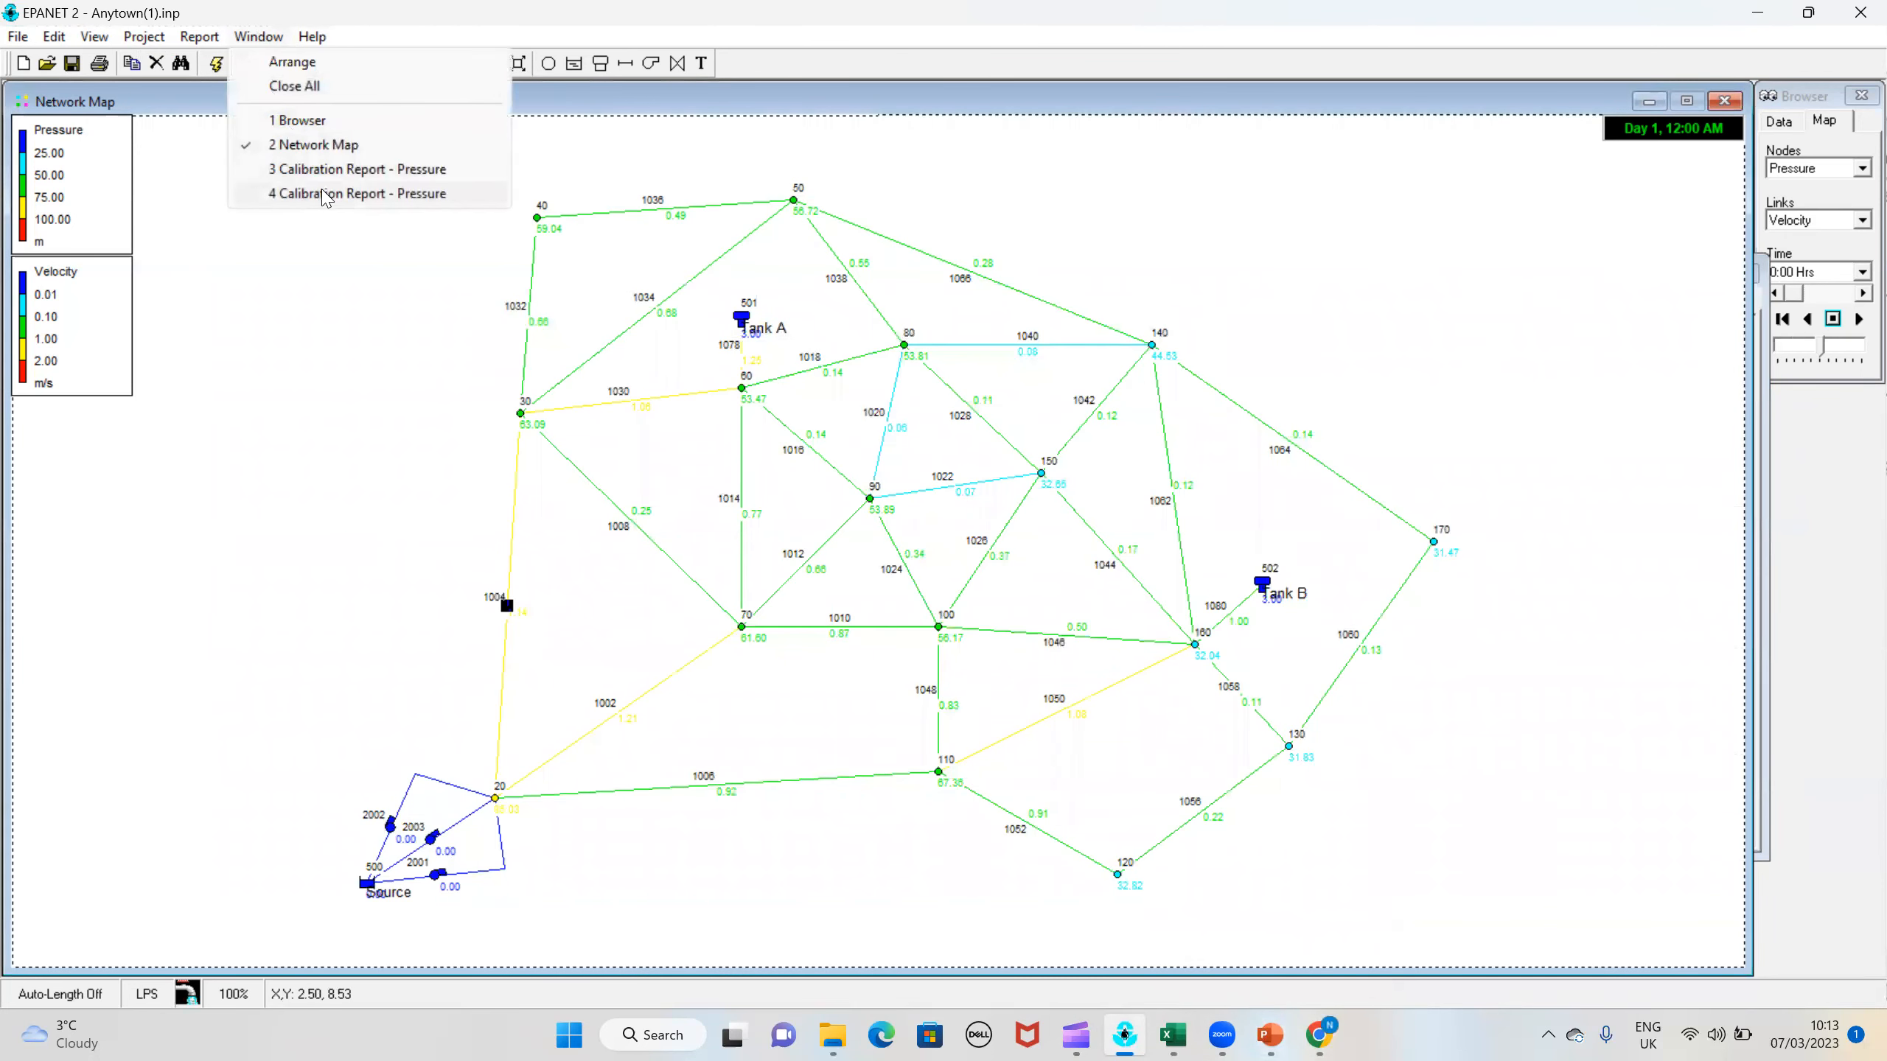
{"action": "left_click", "coordinate": [326, 193]}
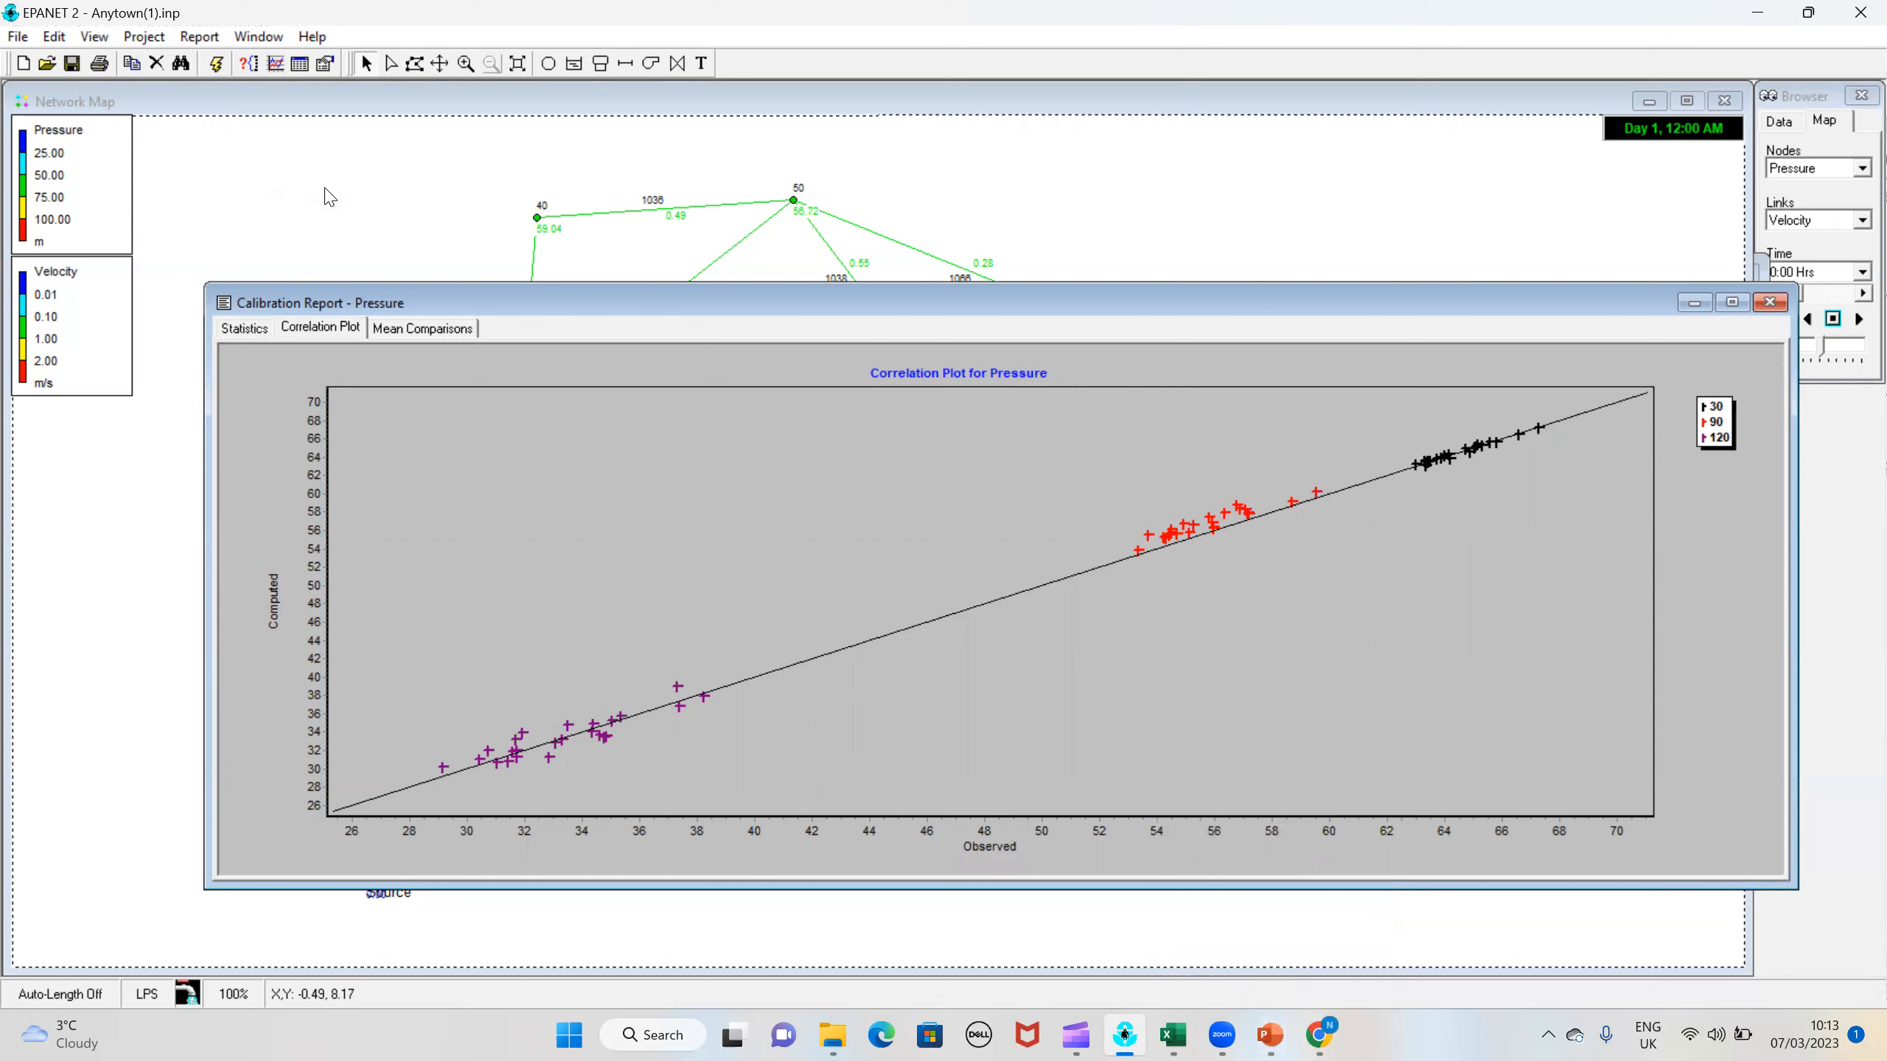
{"action": "left_click", "coordinate": [249, 330]}
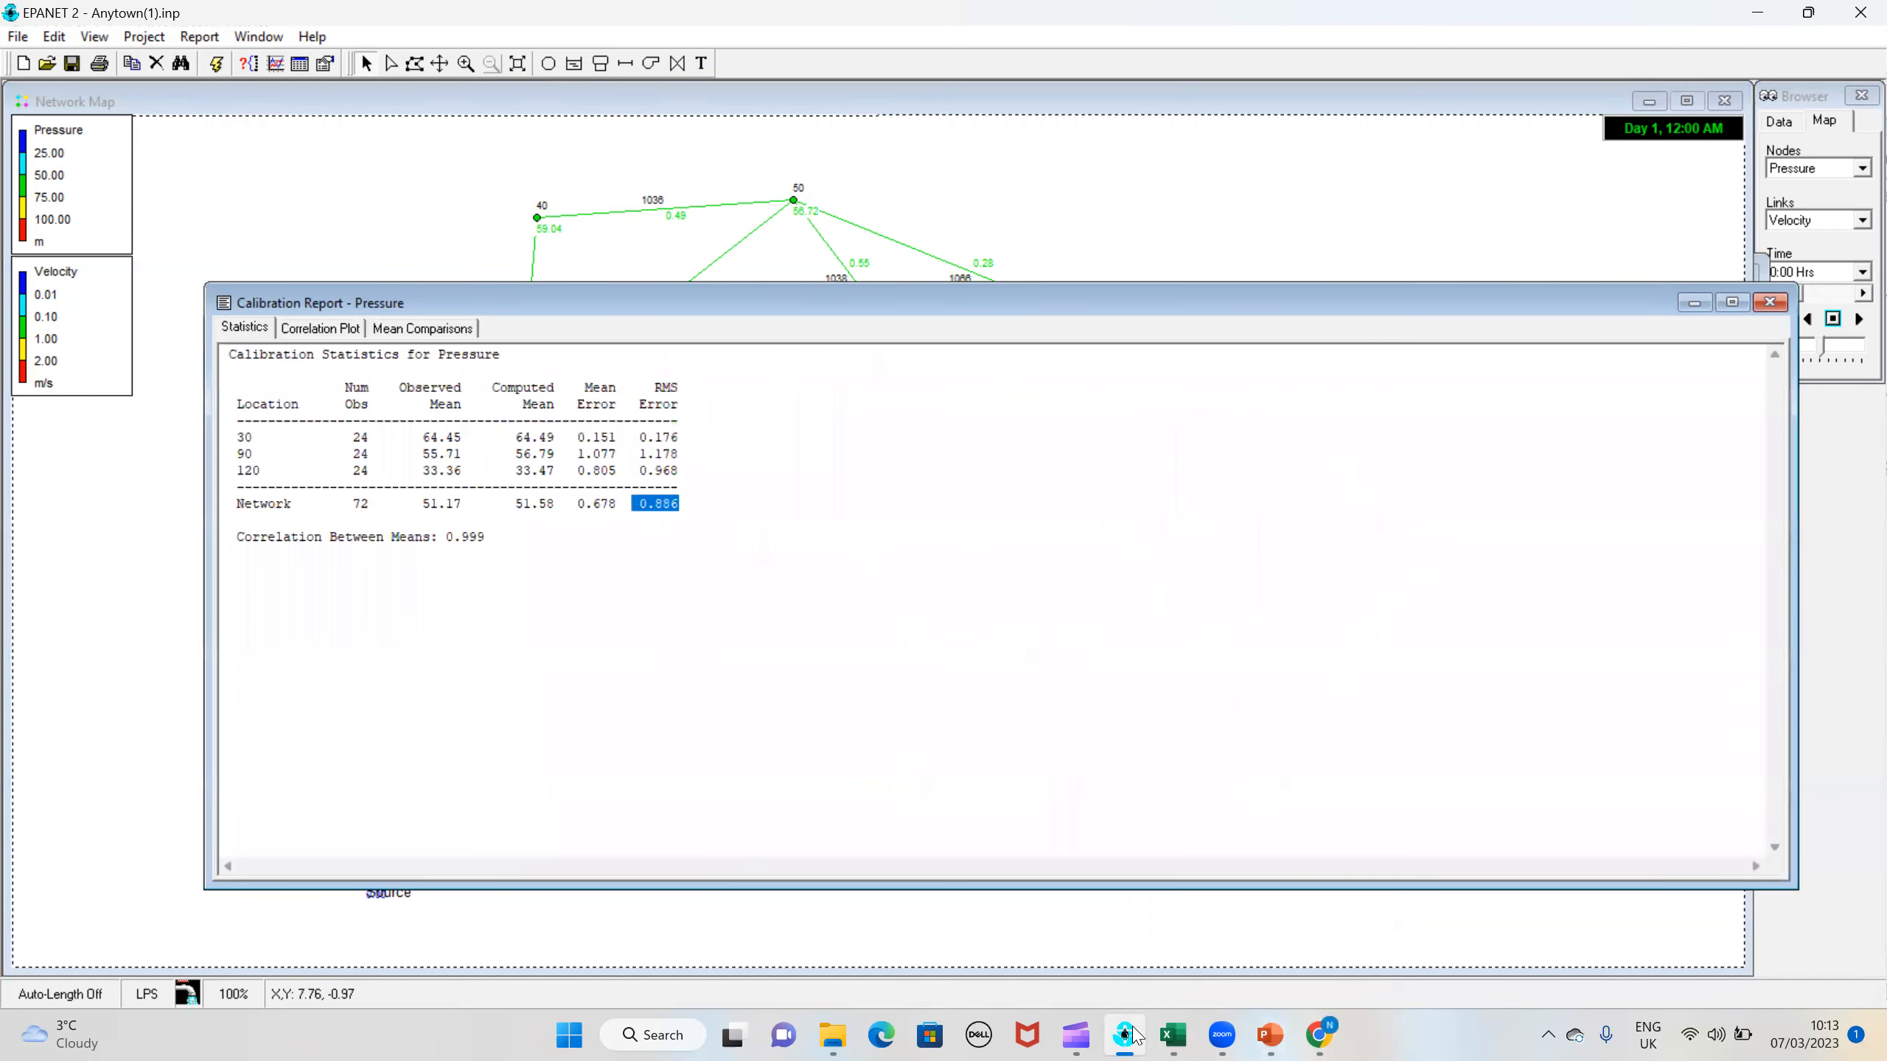
{"action": "left_click", "coordinate": [1171, 1029]}
{"action": "type", "text": "0"}
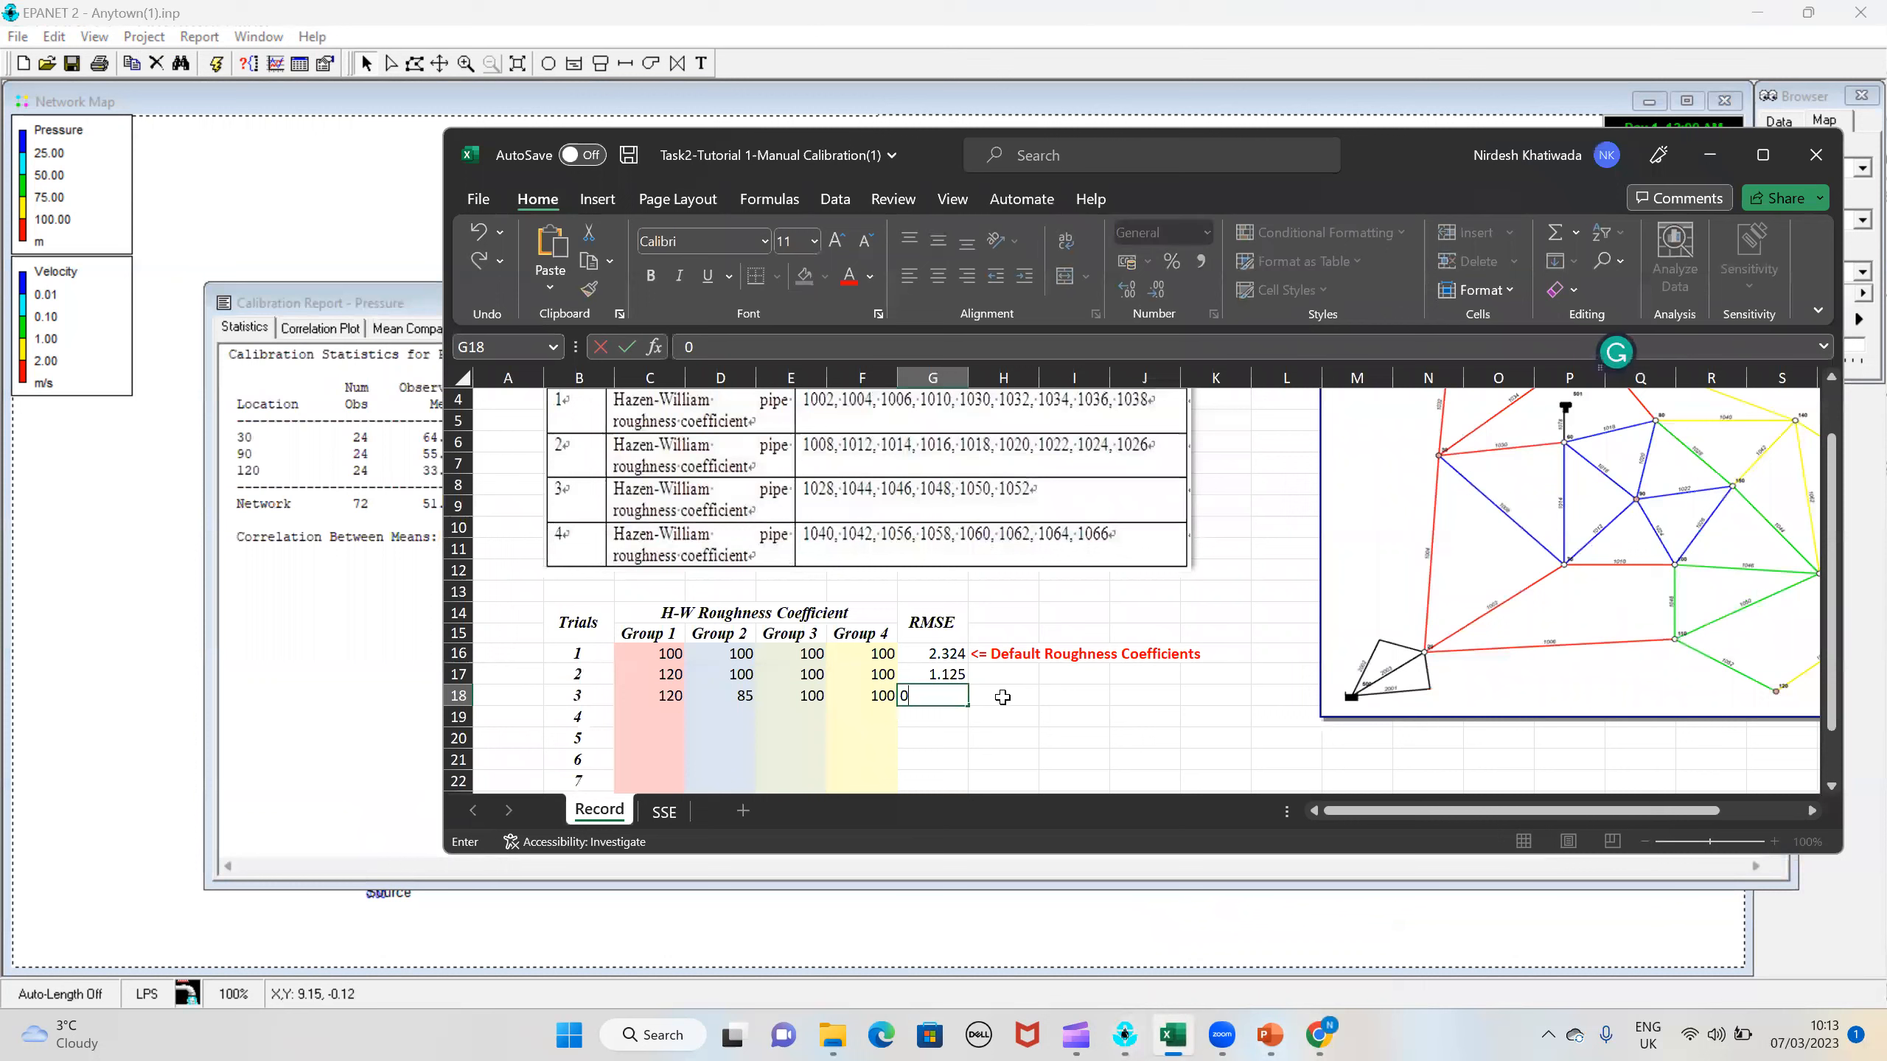
{"action": "type", "text": ".886"}
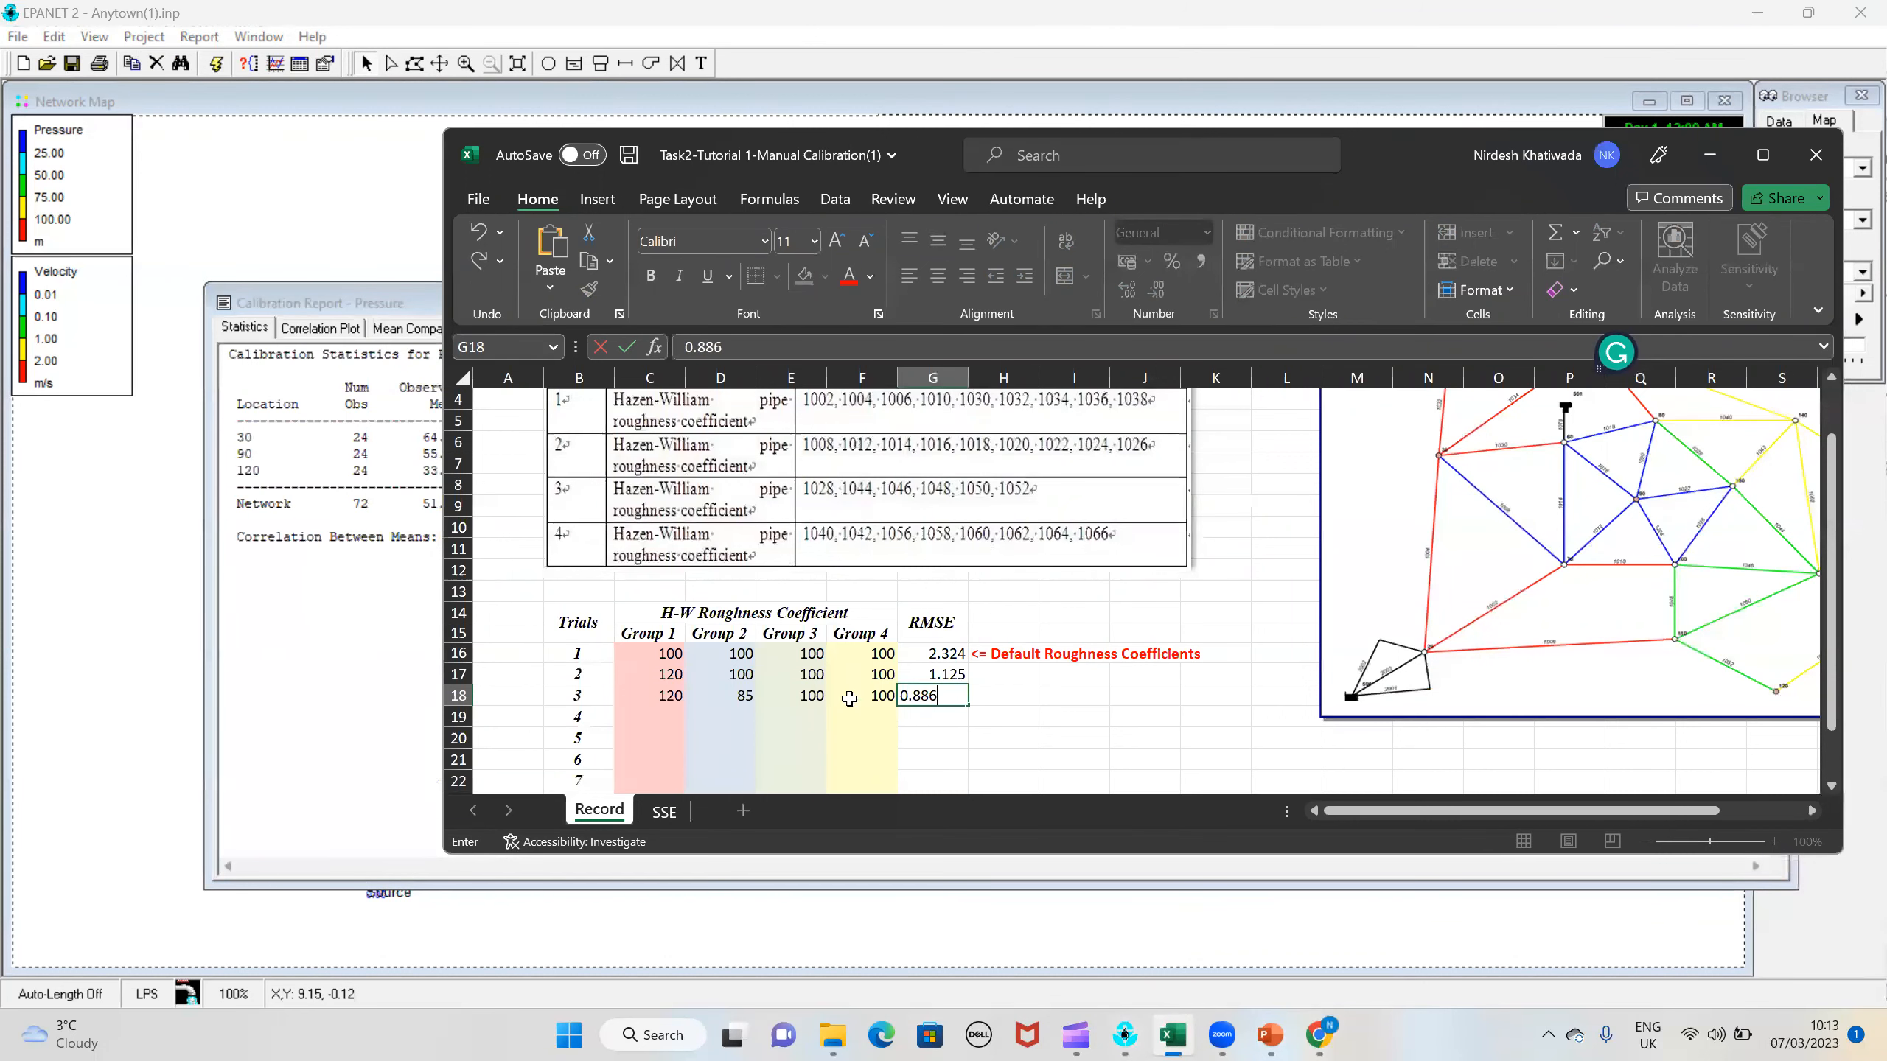
{"action": "left_click", "coordinate": [737, 718]}
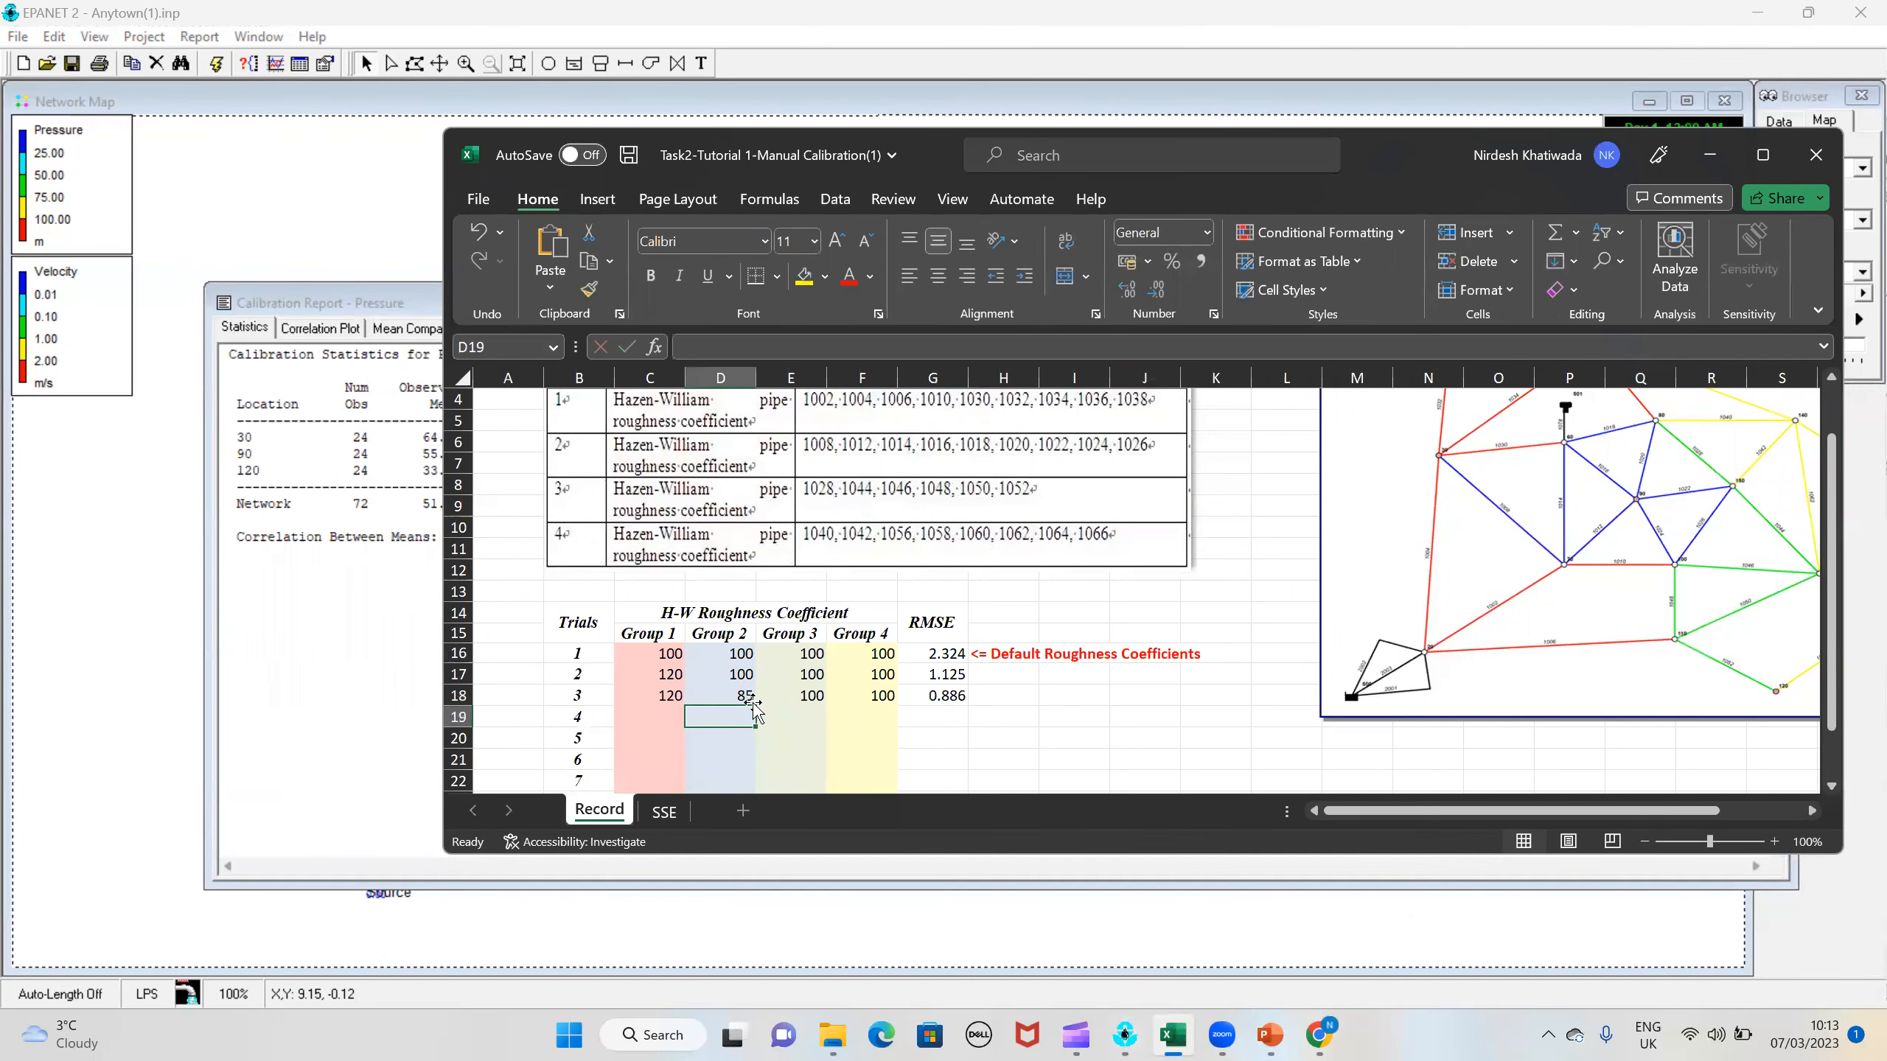
{"action": "left_click", "coordinate": [743, 697]}
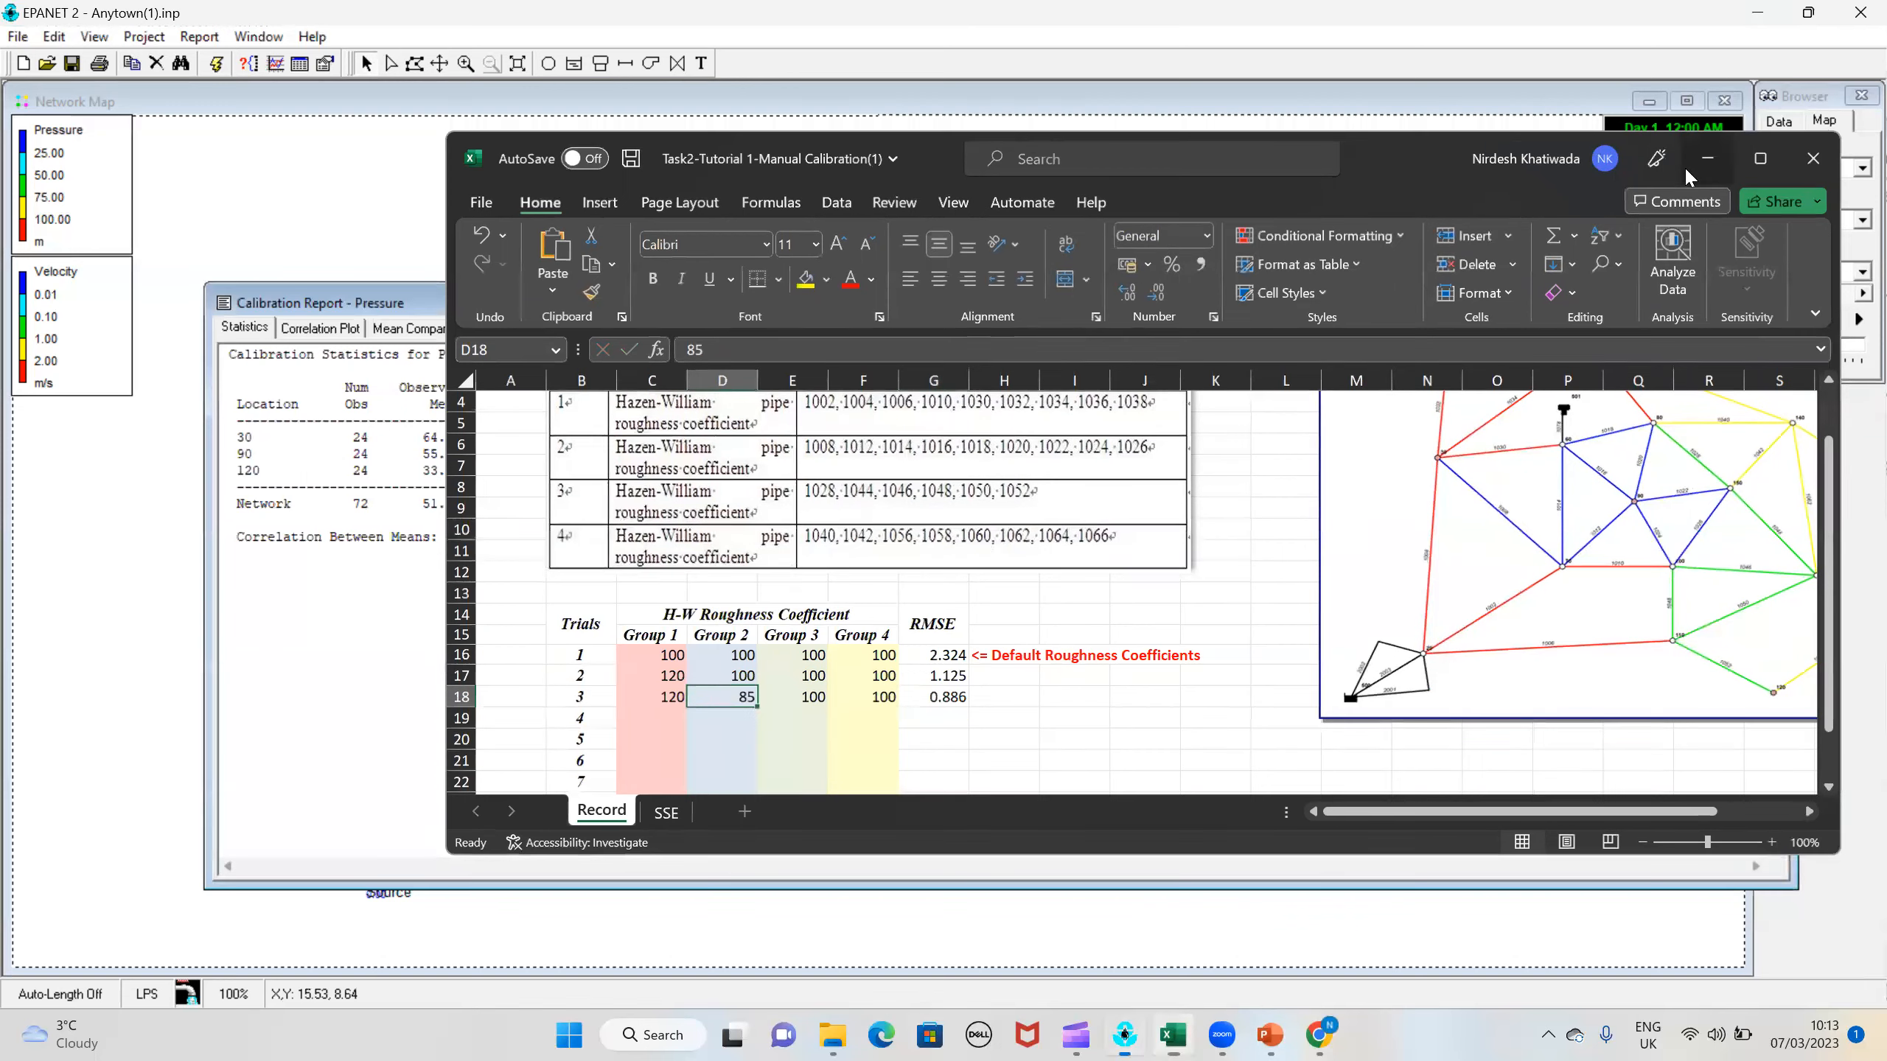
Step: Minimize the Excel workbook and move the calibration report window down to uncover the upper part of the network map
{"action": "left_click", "coordinate": [1708, 155]}
{"action": "left_click", "coordinate": [969, 331]}
{"action": "left_click_drag", "start_coordinate": [966, 328], "coordinate": [738, 571]}
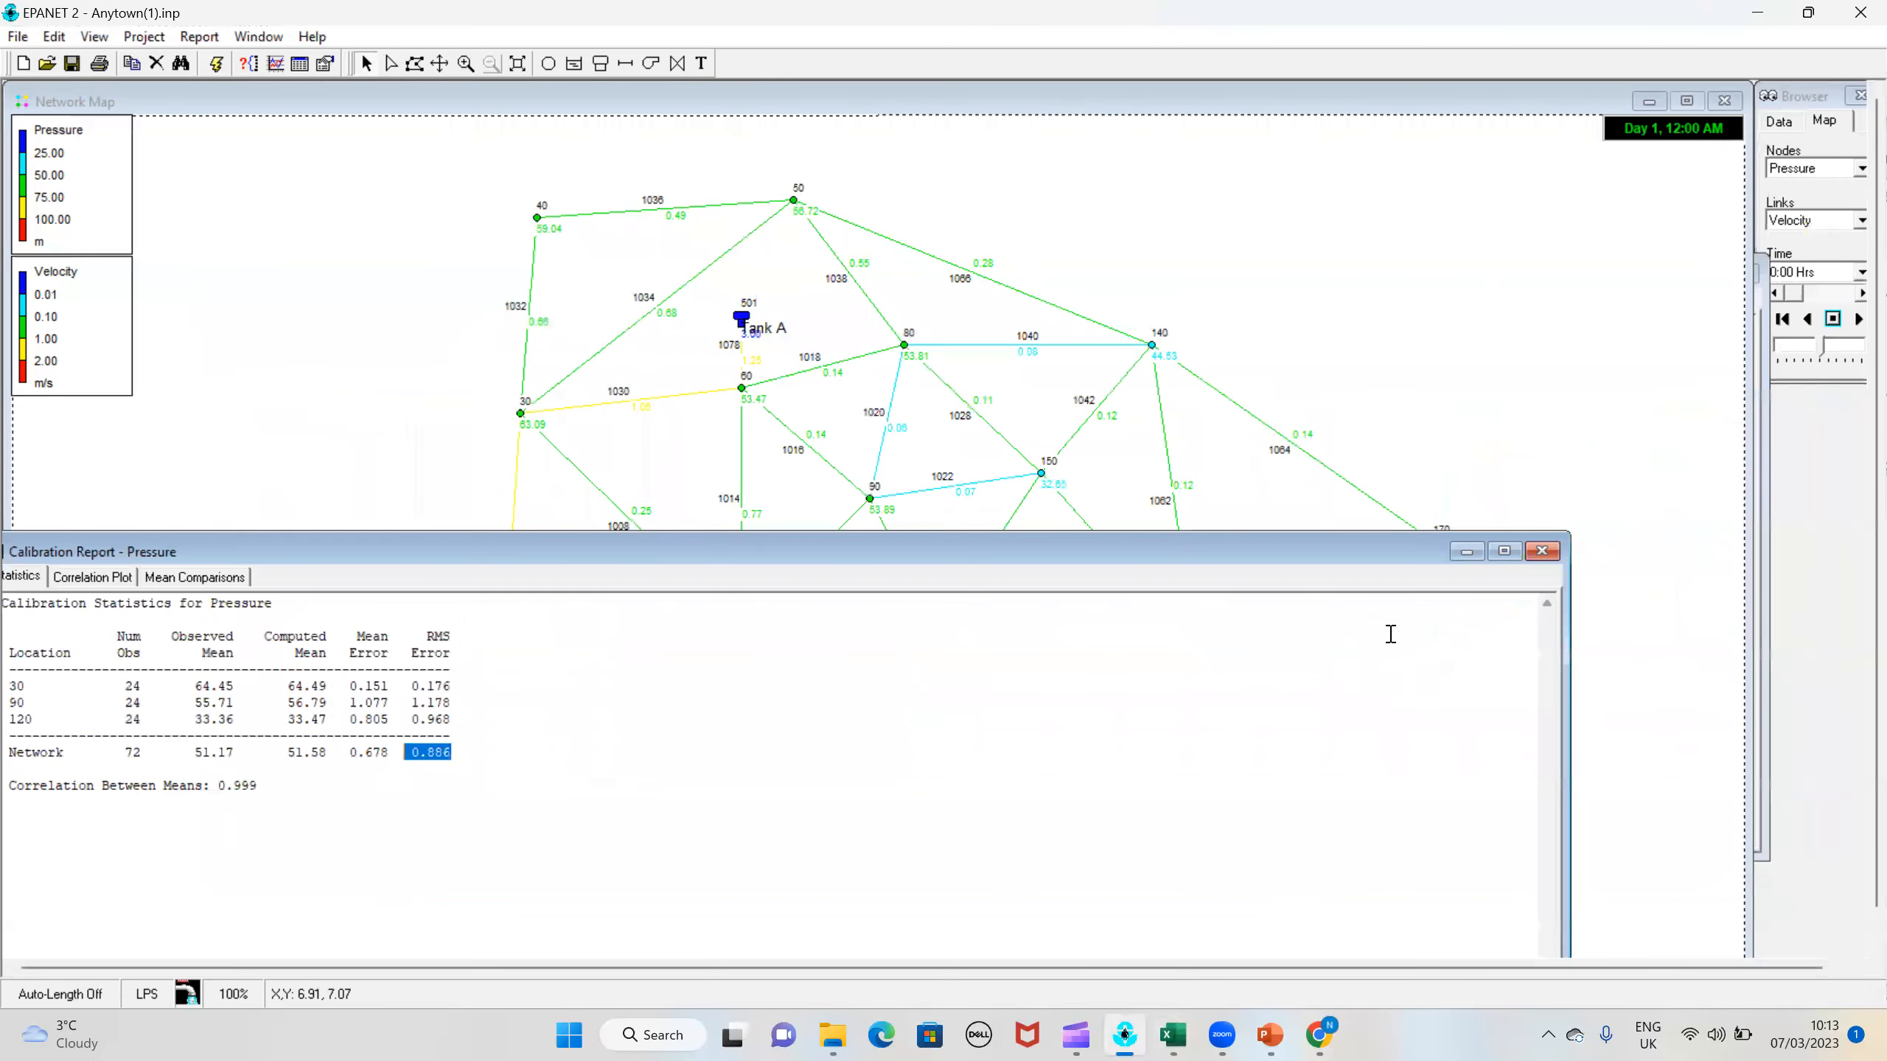
Step: Minimize and reopen the pressure calibration report, examine its correlation plot, and close the report
{"action": "left_click", "coordinate": [1478, 555]}
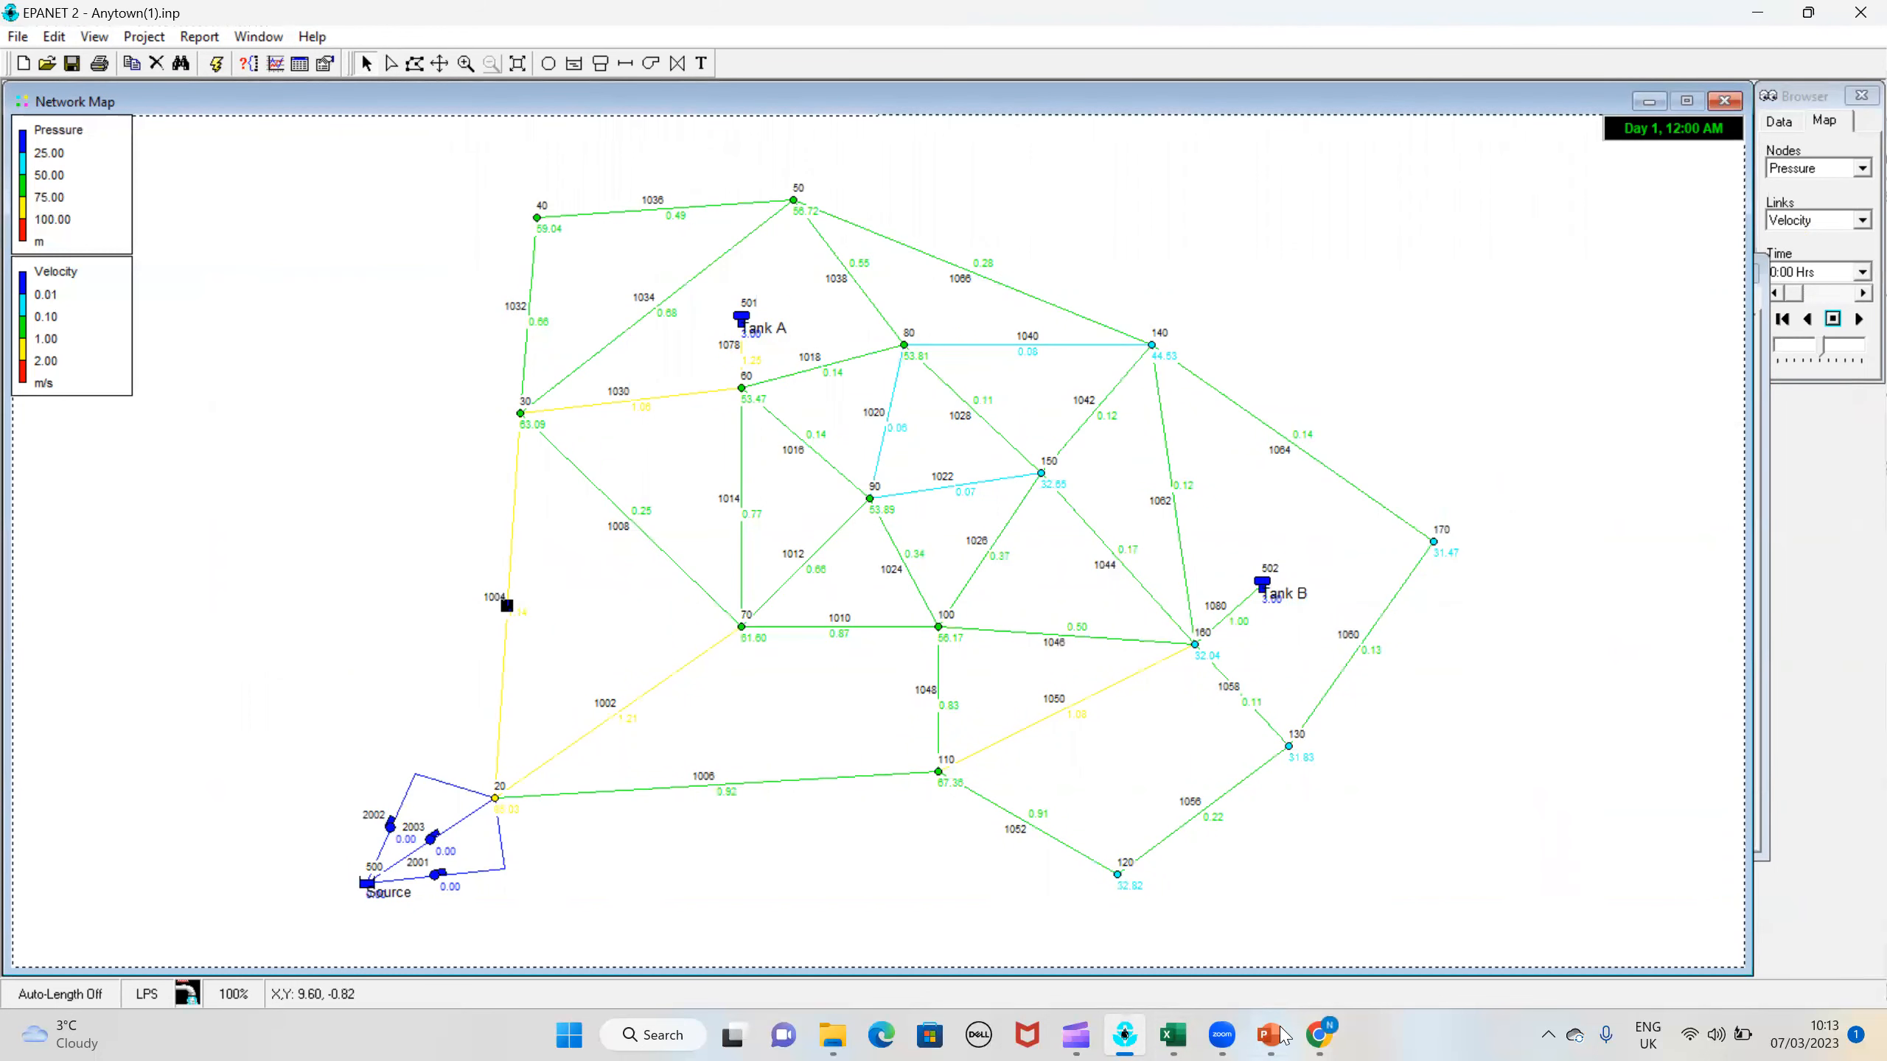
{"action": "left_click", "coordinate": [220, 41]}
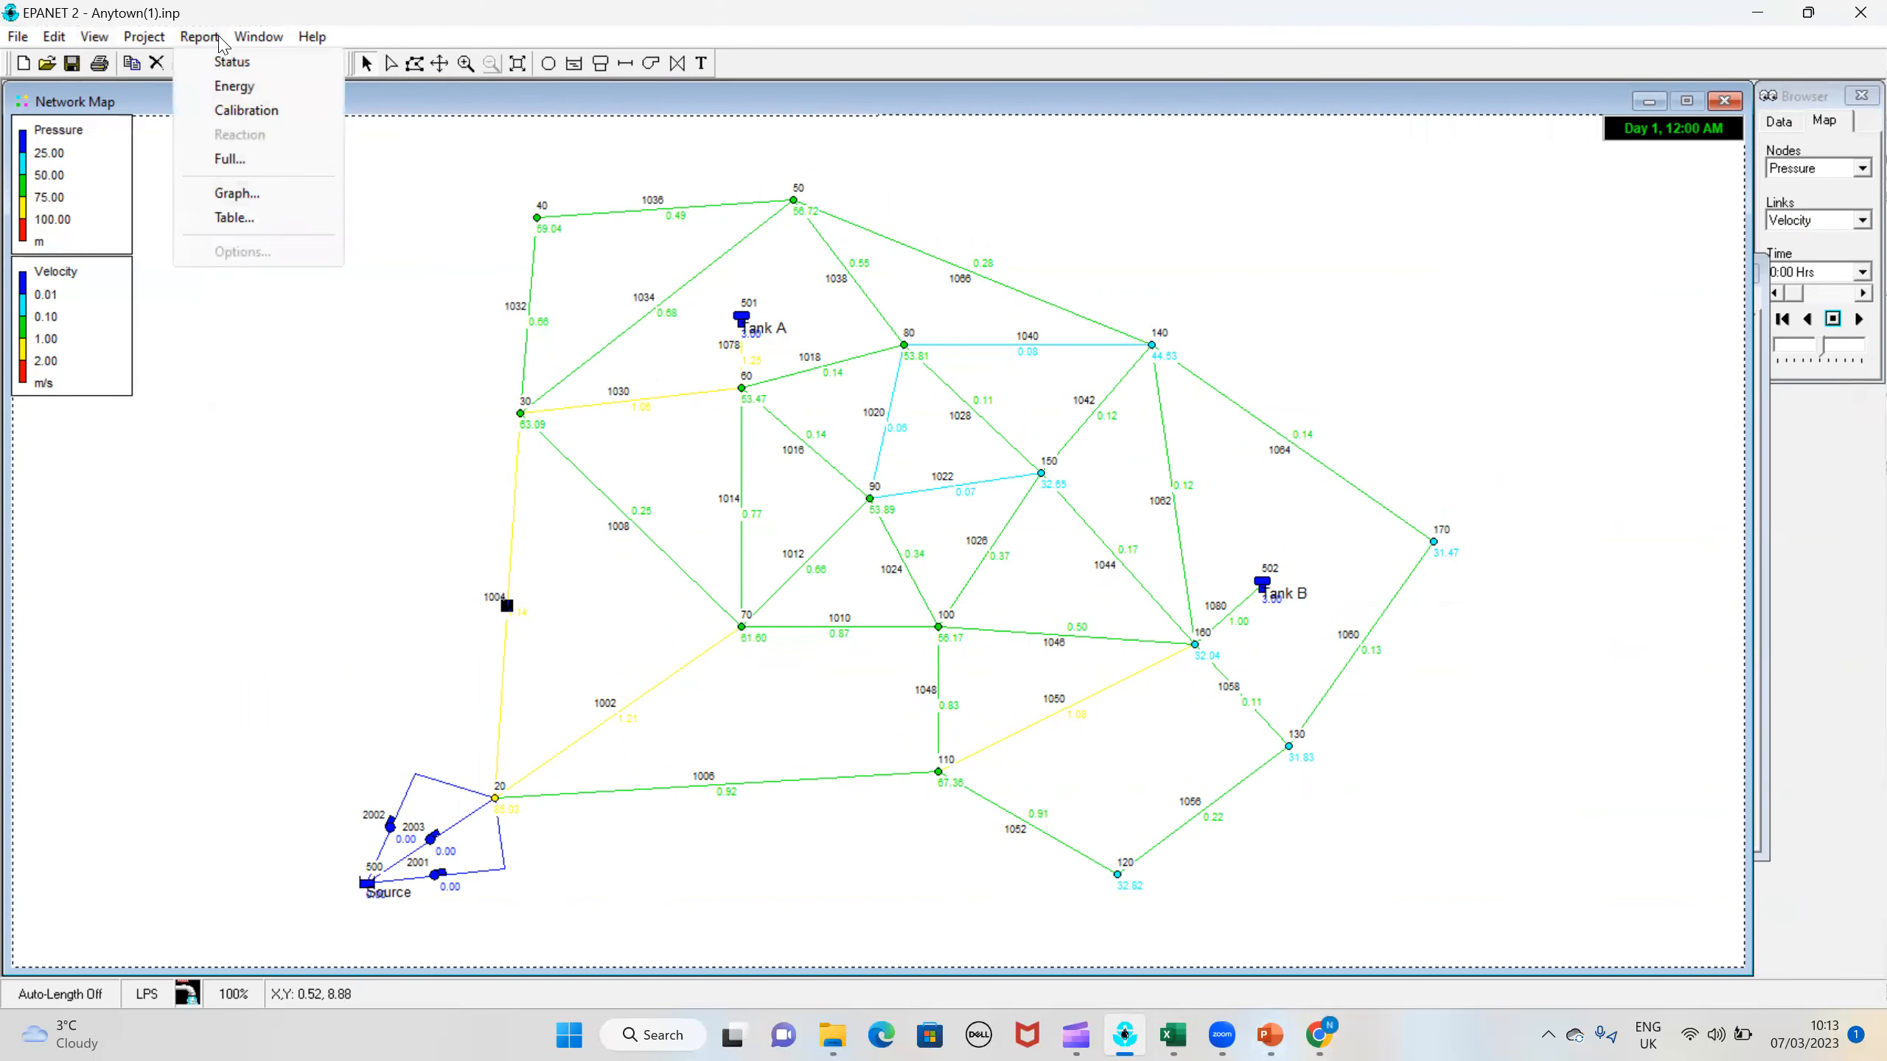
{"action": "mouse_move", "coordinate": [258, 36]}
{"action": "left_click", "coordinate": [312, 186]}
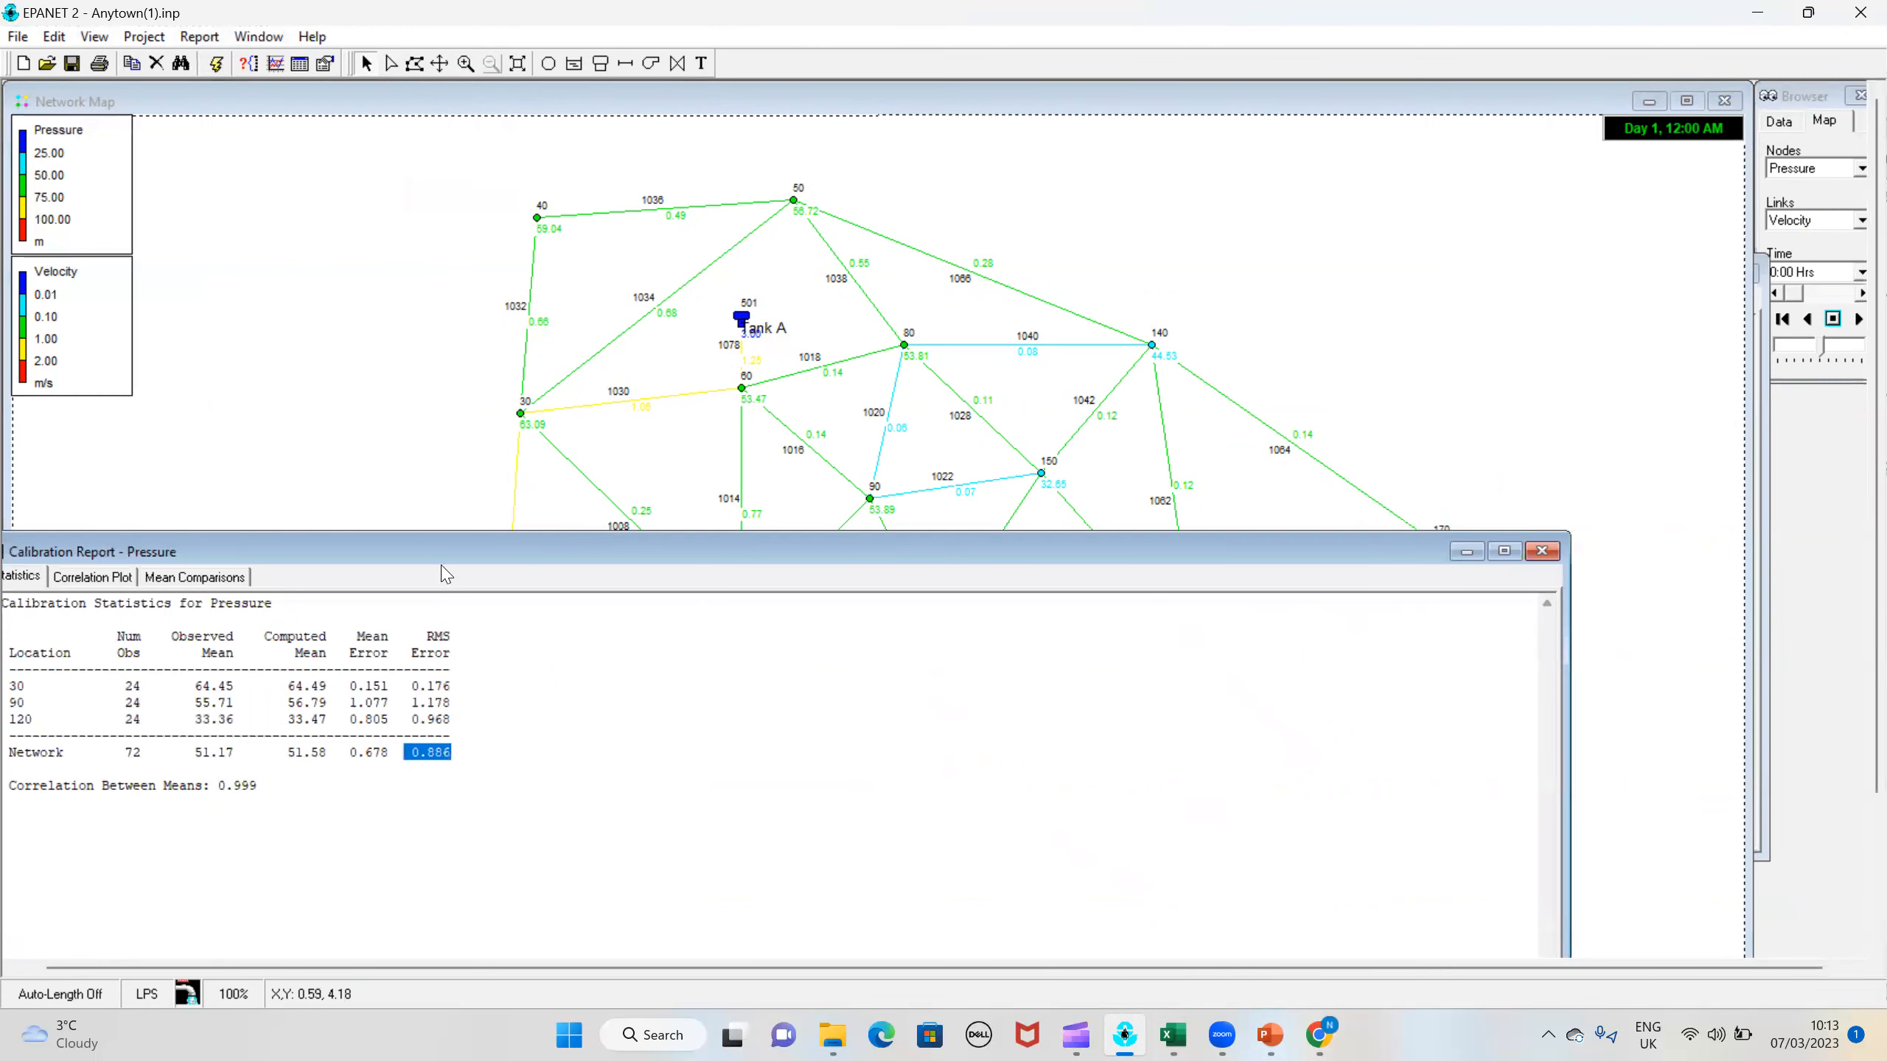
{"action": "left_click", "coordinate": [90, 583]}
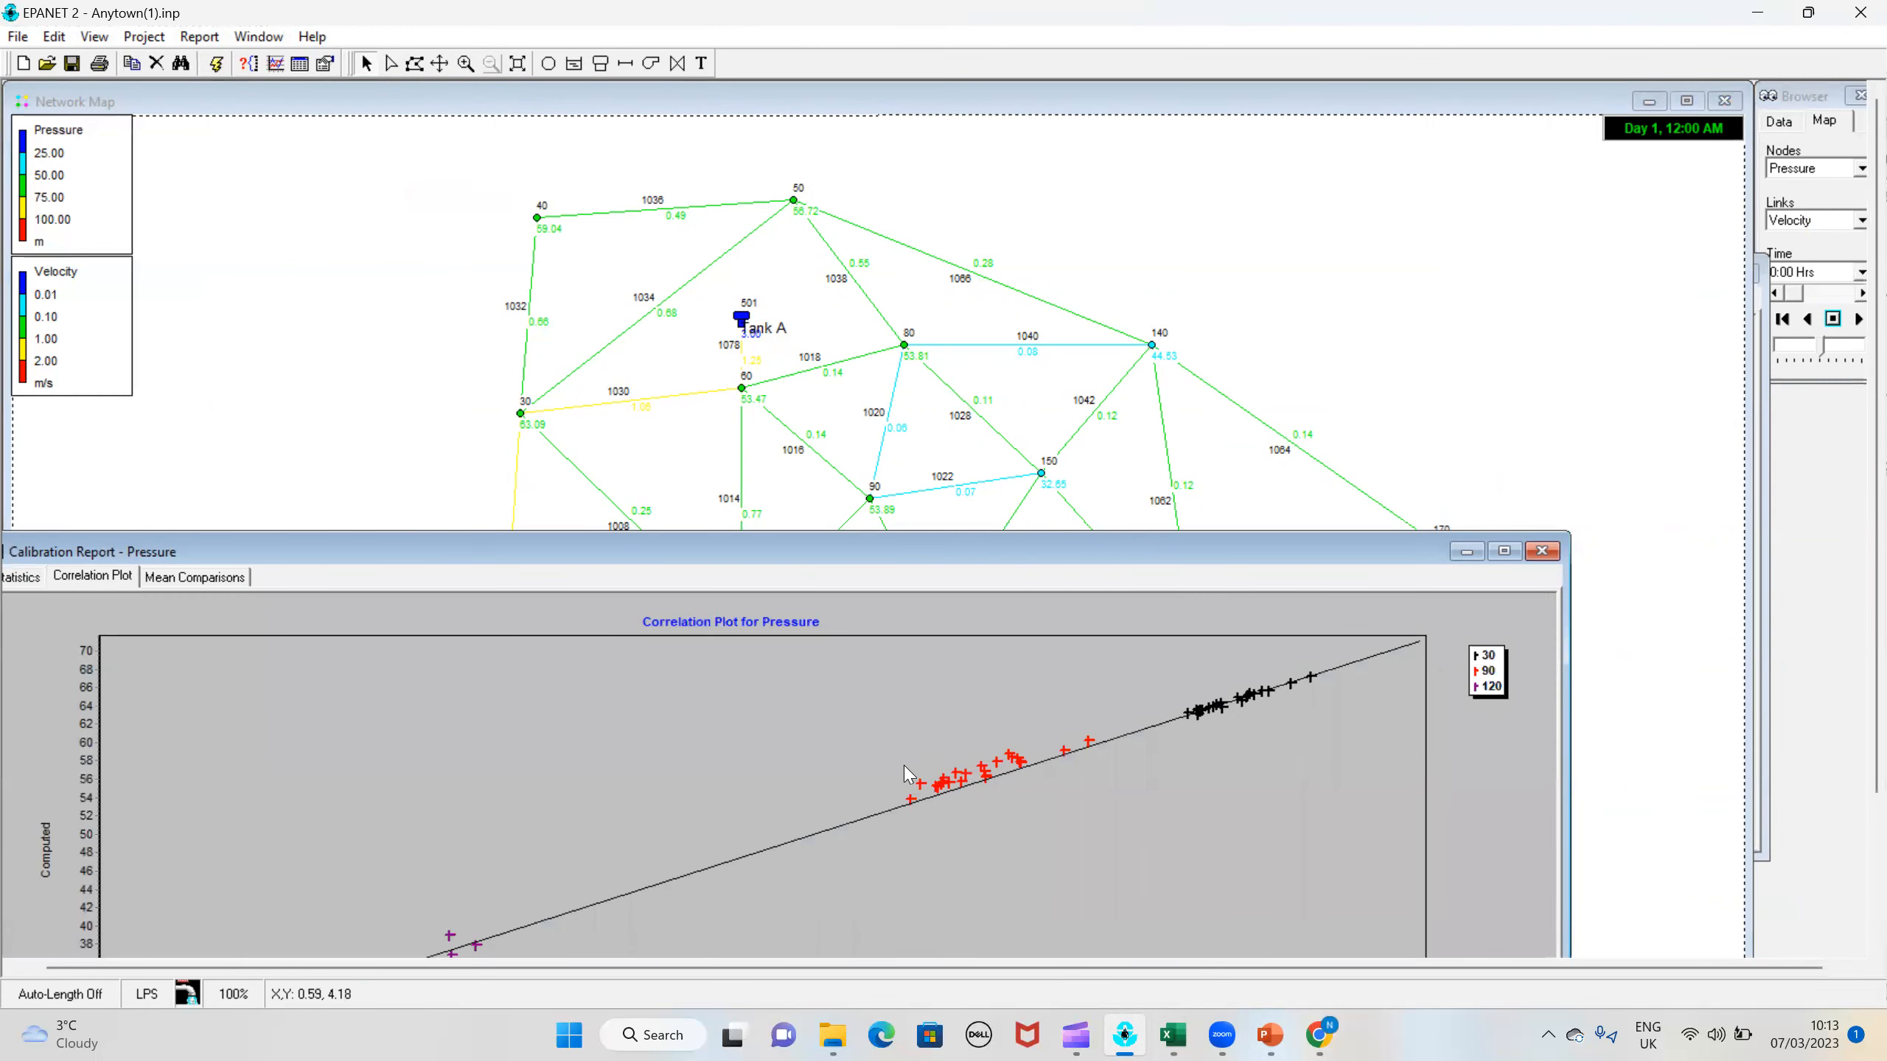
{"action": "left_click", "coordinate": [1542, 550]}
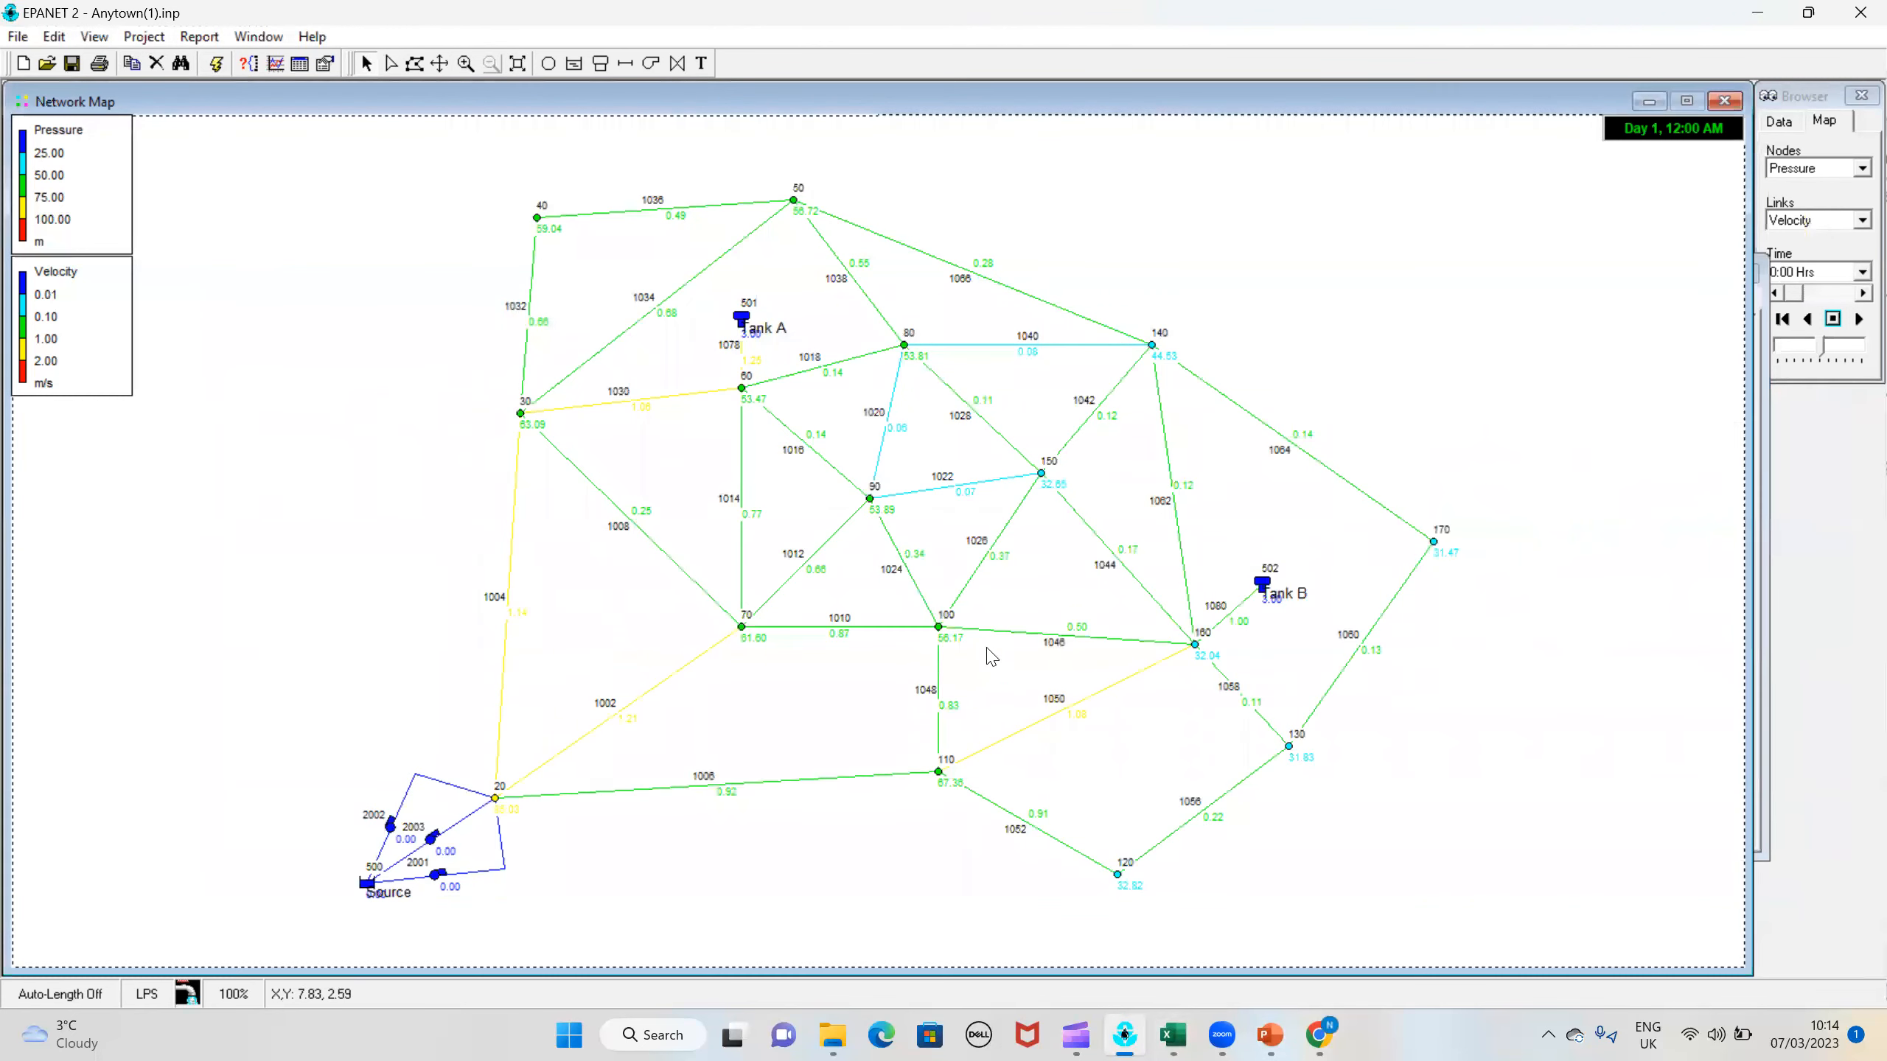
Step: Check the tag and roughness in the properties of pipe 1012, and close its property editor
{"action": "double_click", "coordinate": [824, 542]}
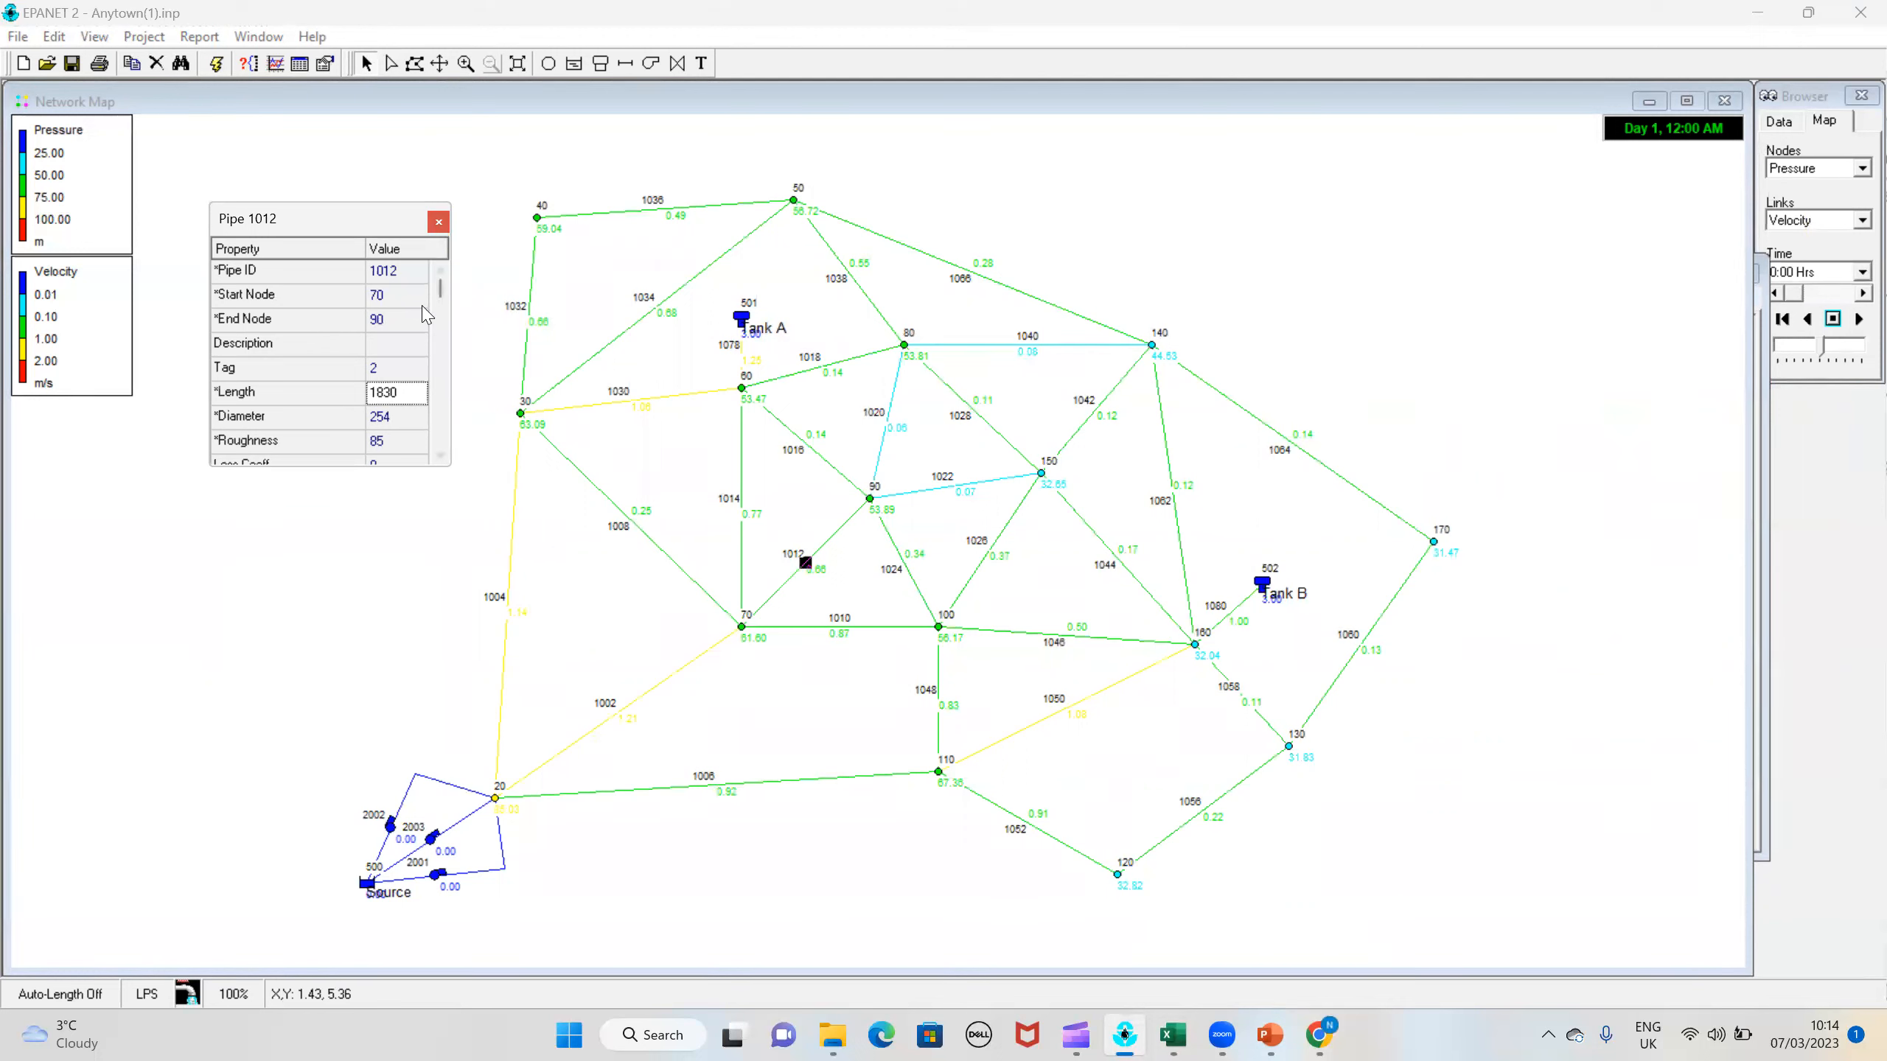
{"action": "left_click", "coordinate": [396, 441]}
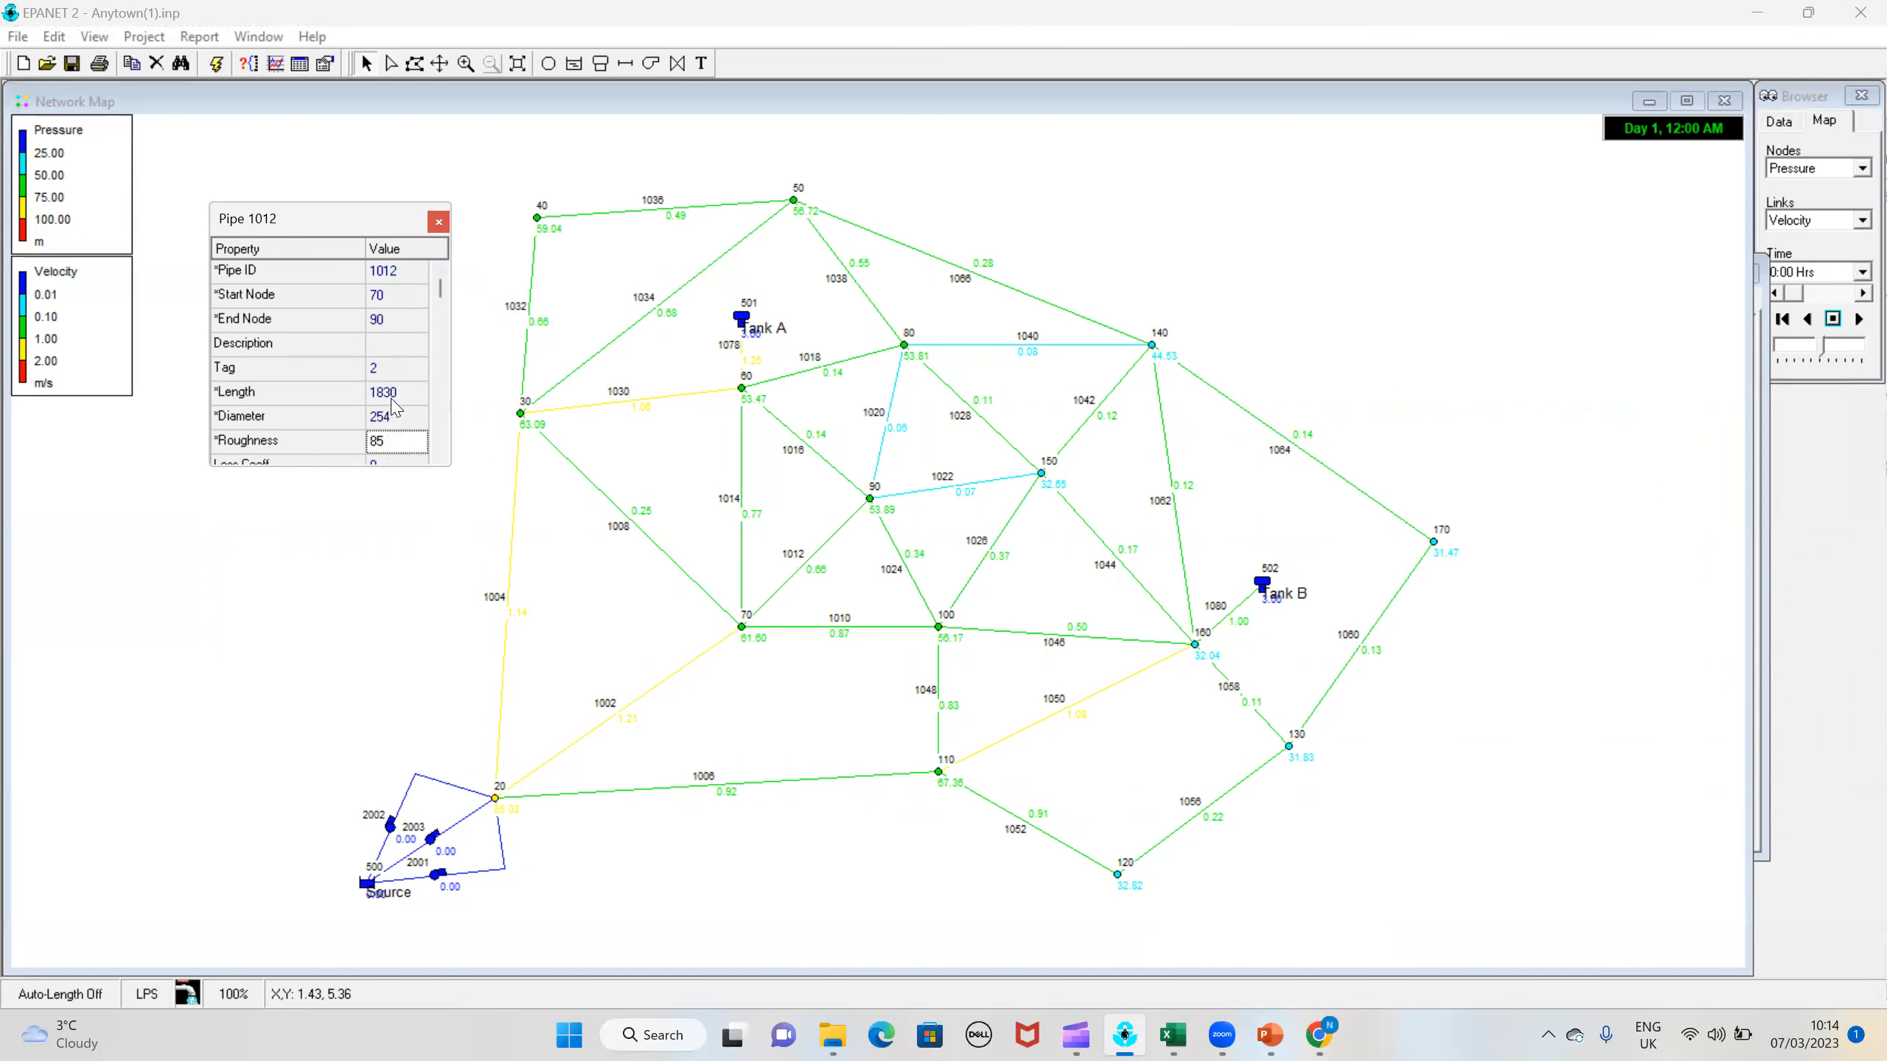
{"action": "left_click", "coordinate": [439, 223]}
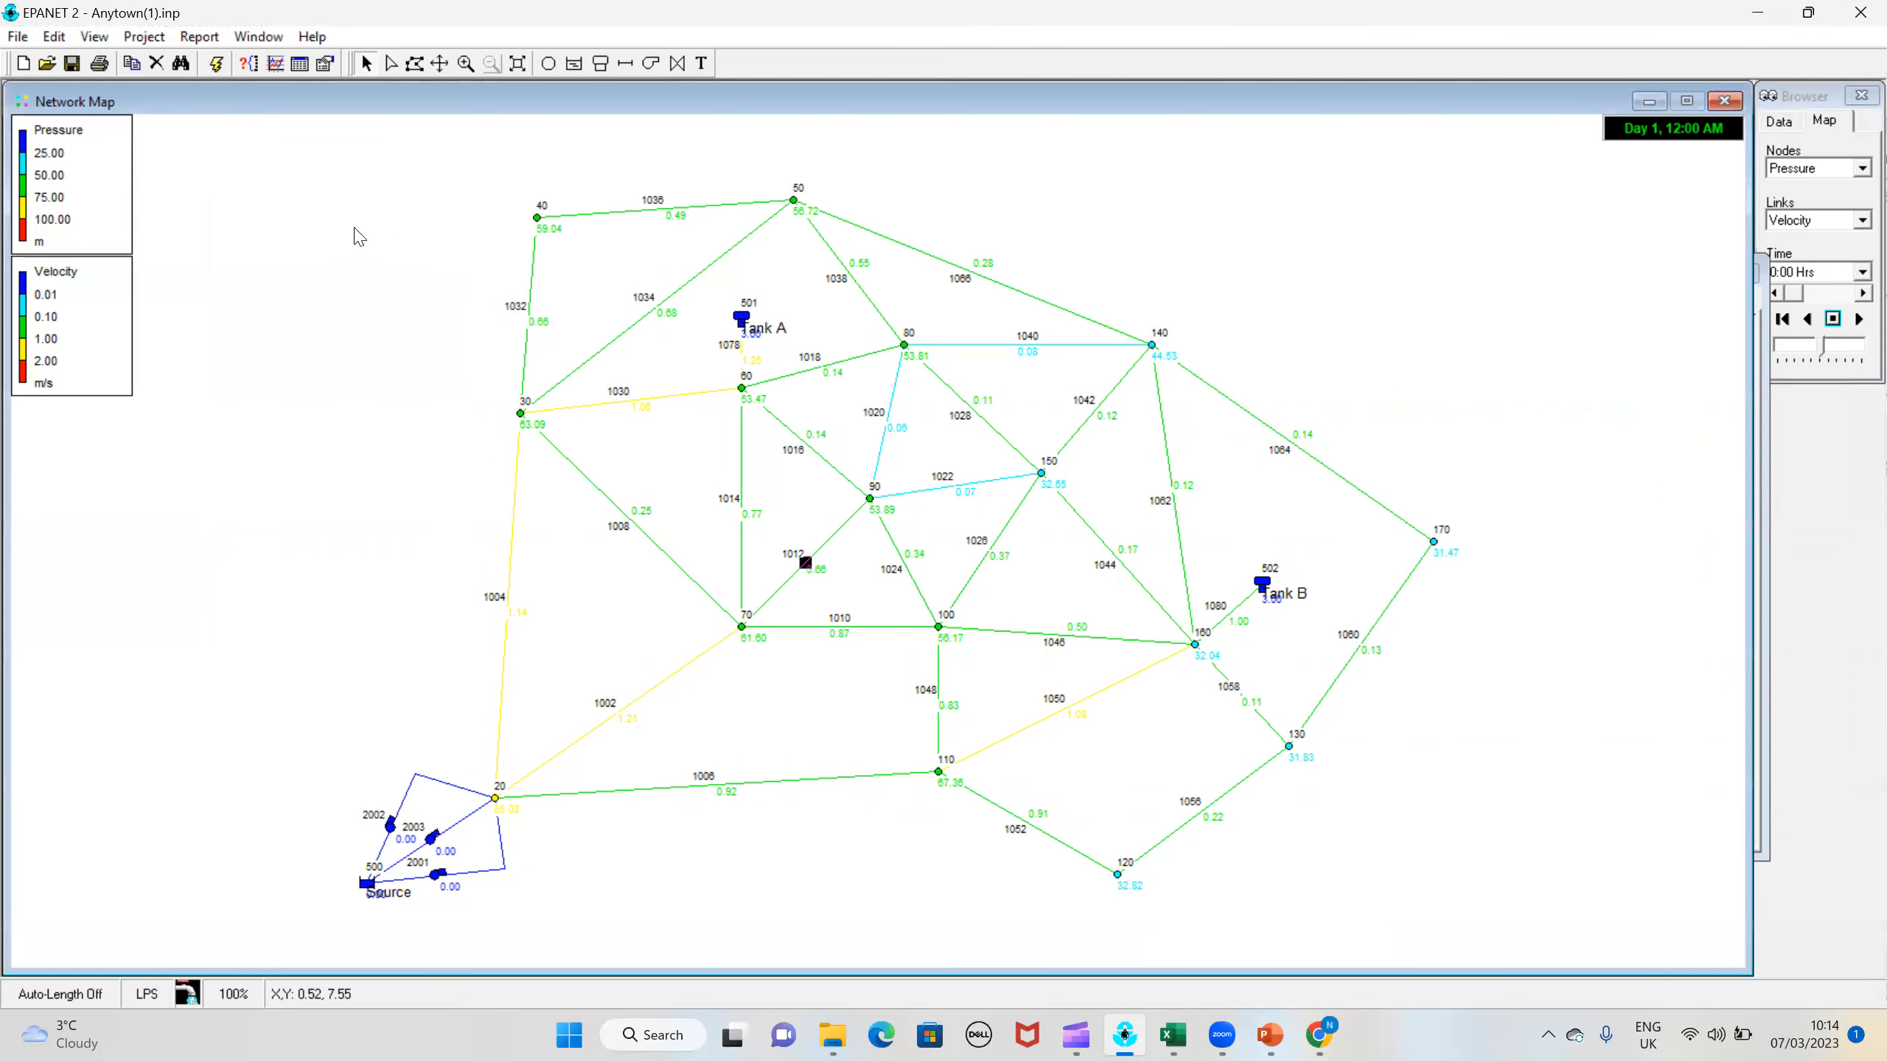
Step: Select the whole network and group-edit all pipes with tag equal to 2, replacing their roughness with 90
{"action": "left_click", "coordinate": [54, 36]}
{"action": "left_click", "coordinate": [118, 170]}
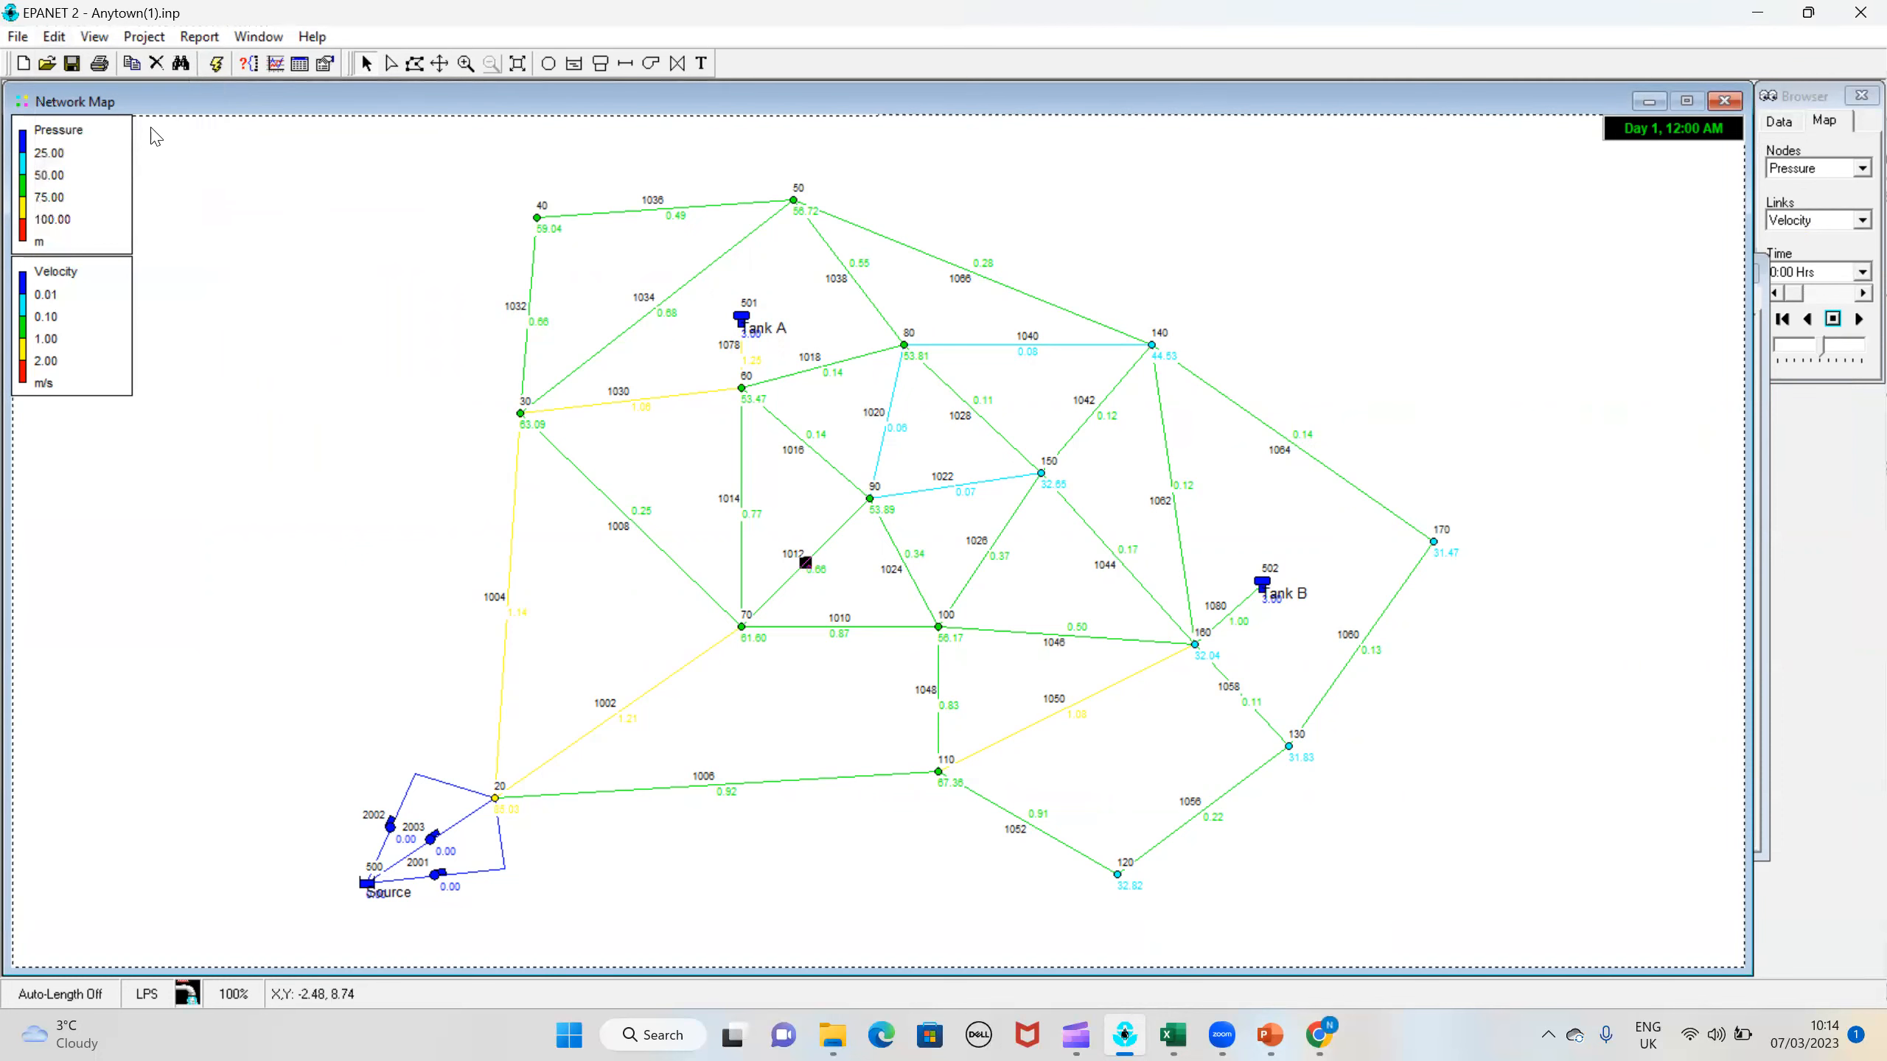
{"action": "left_click", "coordinate": [59, 55]}
{"action": "left_click", "coordinate": [1082, 472]}
{"action": "left_click", "coordinate": [55, 37]}
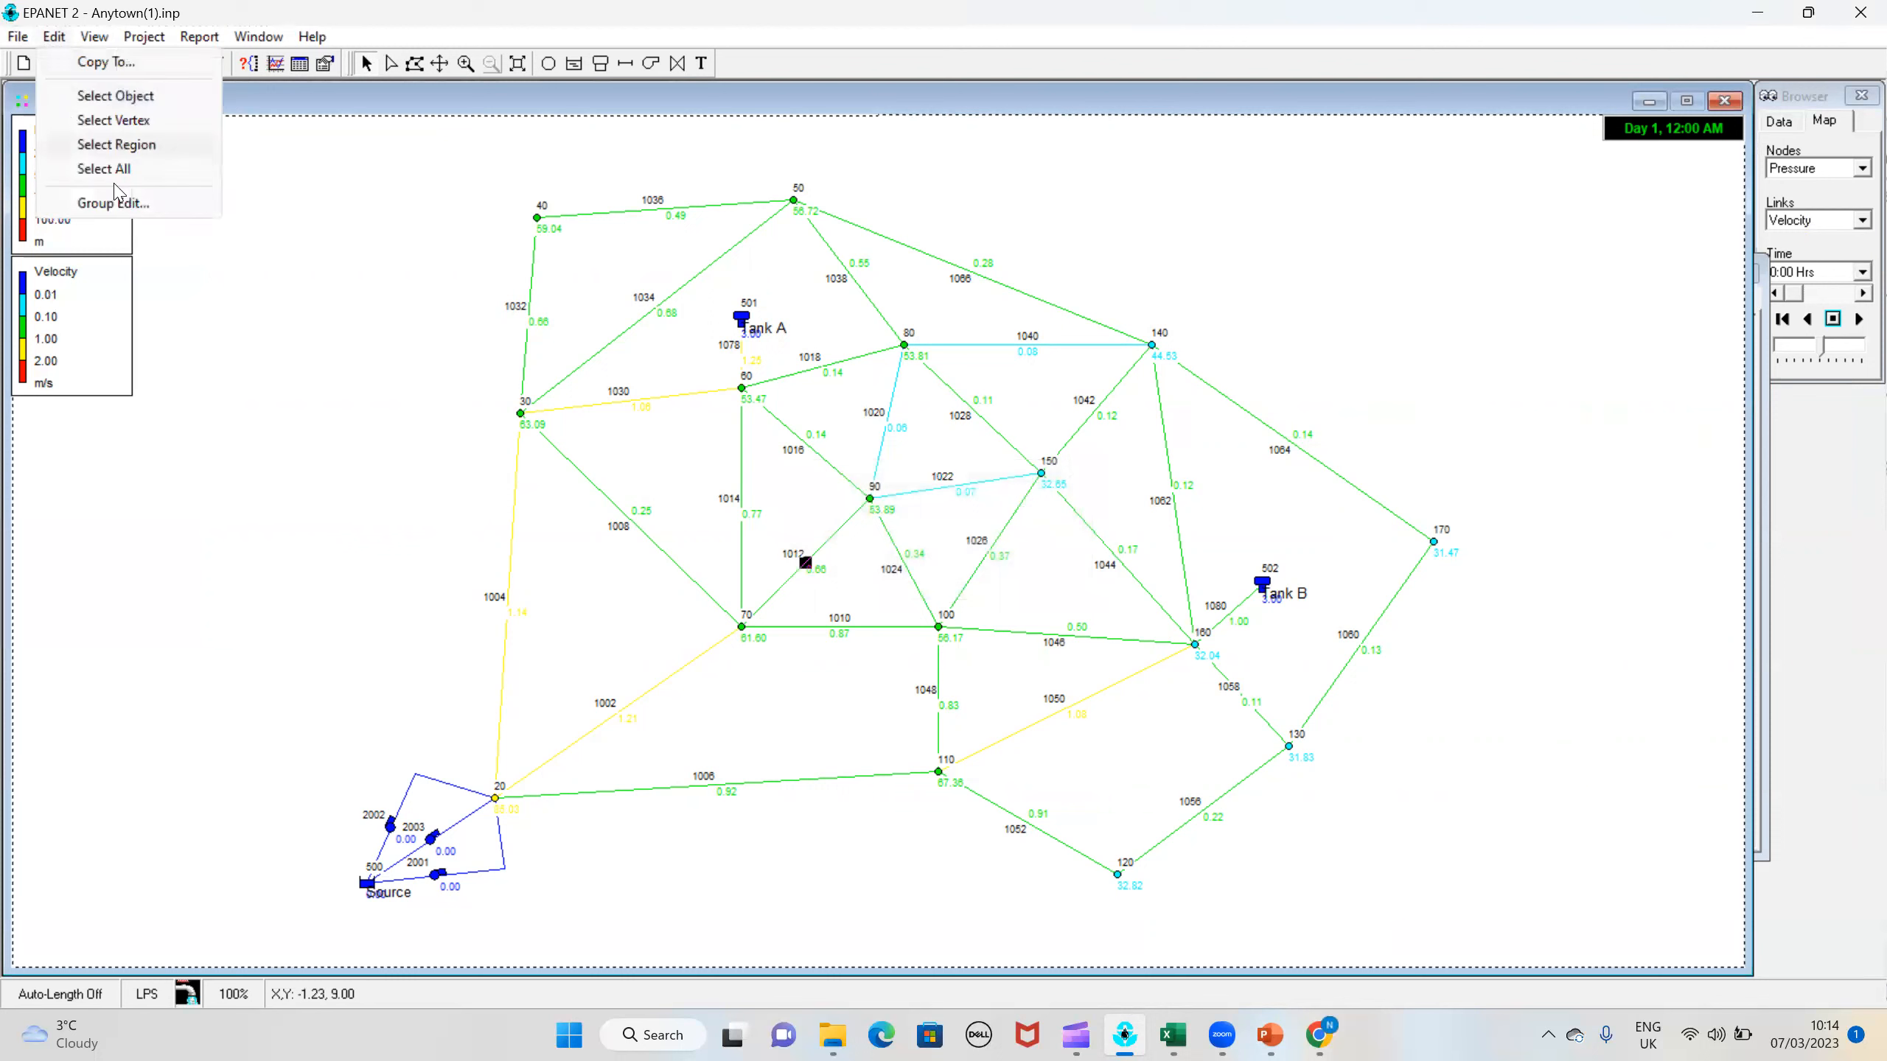
{"action": "left_click", "coordinate": [113, 203]}
{"action": "left_click", "coordinate": [908, 475]}
{"action": "left_click", "coordinate": [901, 488]}
{"action": "left_click", "coordinate": [854, 479]}
{"action": "left_click", "coordinate": [847, 504]}
{"action": "left_click", "coordinate": [752, 513]}
{"action": "left_click", "coordinate": [1066, 516]}
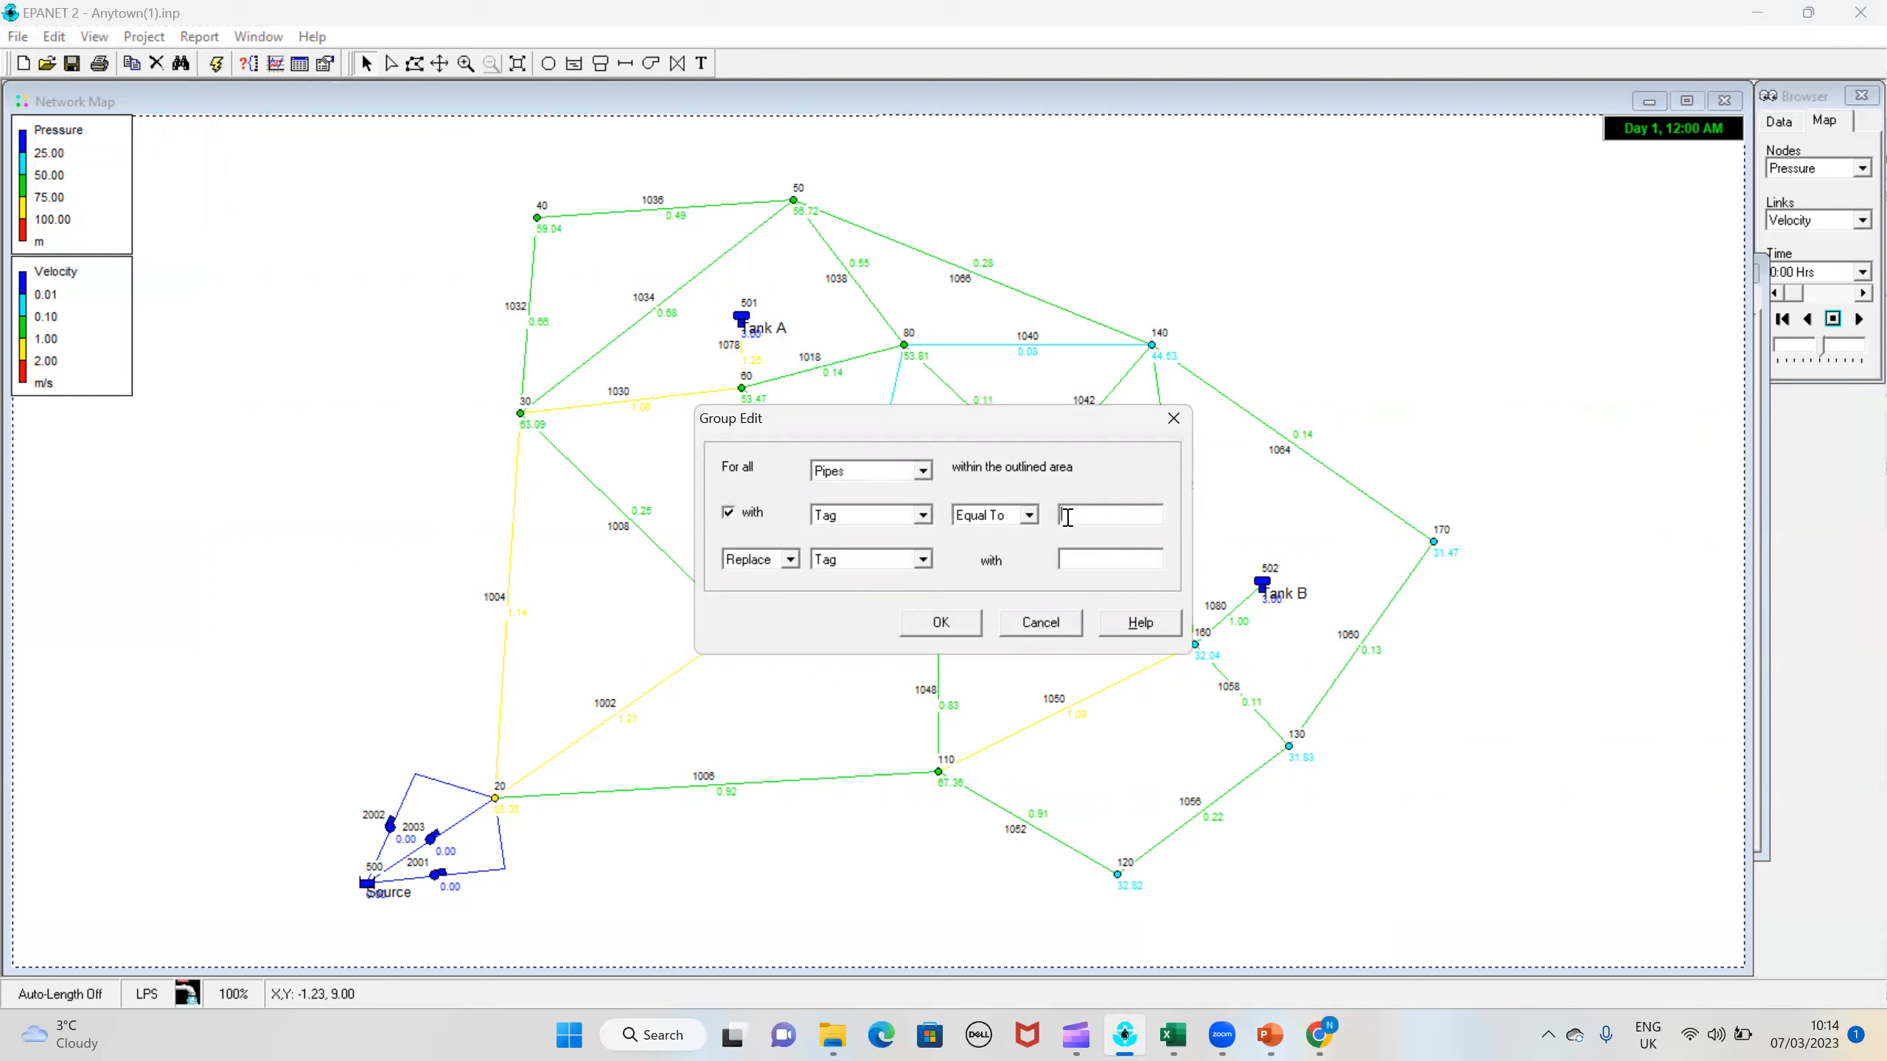
{"action": "left_click", "coordinate": [887, 559]}
{"action": "left_click", "coordinate": [871, 607]}
{"action": "left_click", "coordinate": [1124, 561]}
{"action": "type", "text": "90"}
{"action": "left_click", "coordinate": [919, 627]}
{"action": "left_click", "coordinate": [941, 571]}
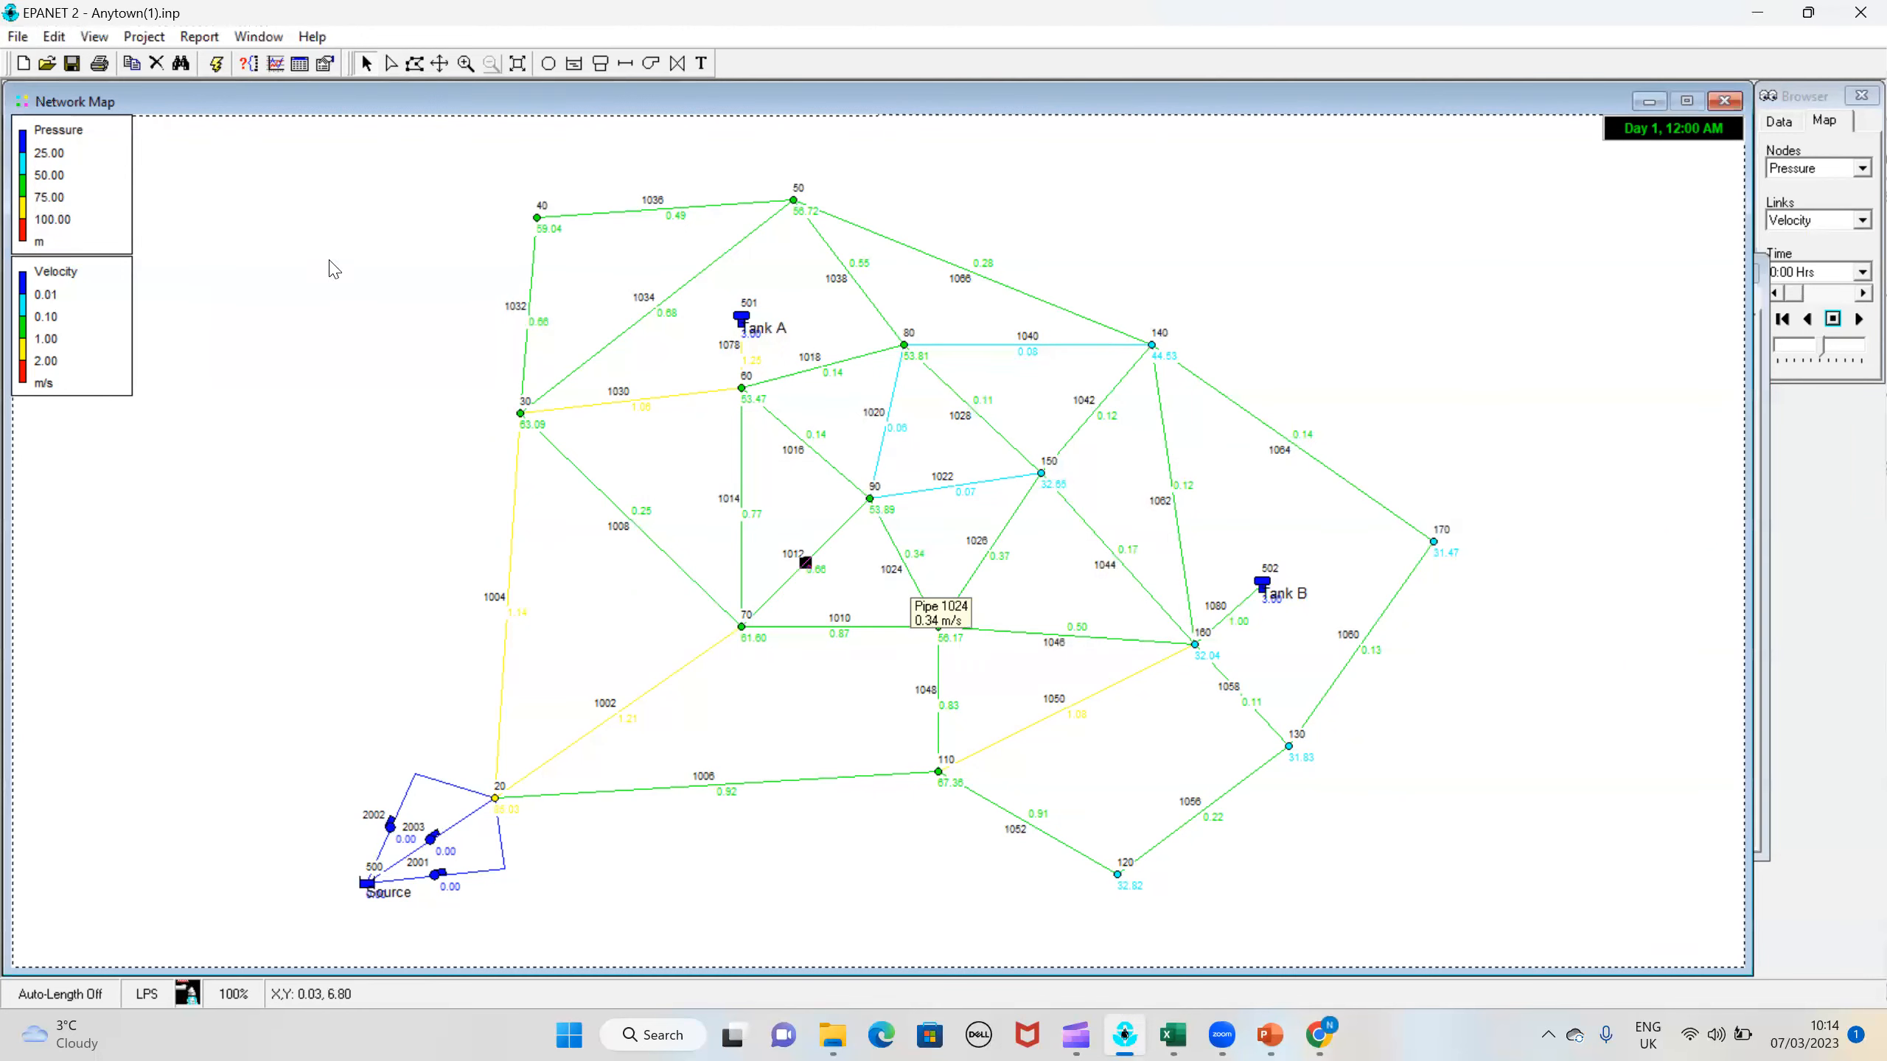
Step: Run the analysis, create the pressure calibration report for nodes 30, 90 and 120, examine its statistics and correlation plot, and close it
{"action": "left_click", "coordinate": [216, 64]}
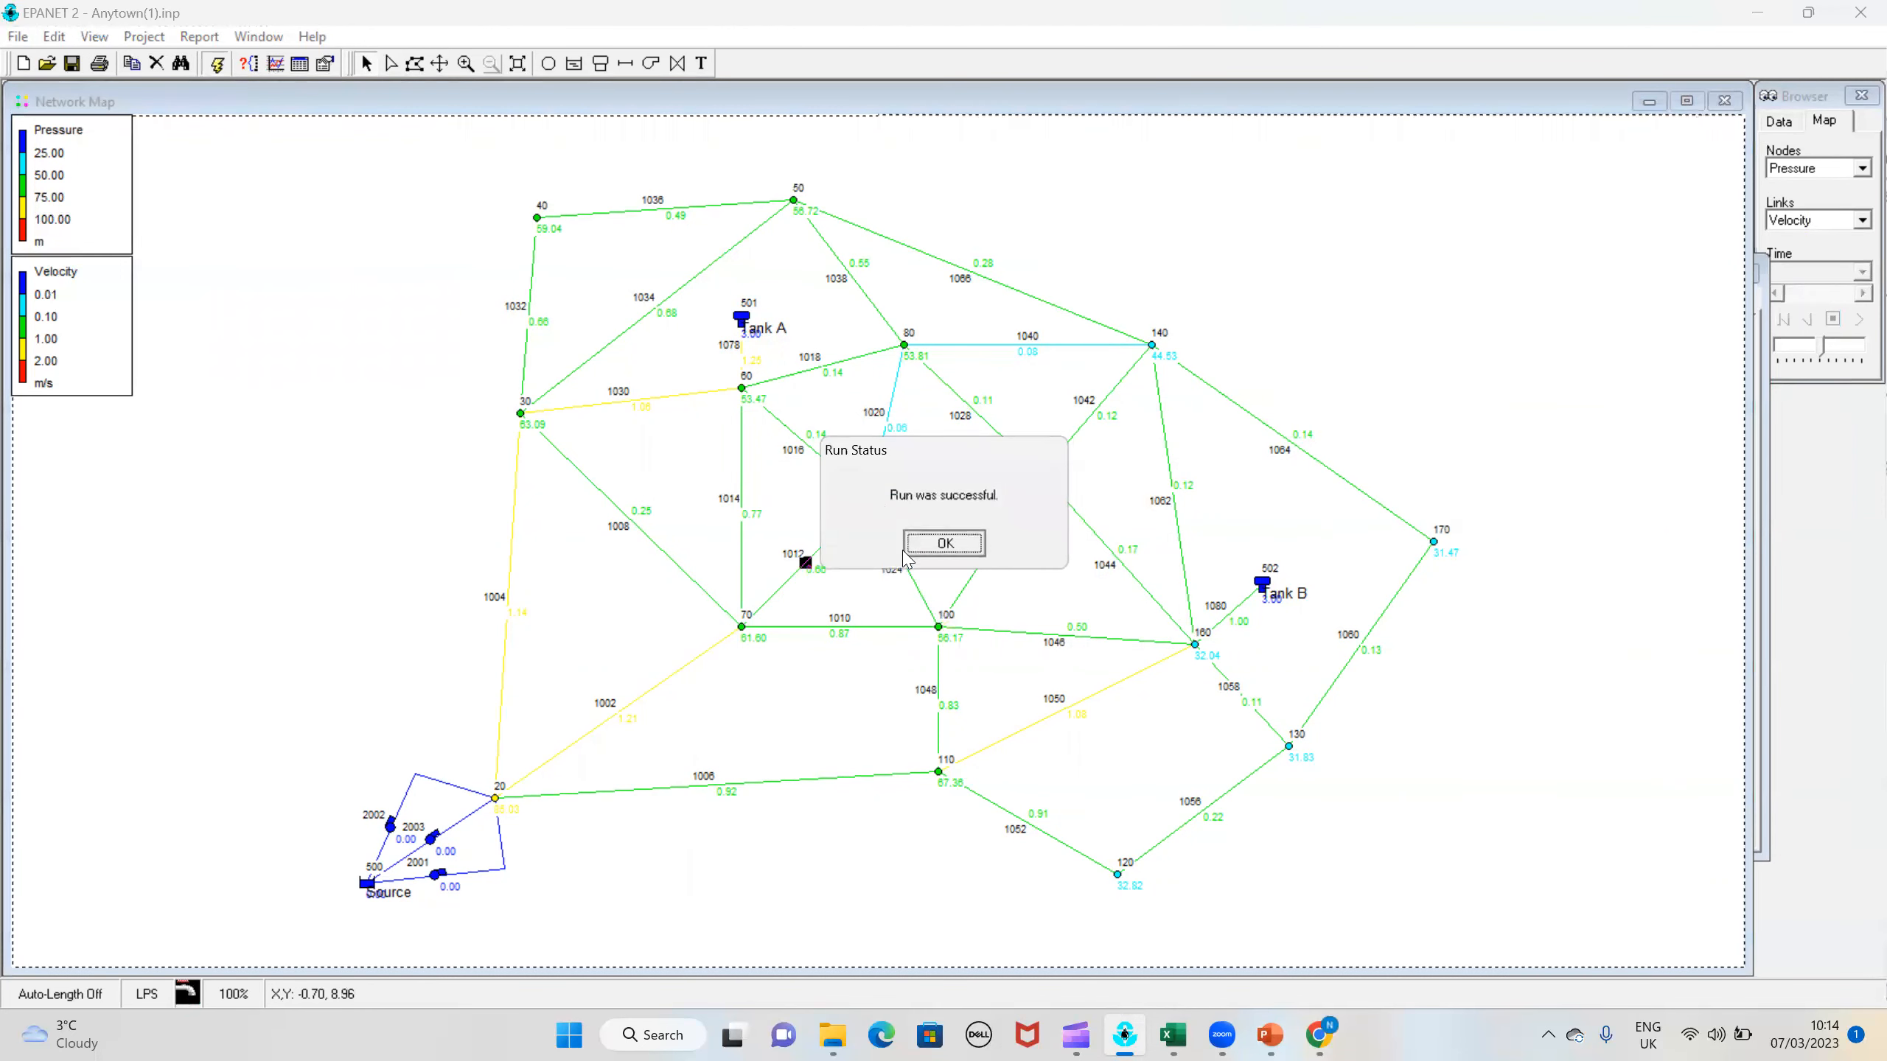
{"action": "left_click", "coordinate": [199, 37]}
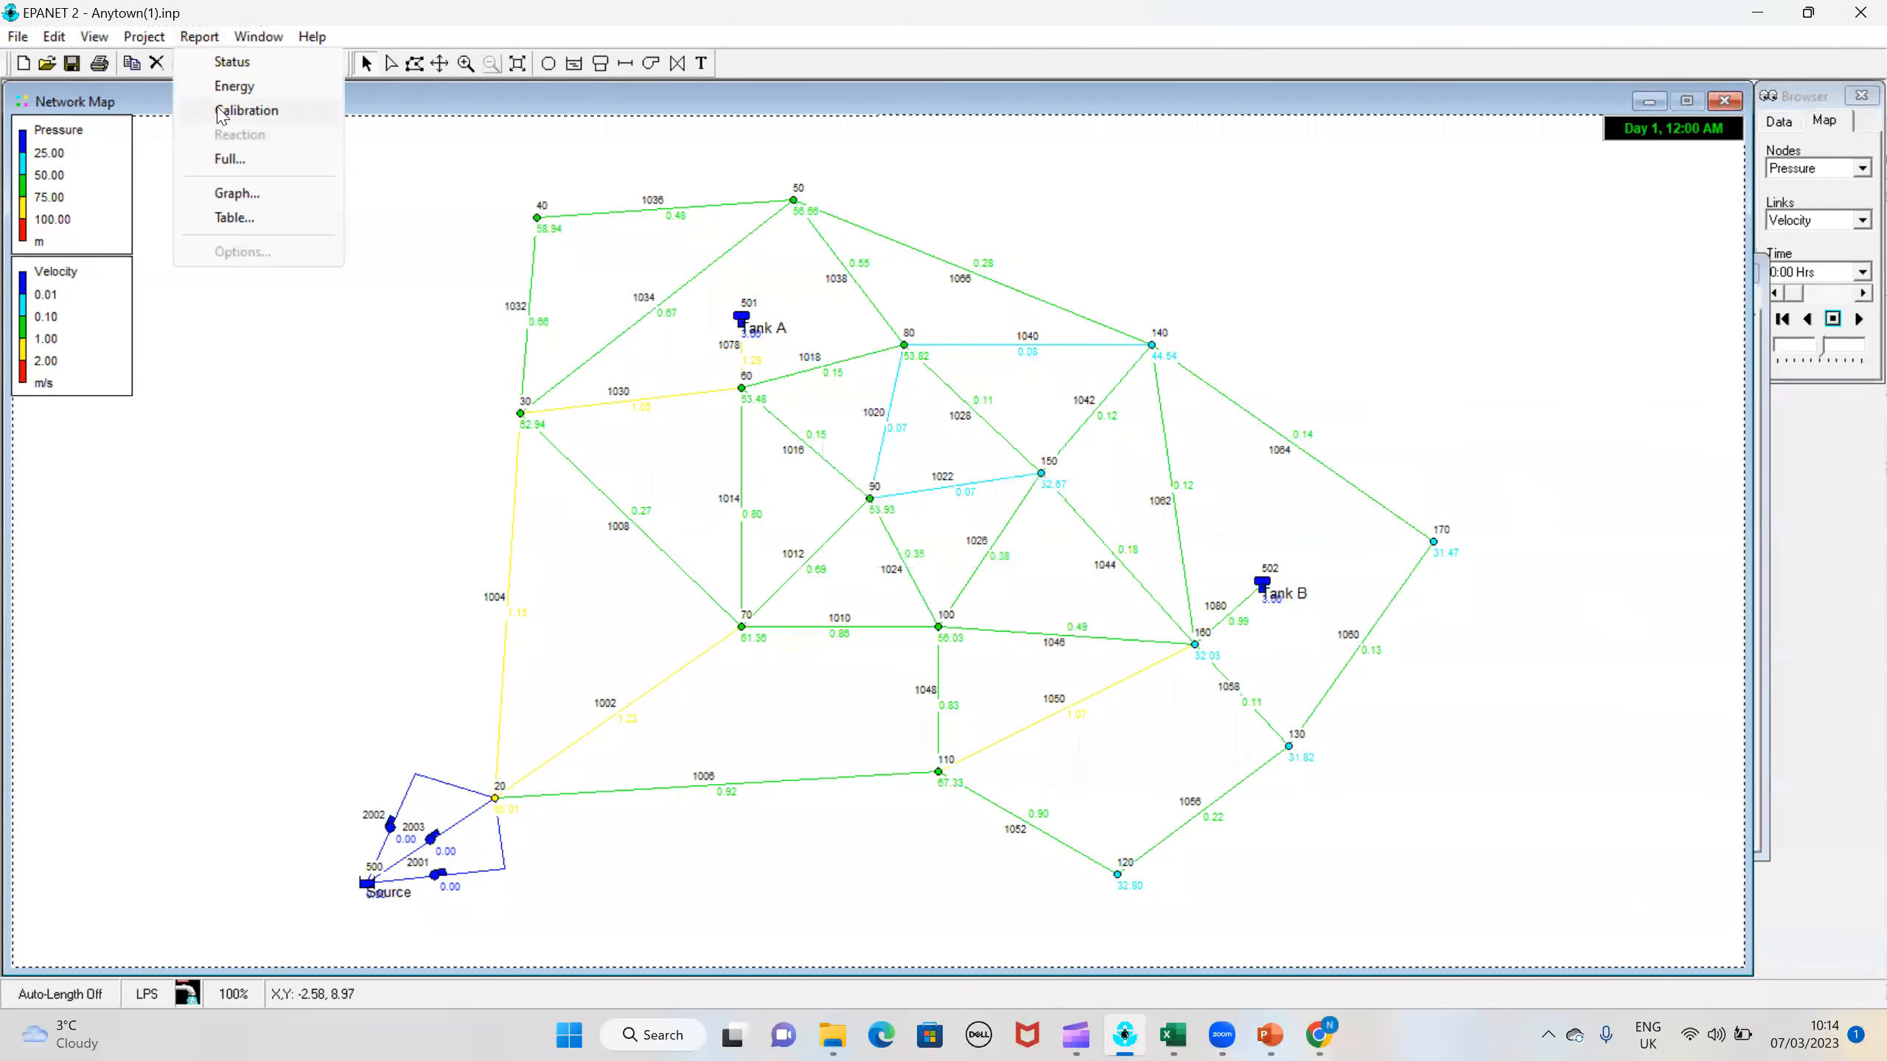
{"action": "left_click", "coordinate": [219, 111]}
{"action": "left_click", "coordinate": [1033, 454]}
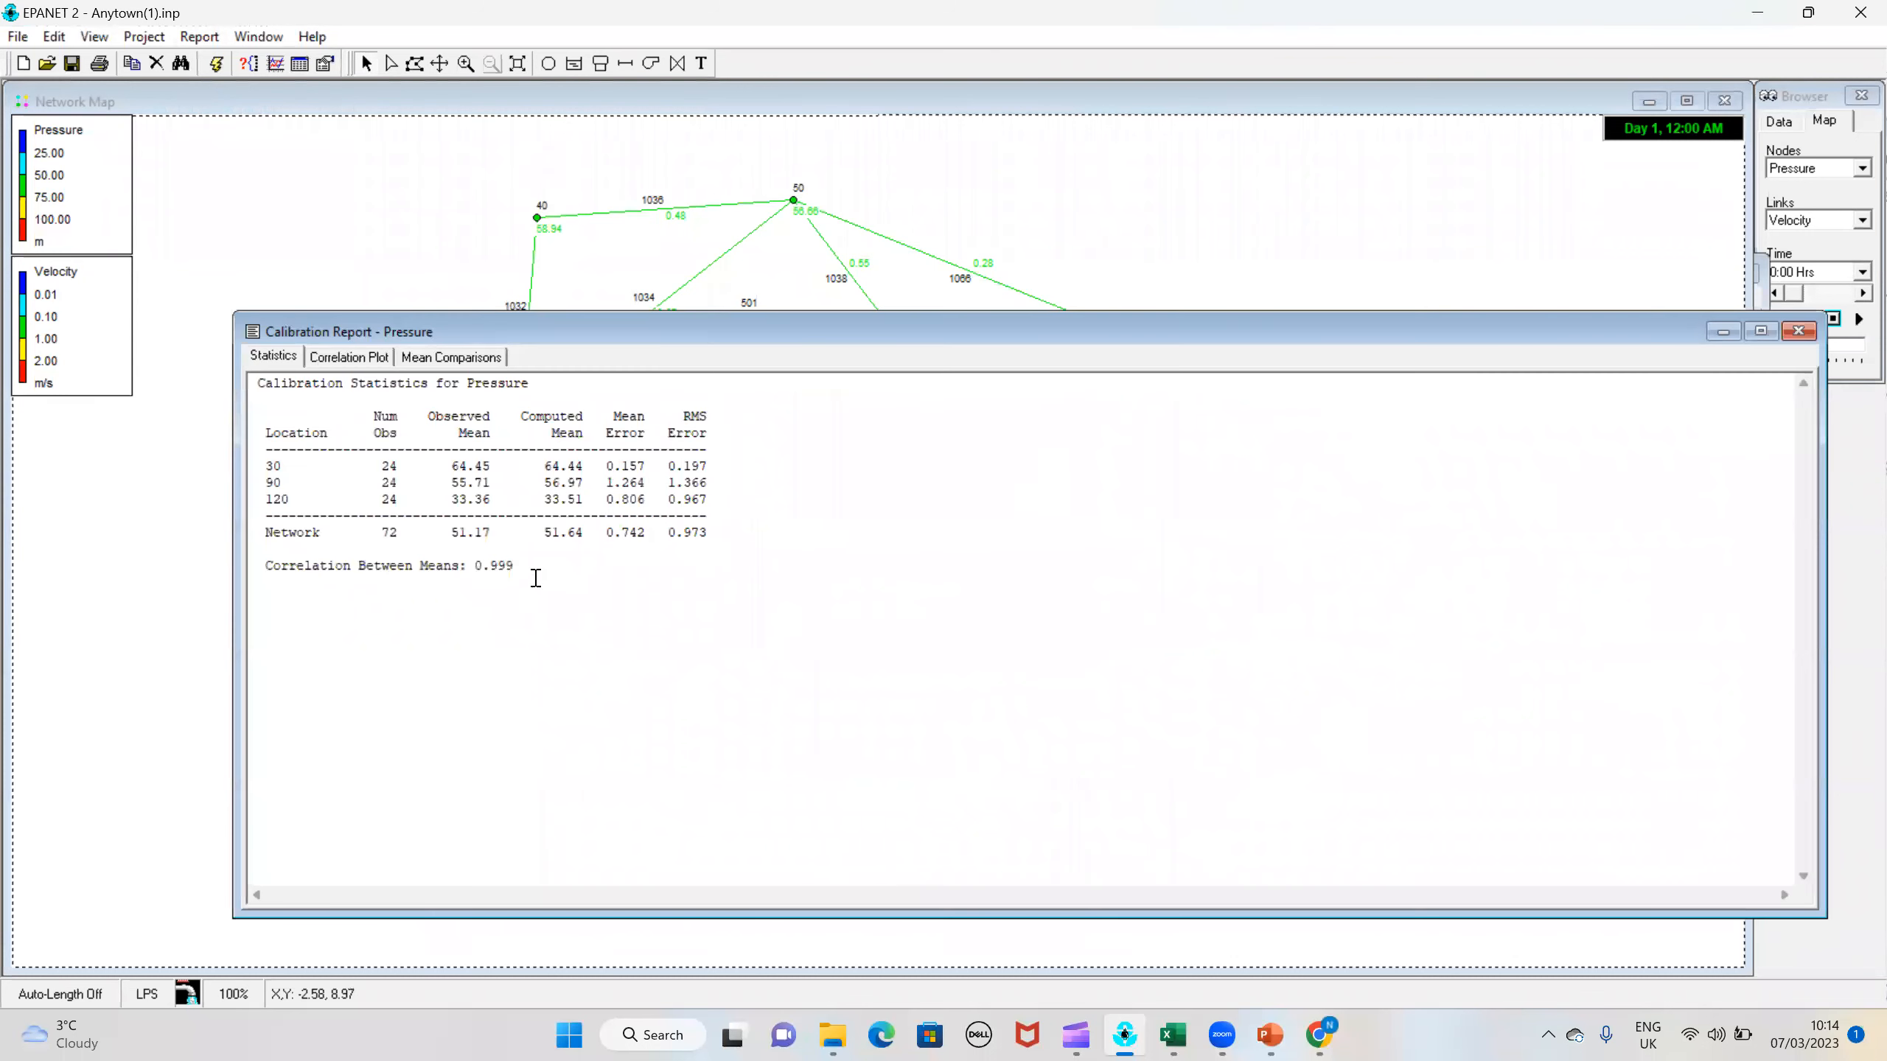
{"action": "left_click", "coordinate": [355, 358]}
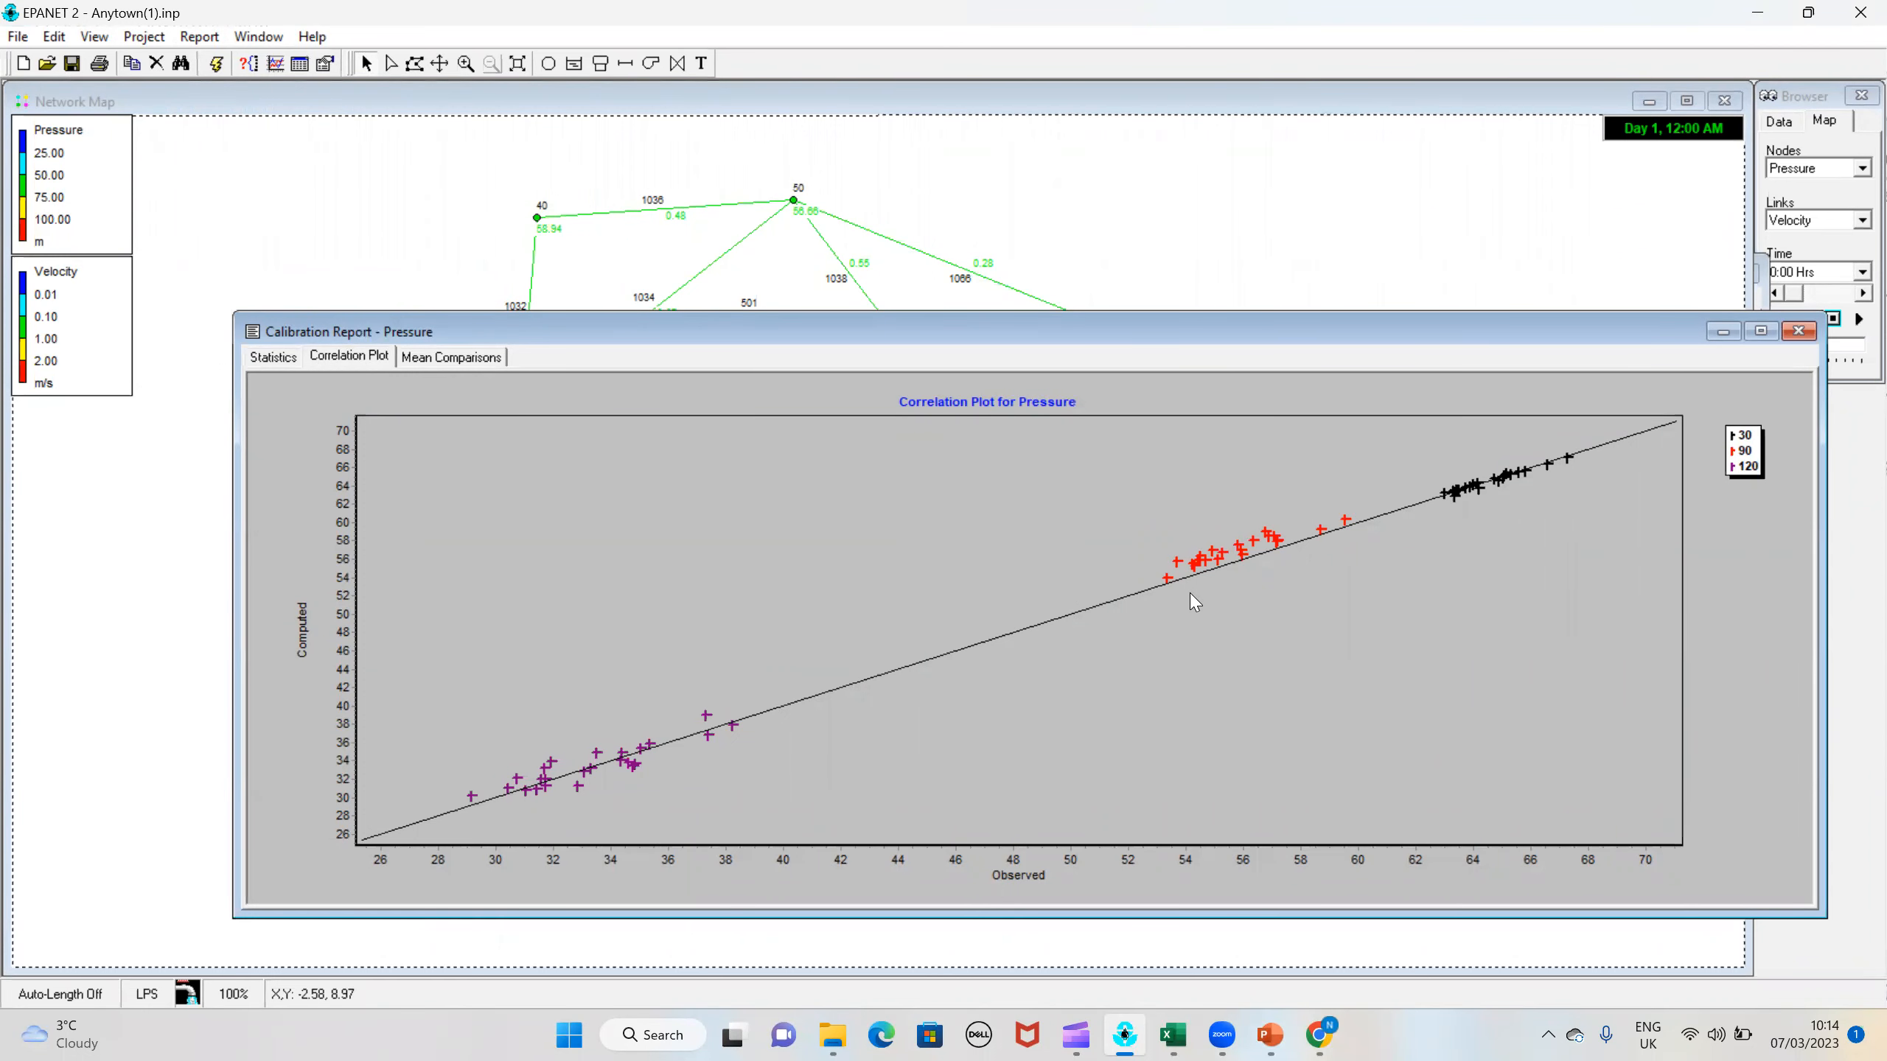
{"action": "left_click", "coordinate": [1801, 333]}
Step: Select the whole network and group-edit all pipes with tag equal to 2, replacing their roughness with 70
{"action": "left_click", "coordinate": [55, 36]}
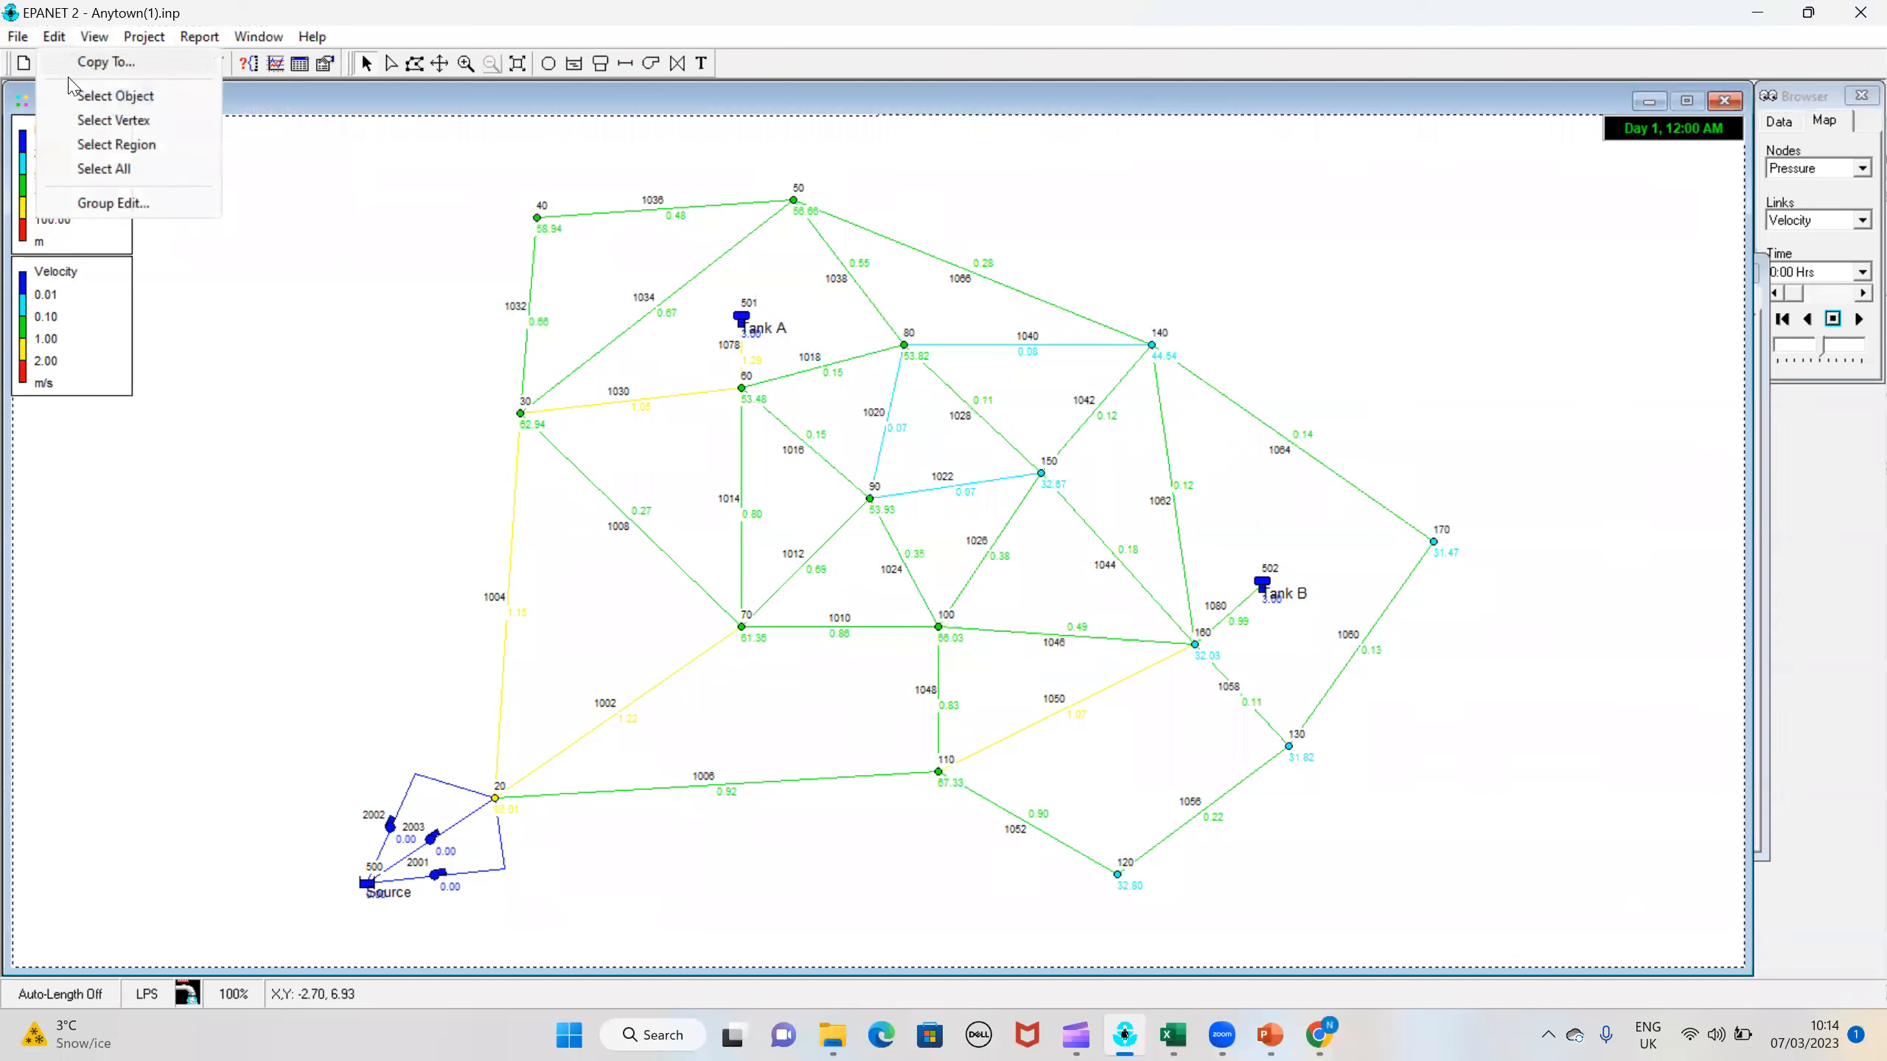
{"action": "left_click", "coordinate": [132, 181]}
{"action": "left_click", "coordinate": [57, 36]}
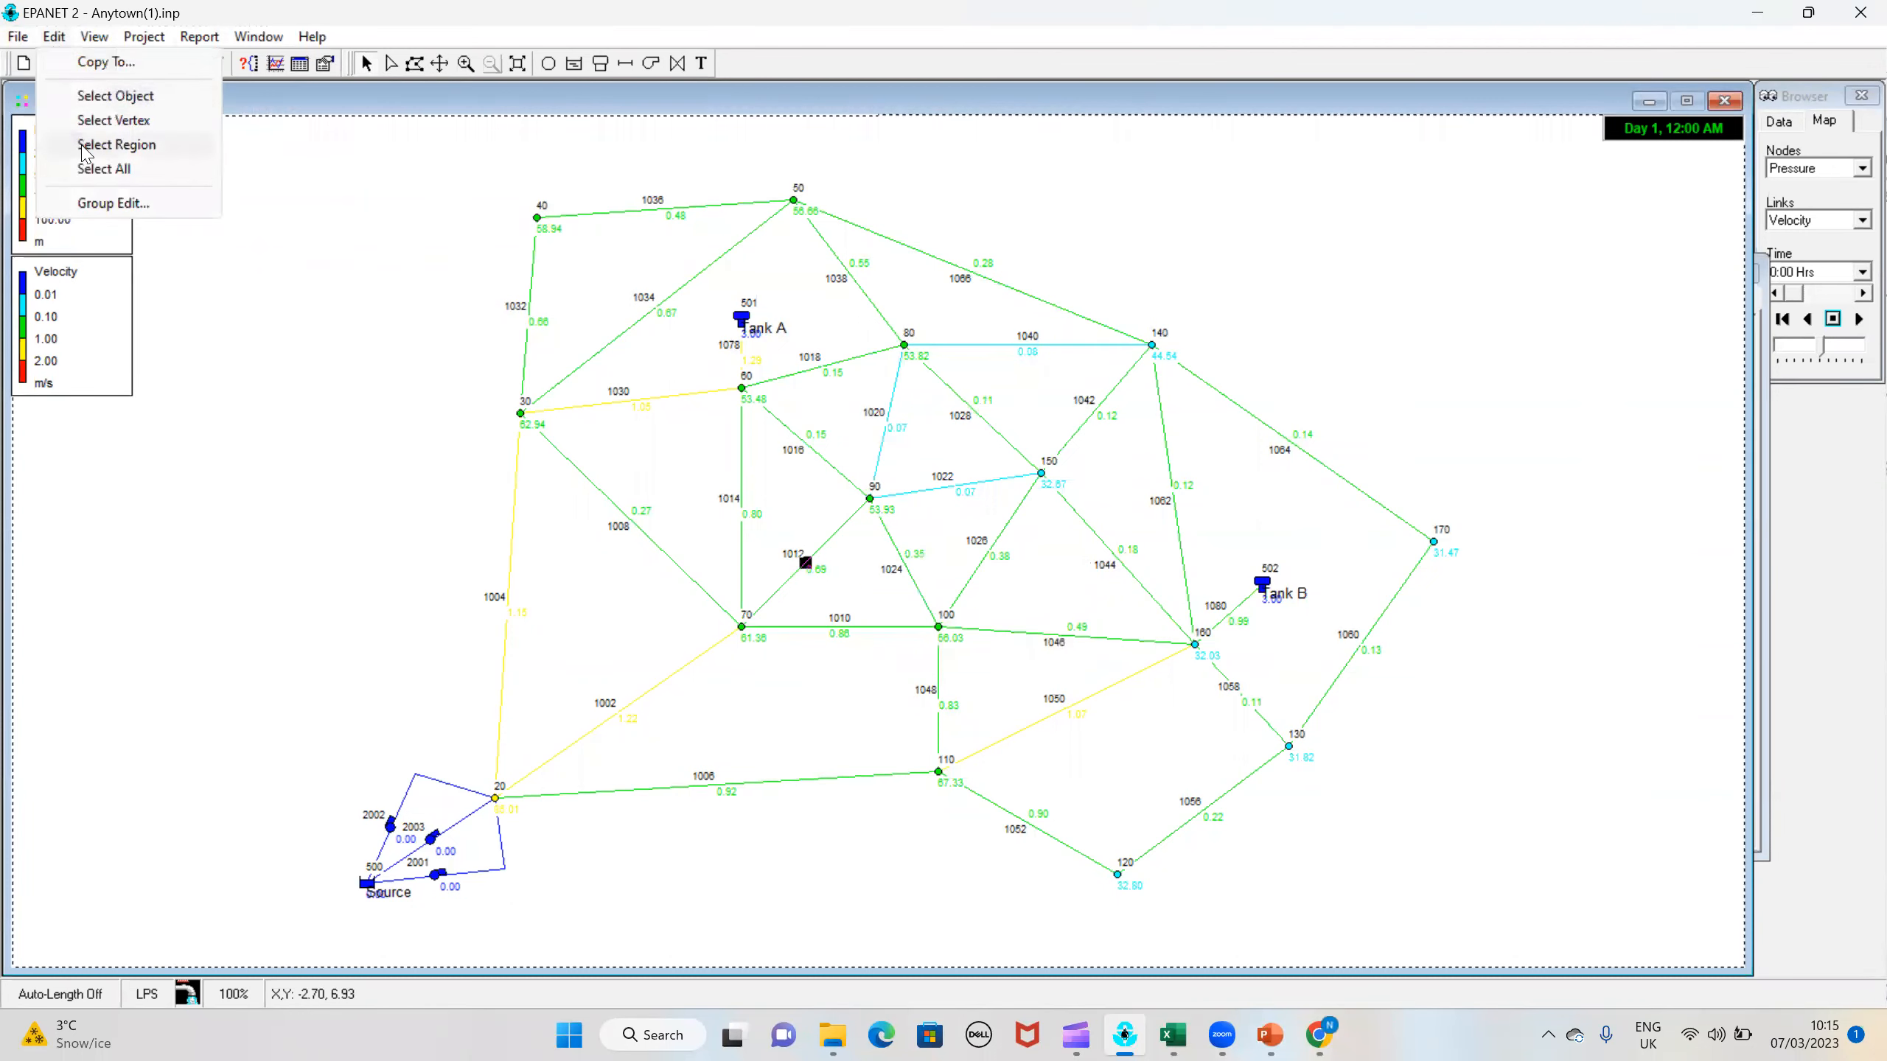
{"action": "left_click", "coordinate": [119, 205]}
{"action": "left_click", "coordinate": [917, 471]}
{"action": "left_click", "coordinate": [902, 509]}
{"action": "left_click", "coordinate": [728, 512]}
{"action": "left_click", "coordinate": [1070, 514]}
{"action": "type", "text": "2"}
{"action": "left_click", "coordinate": [885, 559]}
{"action": "left_click", "coordinate": [869, 605]}
{"action": "left_click", "coordinate": [1103, 560]}
{"action": "type", "text": "70"}
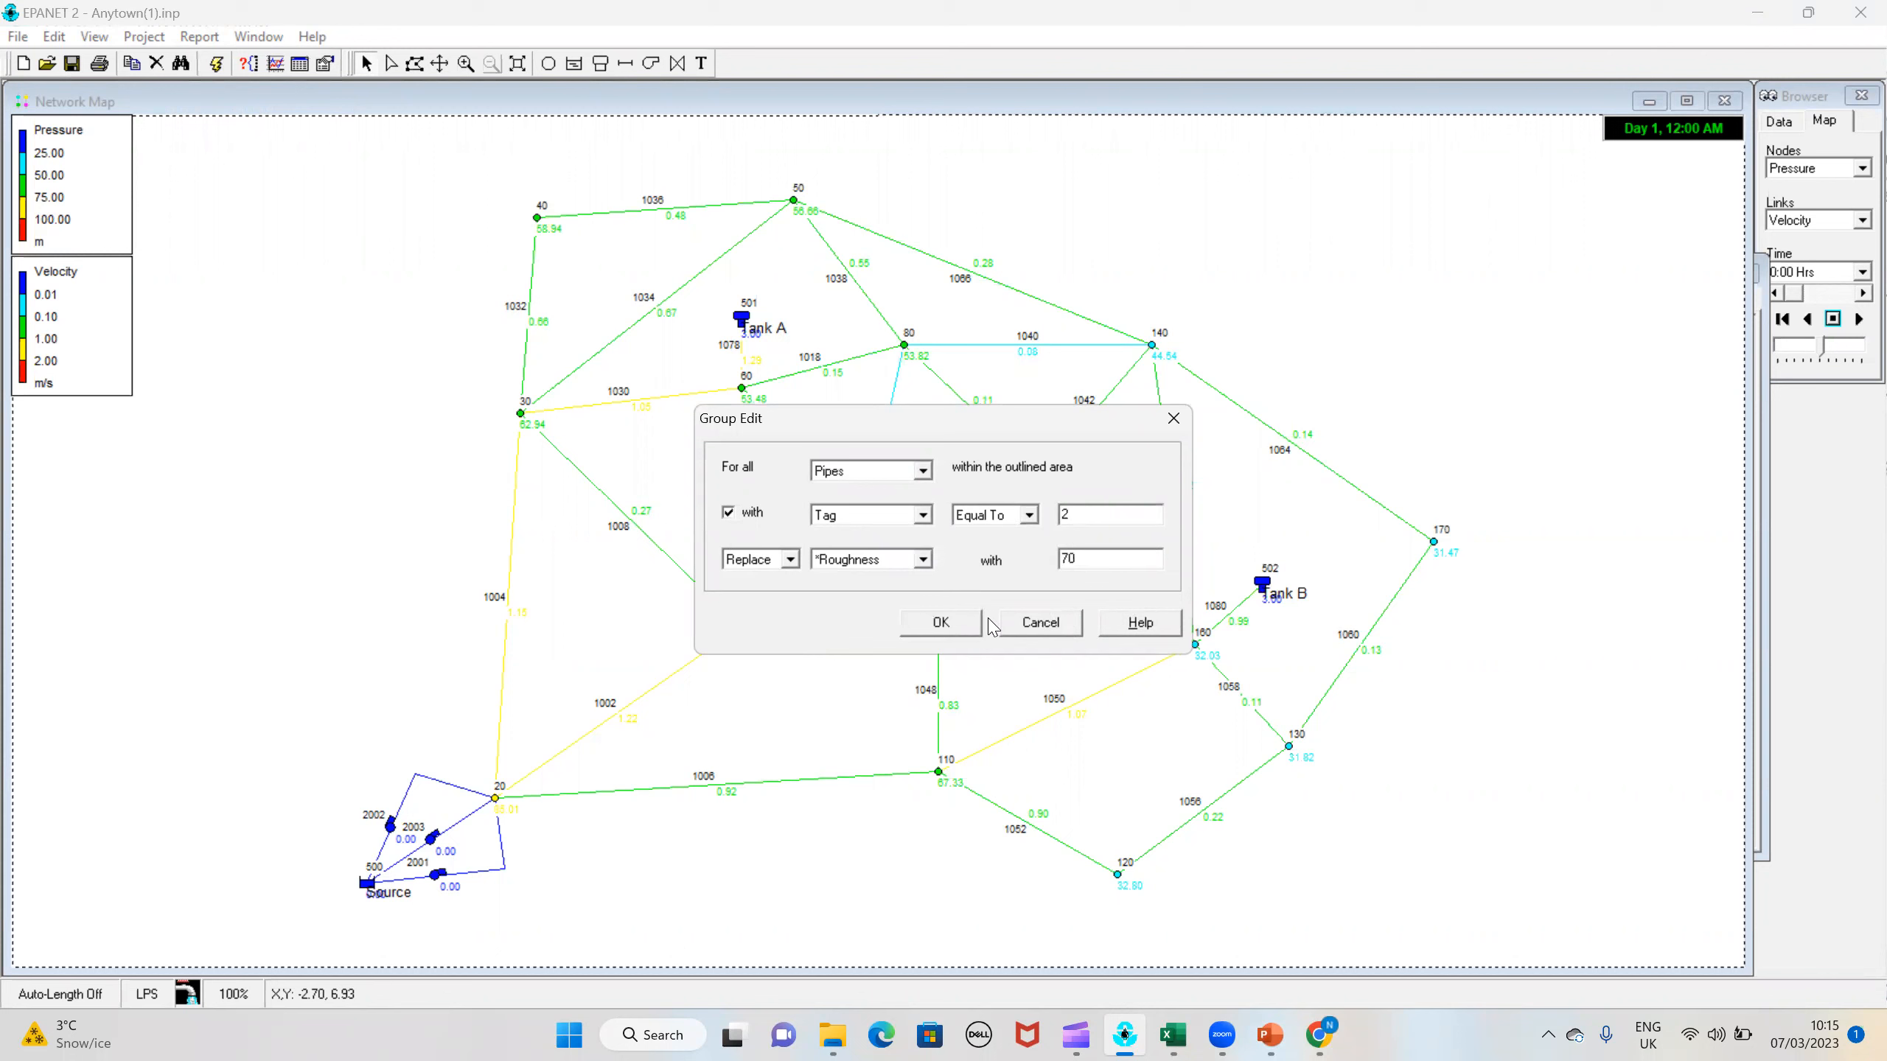
{"action": "left_click", "coordinate": [963, 630]}
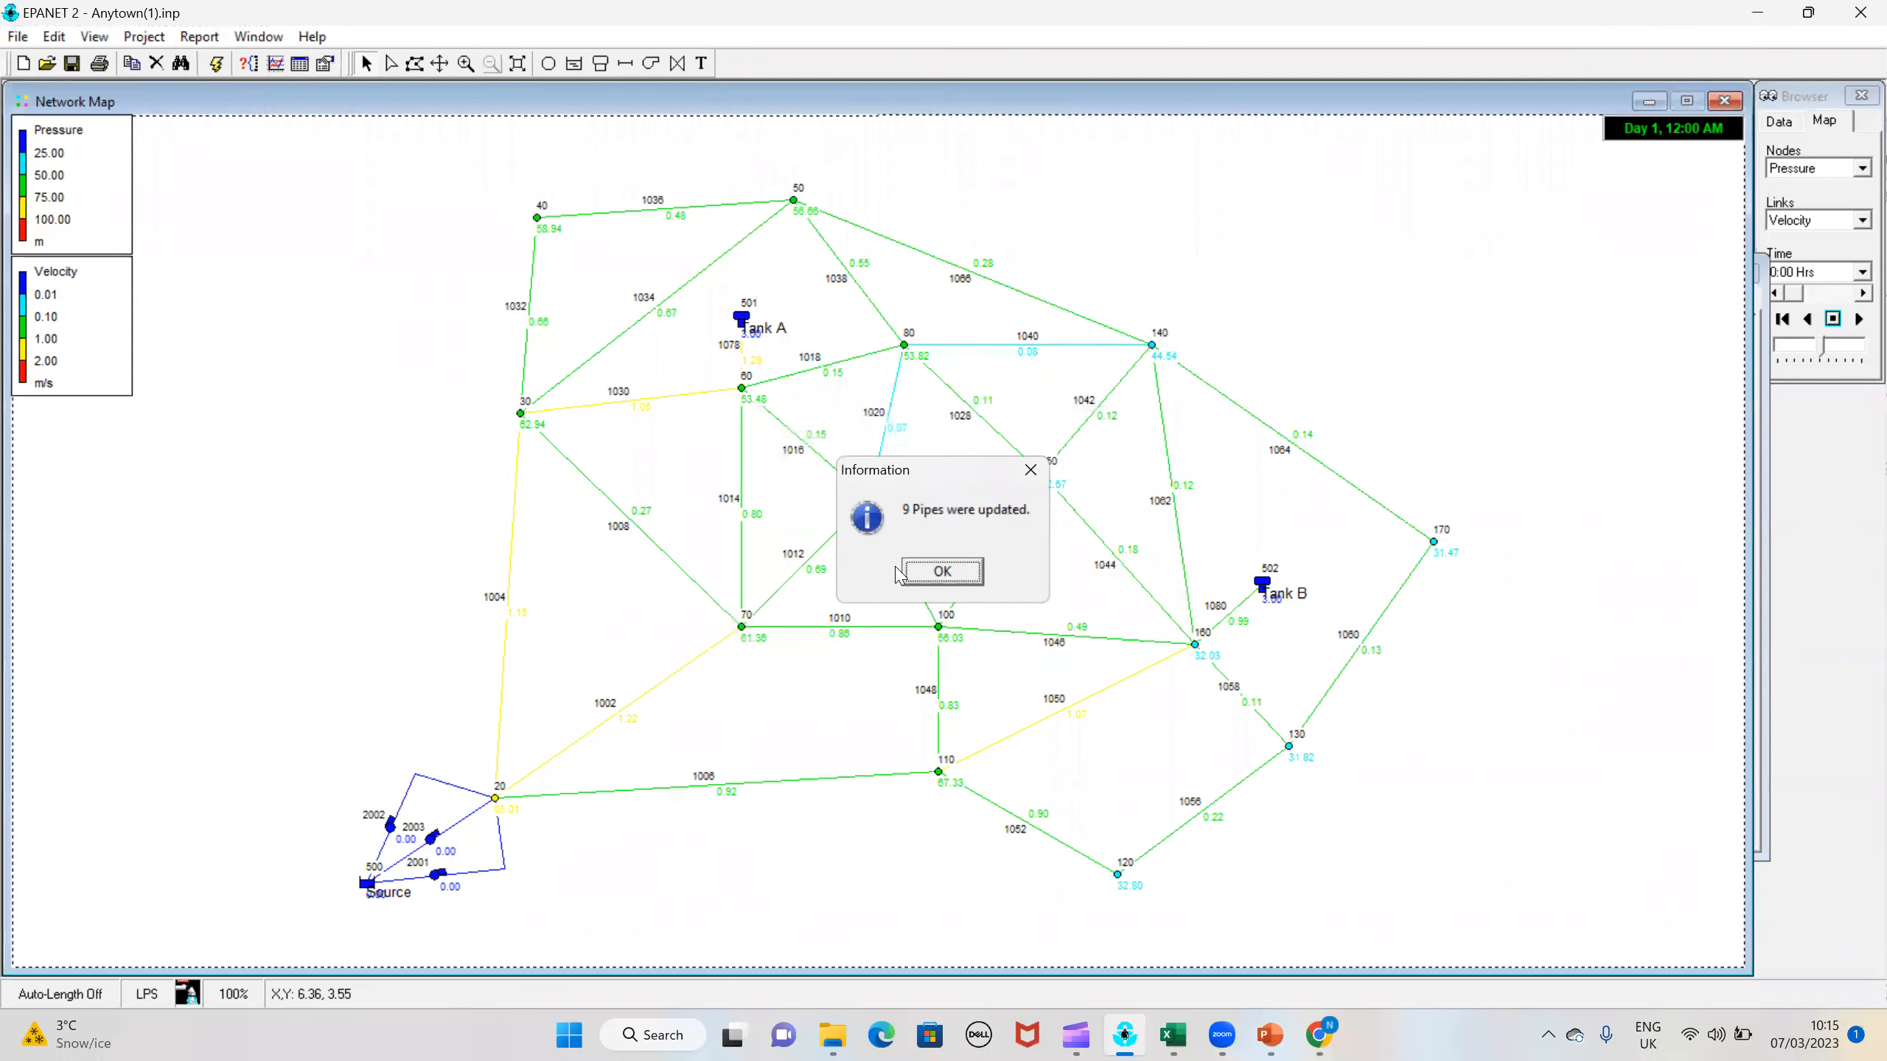
{"action": "key", "text": "Return"}
Step: Run the hydraulic analysis with the Group 2 roughness of 70 and dismiss the run status
{"action": "left_click", "coordinate": [190, 40]}
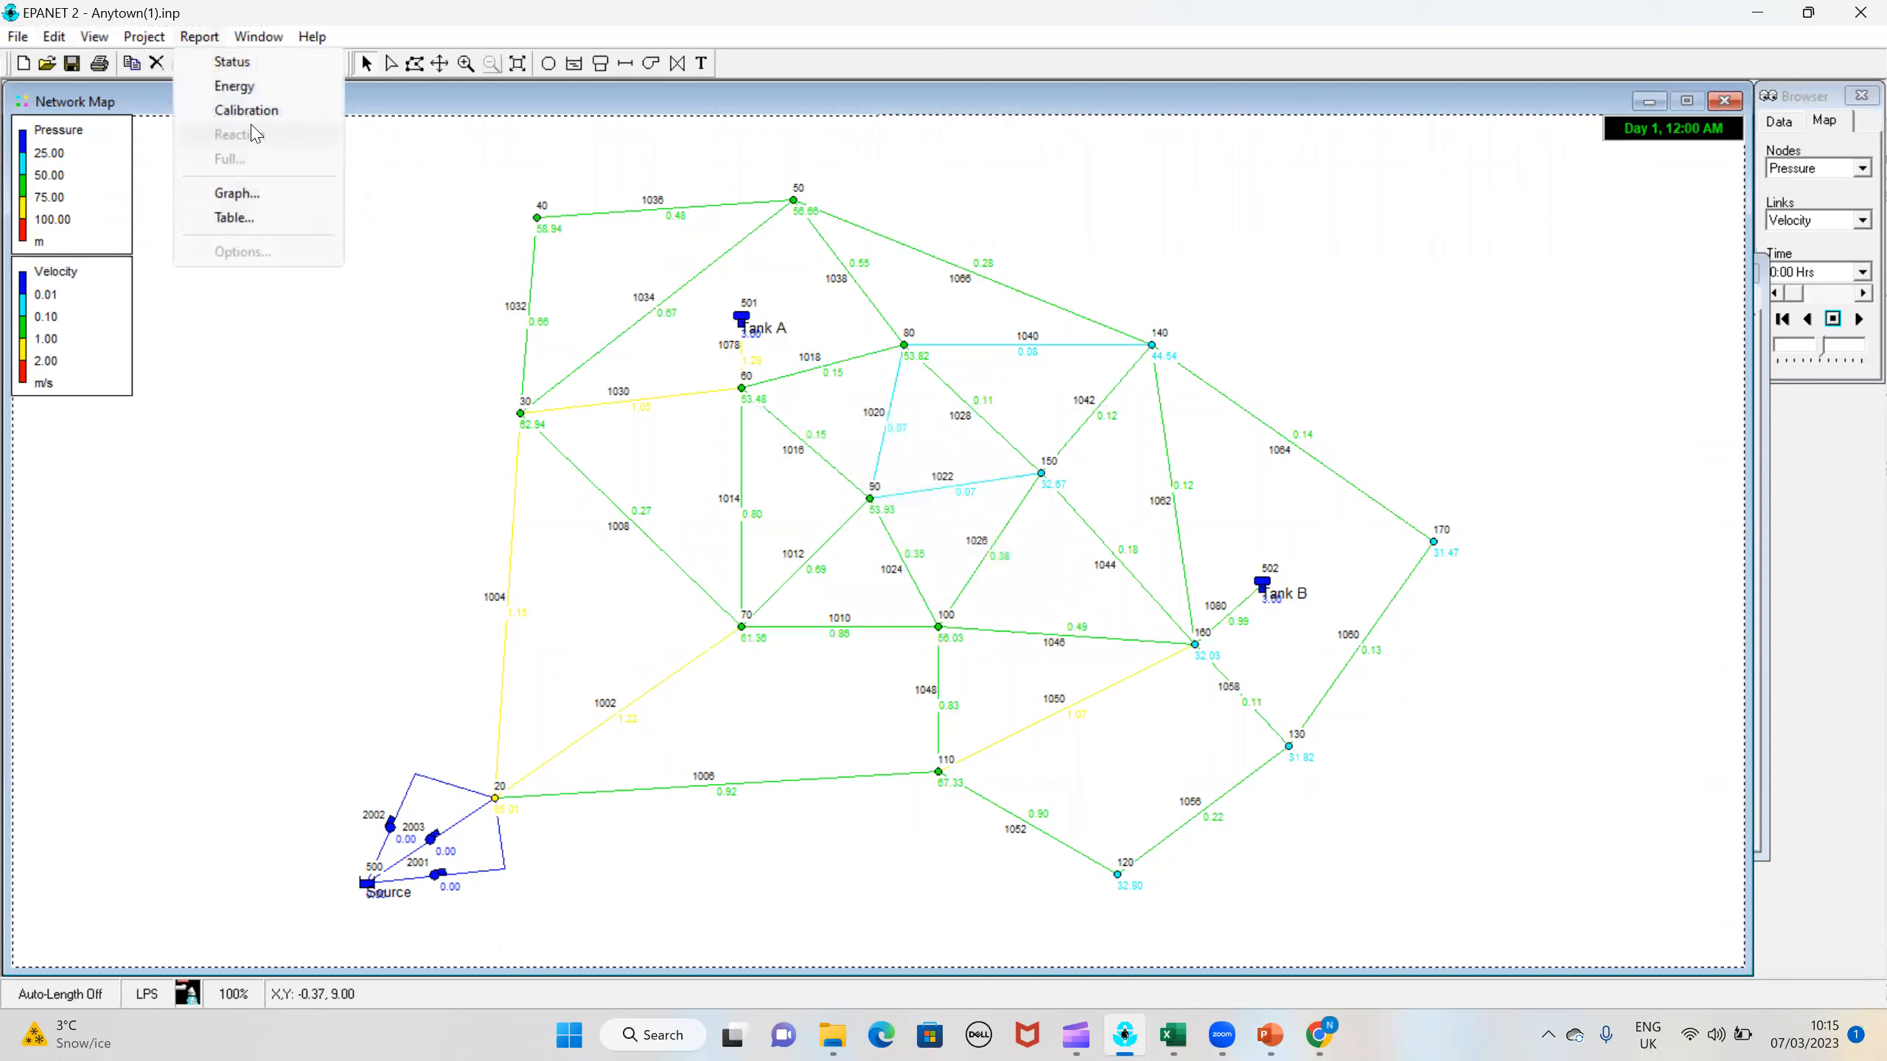
{"action": "left_click", "coordinate": [153, 91]}
{"action": "left_click", "coordinate": [213, 65]}
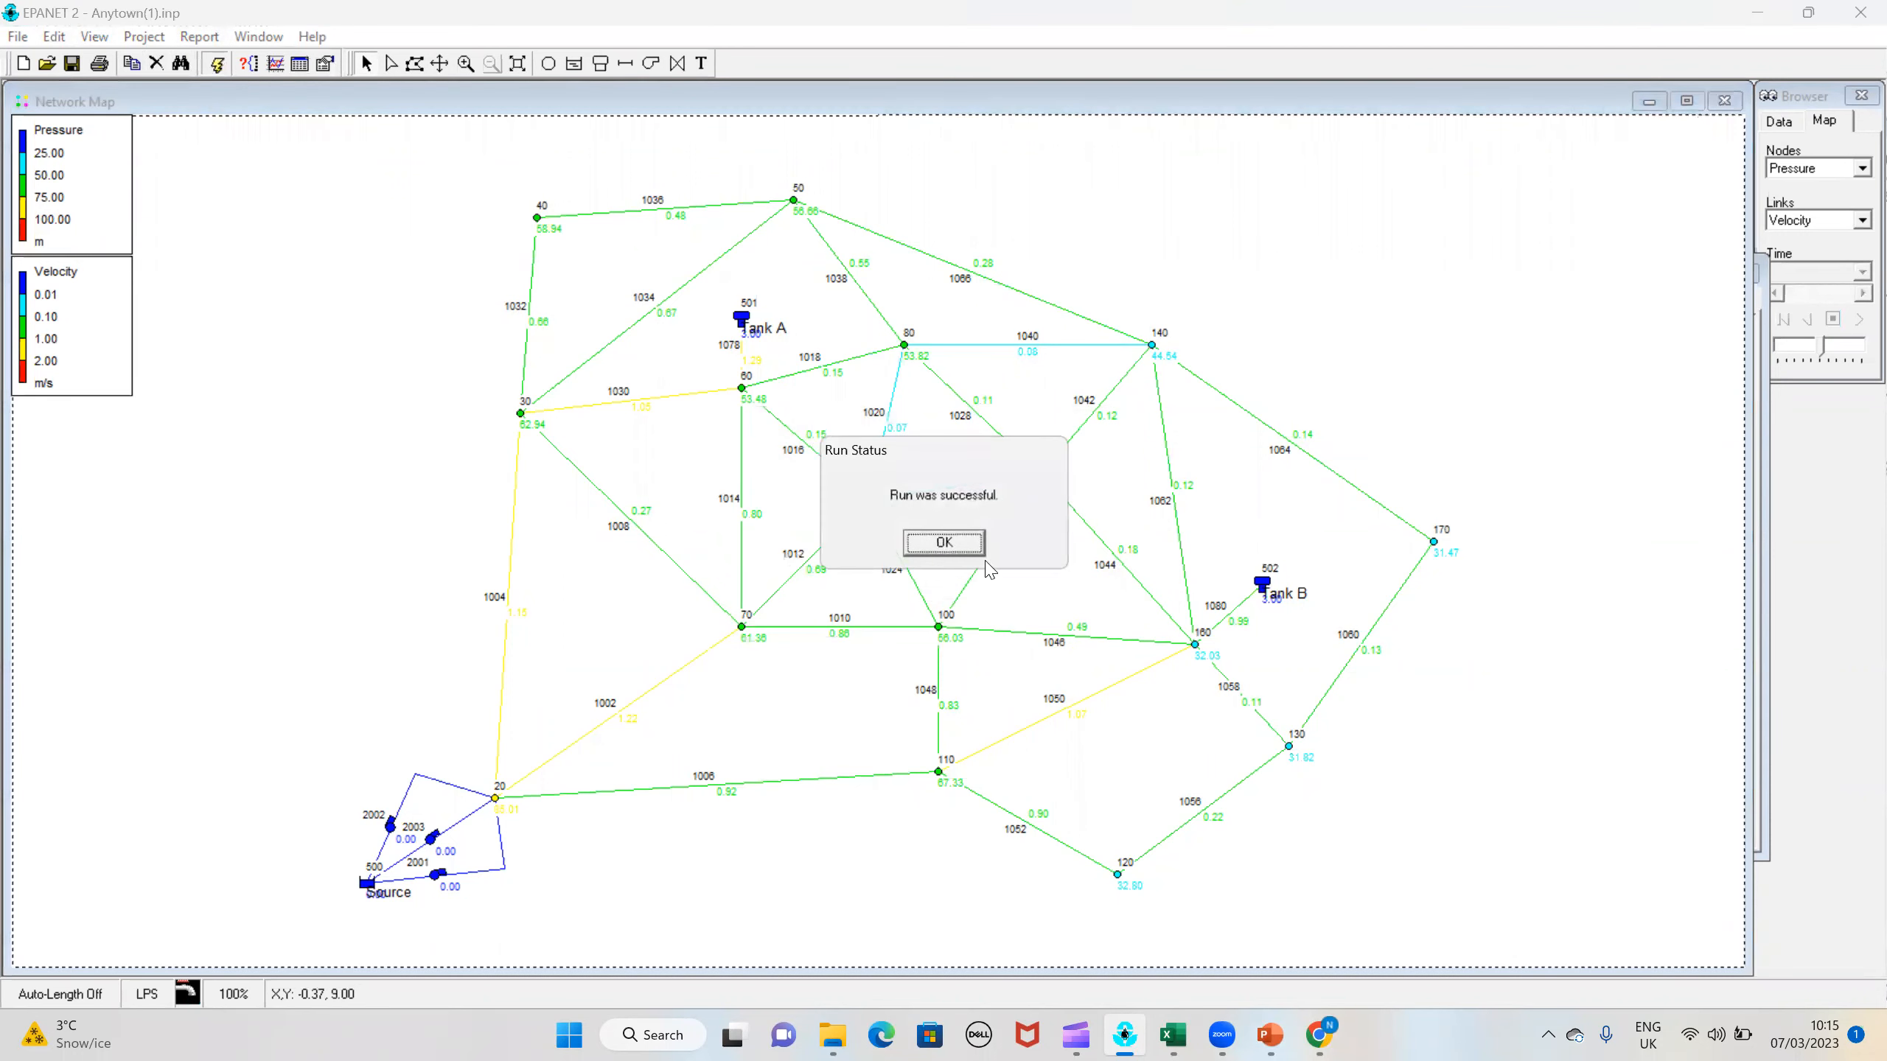
{"action": "key", "text": "Return"}
Step: Create the pressure calibration report for nodes 30, 90 and 120, examine its correlation plot, and close the report
{"action": "left_click", "coordinate": [221, 39]}
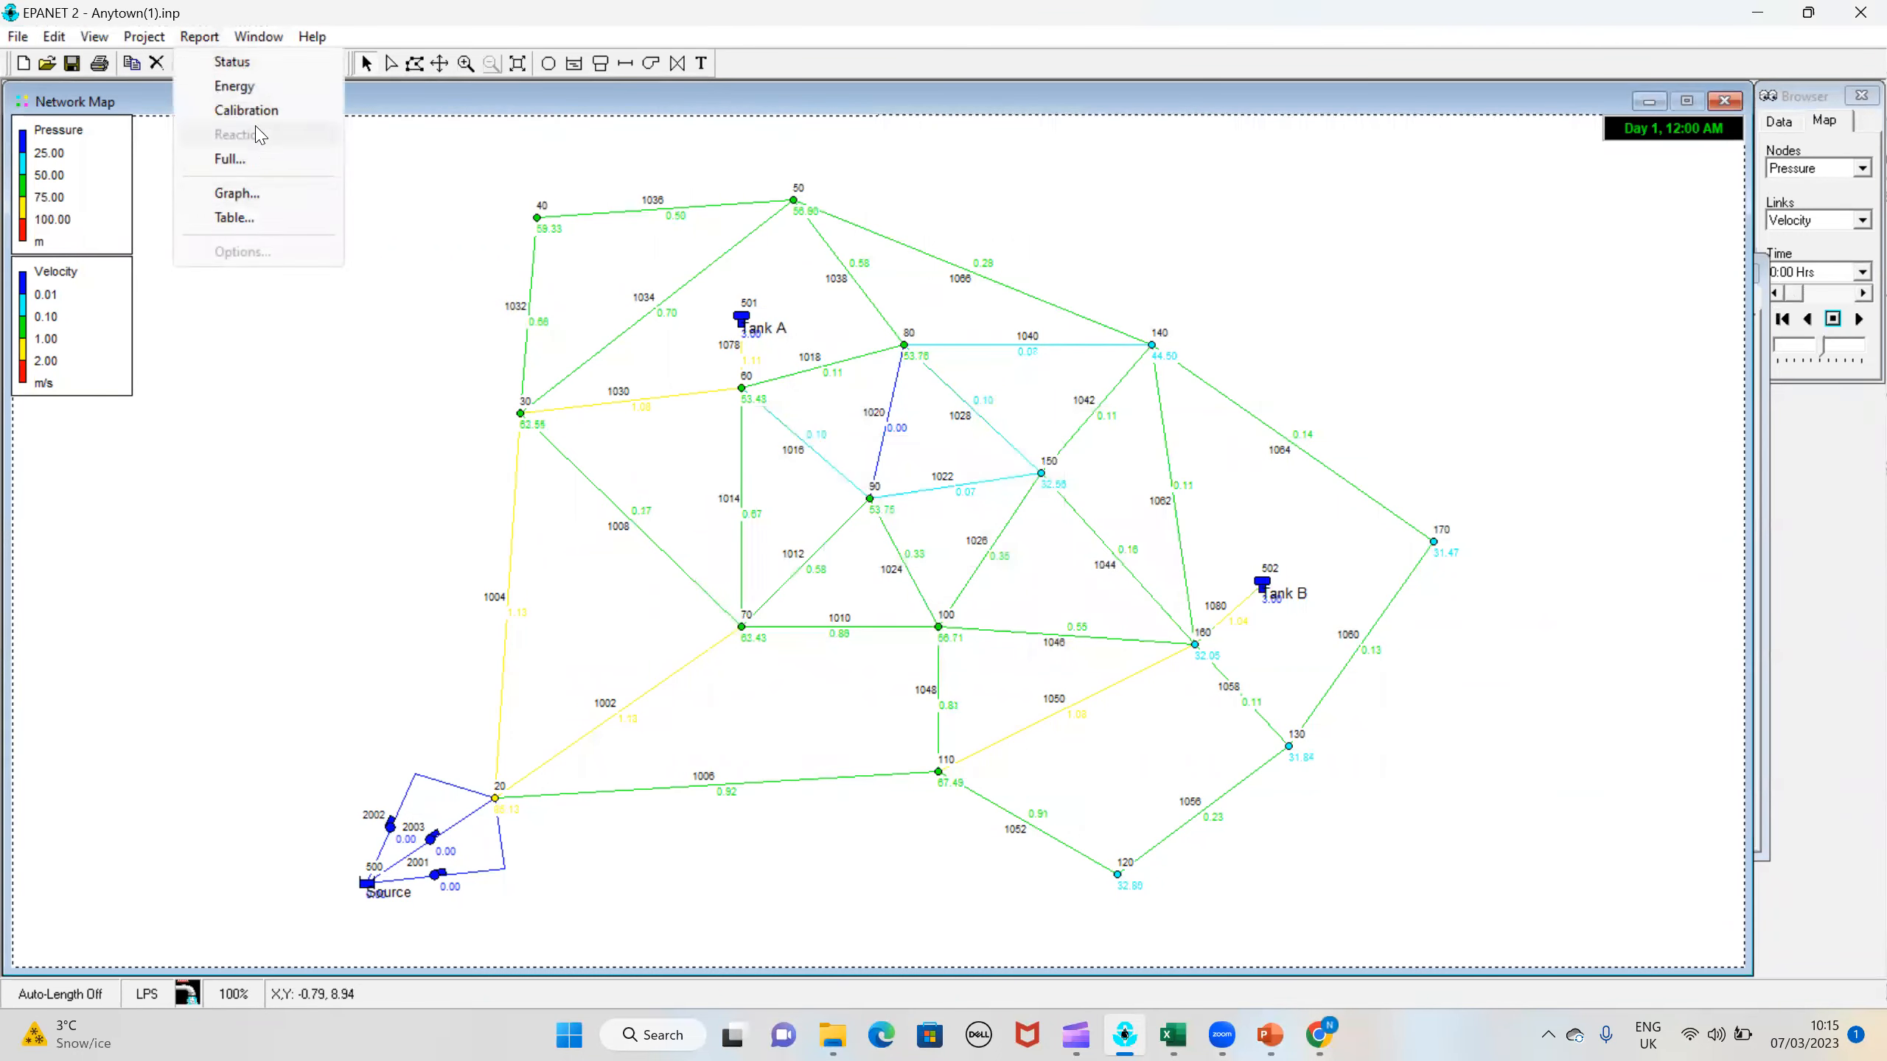
{"action": "left_click", "coordinate": [247, 110]}
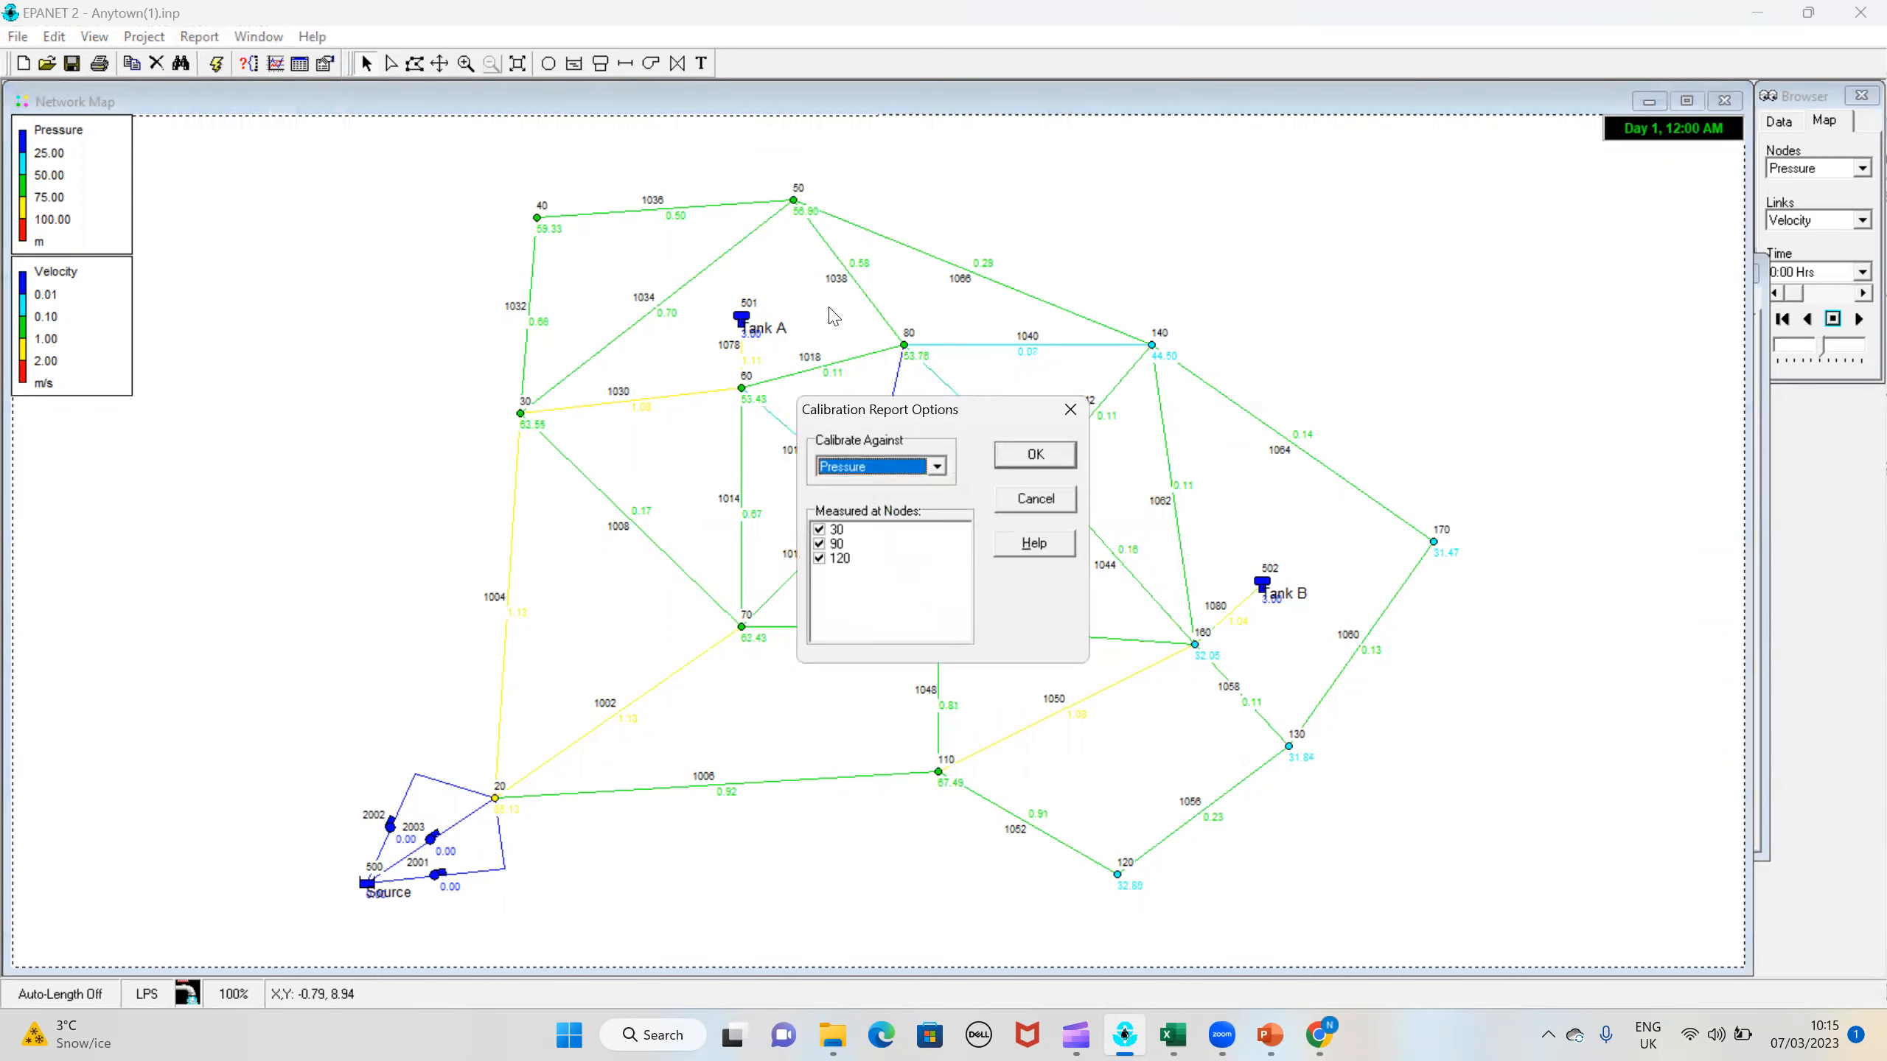
{"action": "left_click", "coordinate": [1065, 462]}
{"action": "left_click", "coordinate": [368, 388]}
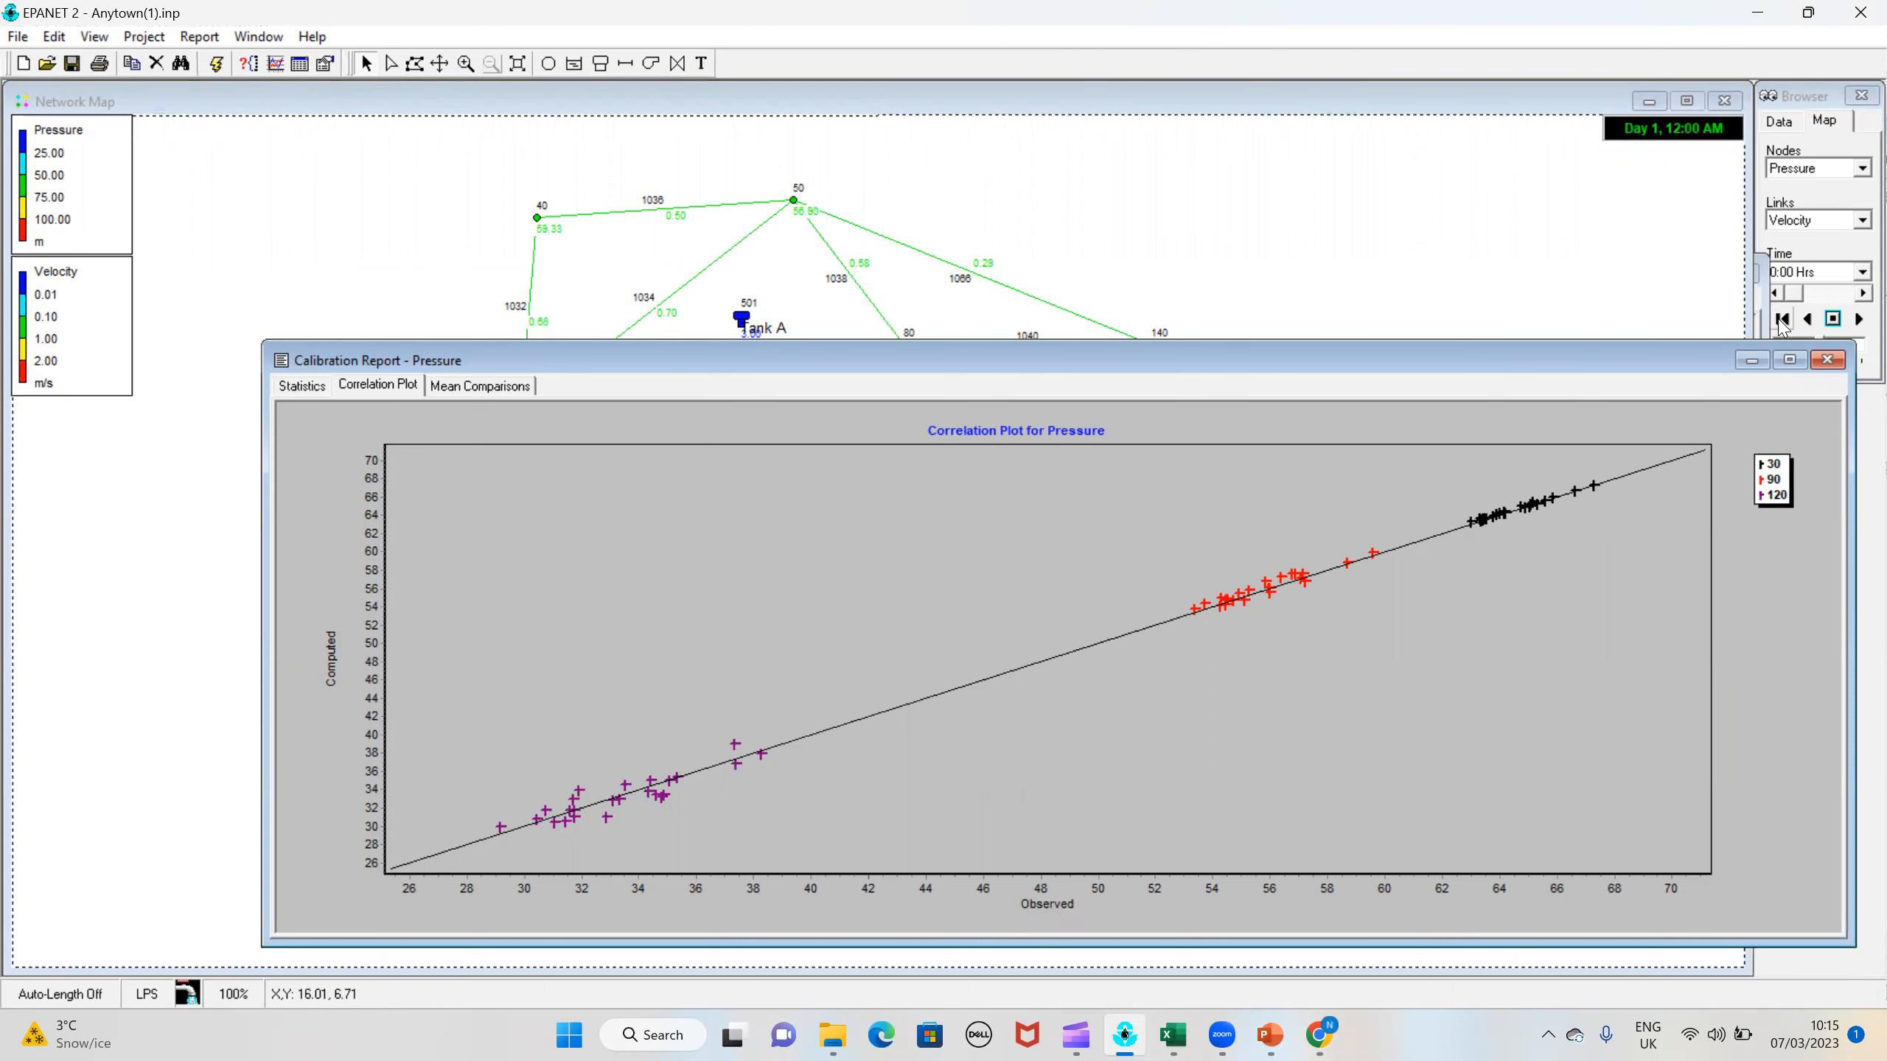
{"action": "left_click", "coordinate": [1841, 362]}
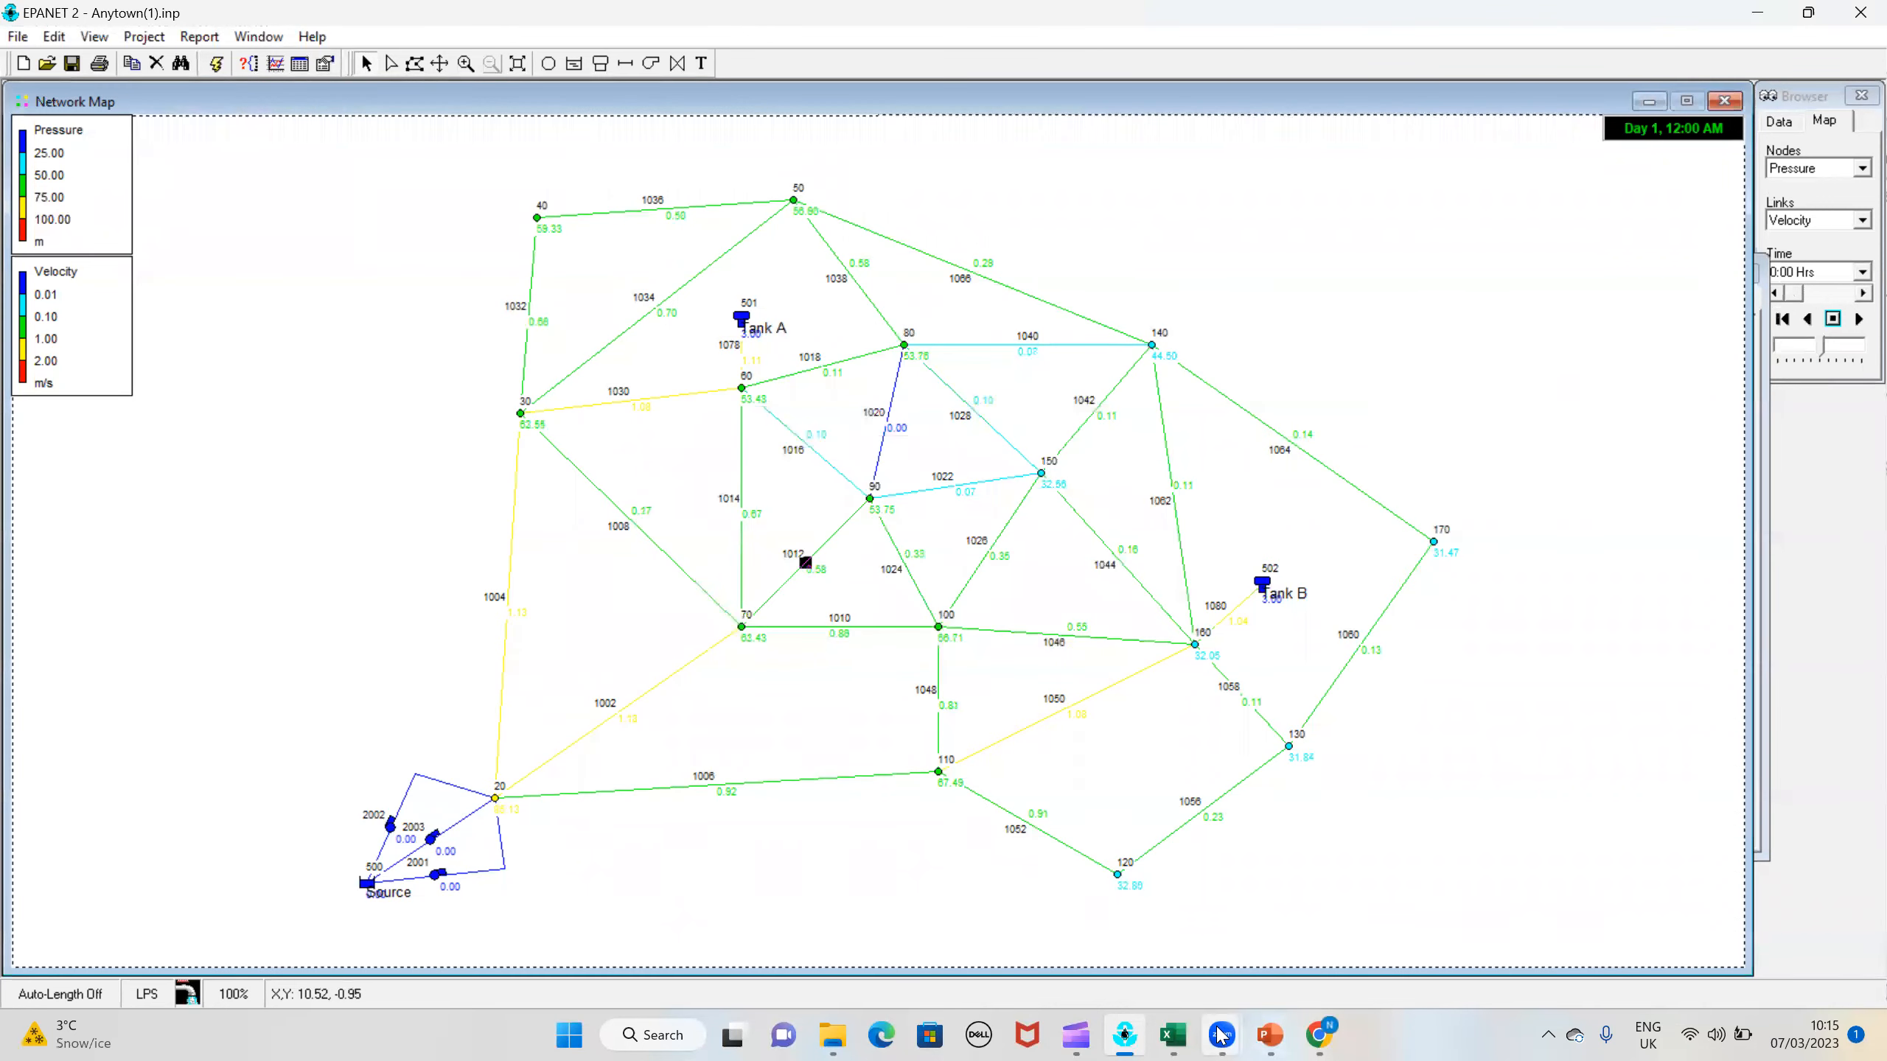
Step: Switch to the Excel workbook, record 120 as trial 4's Group 1 roughness, and move the window aside to uncover the network map
{"action": "left_click", "coordinate": [1172, 1035]}
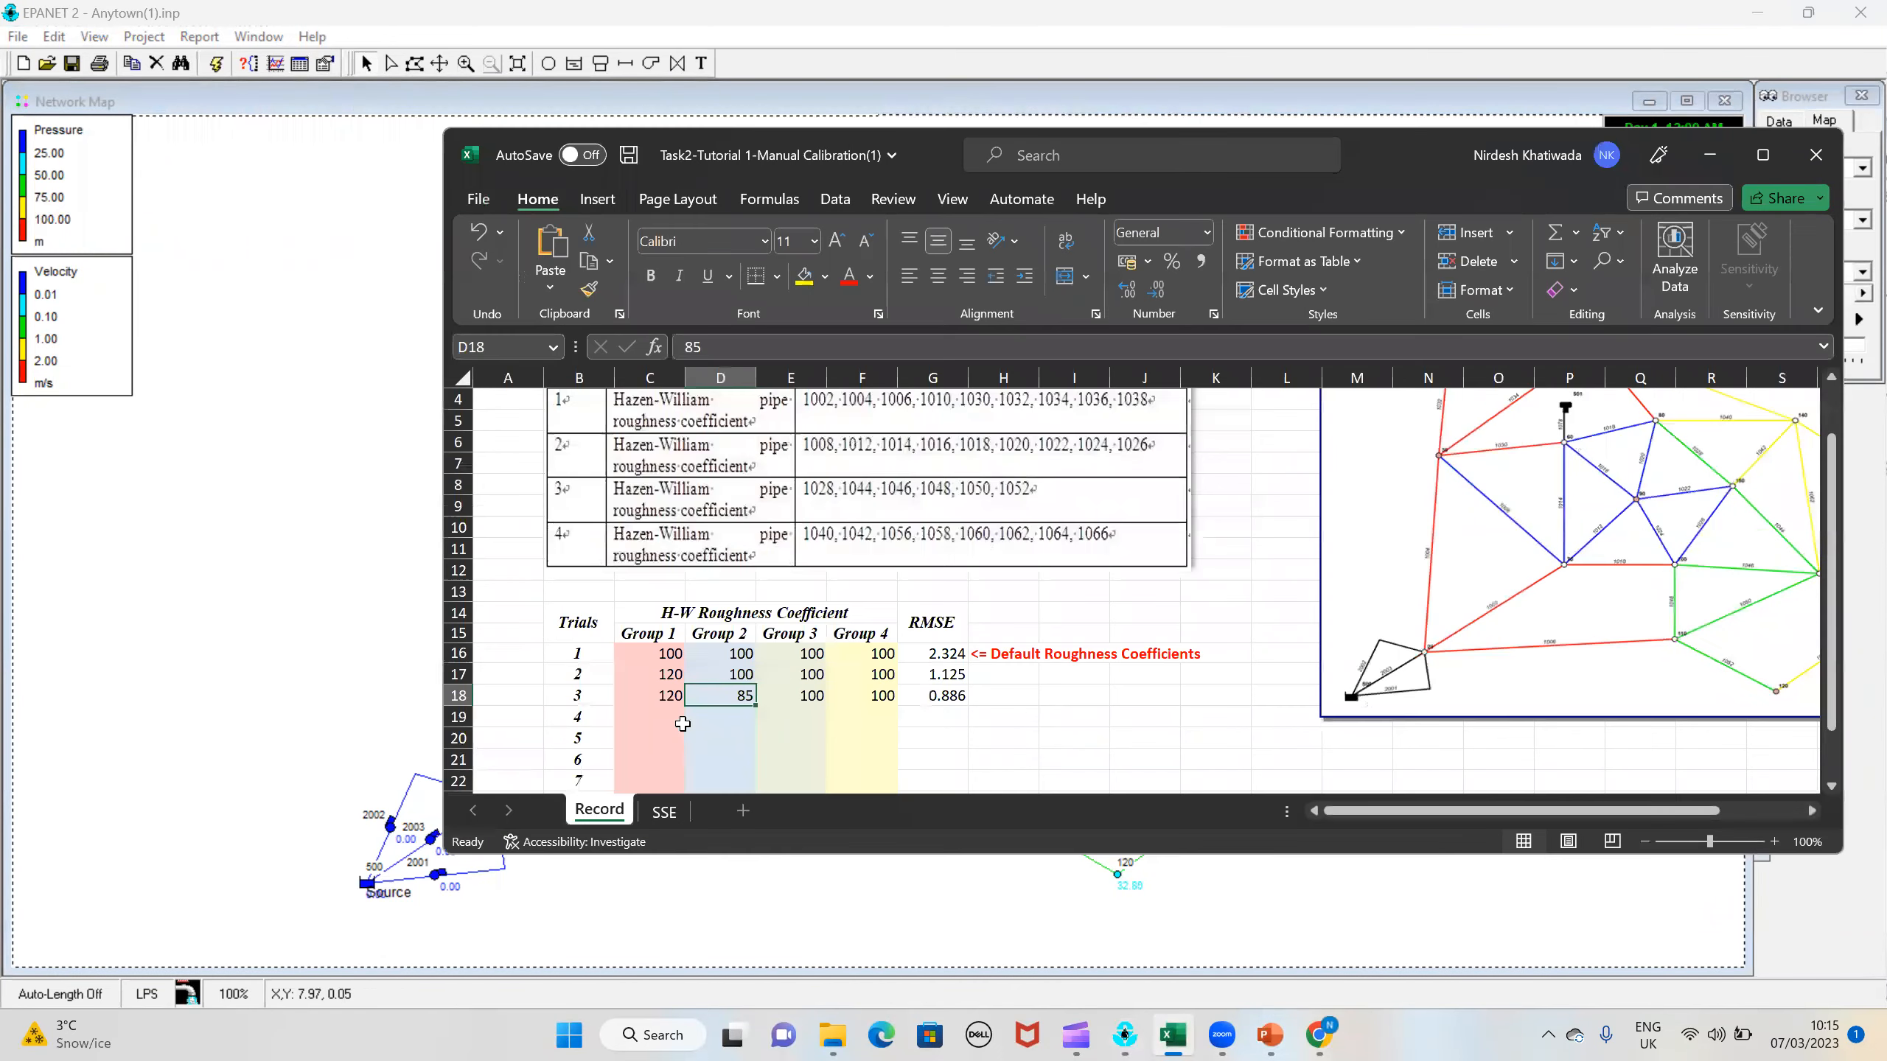
{"action": "left_click", "coordinate": [673, 719]}
{"action": "type", "text": "120"}
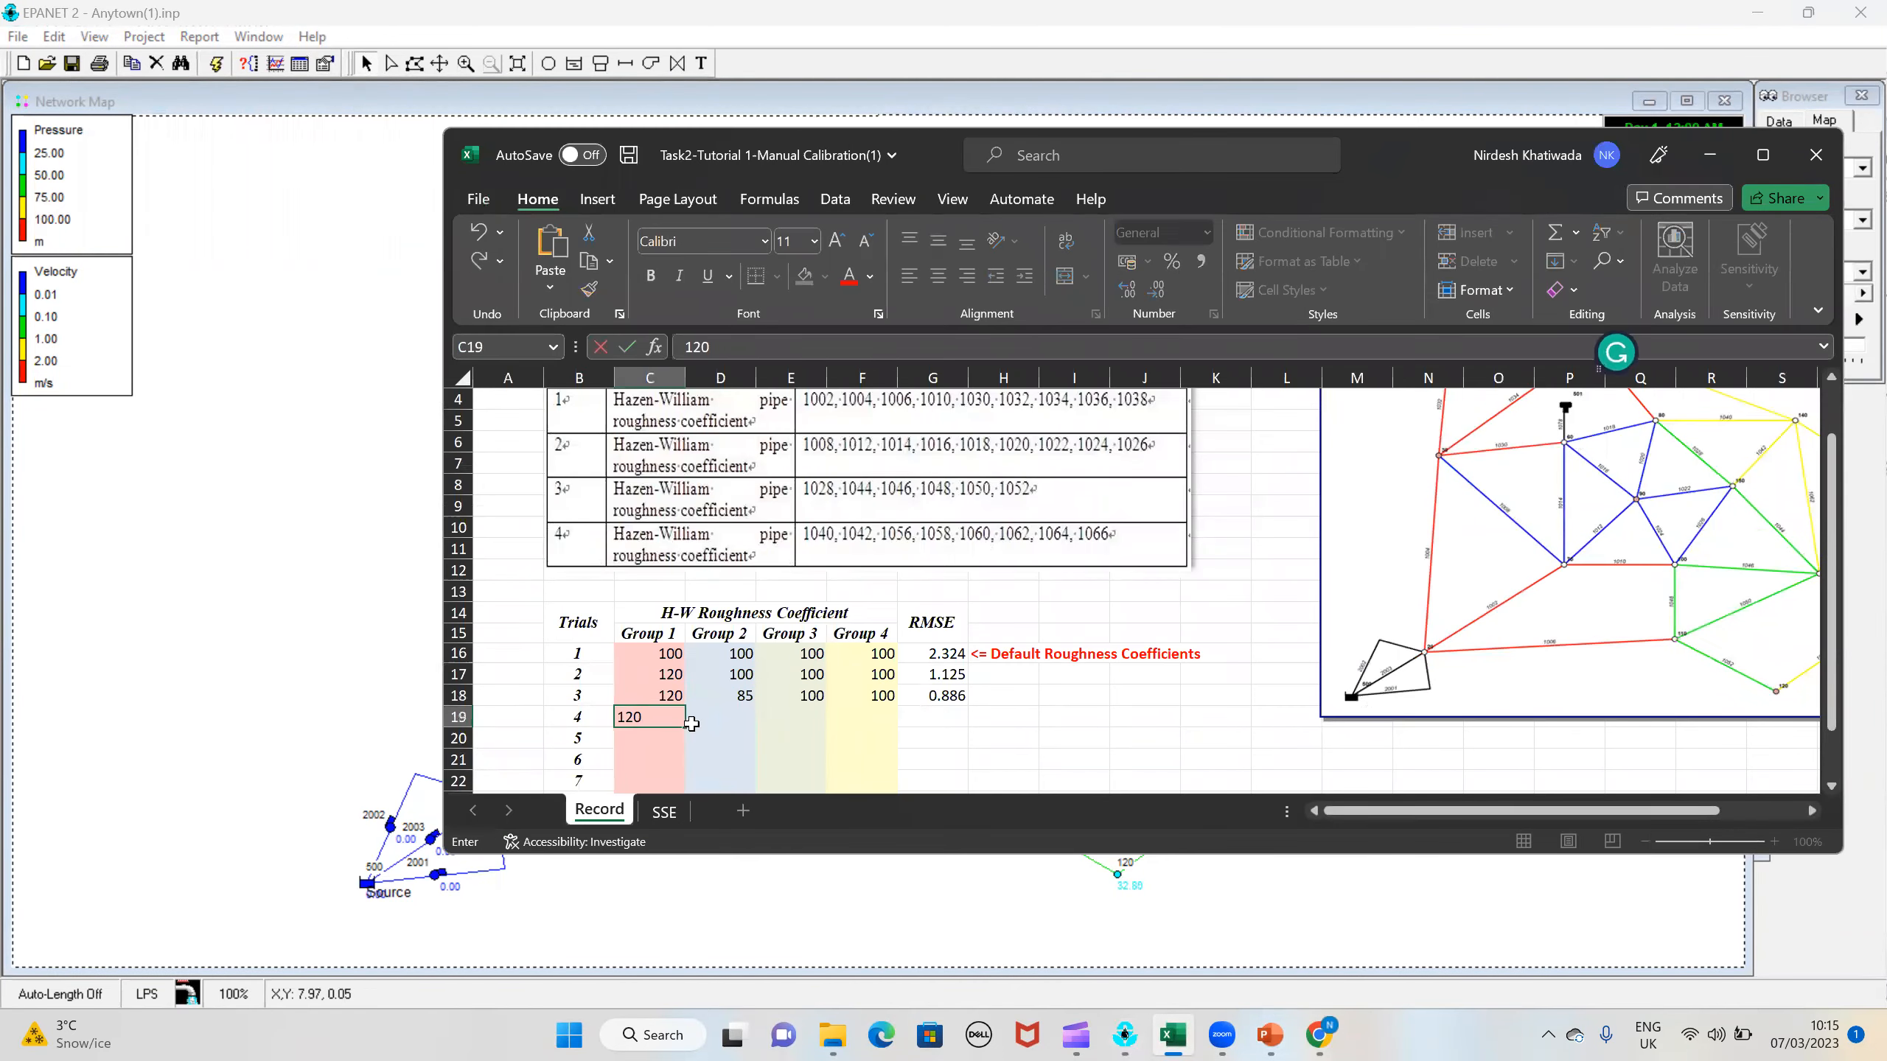
{"action": "left_click", "coordinate": [737, 702]}
{"action": "left_click", "coordinate": [745, 720]}
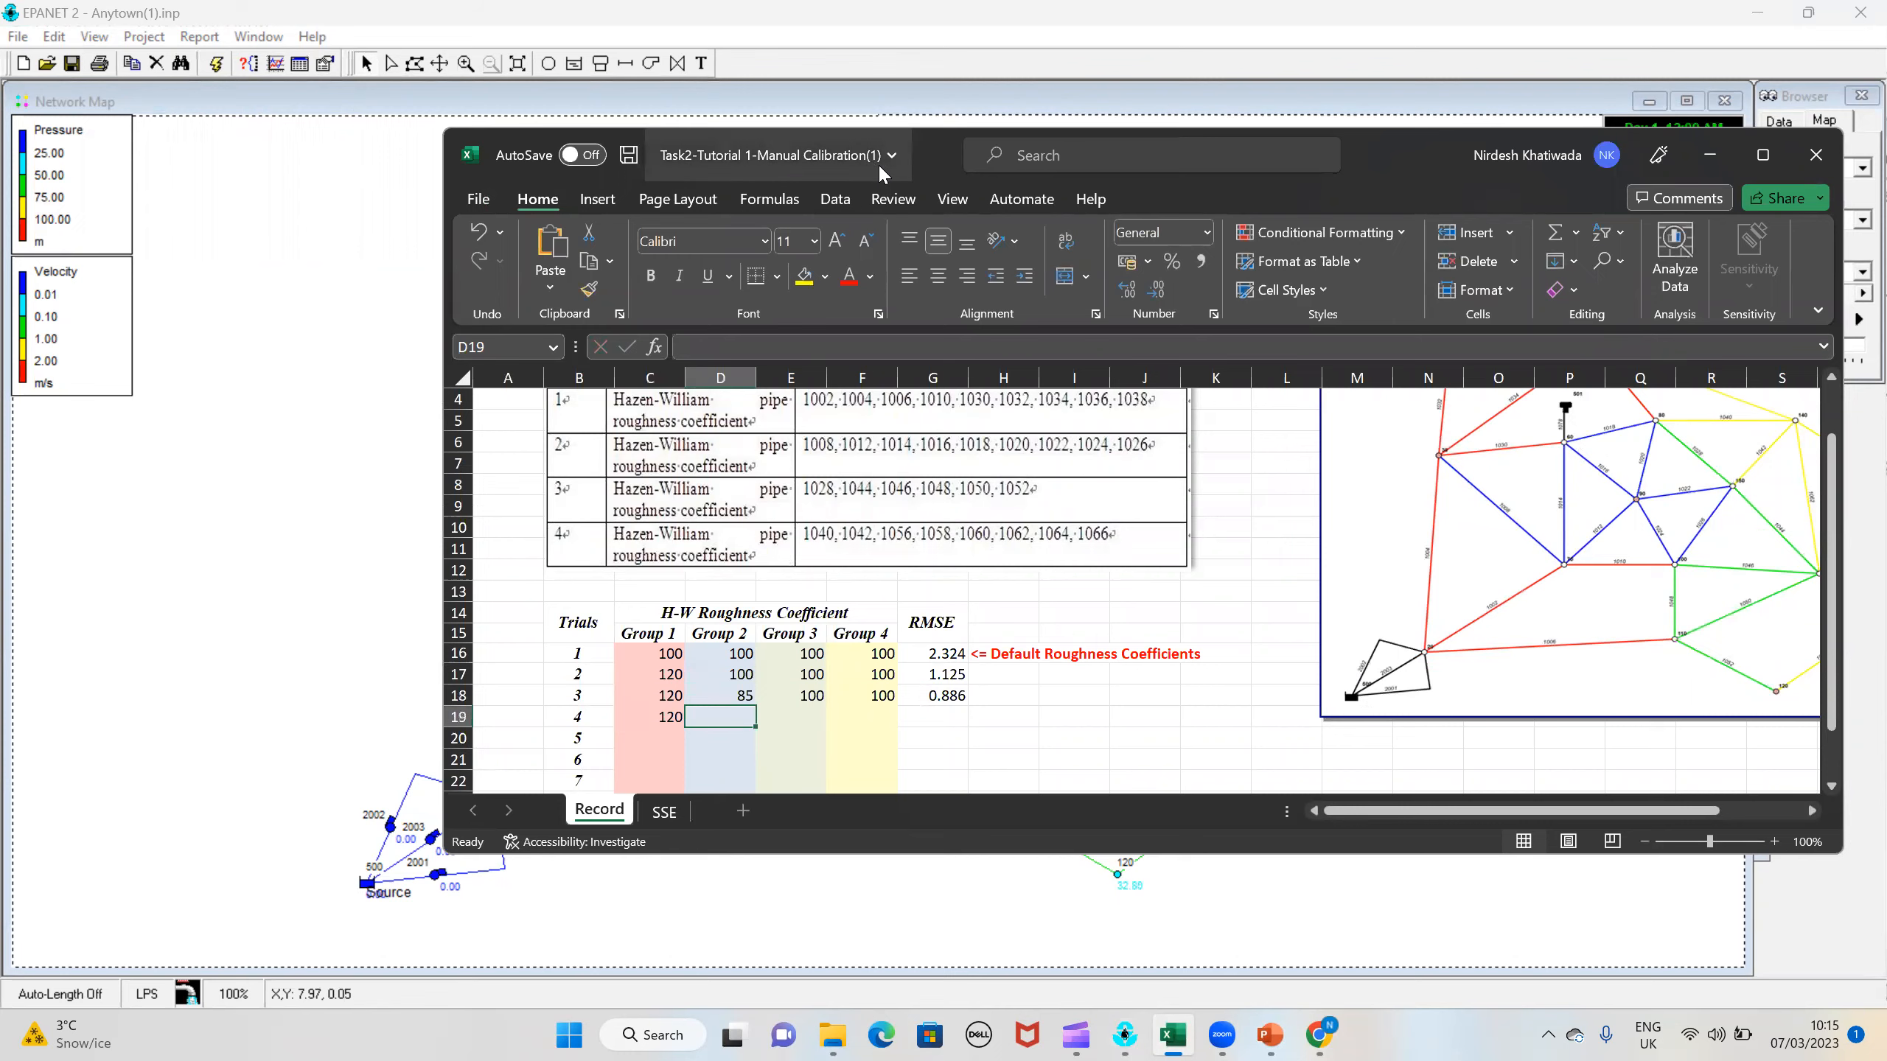
{"action": "left_click_drag", "start_coordinate": [878, 163], "coordinate": [1304, 97]}
Step: Check pipe 1012's roughness in EPANET, and record trial 4's Group 2, 3 and 4 roughness in Excel as 70, 100 and 100
{"action": "double_click", "coordinate": [783, 587]}
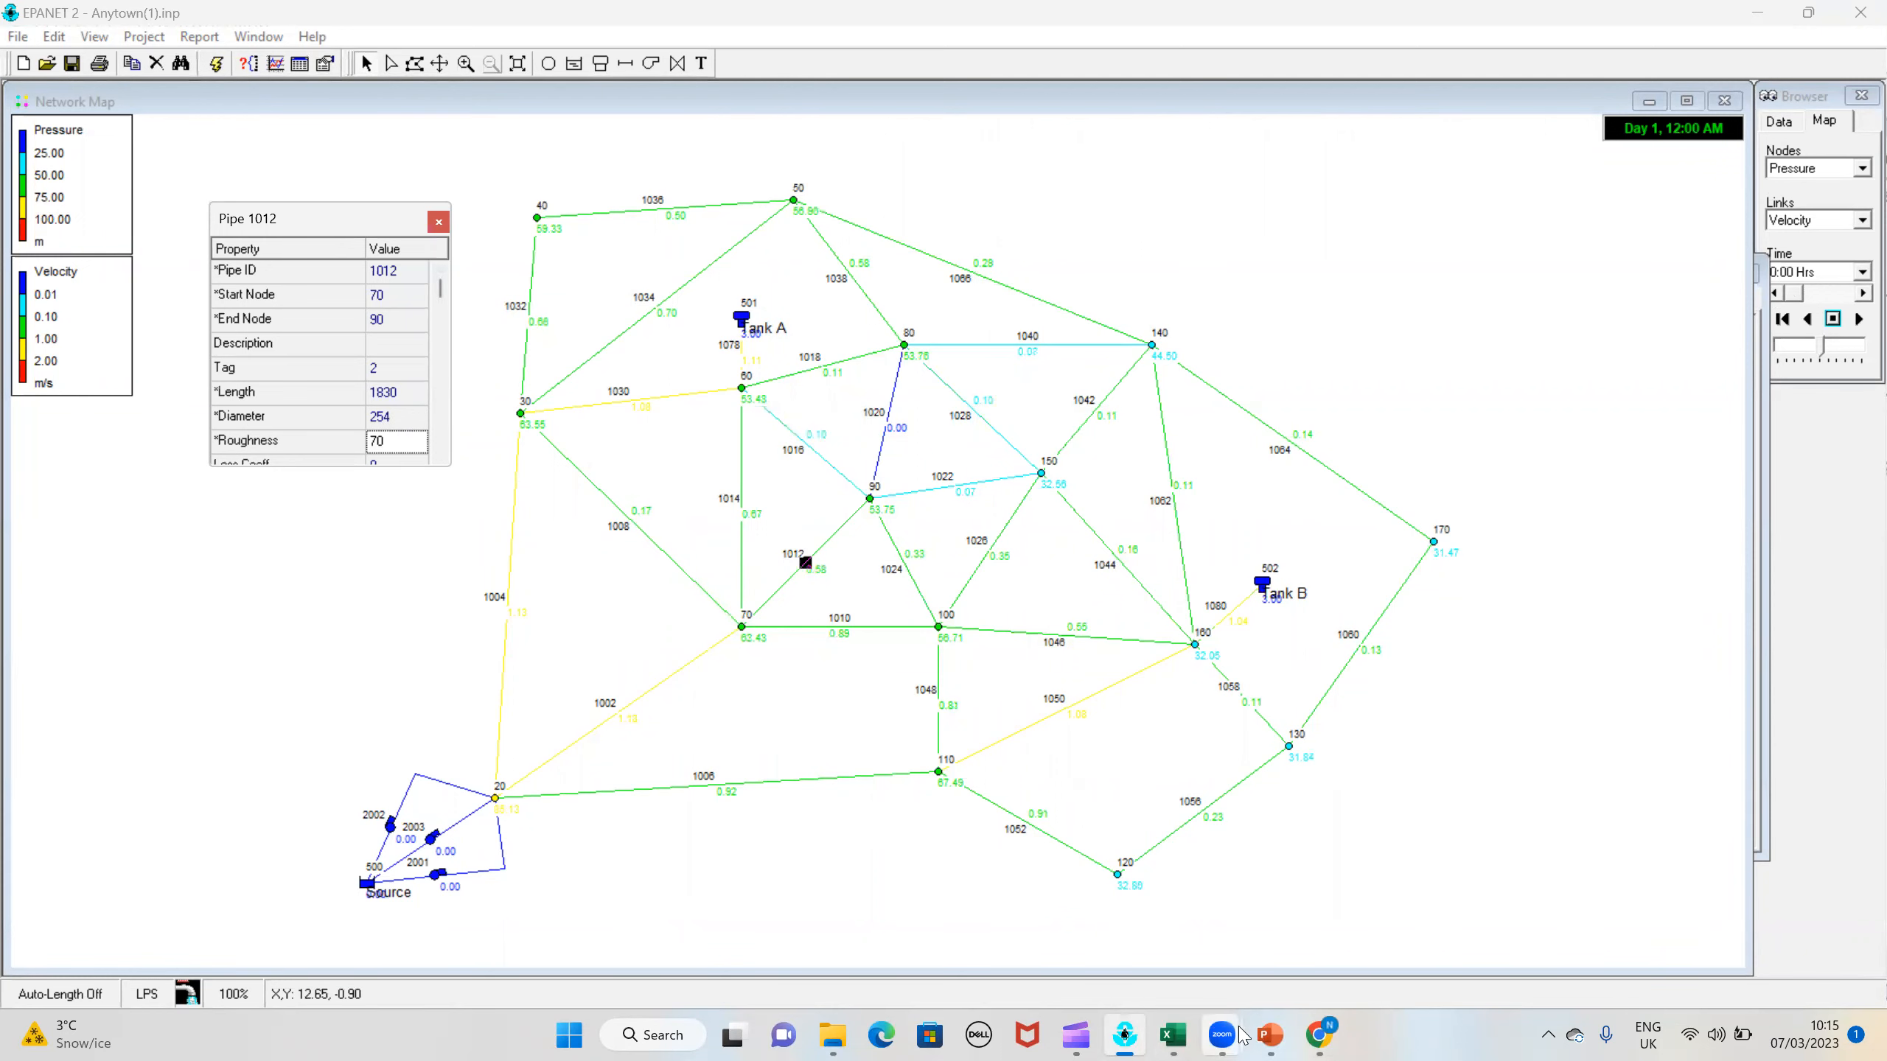
{"action": "left_click", "coordinate": [1180, 1037]}
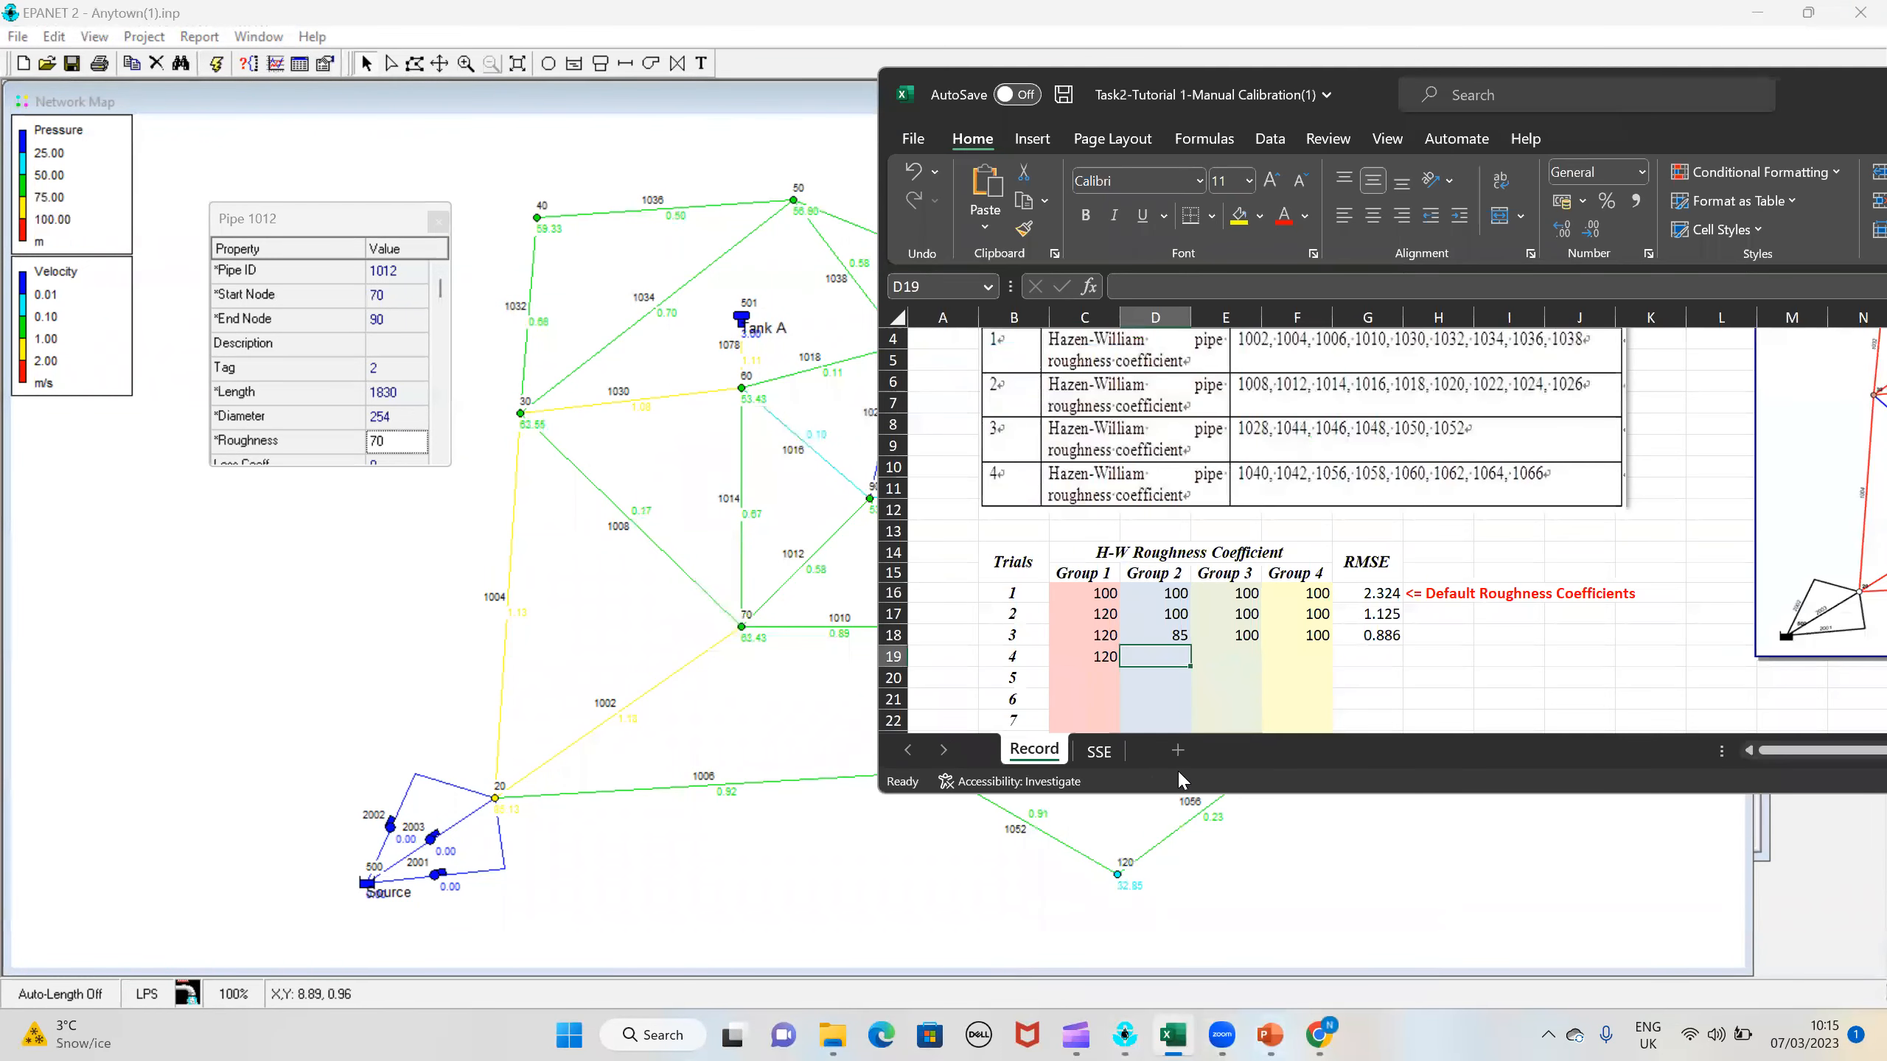
{"action": "type", "text": "70"}
{"action": "left_click", "coordinate": [1229, 656]}
{"action": "type", "text": "100"}
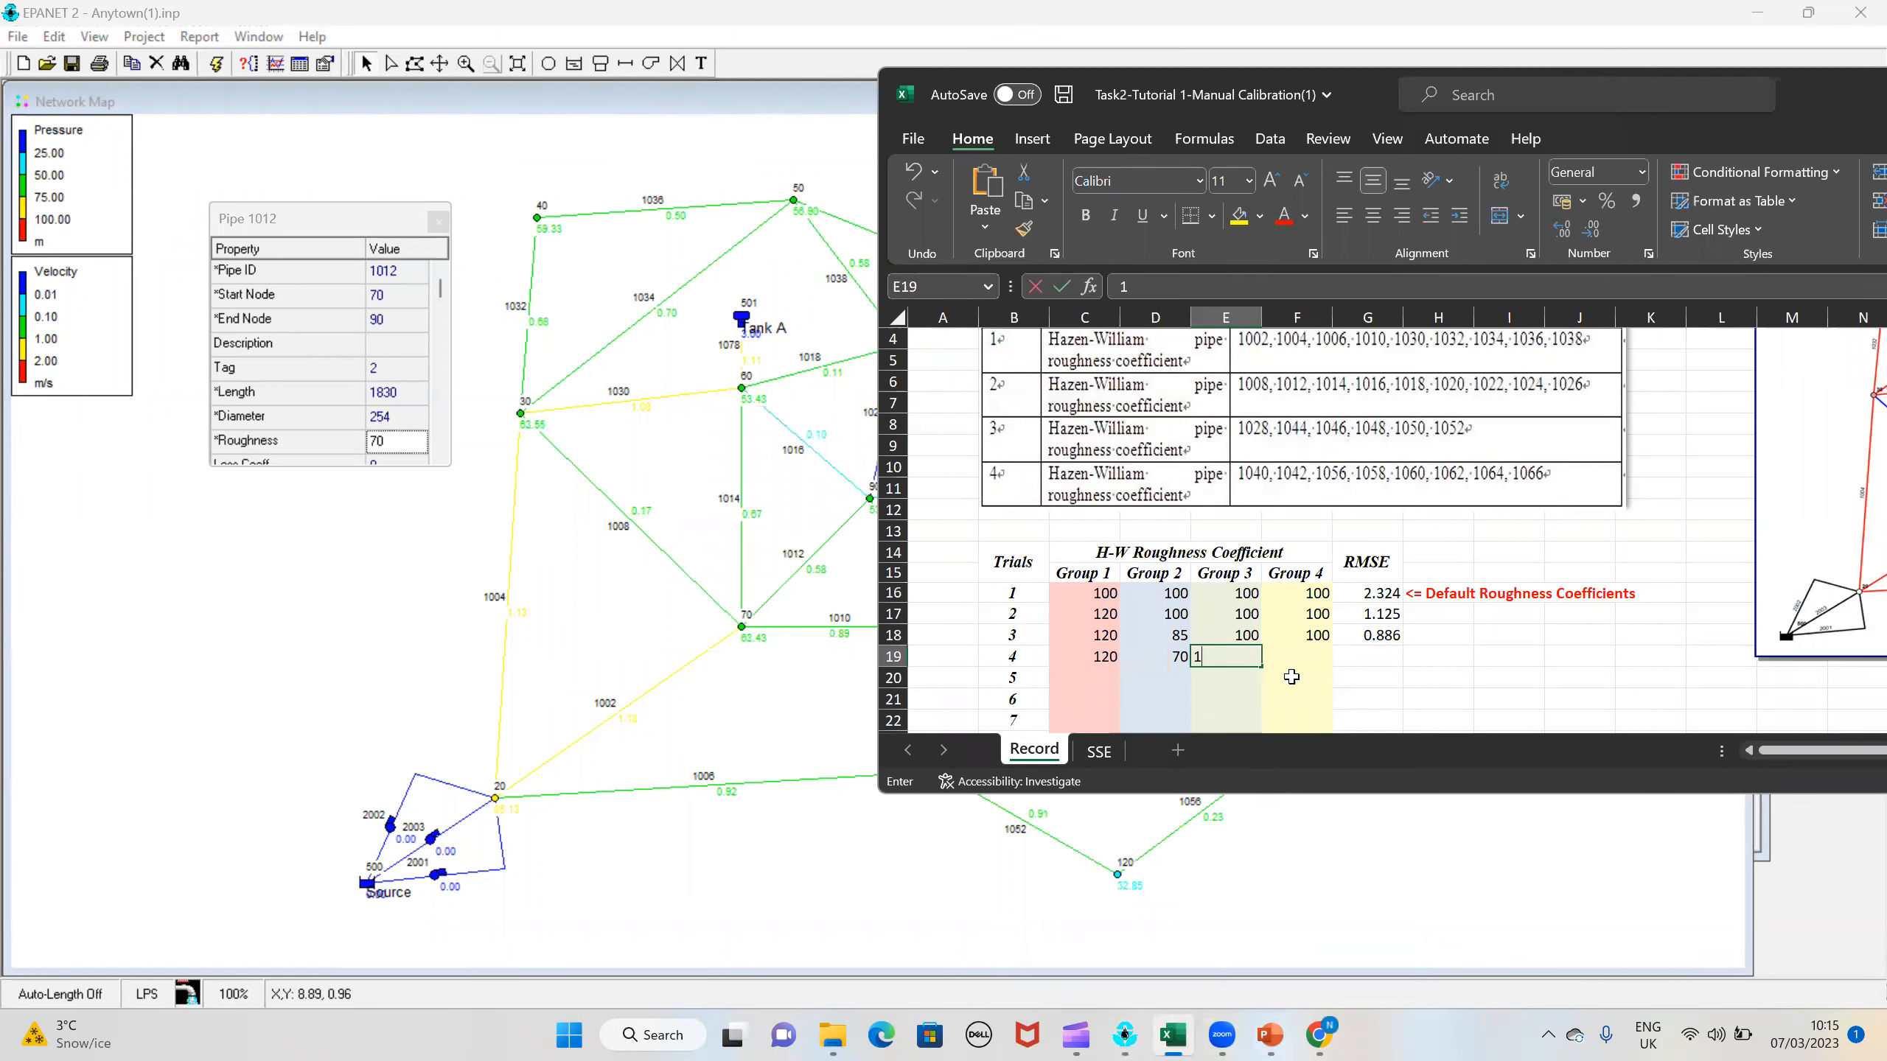
{"action": "left_click", "coordinate": [1305, 656]}
{"action": "type", "text": "100"}
{"action": "left_click", "coordinate": [1374, 659]}
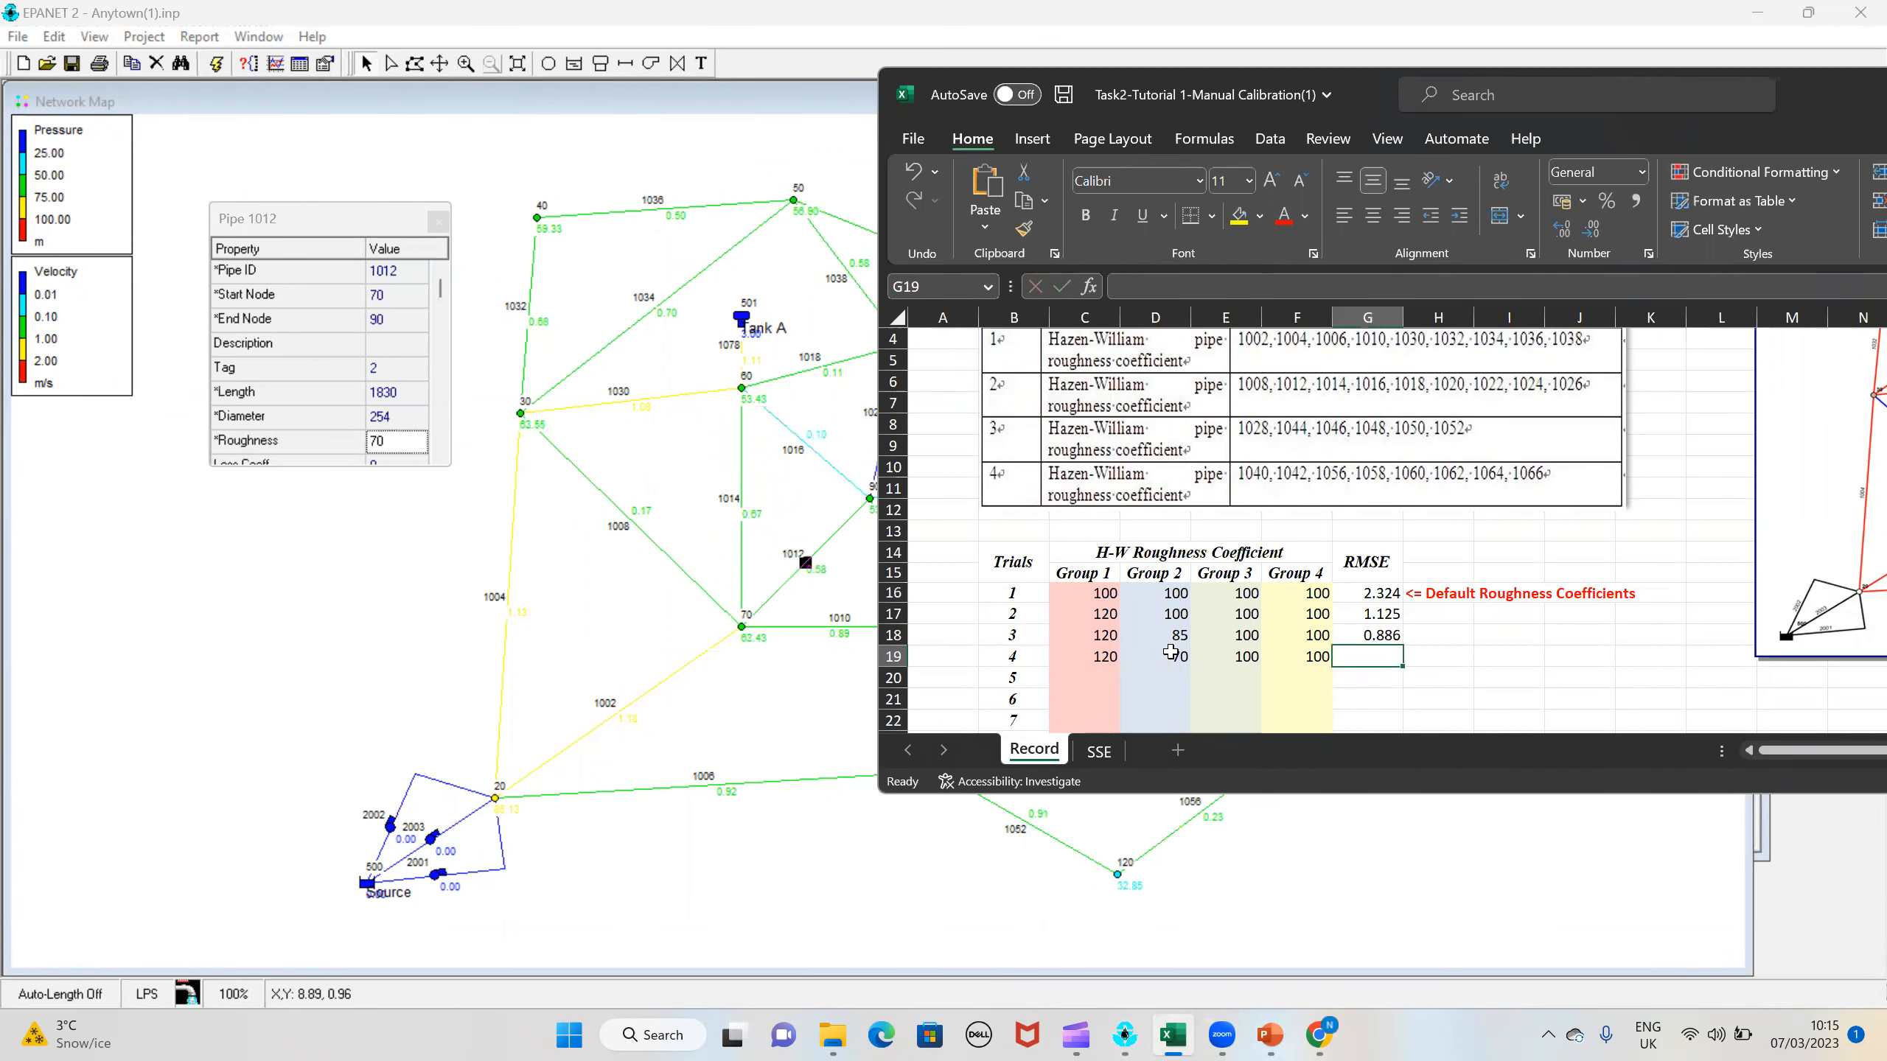
Step: Consult the network RMS error in EPANET's pressure calibration report, and record 0.65 as trial 4's RMSE in the Excel workbook
{"action": "left_click", "coordinate": [258, 35]}
{"action": "left_click", "coordinate": [258, 36]}
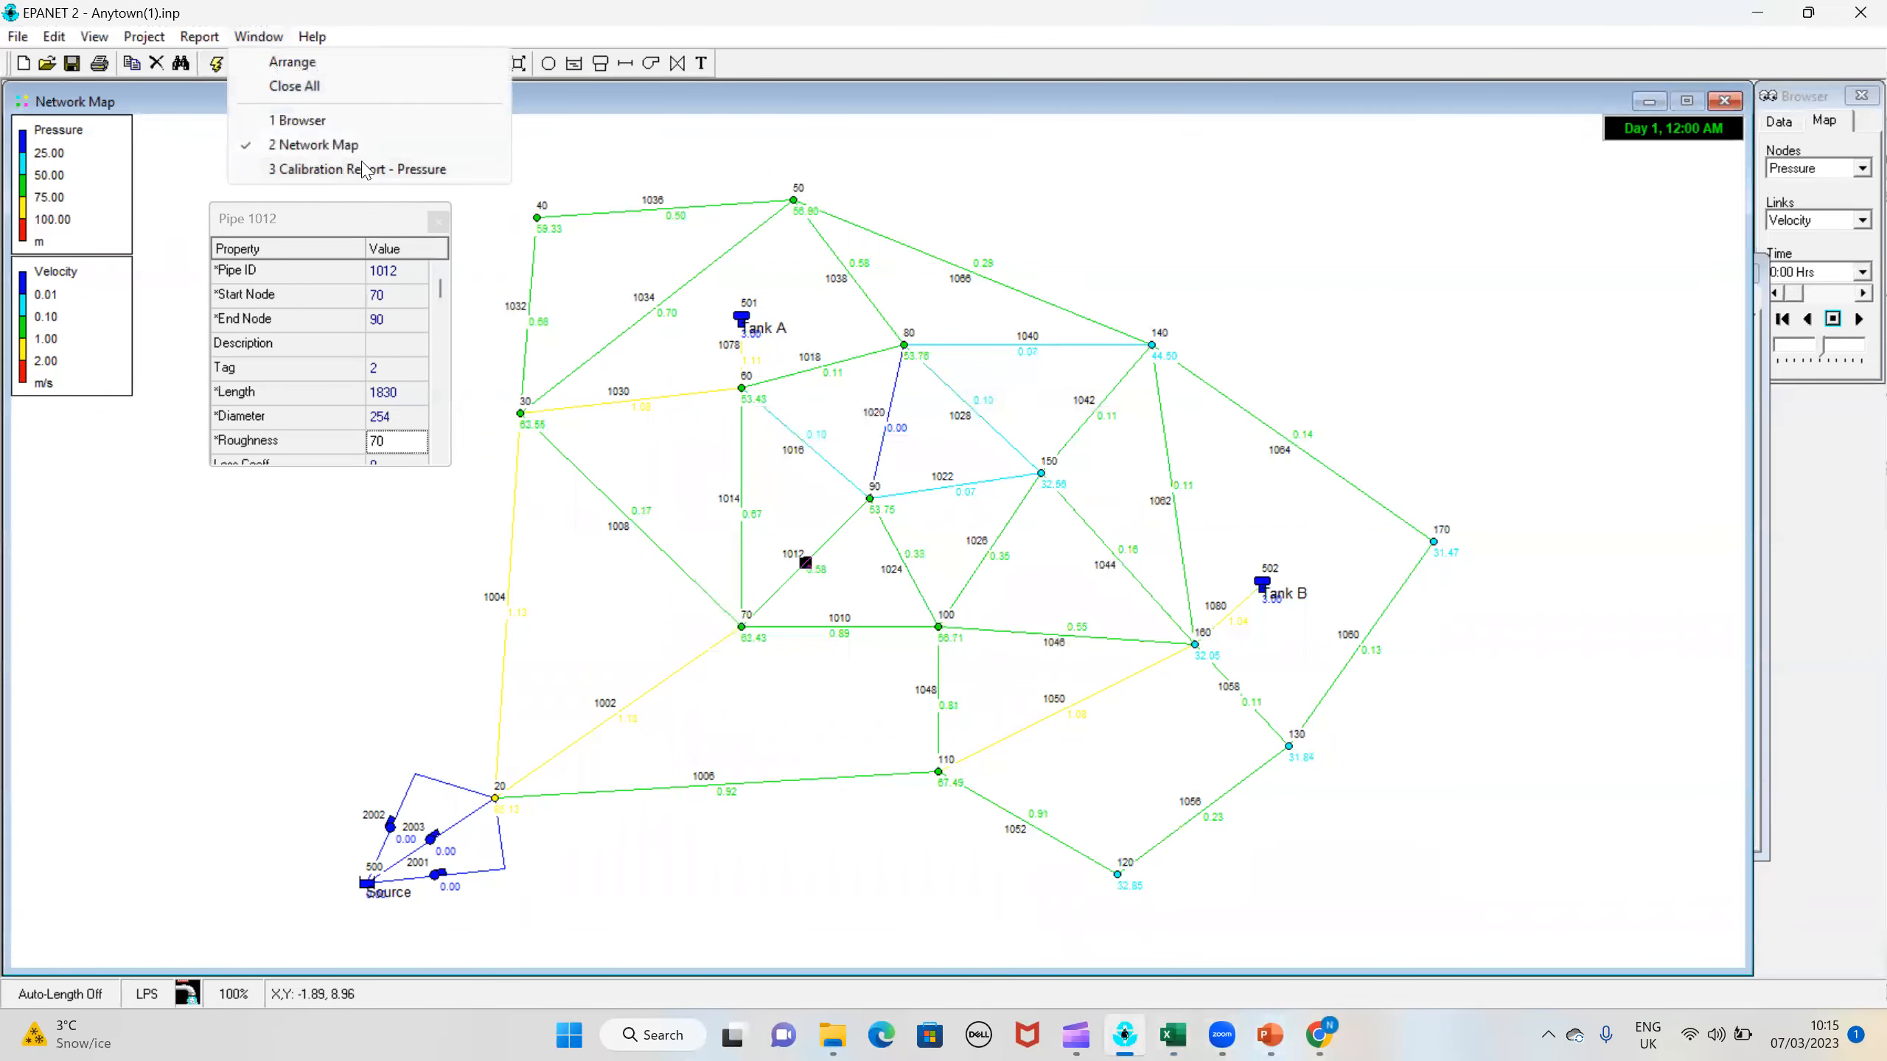
{"action": "left_click", "coordinate": [364, 171]}
{"action": "mouse_move", "coordinate": [1319, 1035]}
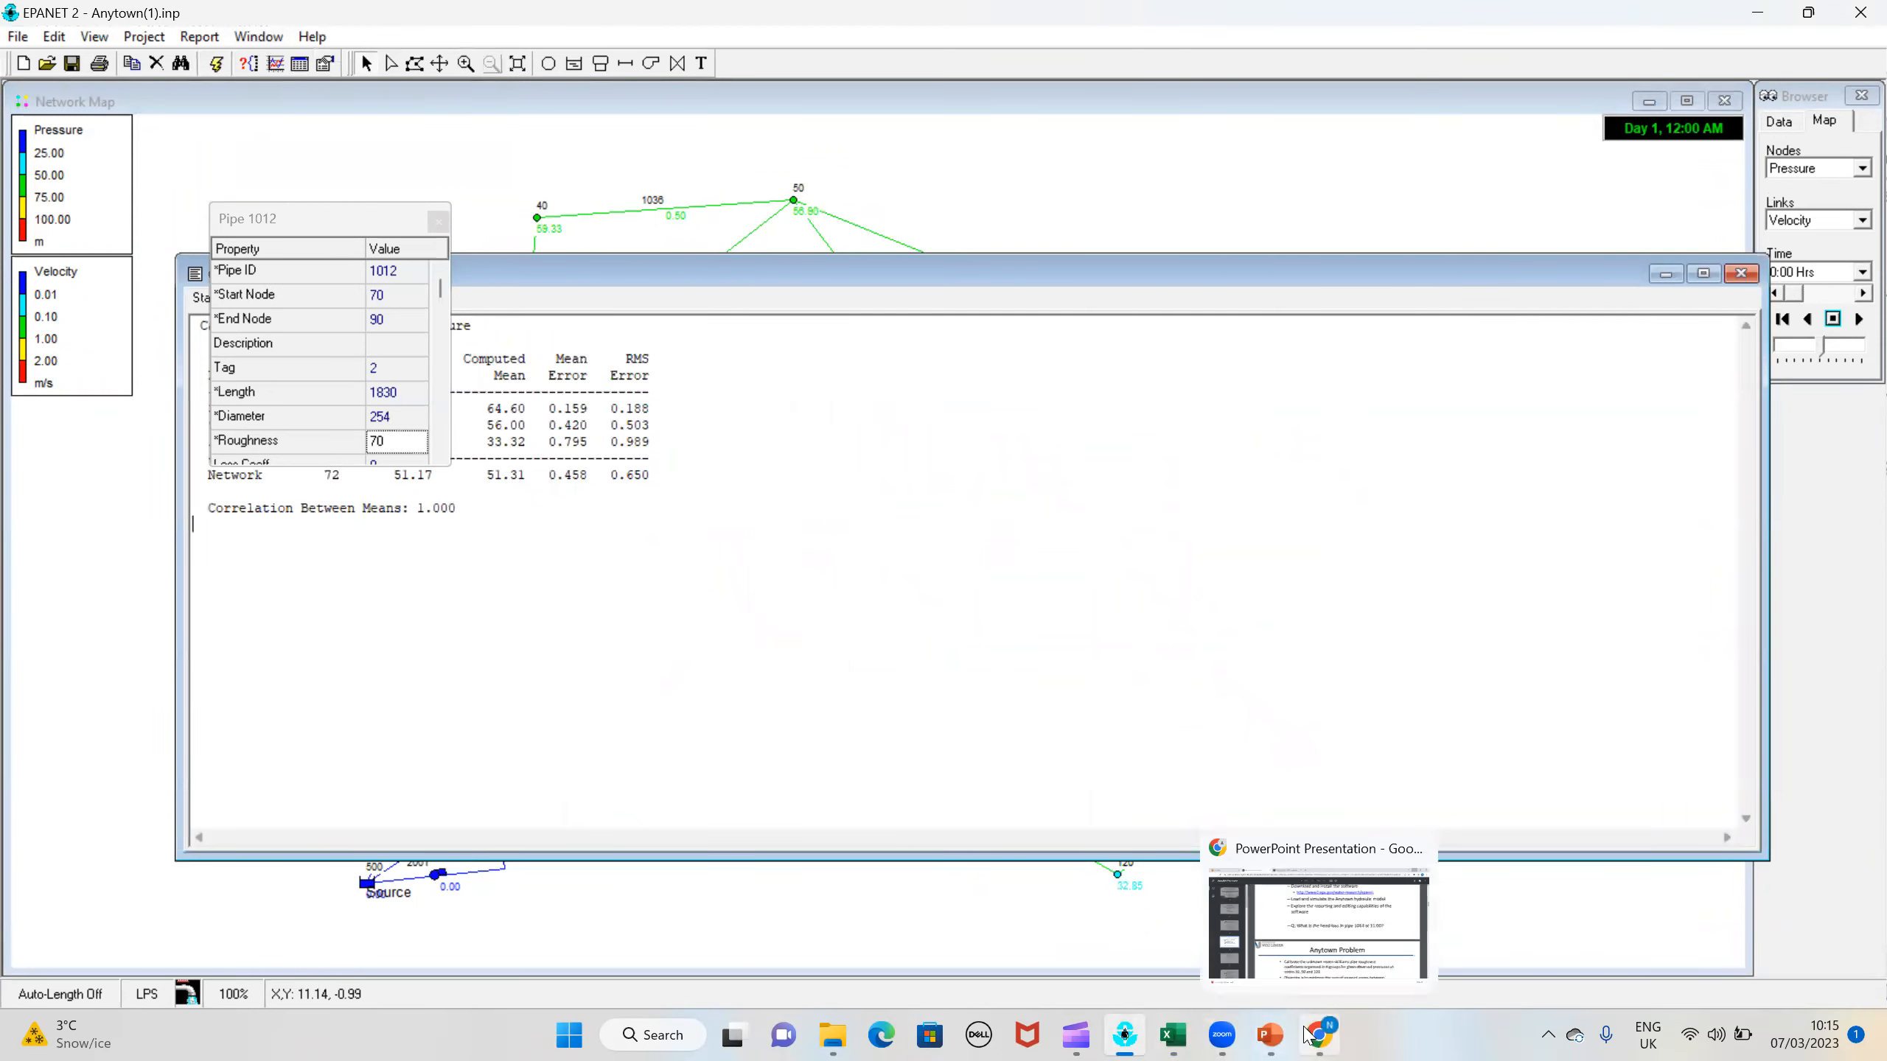
{"action": "left_click", "coordinate": [1319, 921]}
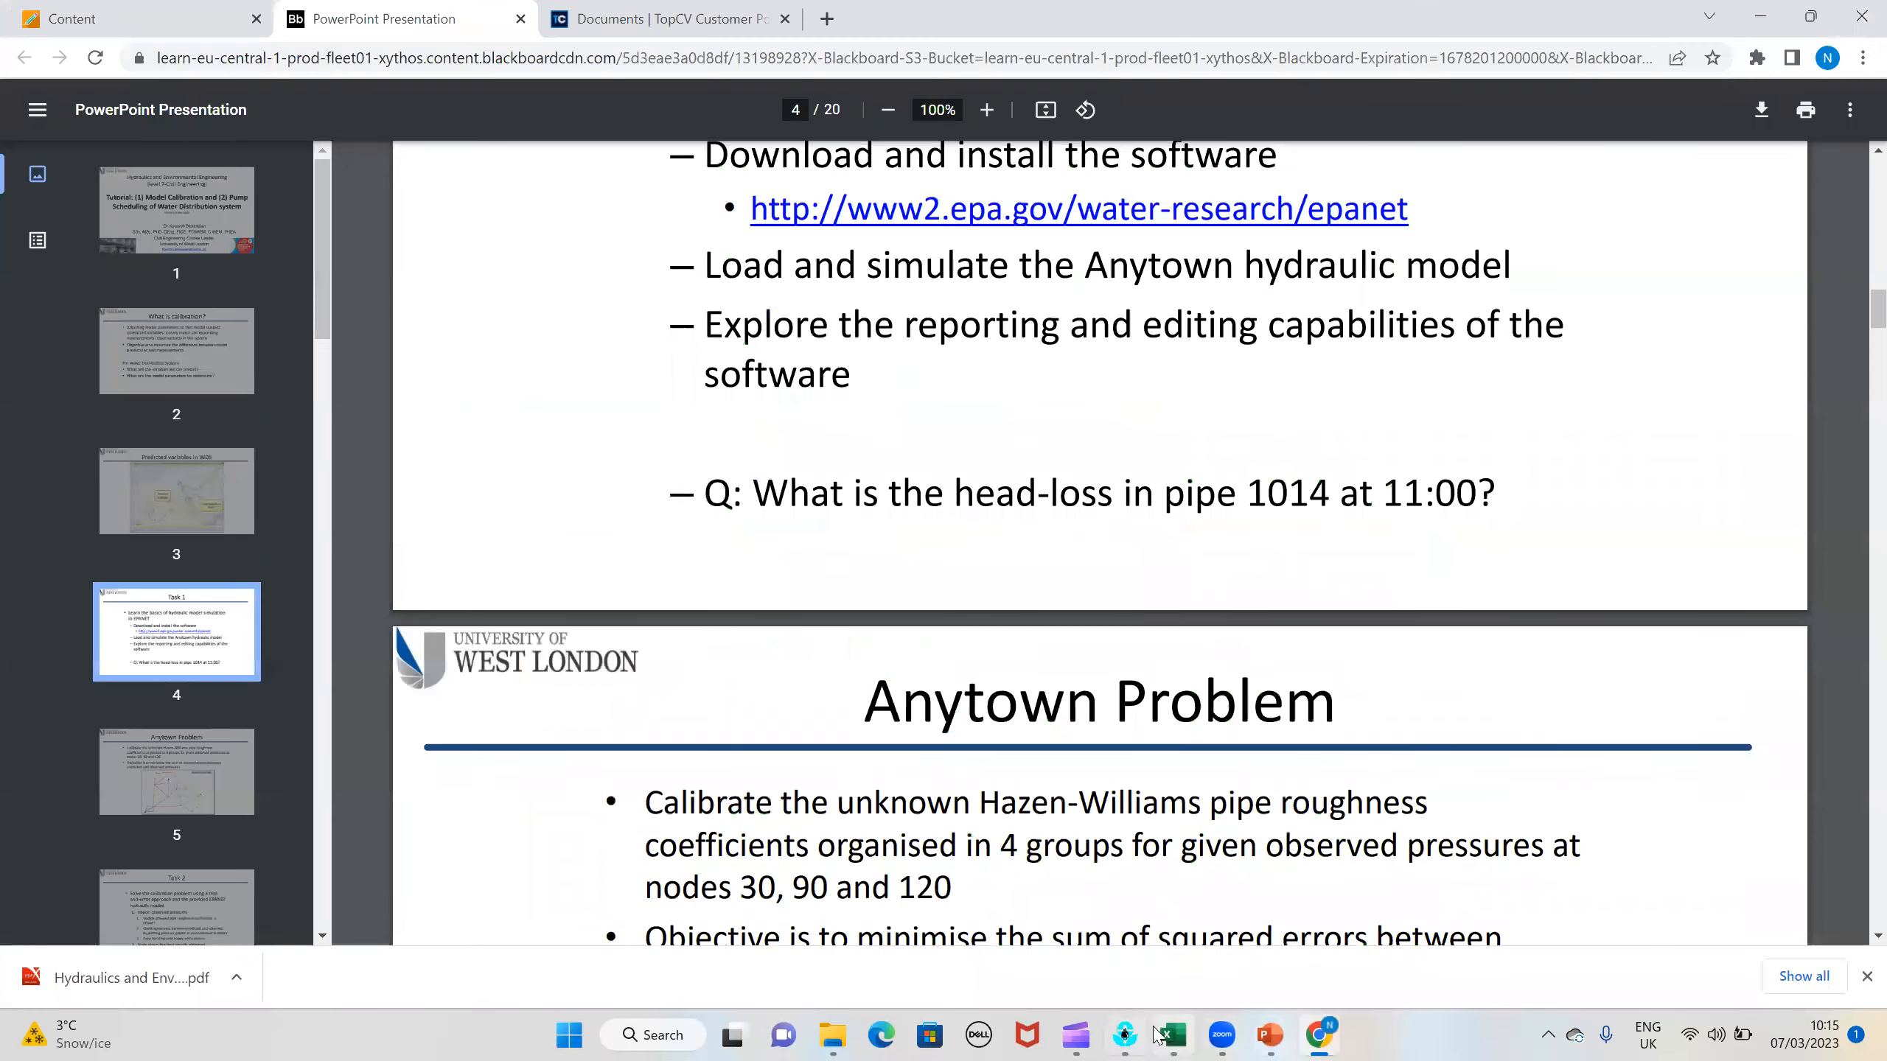
{"action": "left_click", "coordinate": [1172, 1035]}
{"action": "type", "text": "0.65"}
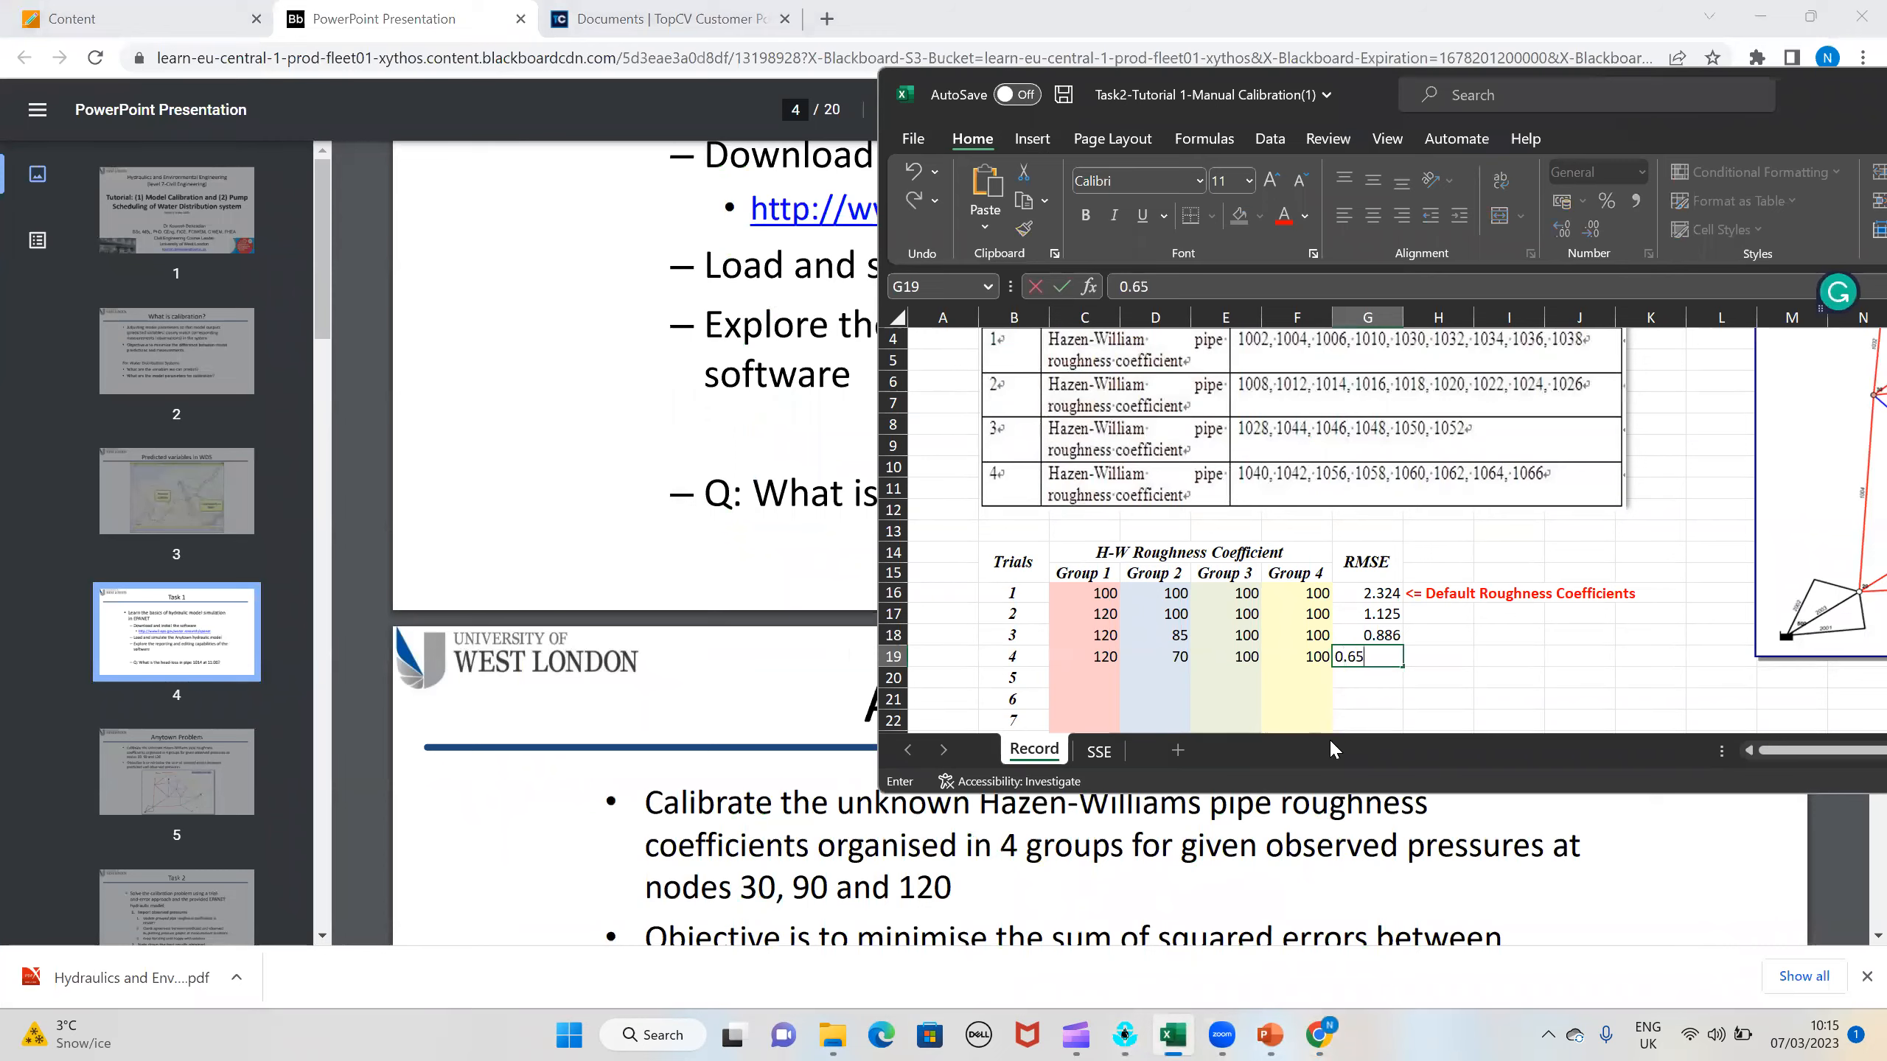
{"action": "left_click", "coordinate": [1436, 614]}
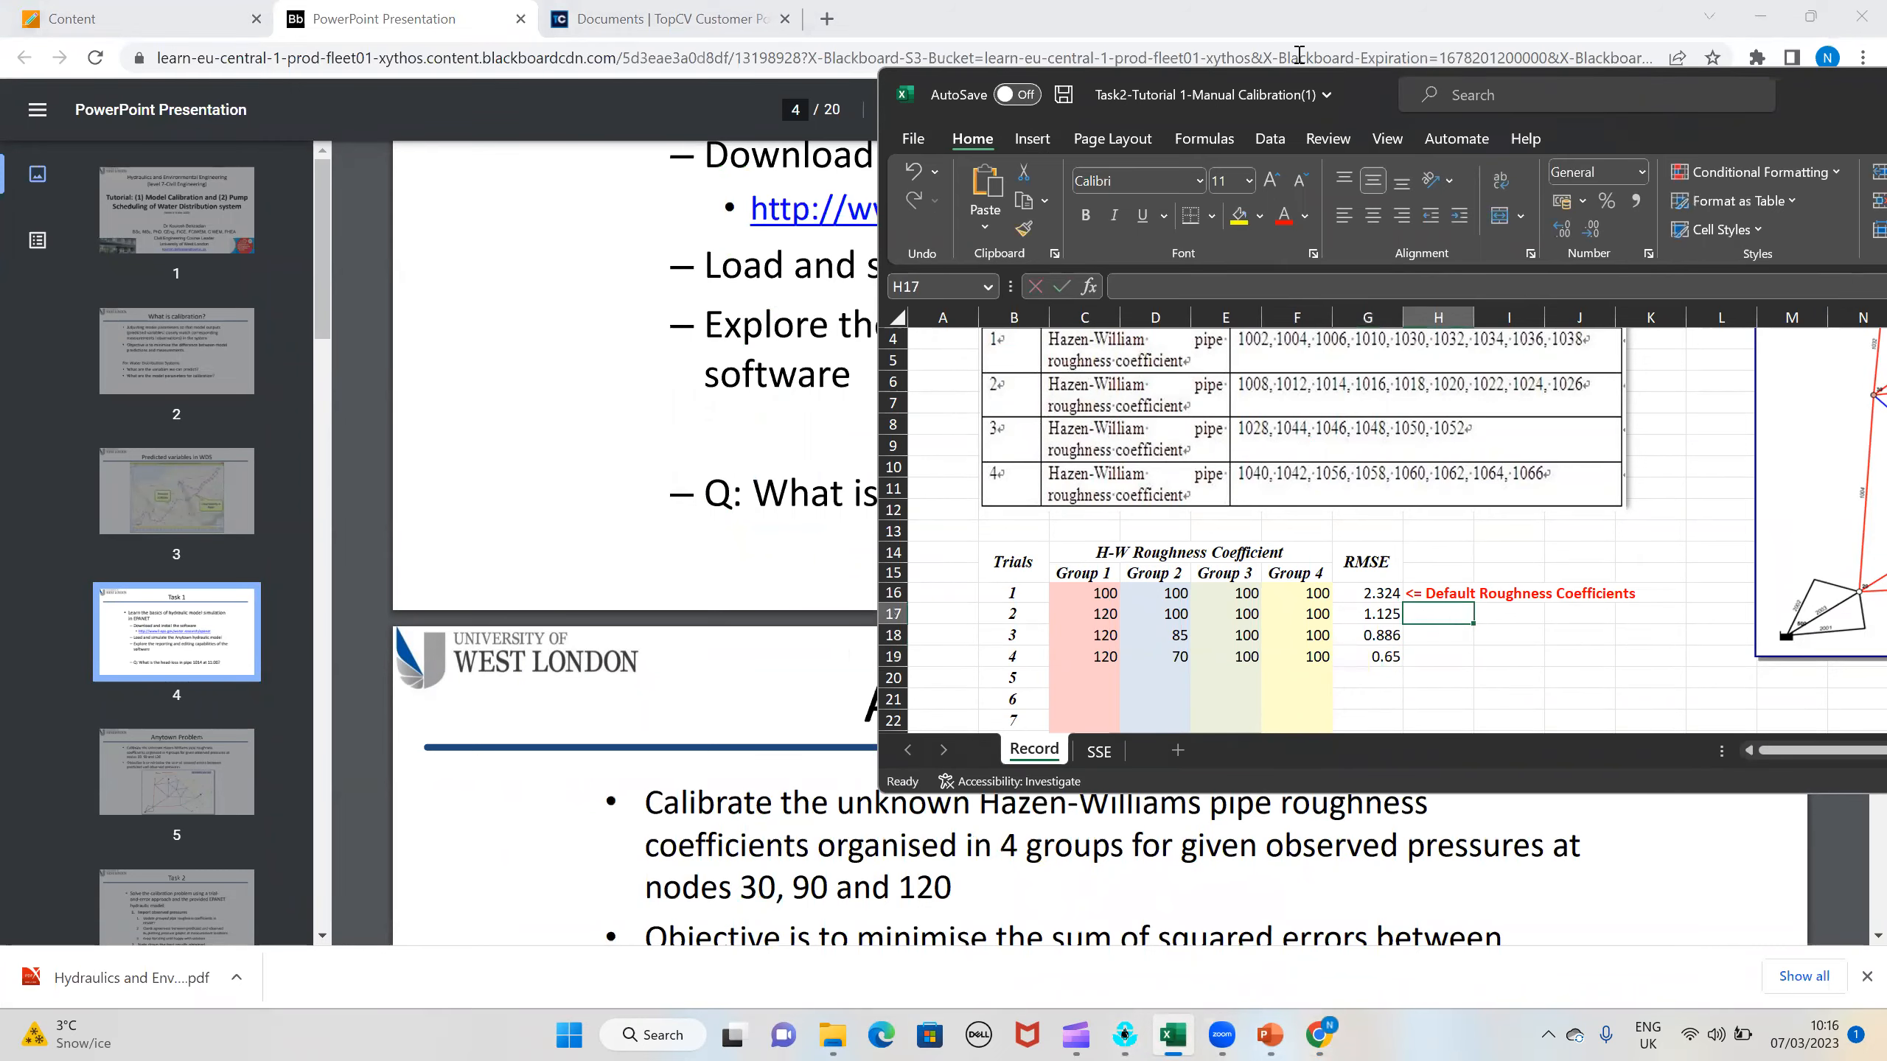
Step: Move the workbook window so the trials table and pipe group map are both in view, and review the four recorded trials
{"action": "left_click_drag", "start_coordinate": [1341, 89], "coordinate": [902, 160]}
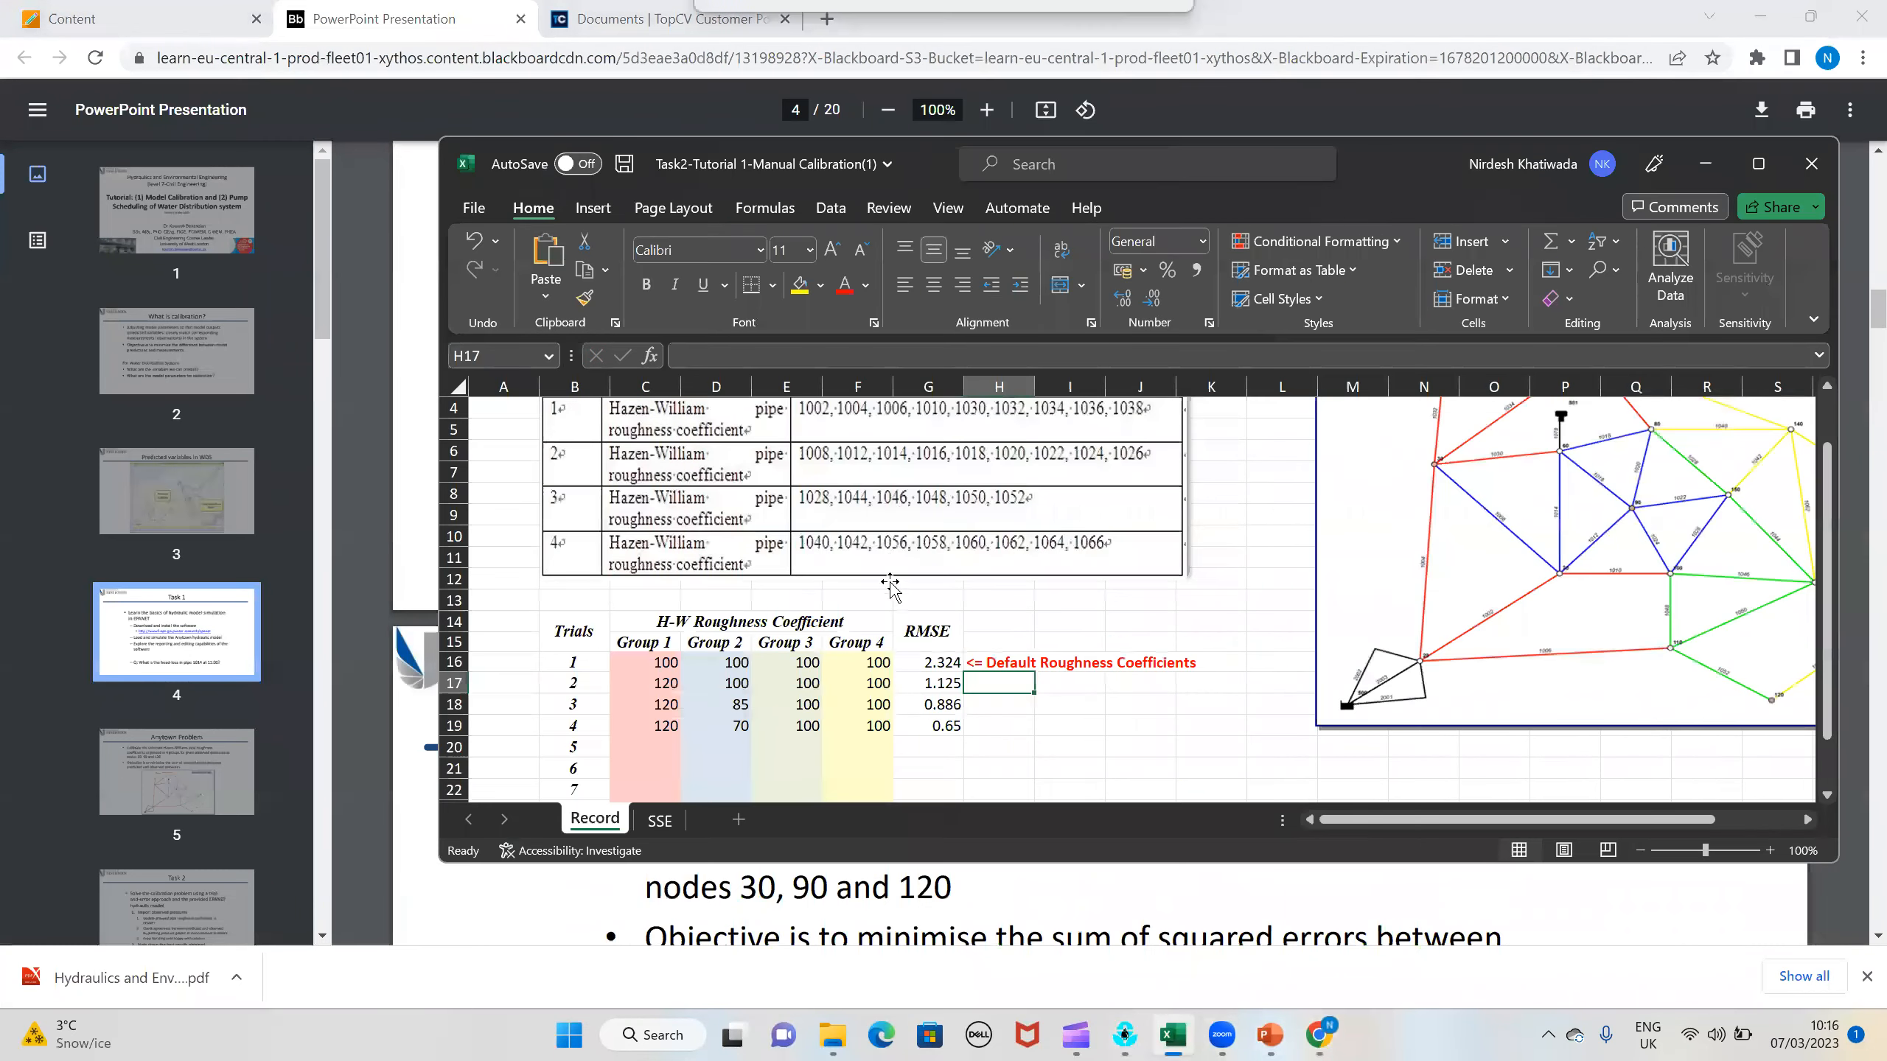
{"action": "scroll", "coordinate": [891, 594], "scroll_direction": "down", "scroll_amount": 1}
{"action": "scroll", "coordinate": [891, 596], "scroll_direction": "up", "scroll_amount": 4}
{"action": "scroll", "coordinate": [852, 667], "scroll_direction": "down", "scroll_amount": 3}
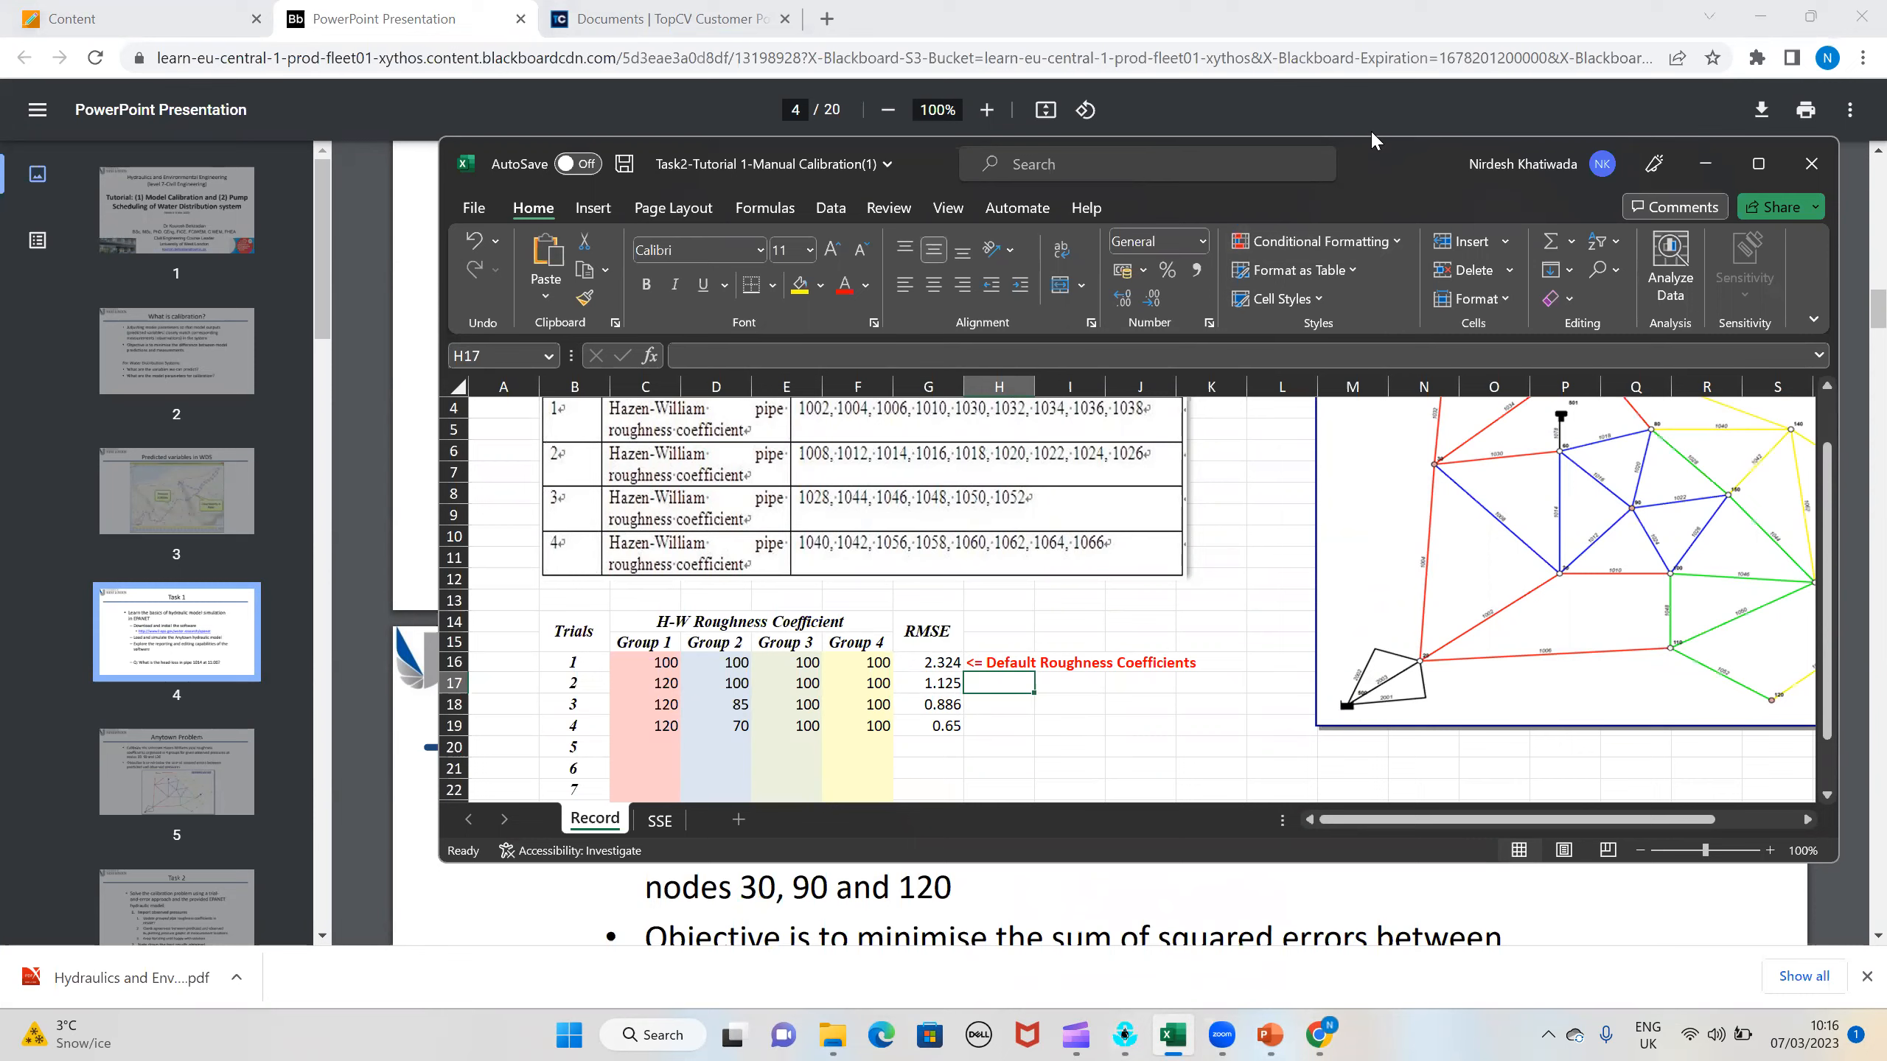
Step: Minimize the workbook, switch to EPANET, and close the pressure calibration report and pipe 1012's properties
{"action": "left_click", "coordinate": [1705, 163]}
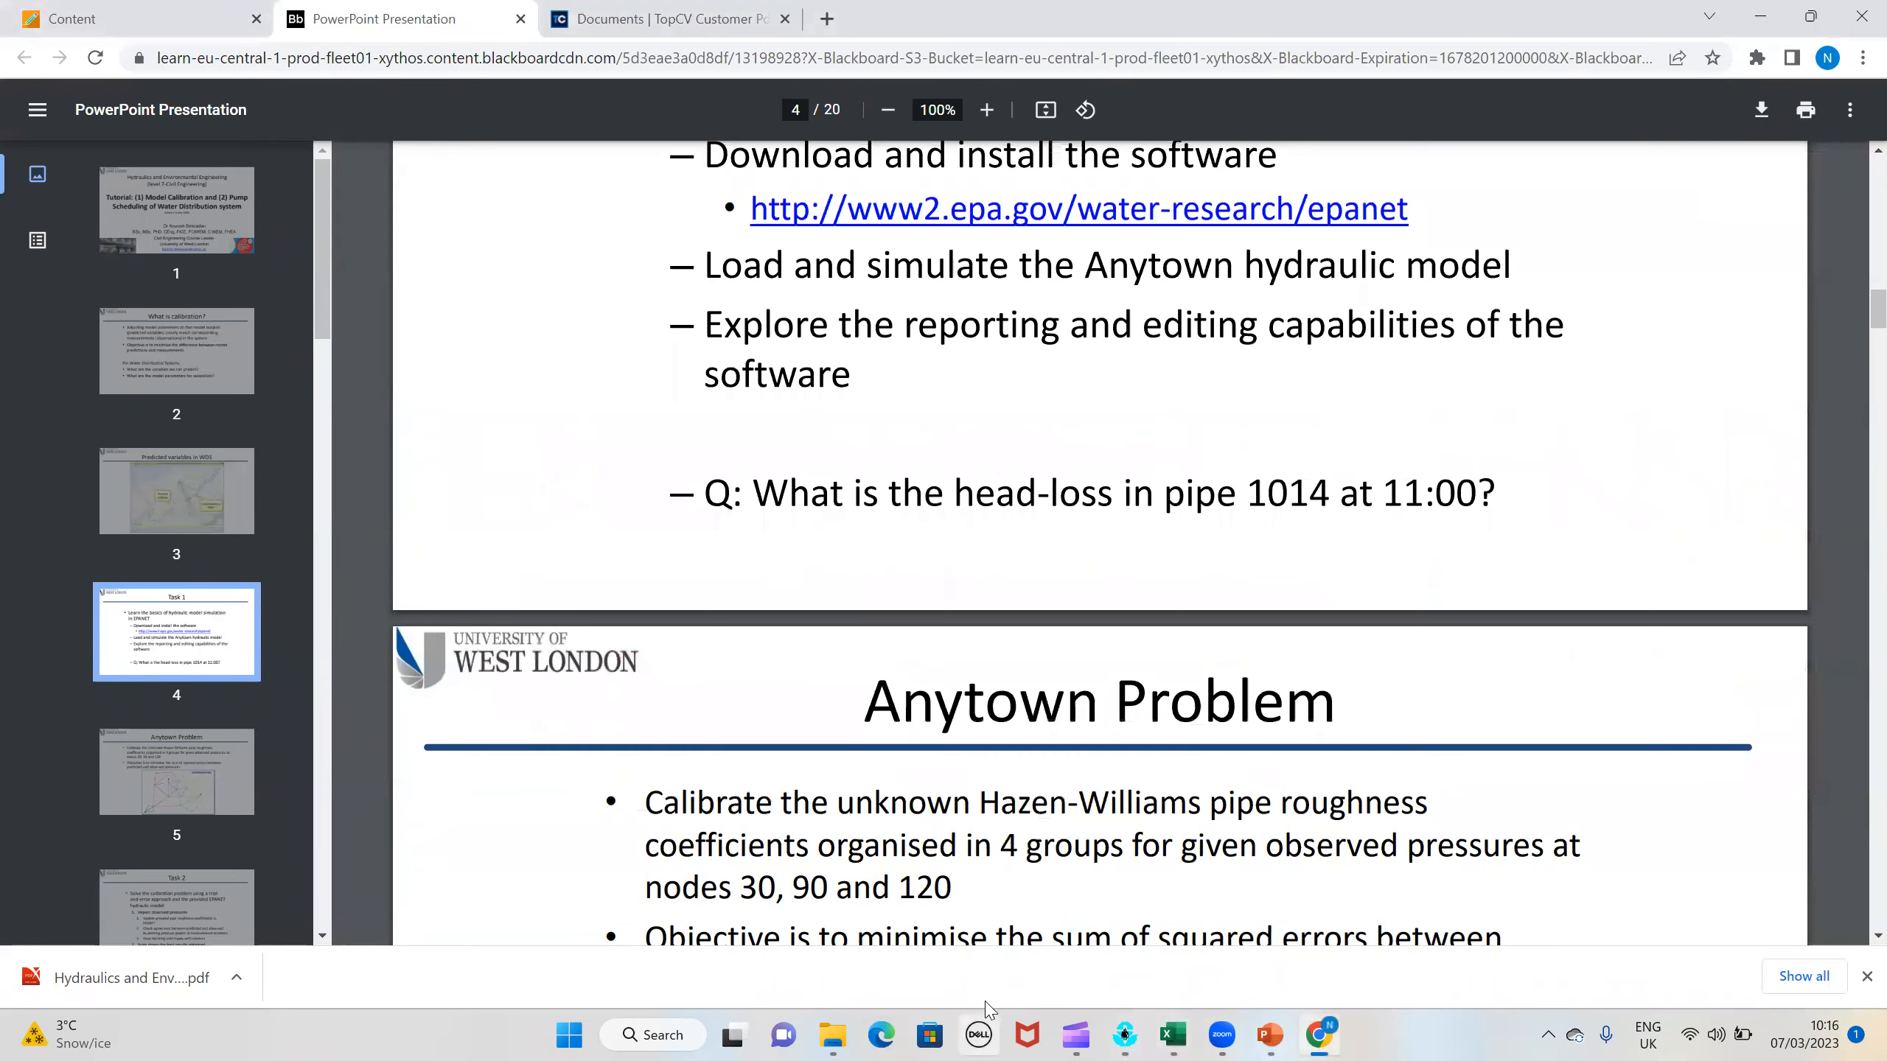
{"action": "left_click", "coordinate": [1123, 1035]}
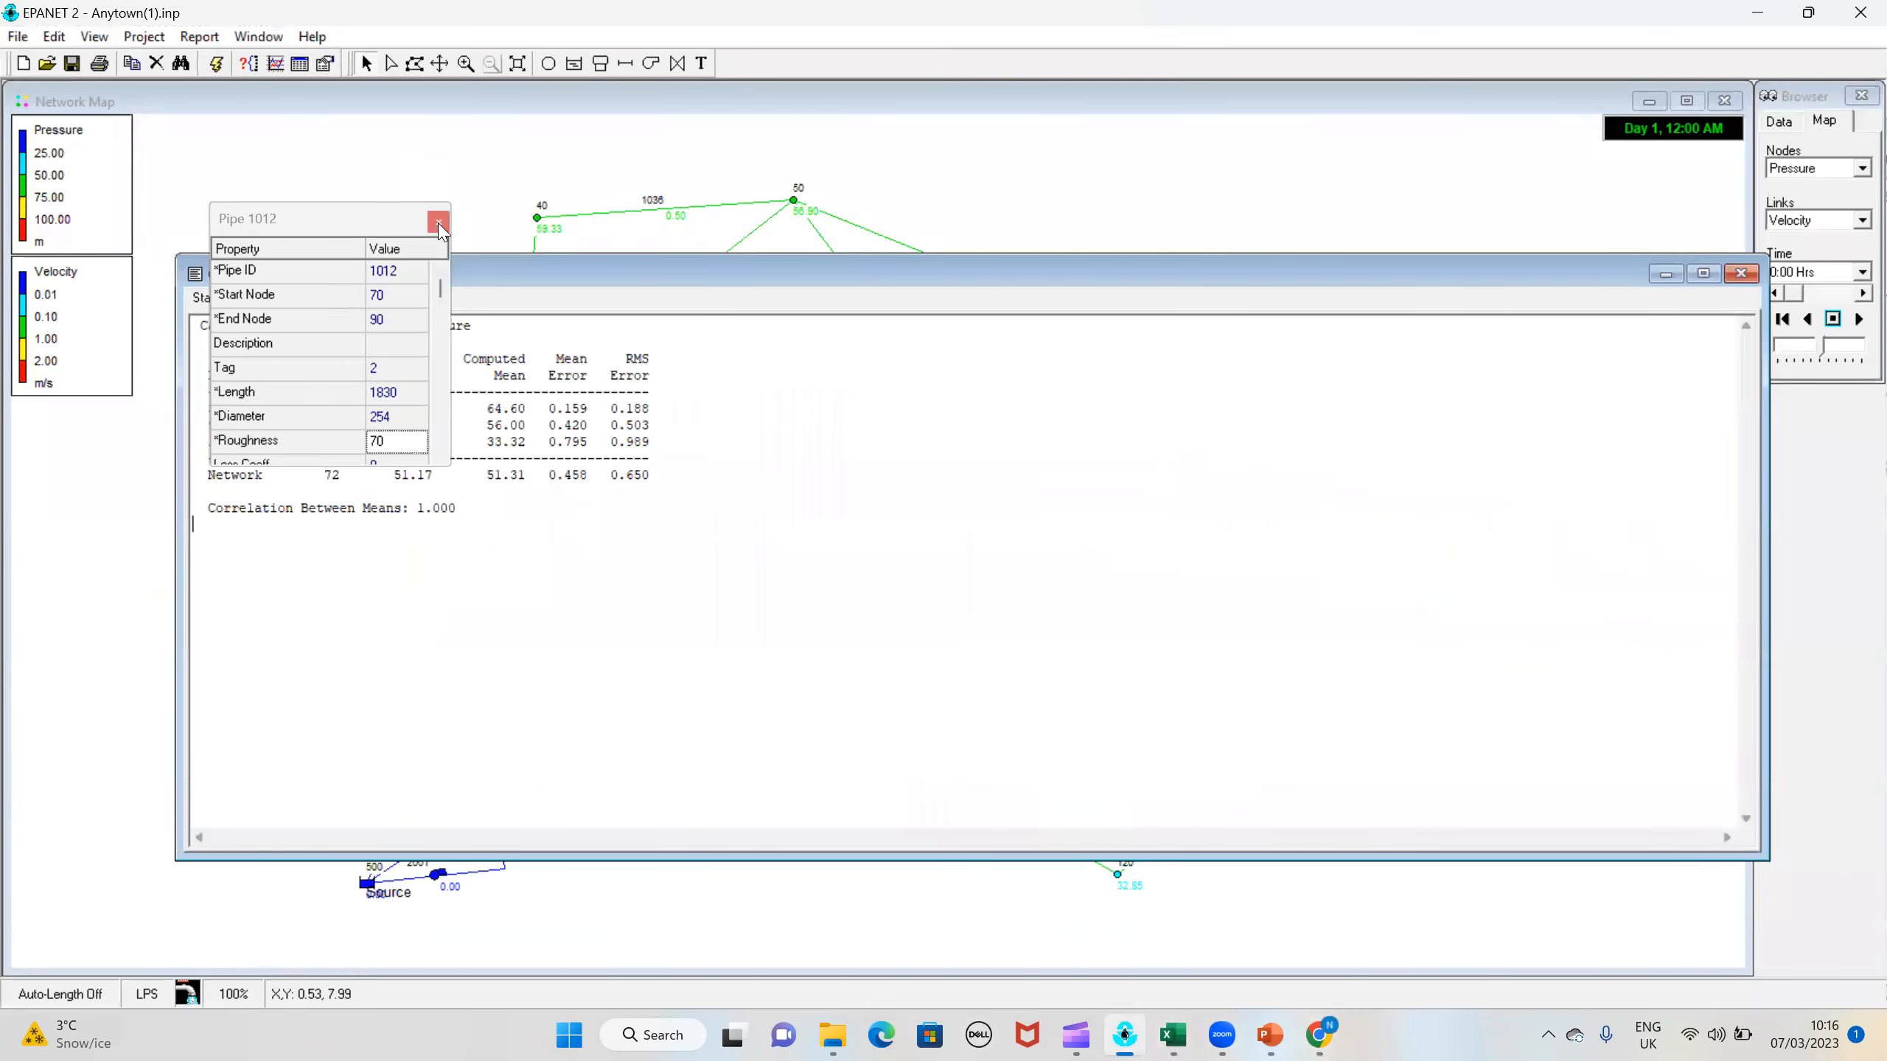
{"action": "left_click", "coordinate": [1740, 274]}
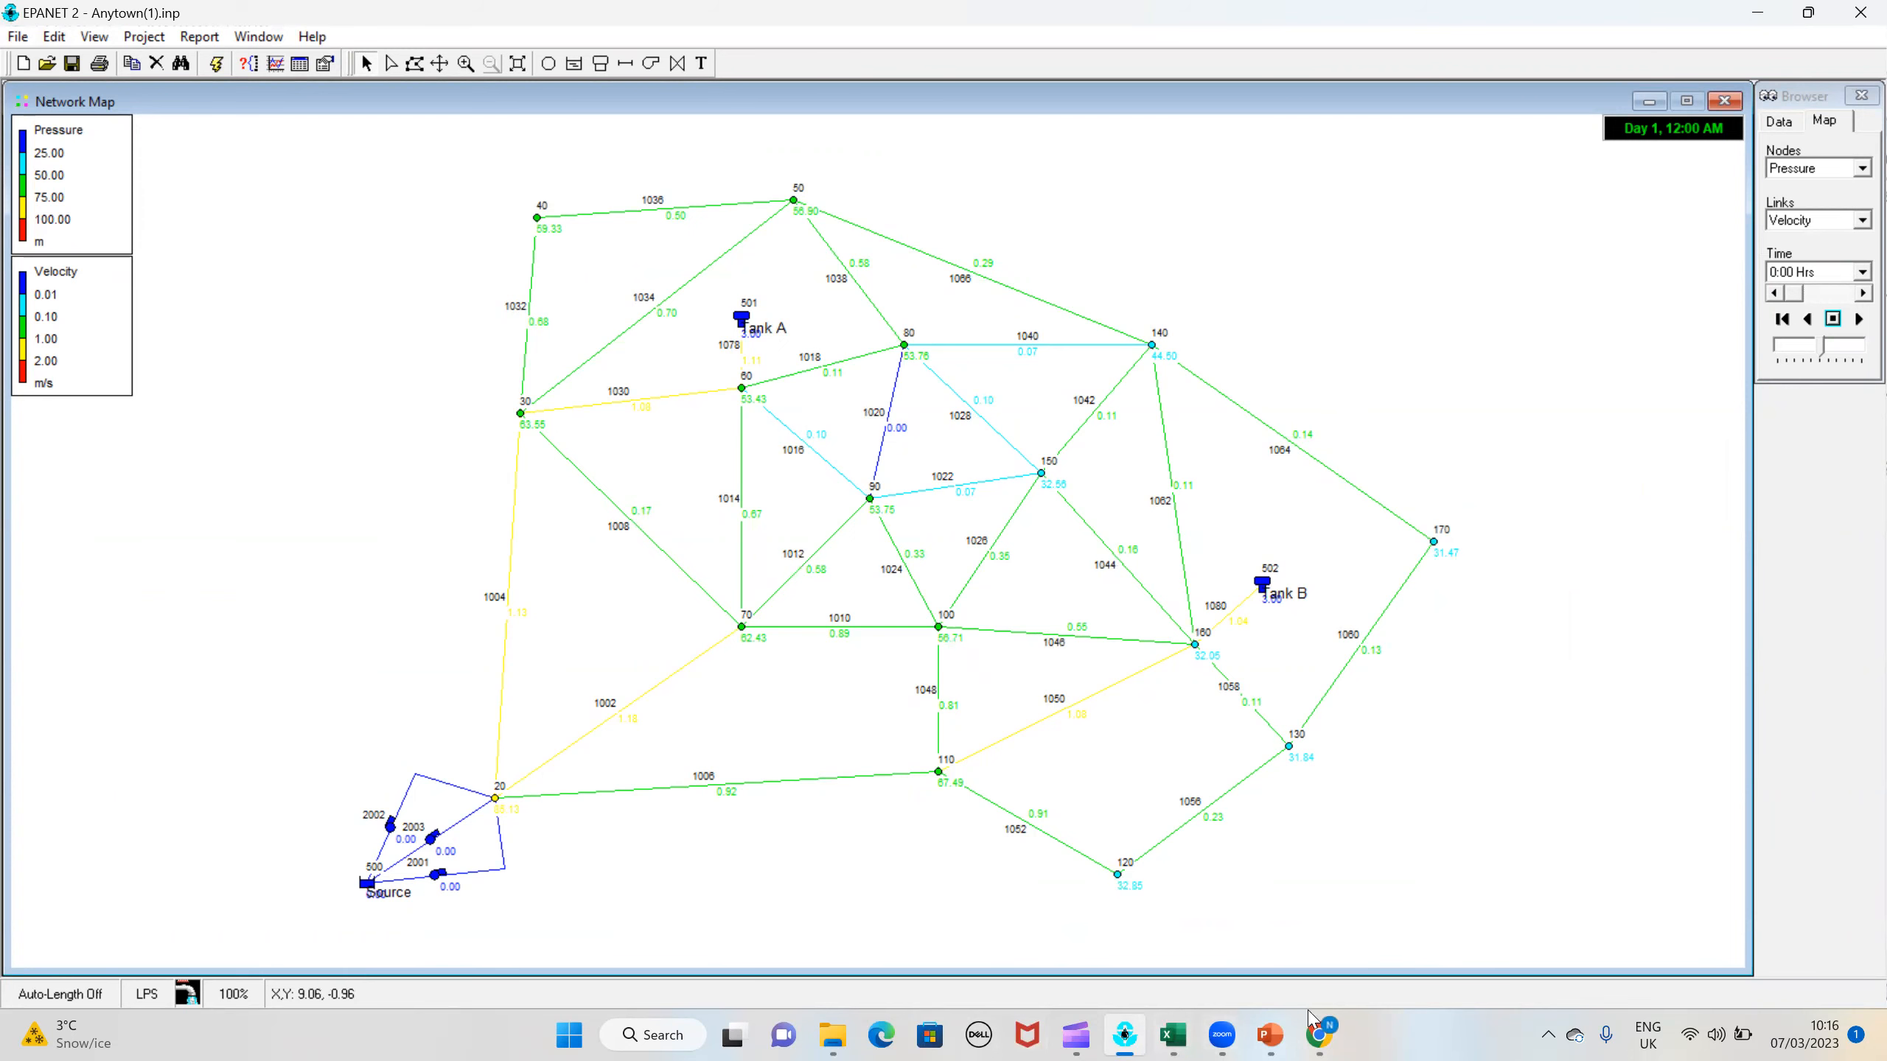
{"action": "left_click", "coordinate": [1319, 1034]}
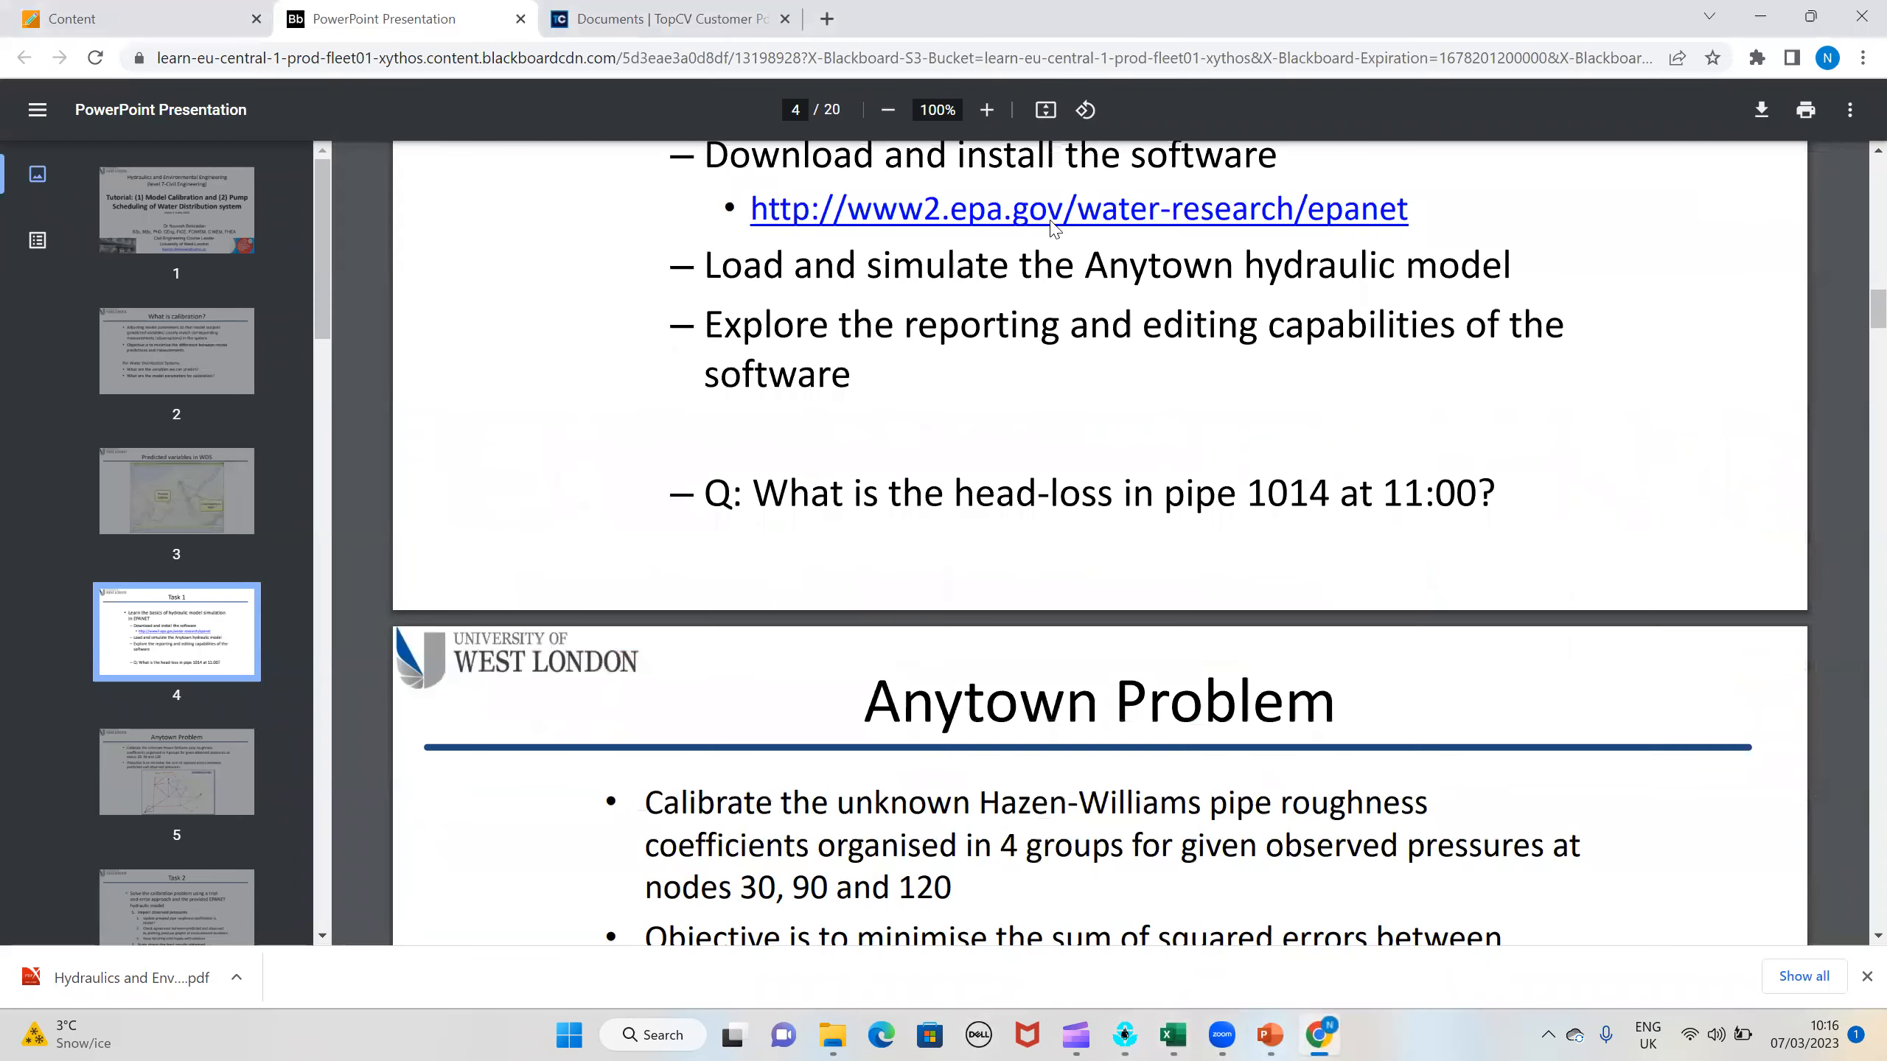
{"action": "left_click", "coordinate": [1222, 1034]}
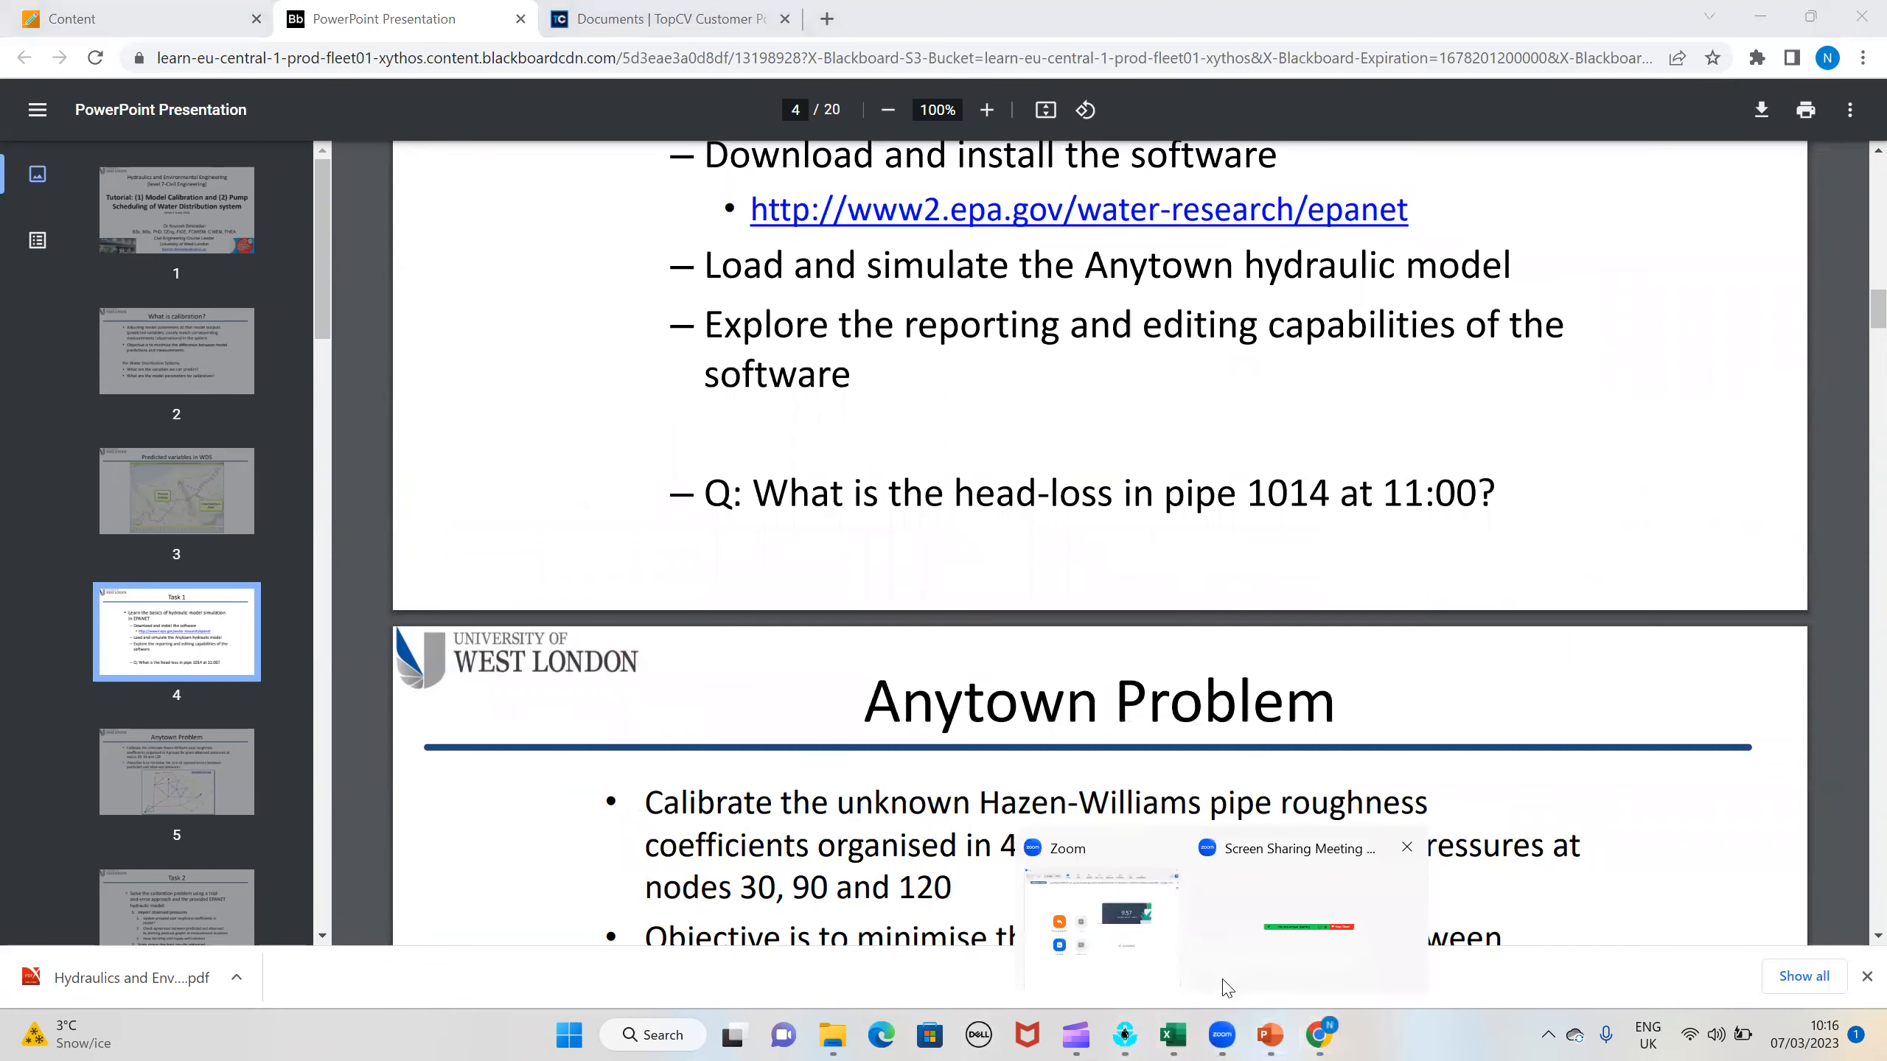
{"action": "left_click", "coordinate": [1294, 941]}
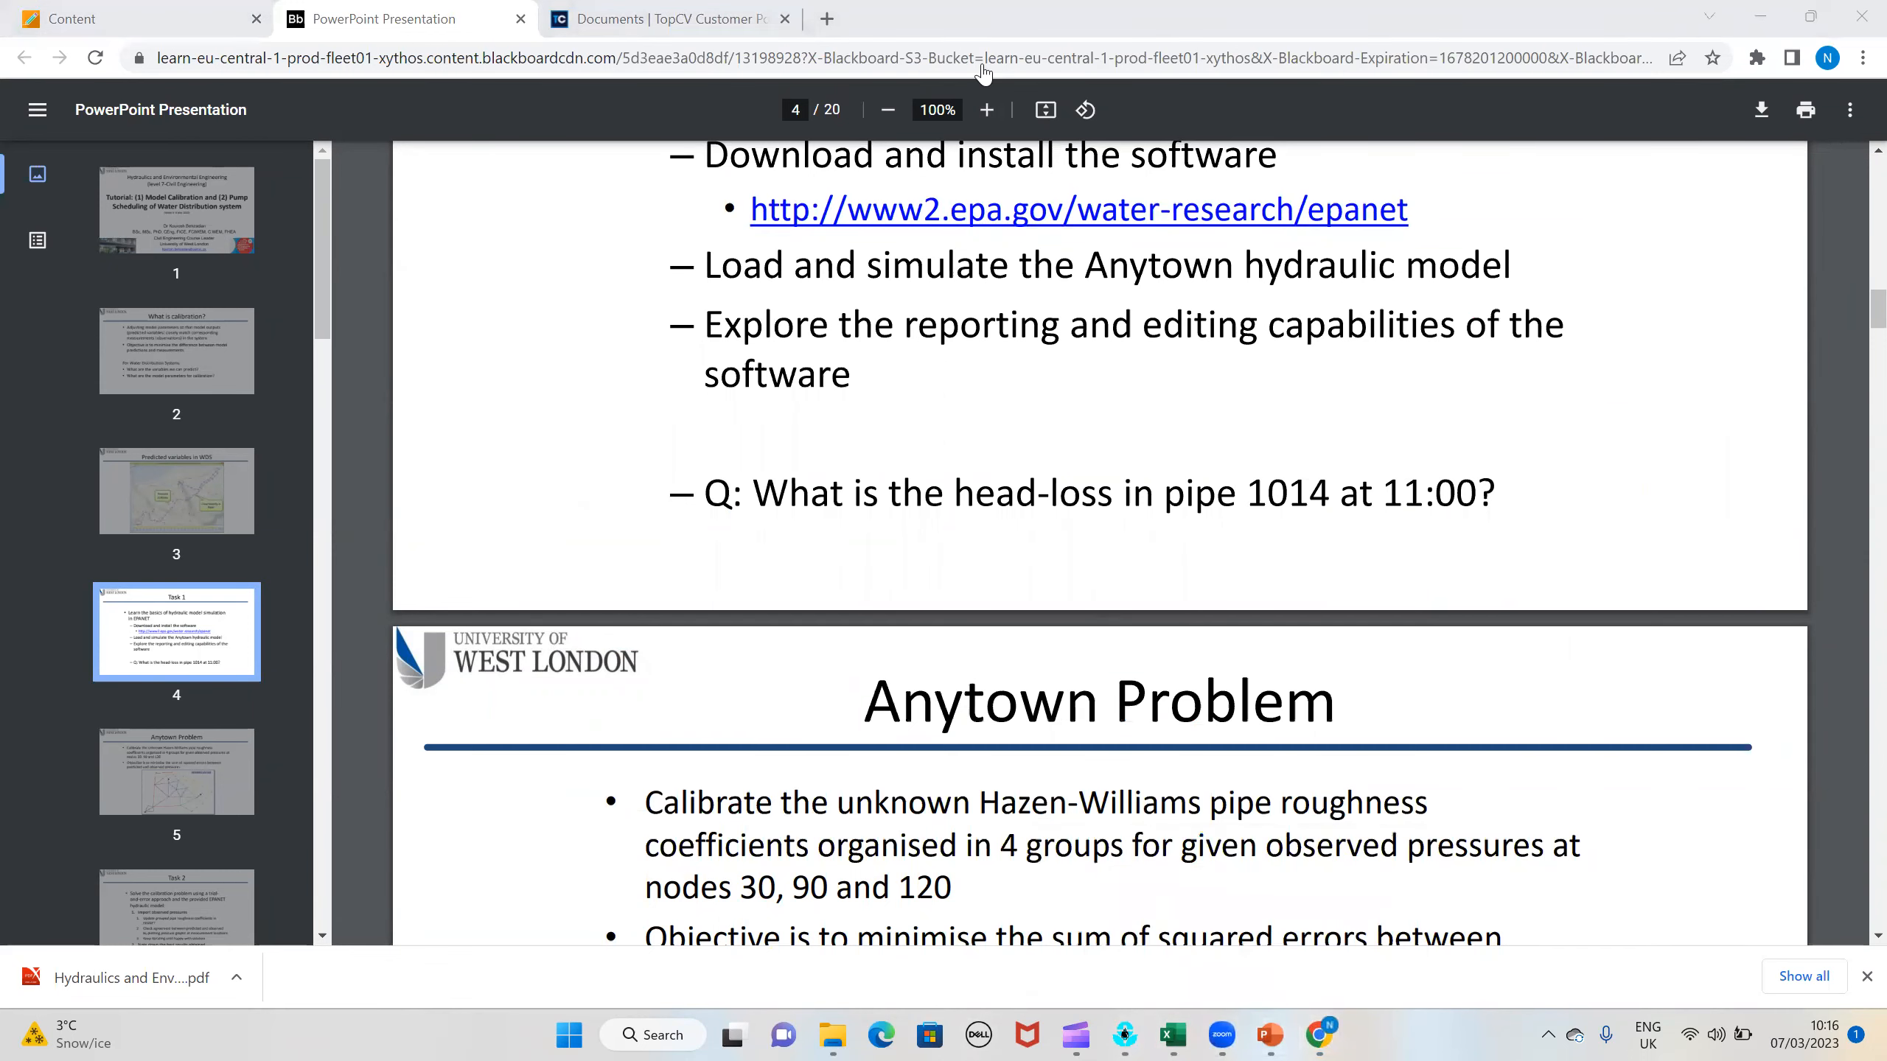